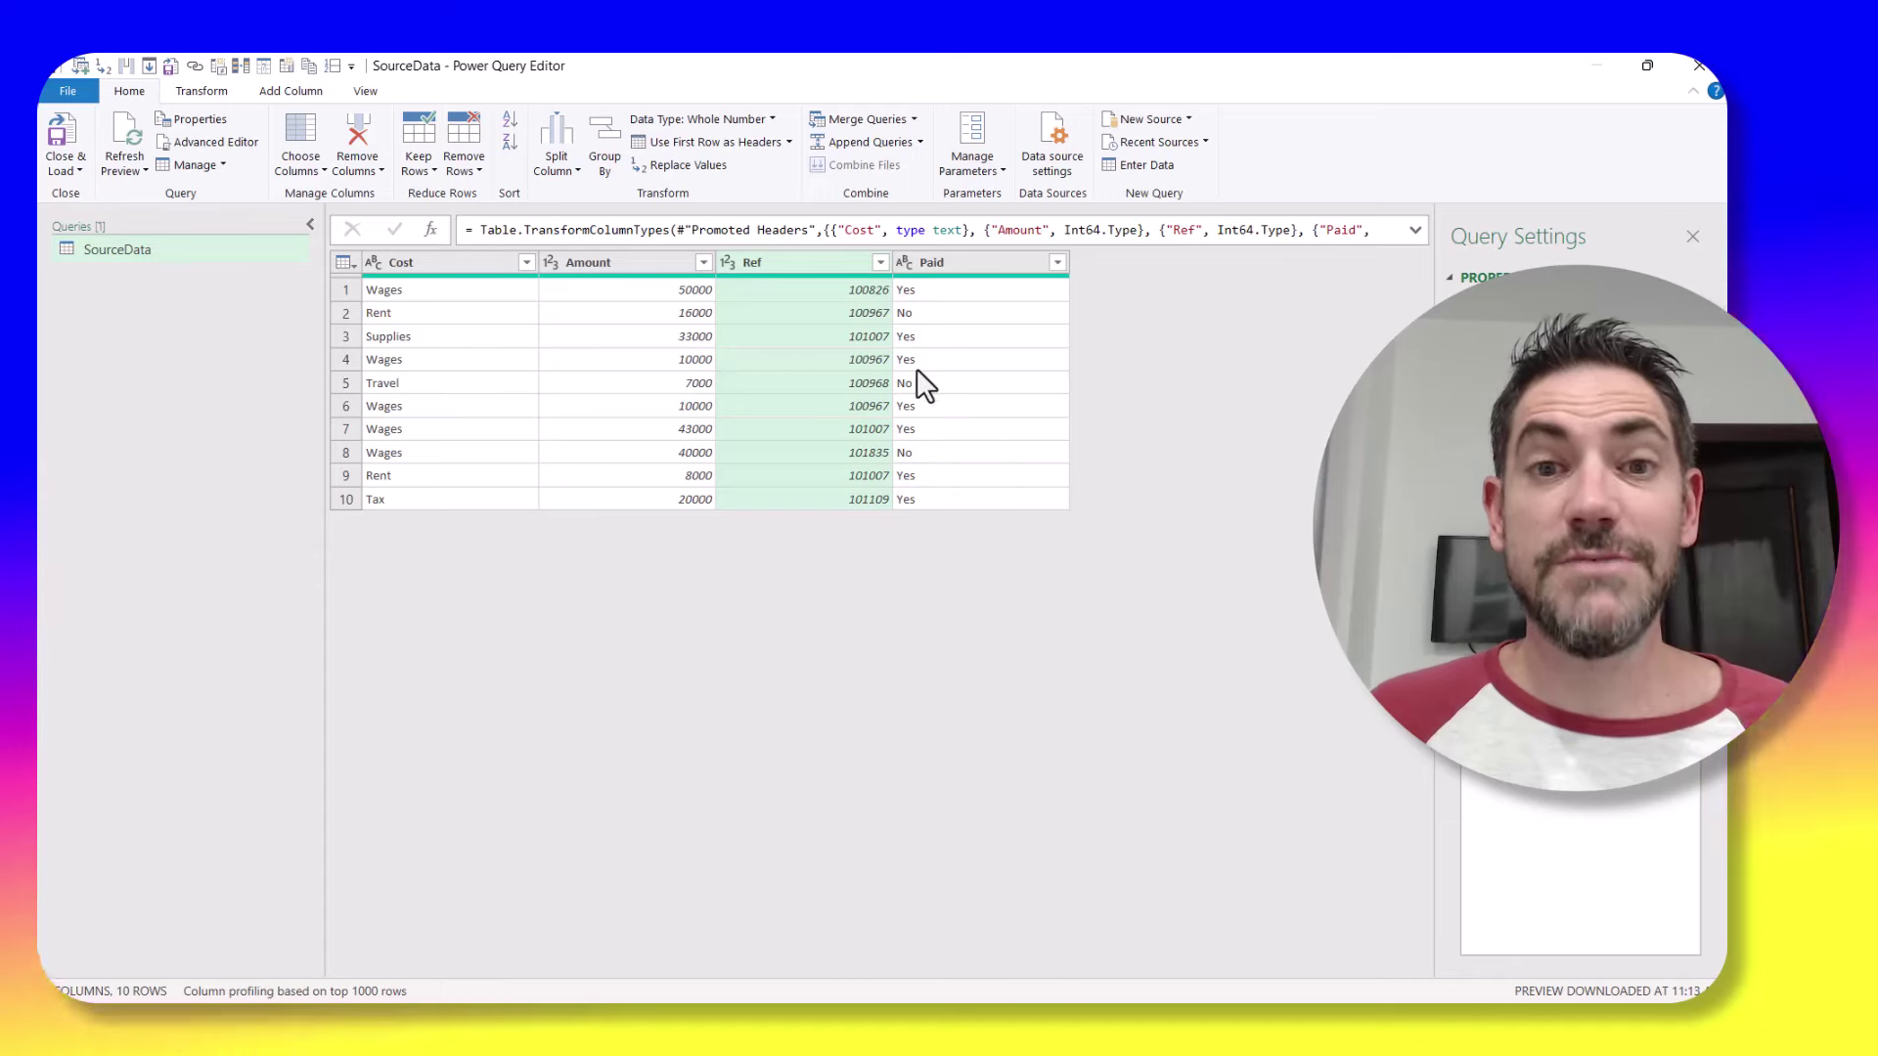
- Filter the SourceData query's Ref column to 100967 and load the result into the workbook
left_click(880, 262)
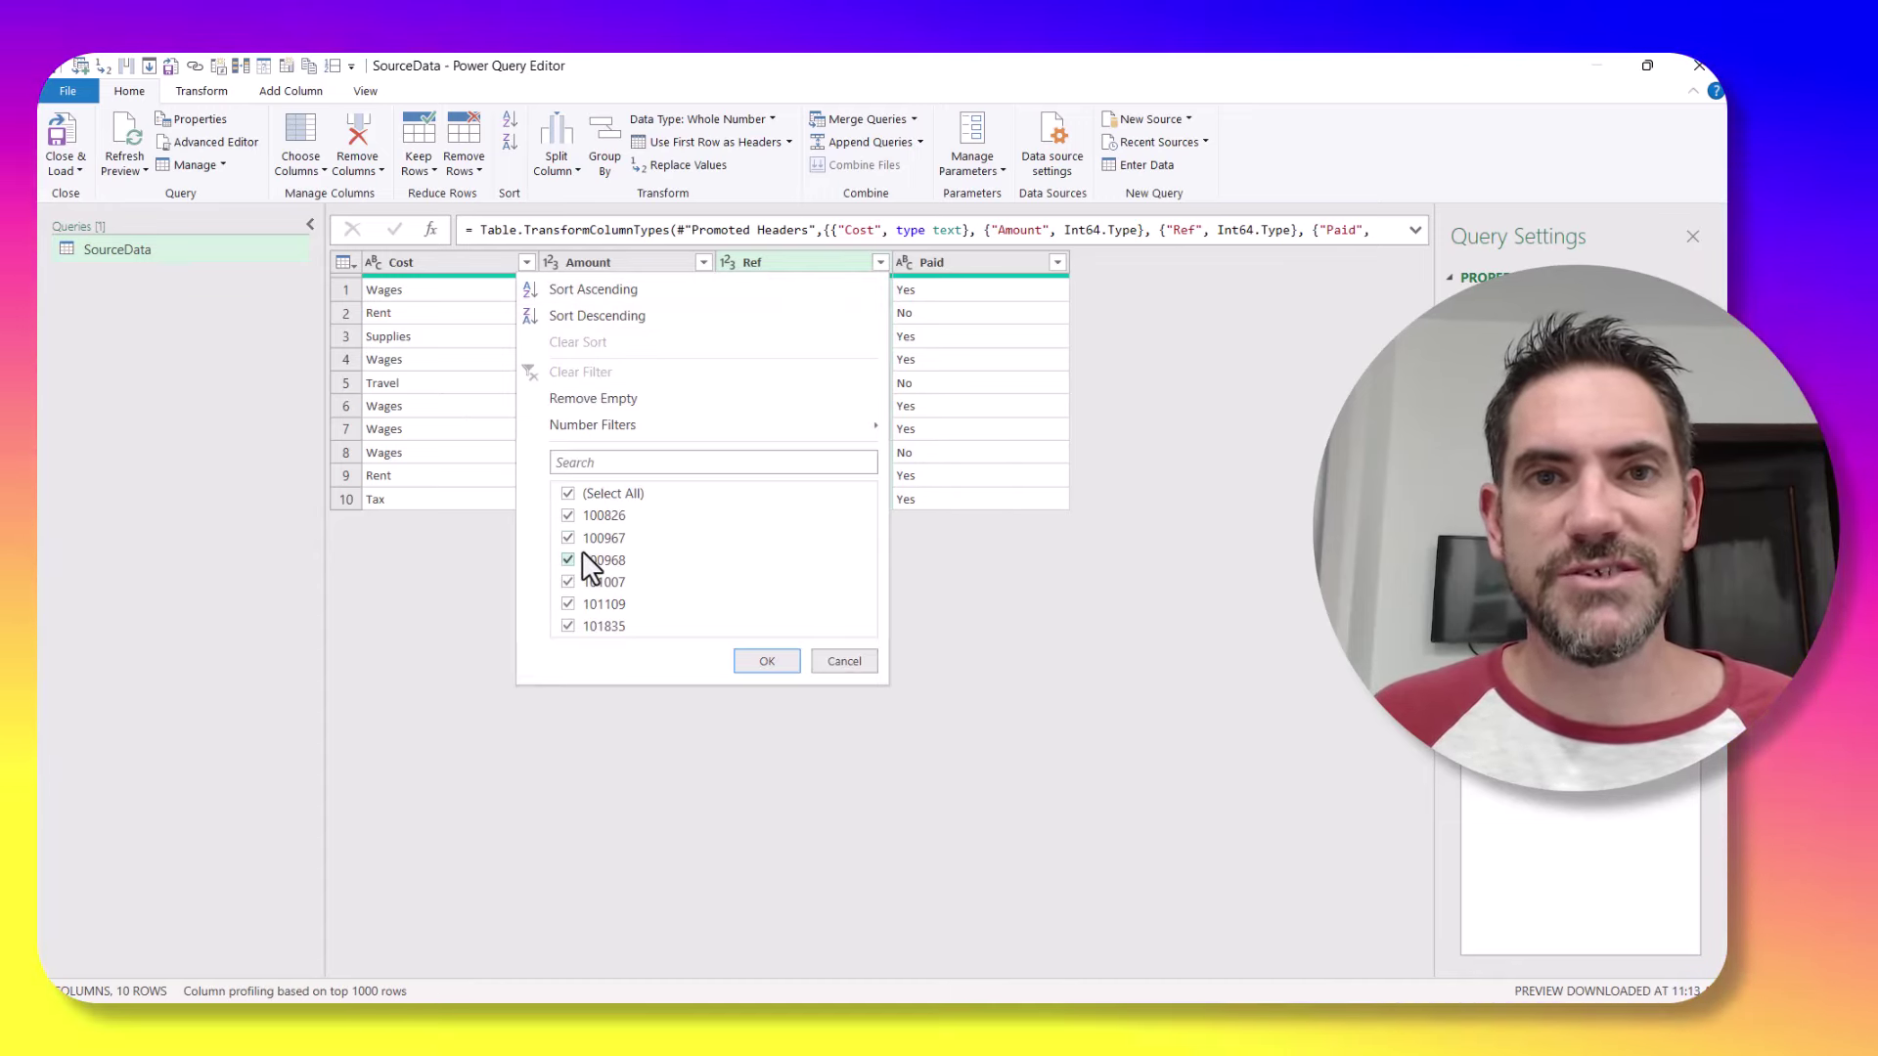
left_click(569, 494)
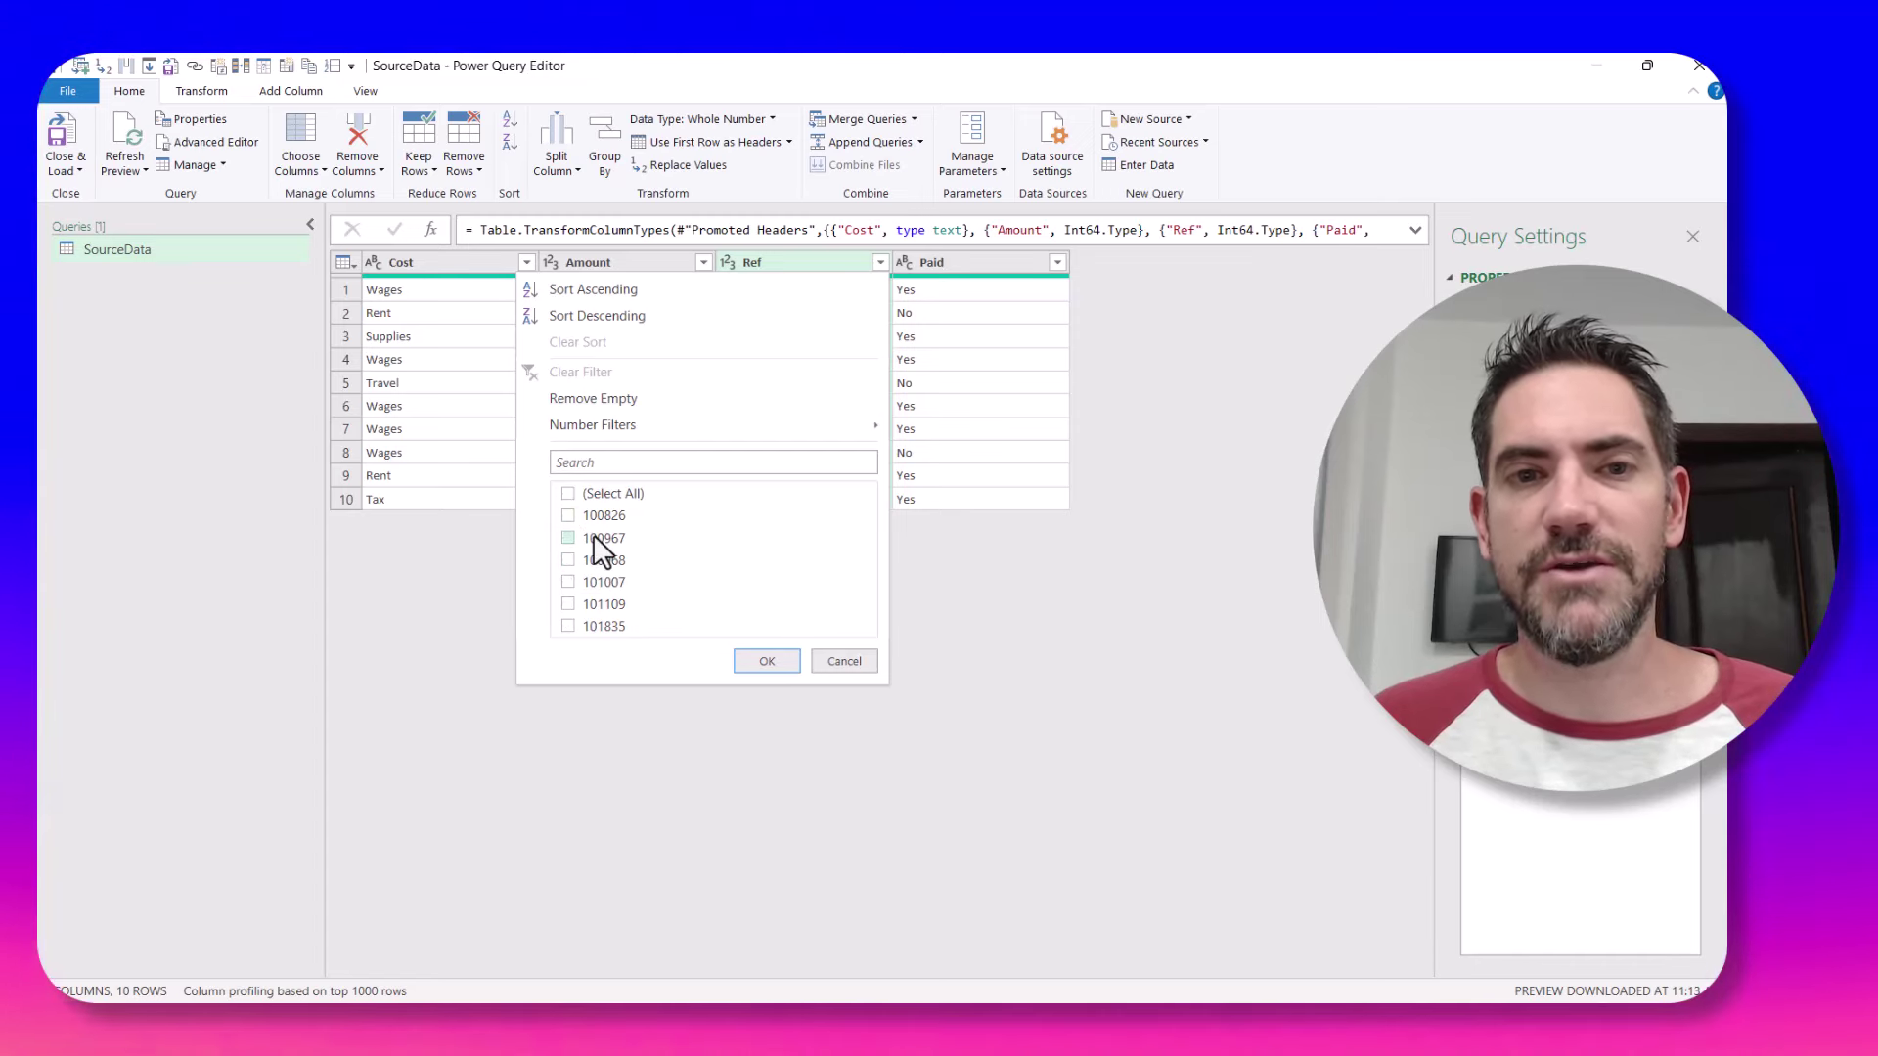
left_click(776, 659)
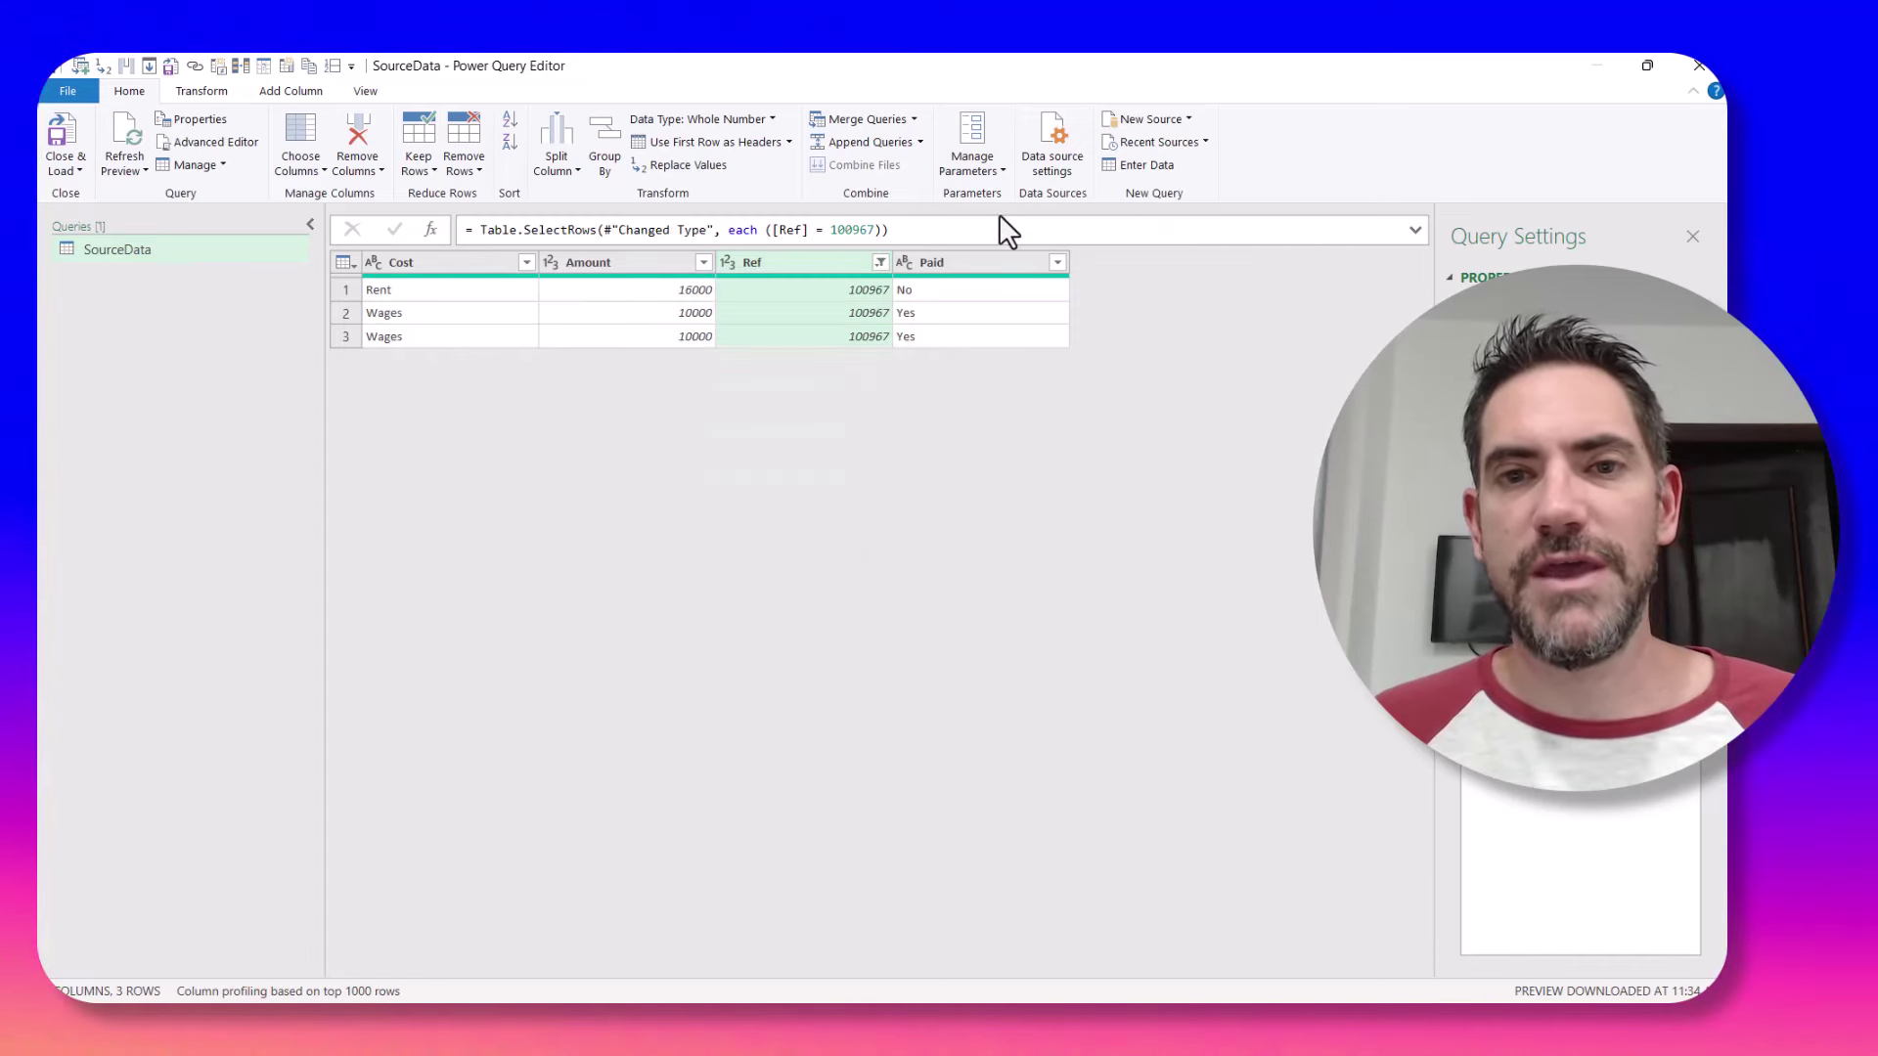
double_click(861, 229)
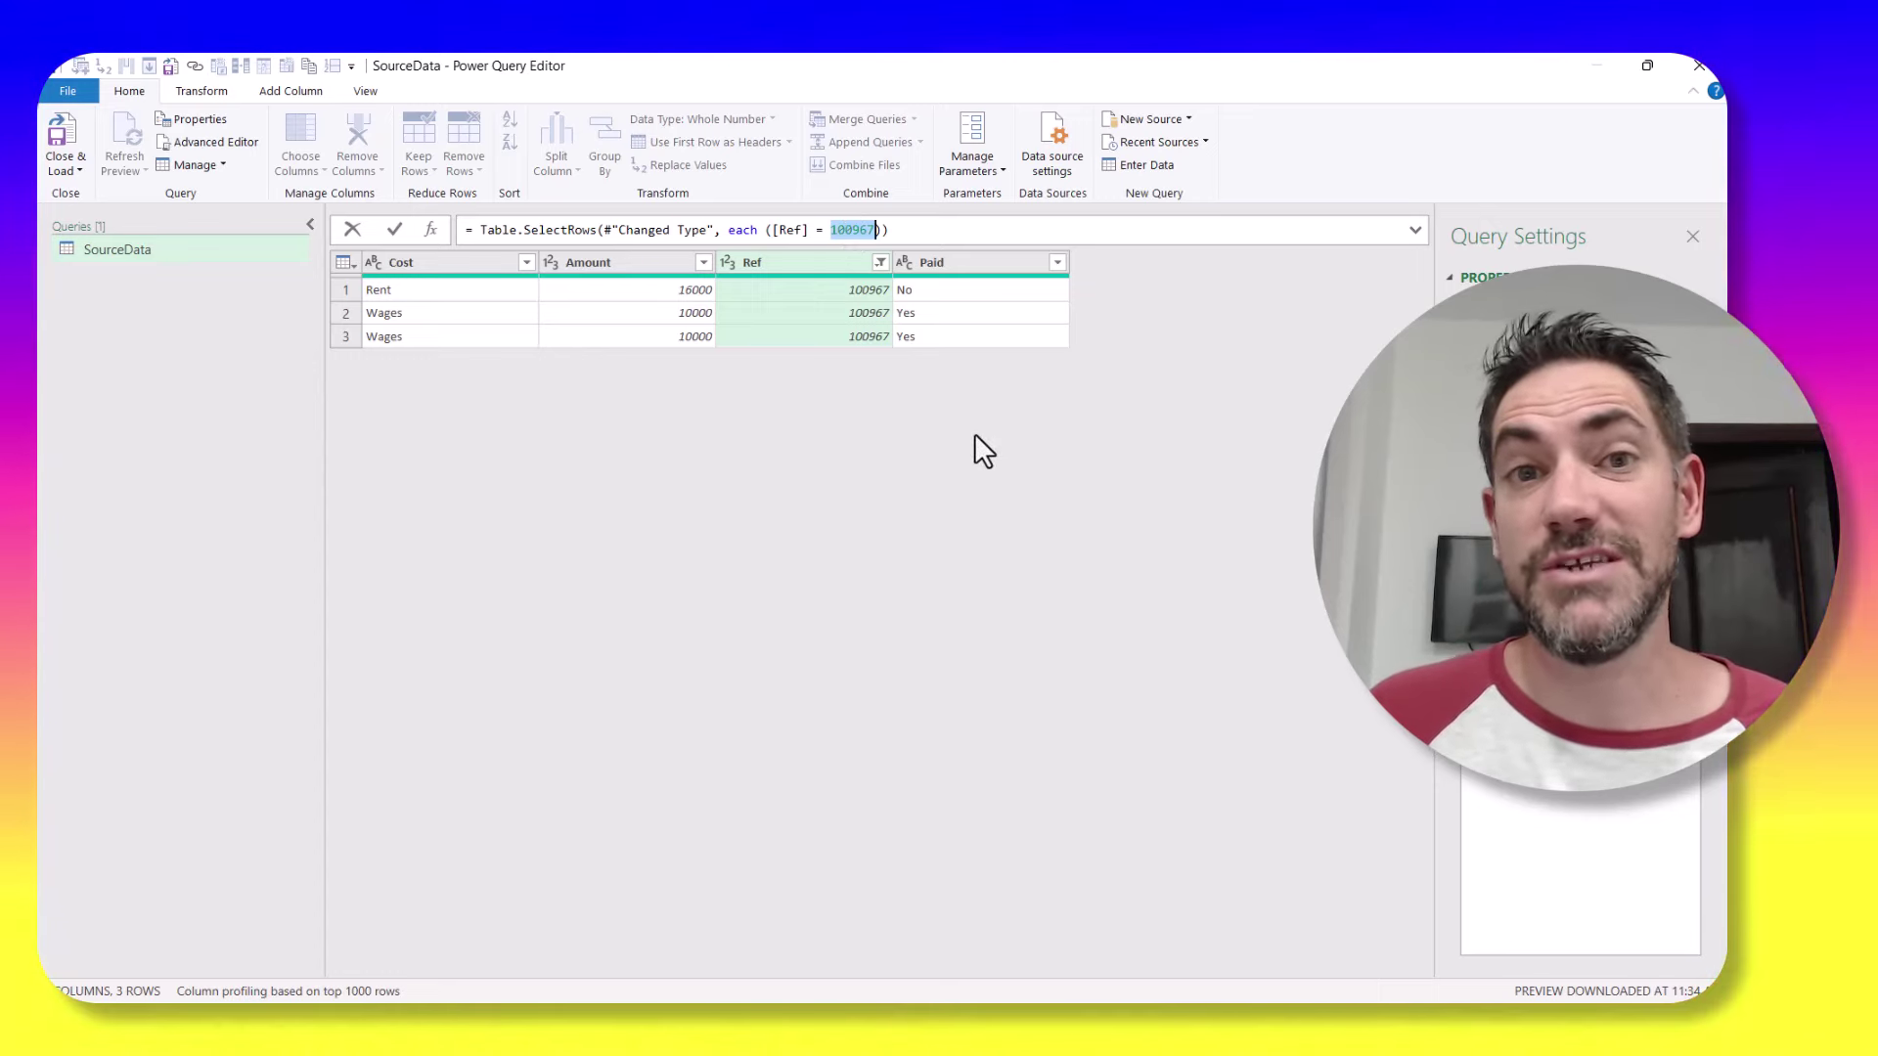
key("Escape")
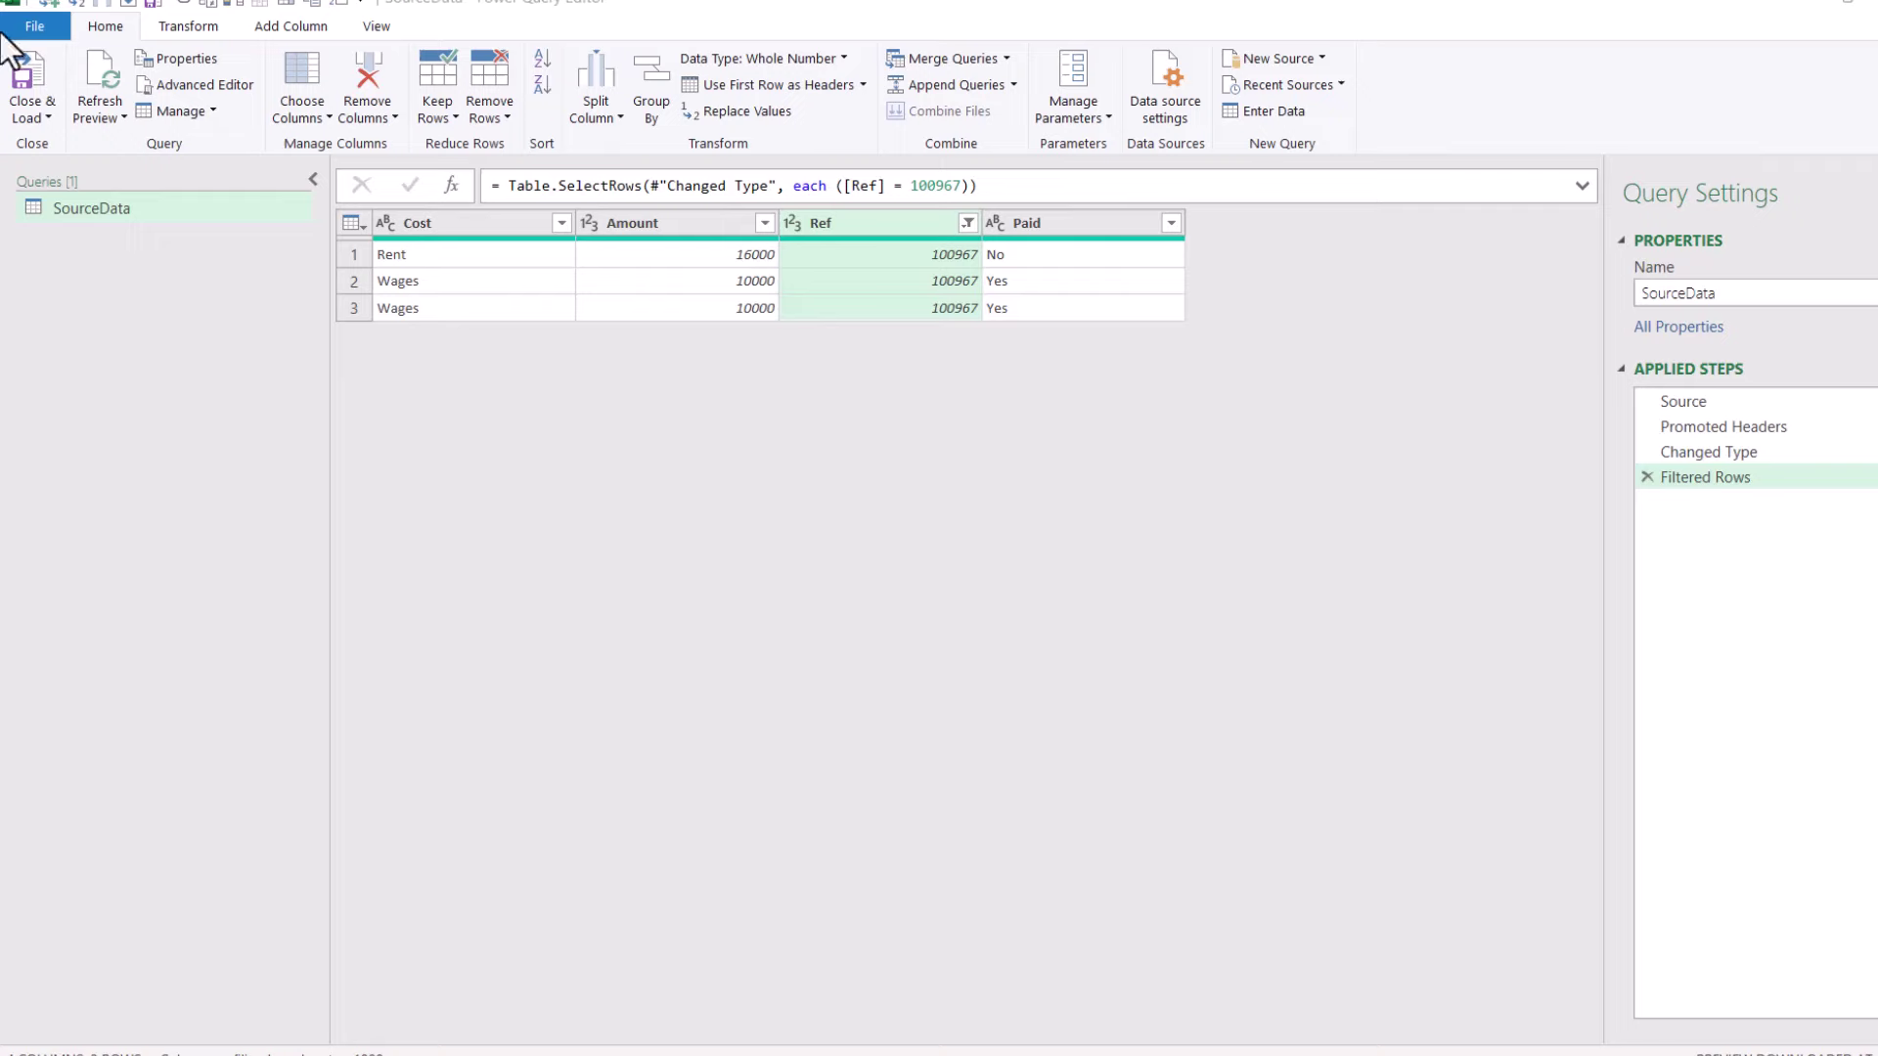
left_click(44, 69)
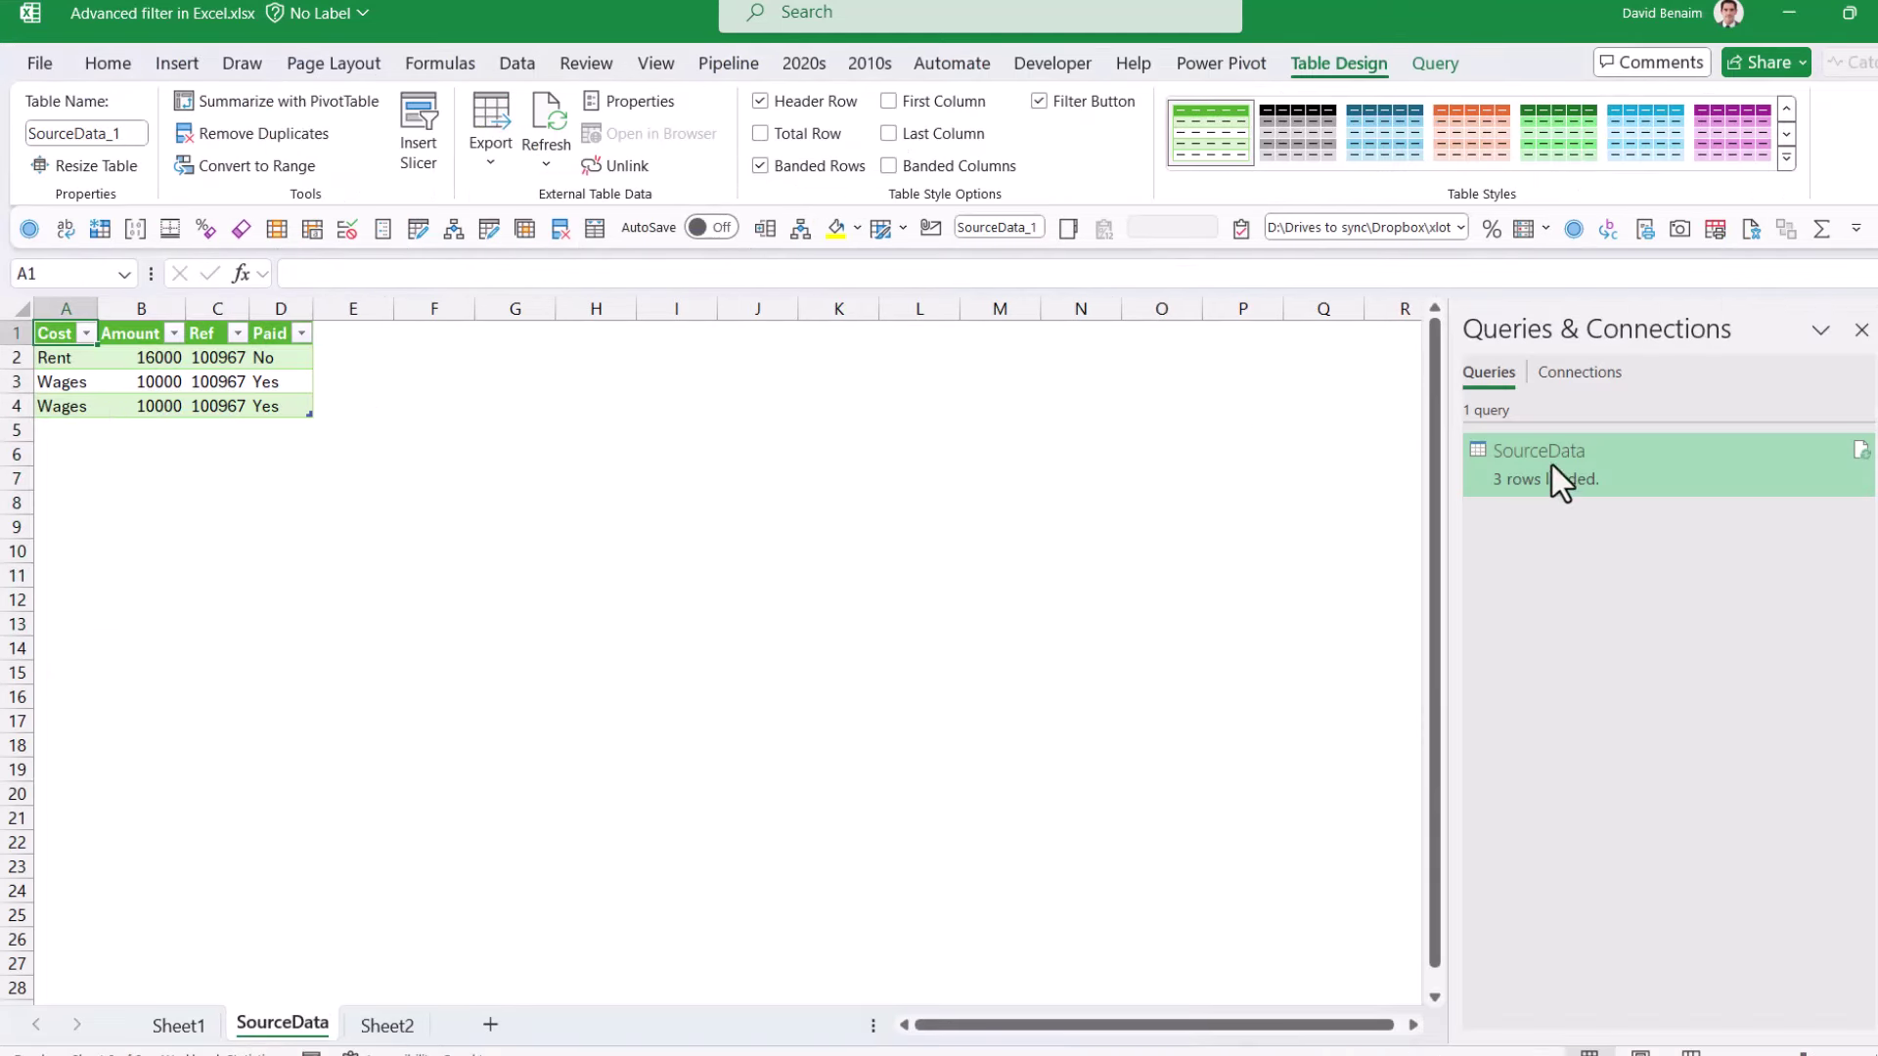
- Move the loaded query table from the SourceData sheet to Sheet2, starting at cell A16
left_click(54, 332)
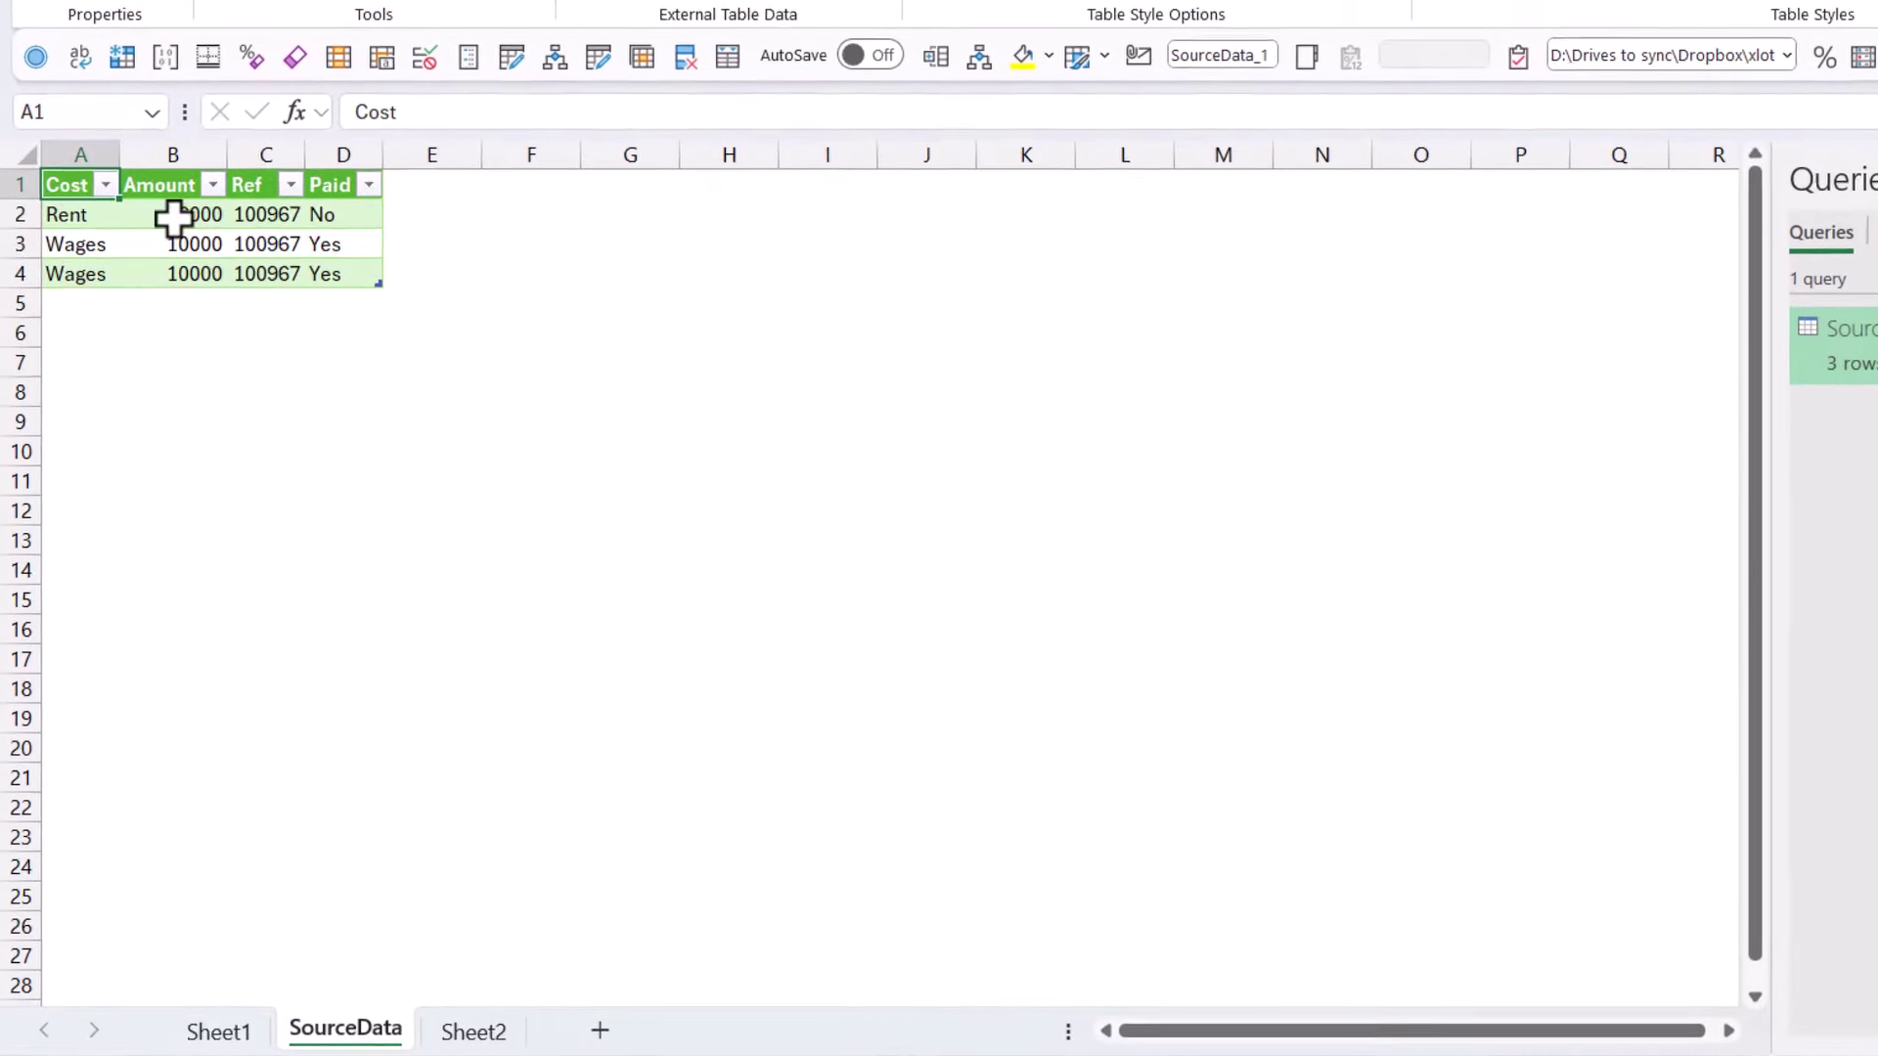
left_click_drag(174, 219, 339, 269)
right_click(293, 237)
left_click(400, 84)
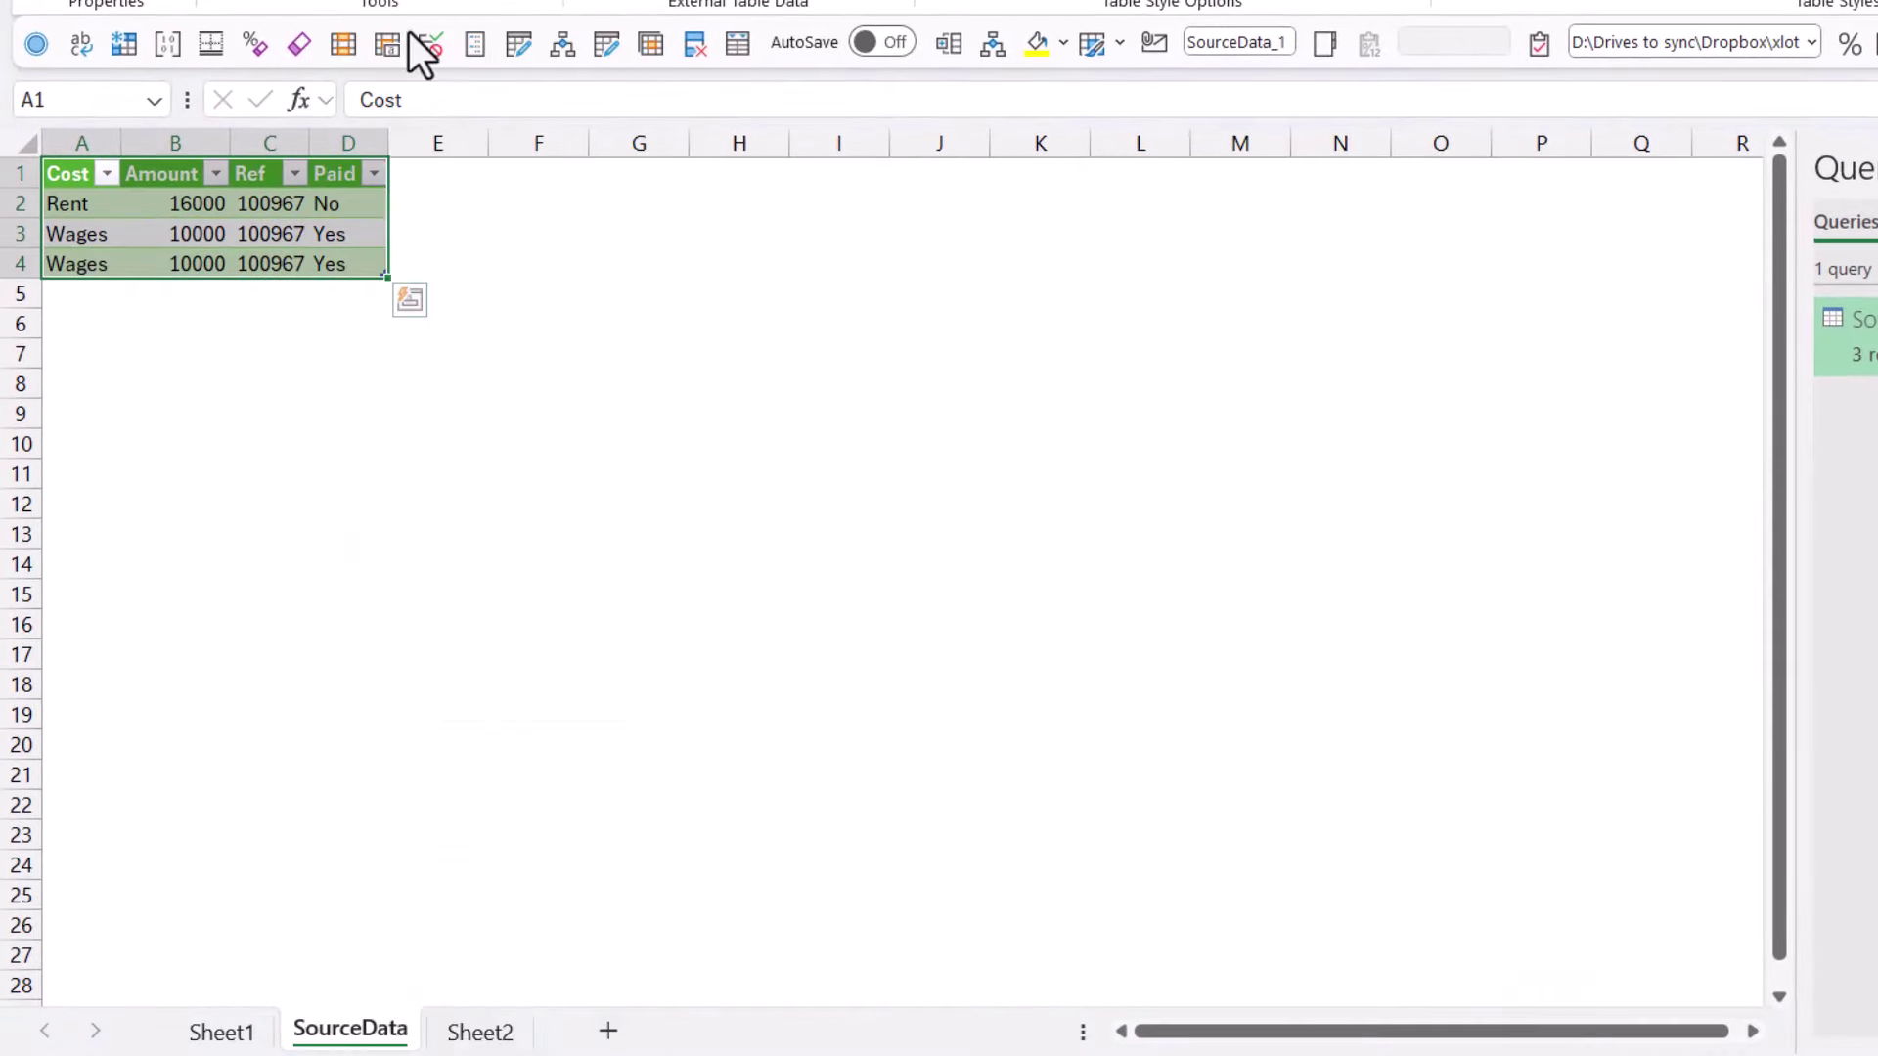
left_click(475, 1032)
left_click(90, 618)
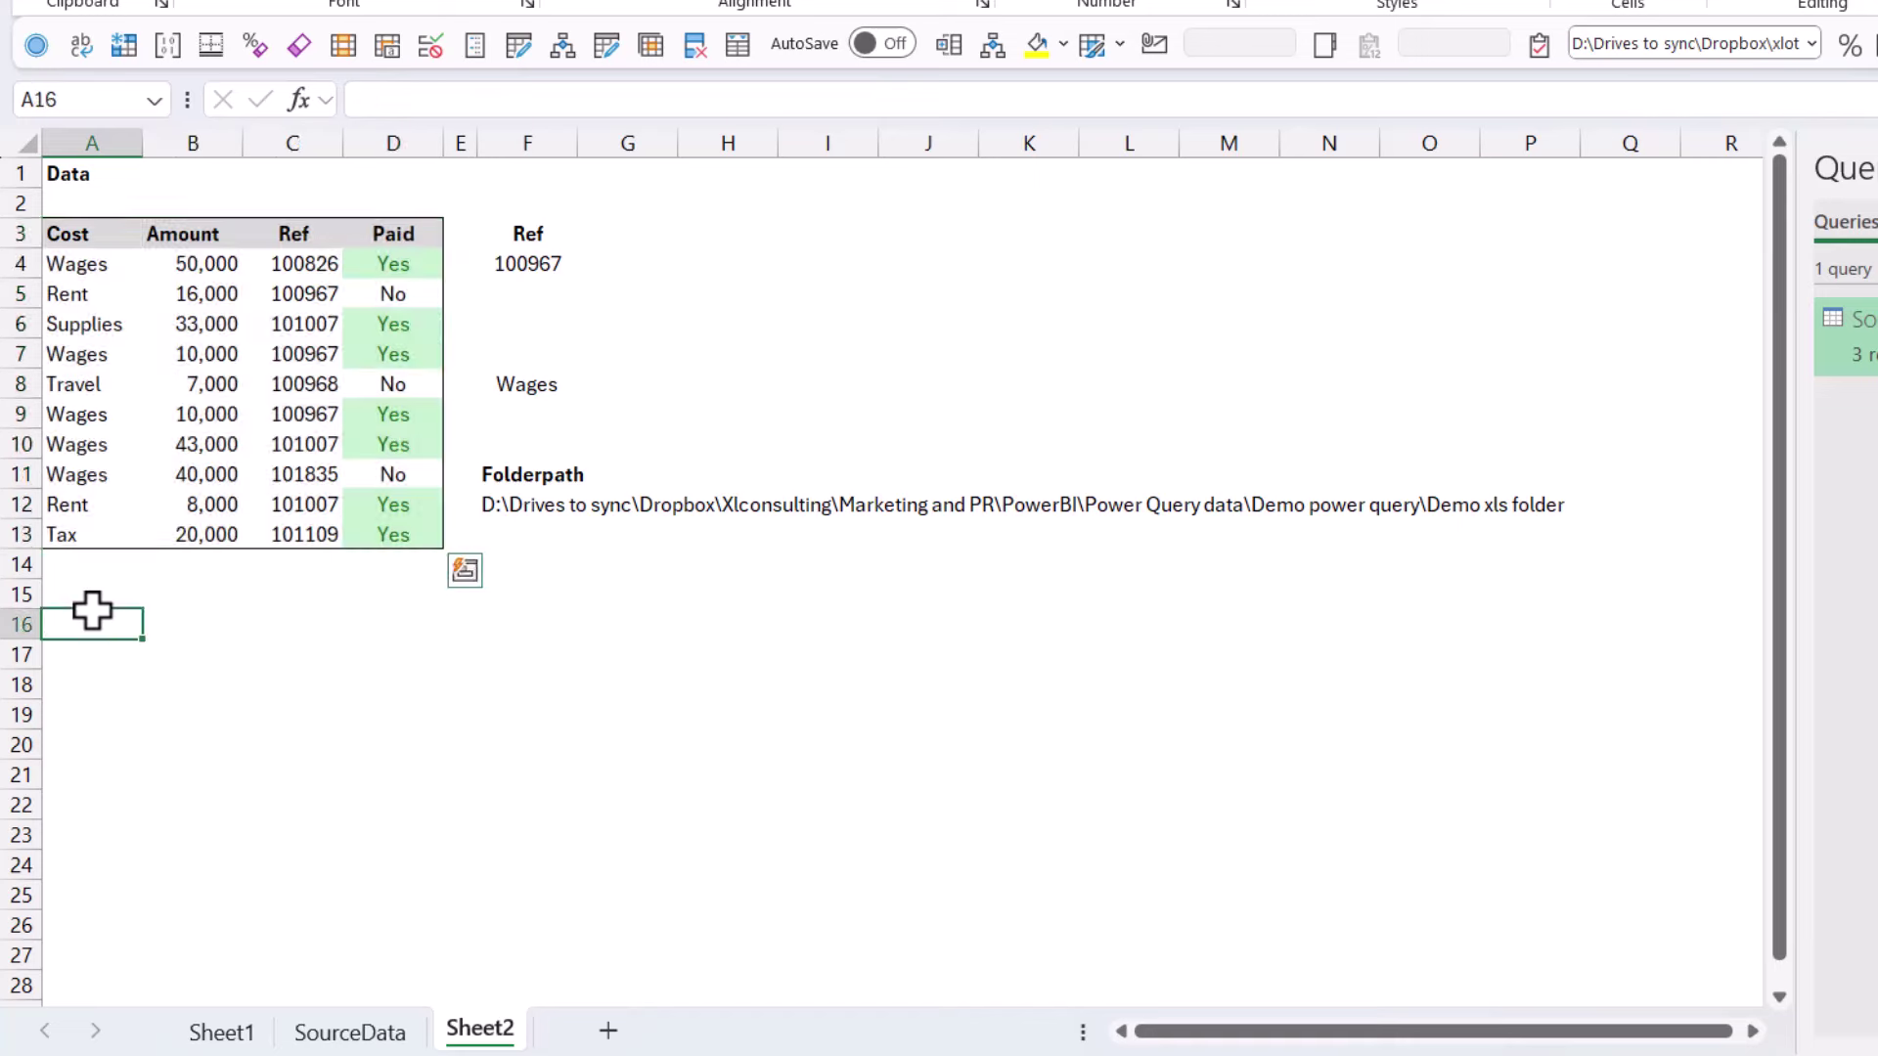
right_click(80, 623)
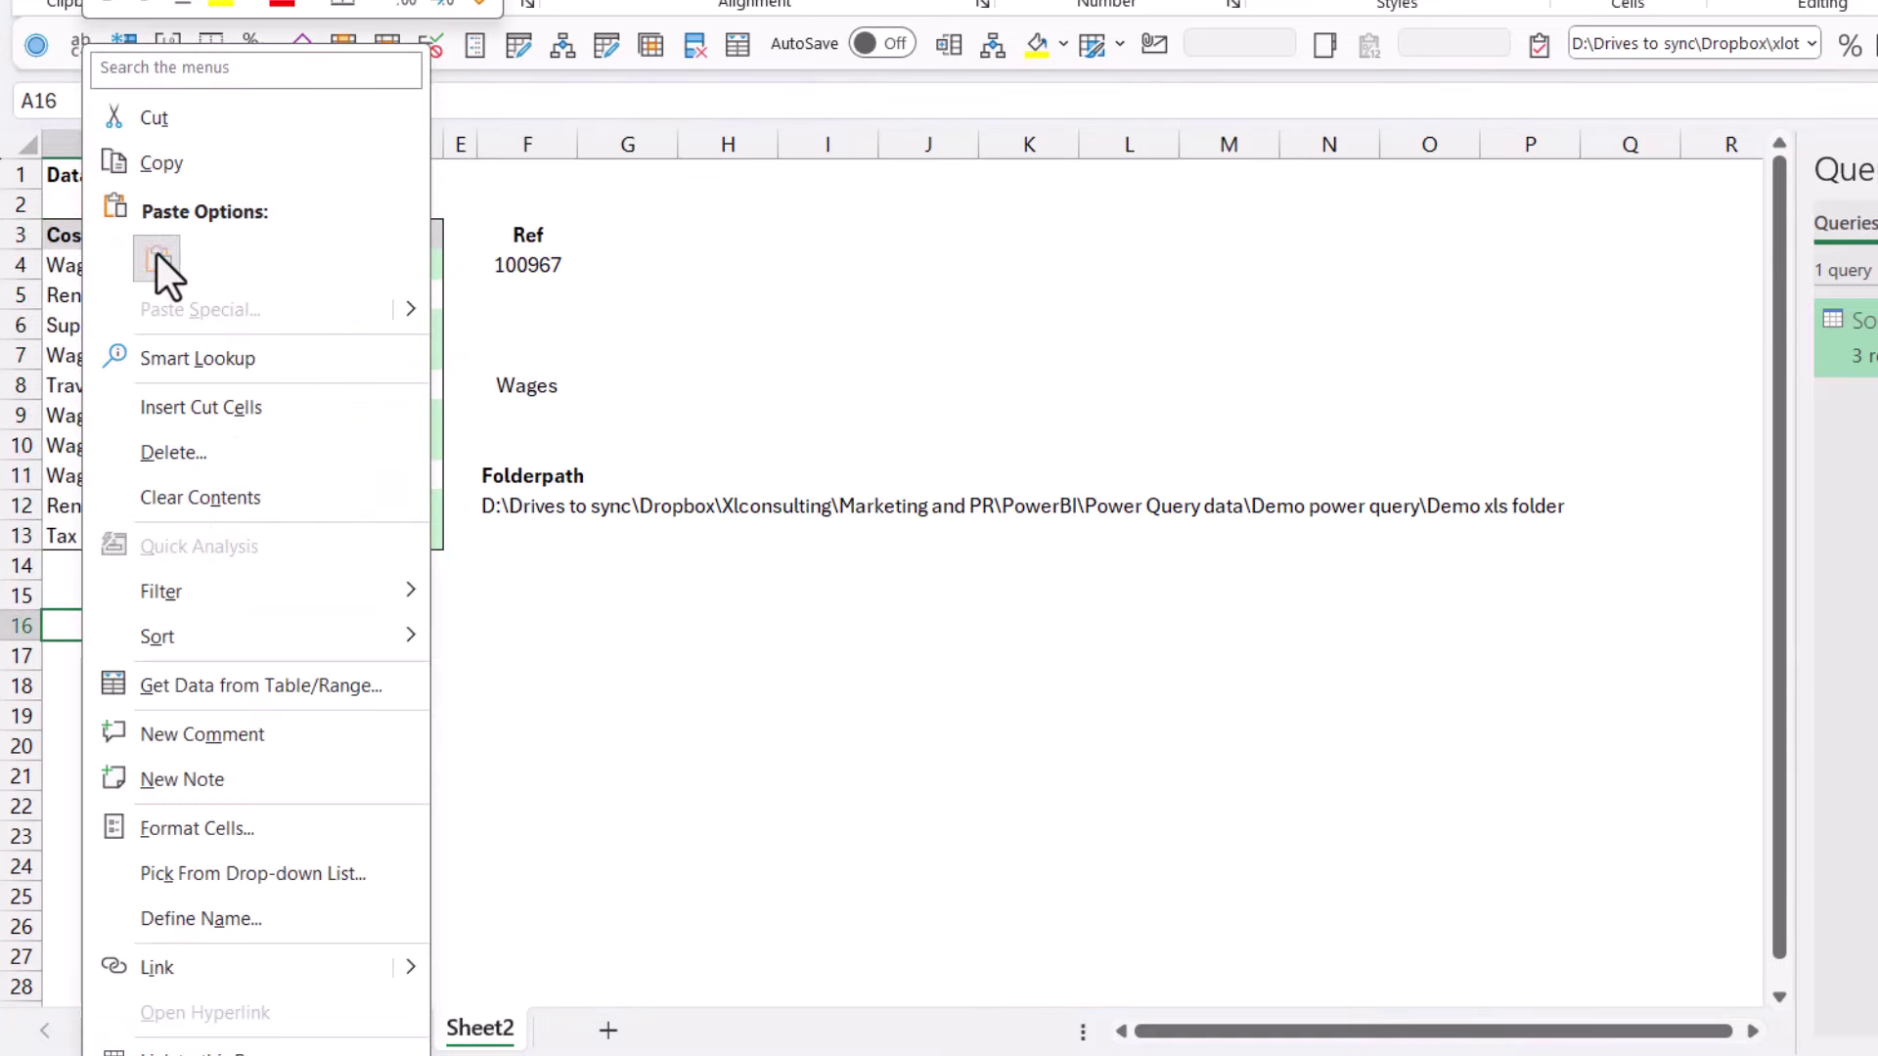
left_click(168, 271)
left_click(542, 622)
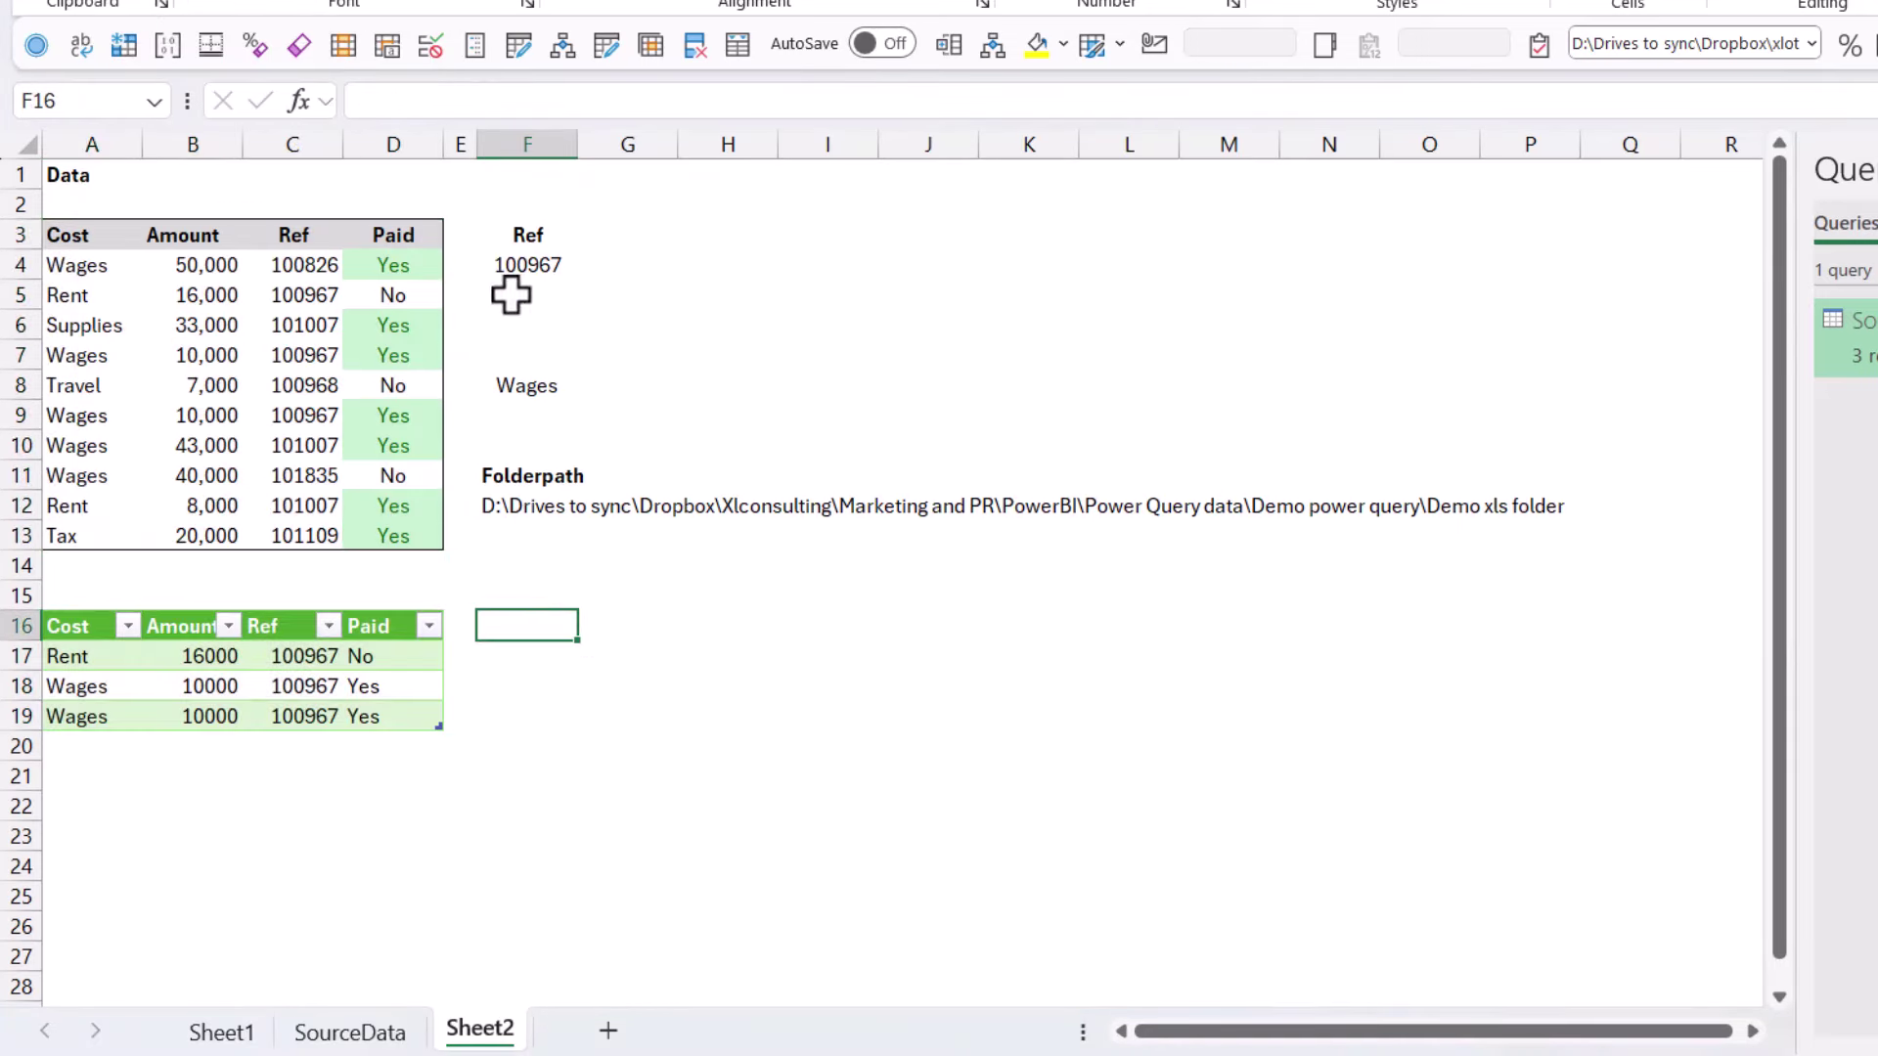
- Turn the Ref criteria range F3:F4 into a table with headers and bring it into Power Query
left_click_drag(533, 235, 528, 262)
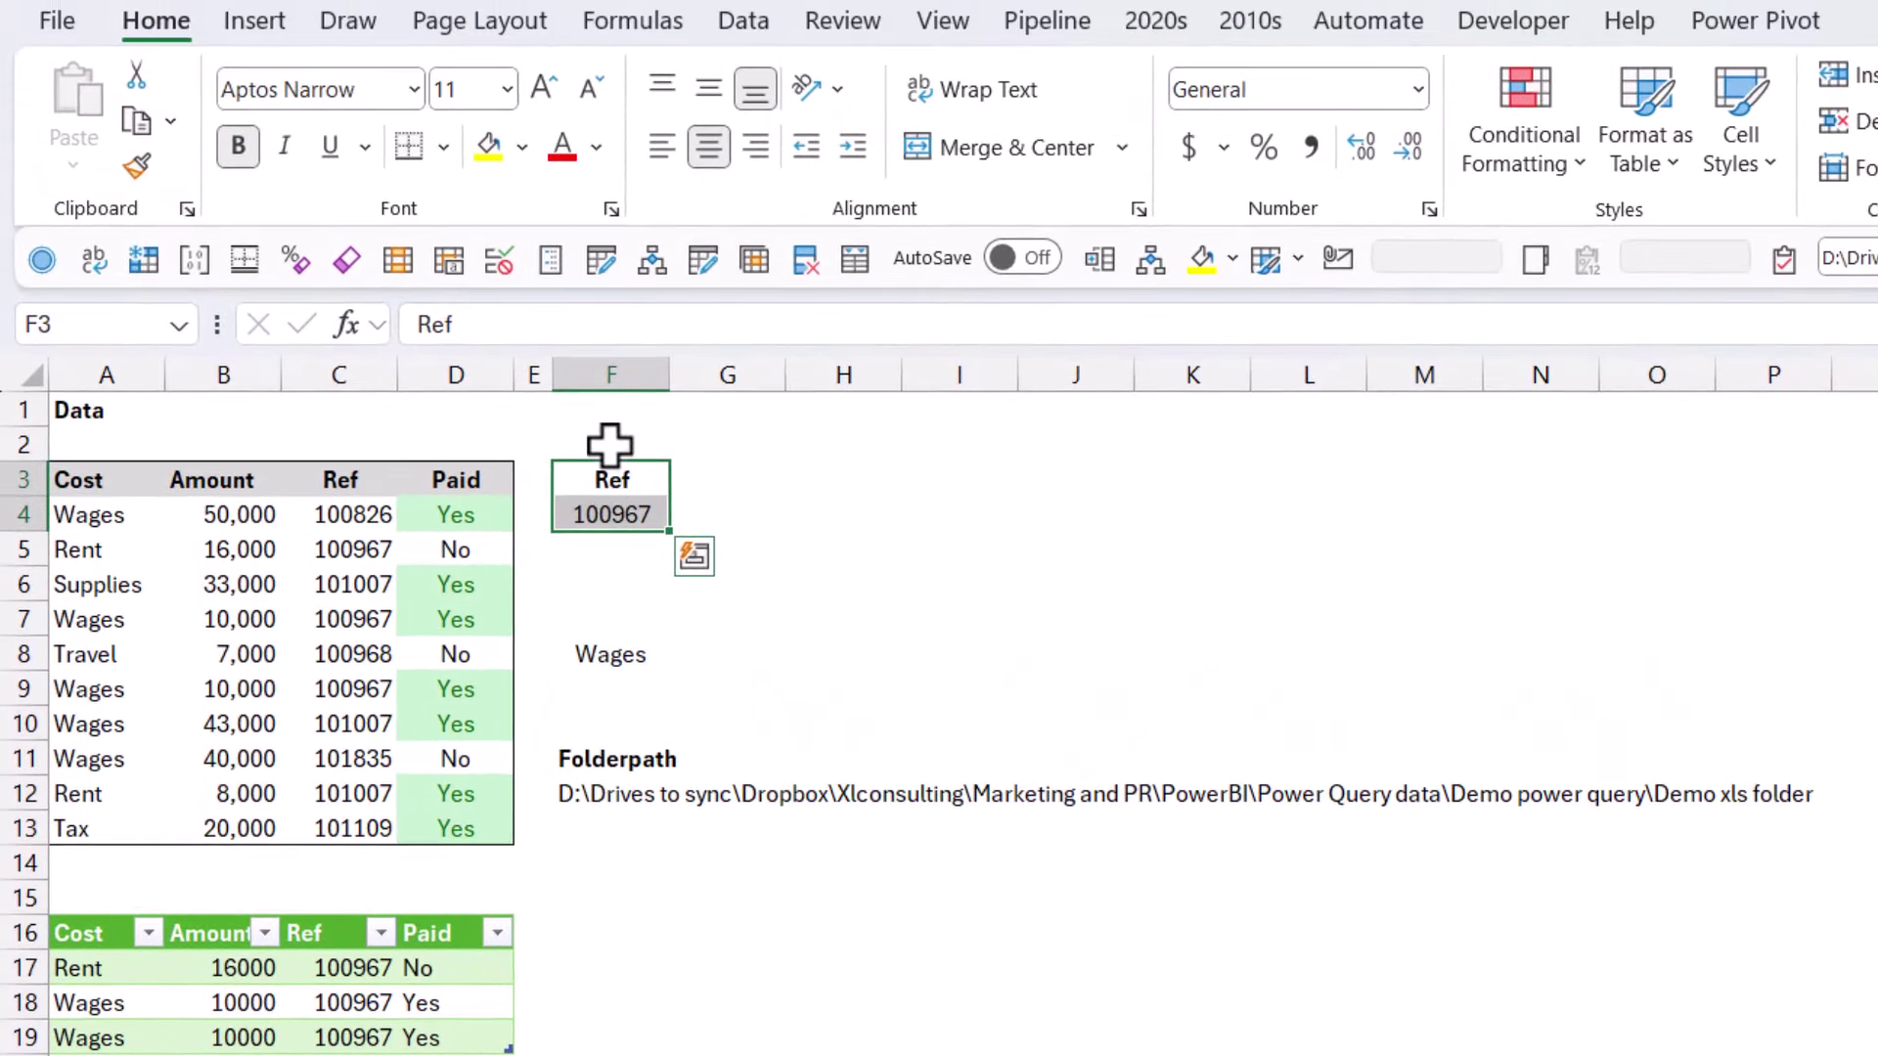
left_click(740, 24)
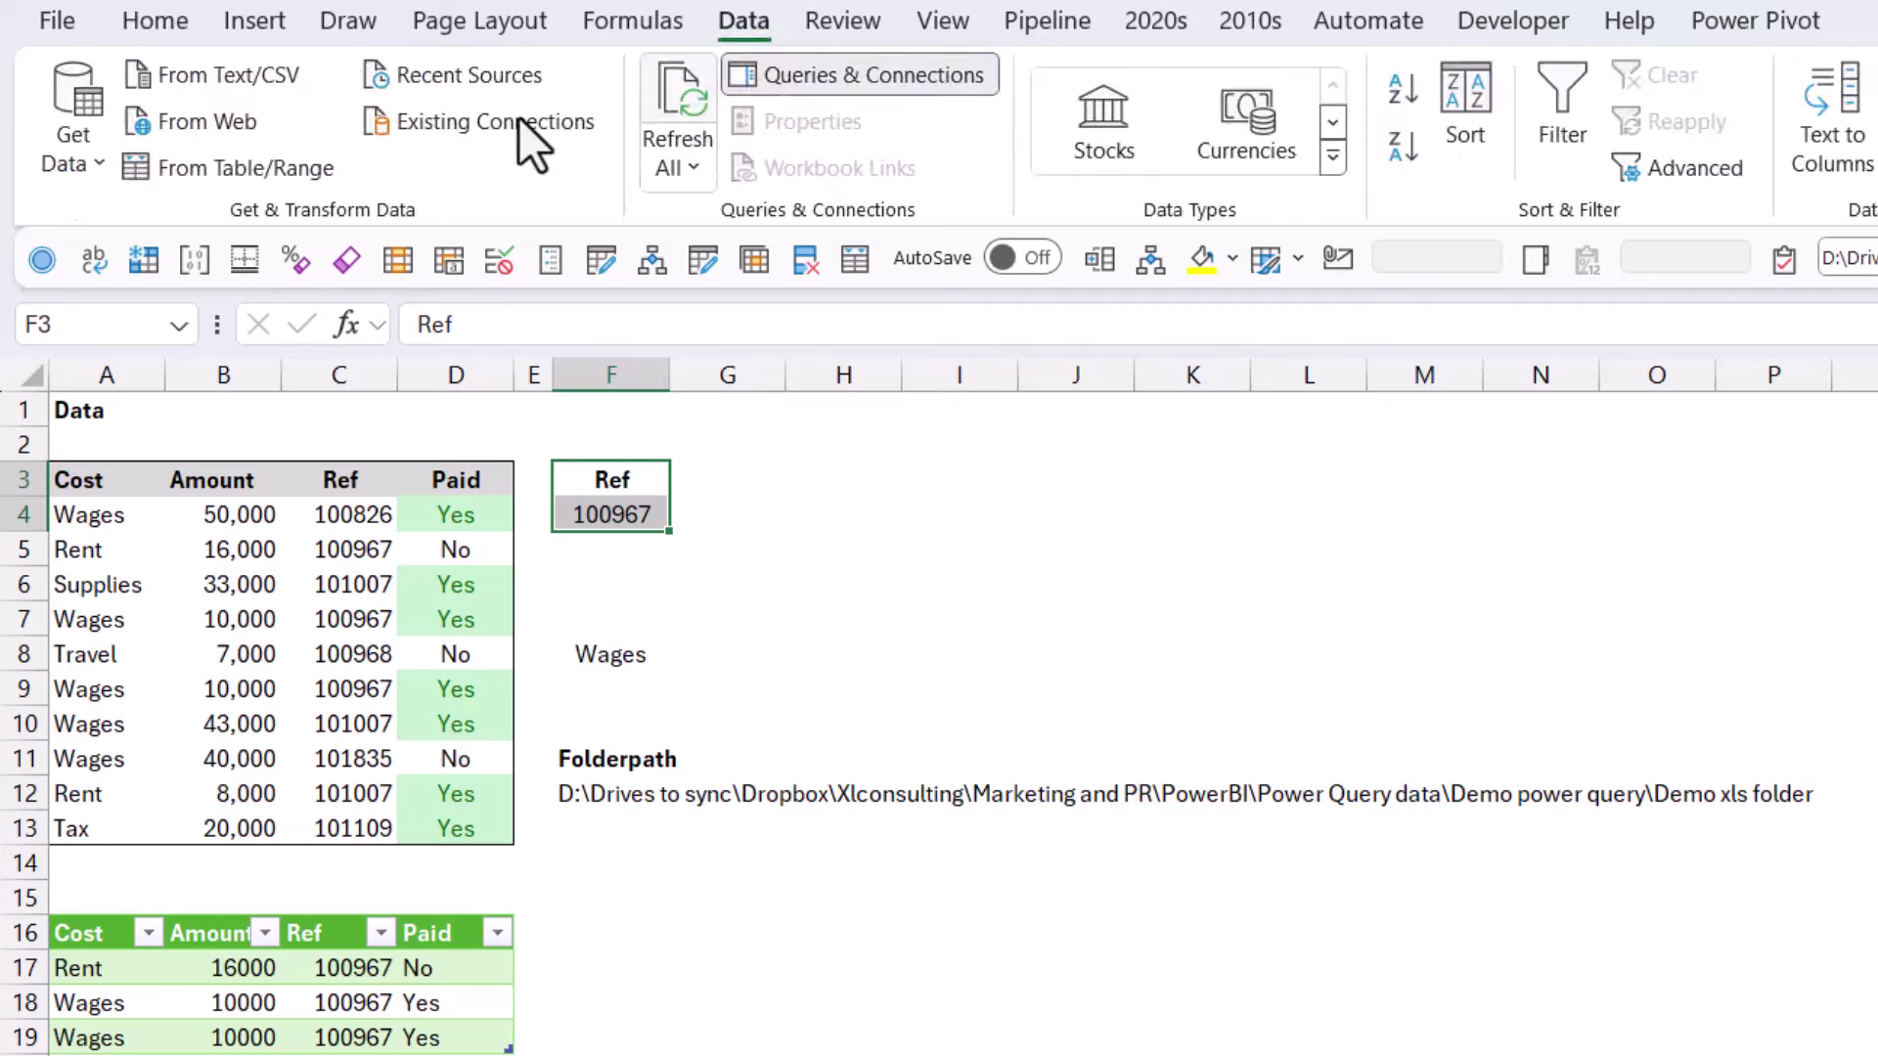
left_click(238, 162)
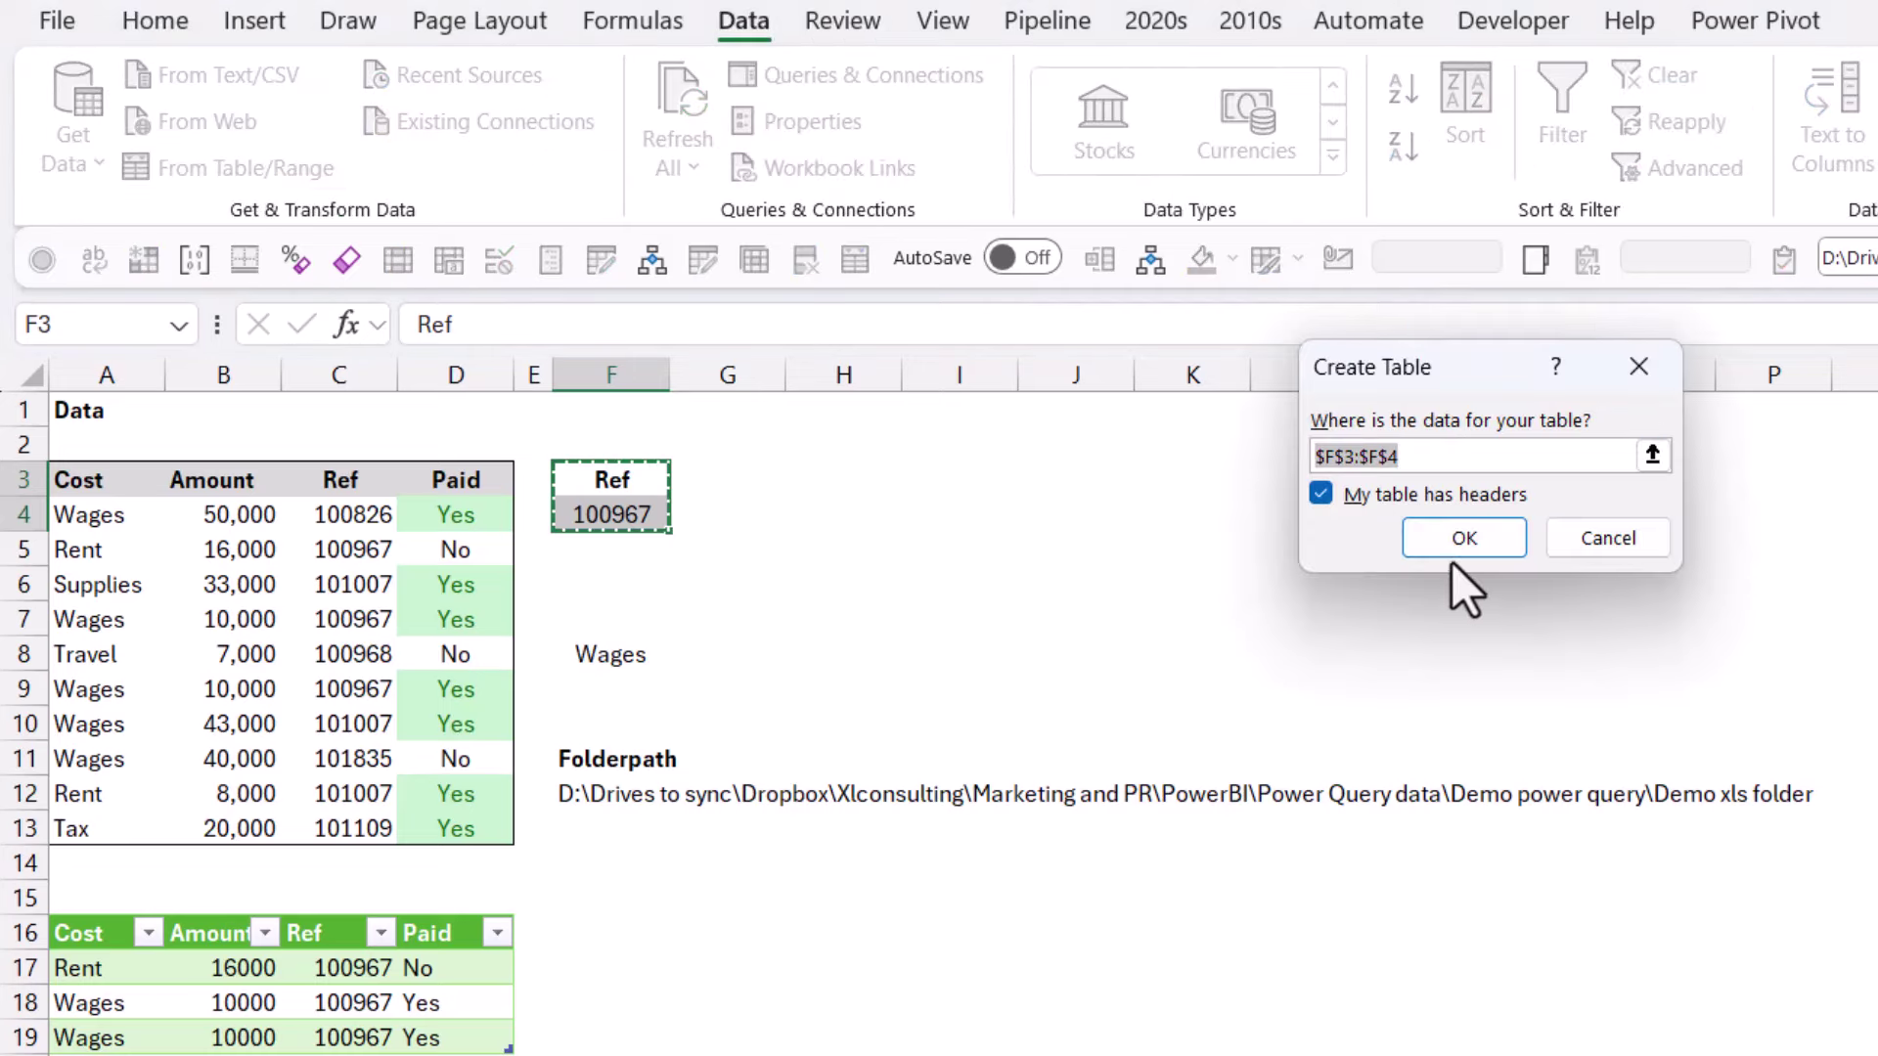
left_click(1457, 541)
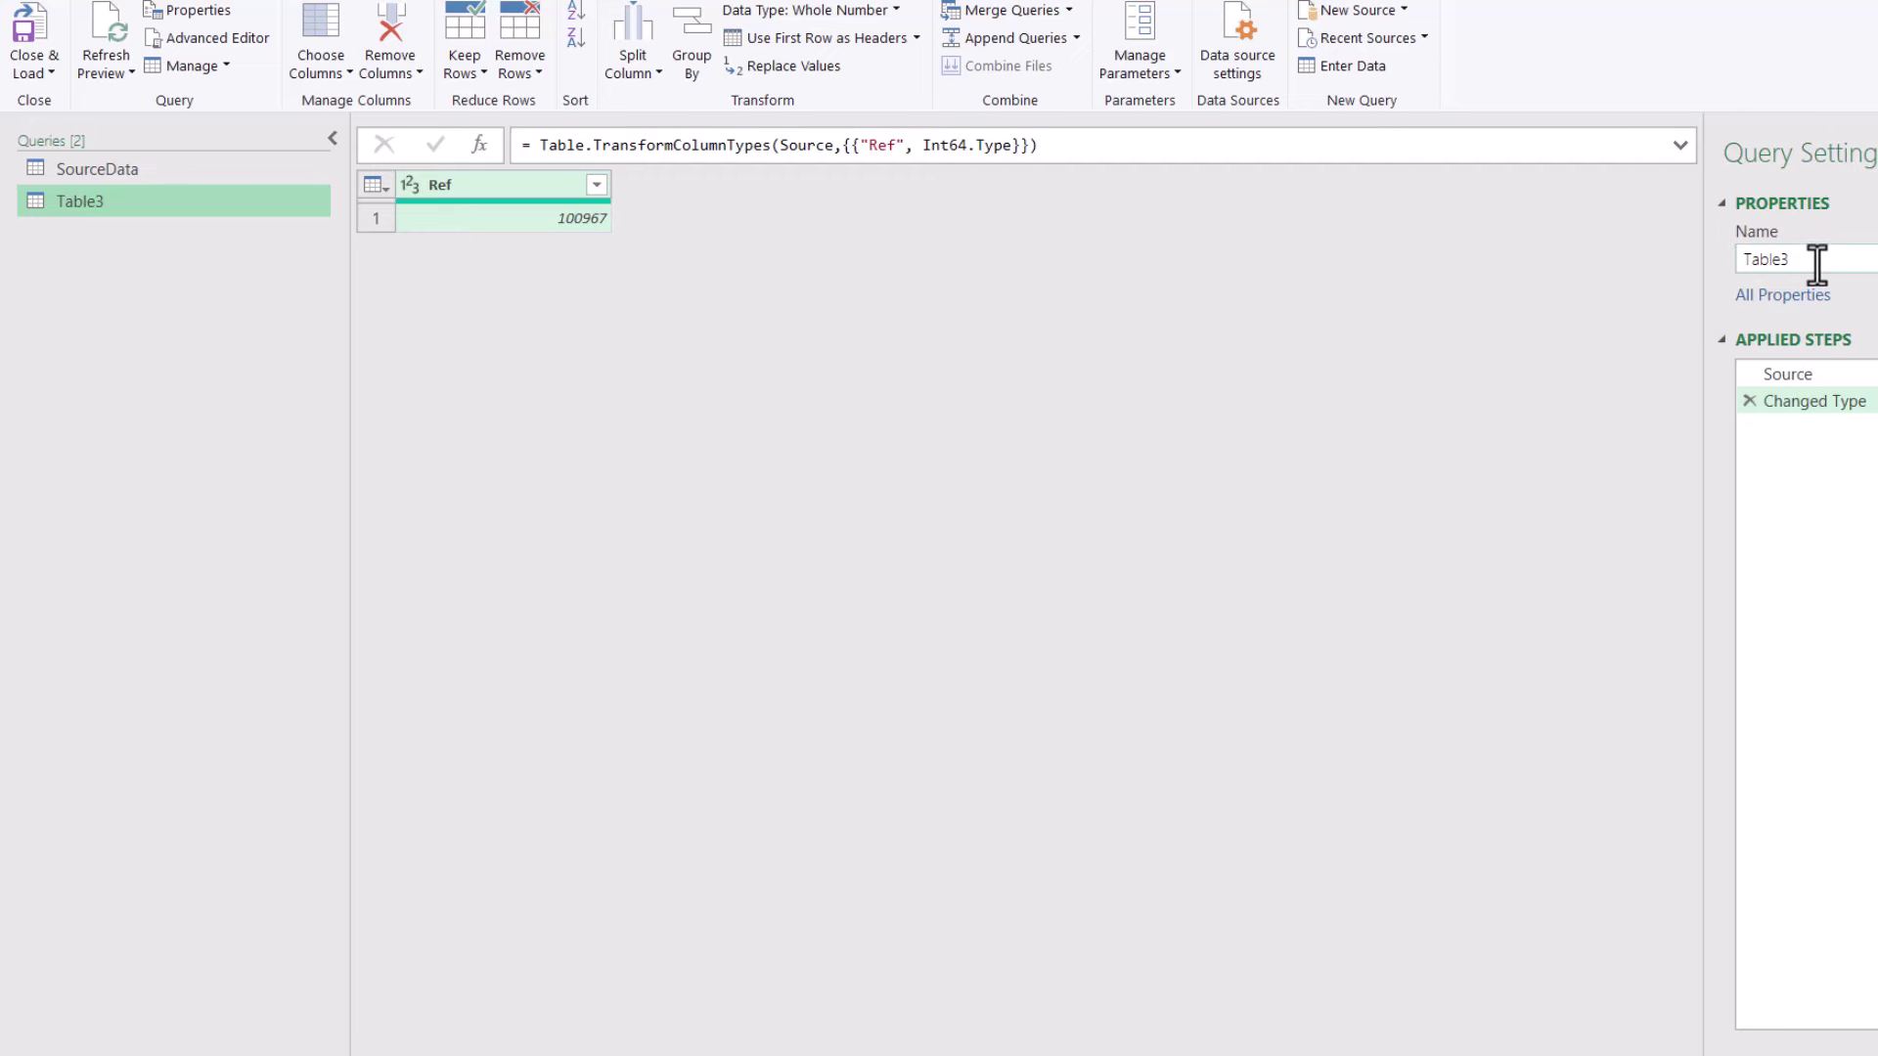
- Rename the new query as Reference and drill down into the single value in its Ref column
left_click(1816, 261)
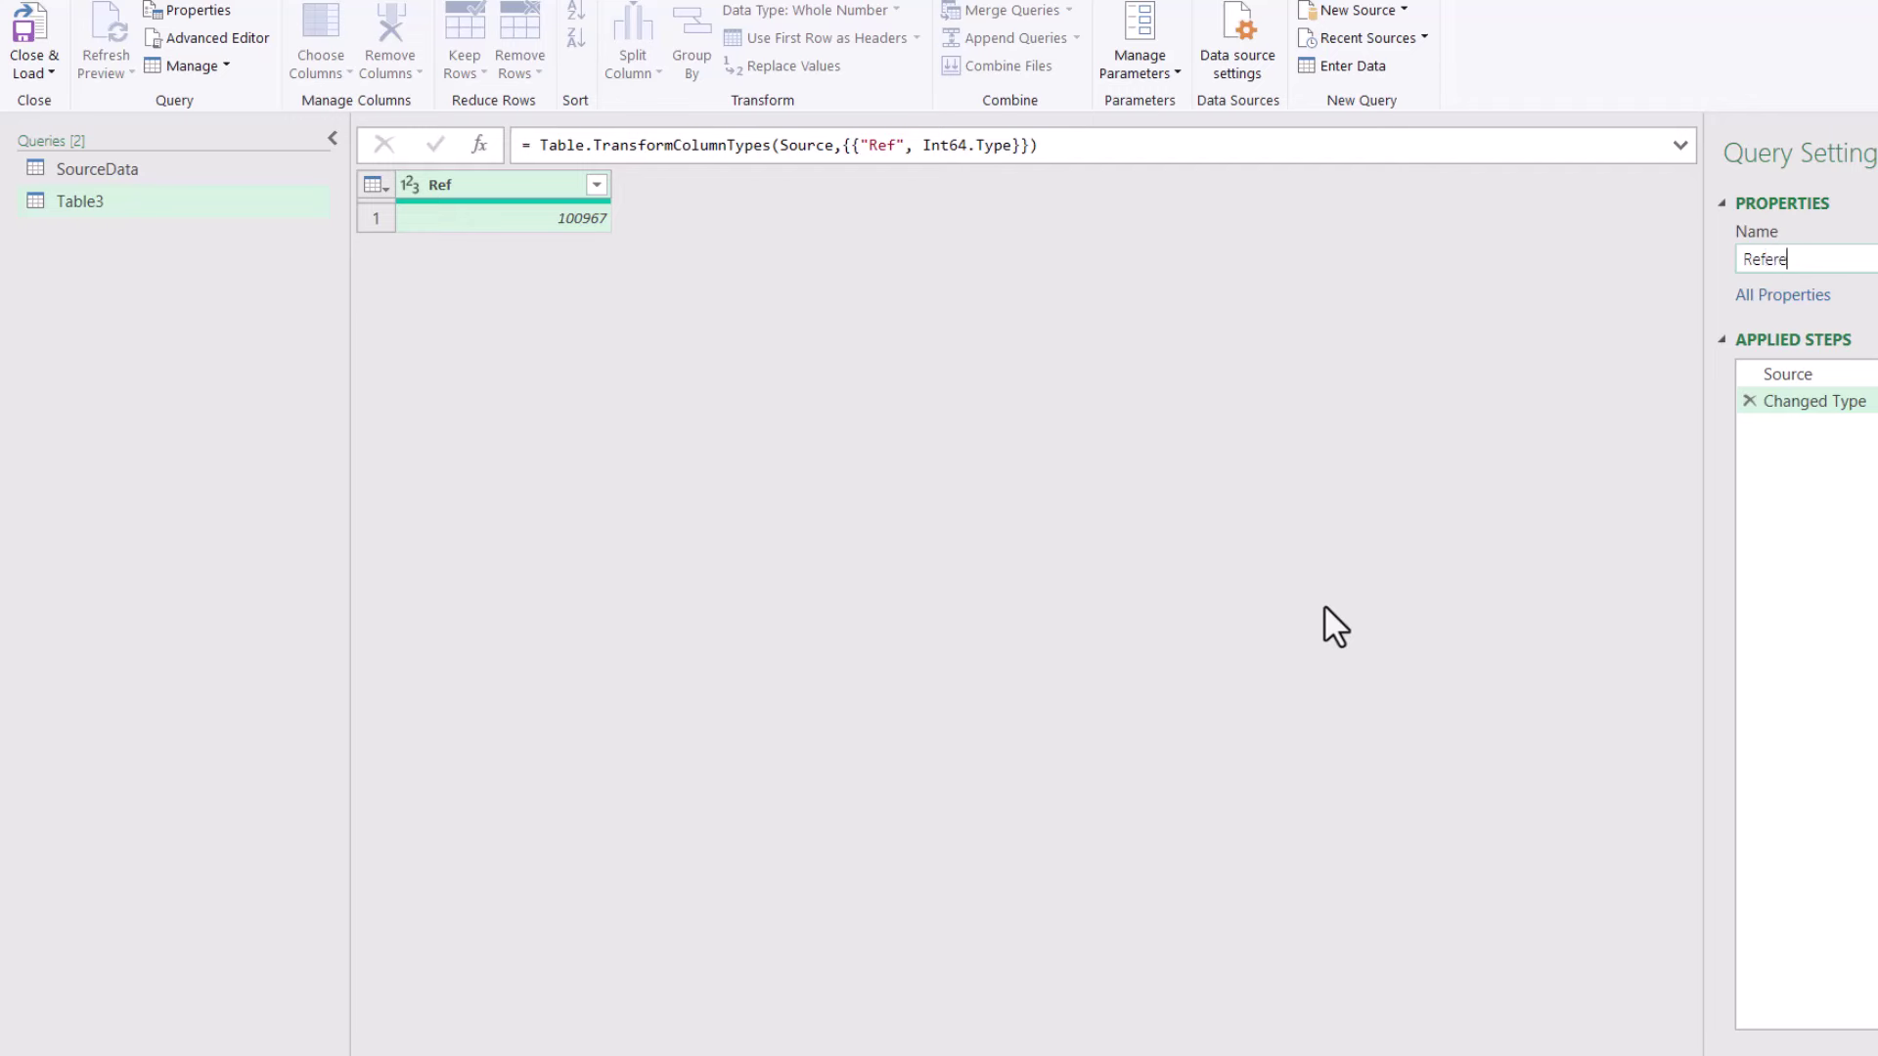
type("Reference")
key("Return")
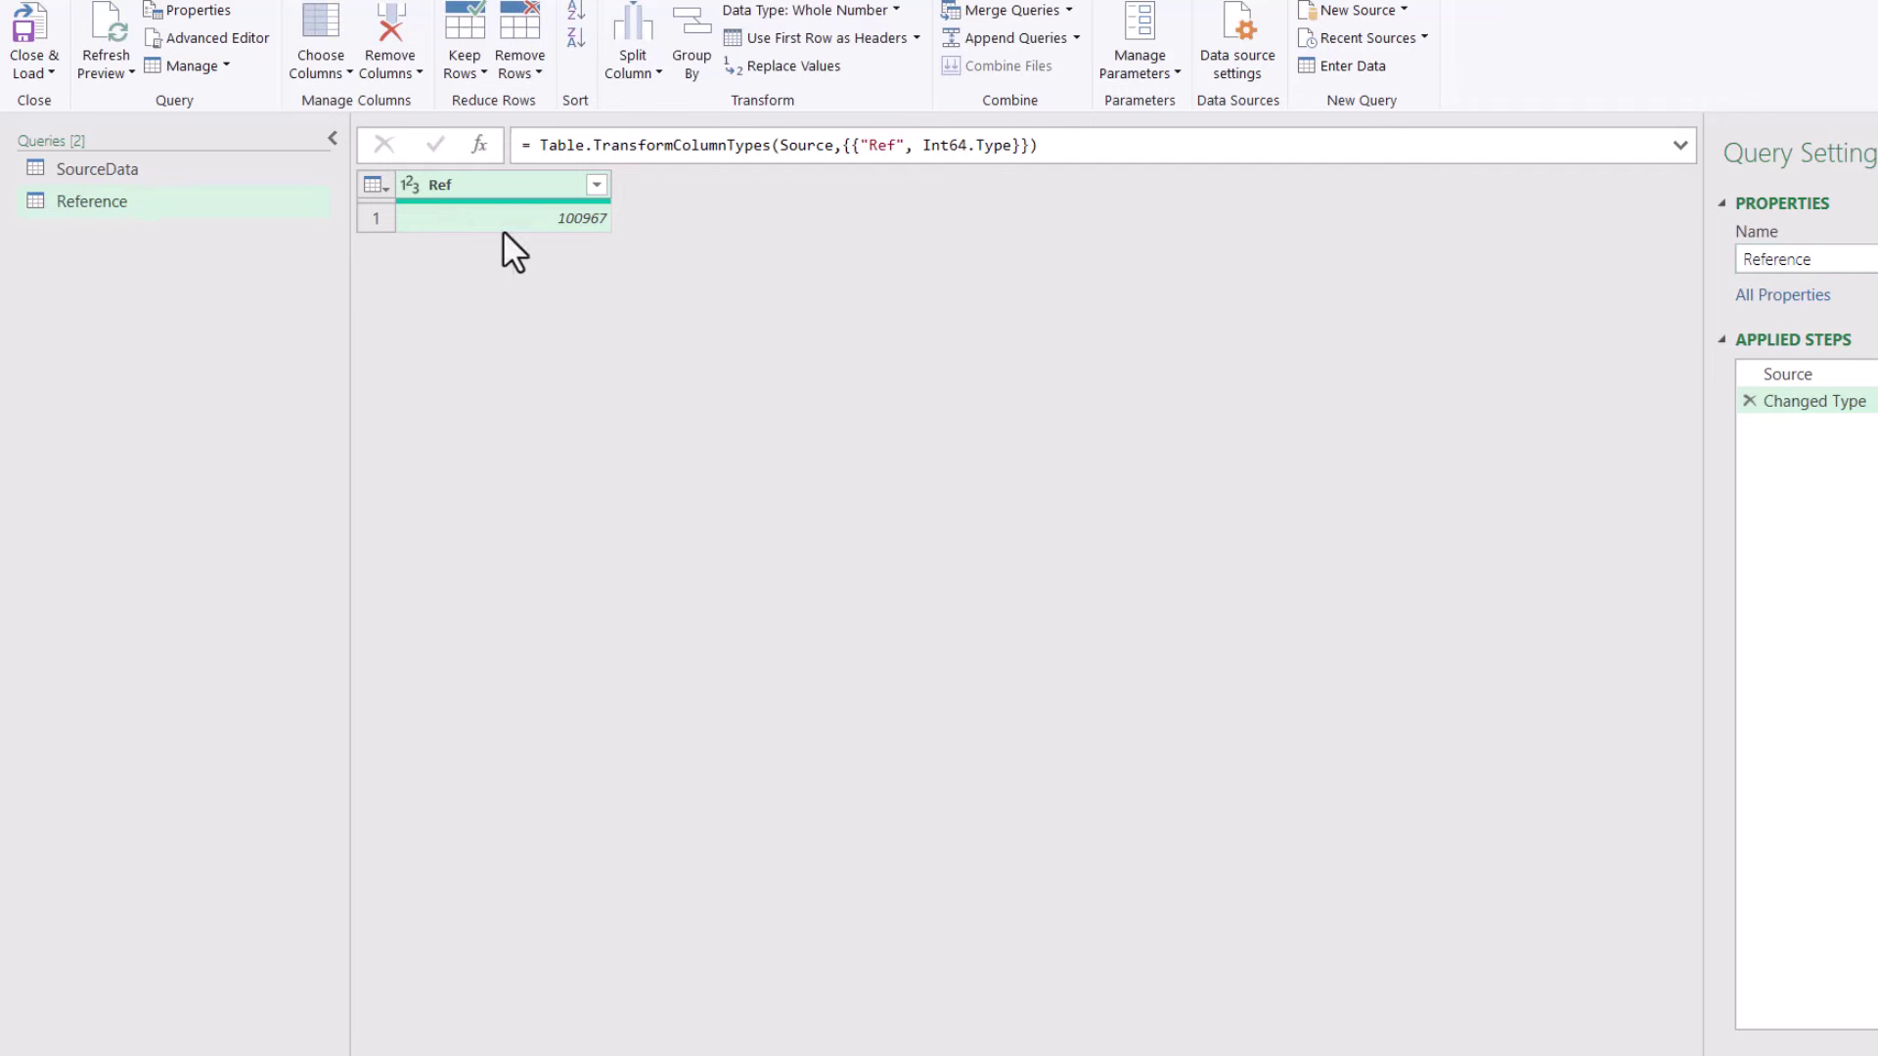
left_click(537, 217)
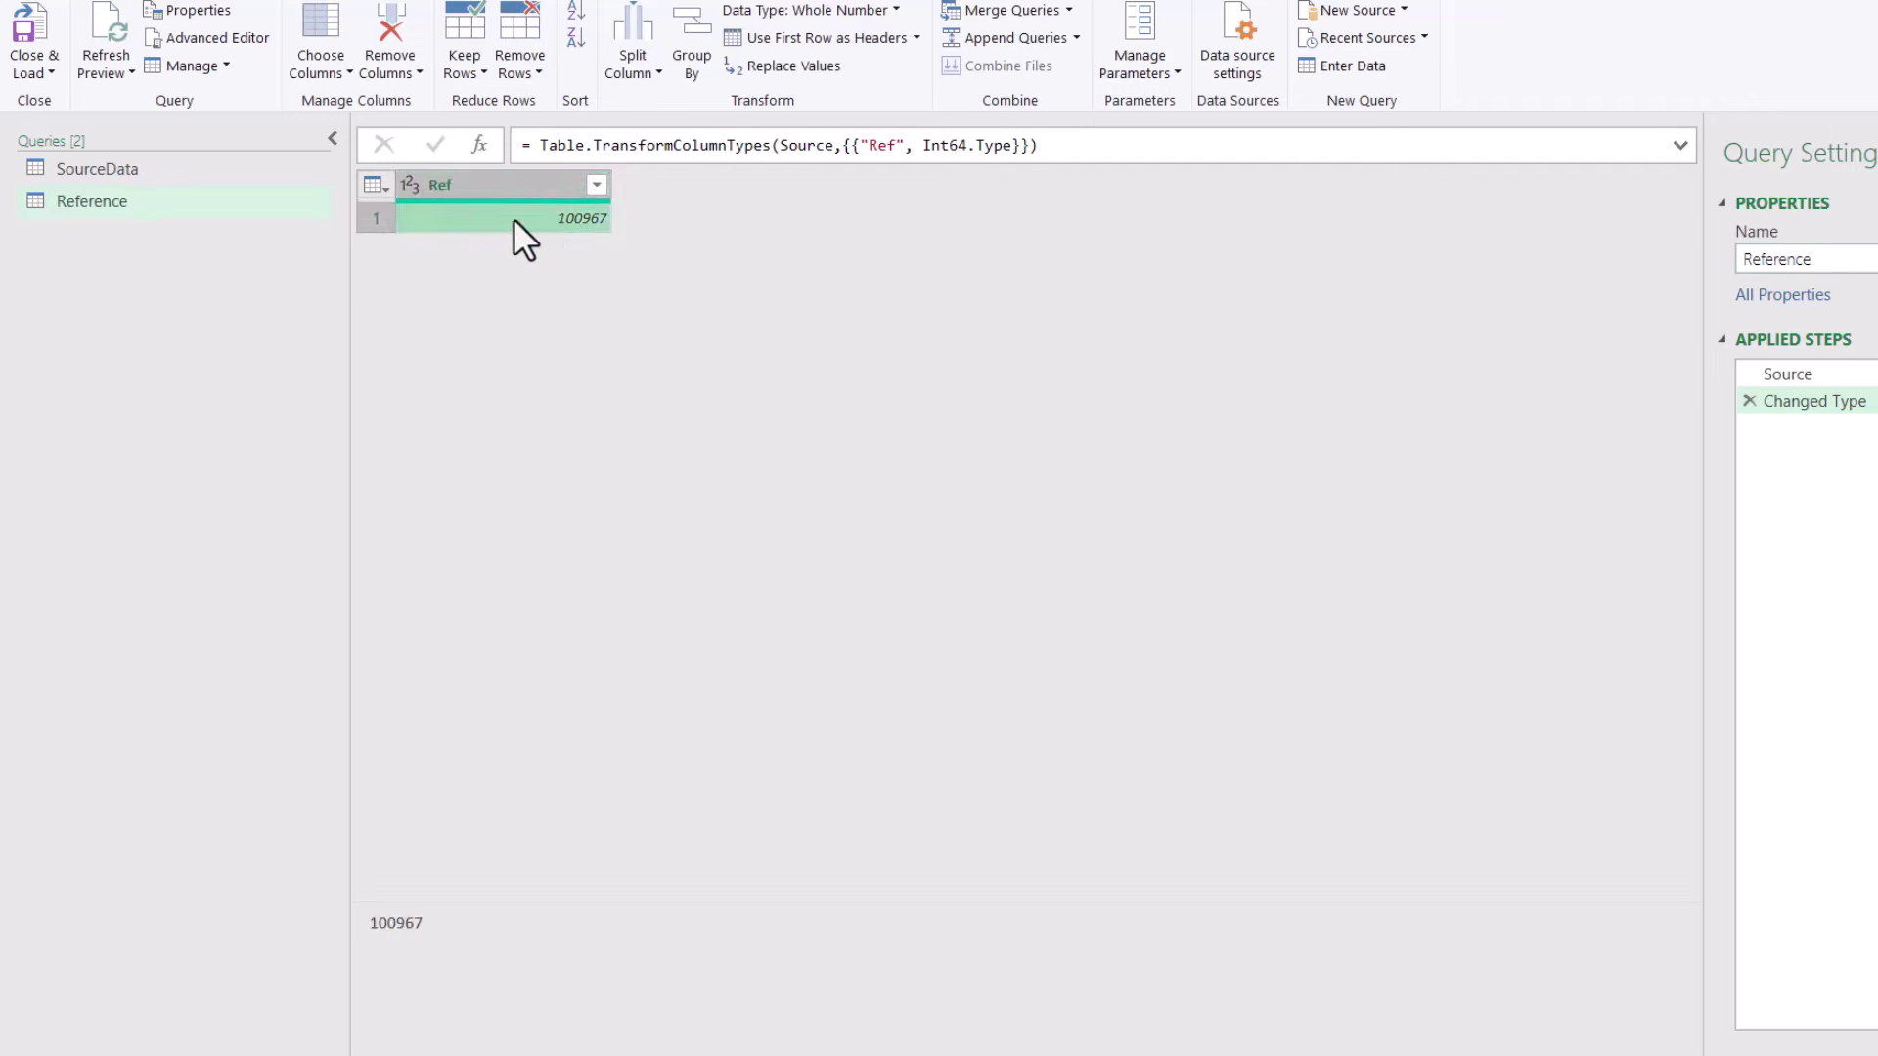
right_click(513, 219)
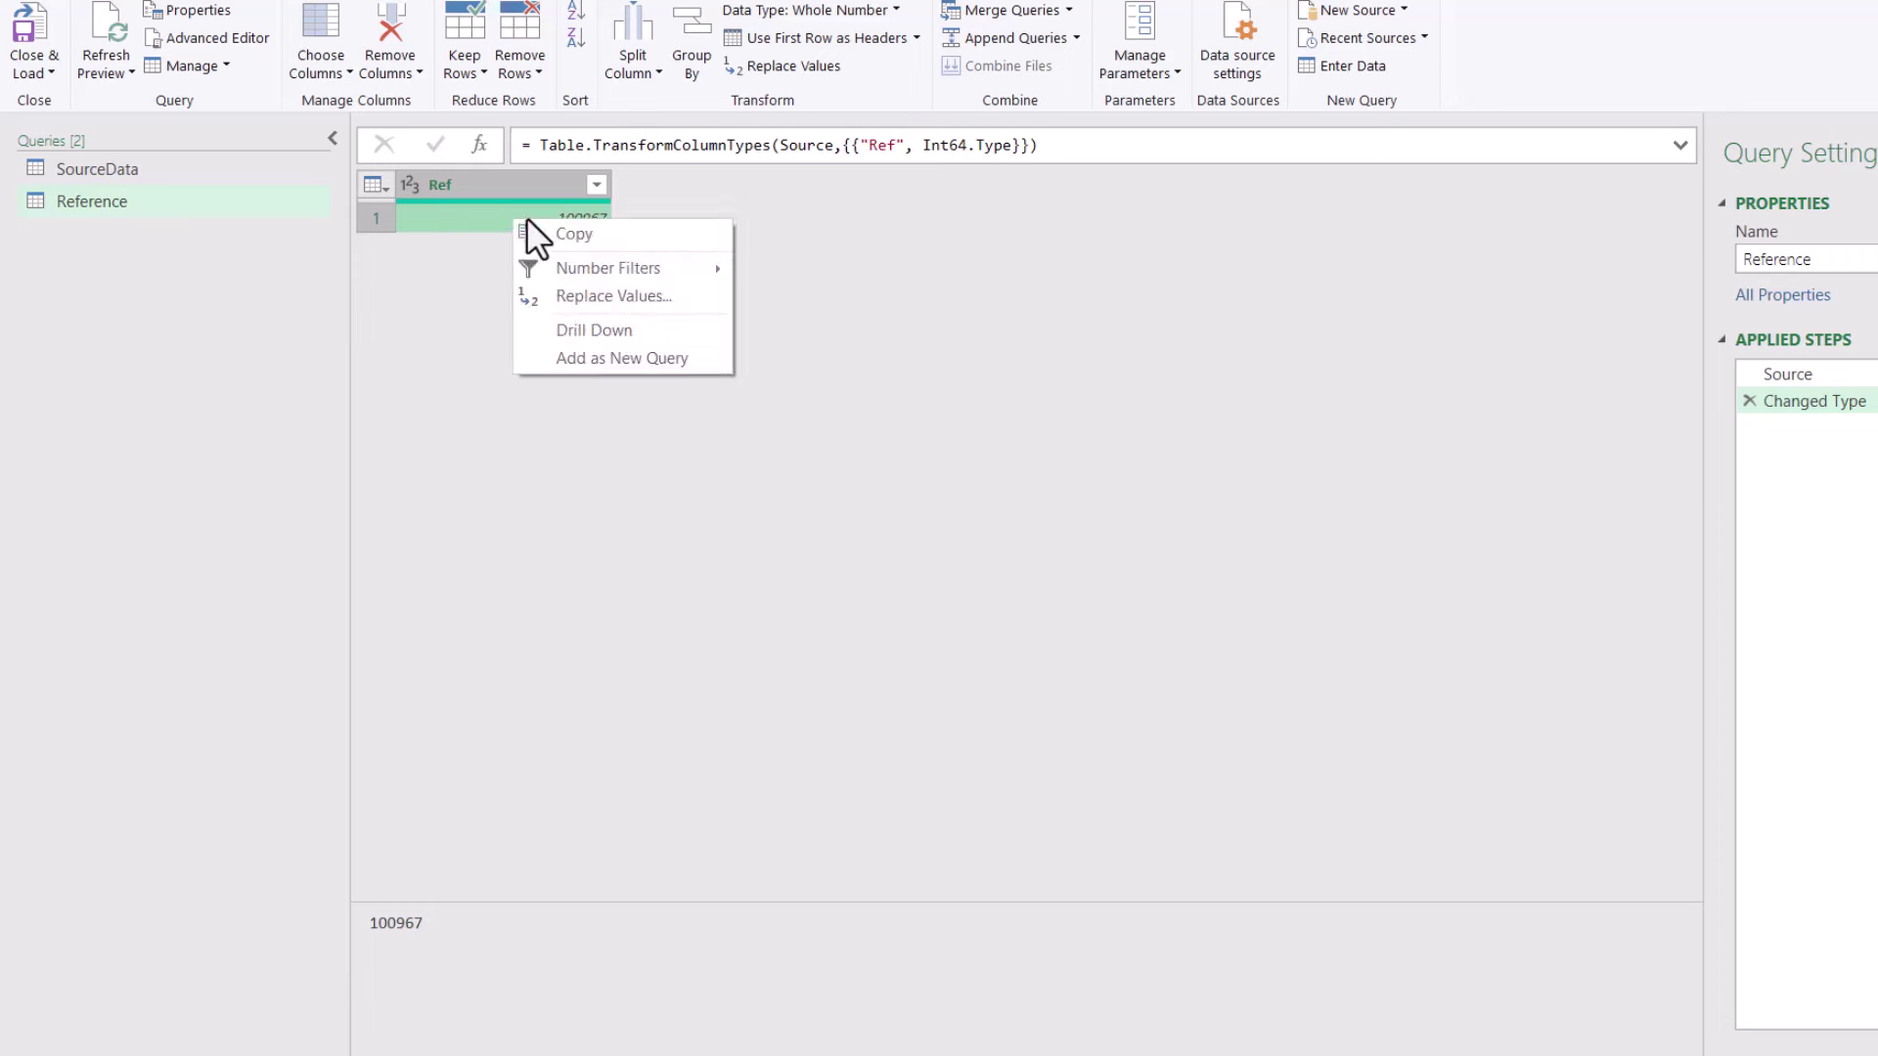
left_click(614, 325)
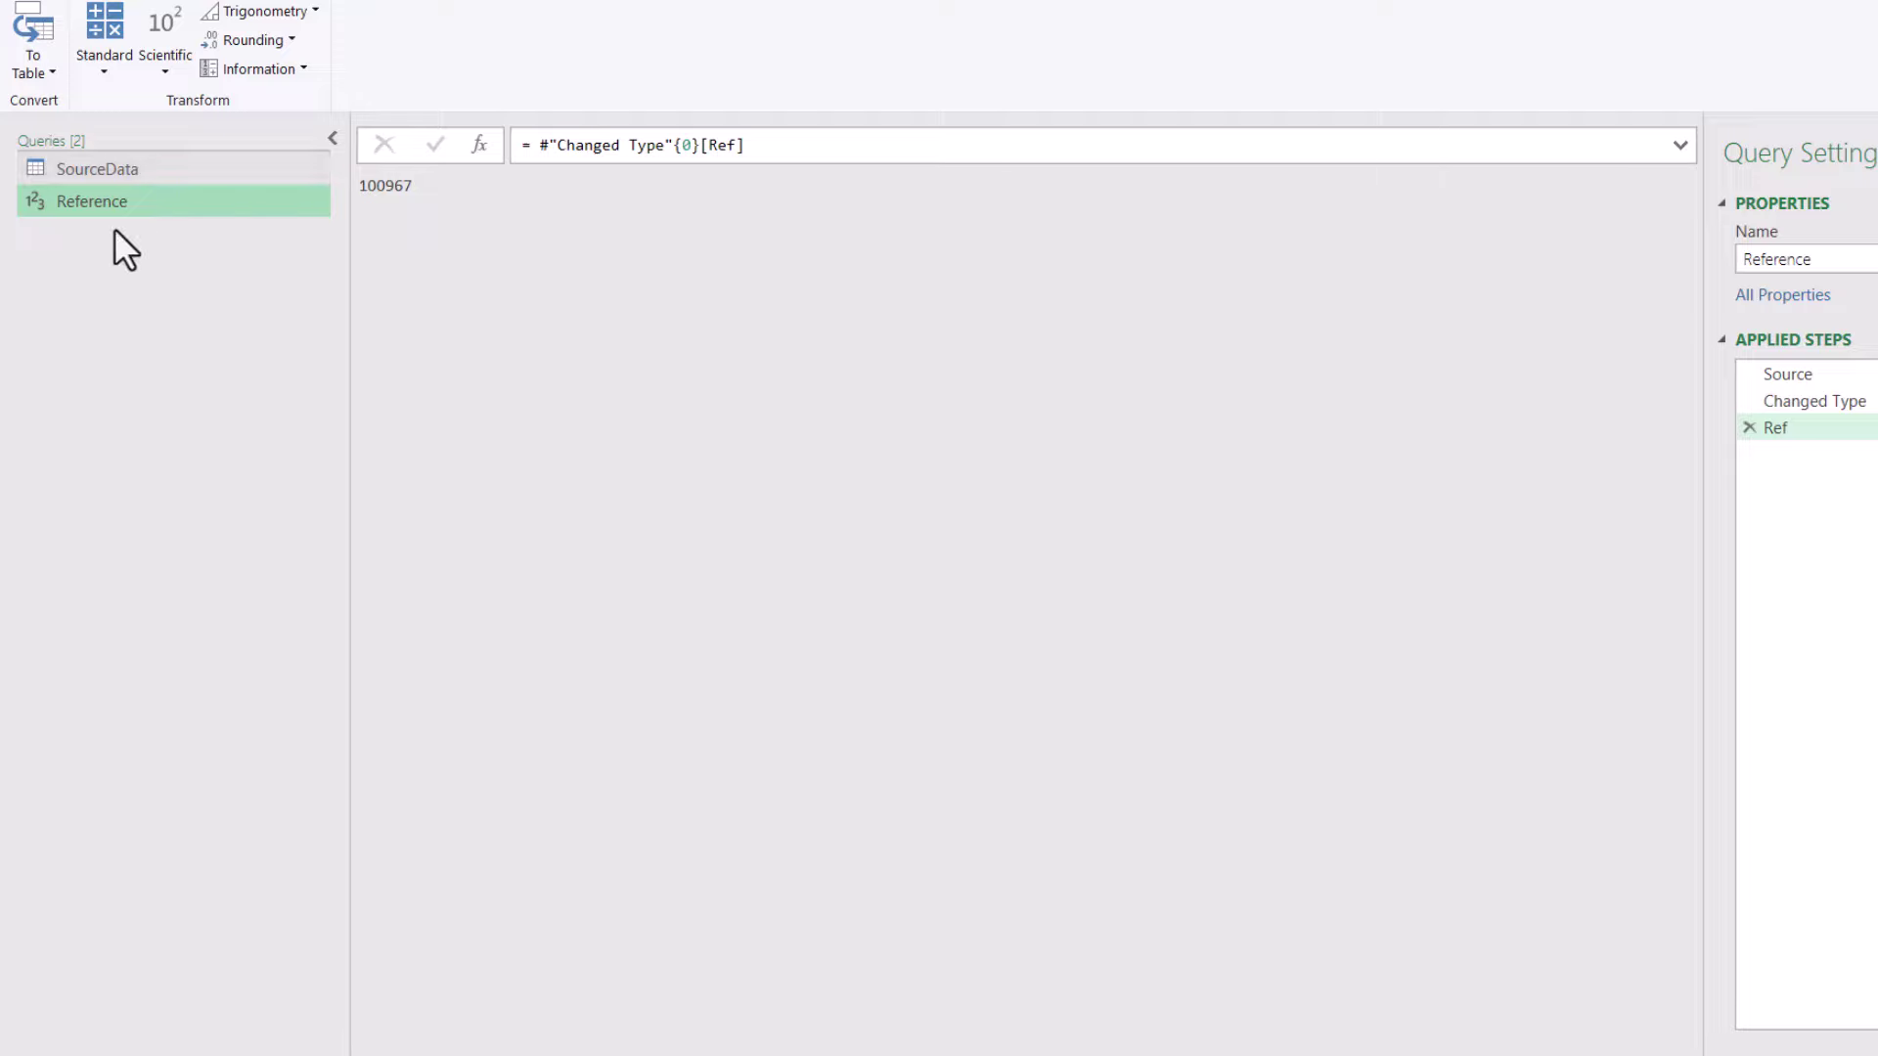
- In the SourceData query's row filter formula, replace the fixed value 100967 with the Reference query
left_click(135, 171)
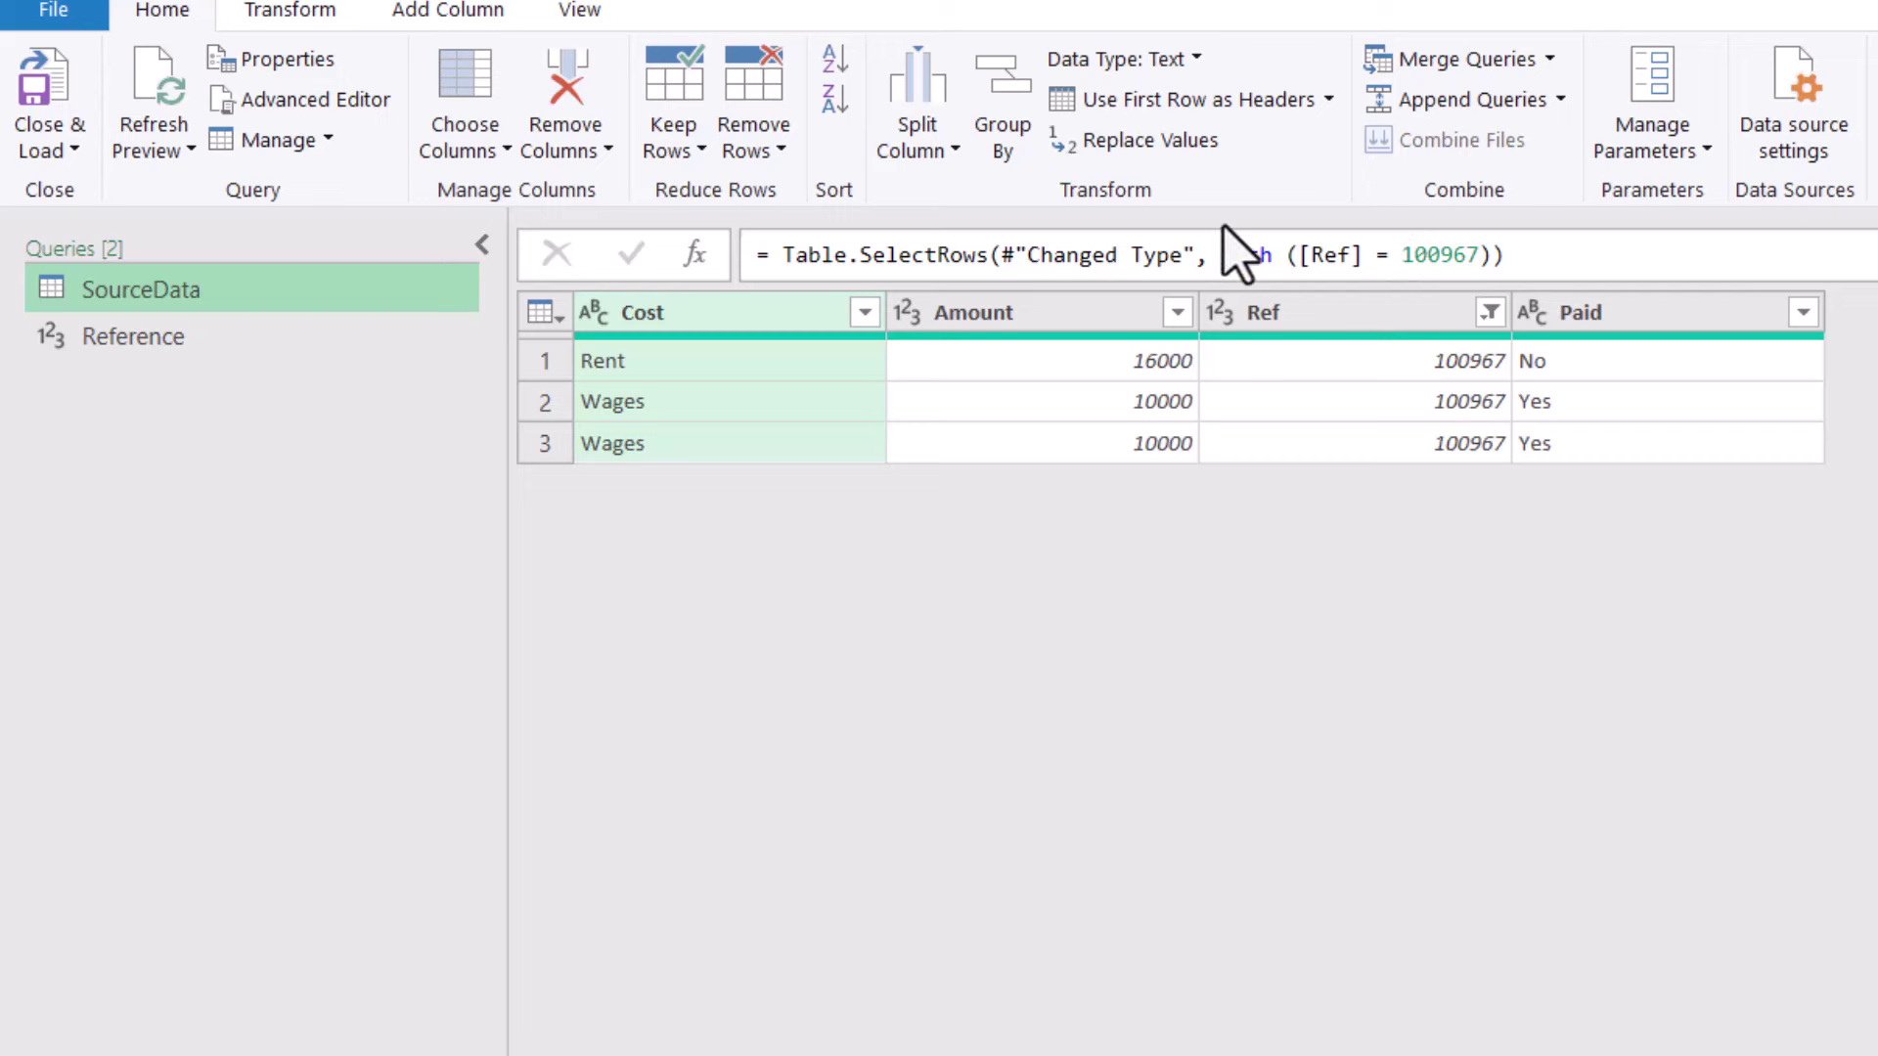
left_click(598, 24)
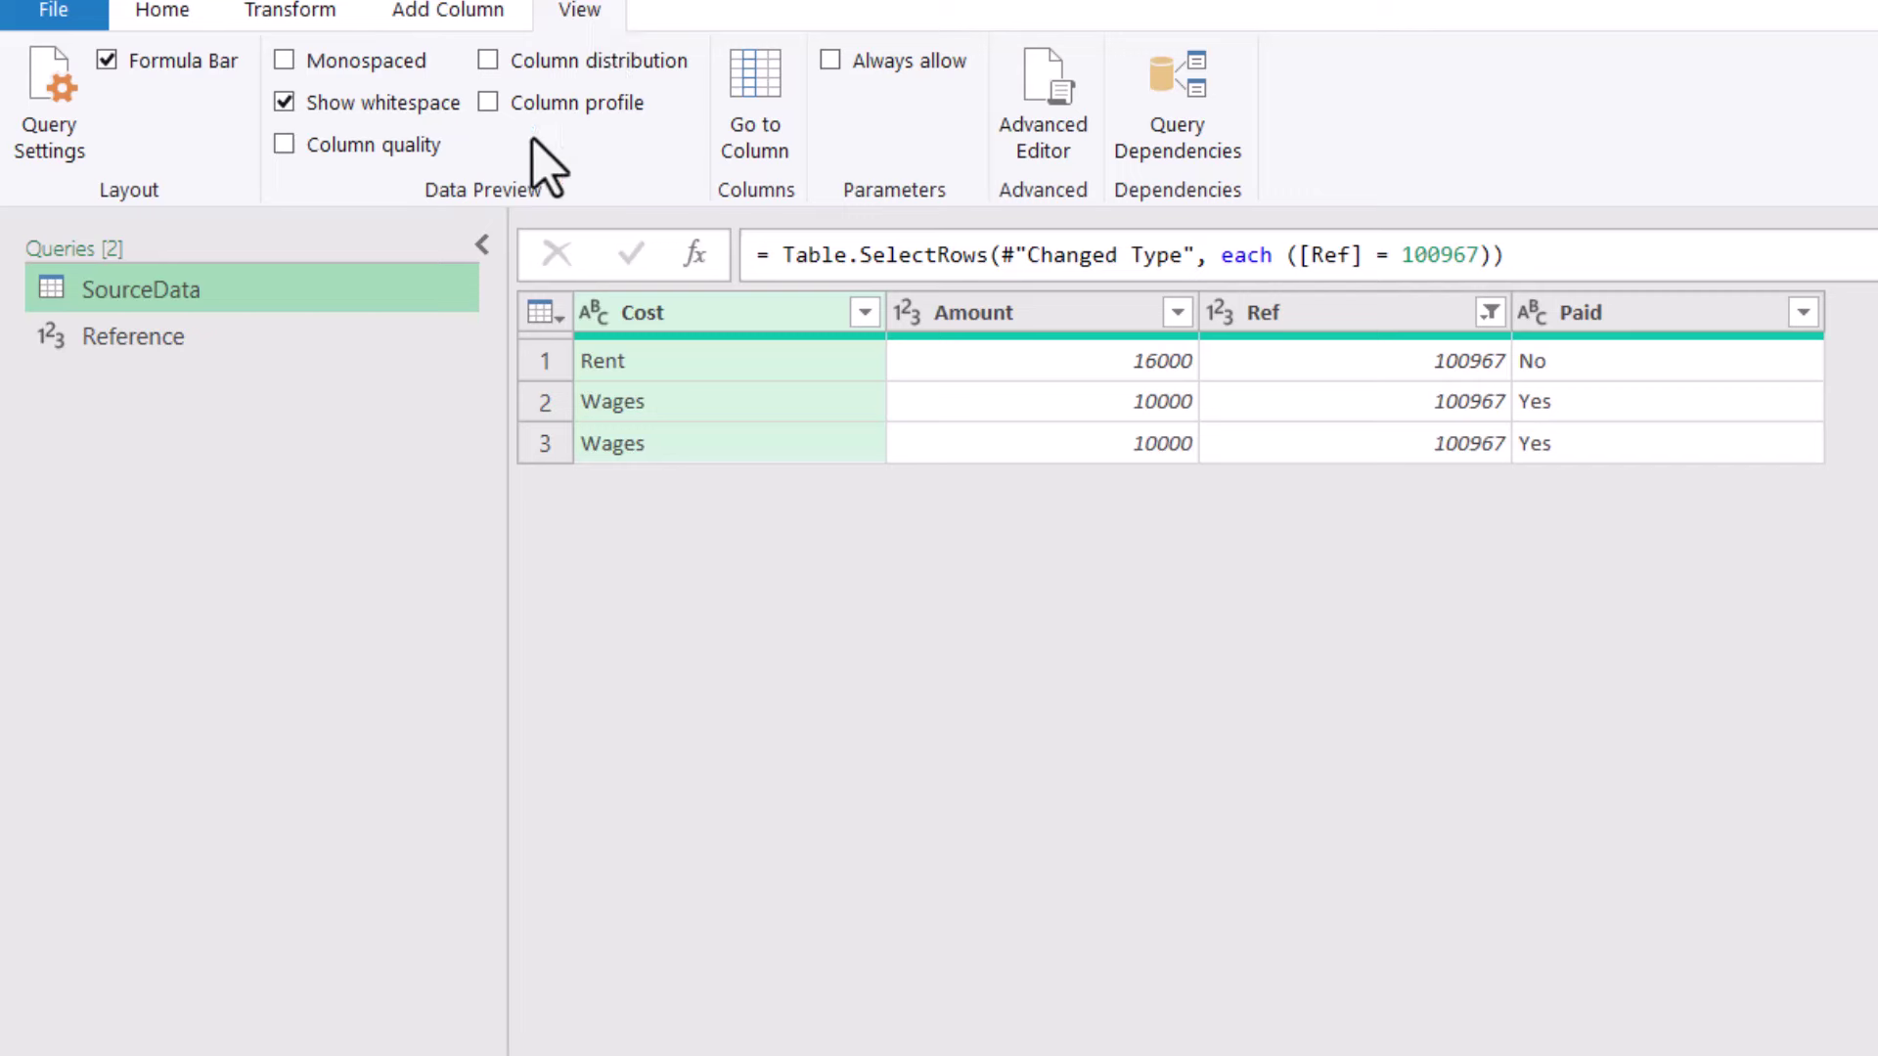
left_click(108, 61)
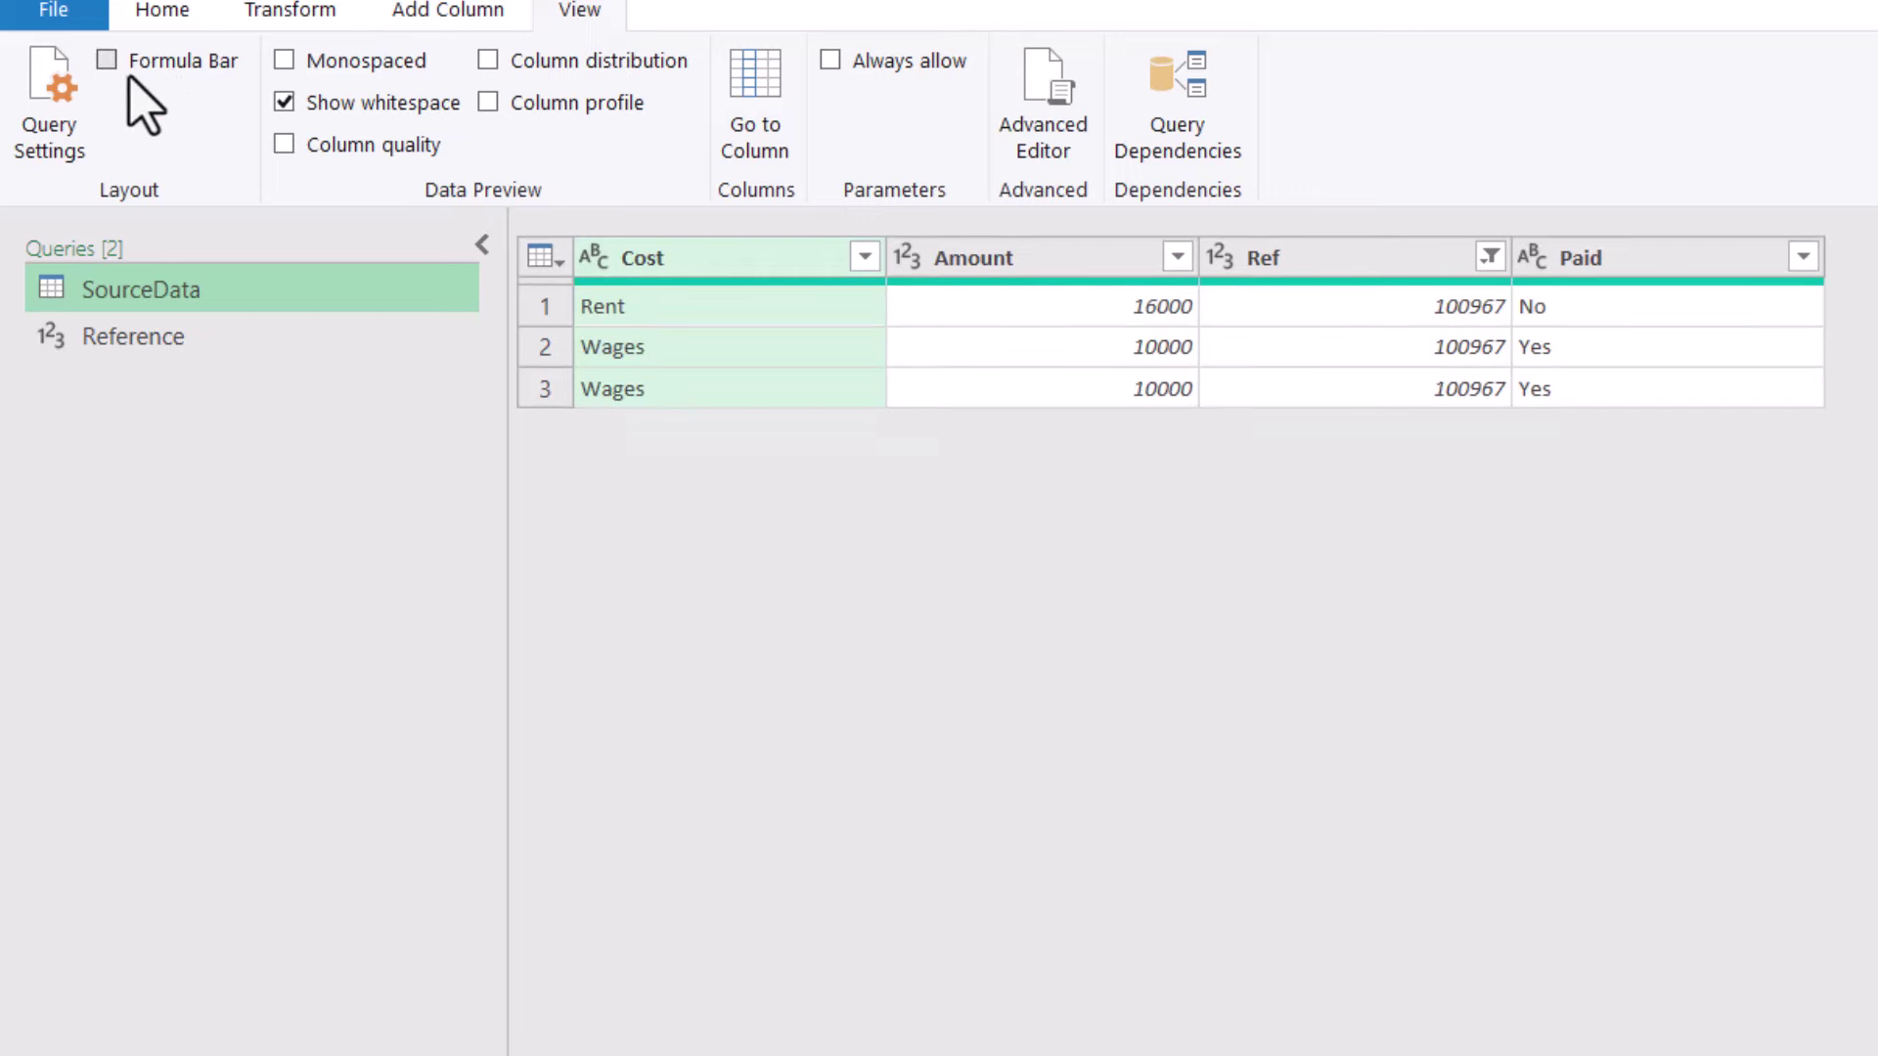
left_click(128, 77)
left_click(1438, 245)
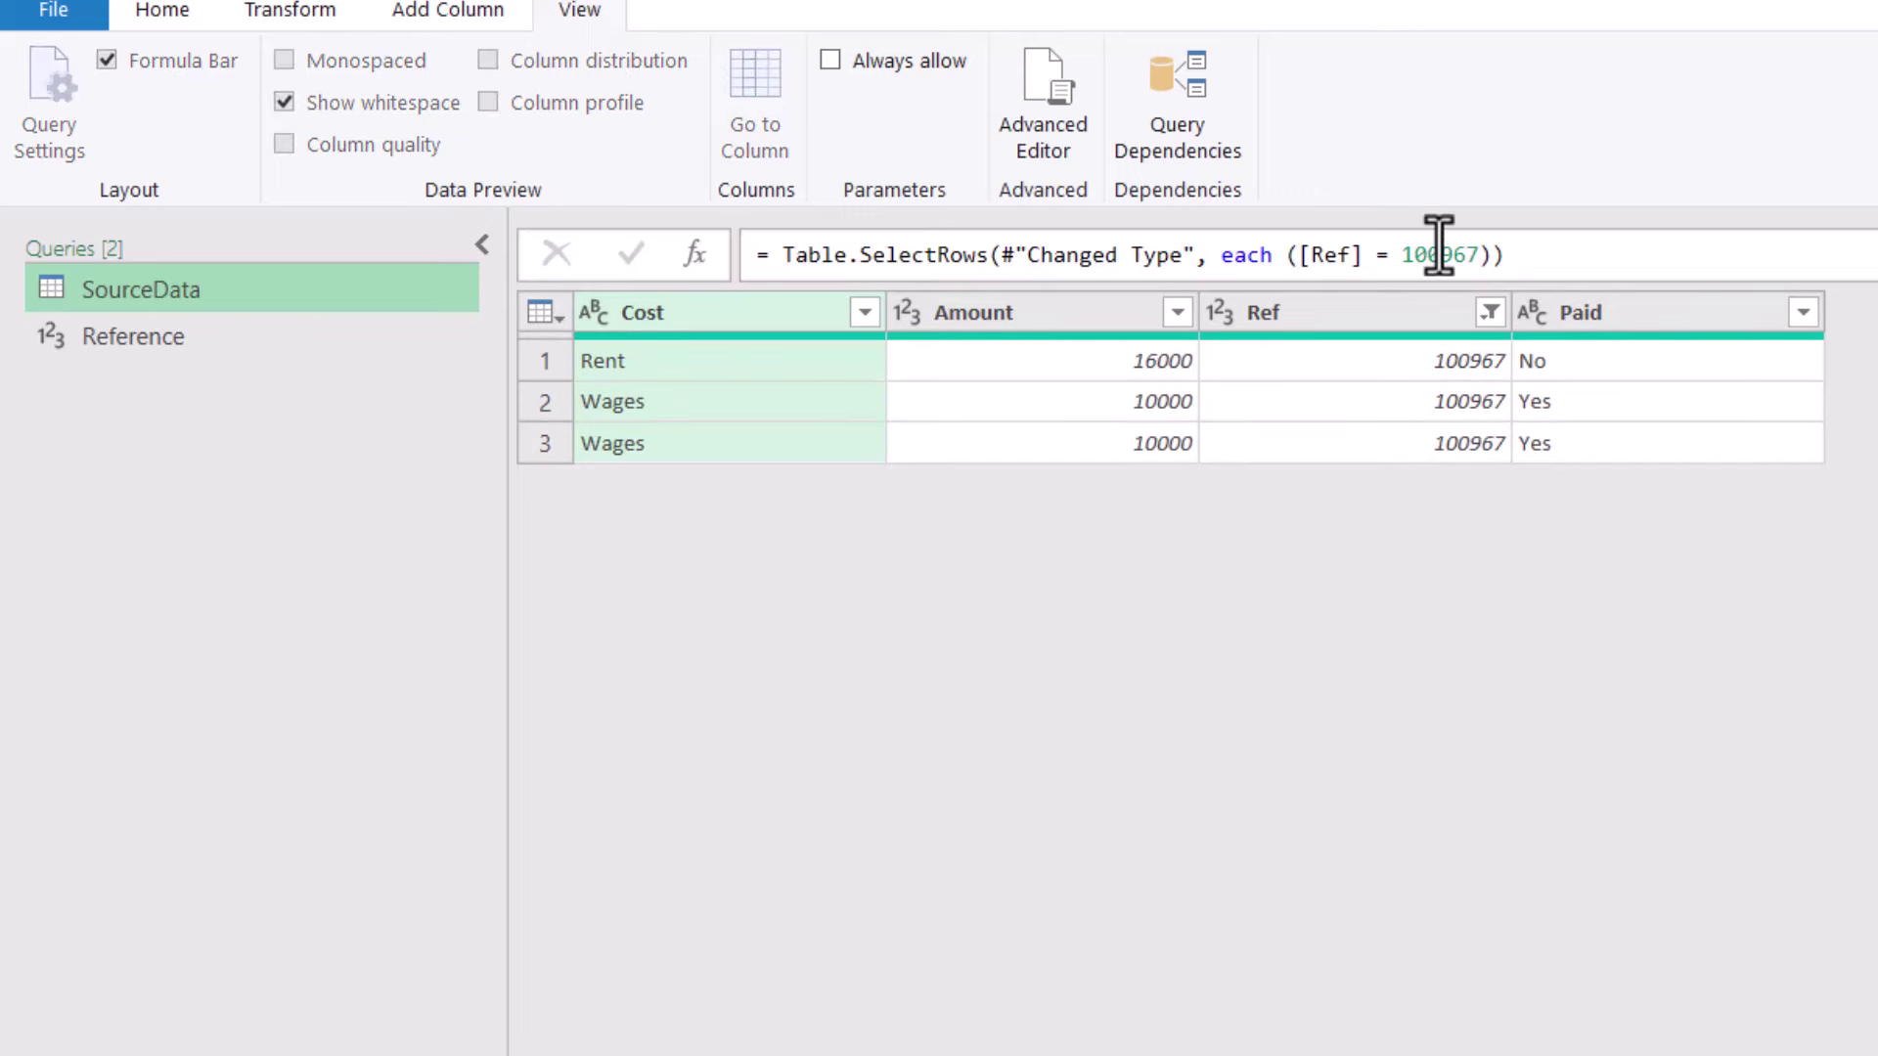
double_click(1439, 252)
type("Re")
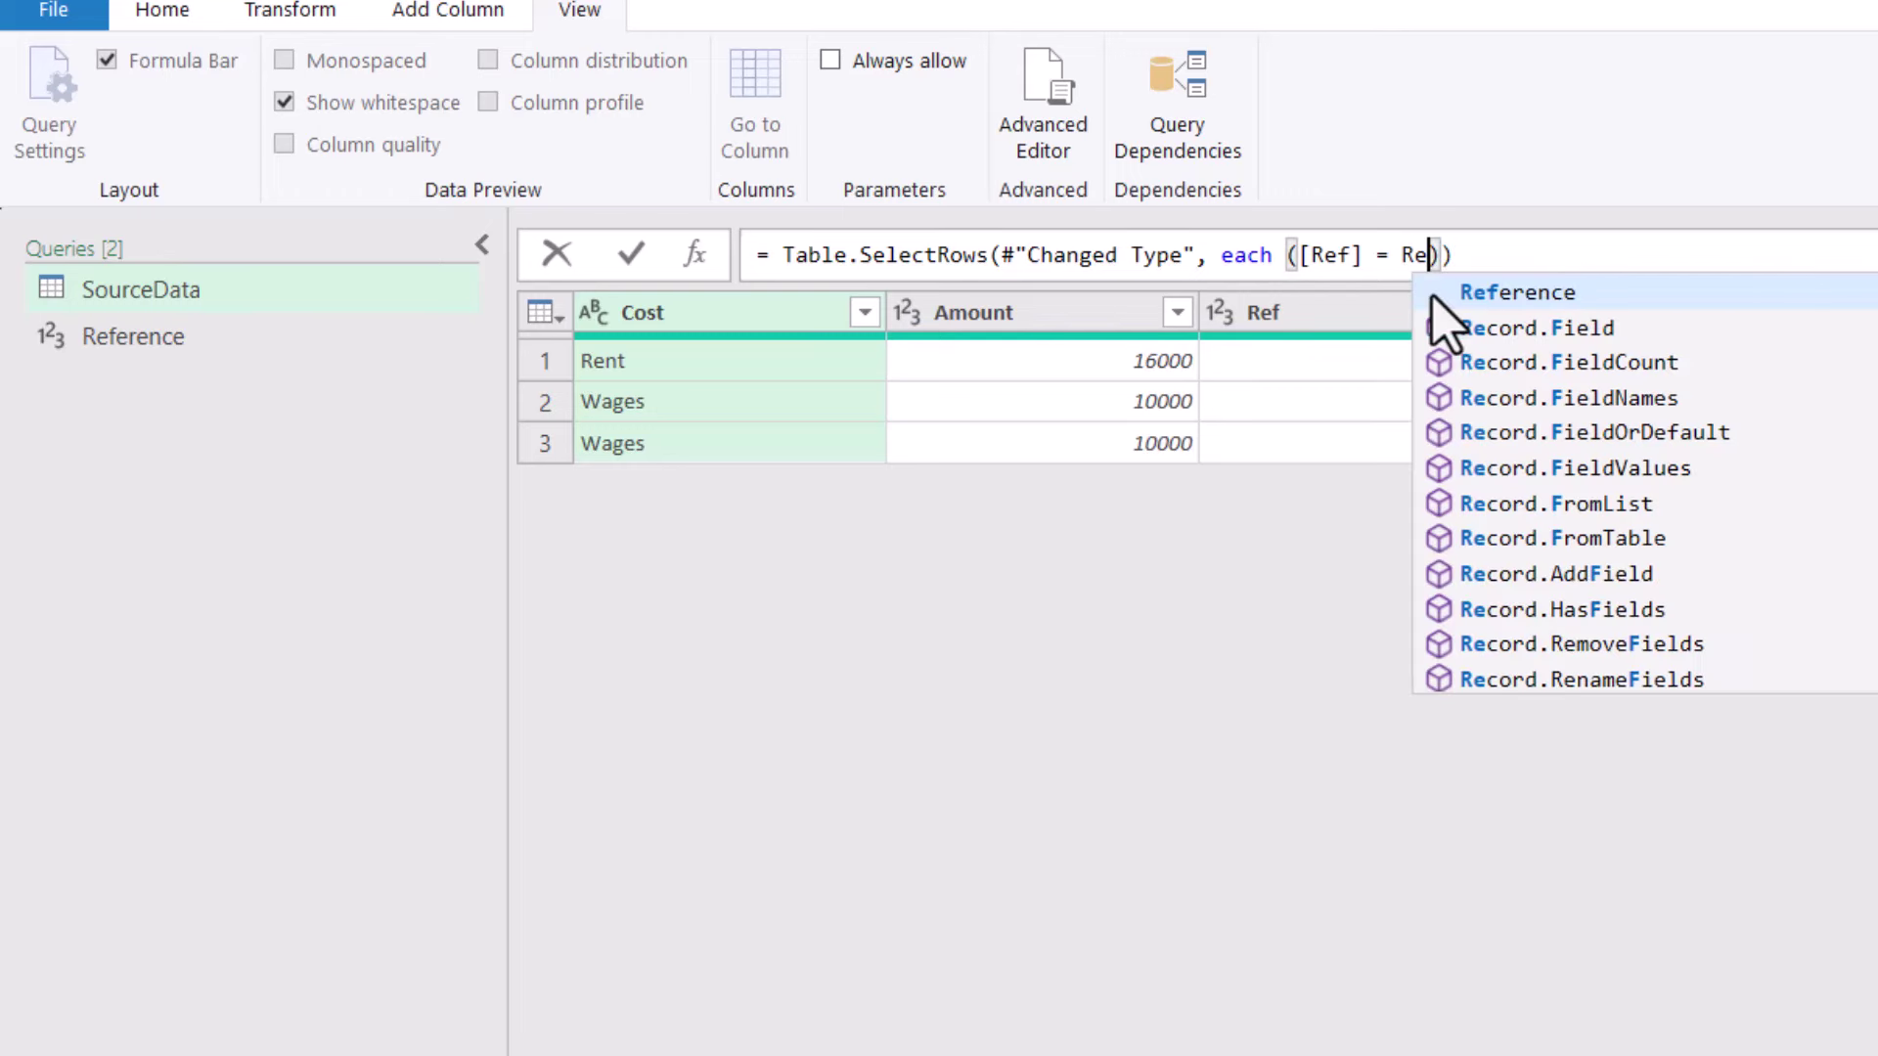
type("fere")
key("Tab")
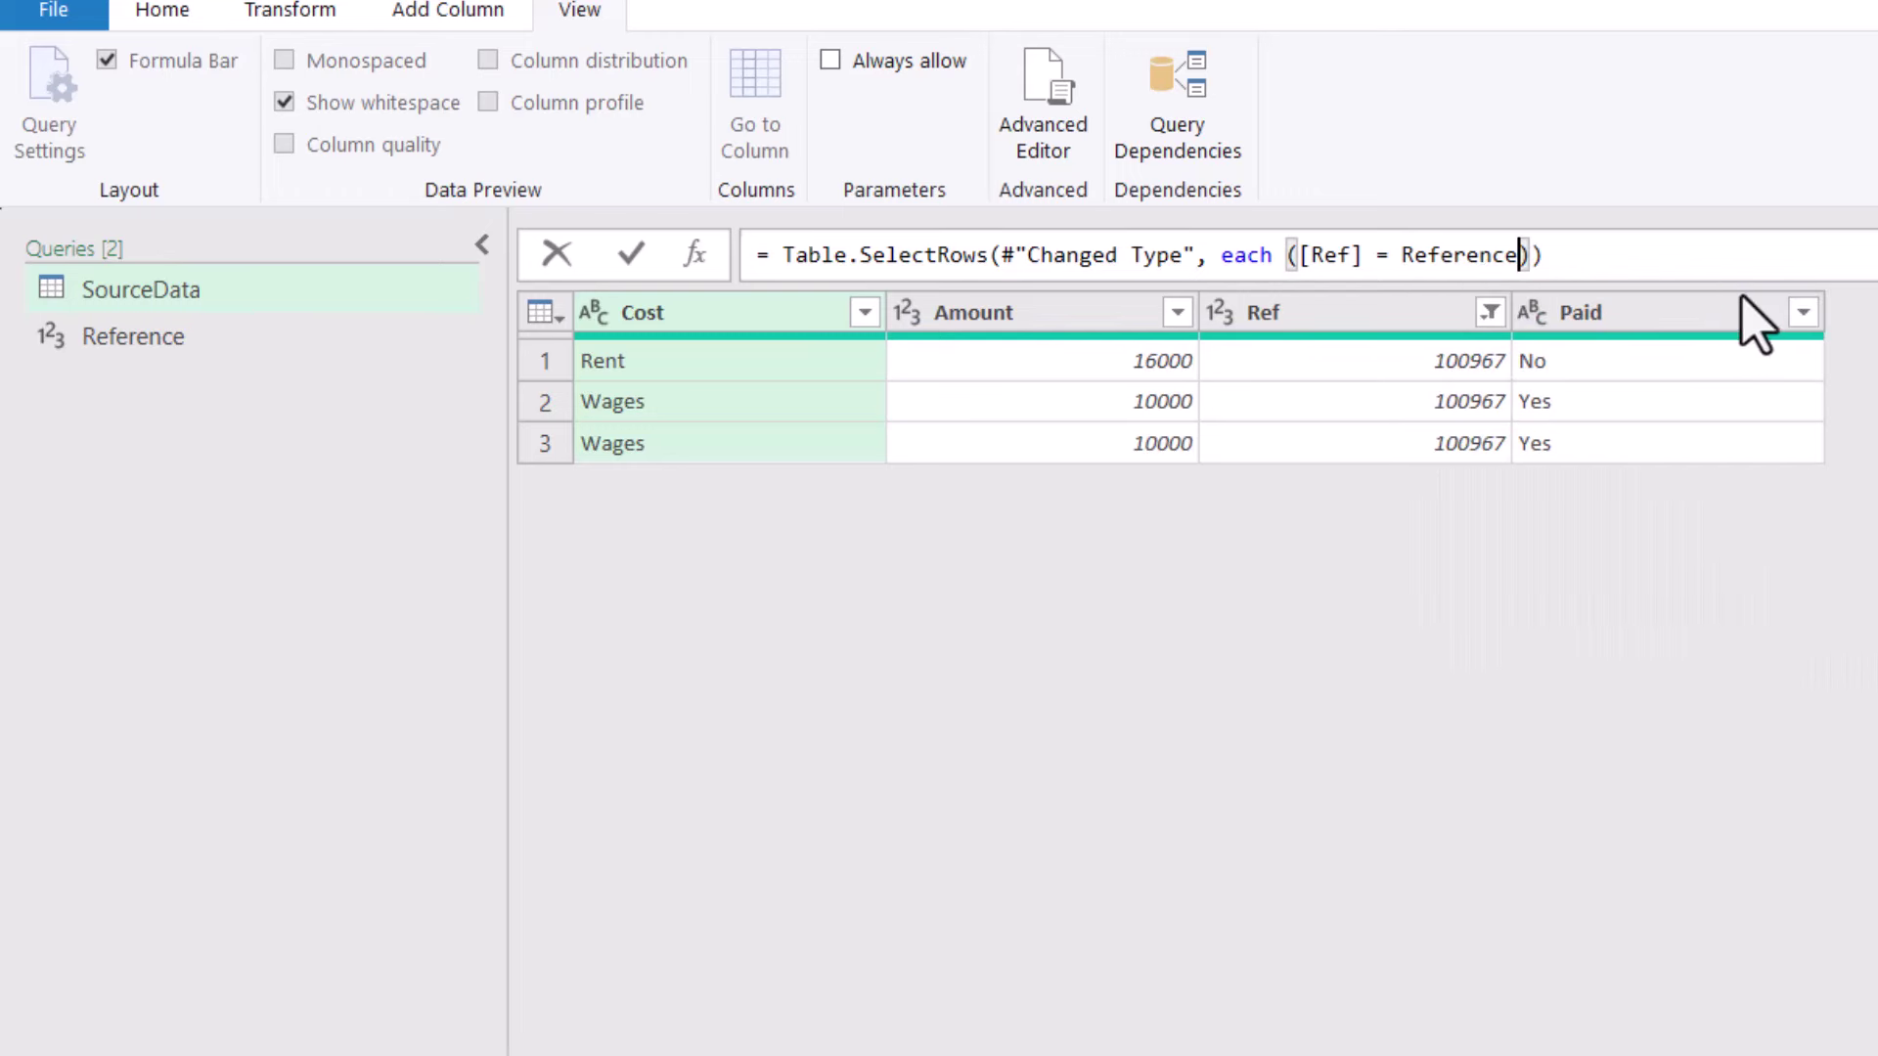
key("Return")
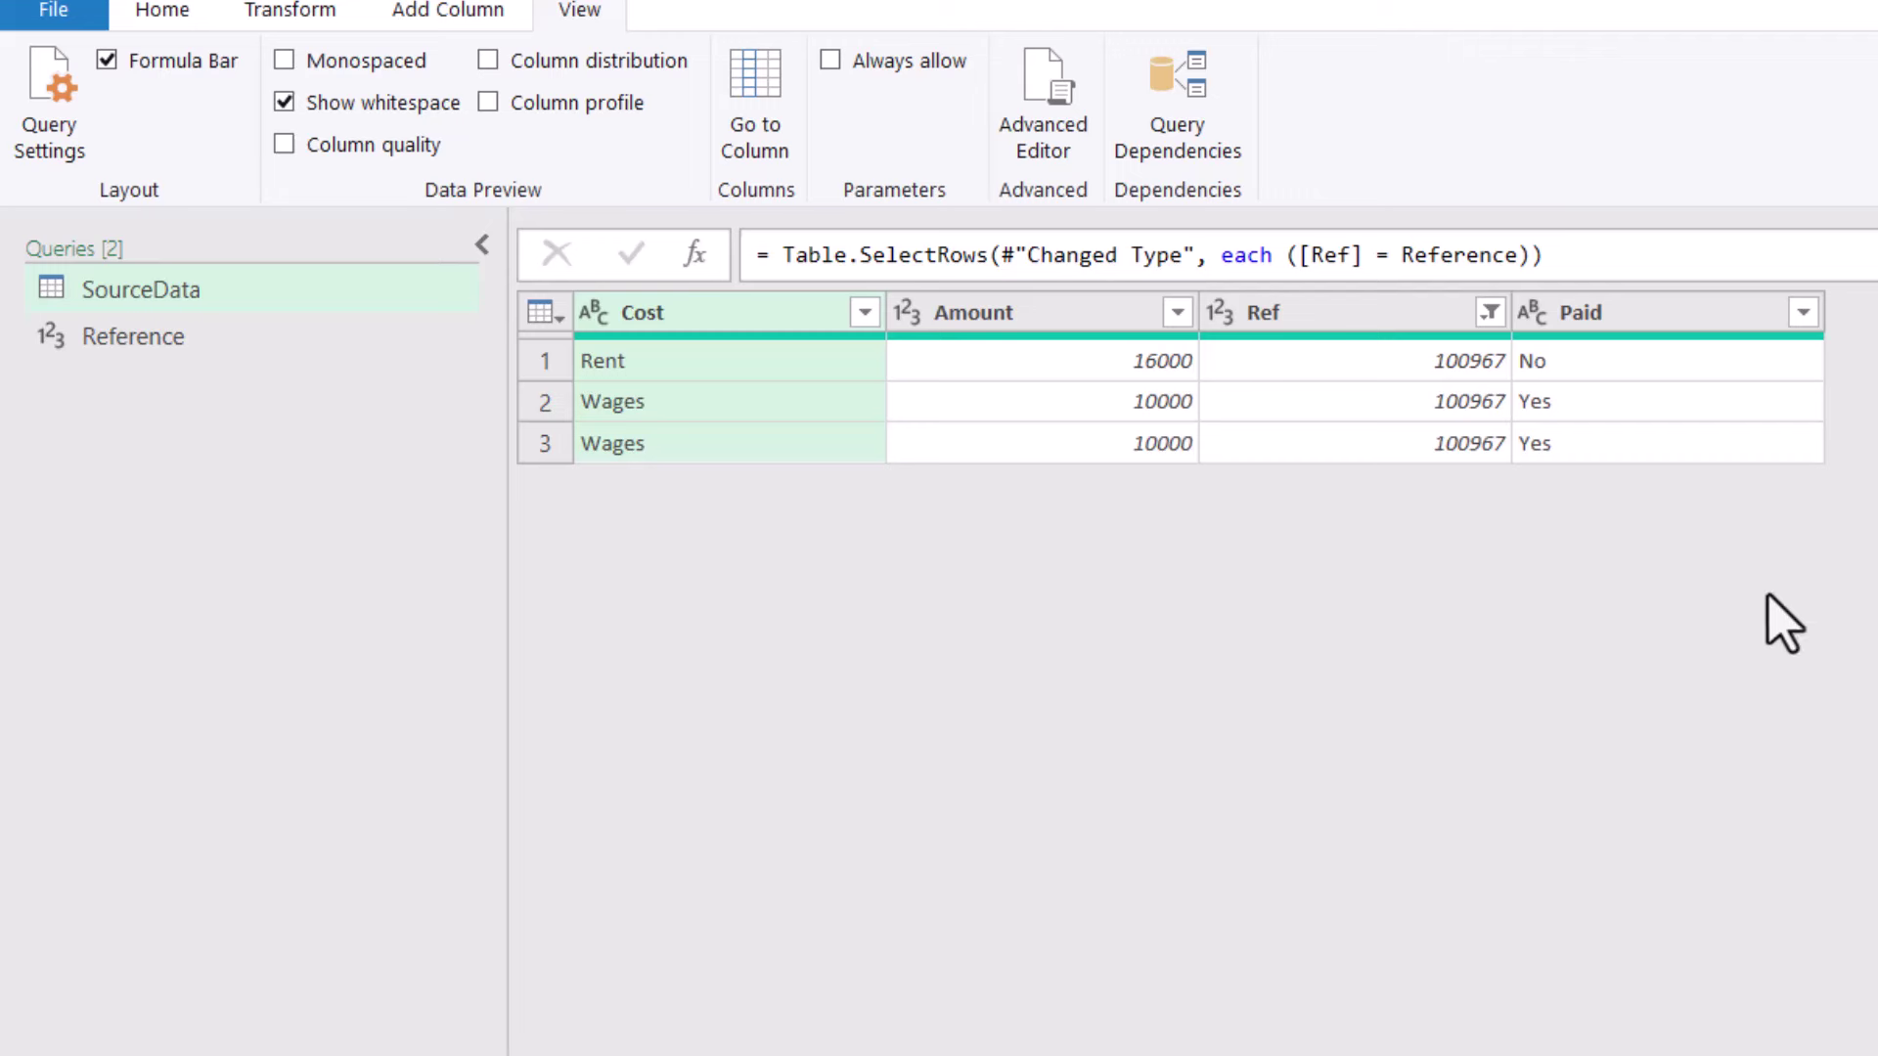
left_click(1438, 327)
left_click(1593, 342)
left_click(1395, 333)
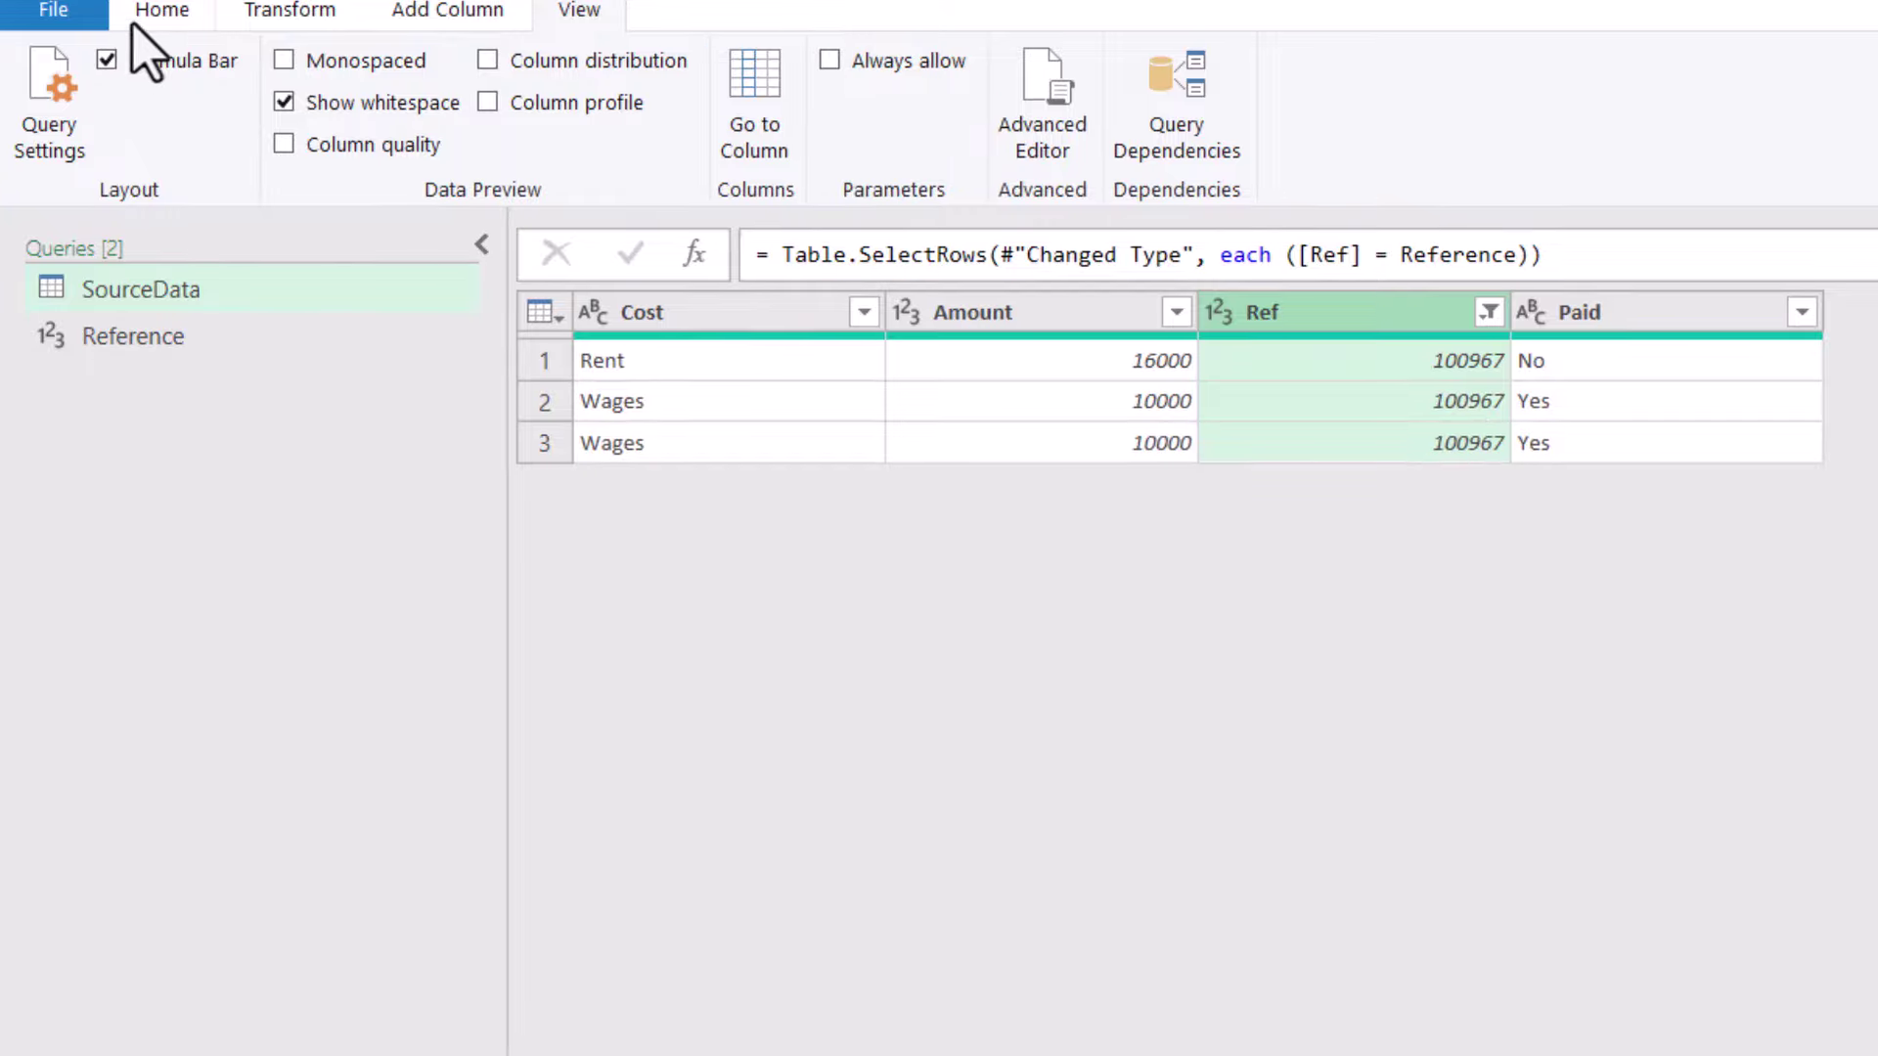
- Load the queries back into the workbook and delete the extra Reference worksheet
left_click(157, 14)
left_click(69, 78)
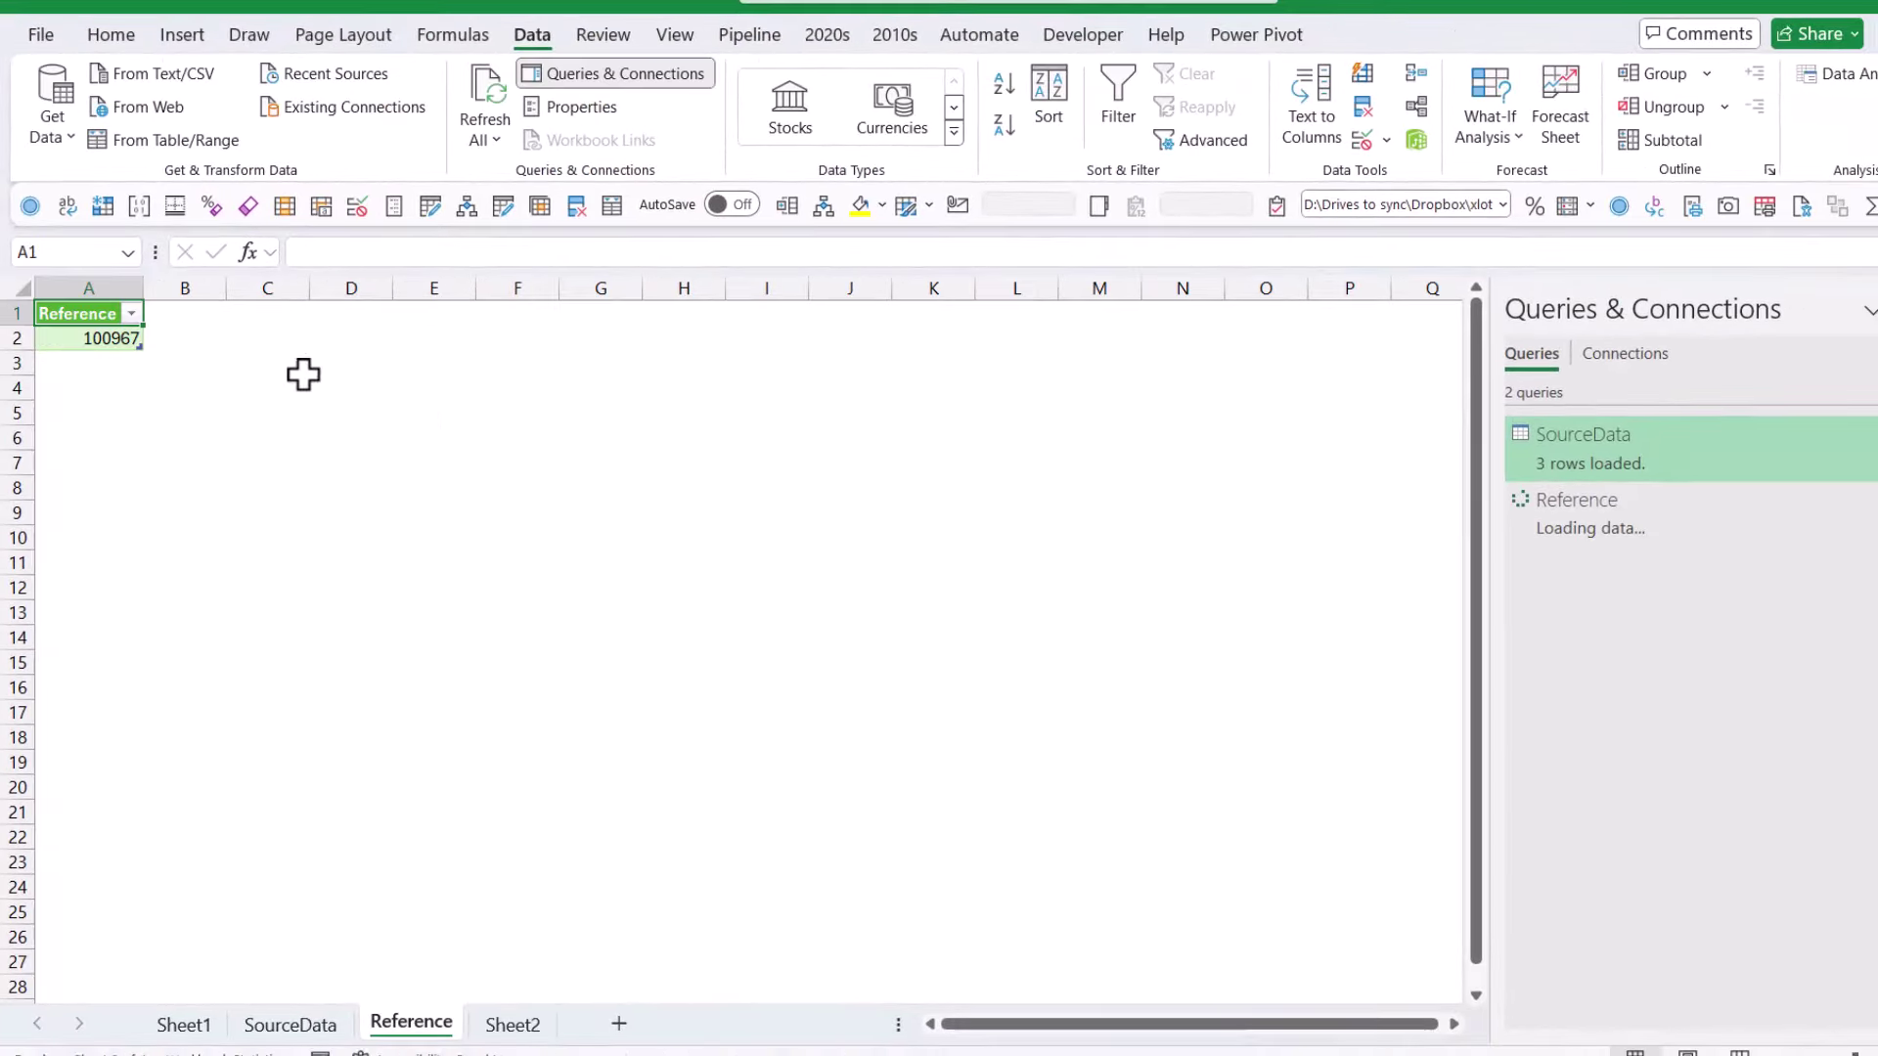
right_click(435, 1027)
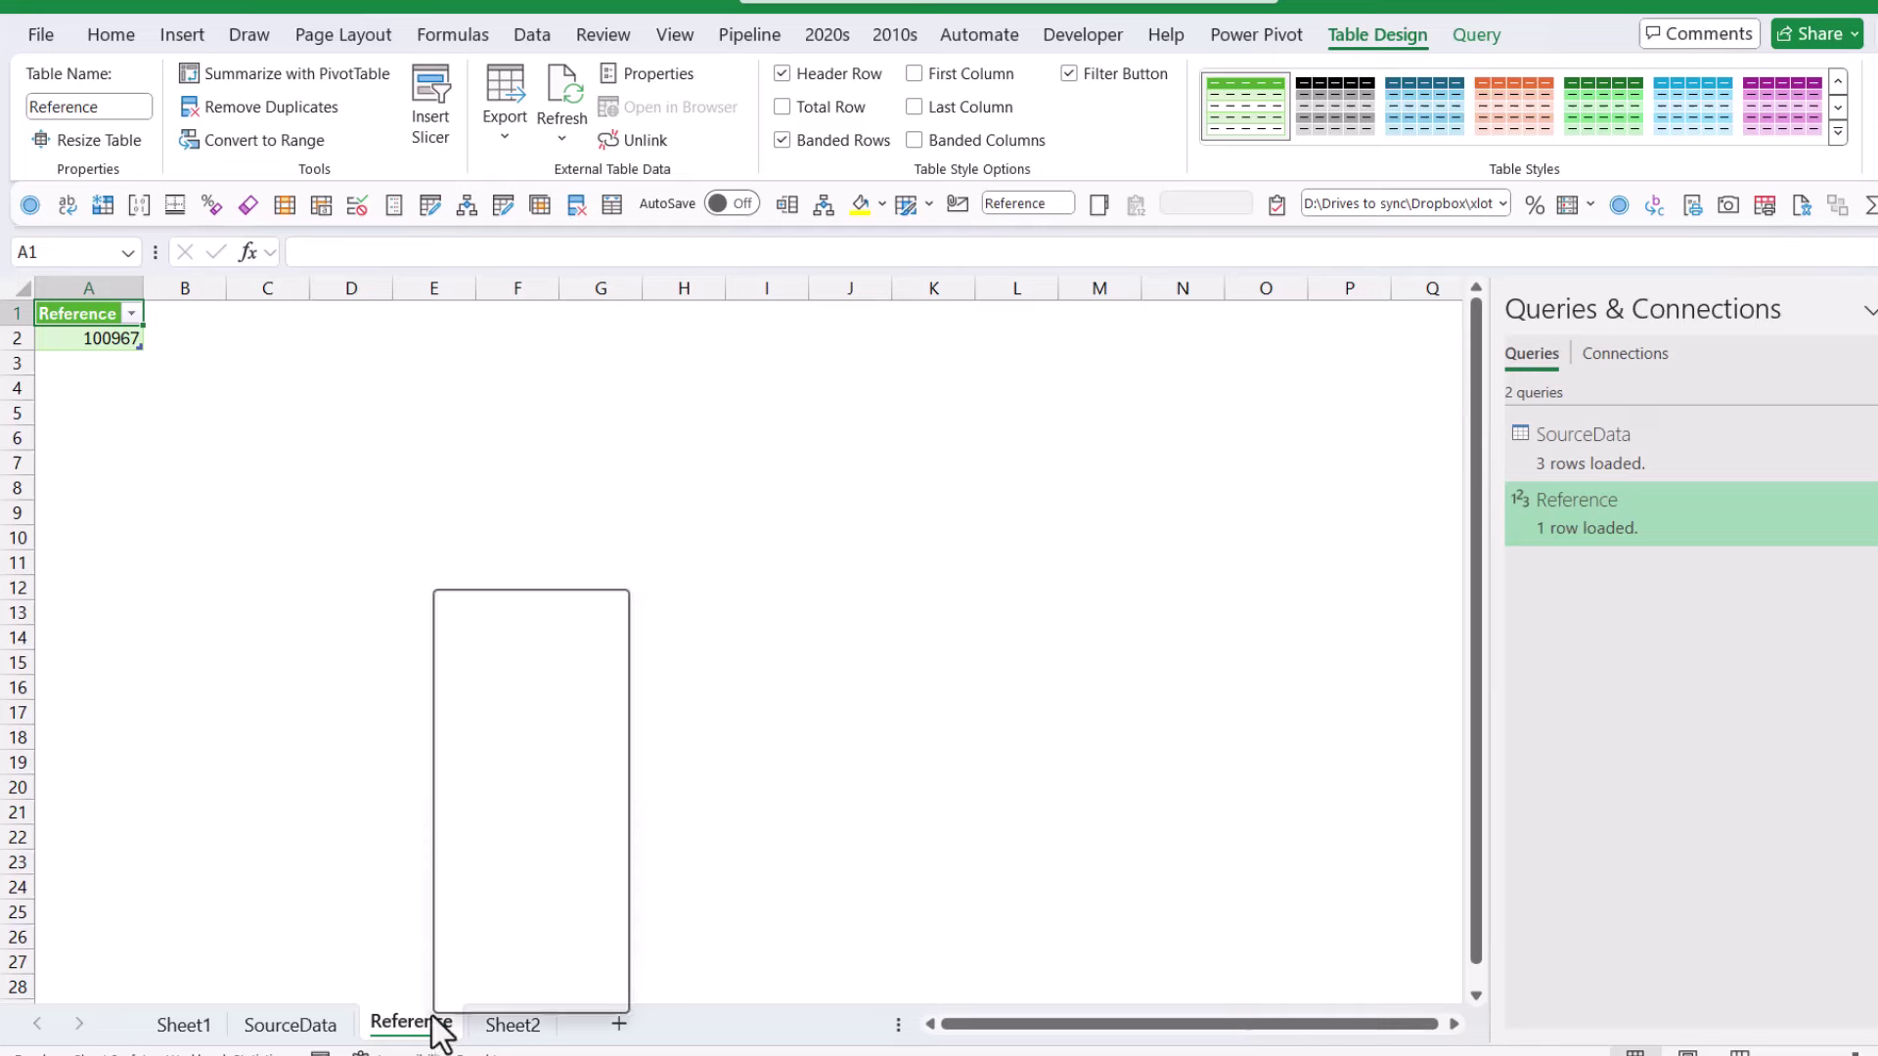
left_click(538, 649)
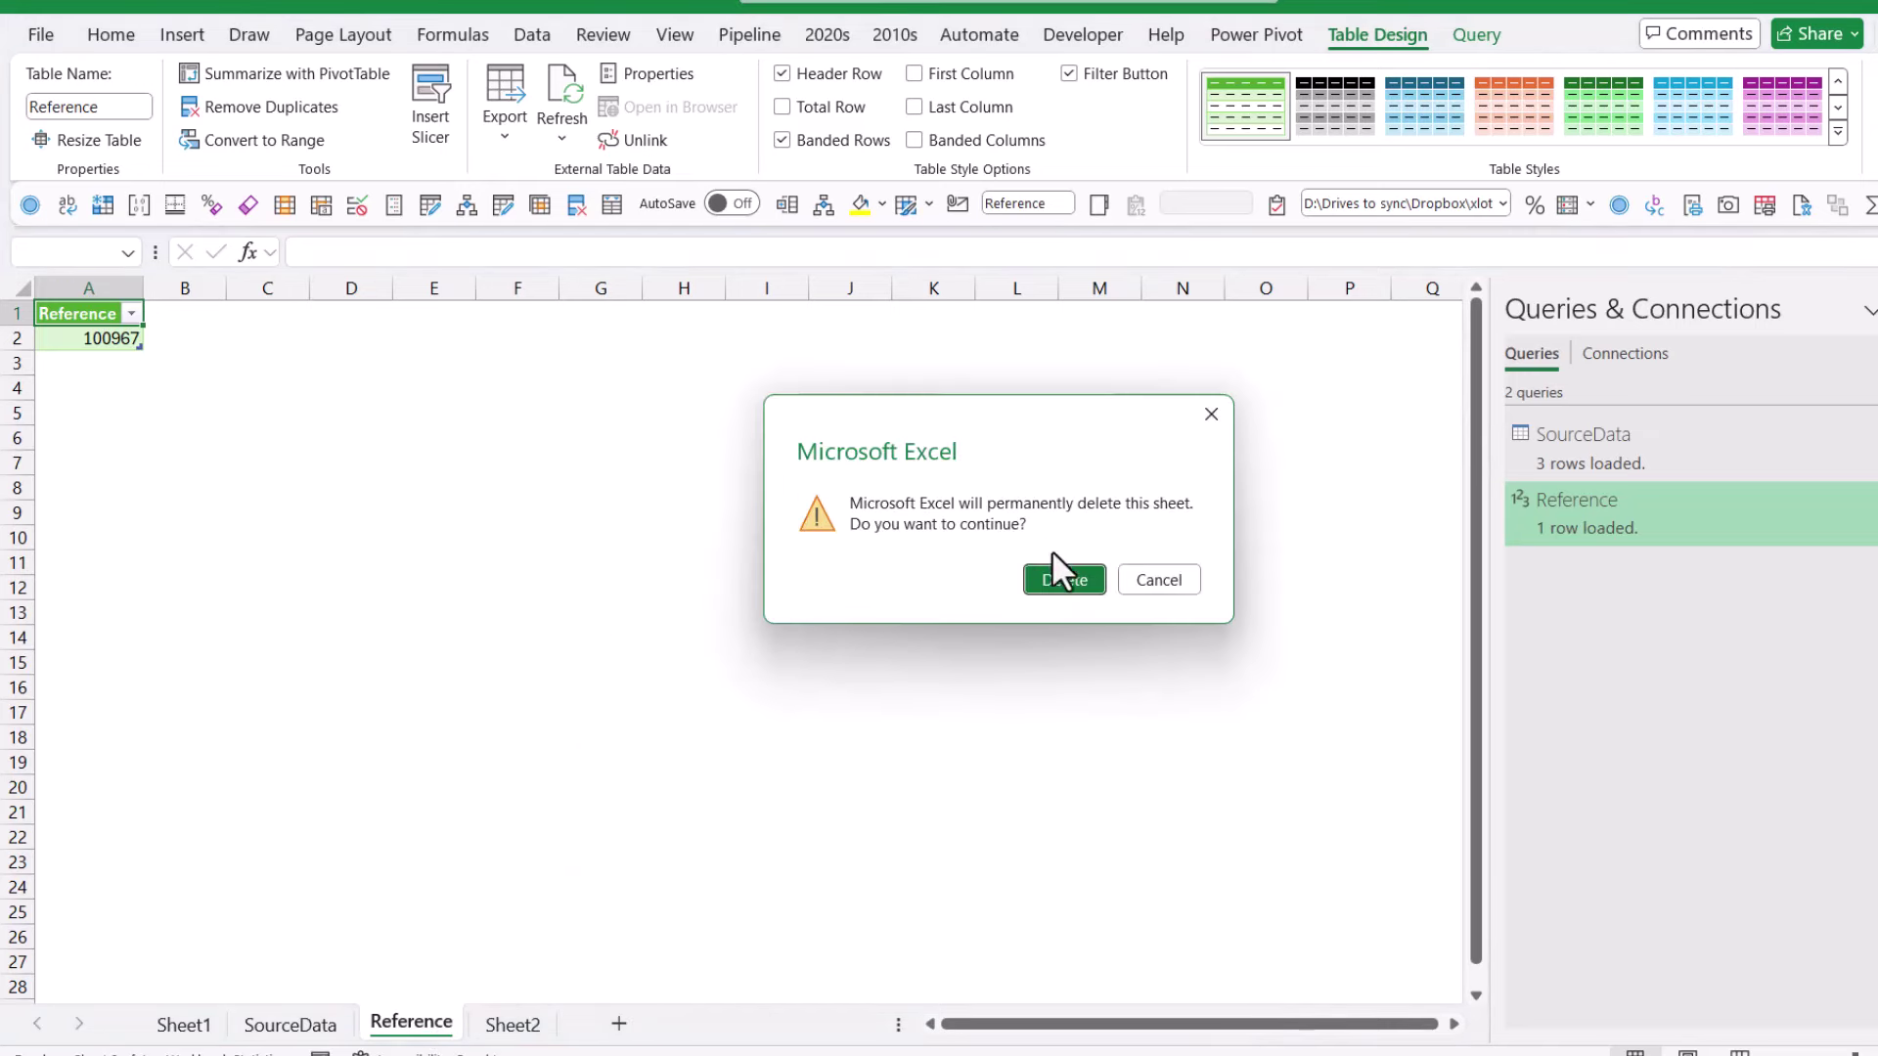
left_click(1064, 579)
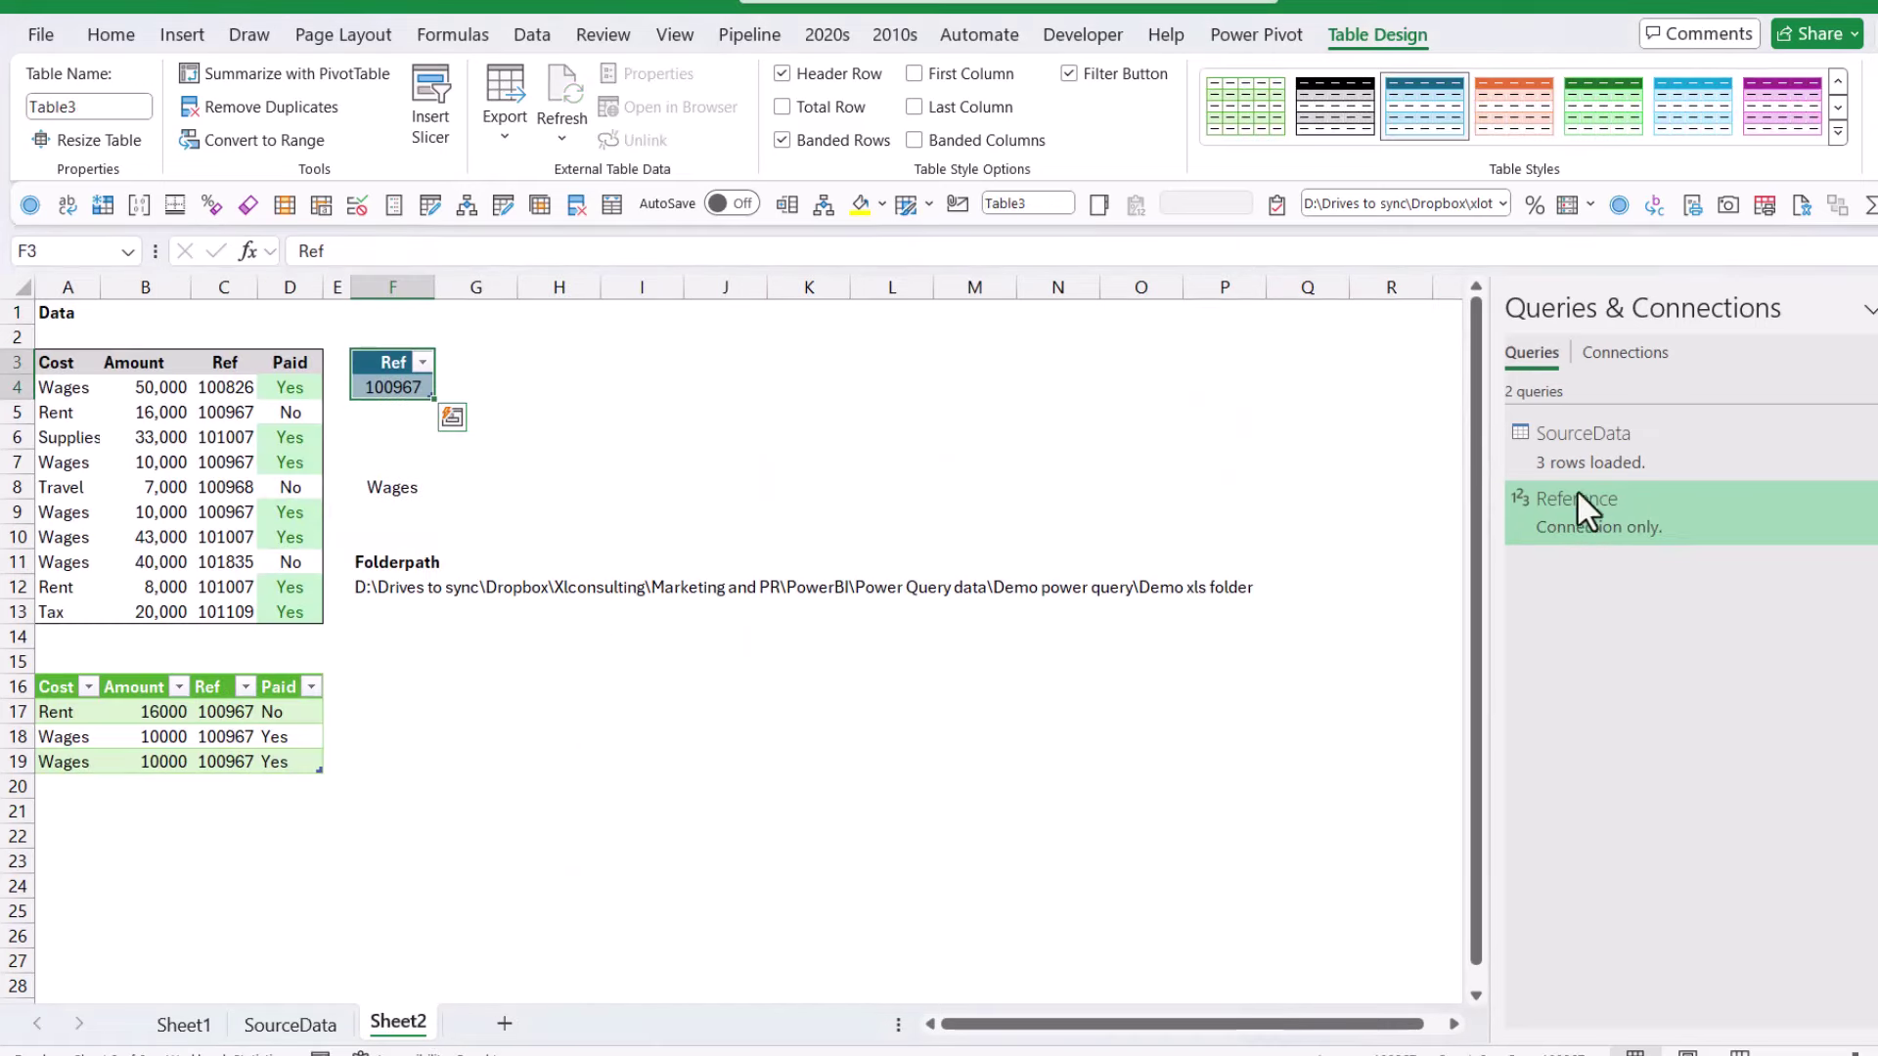
- Set the Ref criteria cell F4 to 100826 and refresh the query's output table
mouse_move(1594, 518)
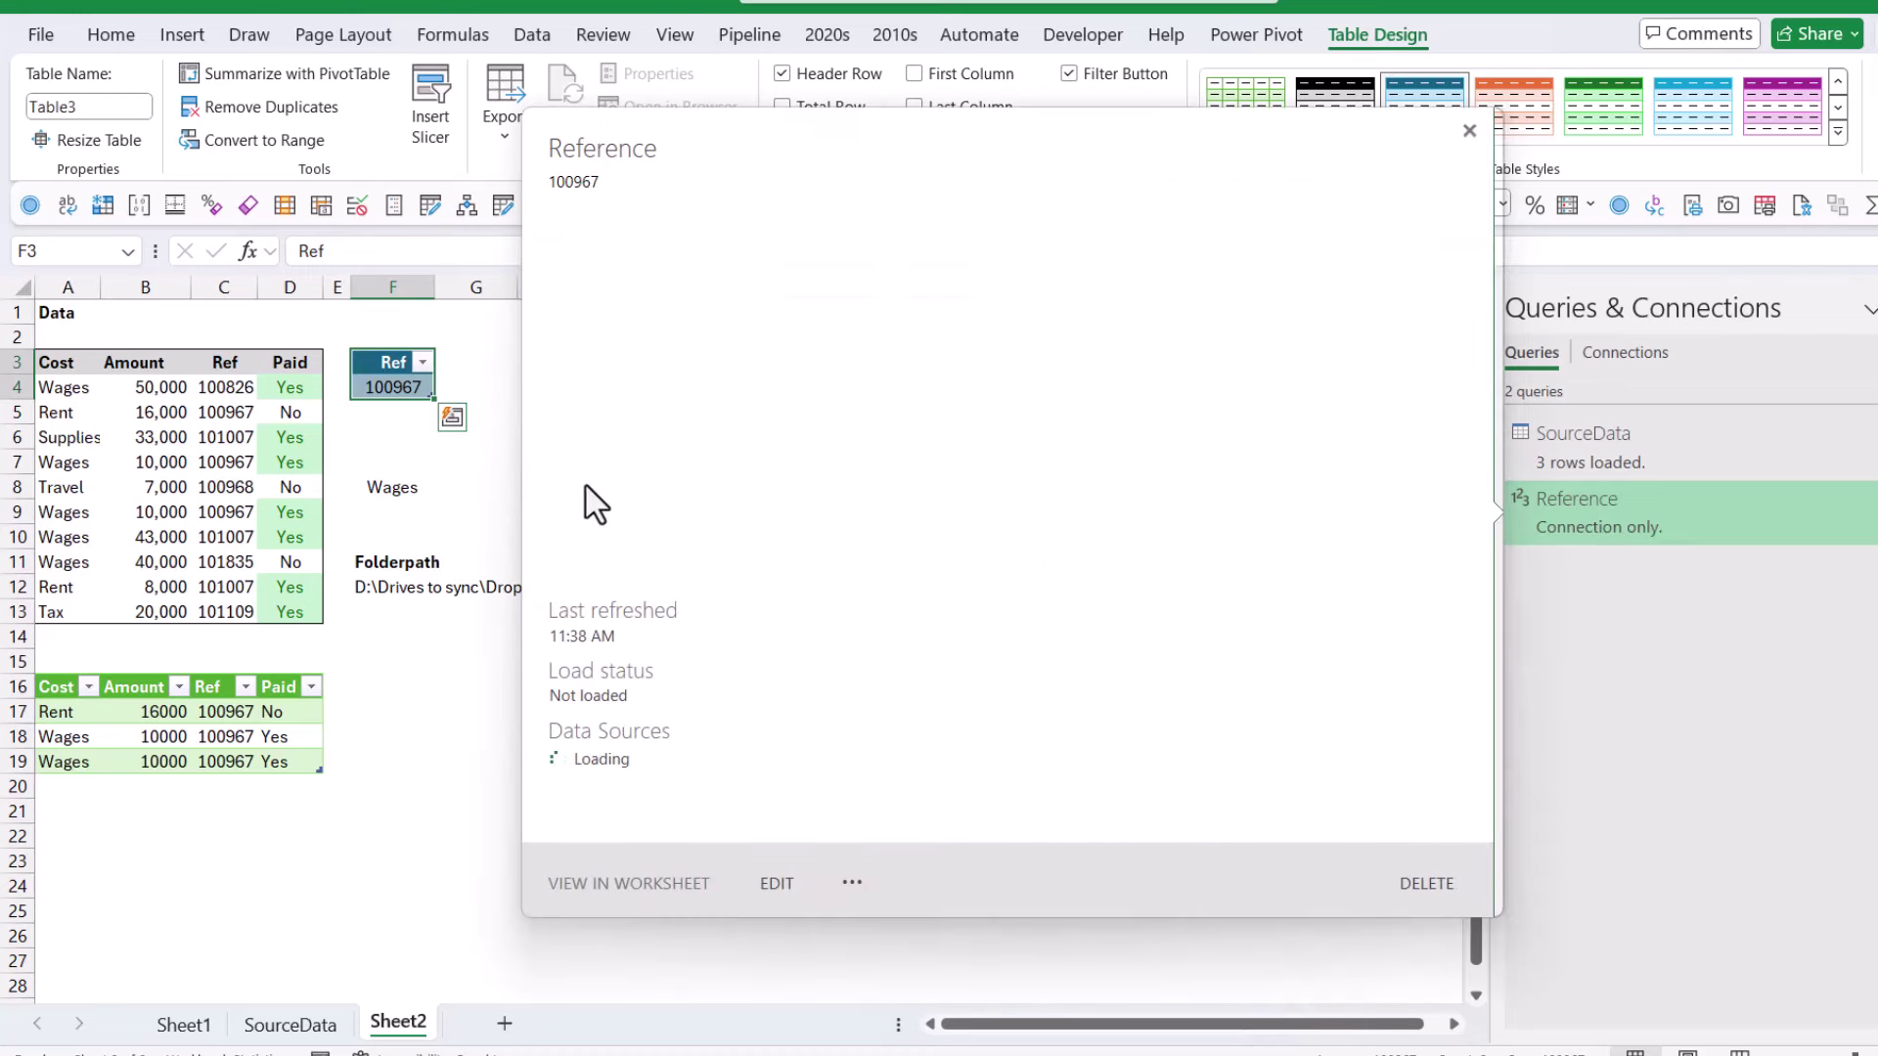
left_click(467, 434)
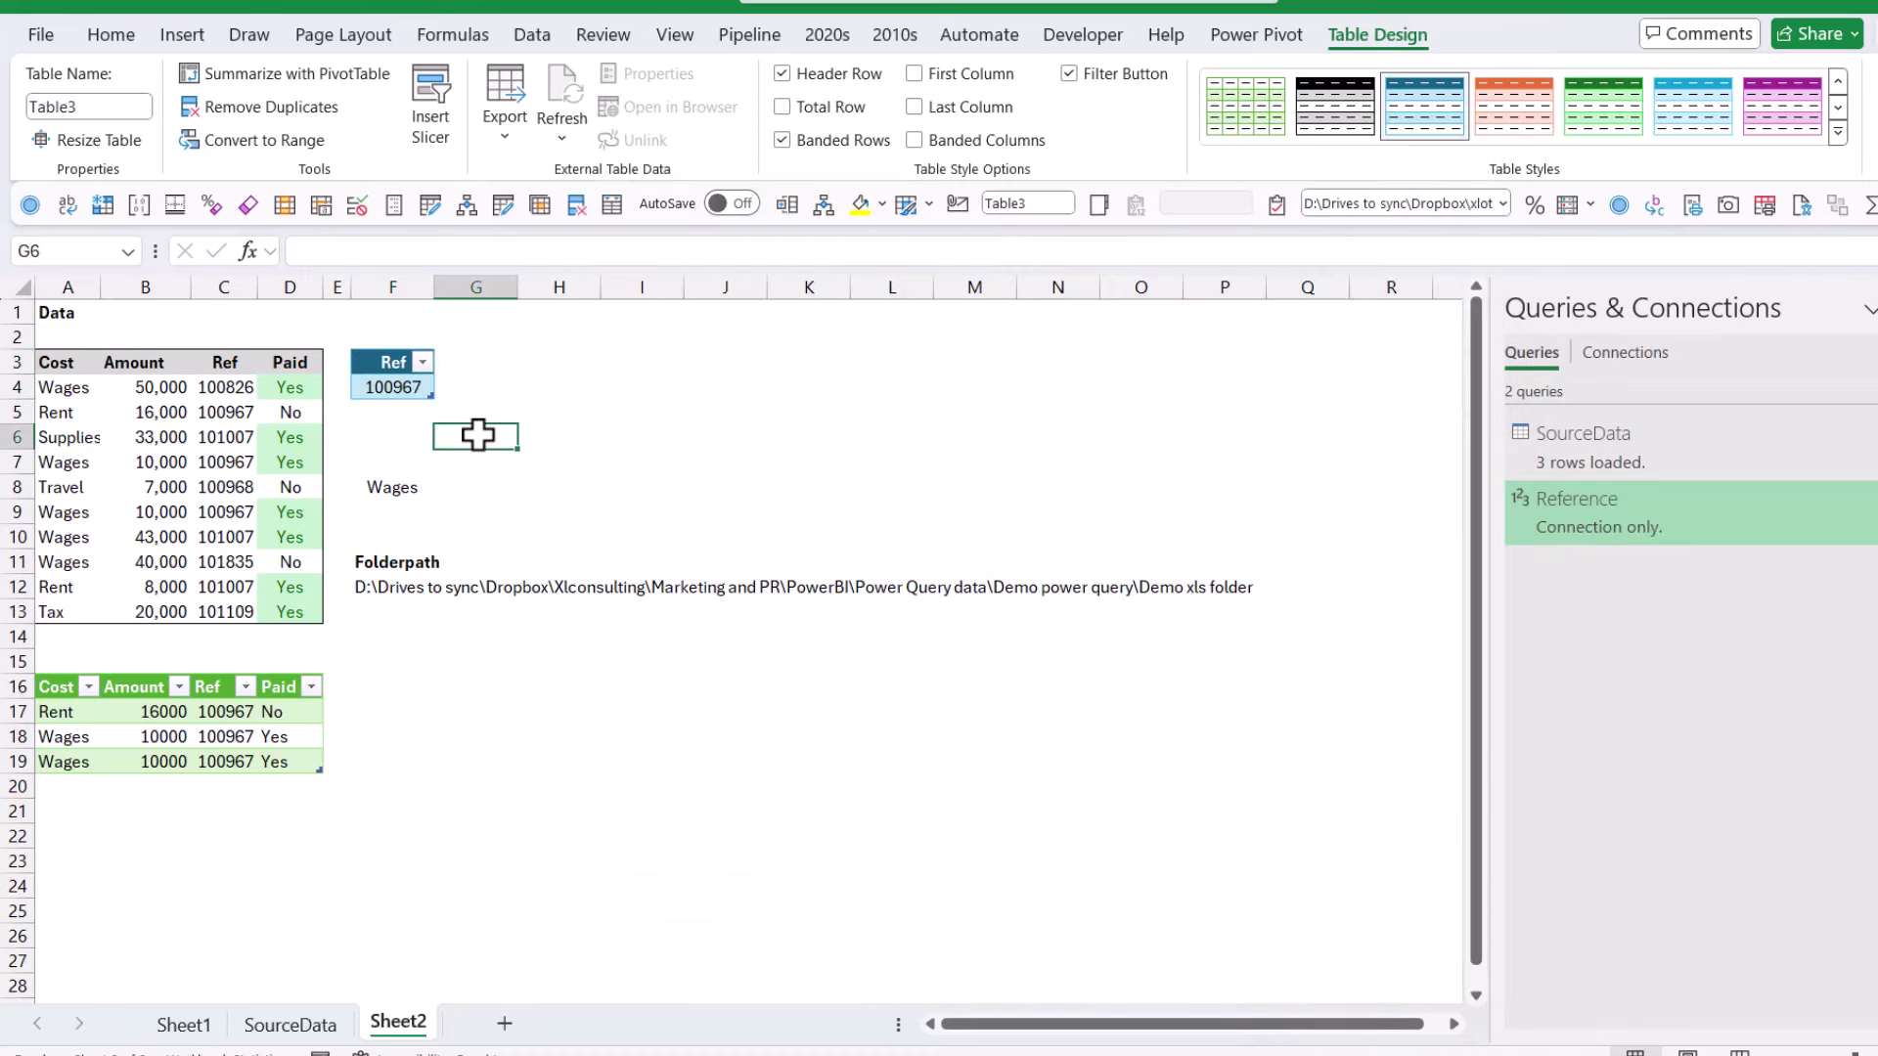
left_click(420, 388)
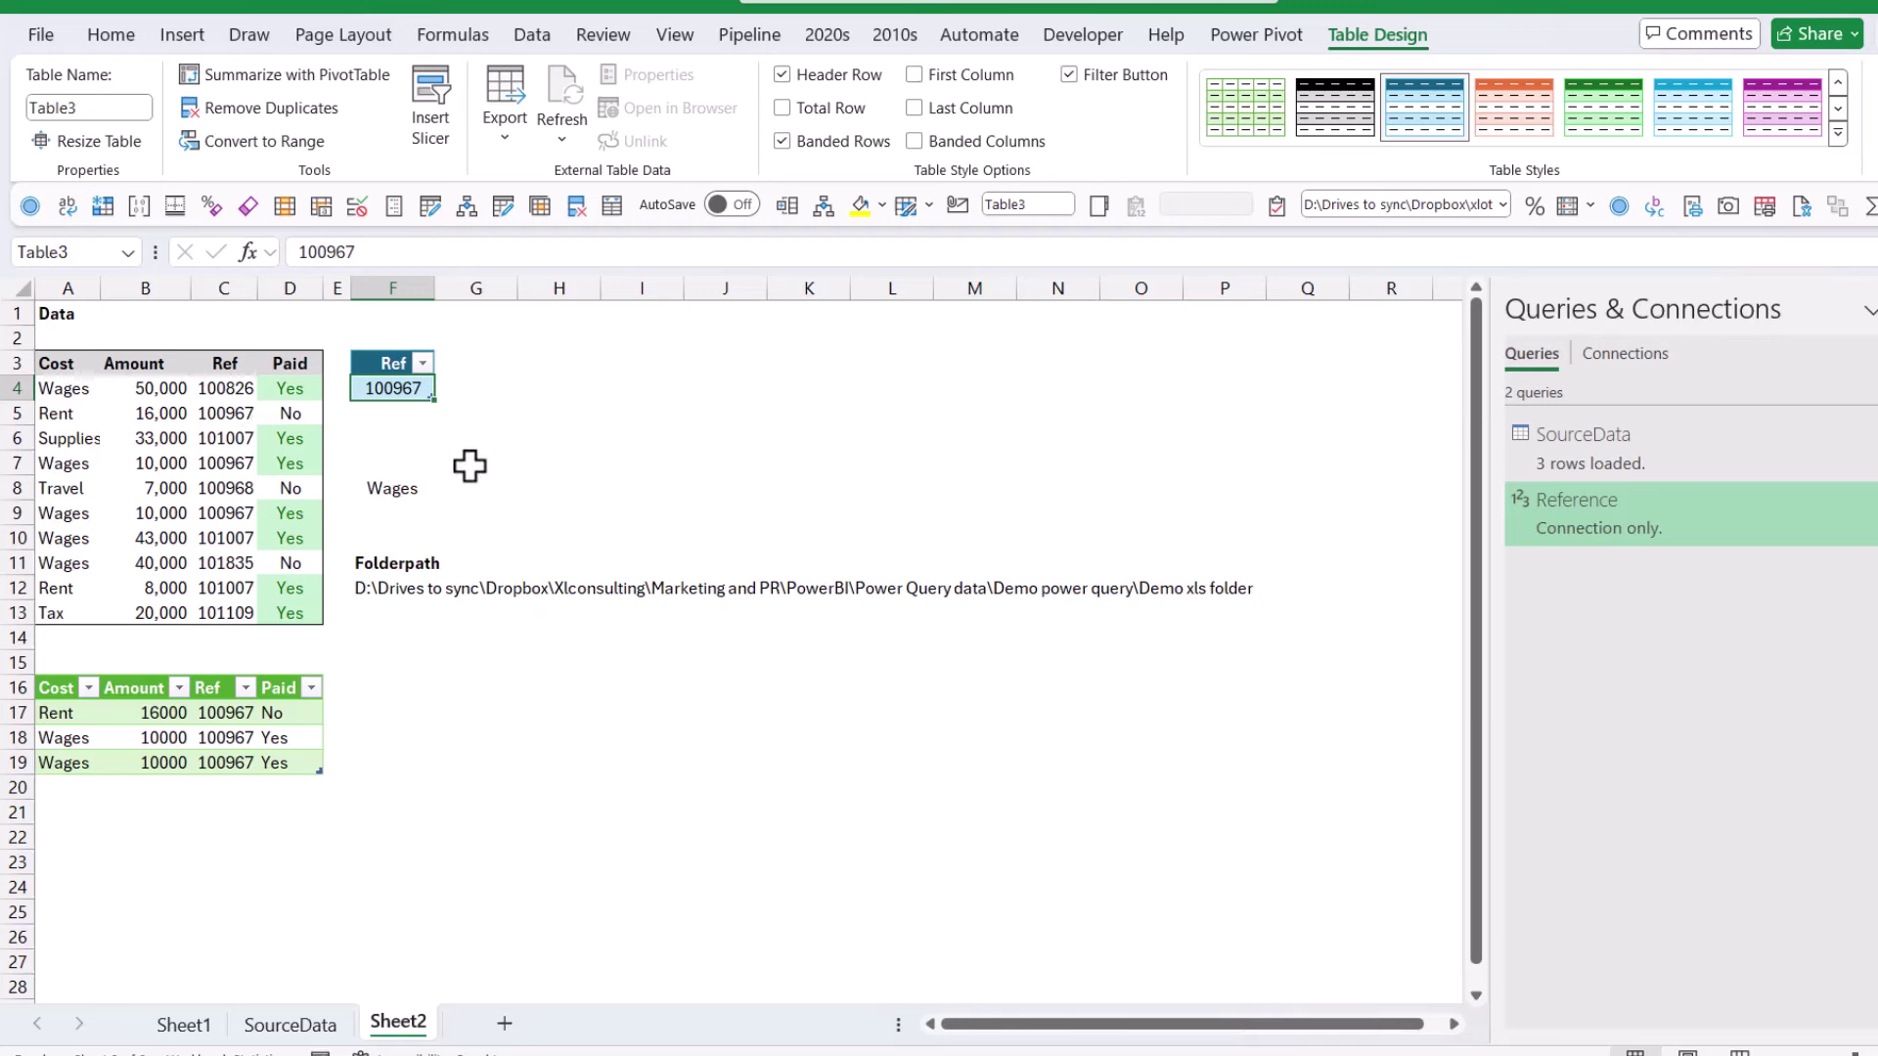
type("100")
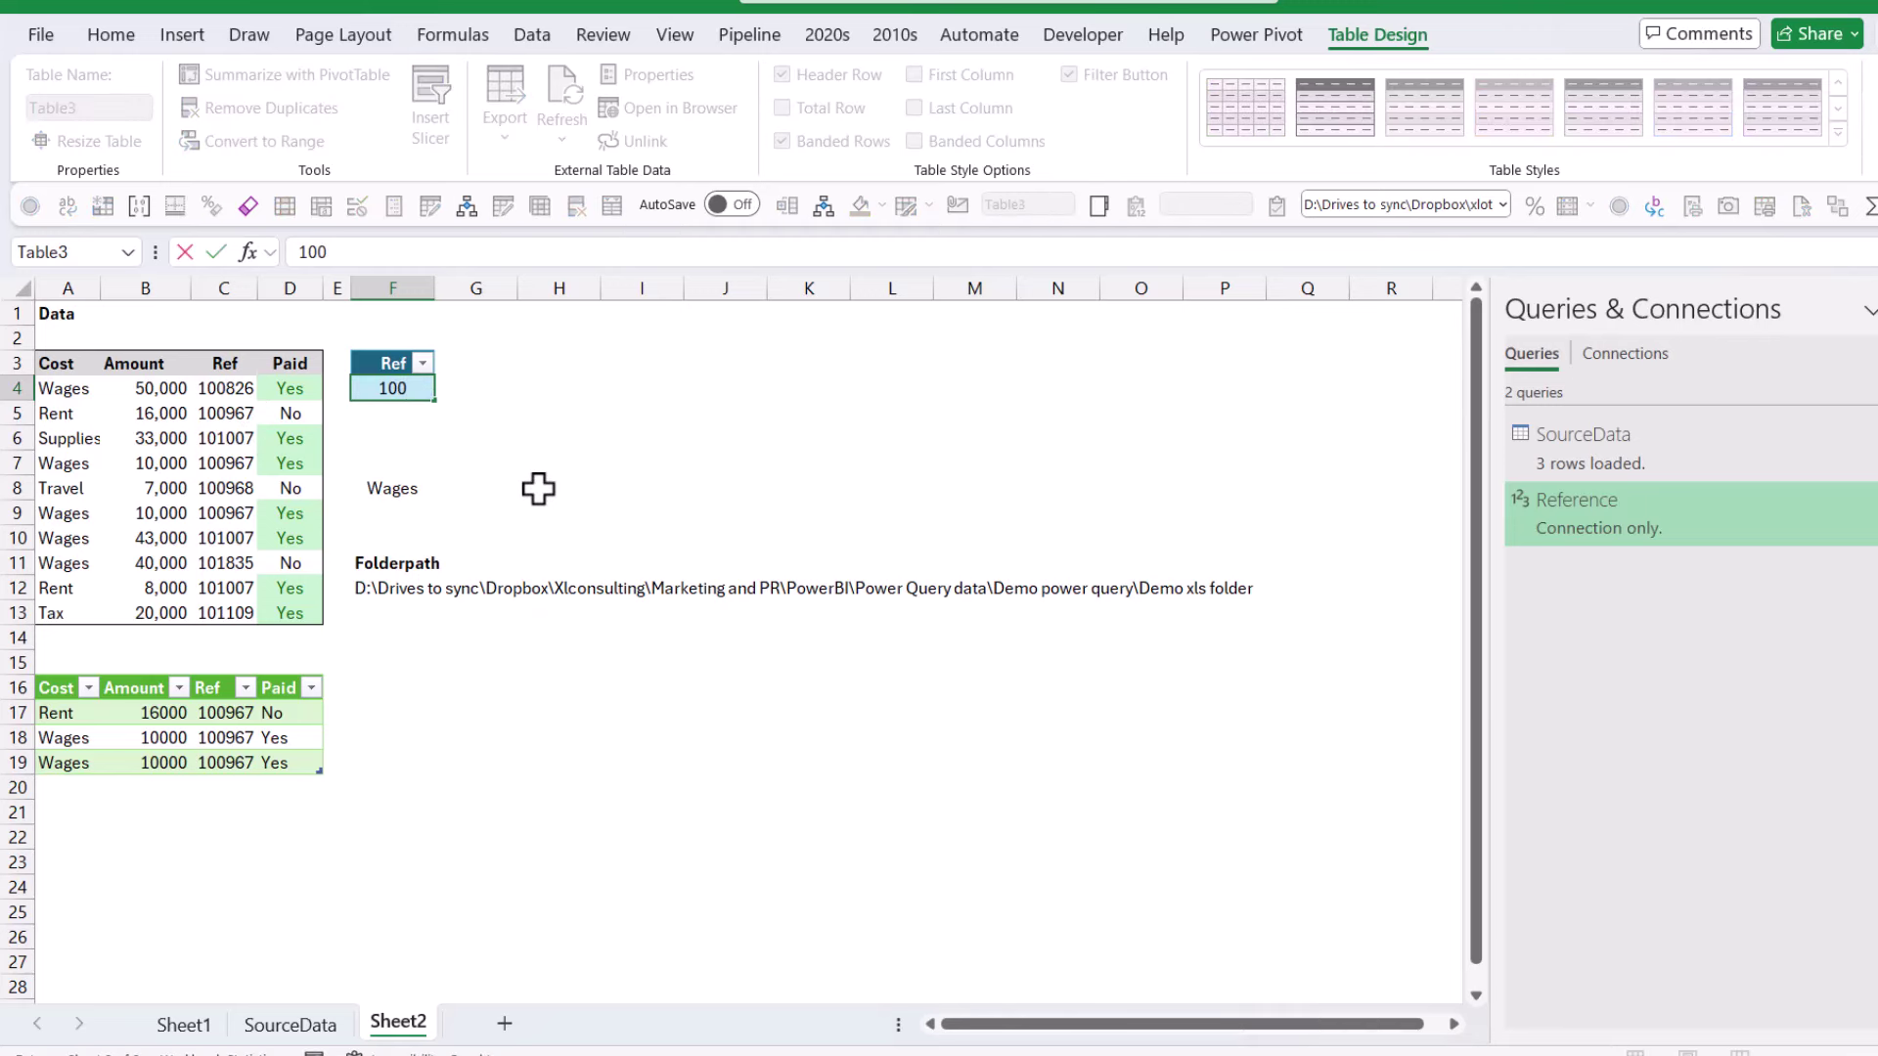
type("826")
key("Return")
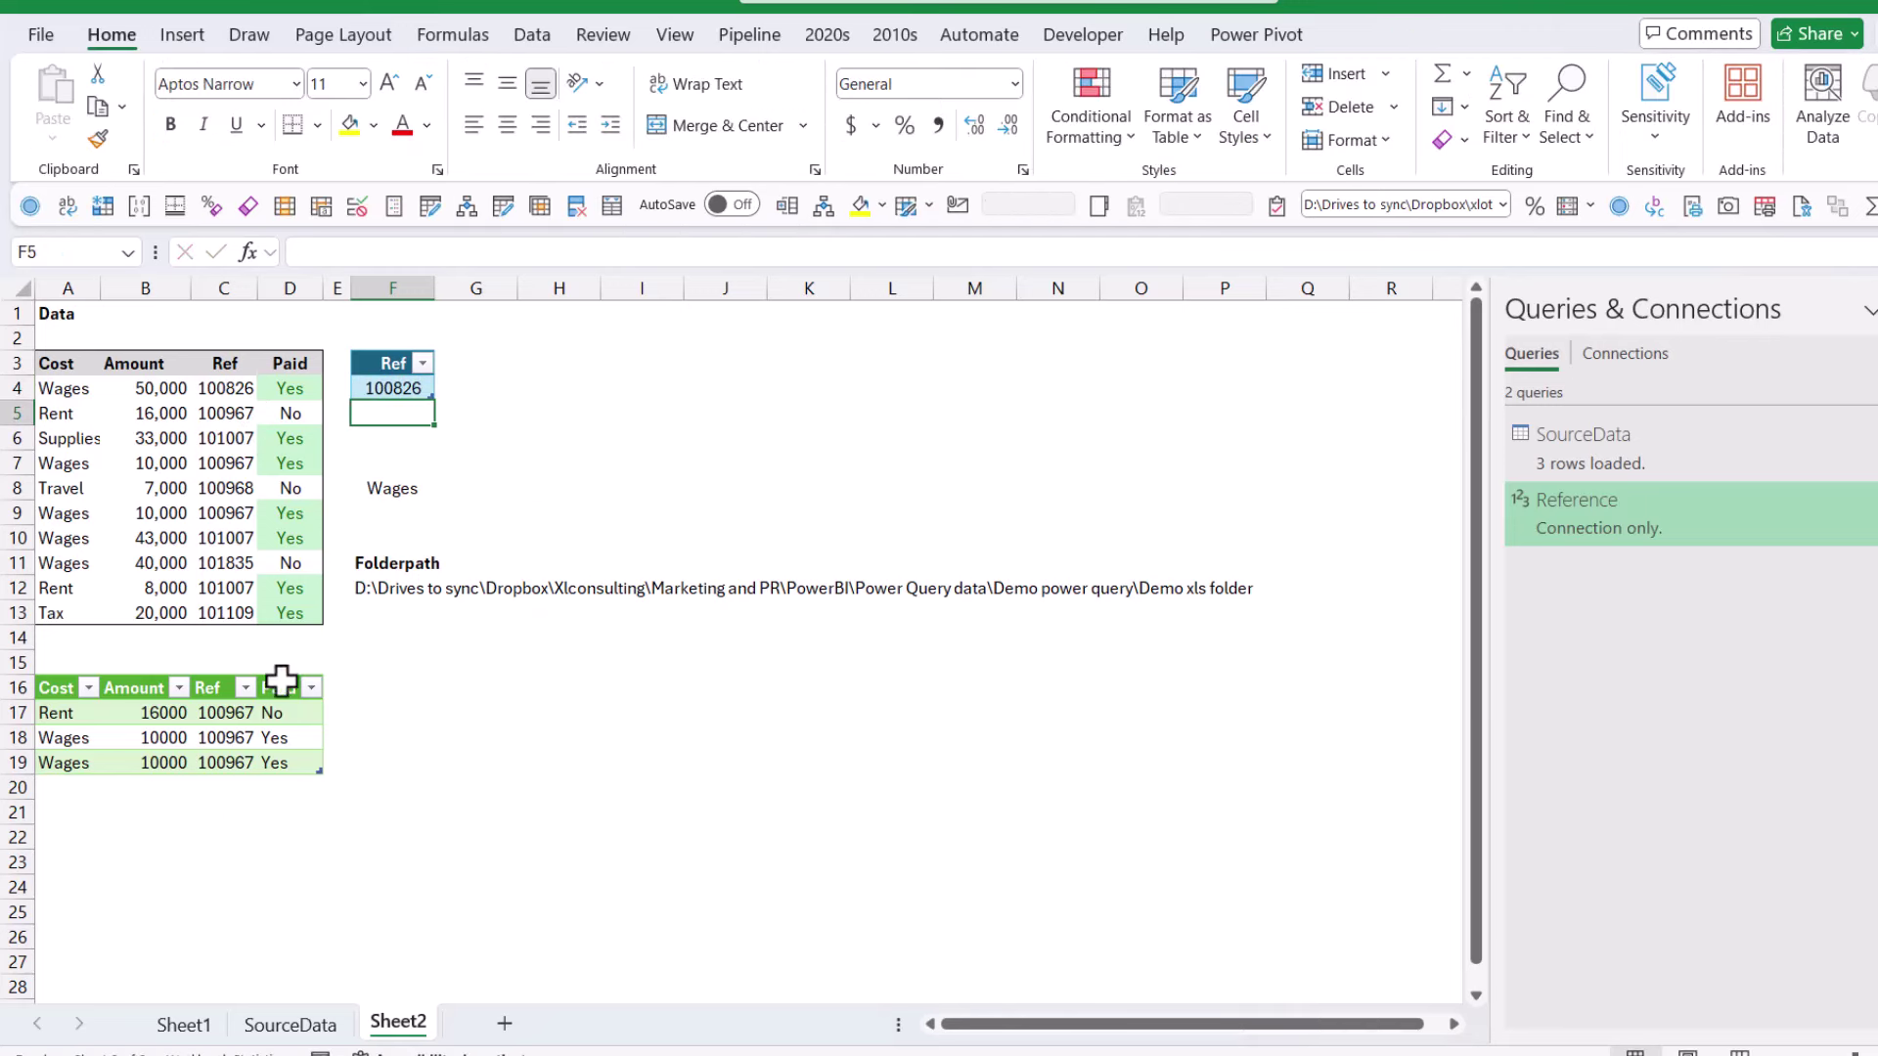
right_click(272, 722)
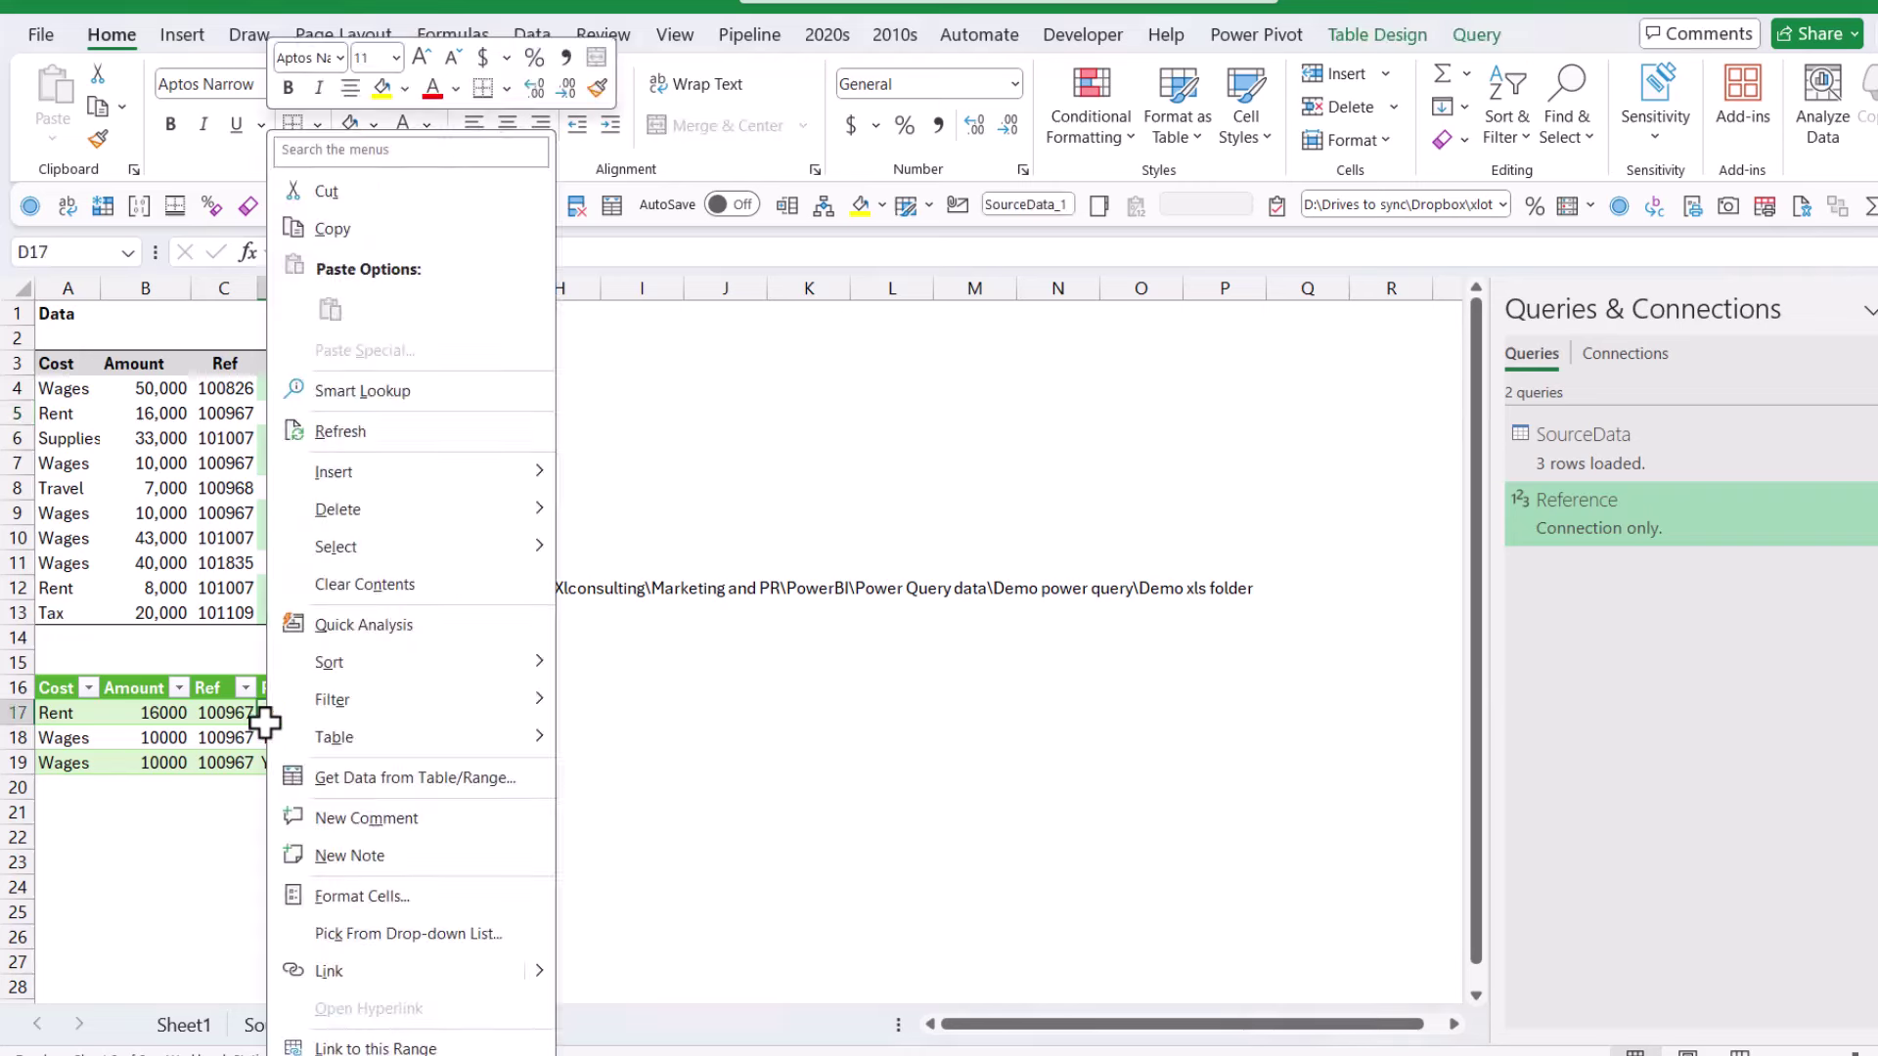
left_click(386, 431)
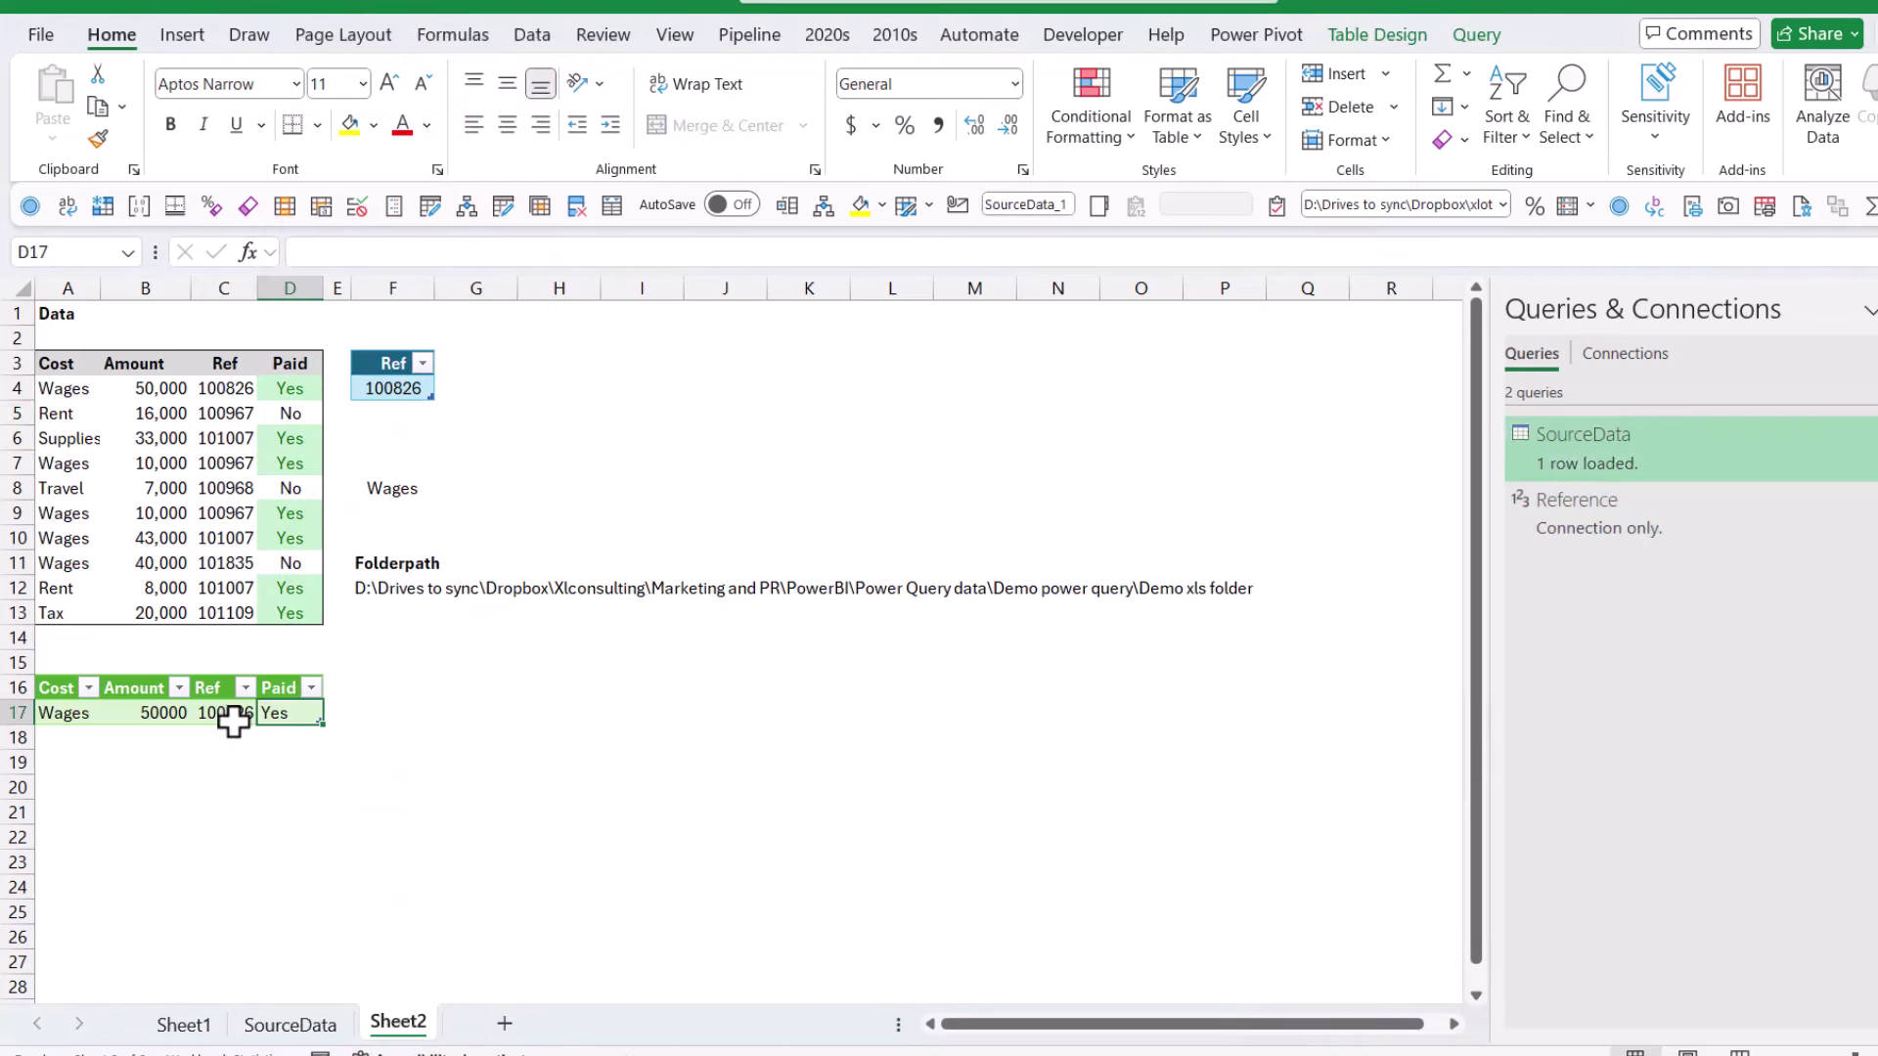
- Copy the Ref 100826 from C4 into the Travel row's Ref cell C8 and refresh the output table
left_click(217, 392)
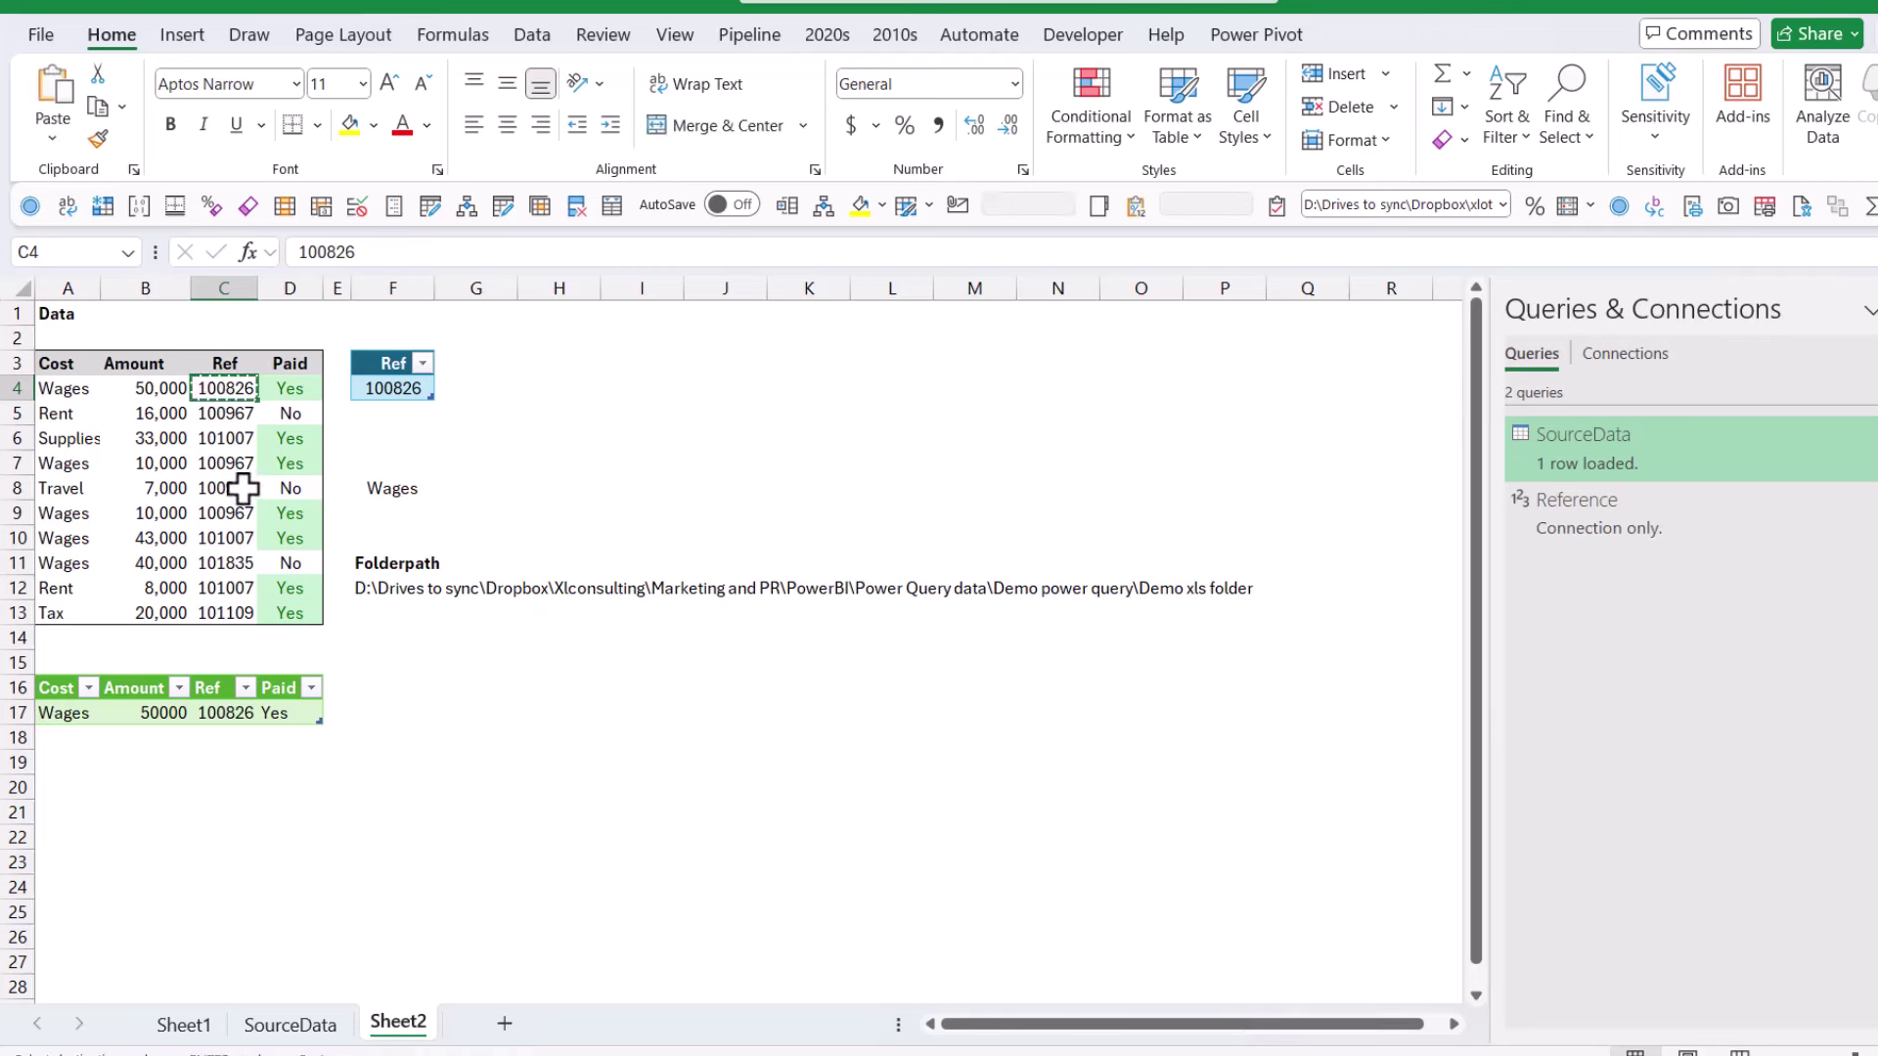
left_click(243, 488)
type("100826")
left_click(332, 519)
key("Escape")
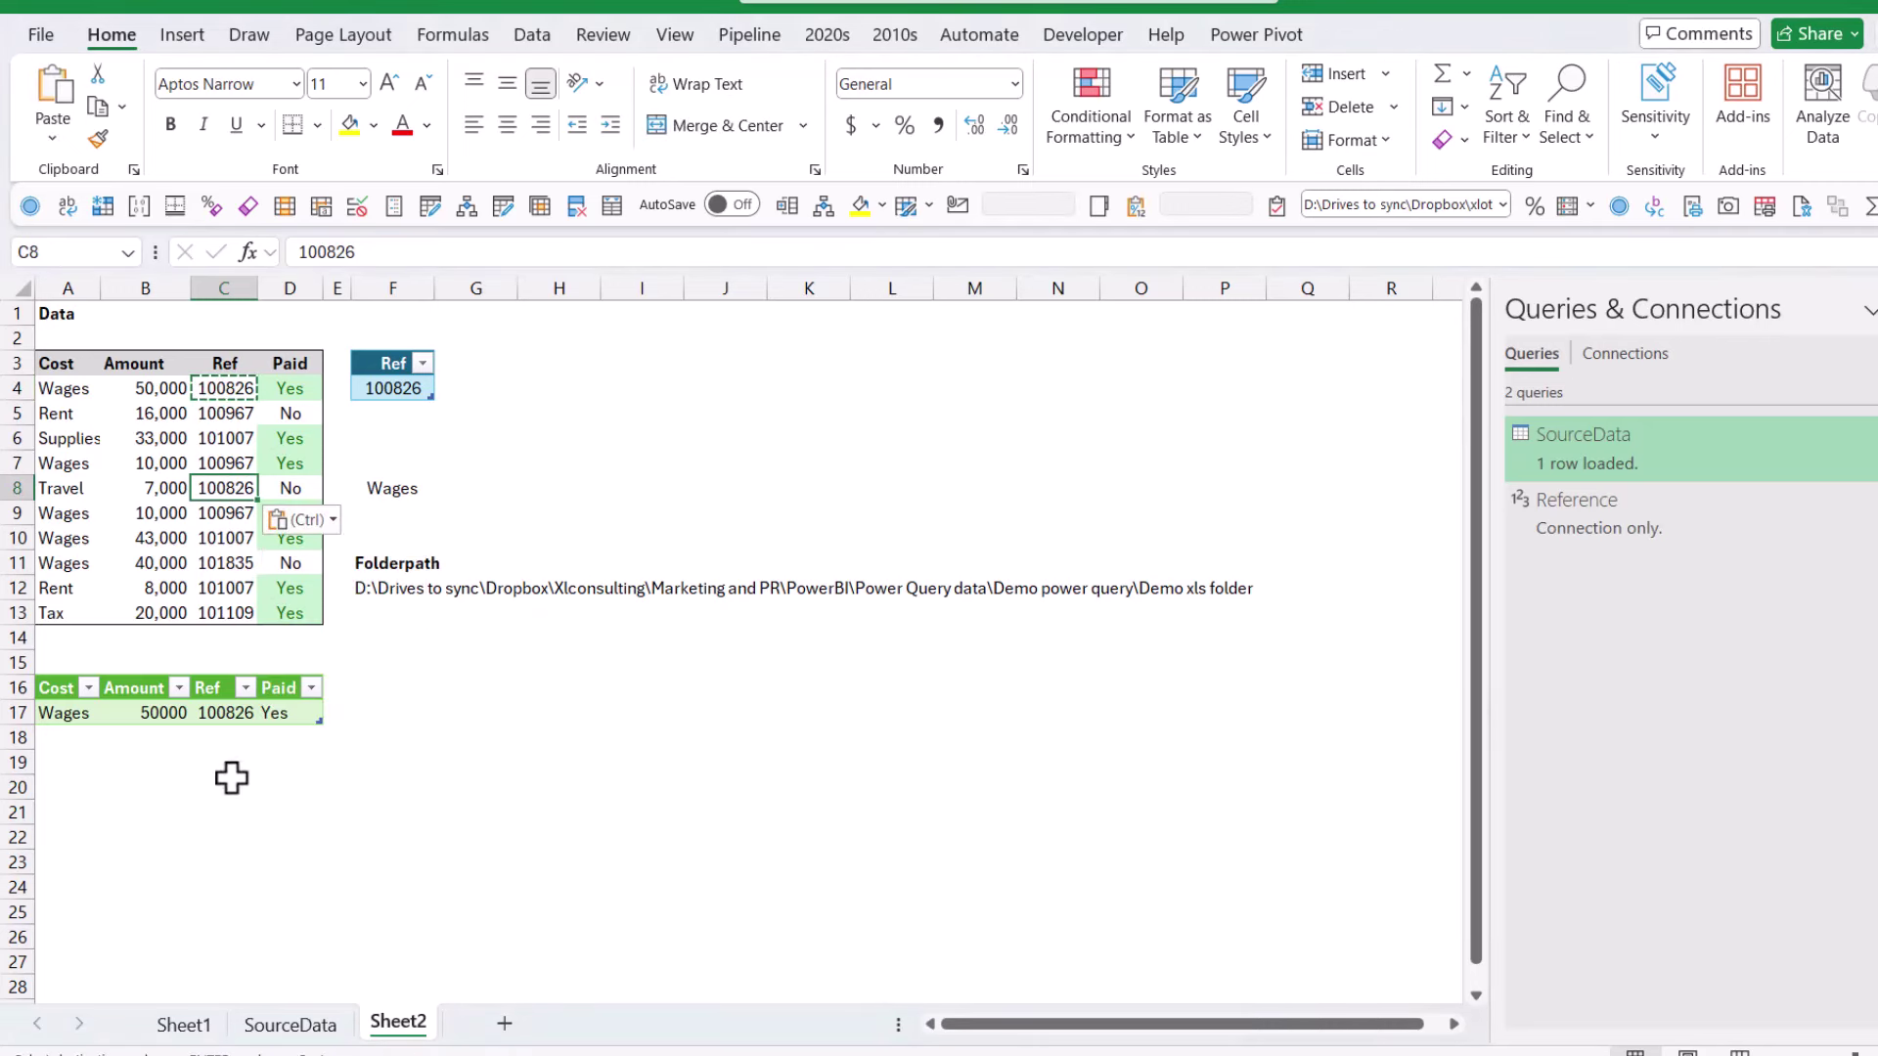
left_click(223, 812)
right_click(224, 719)
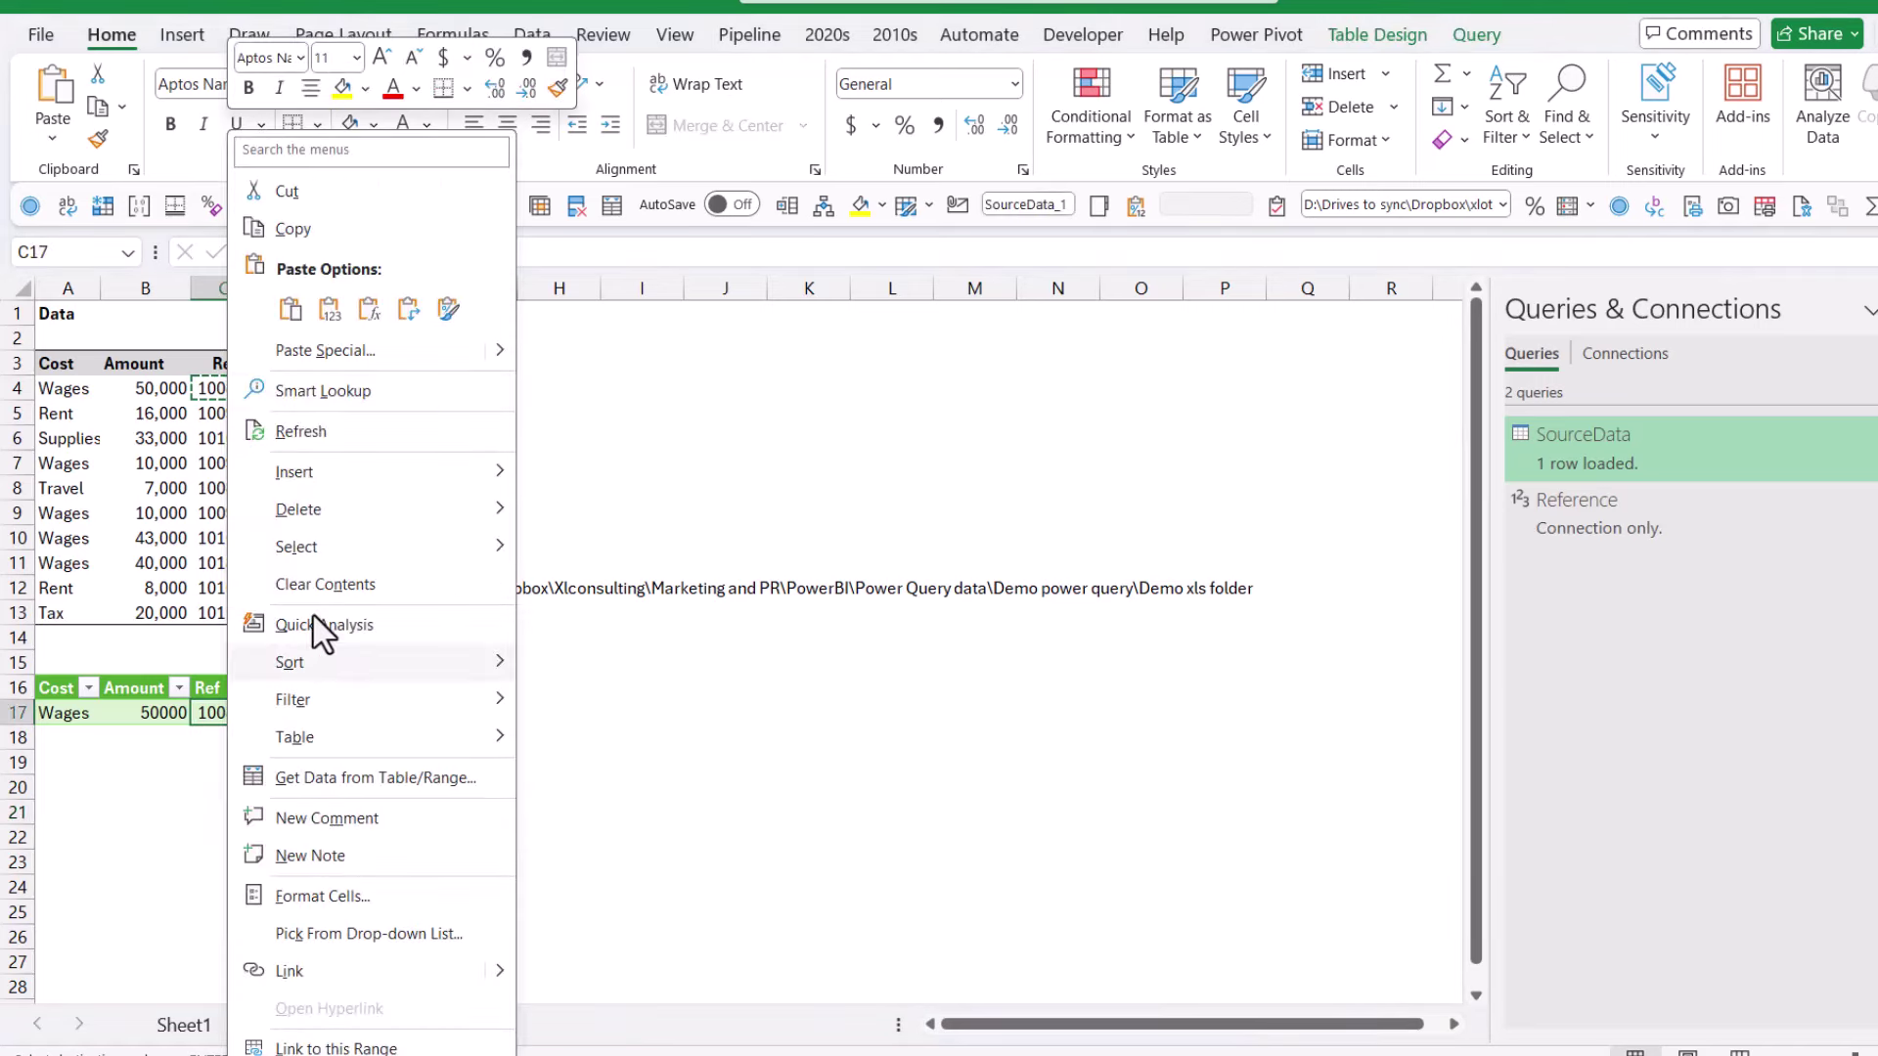
left_click(293, 390)
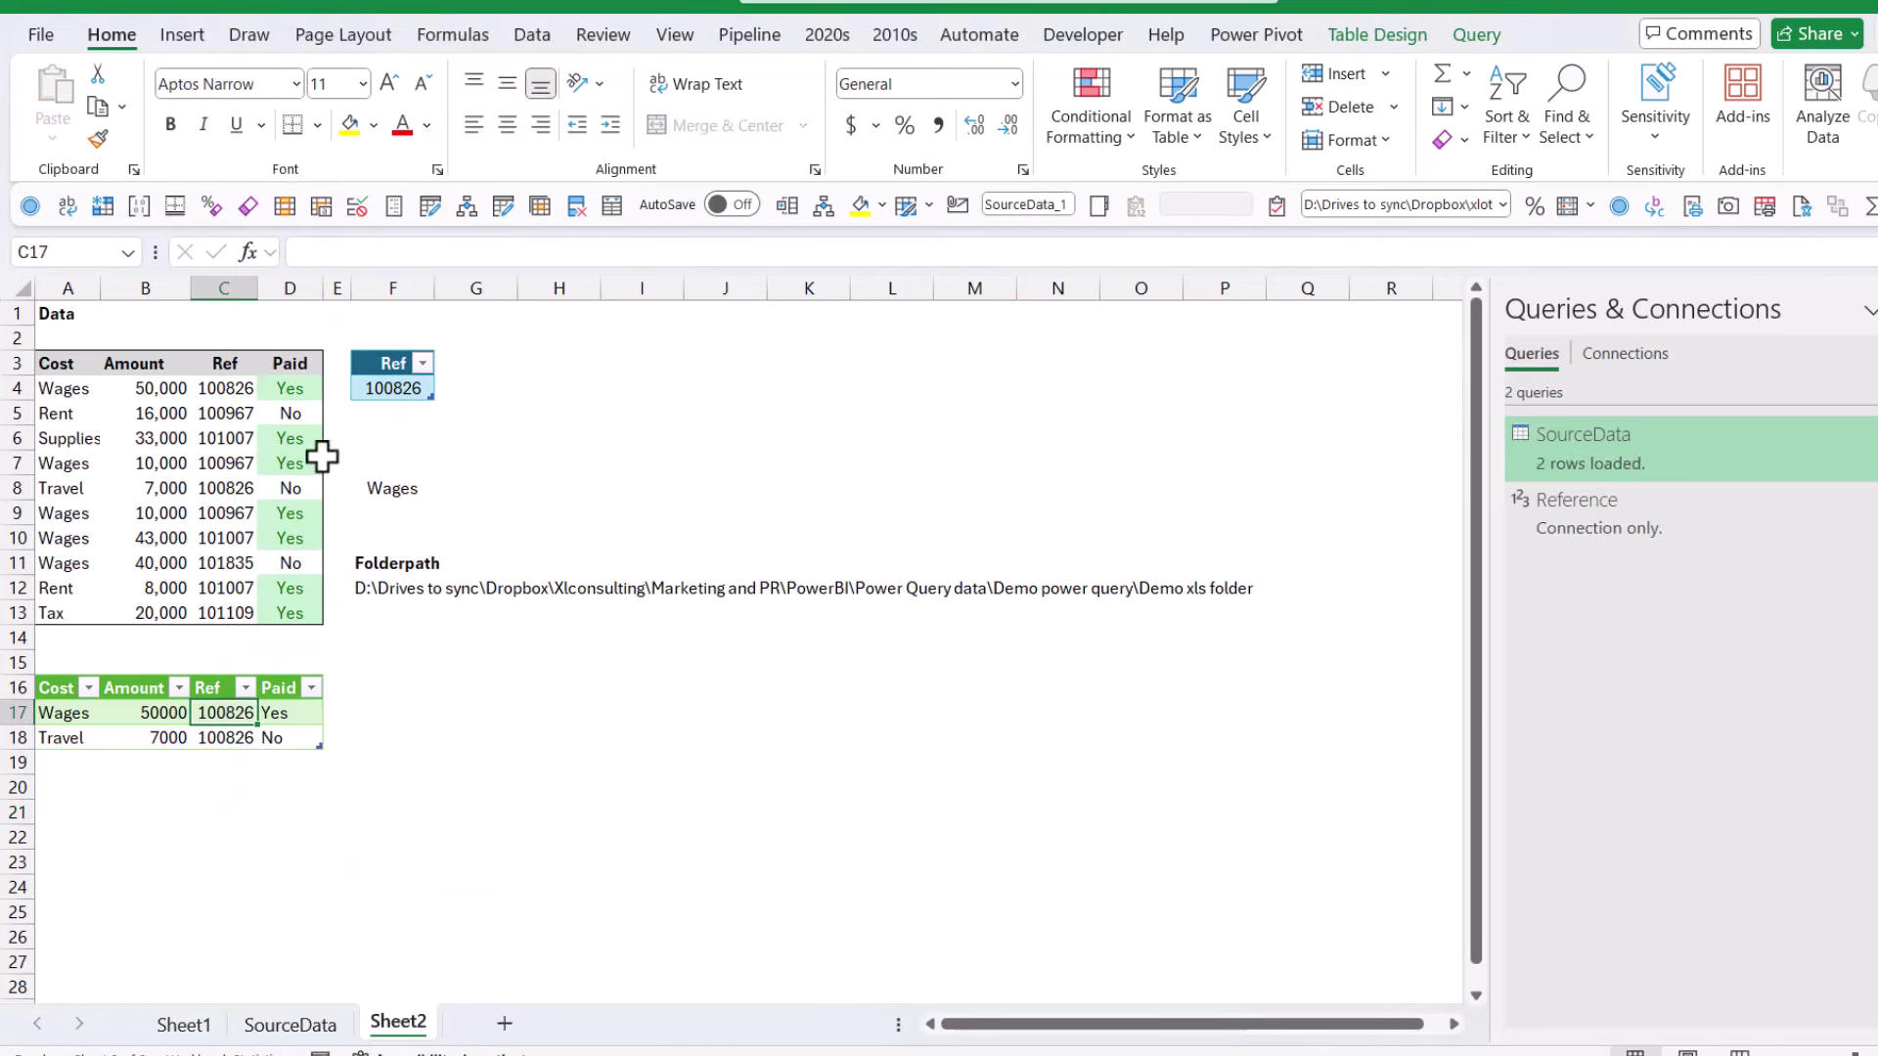
- Give criteria cell F4 a list data validation sourced from C4:C13 and check its choices
left_click(391, 388)
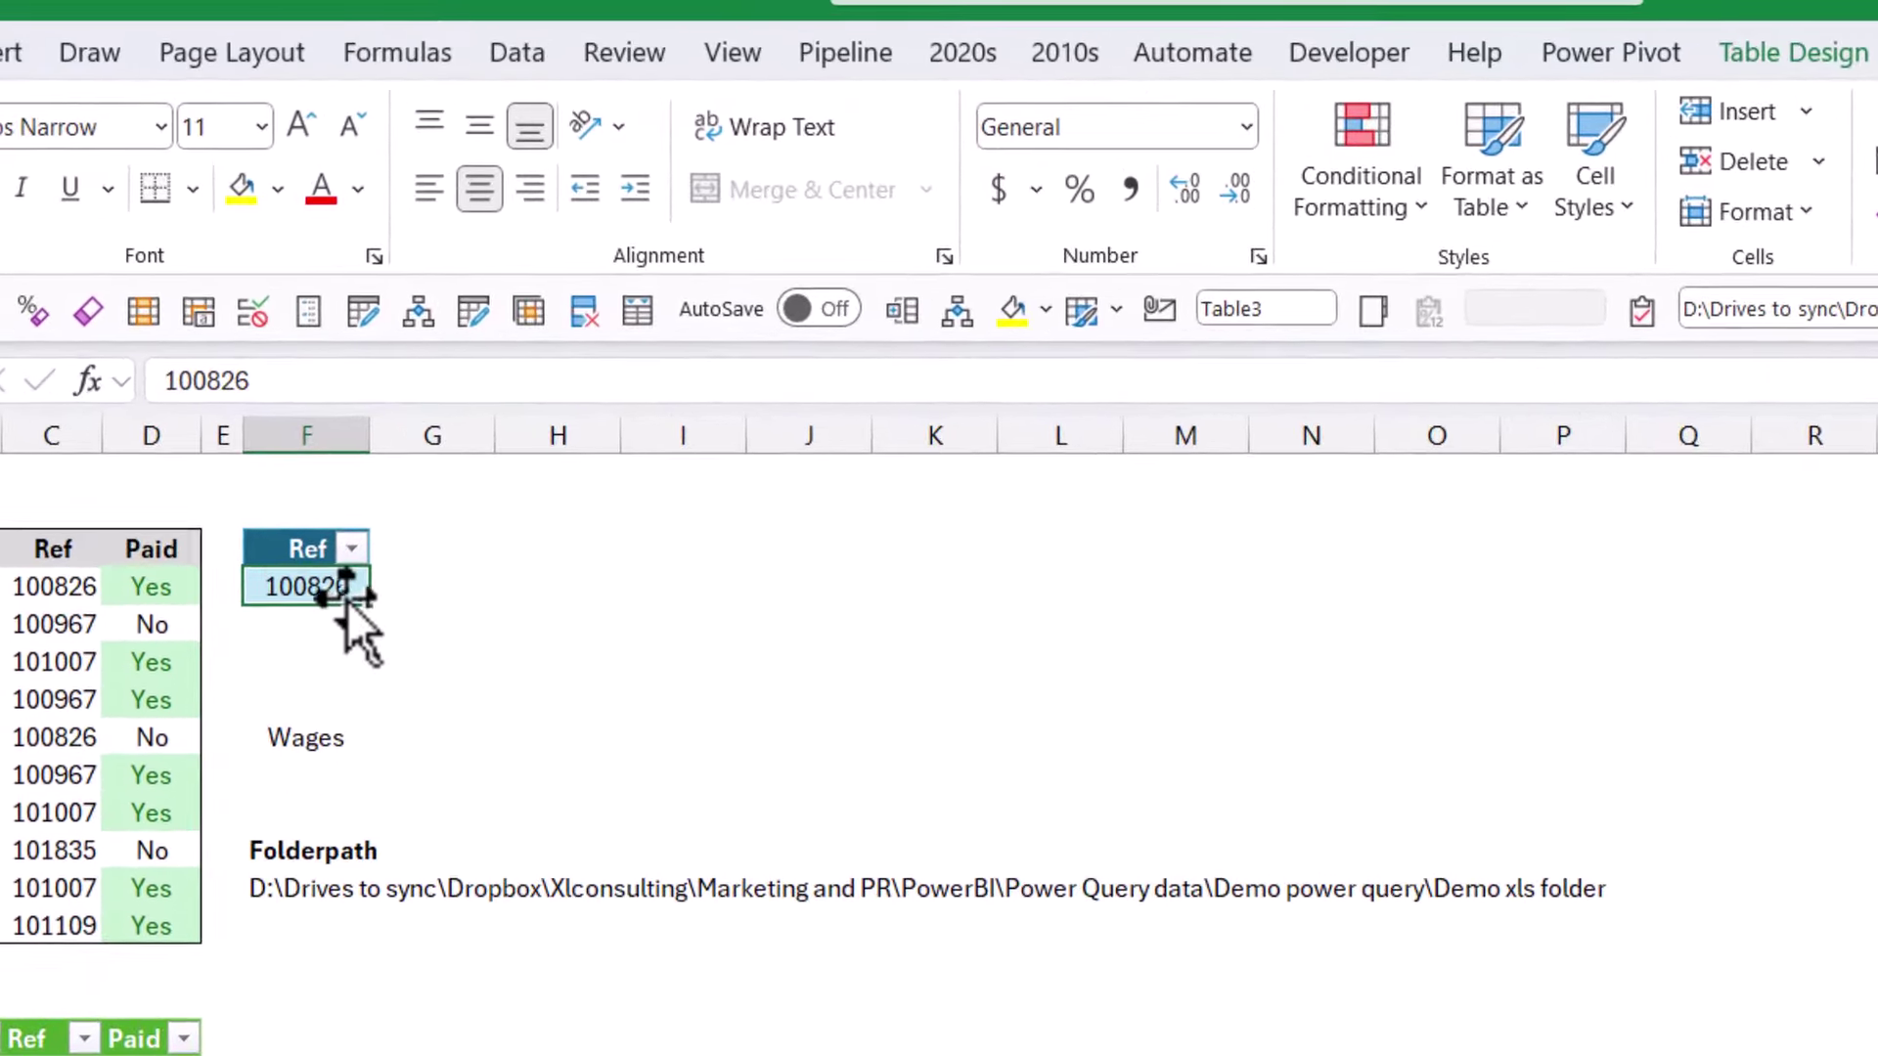
left_click(512, 54)
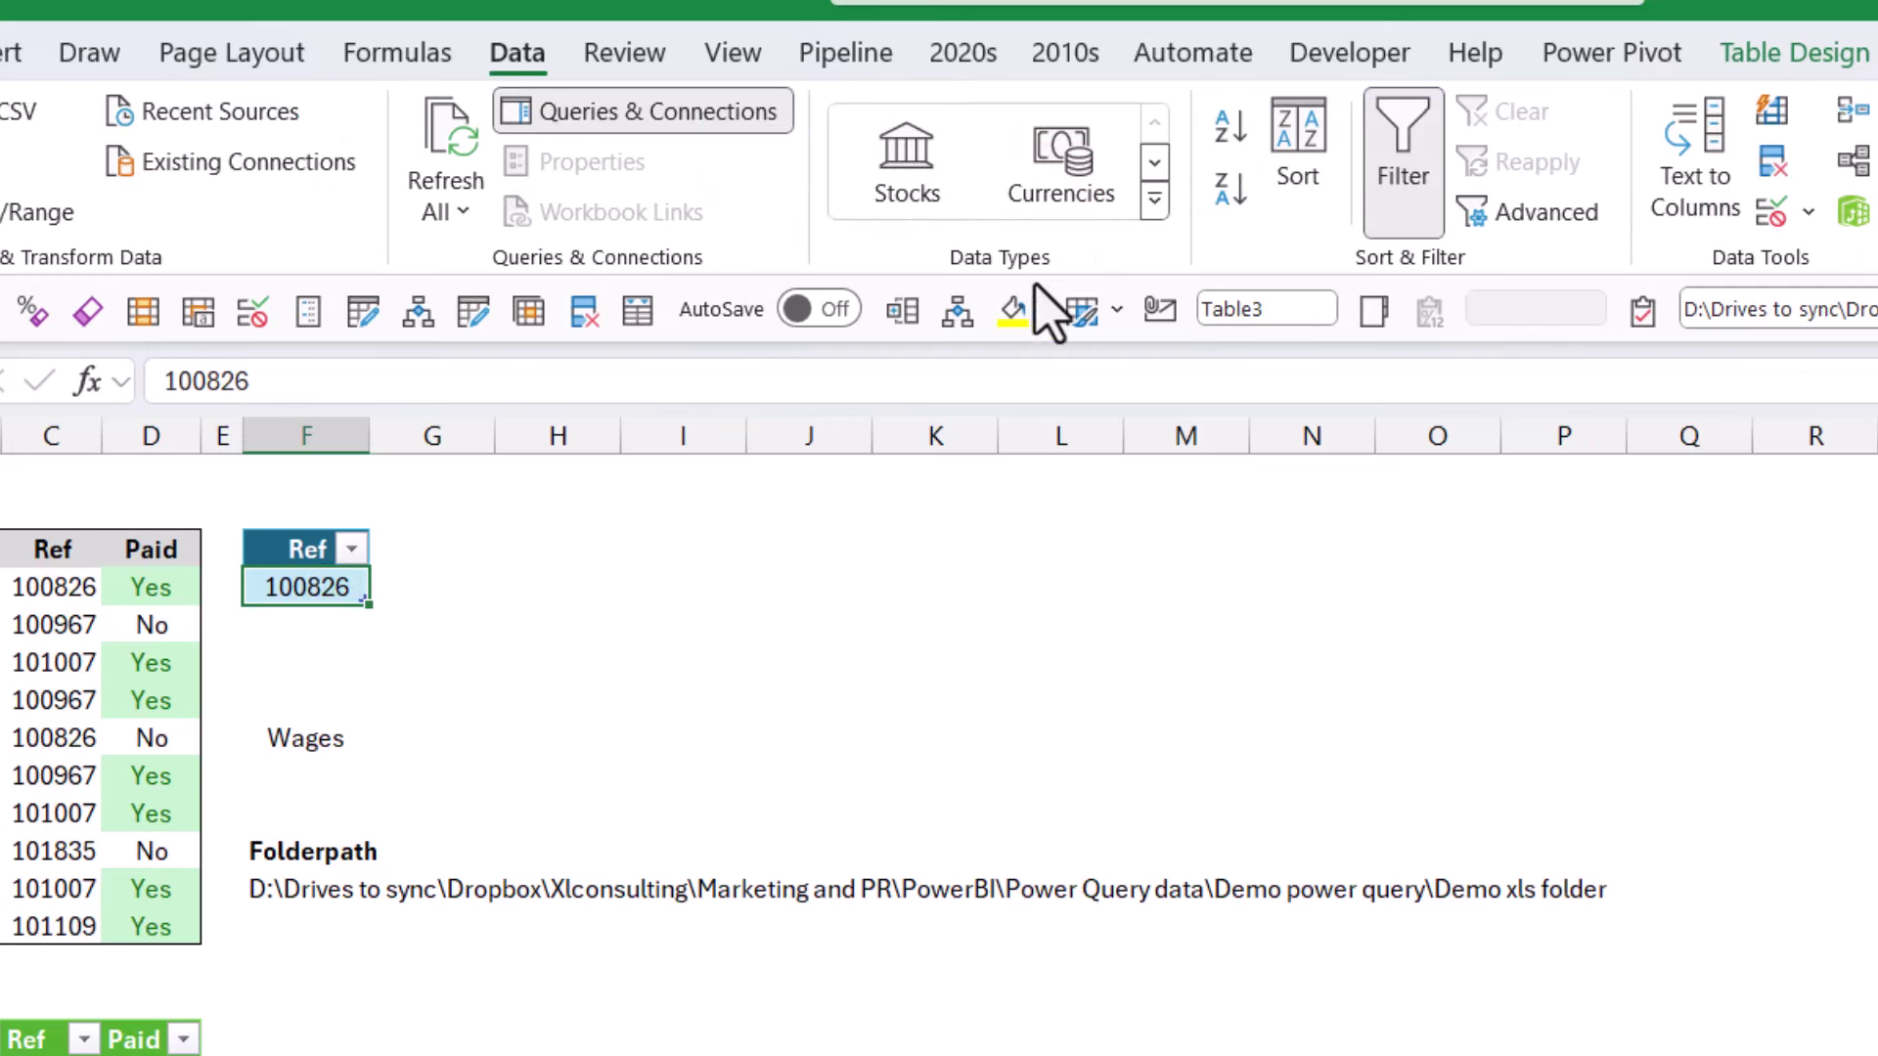
left_click(1769, 217)
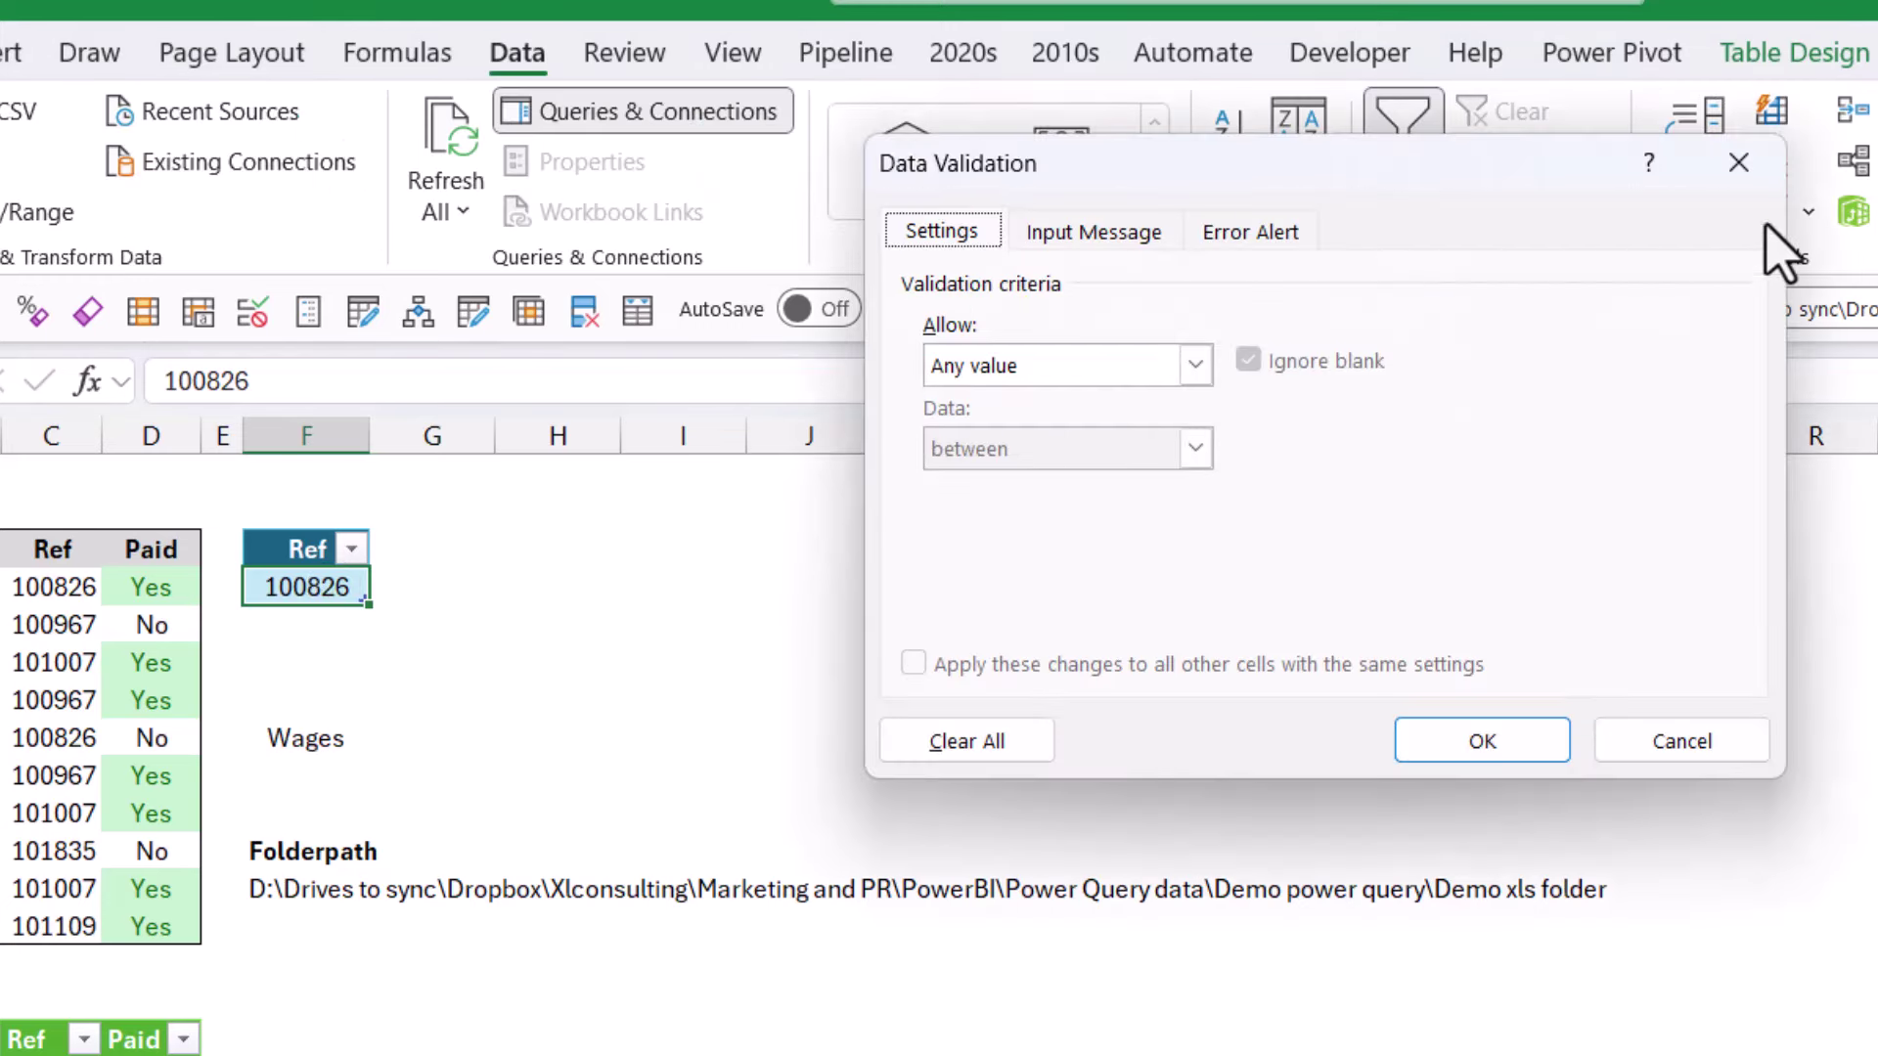
left_click(1150, 367)
left_click(1008, 482)
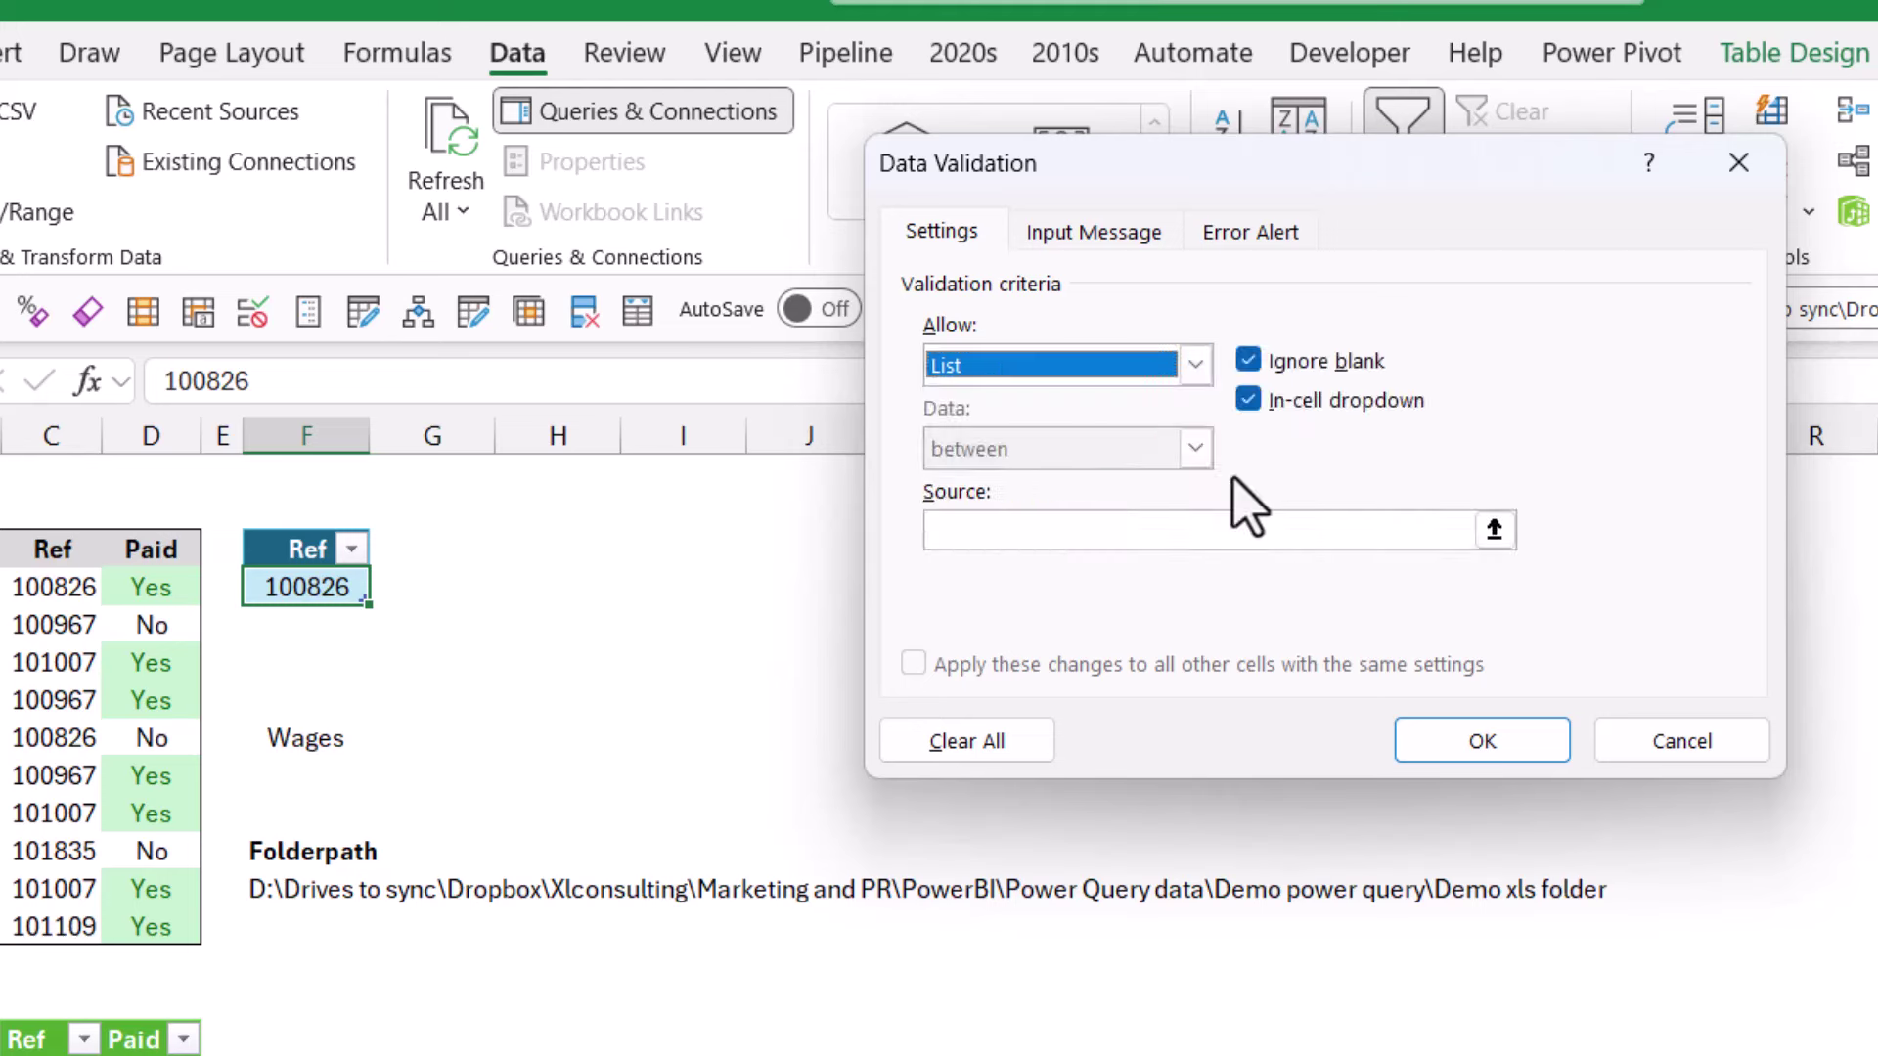
left_click(1493, 529)
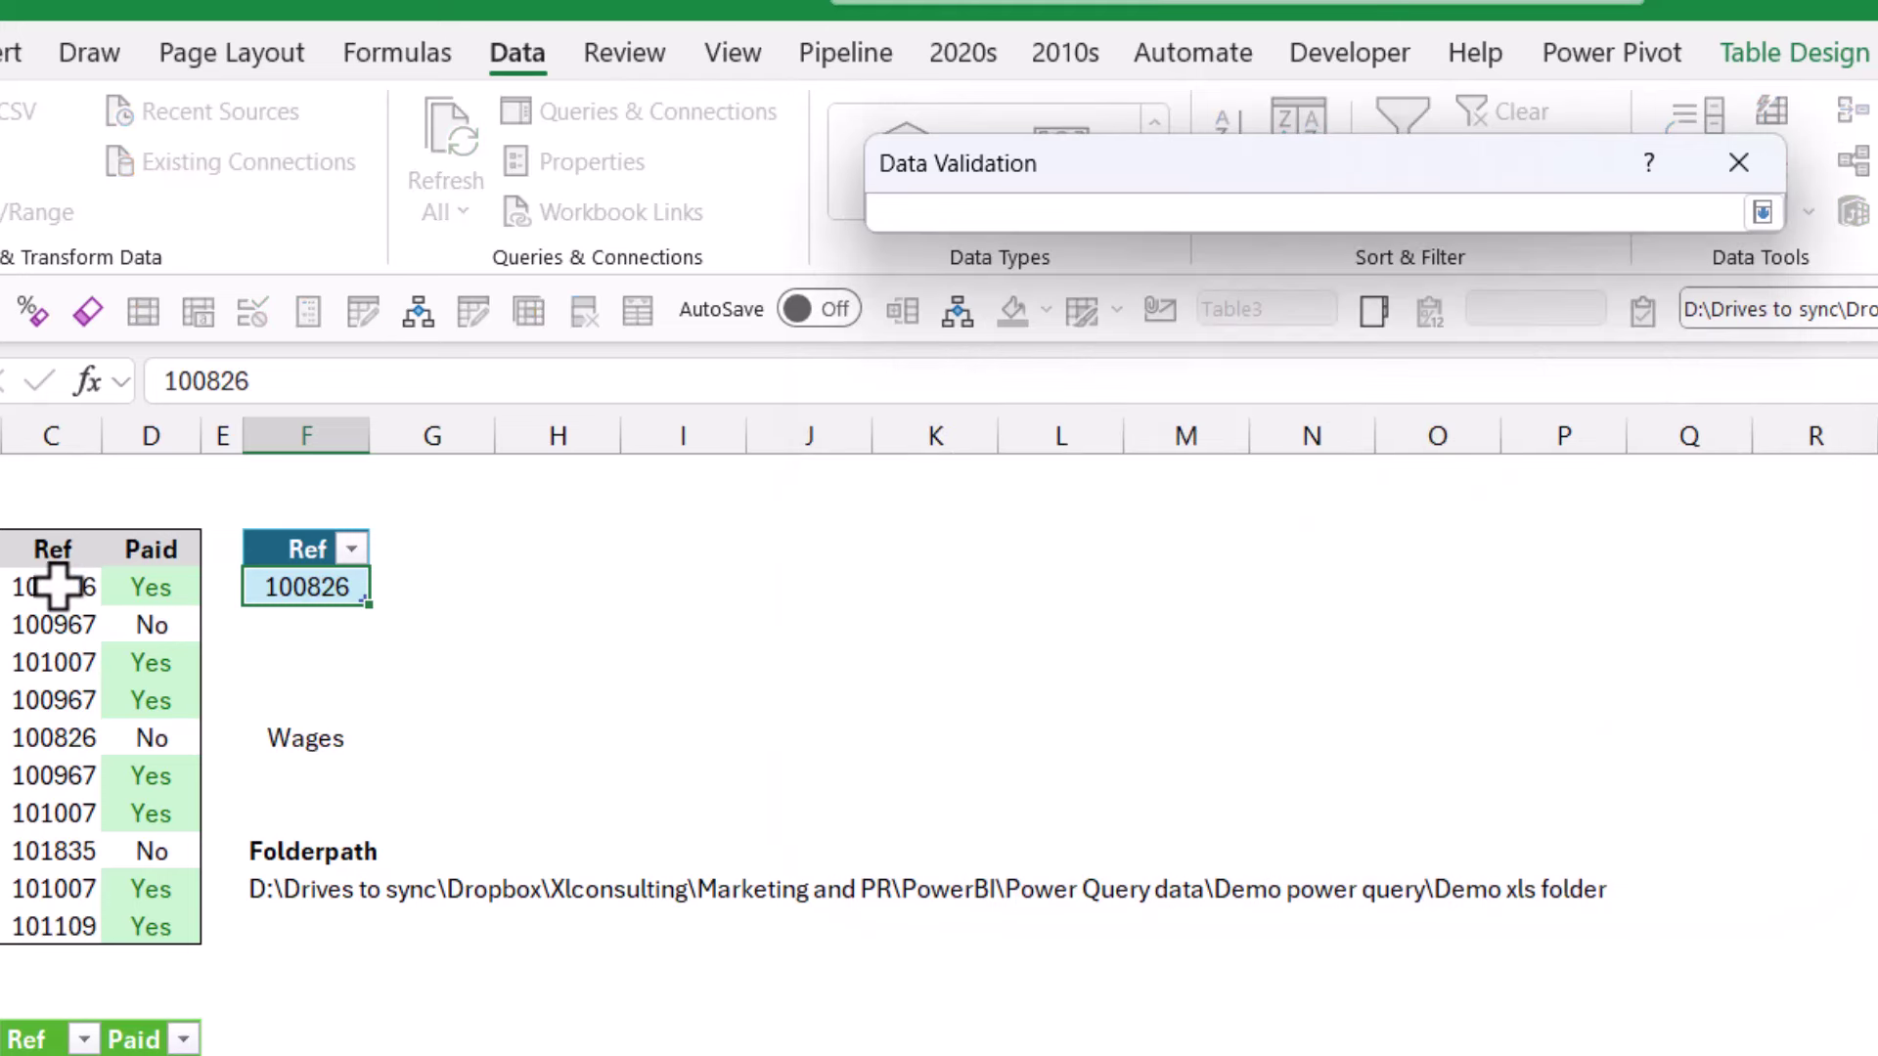
left_click_drag(57, 587, 78, 925)
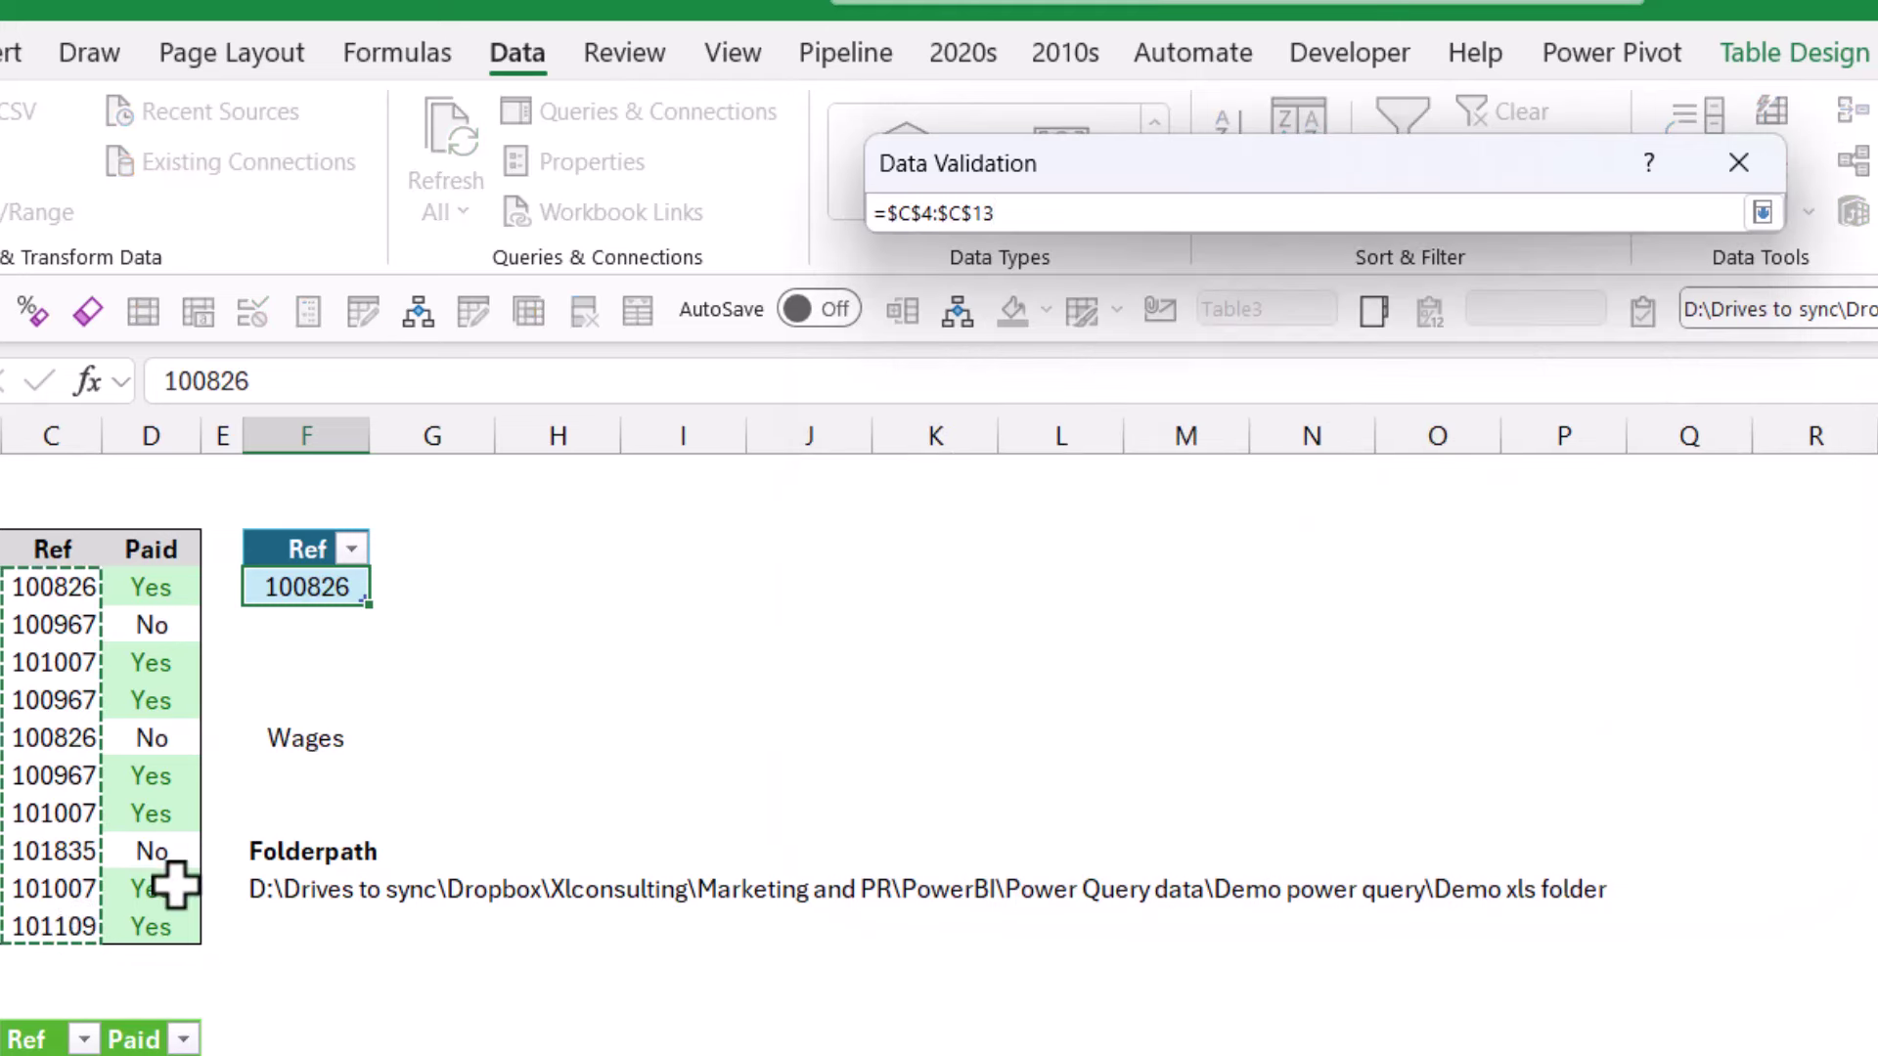
key("Return")
key("Return")
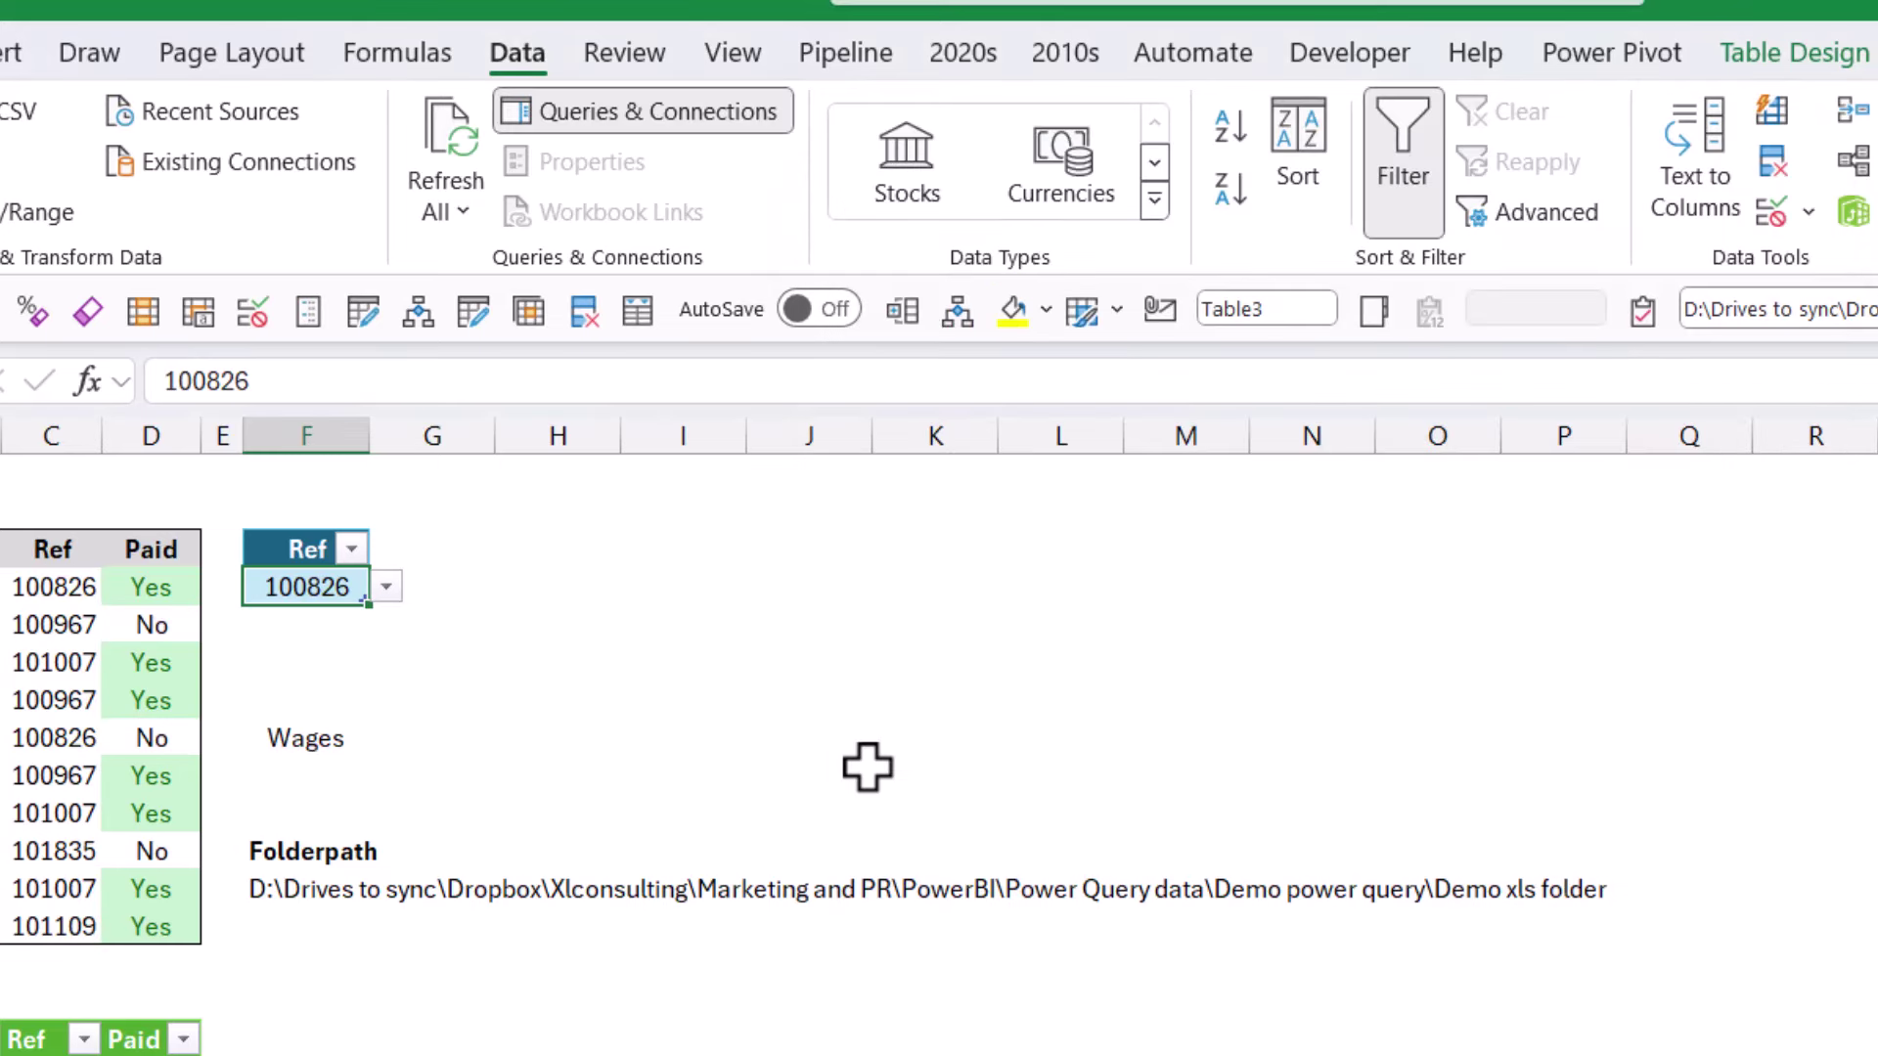
left_click(387, 587)
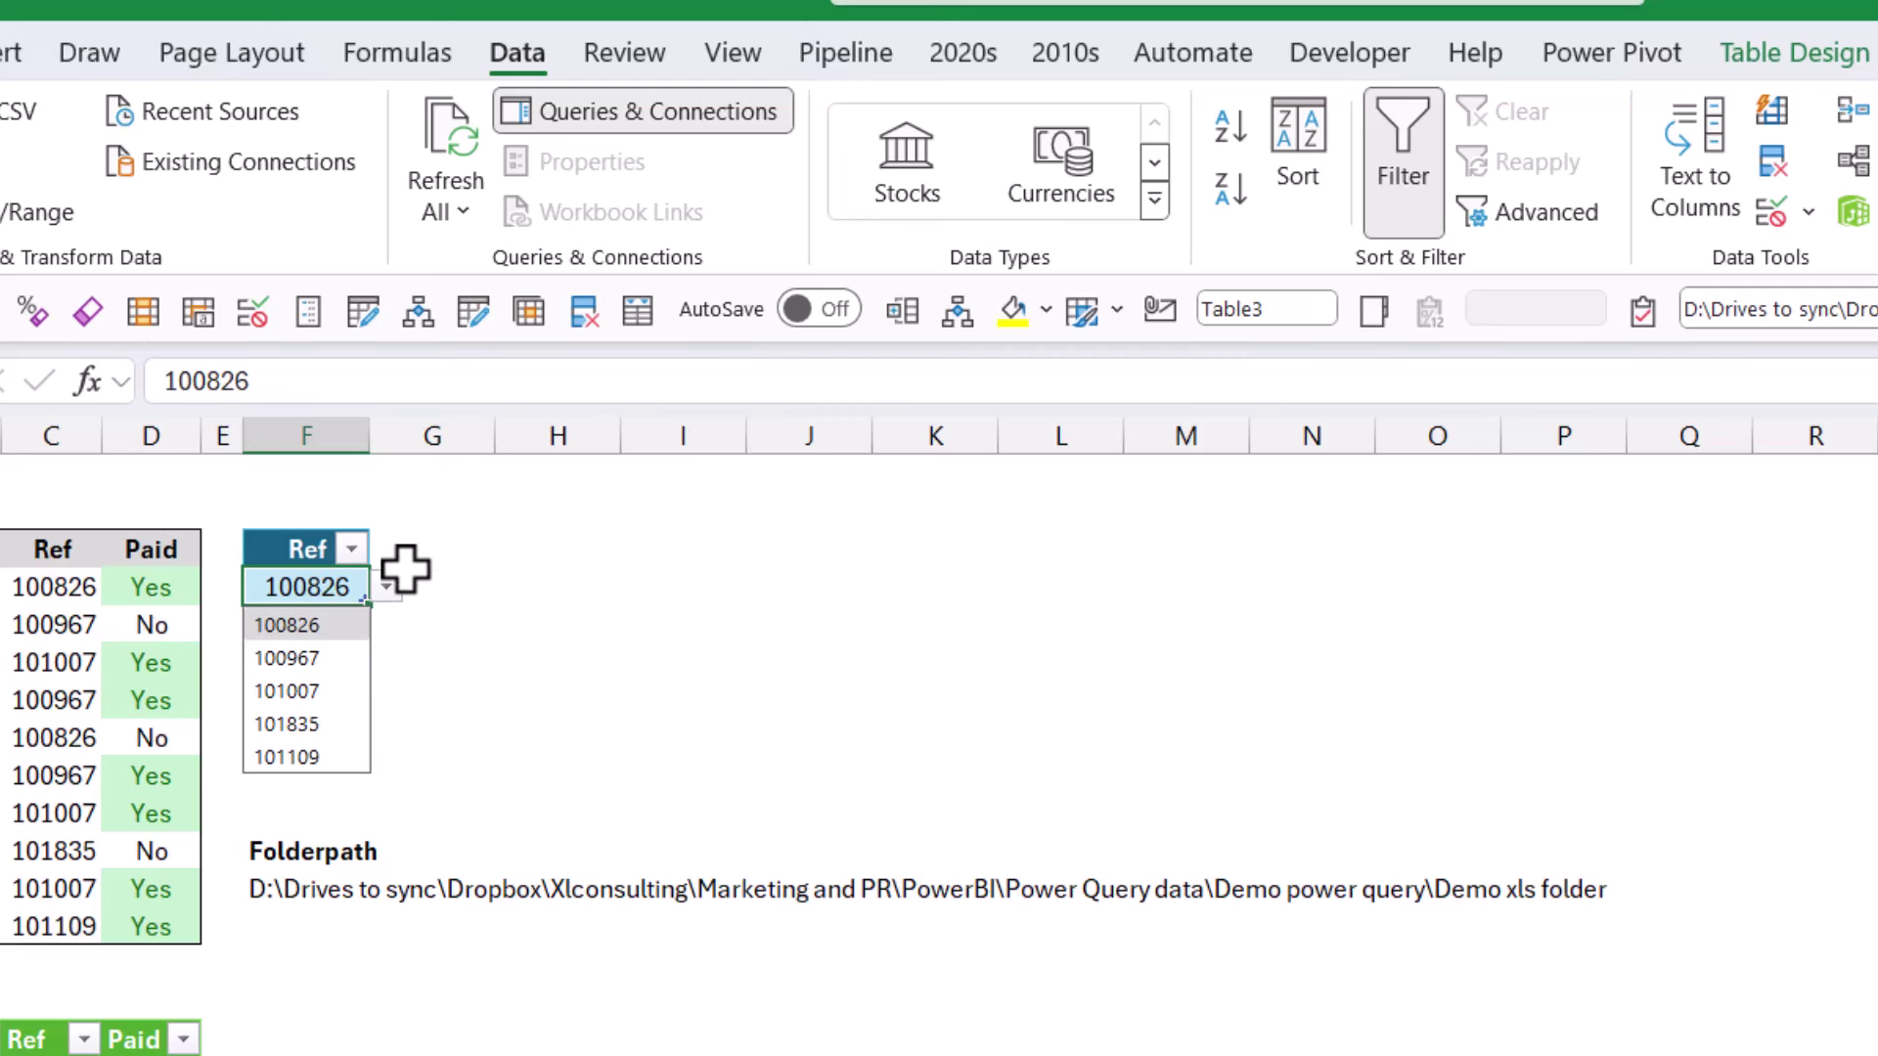
left_click(537, 712)
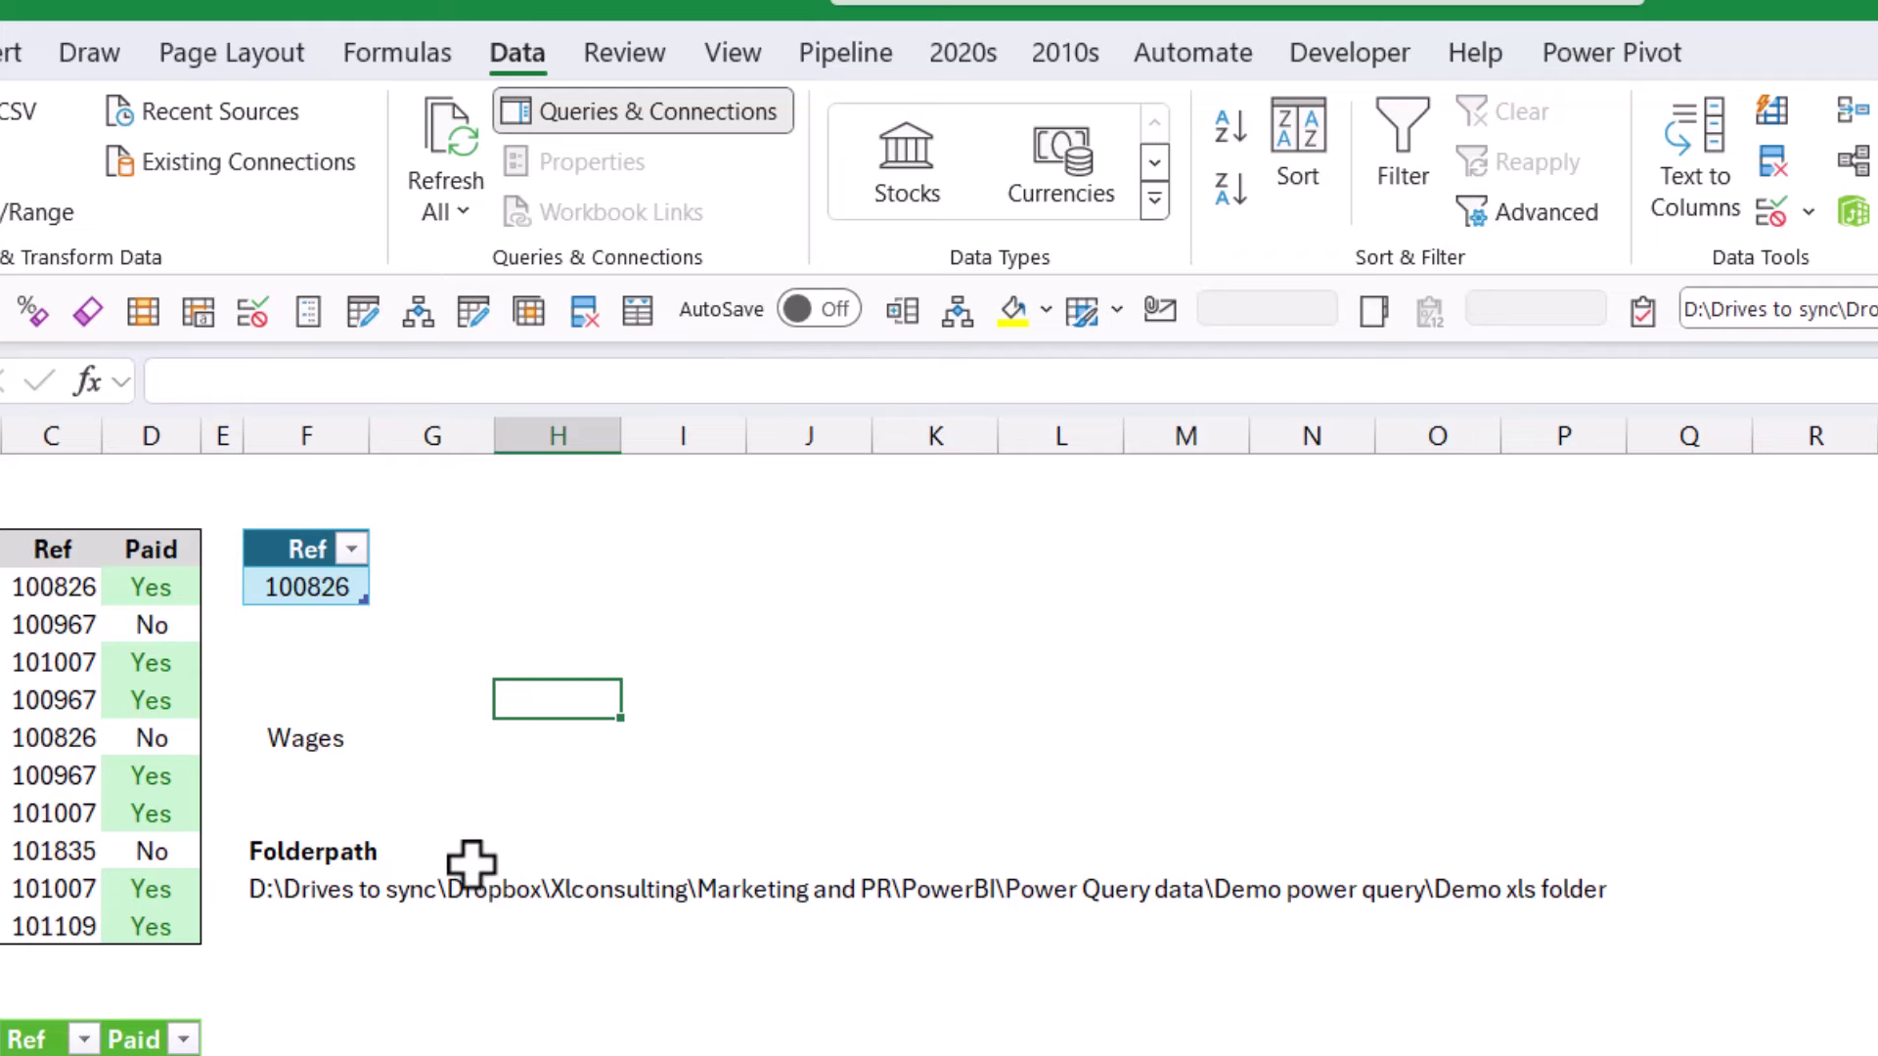
left_click(336, 599)
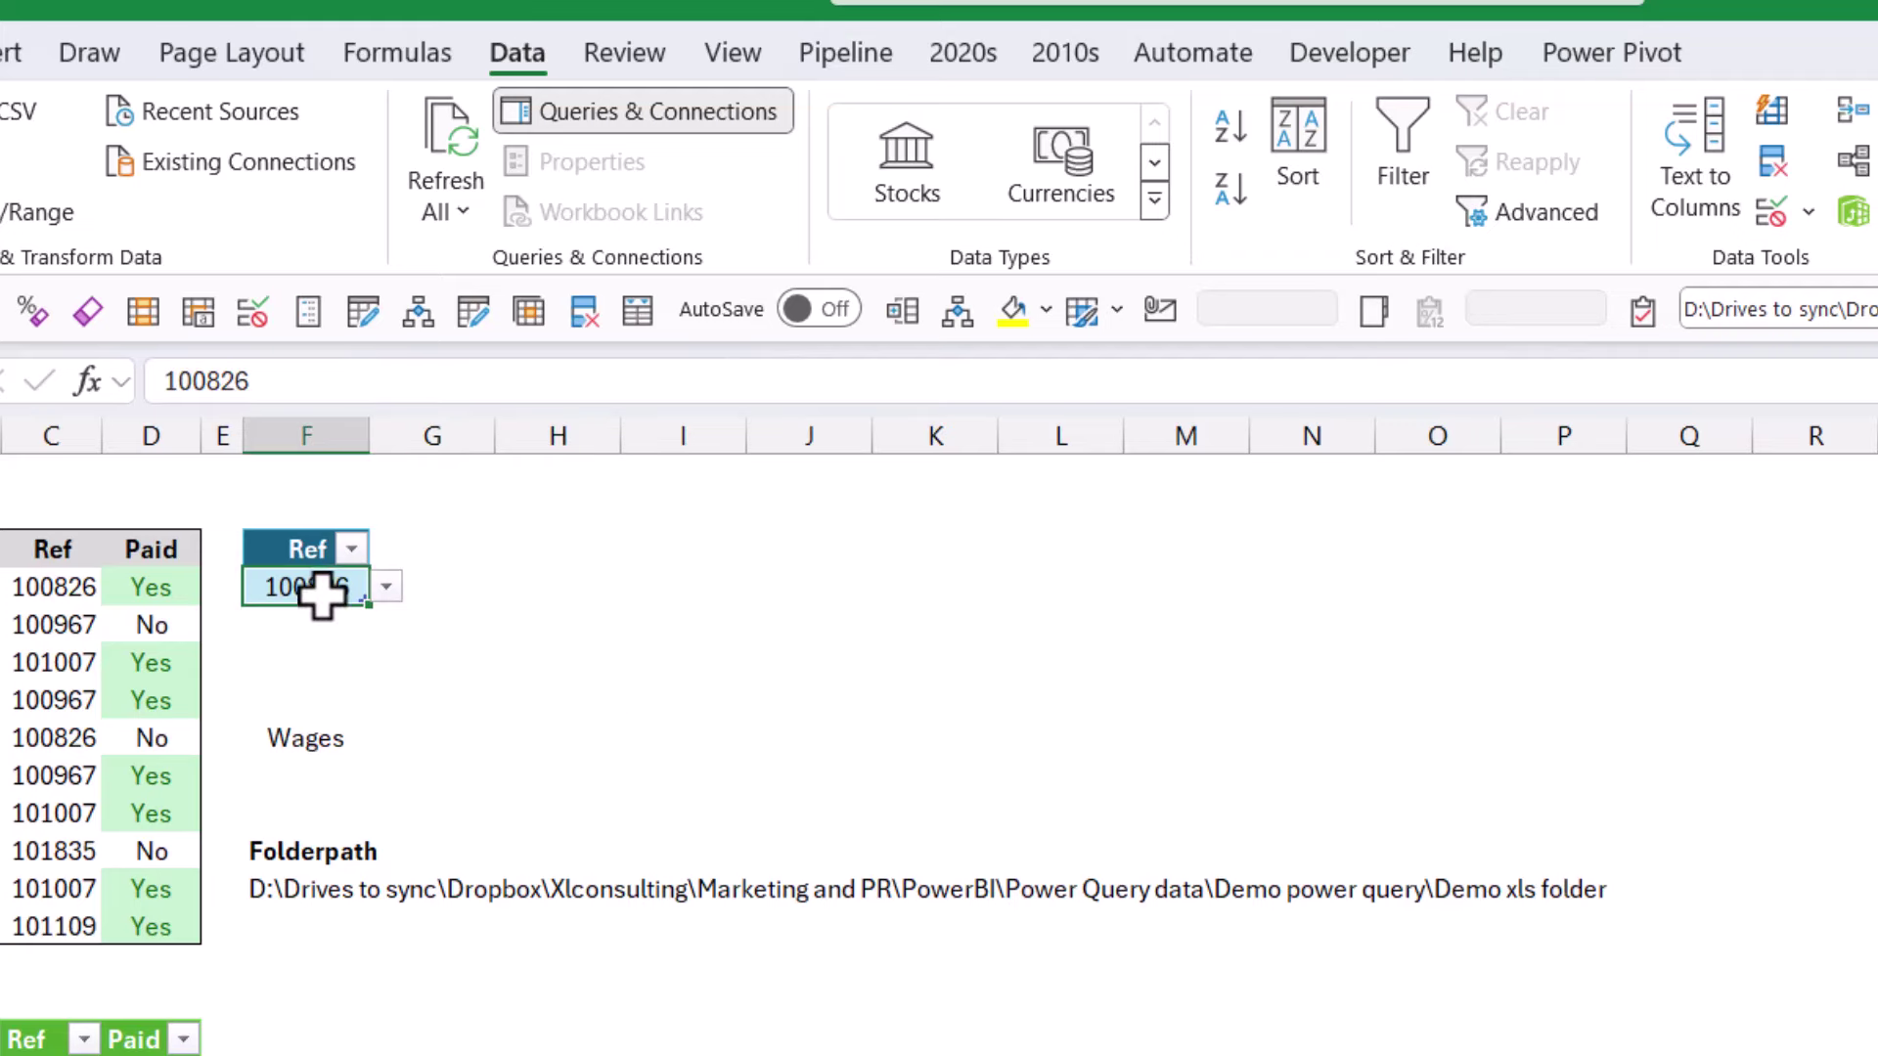
- Name the Wages cell F8 CostSelection and bring it into Power Query
left_click(315, 745)
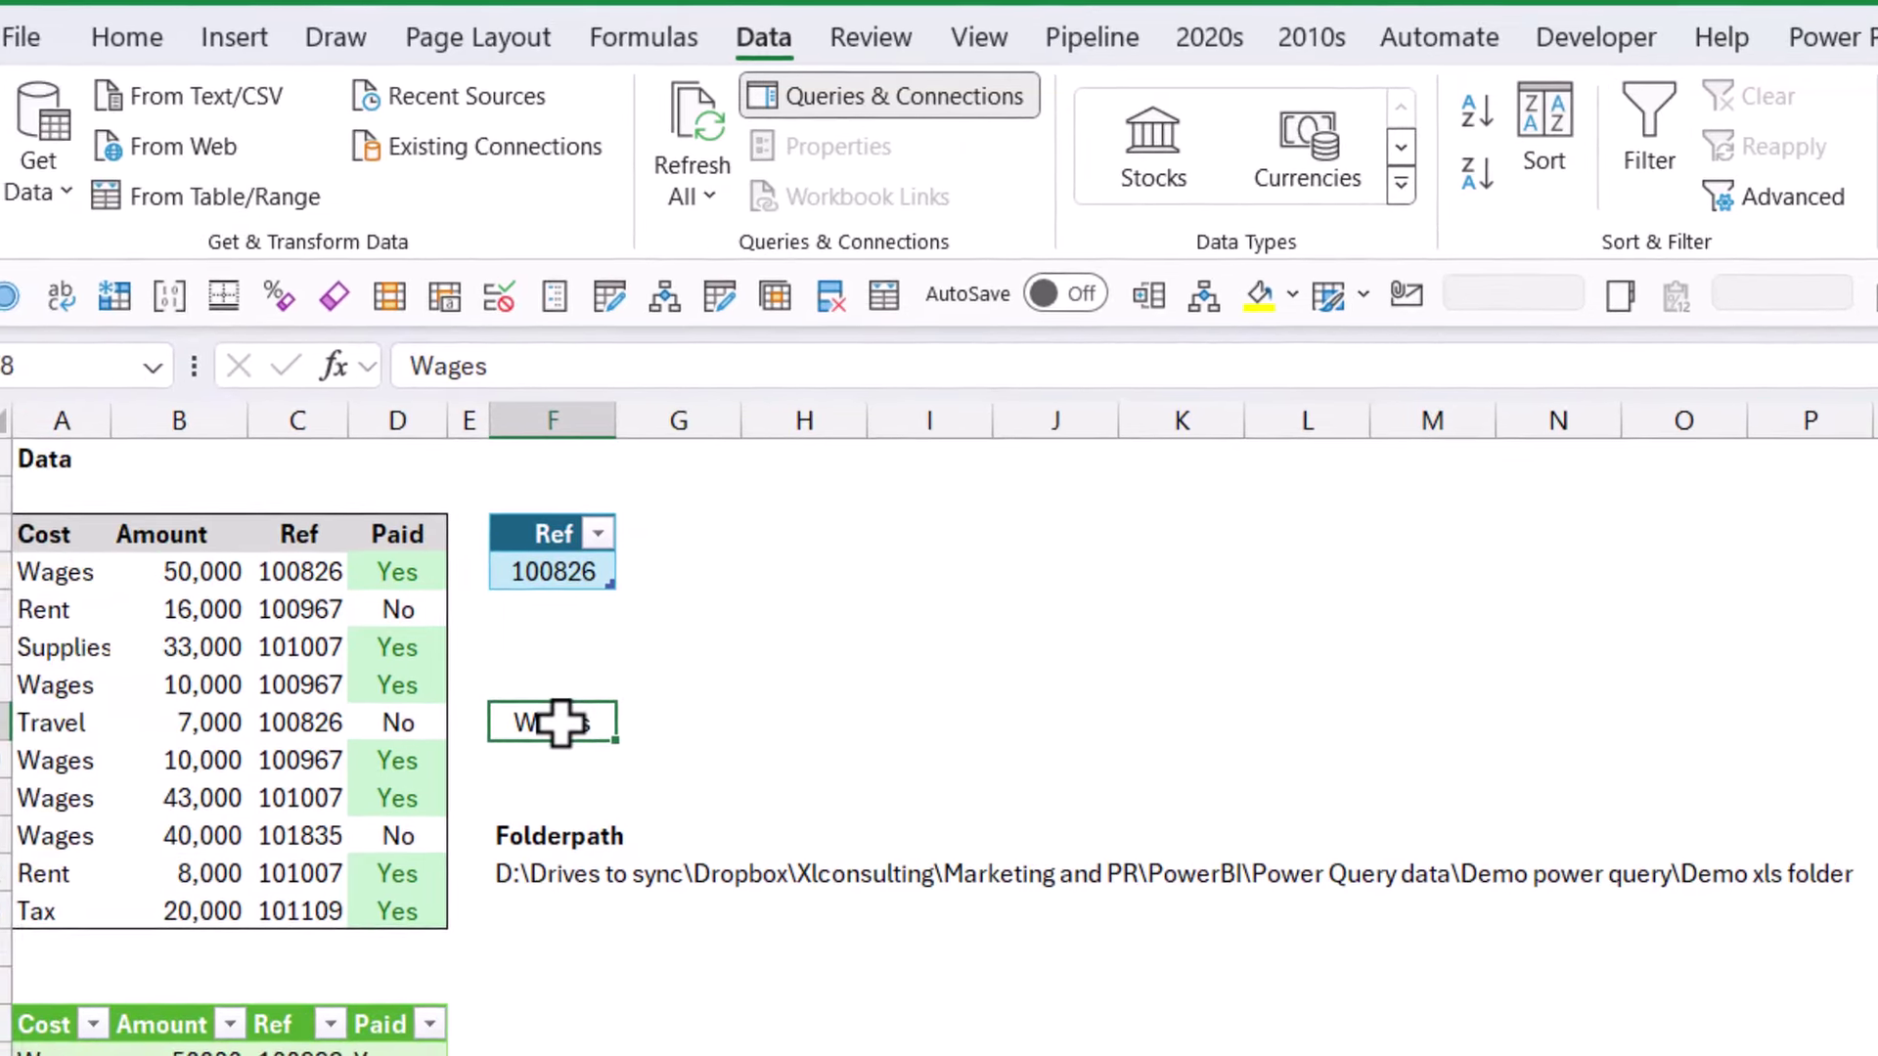
left_click(131, 367)
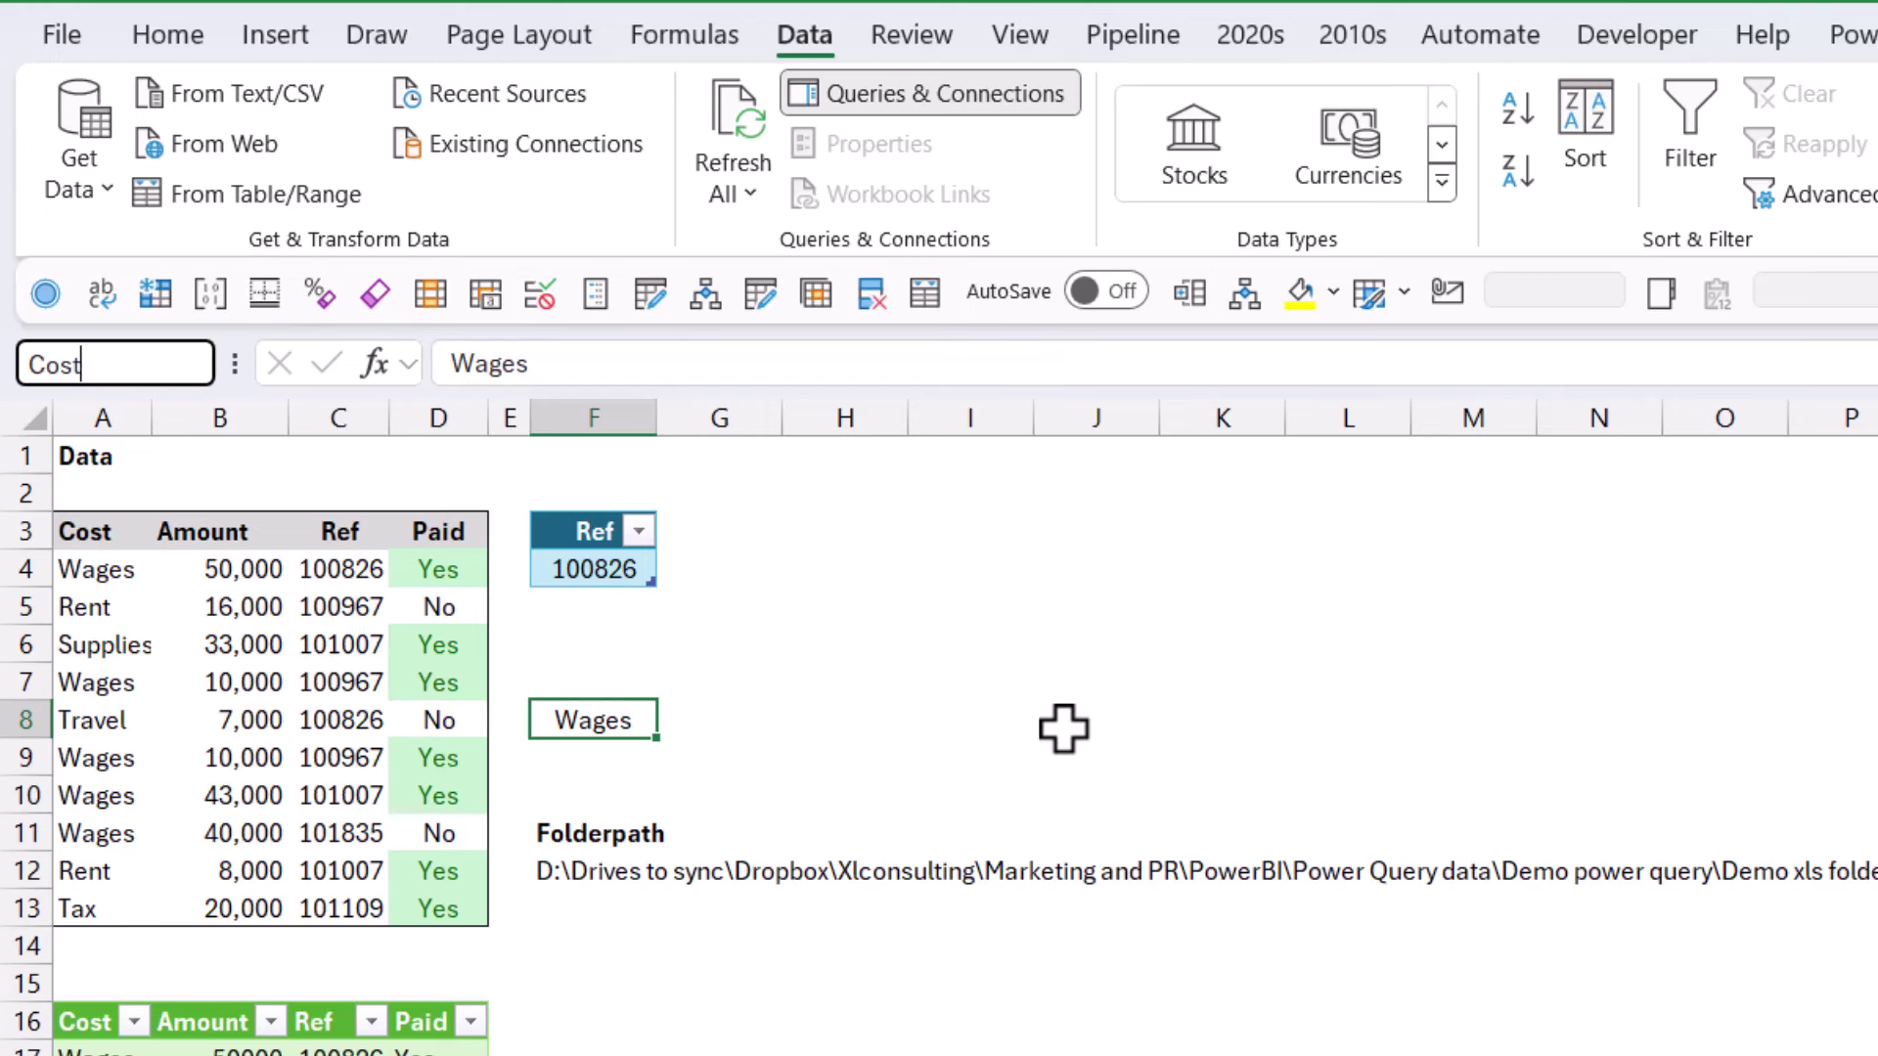
type("CostSelection")
key("Return")
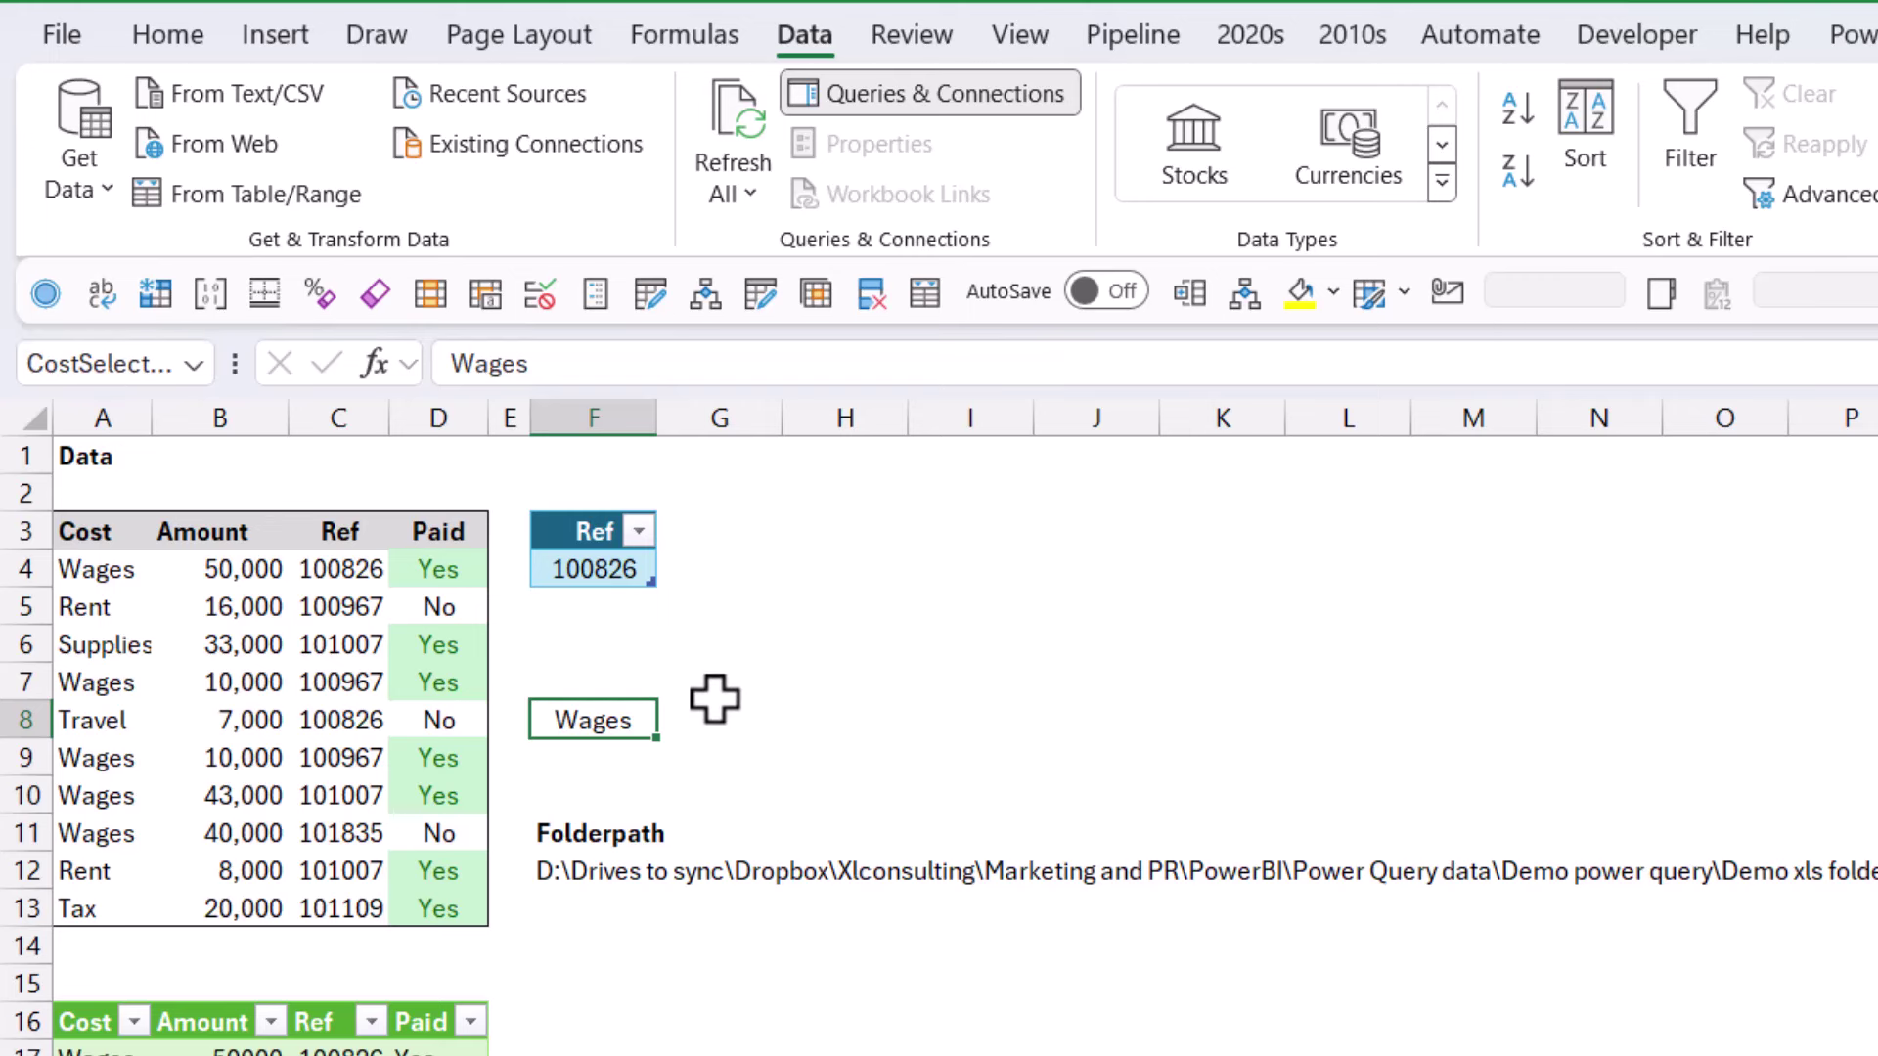
left_click(186, 205)
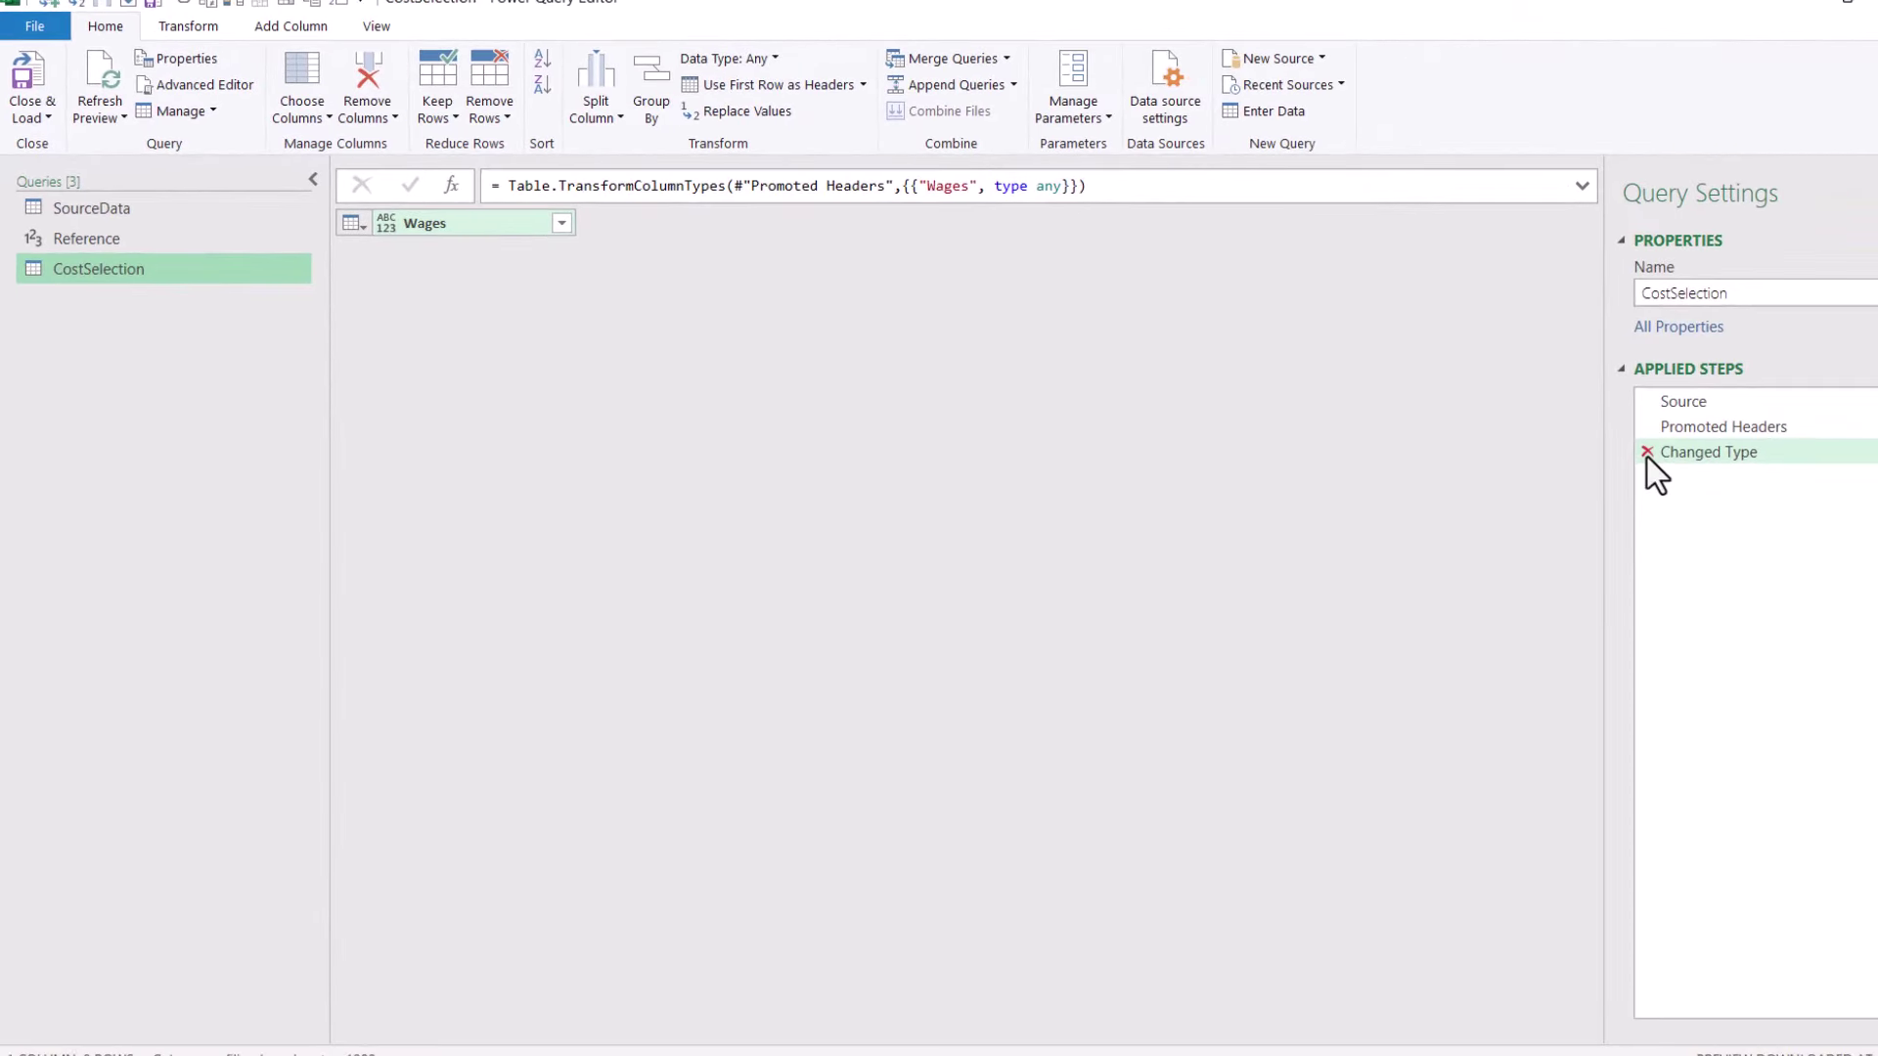
- Remove the Changed Type and Promoted Headers steps from the CostSelection query and drill down into the Wages value
left_click(1647, 452)
left_click(1646, 430)
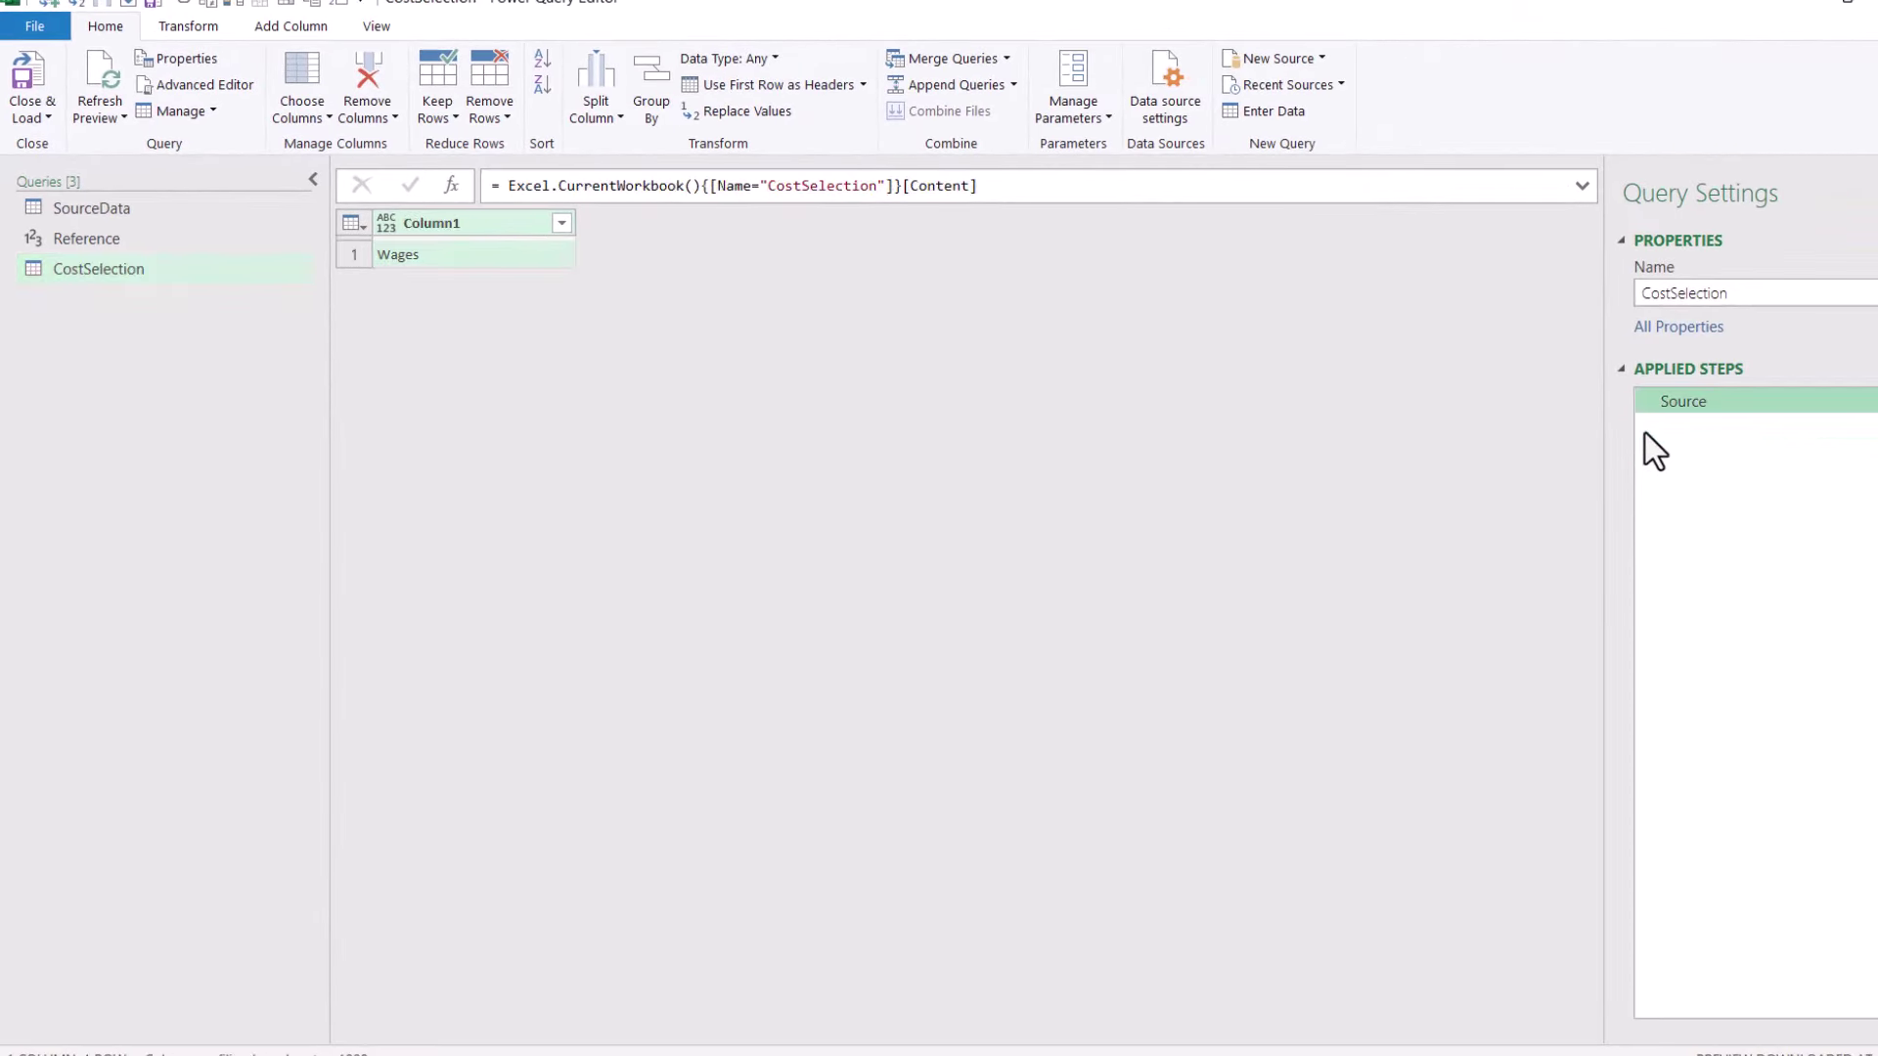
left_click(454, 257)
right_click(454, 257)
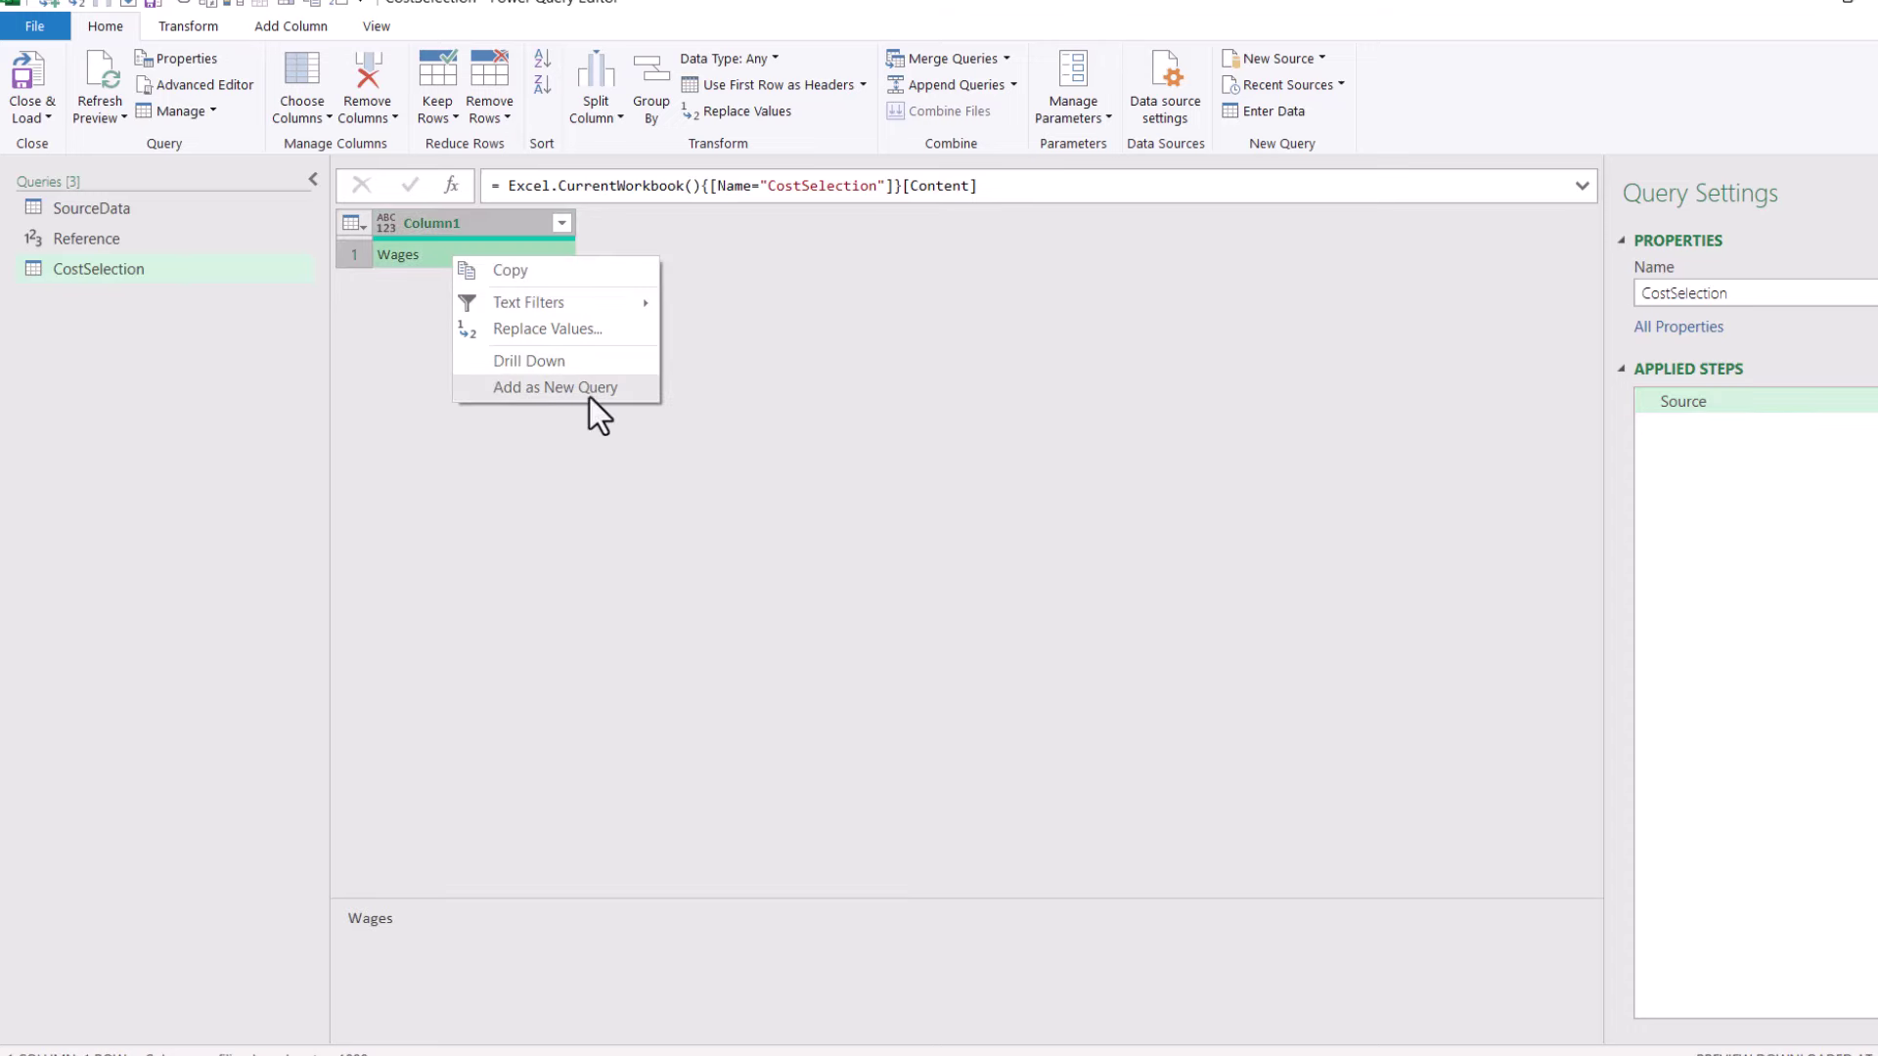
left_click(585, 360)
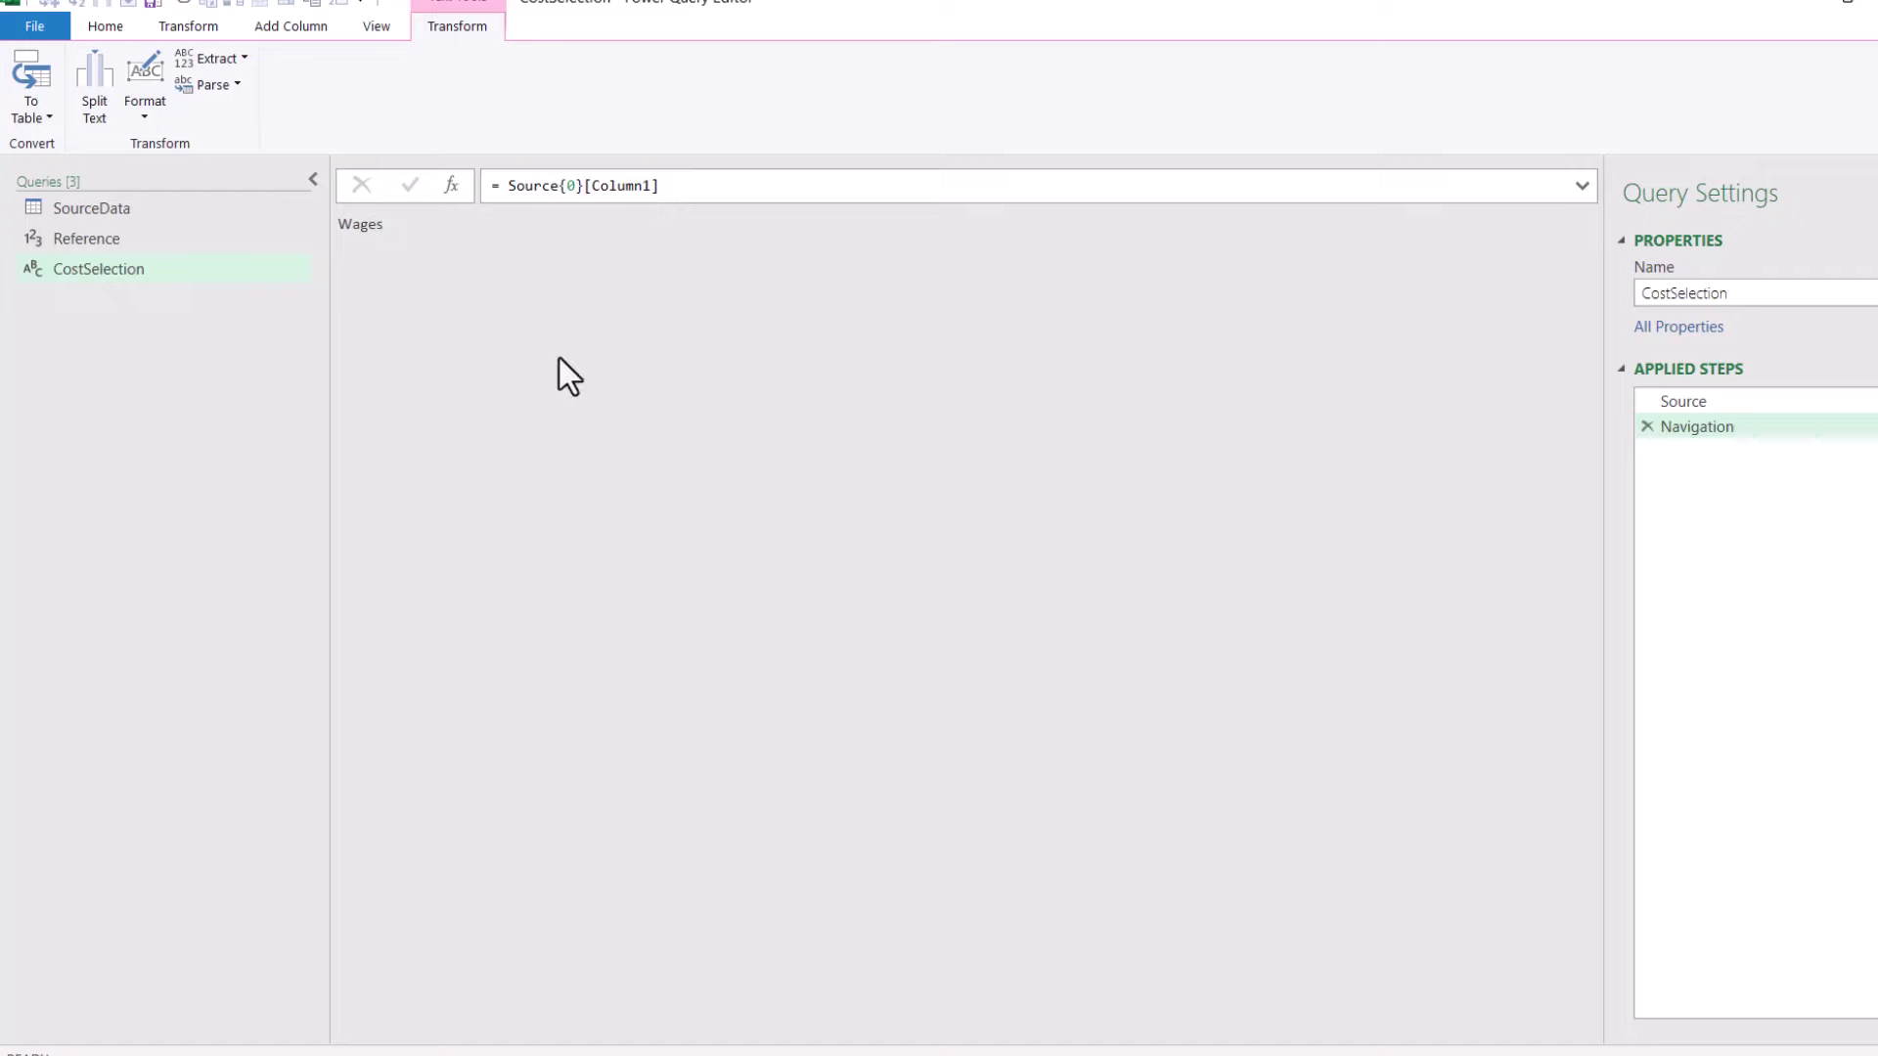
- Duplicate the SourceData query and delete the Filtered Rows step from the copy
left_click(164, 205)
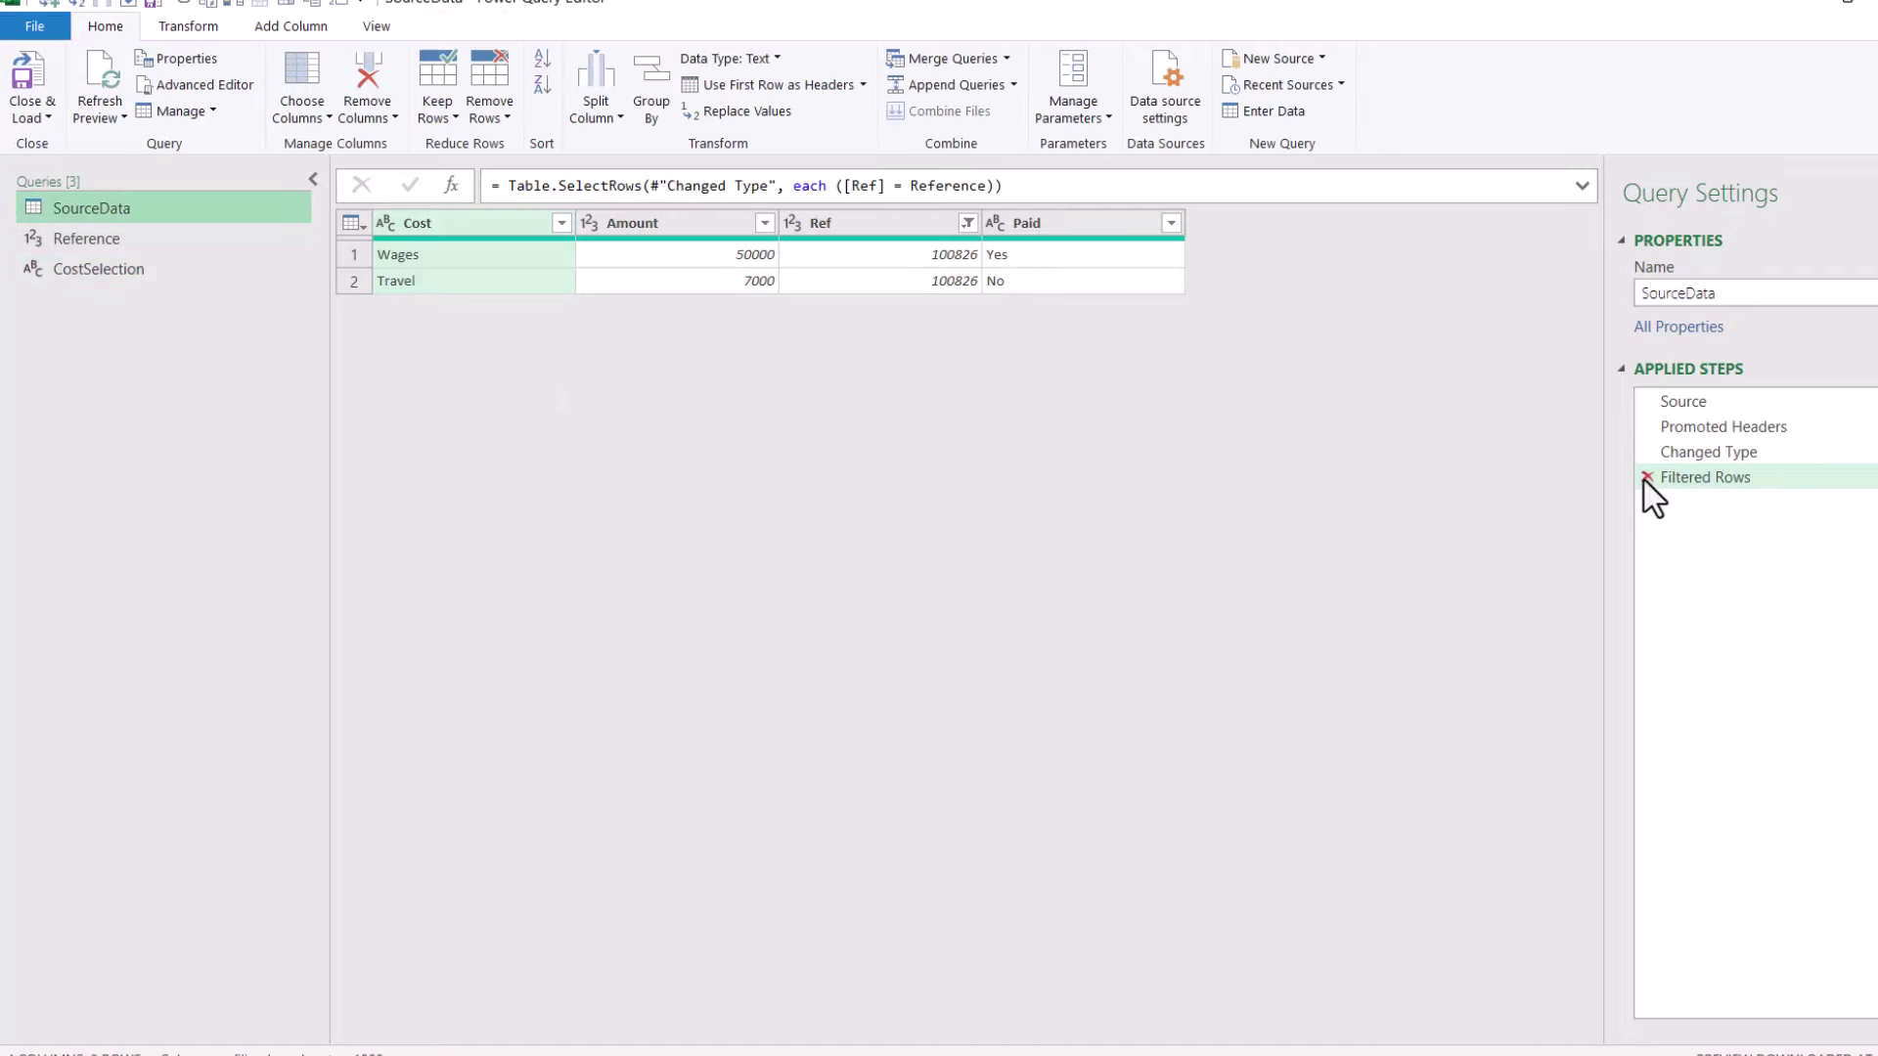
right_click(131, 212)
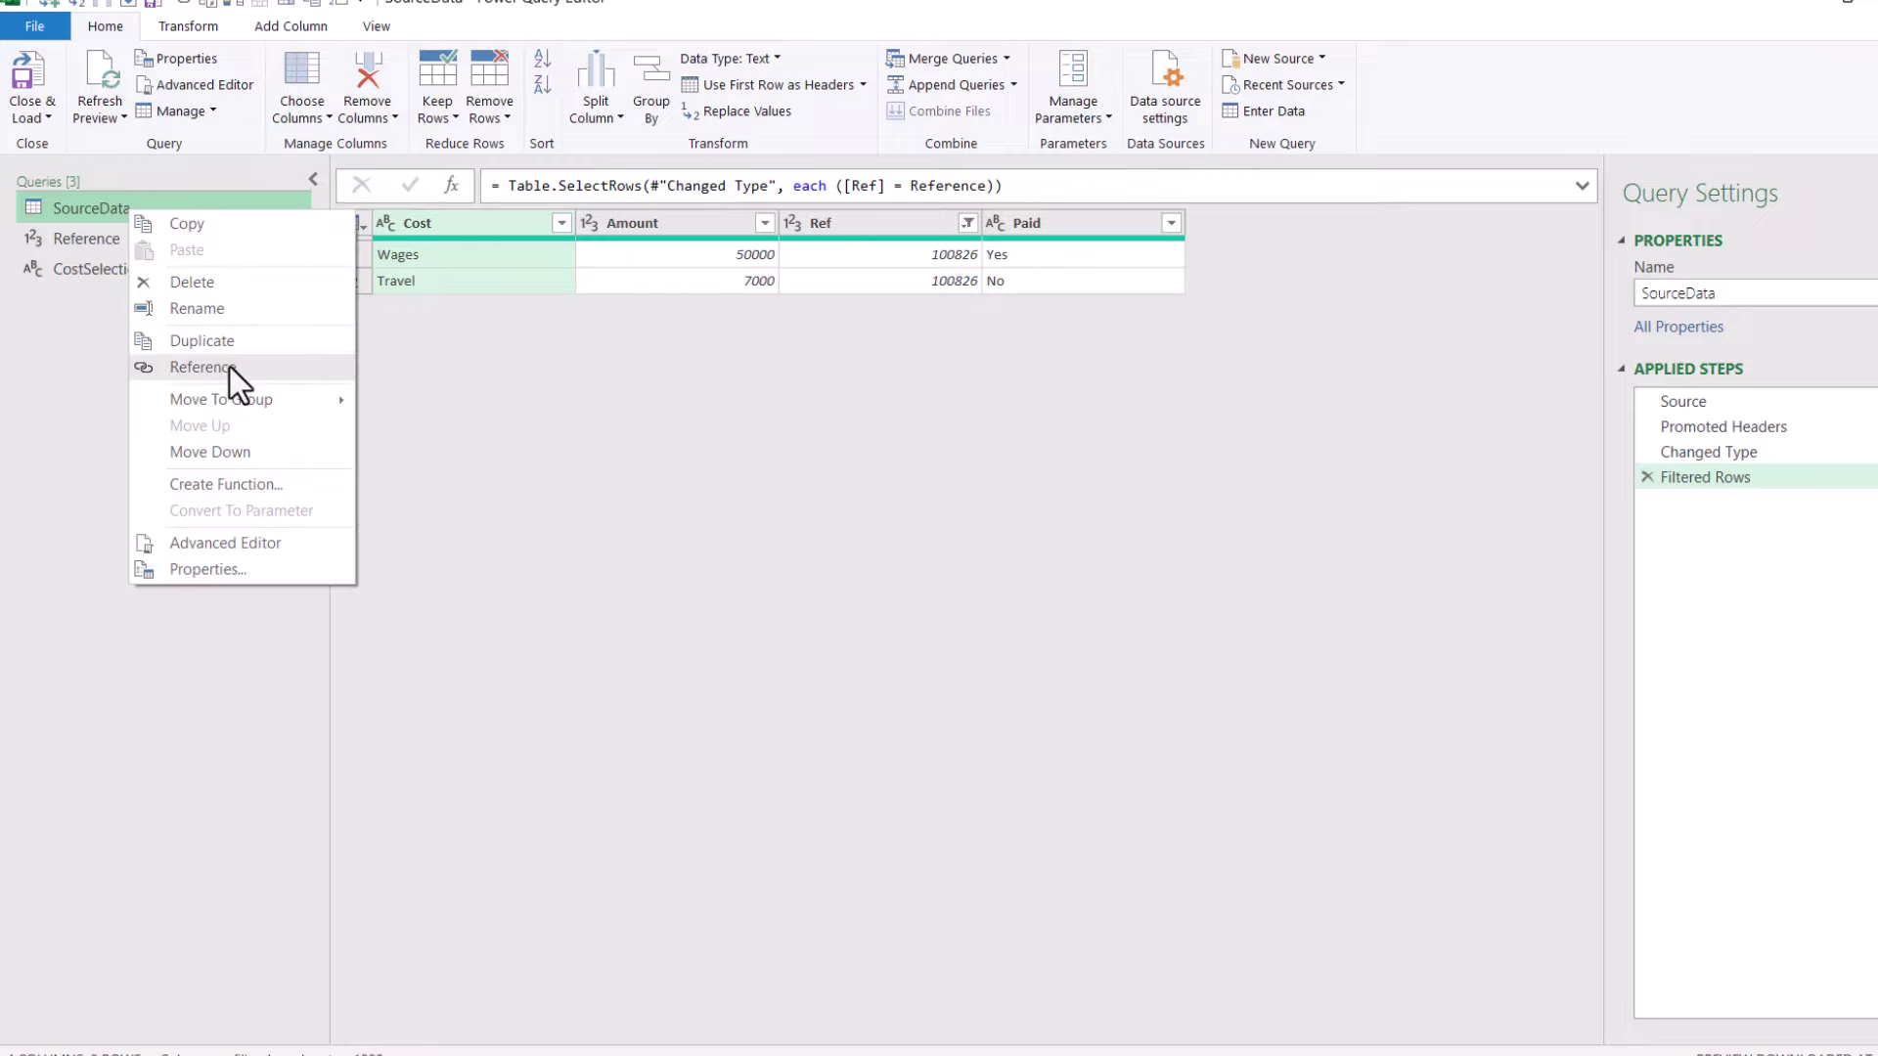
left_click(274, 347)
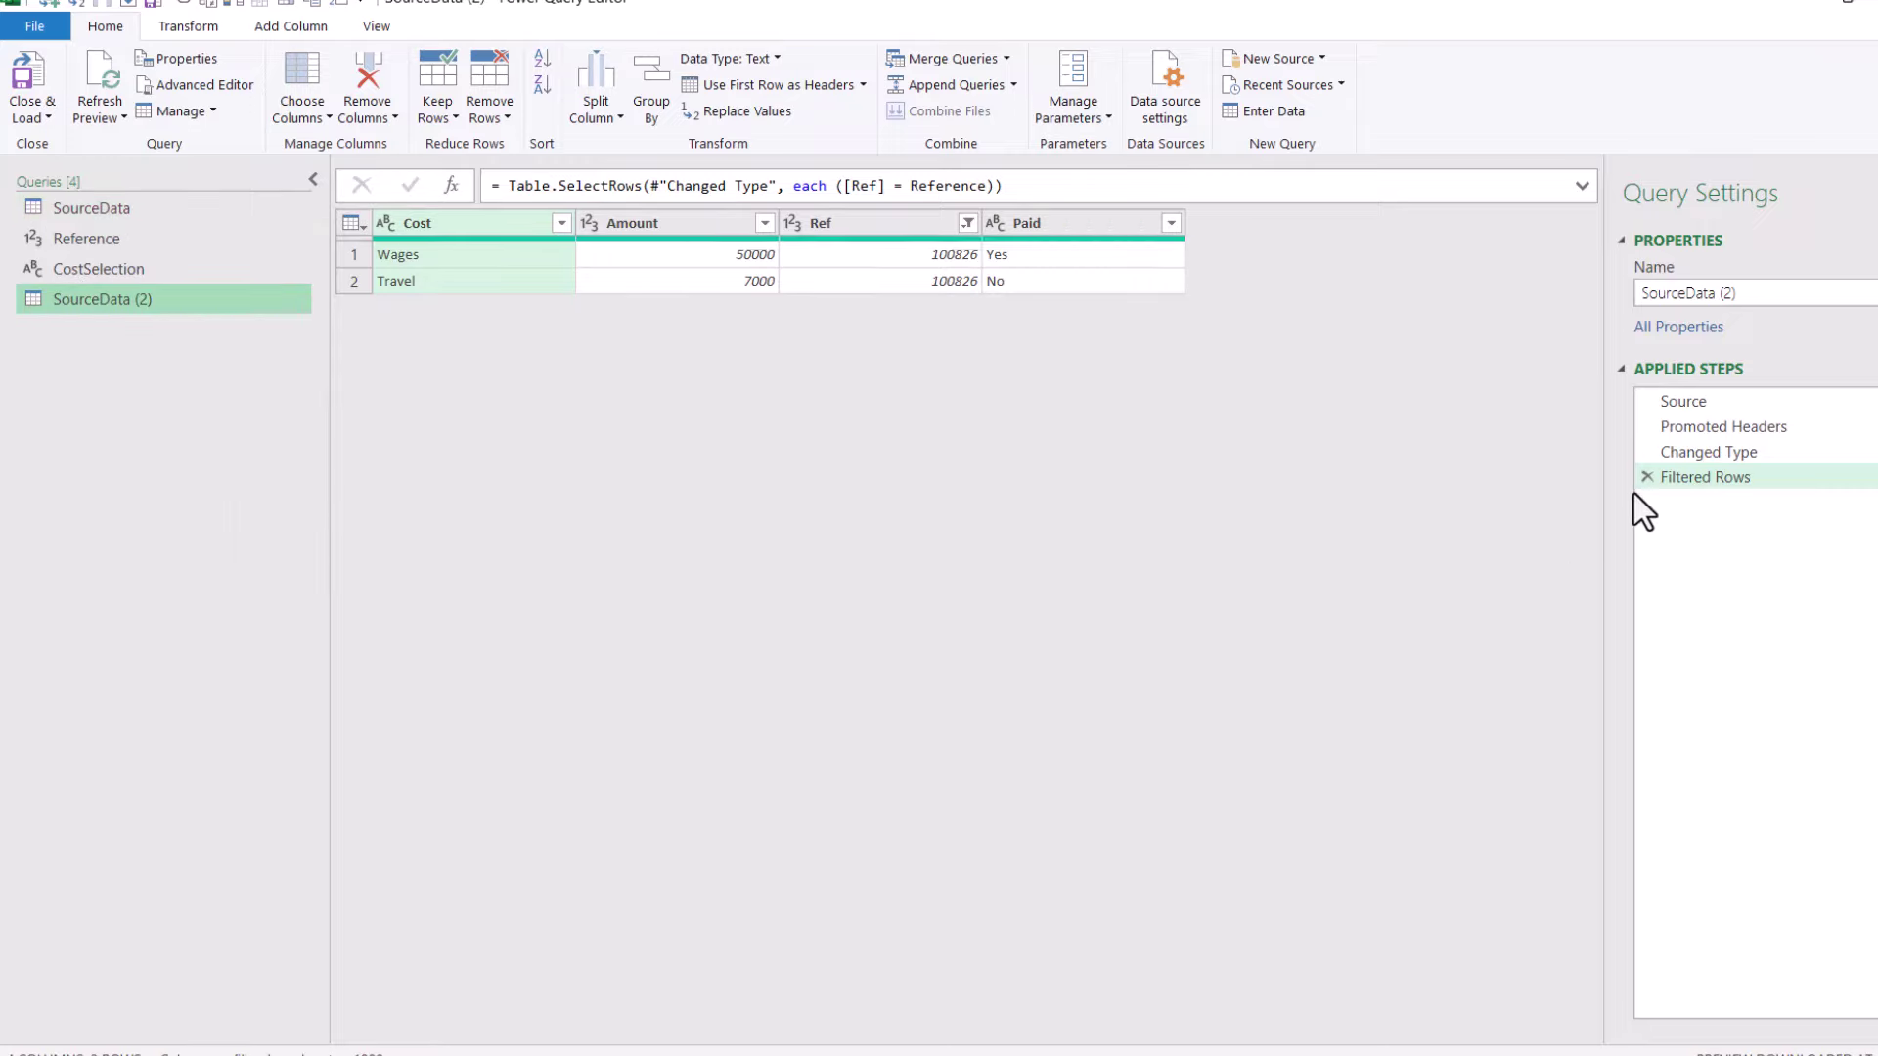
left_click(1684, 500)
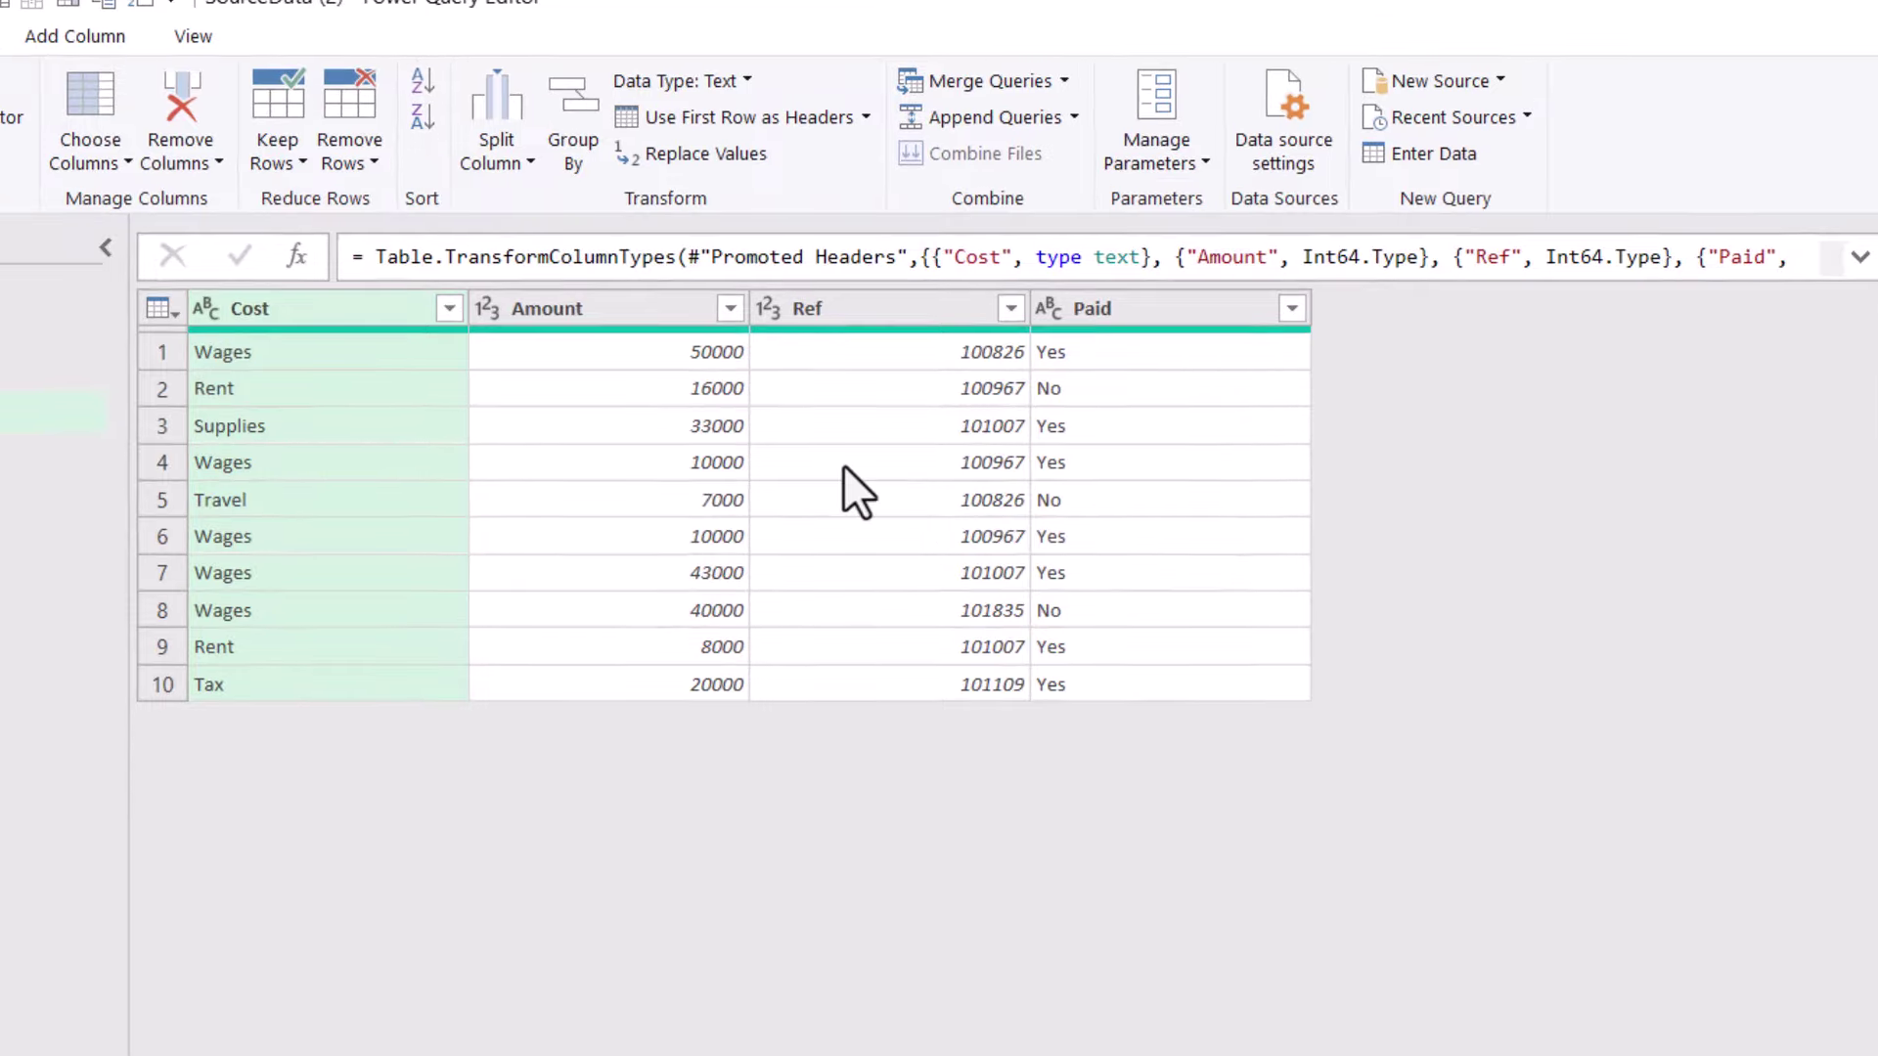
- Start a conditional column in the duplicated SourceData query that tests whether Cost equals Rent
left_click(70, 37)
left_click(100, 80)
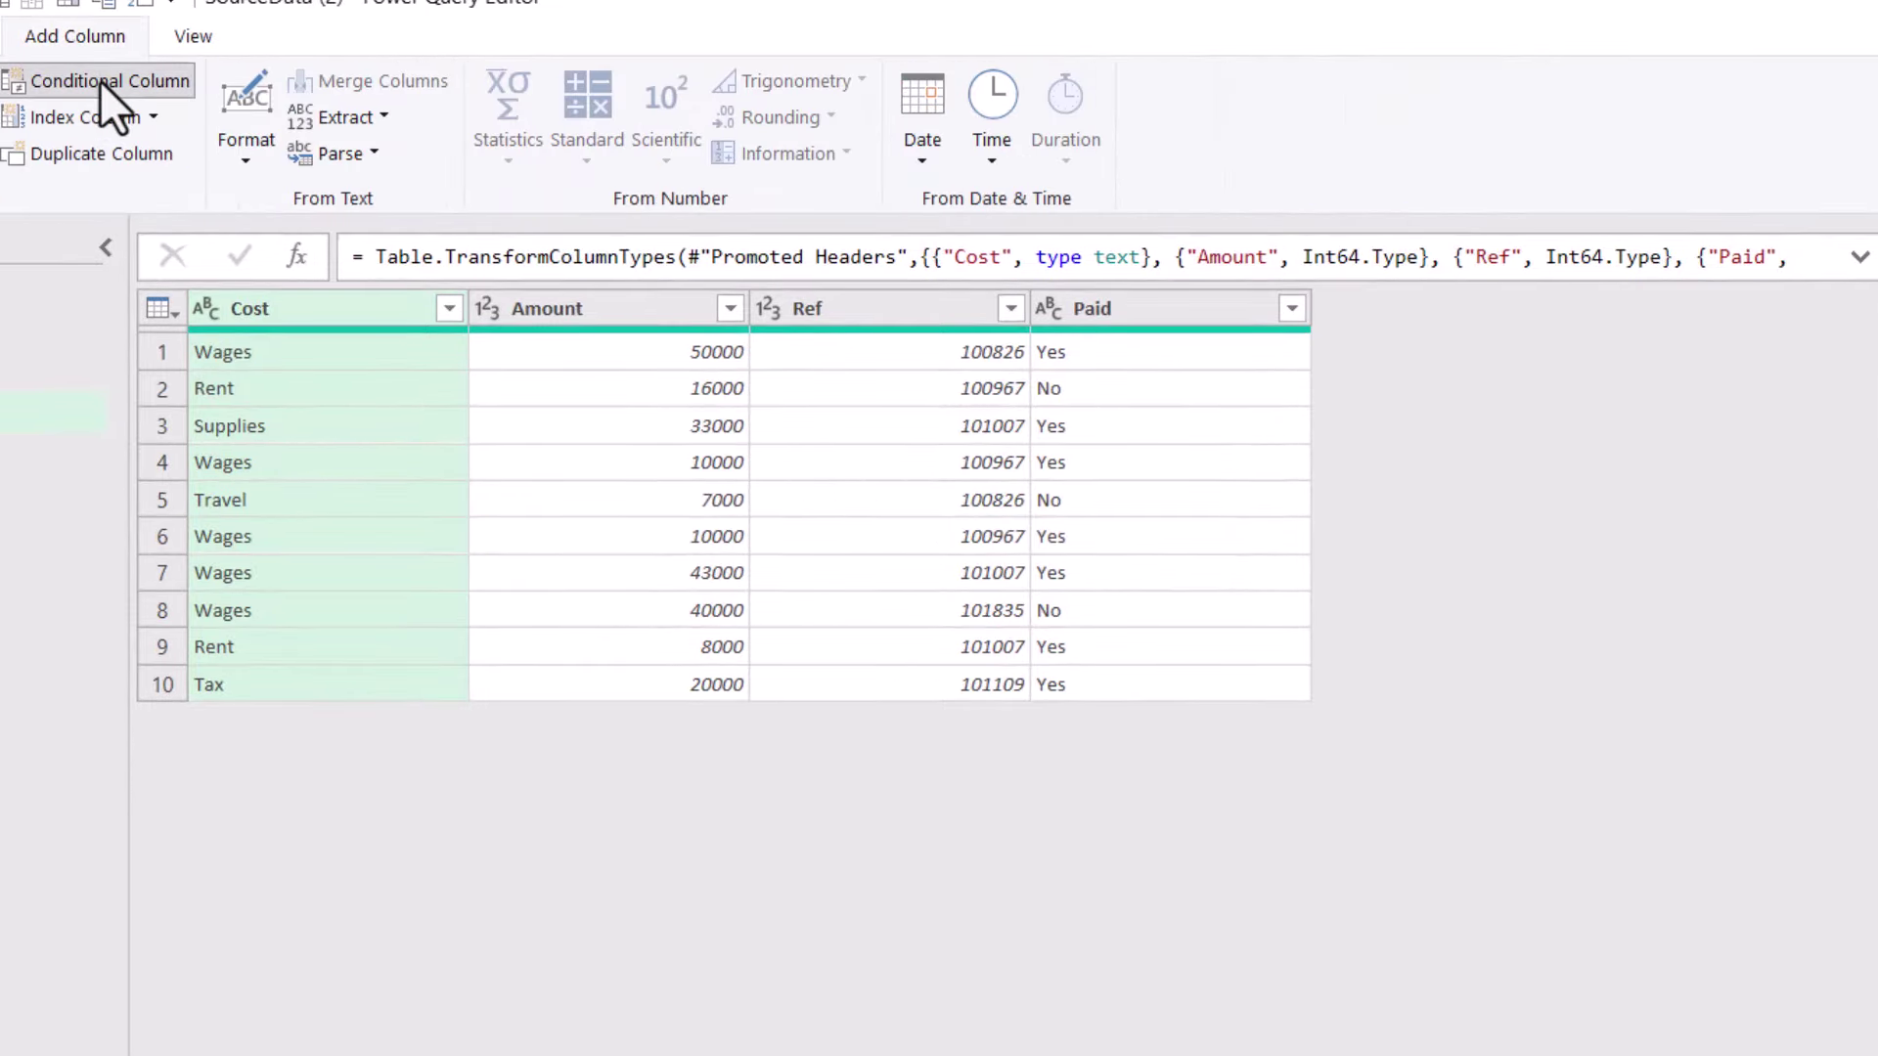
left_click(508, 720)
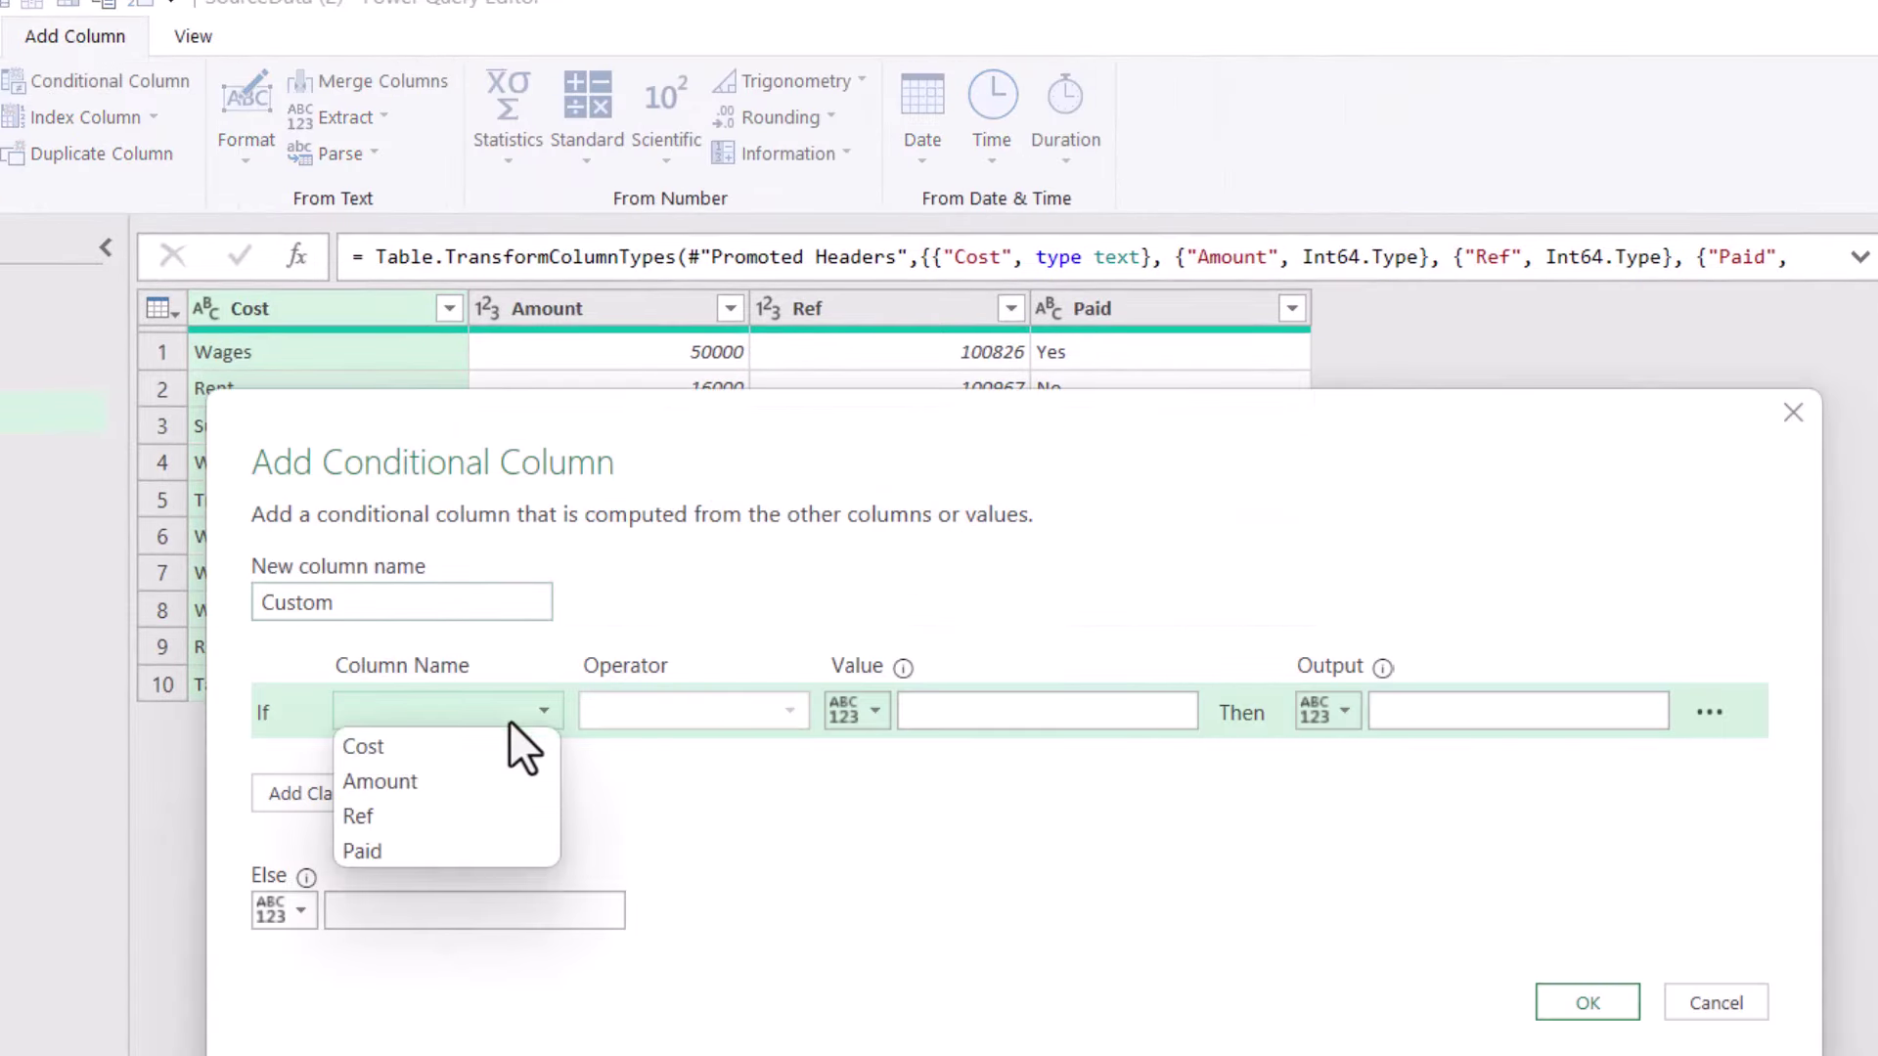
left_click(495, 748)
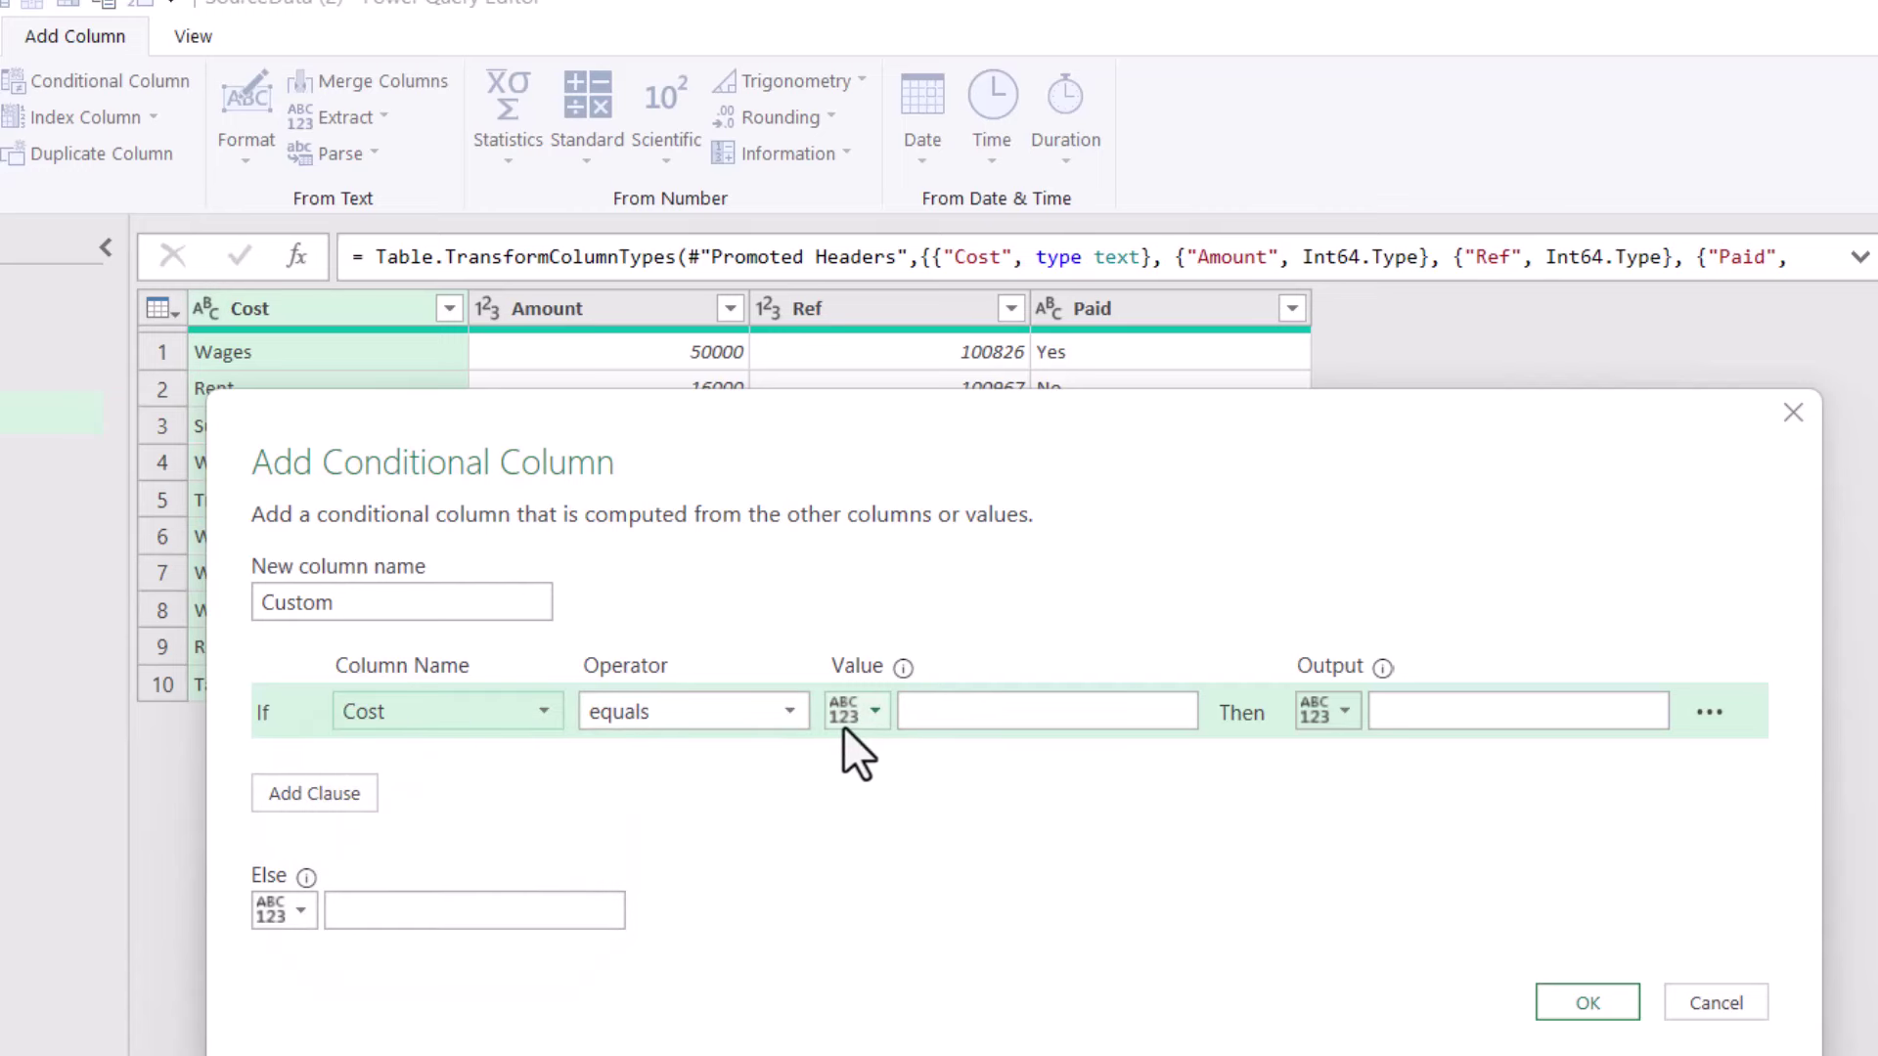
left_click(881, 716)
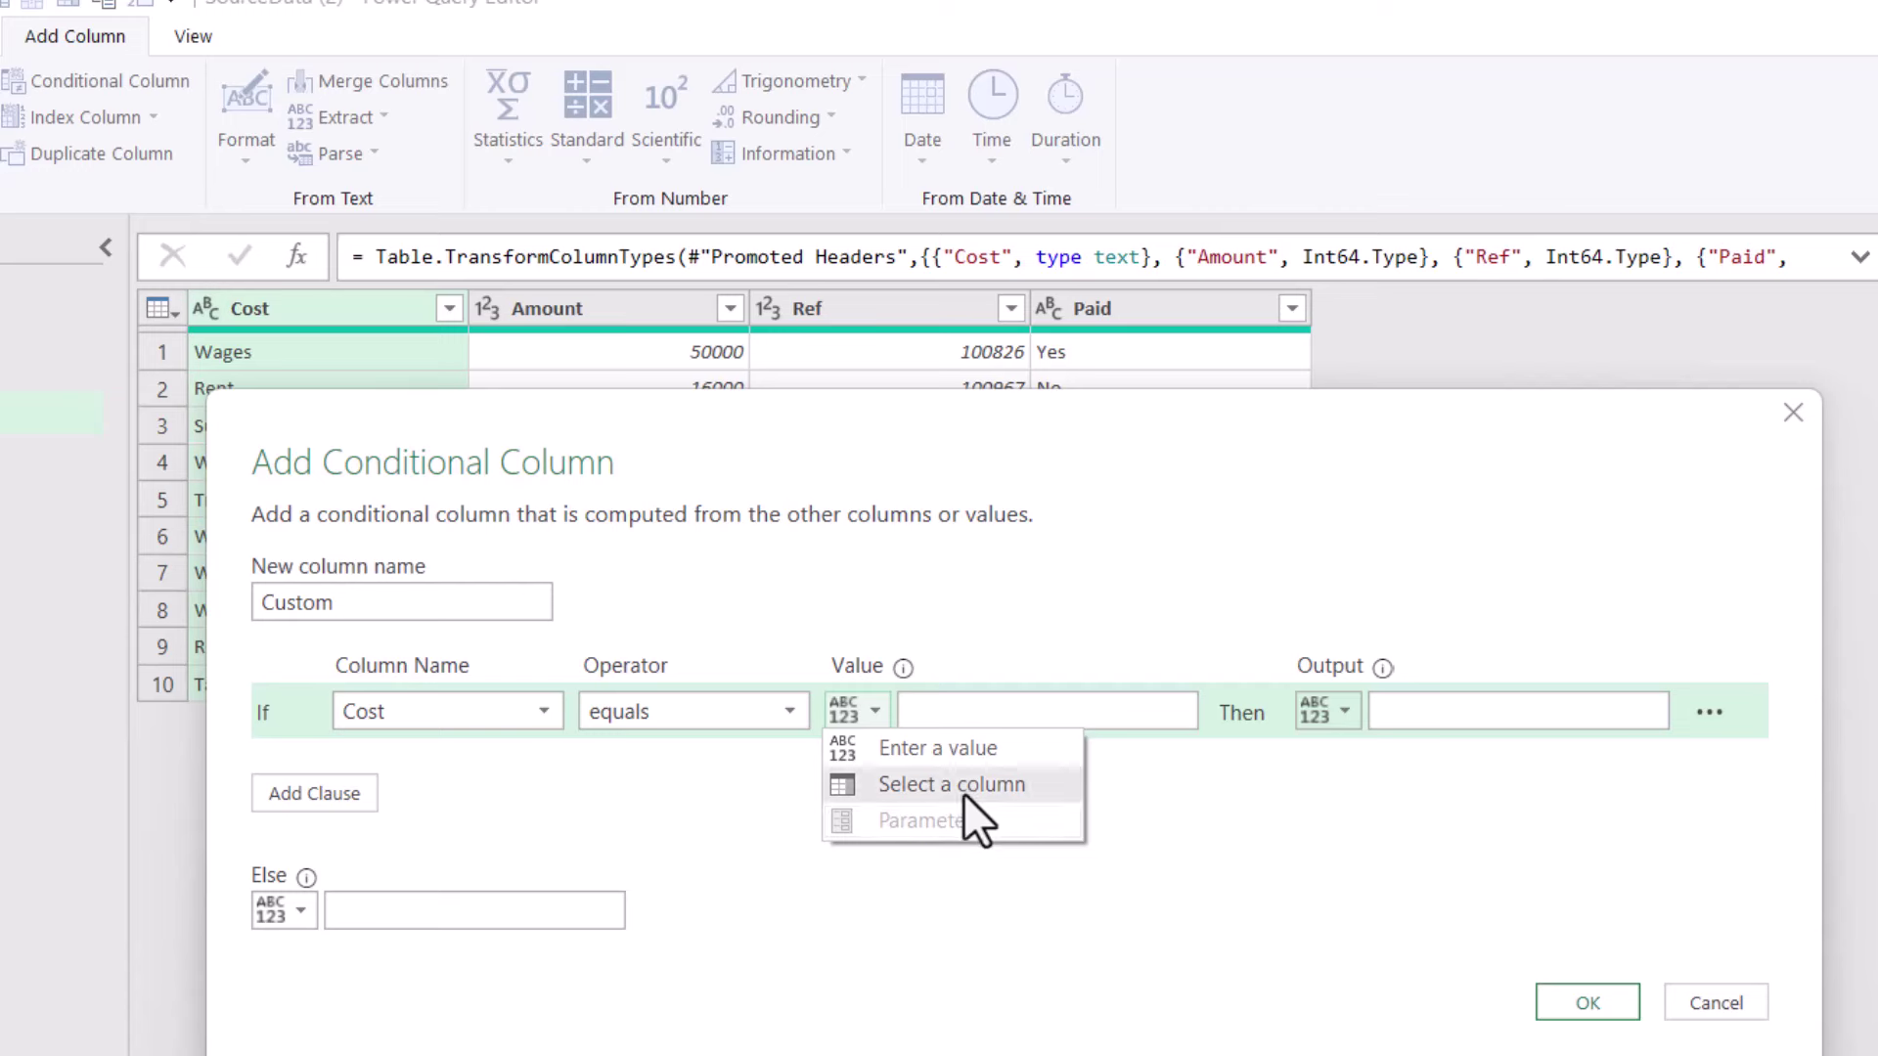
left_click(960, 713)
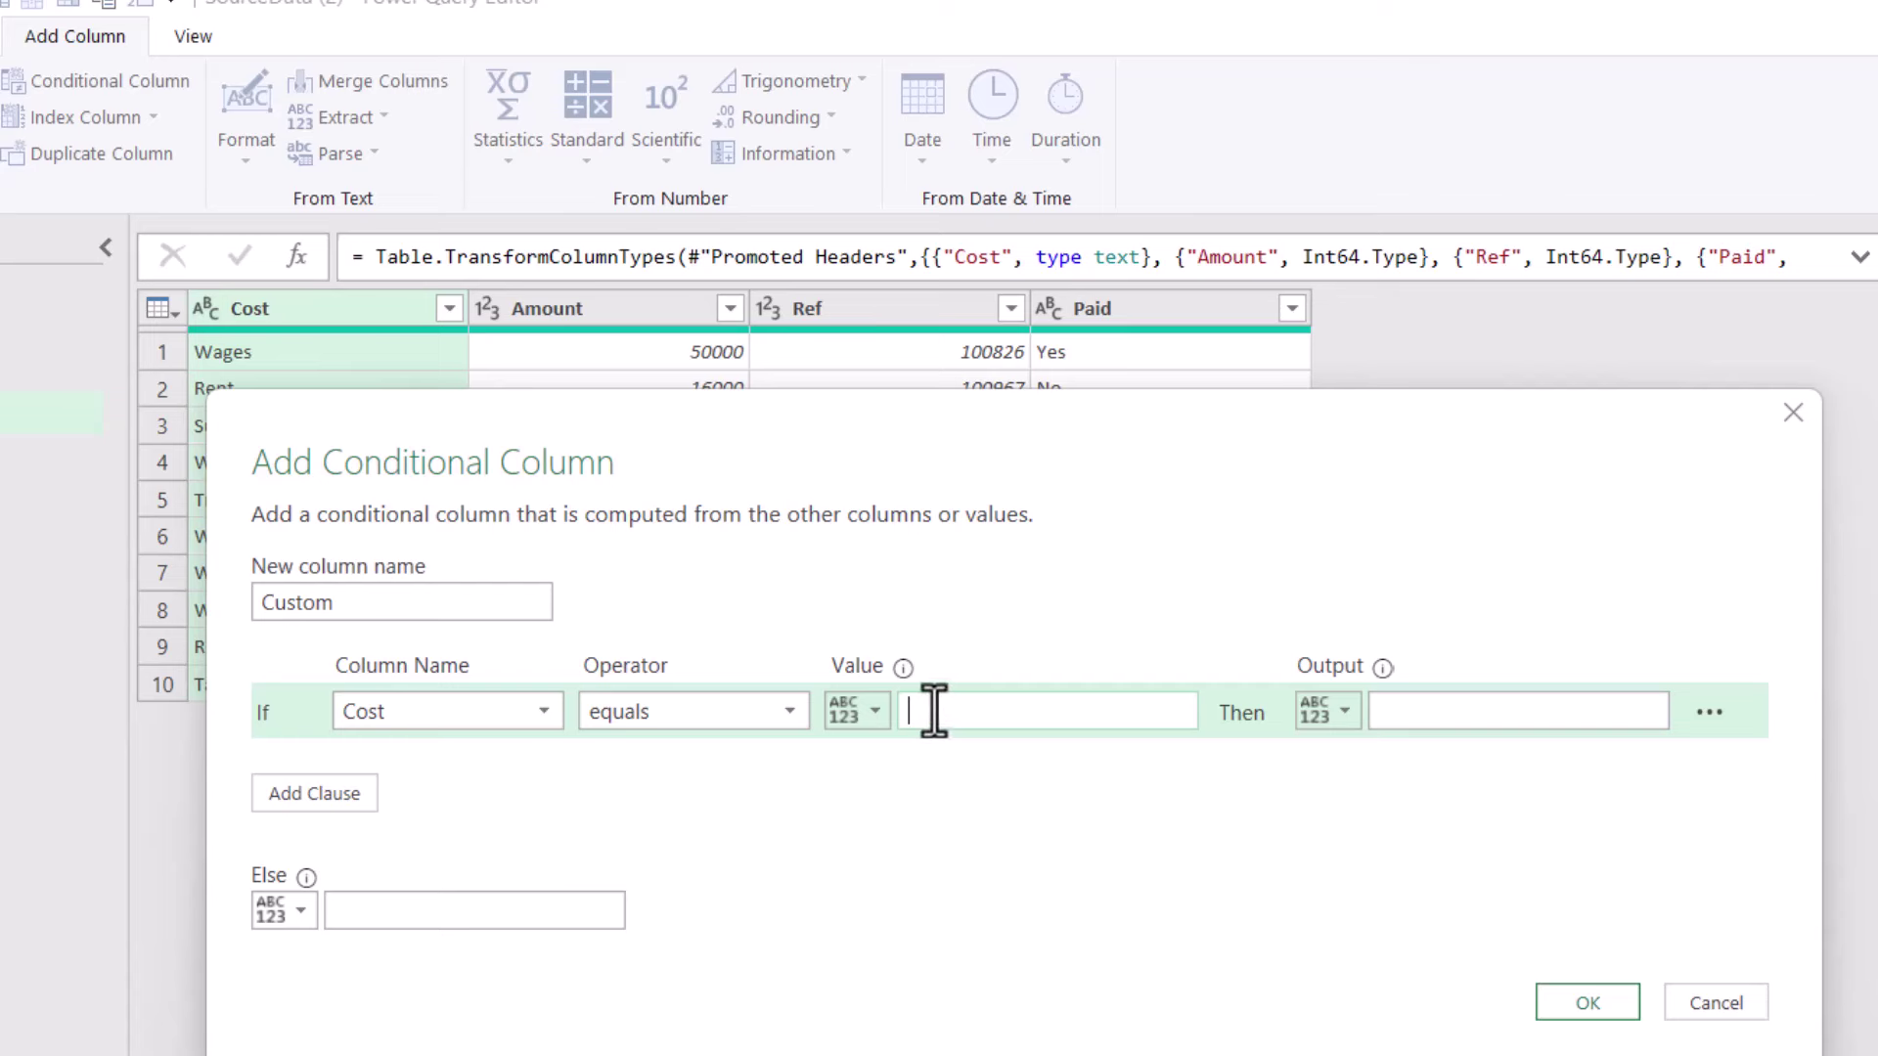
type("Rent")
double_click(925, 712)
- Set the conditional output to Check, otherwise OK, name the new column Action and create it
left_click(1412, 712)
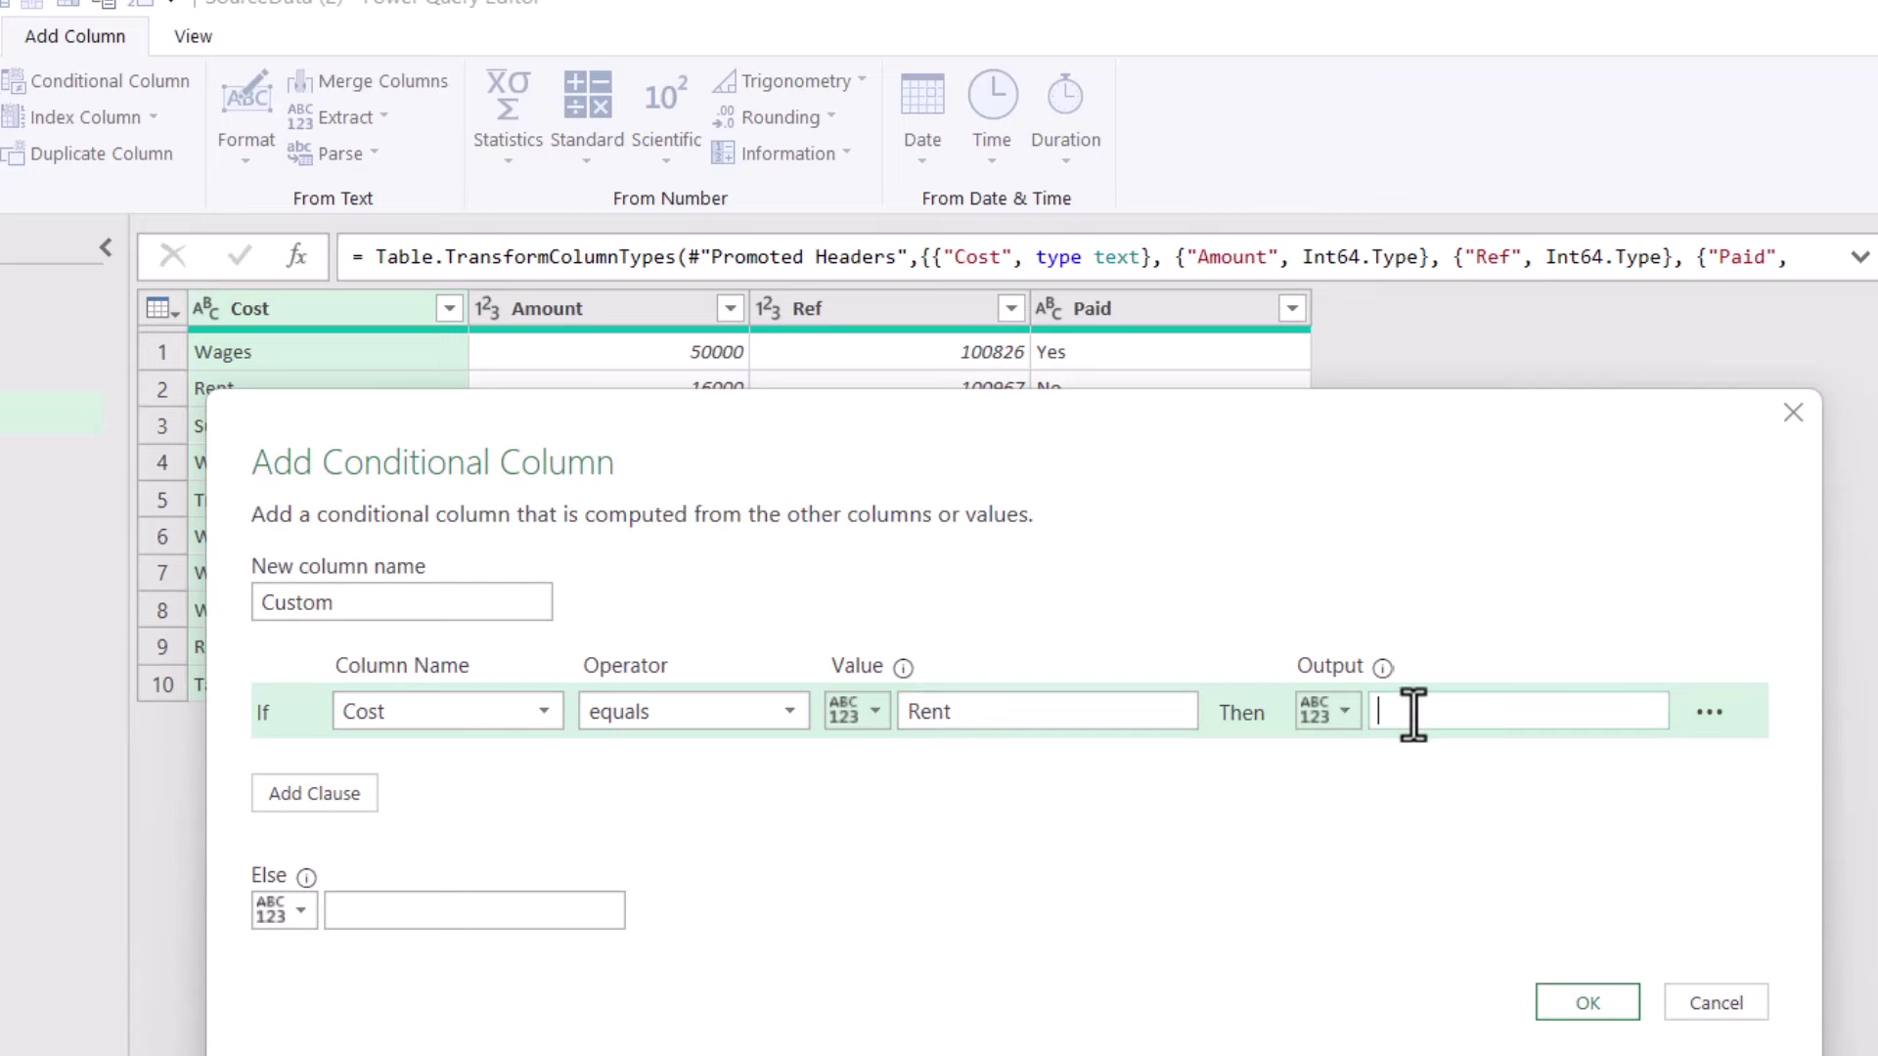
type("Check")
left_click(562, 898)
type("OK")
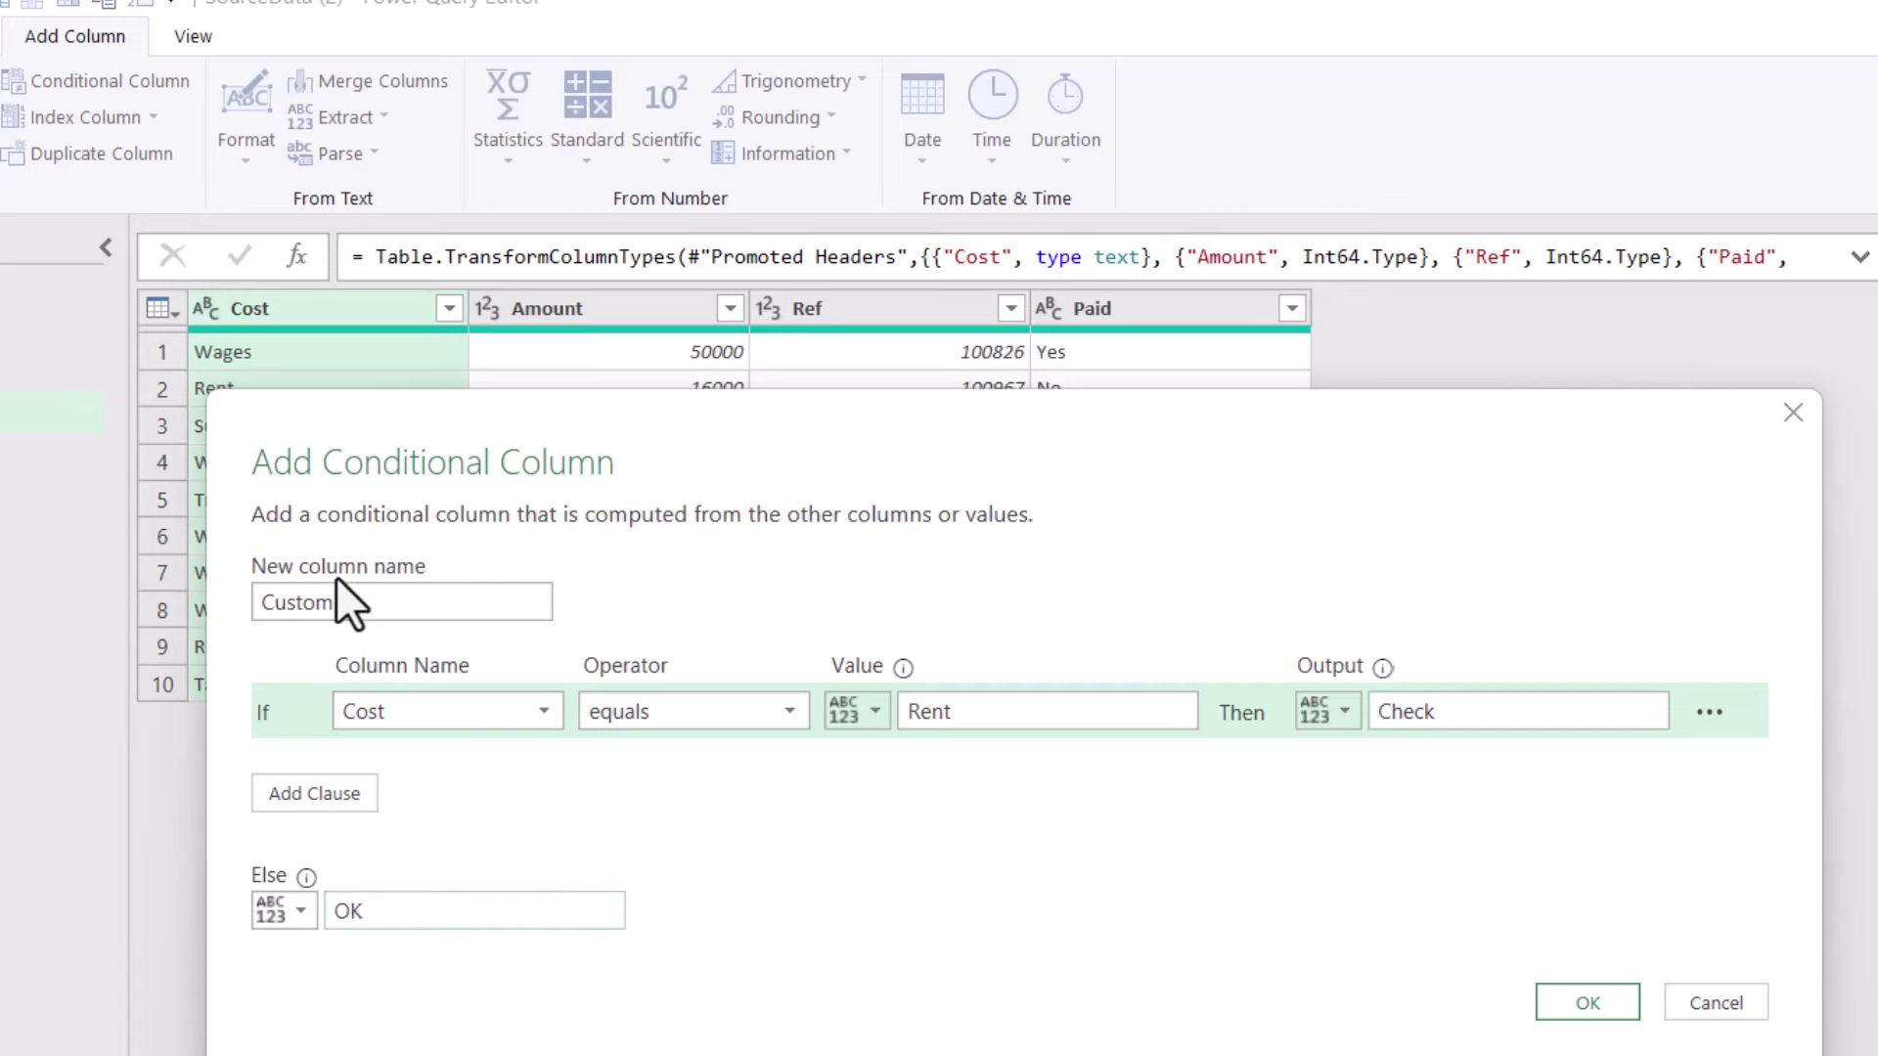
double_click(302, 599)
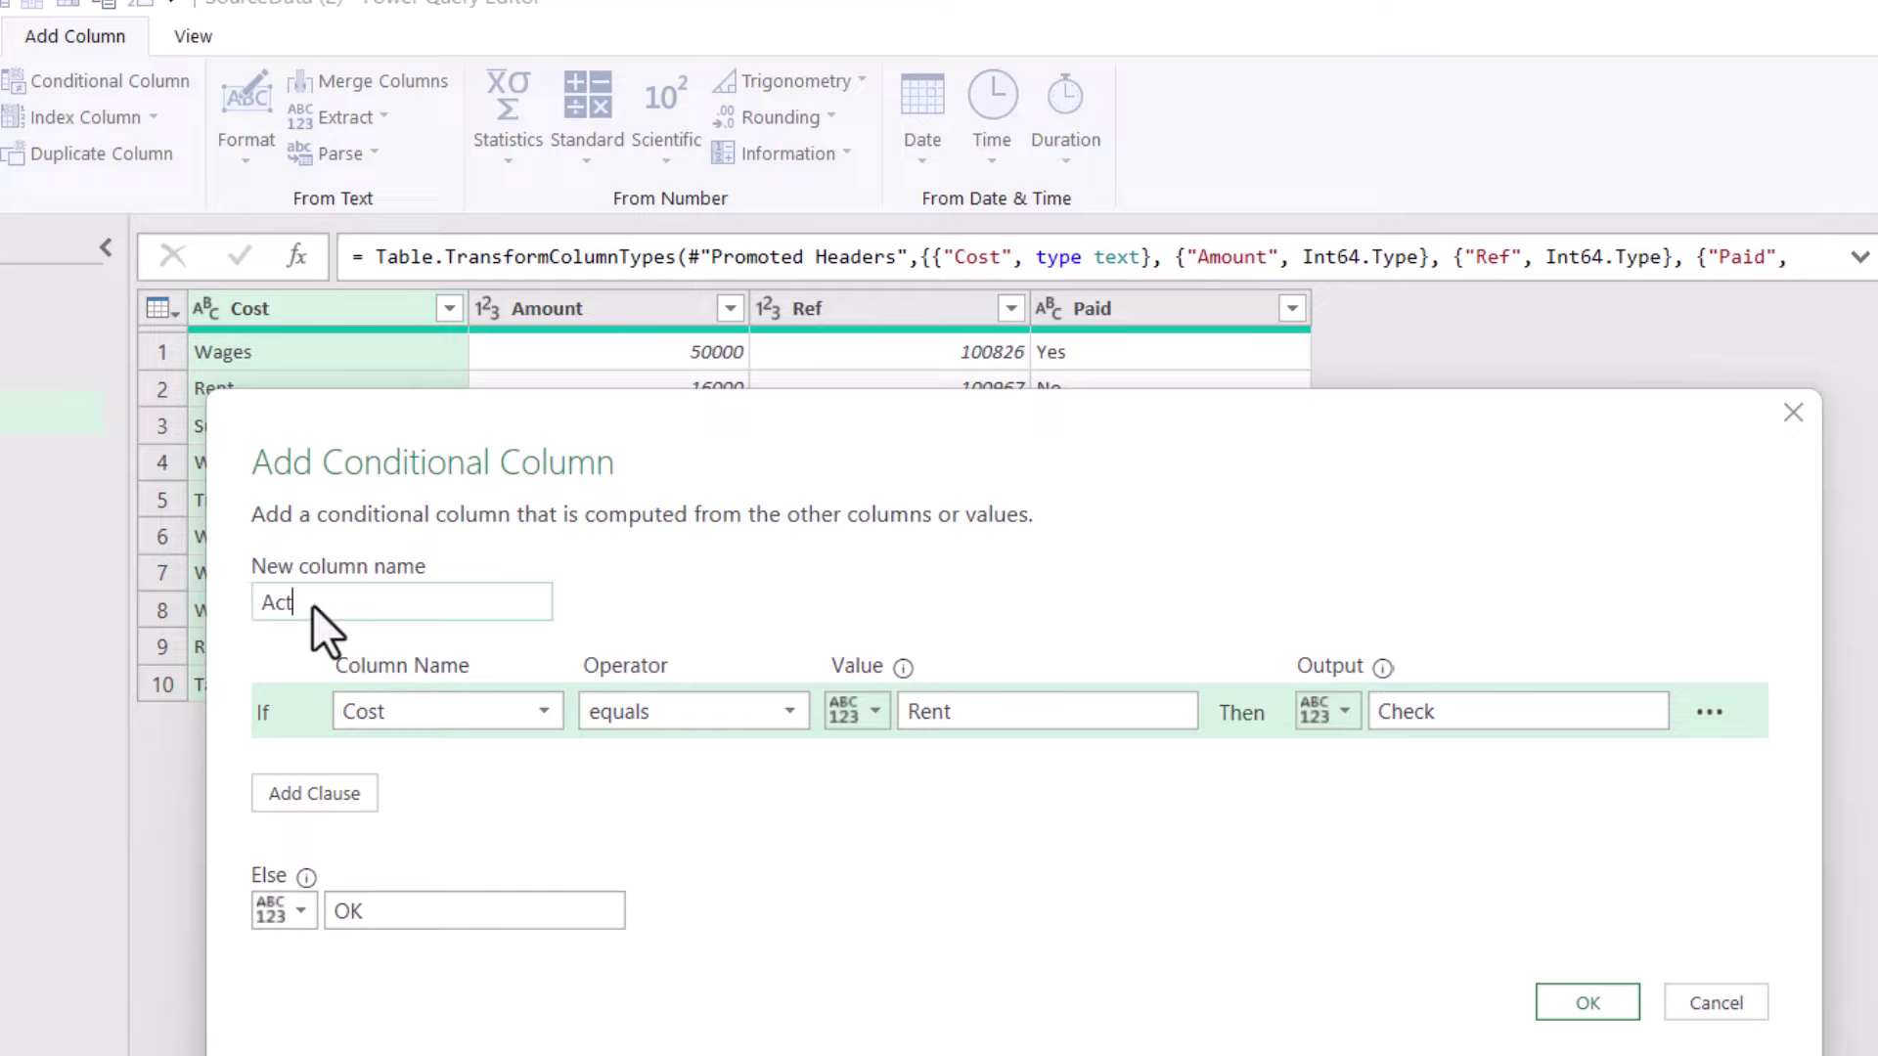
left_click(1559, 1007)
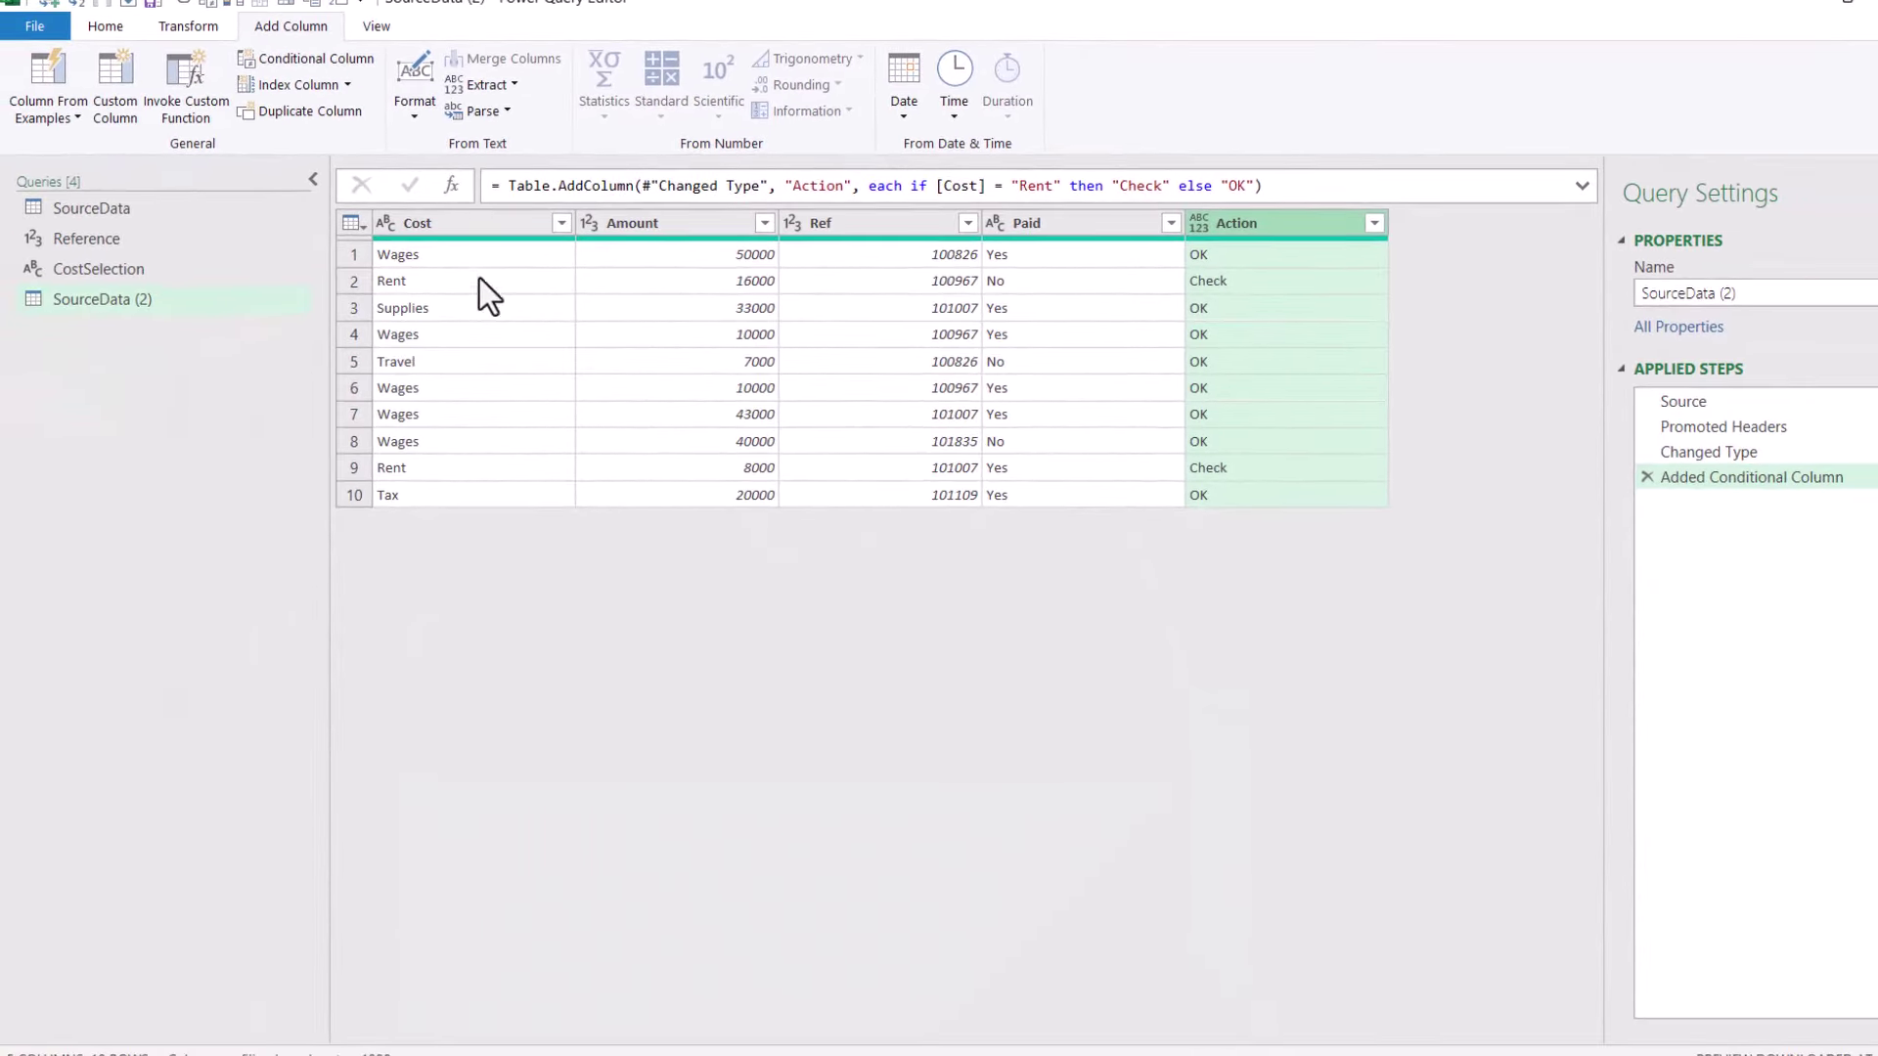
- Replace the fixed "Rent" in the Action column's formula with a reference to the CostSelection query
left_click(1191, 469)
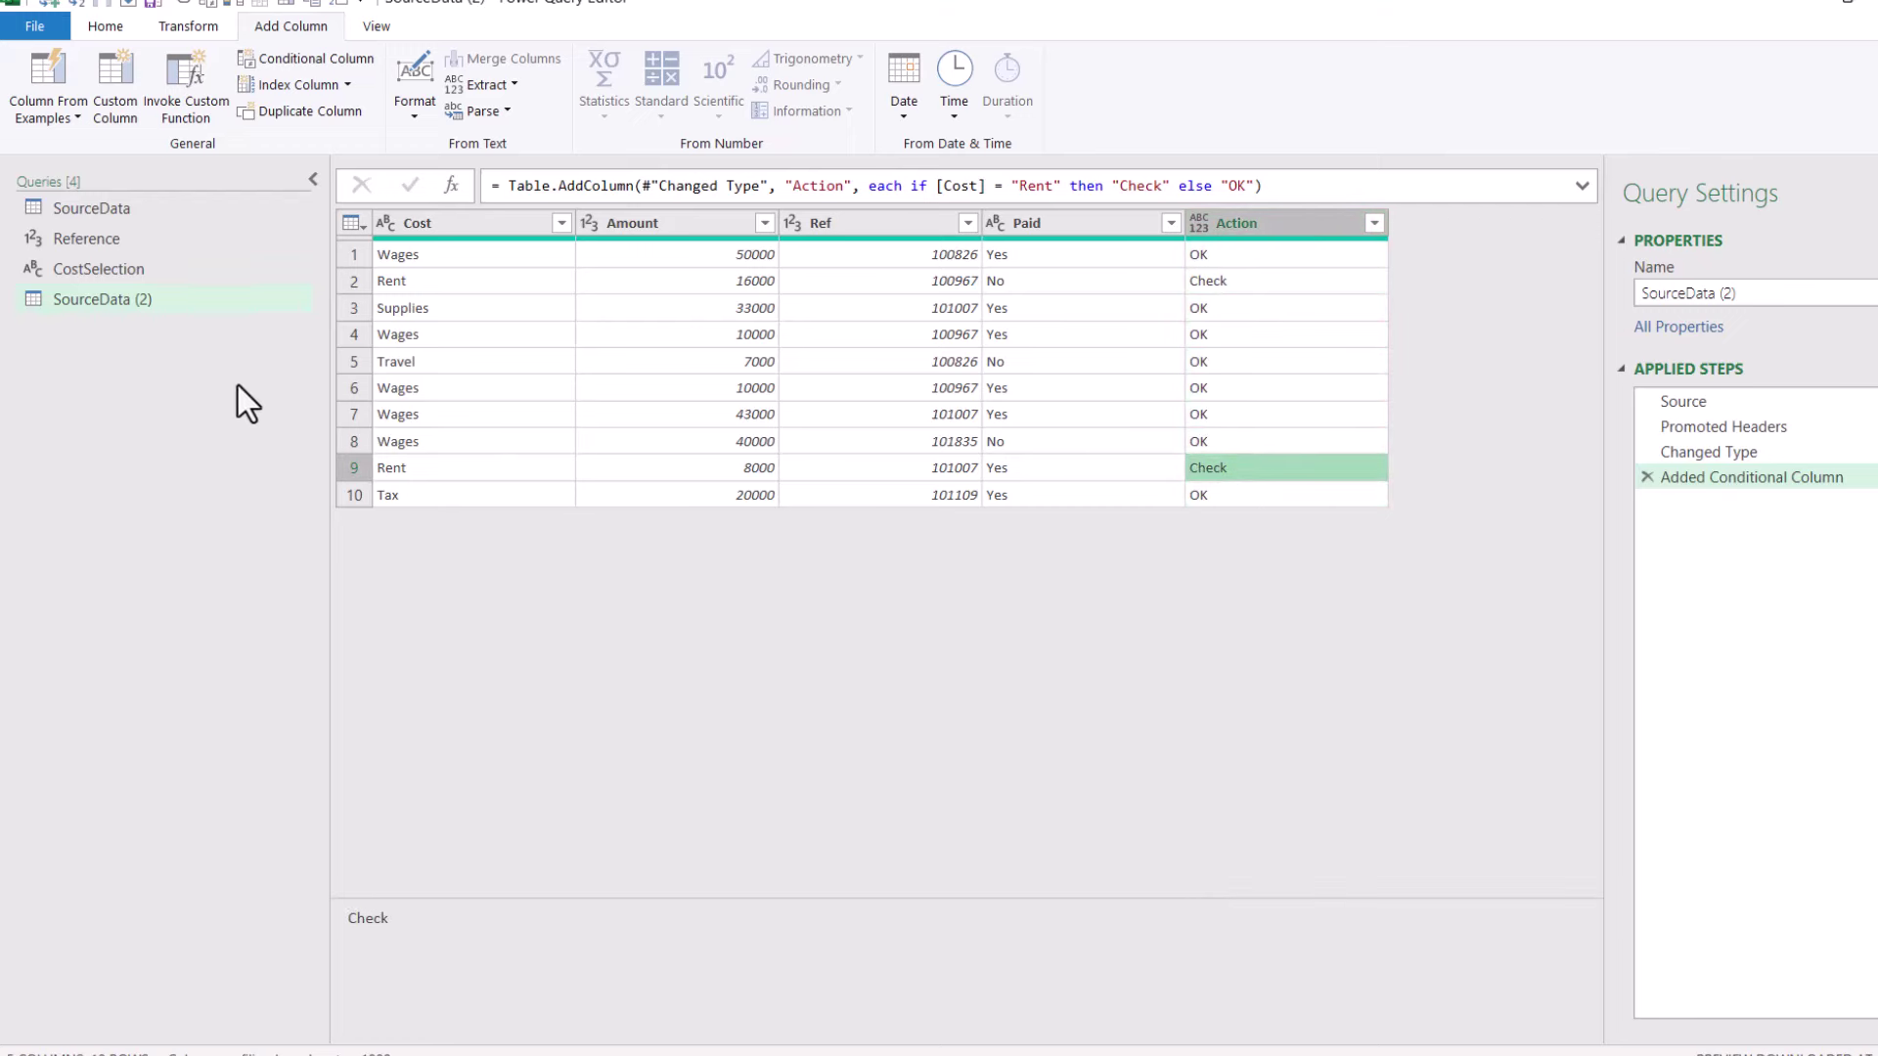
left_click(132, 270)
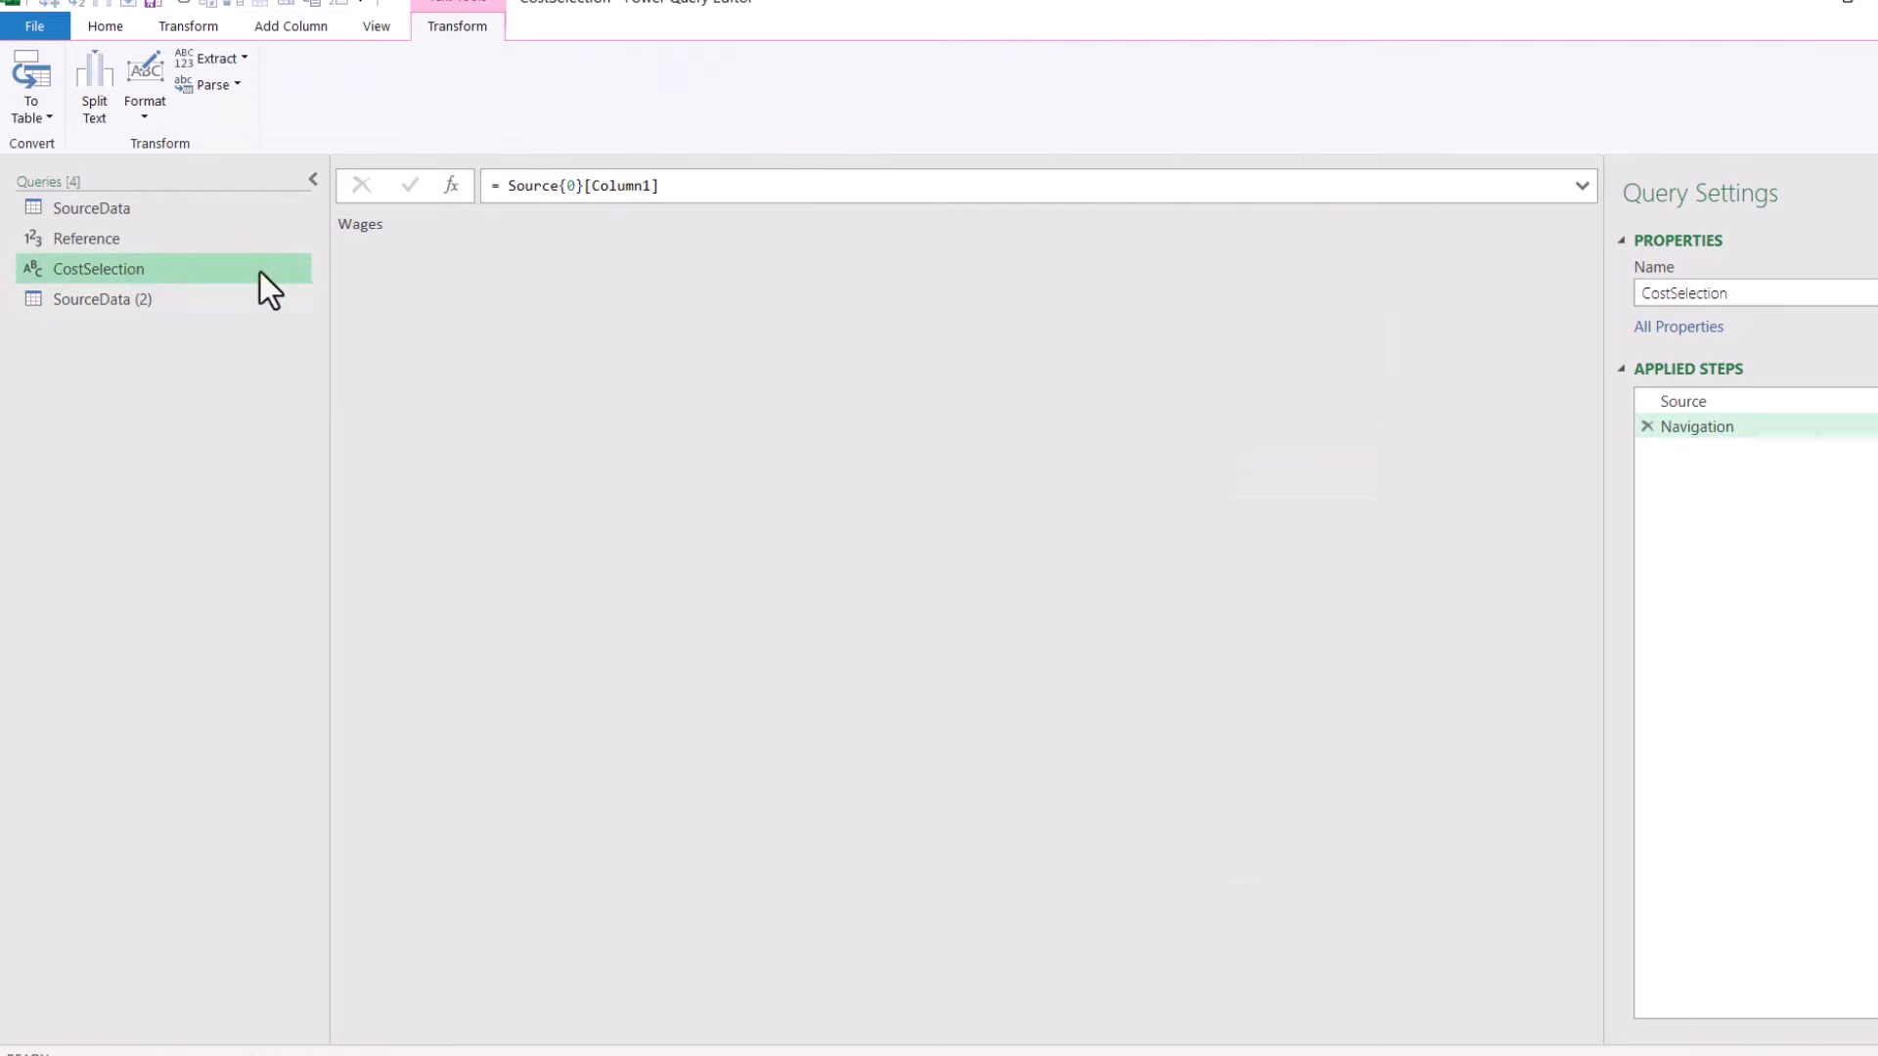
left_click(164, 299)
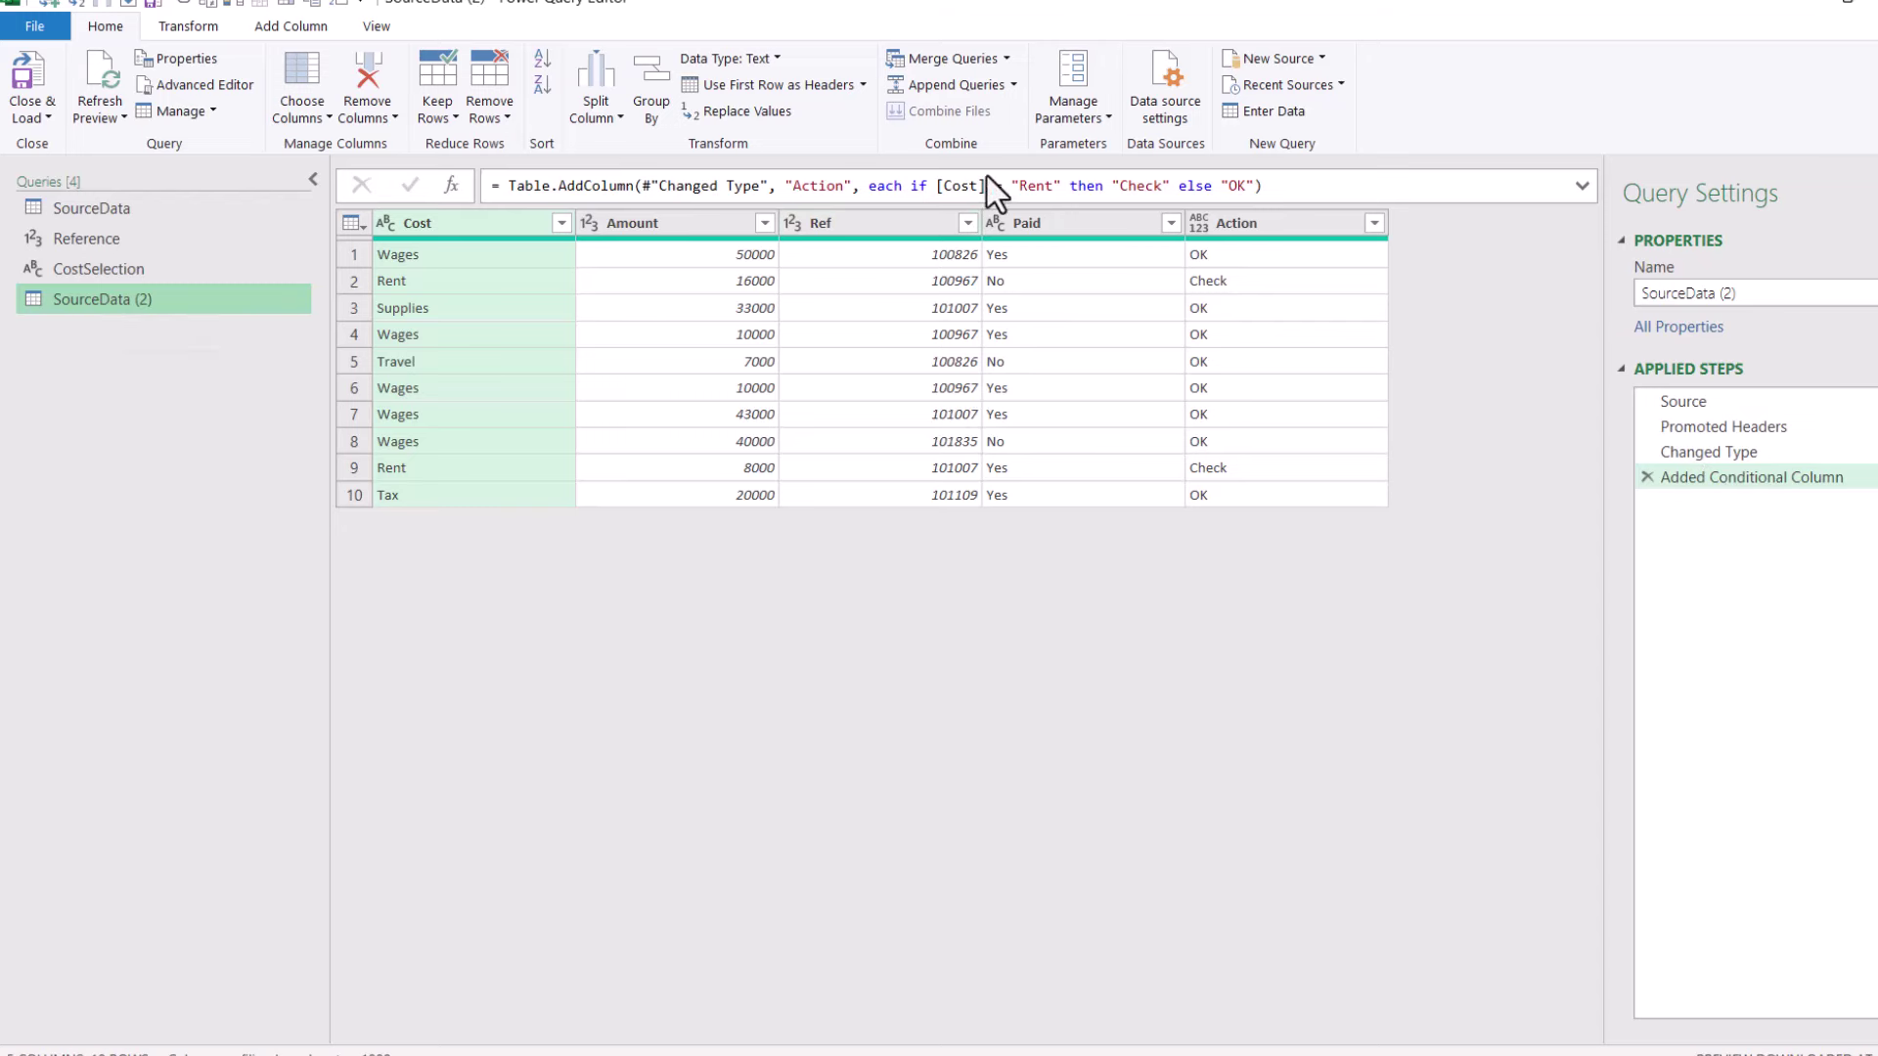
left_click_drag(1006, 185, 1061, 187)
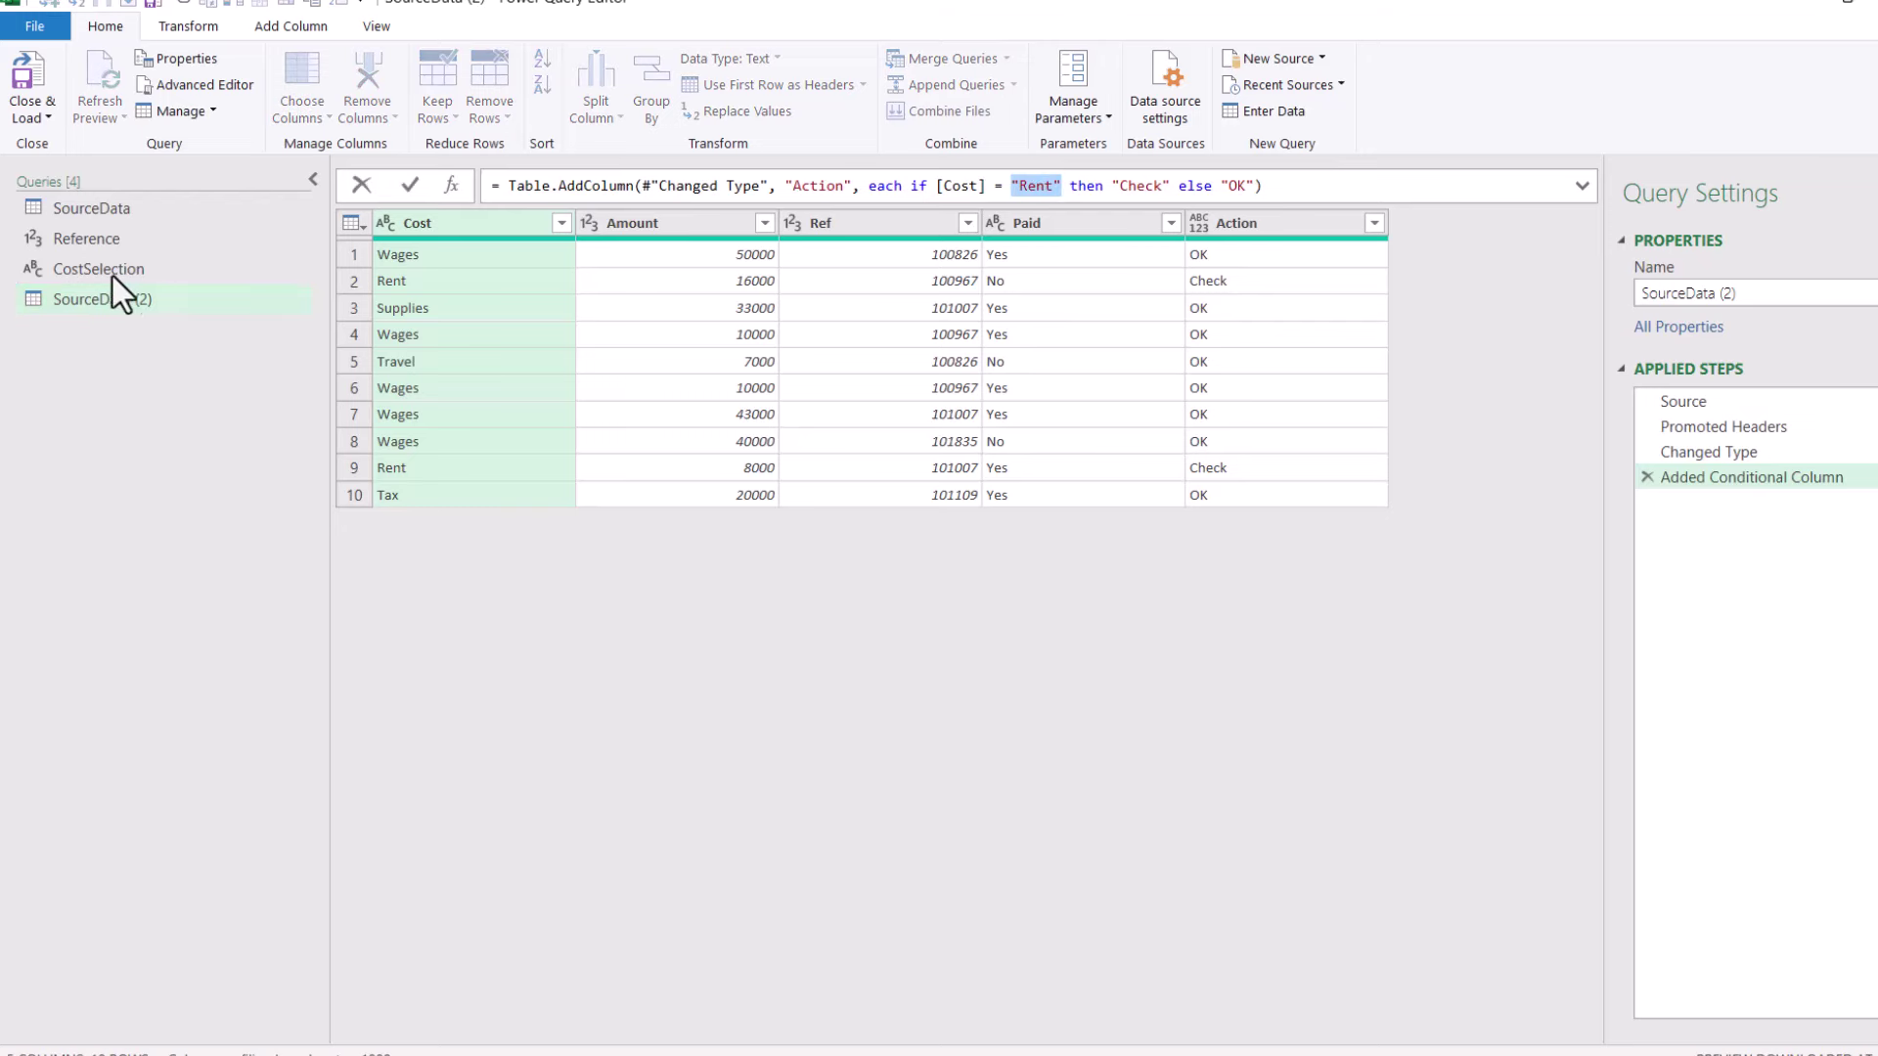
type("Cost")
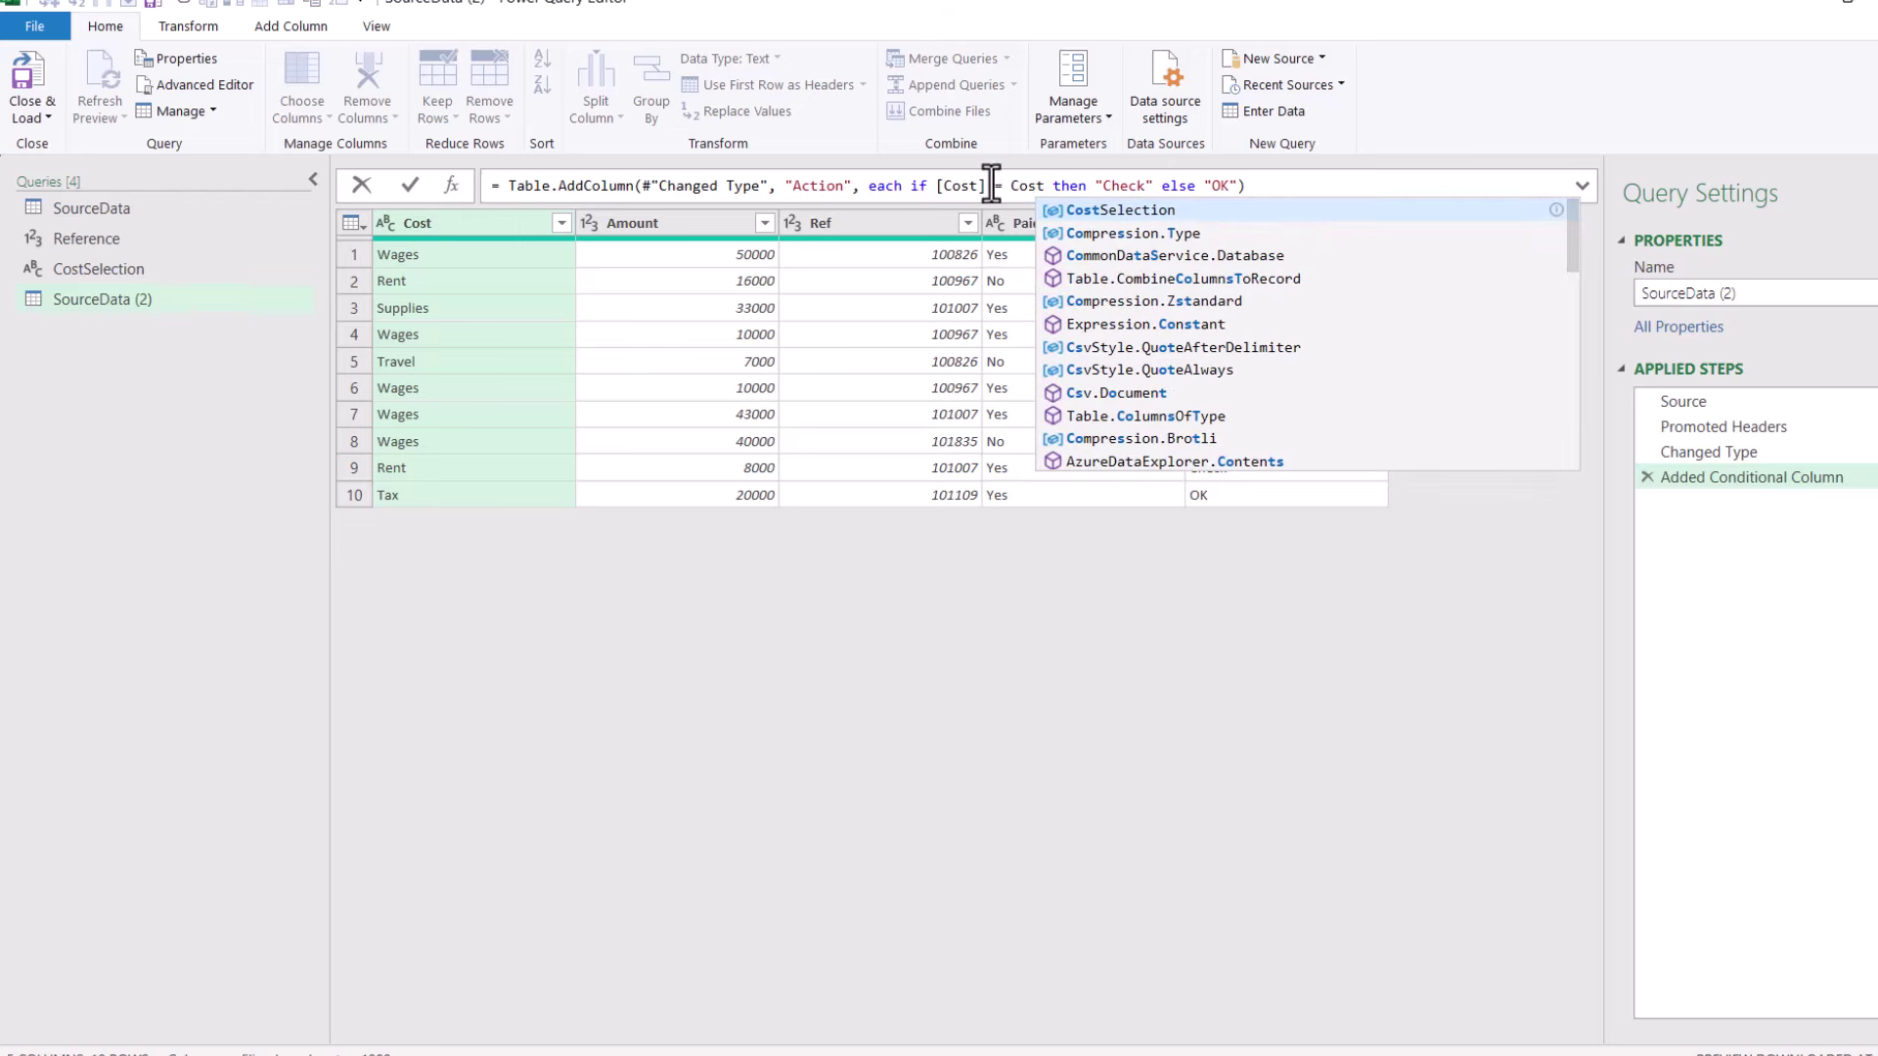
left_click(1167, 227)
key("Return")
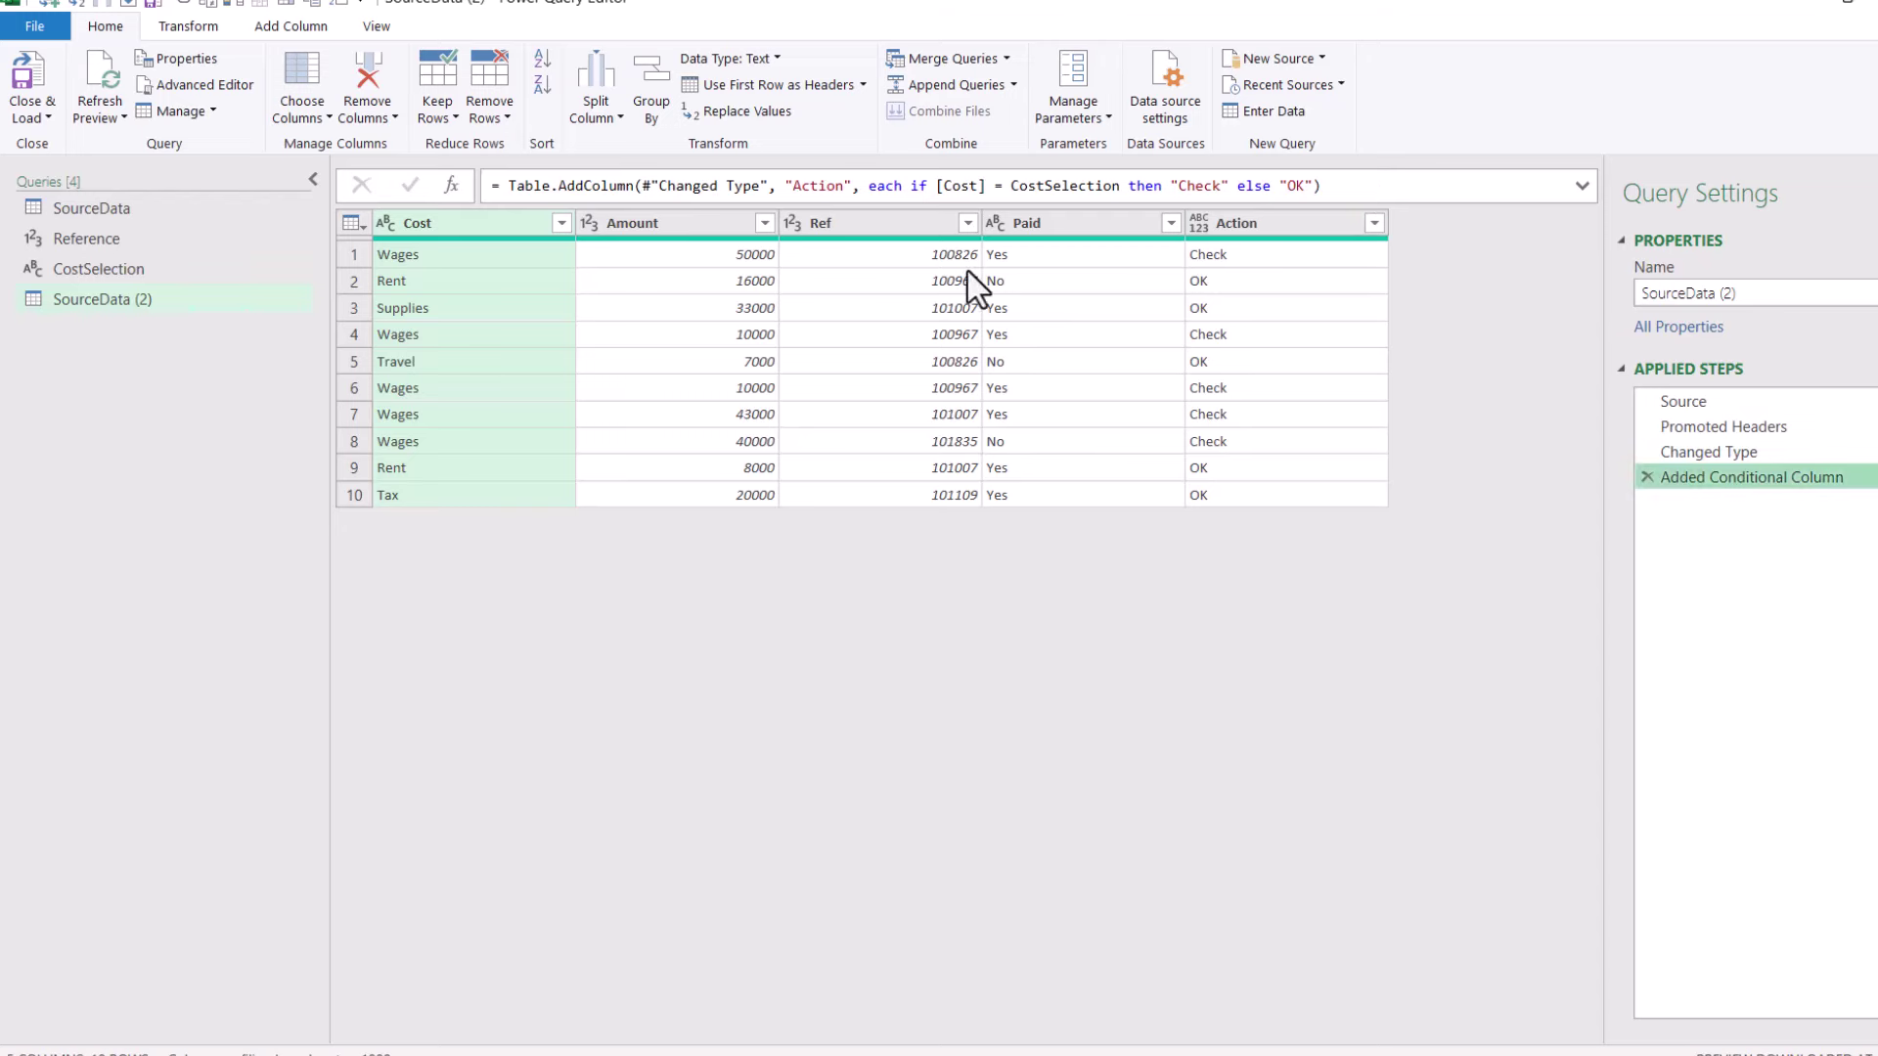
- Compare the CostSelection value with the Action column in SourceData (2), and load the queries into the workbook
left_click(101, 271)
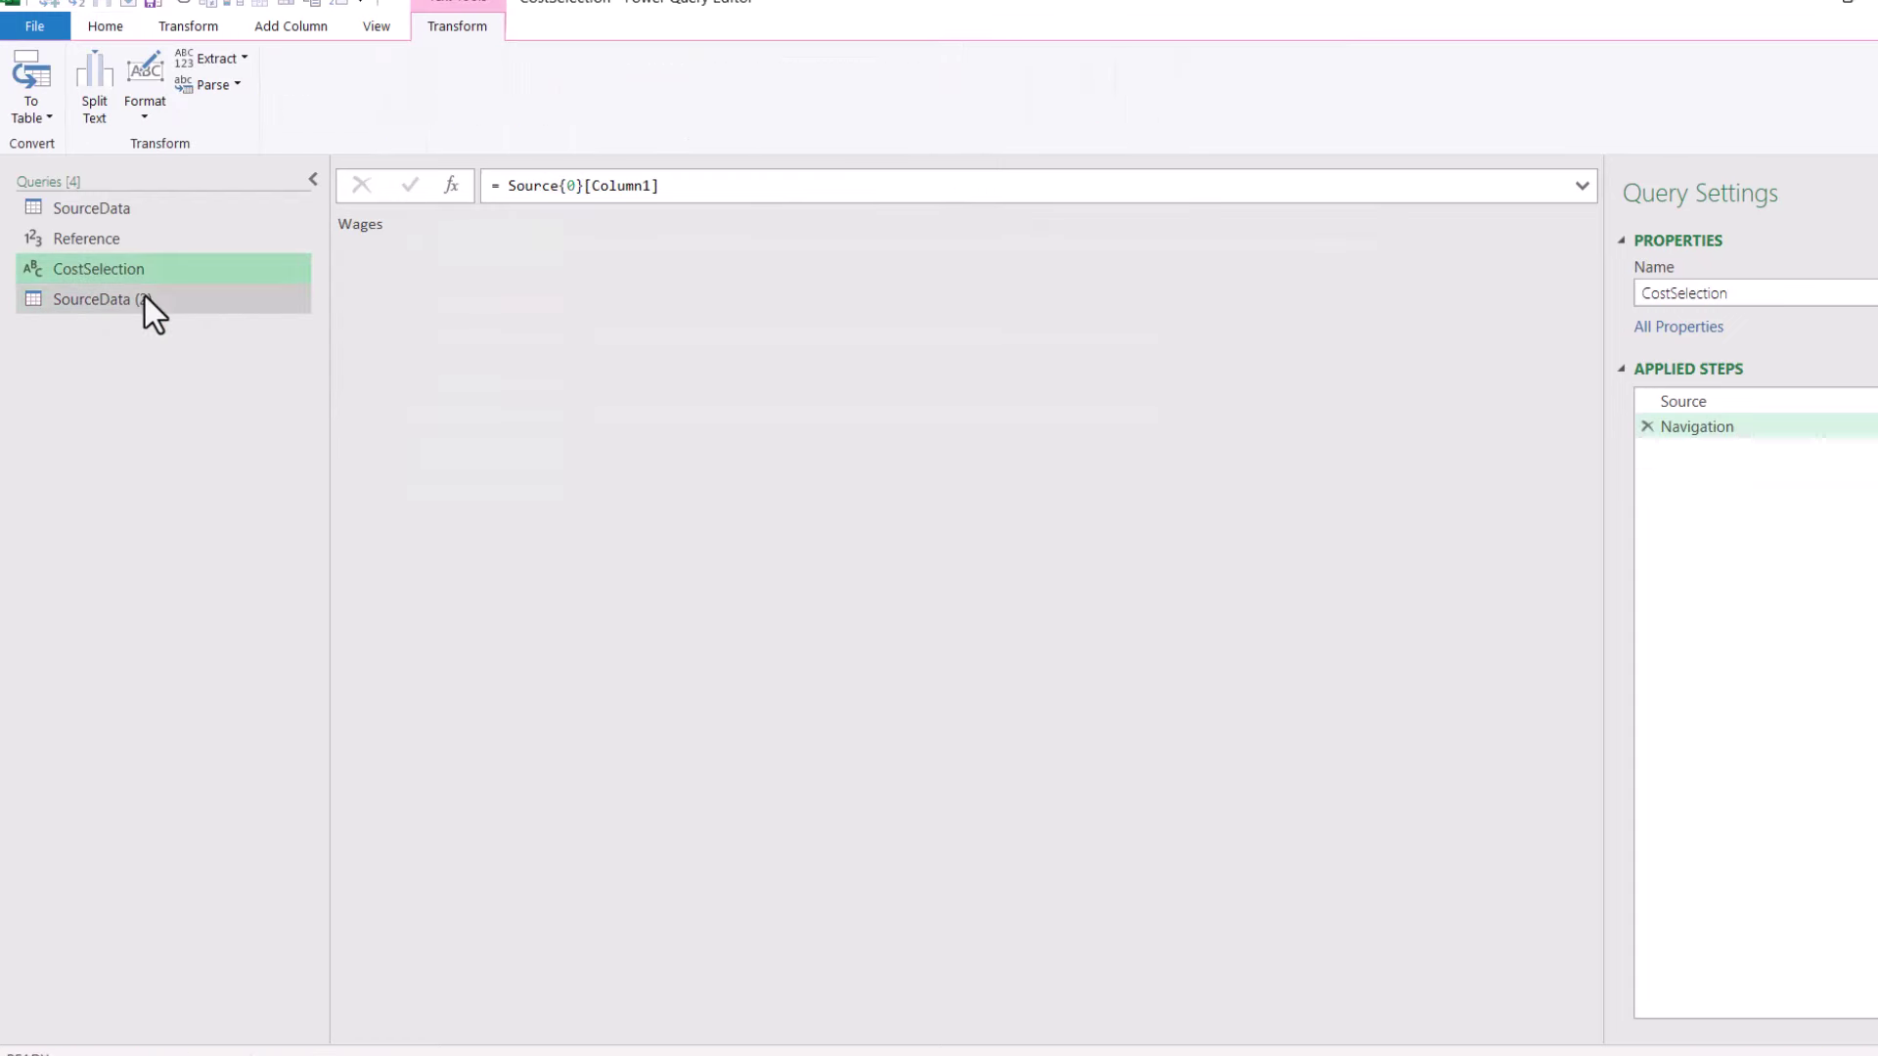
left_click(145, 298)
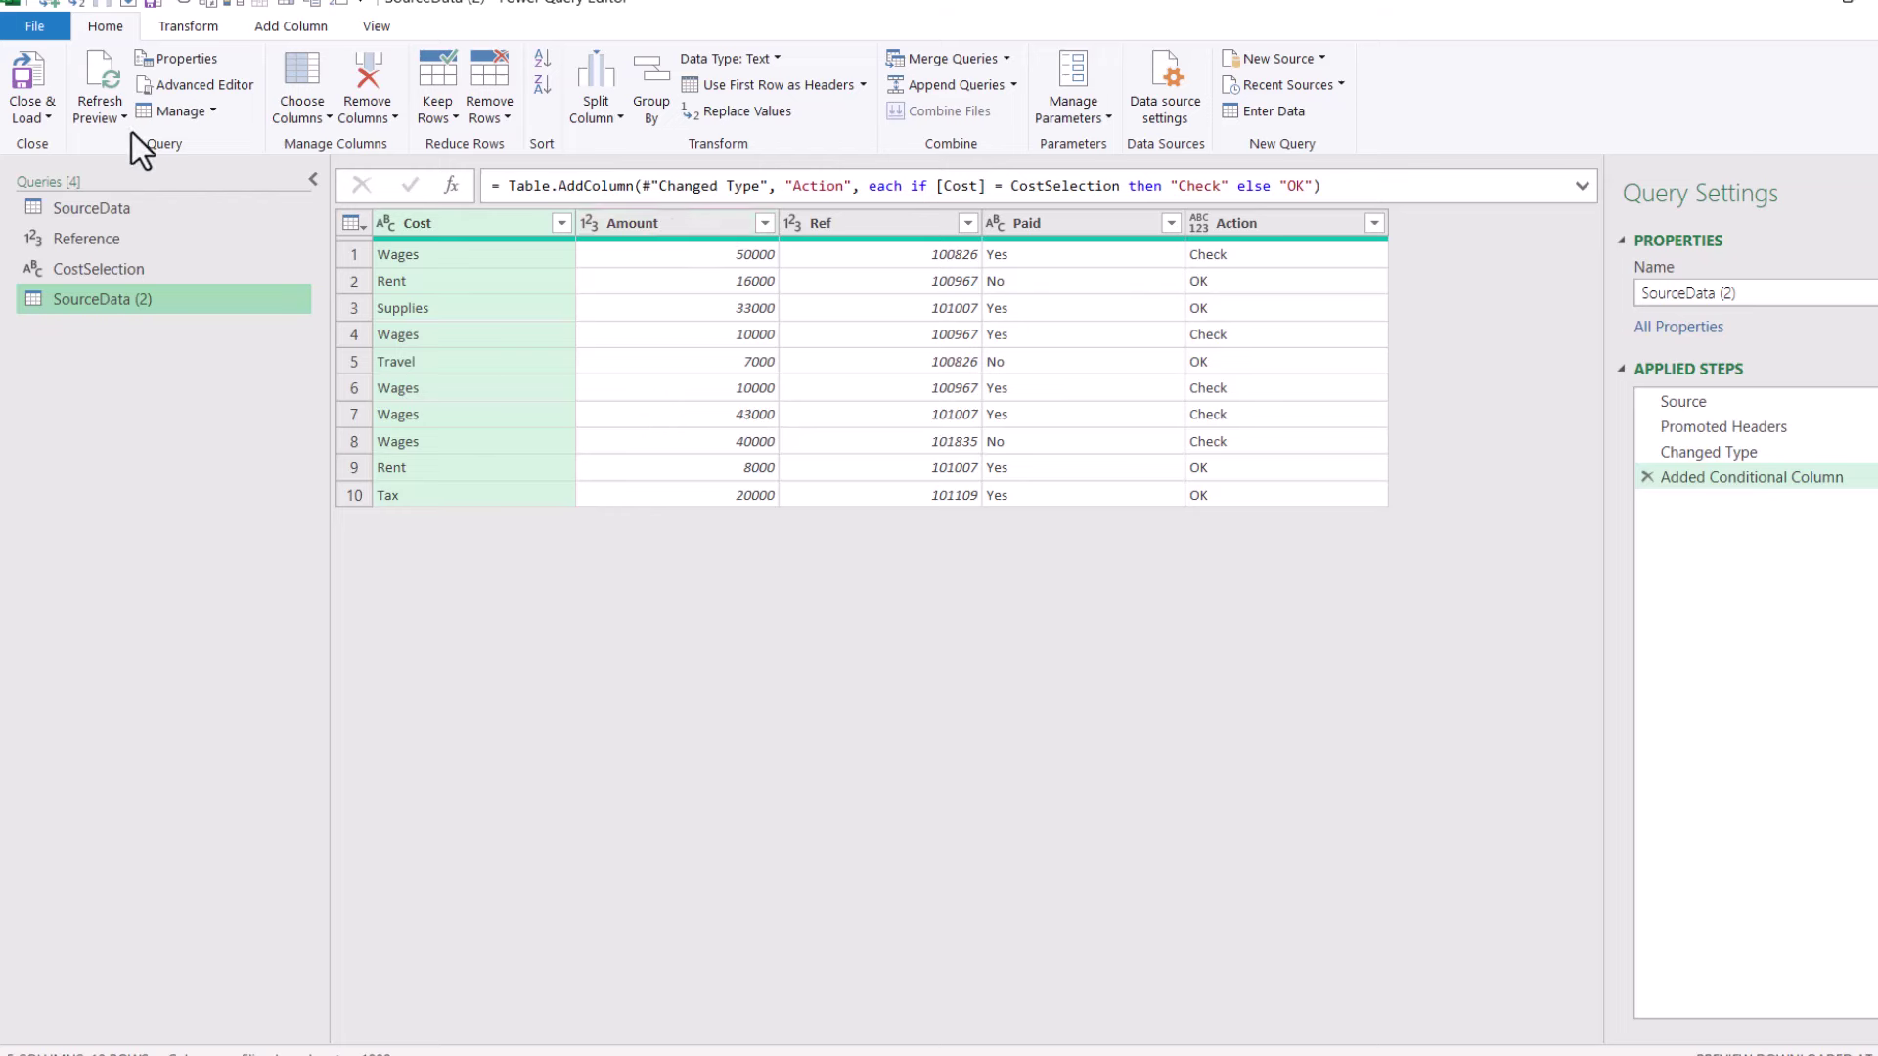
left_click(29, 73)
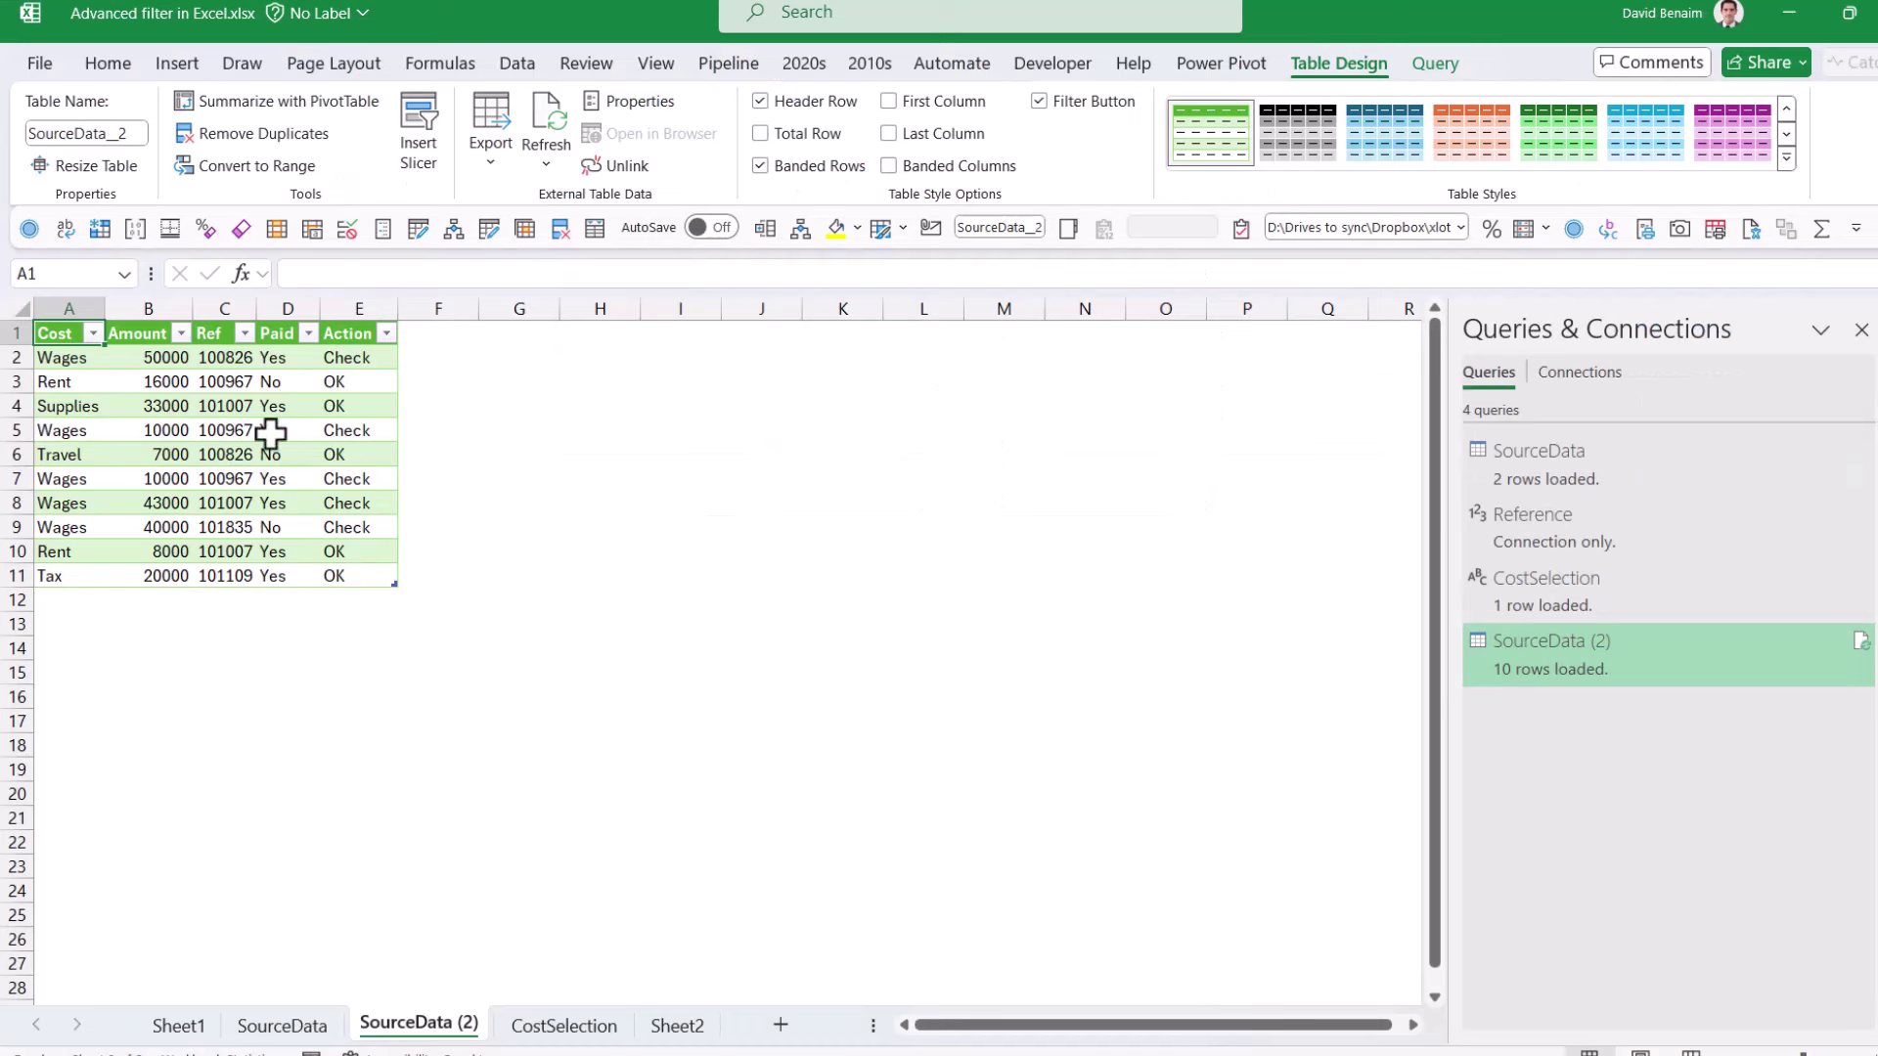
- Name the folder path cell F12 on Sheet2 Folderpath and bring it into Power Query
key("ctrl+Page_Down")
key("ctrl+Page_Down")
left_click(377, 600)
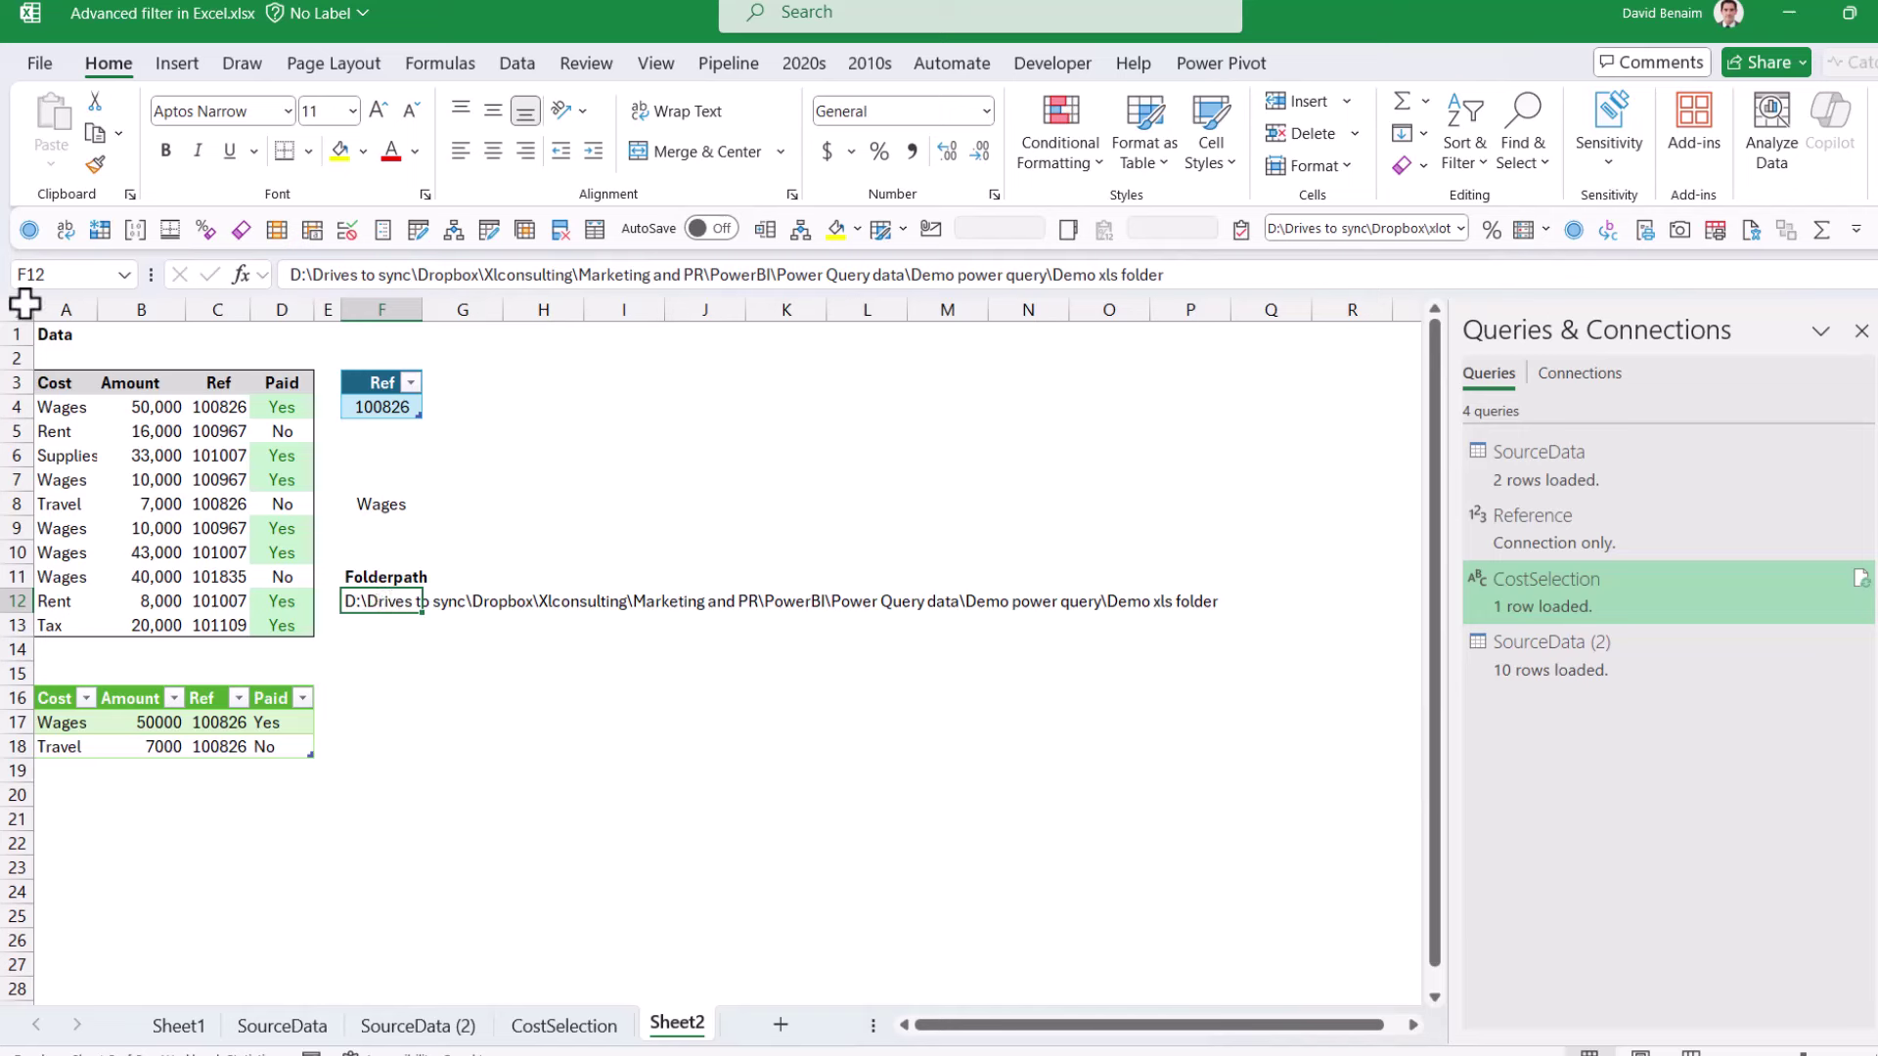
left_click(91, 276)
type("Fol")
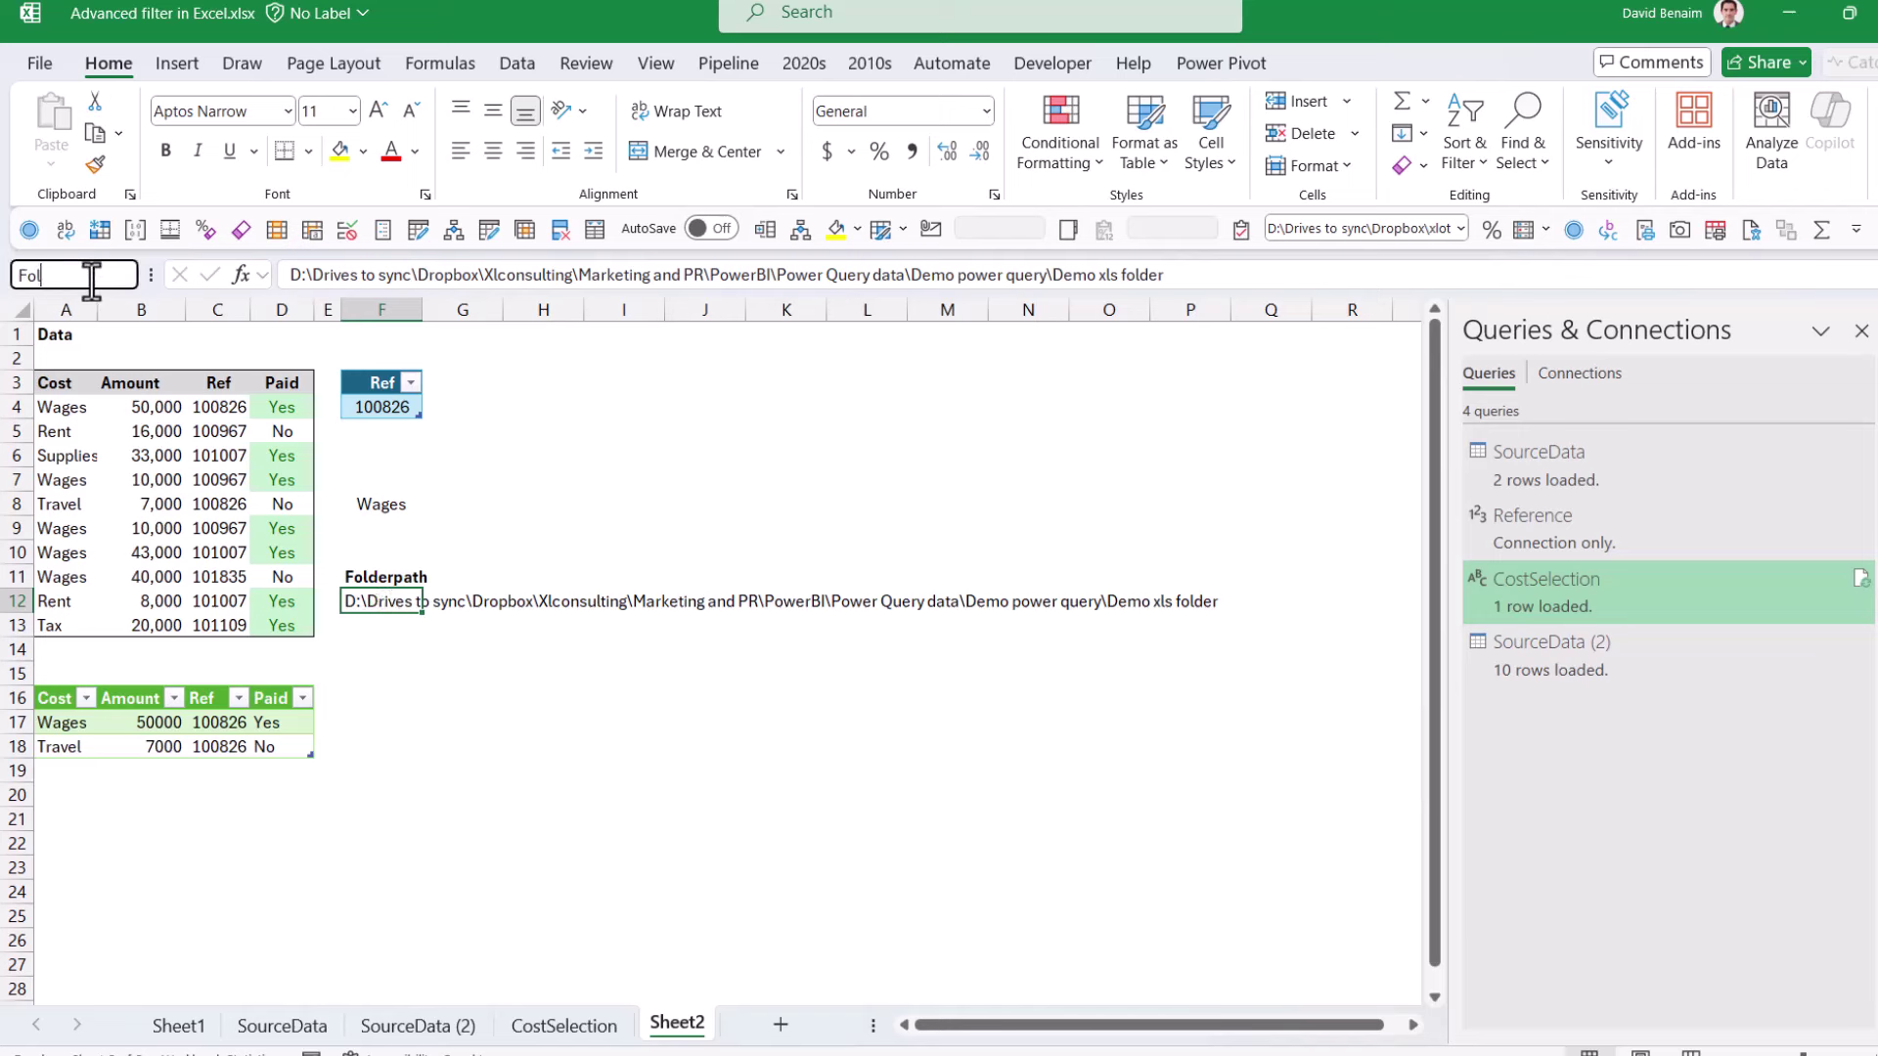
type("derpath")
key("Return")
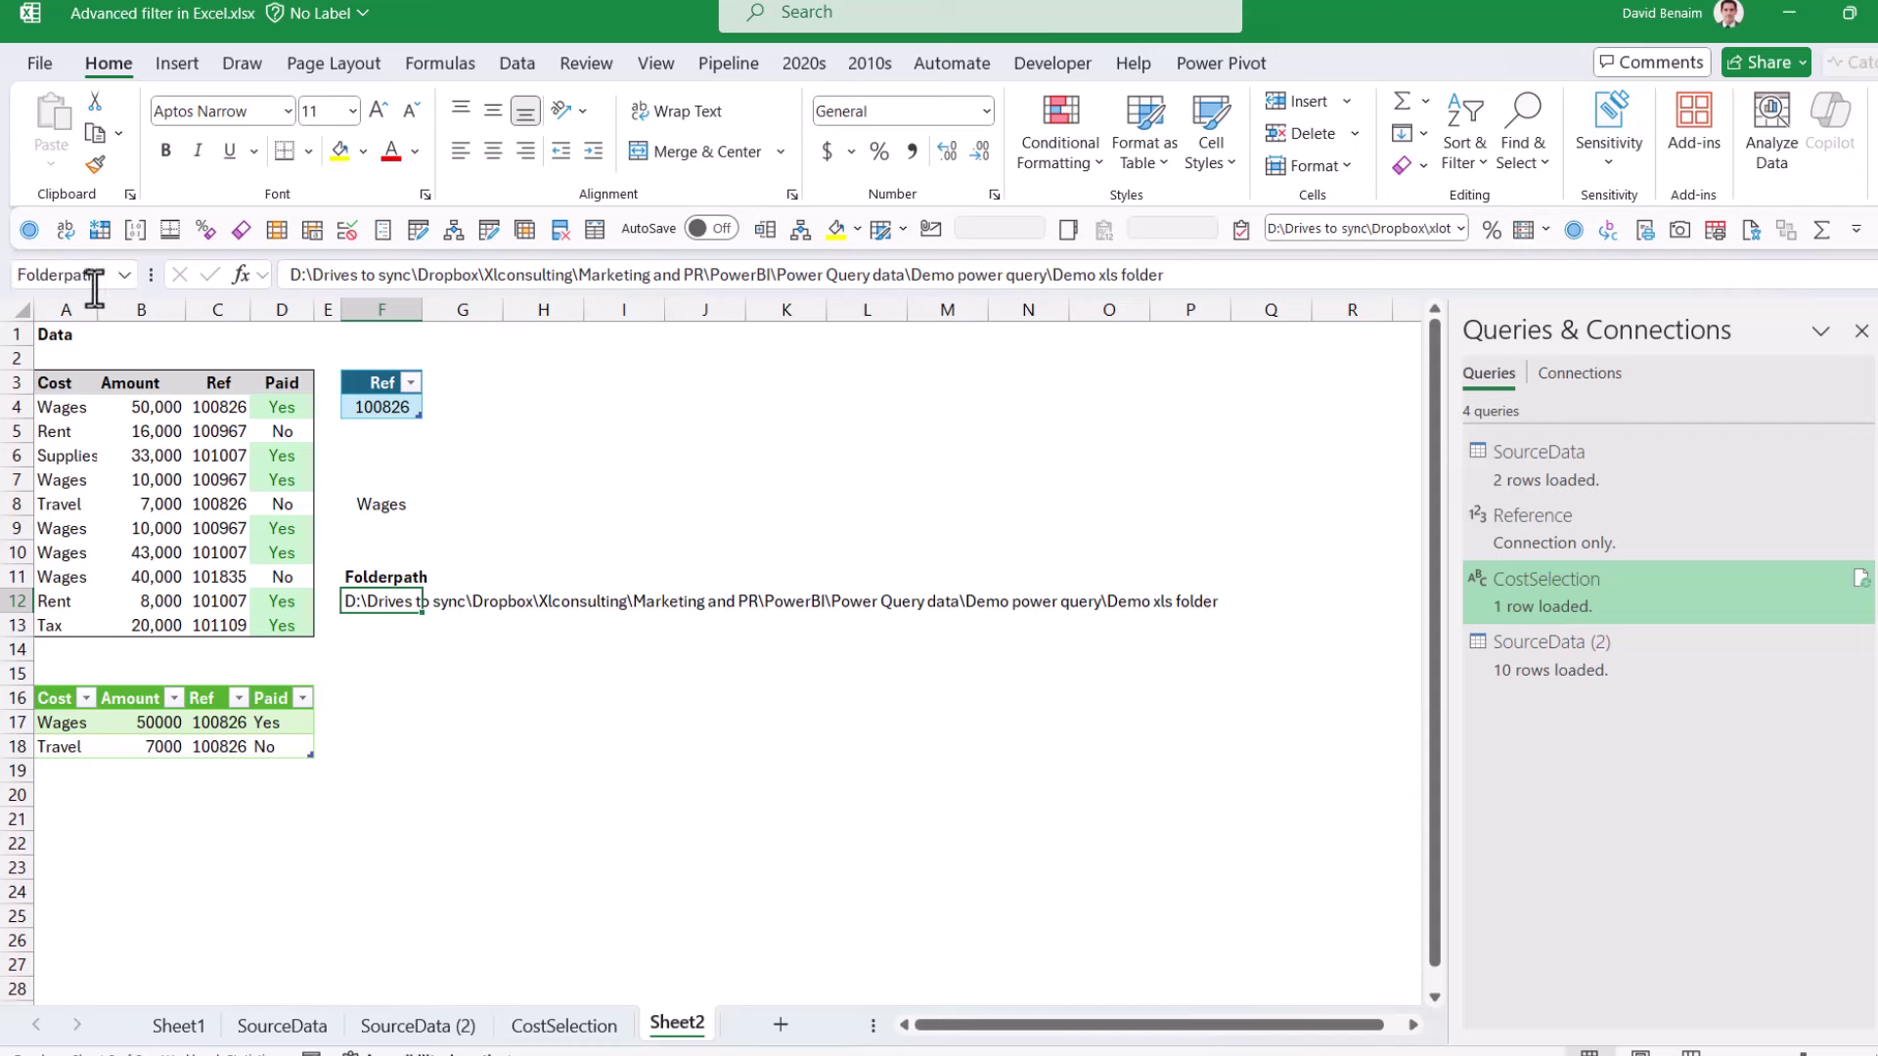
left_click(512, 61)
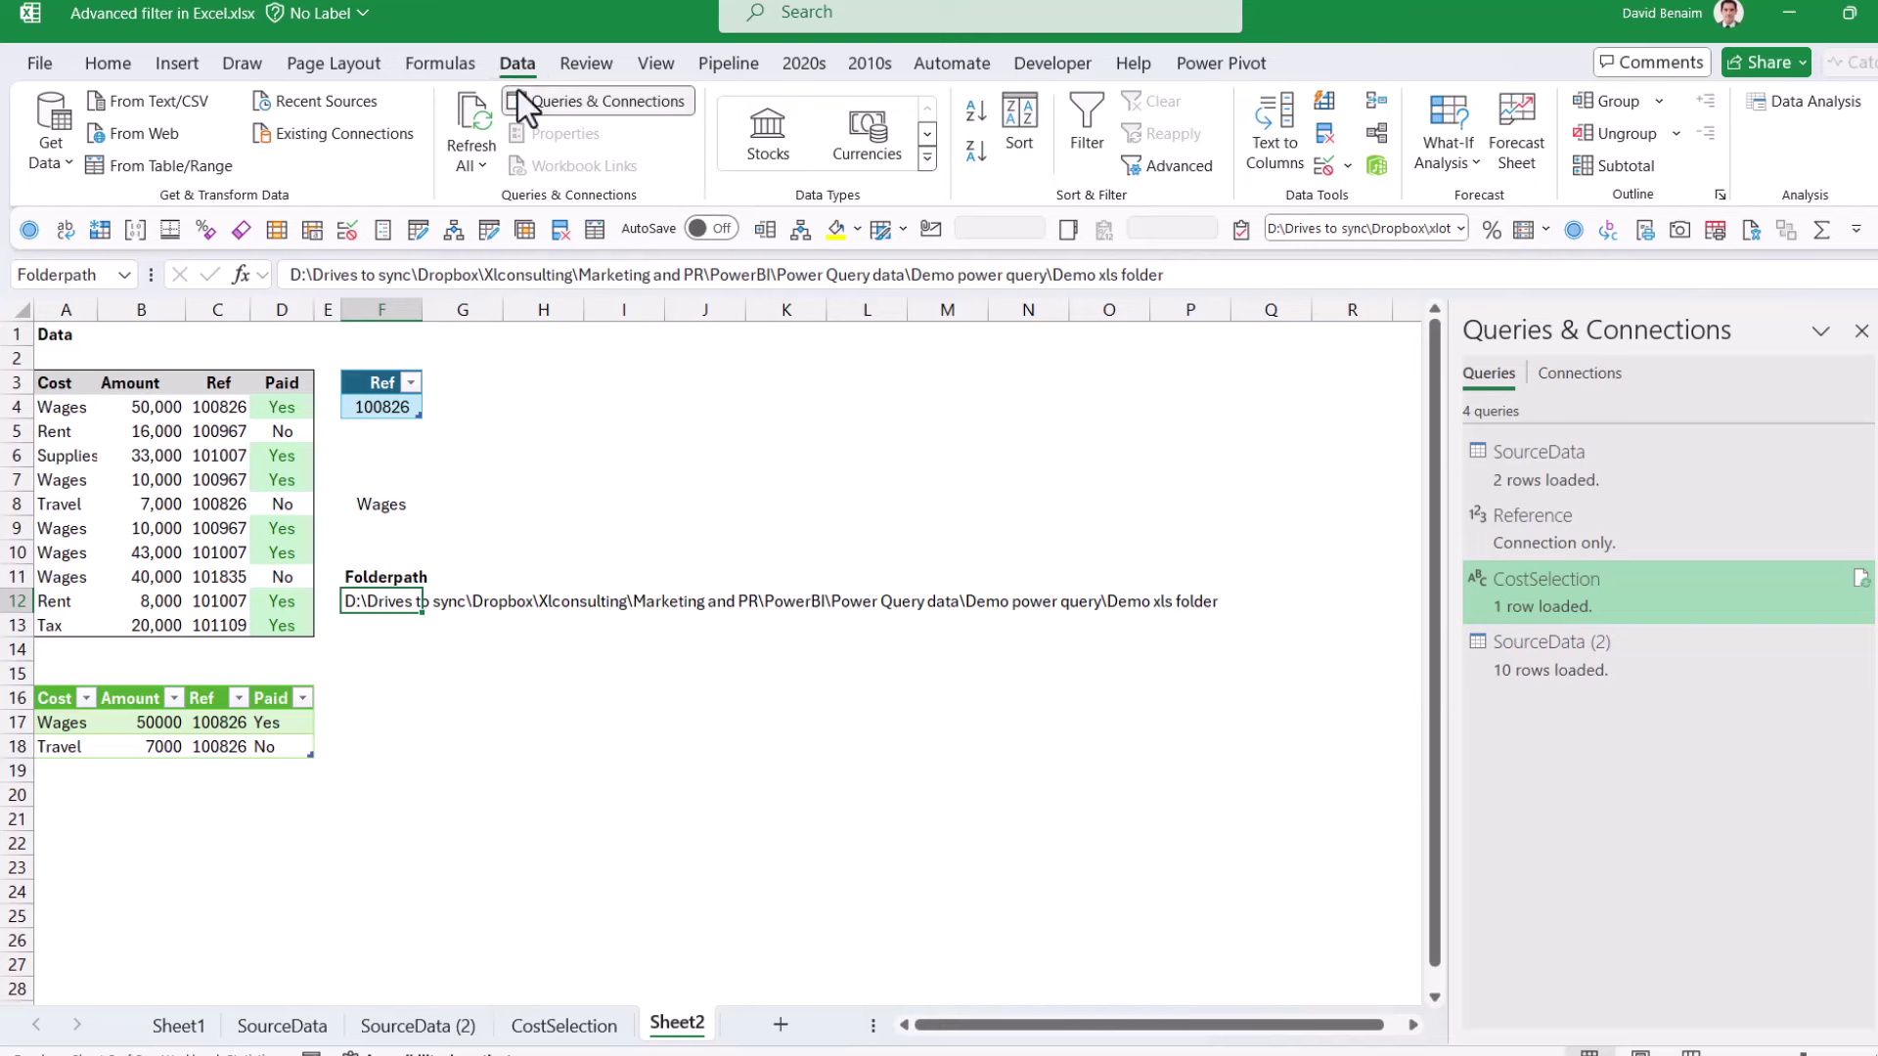
left_click(151, 166)
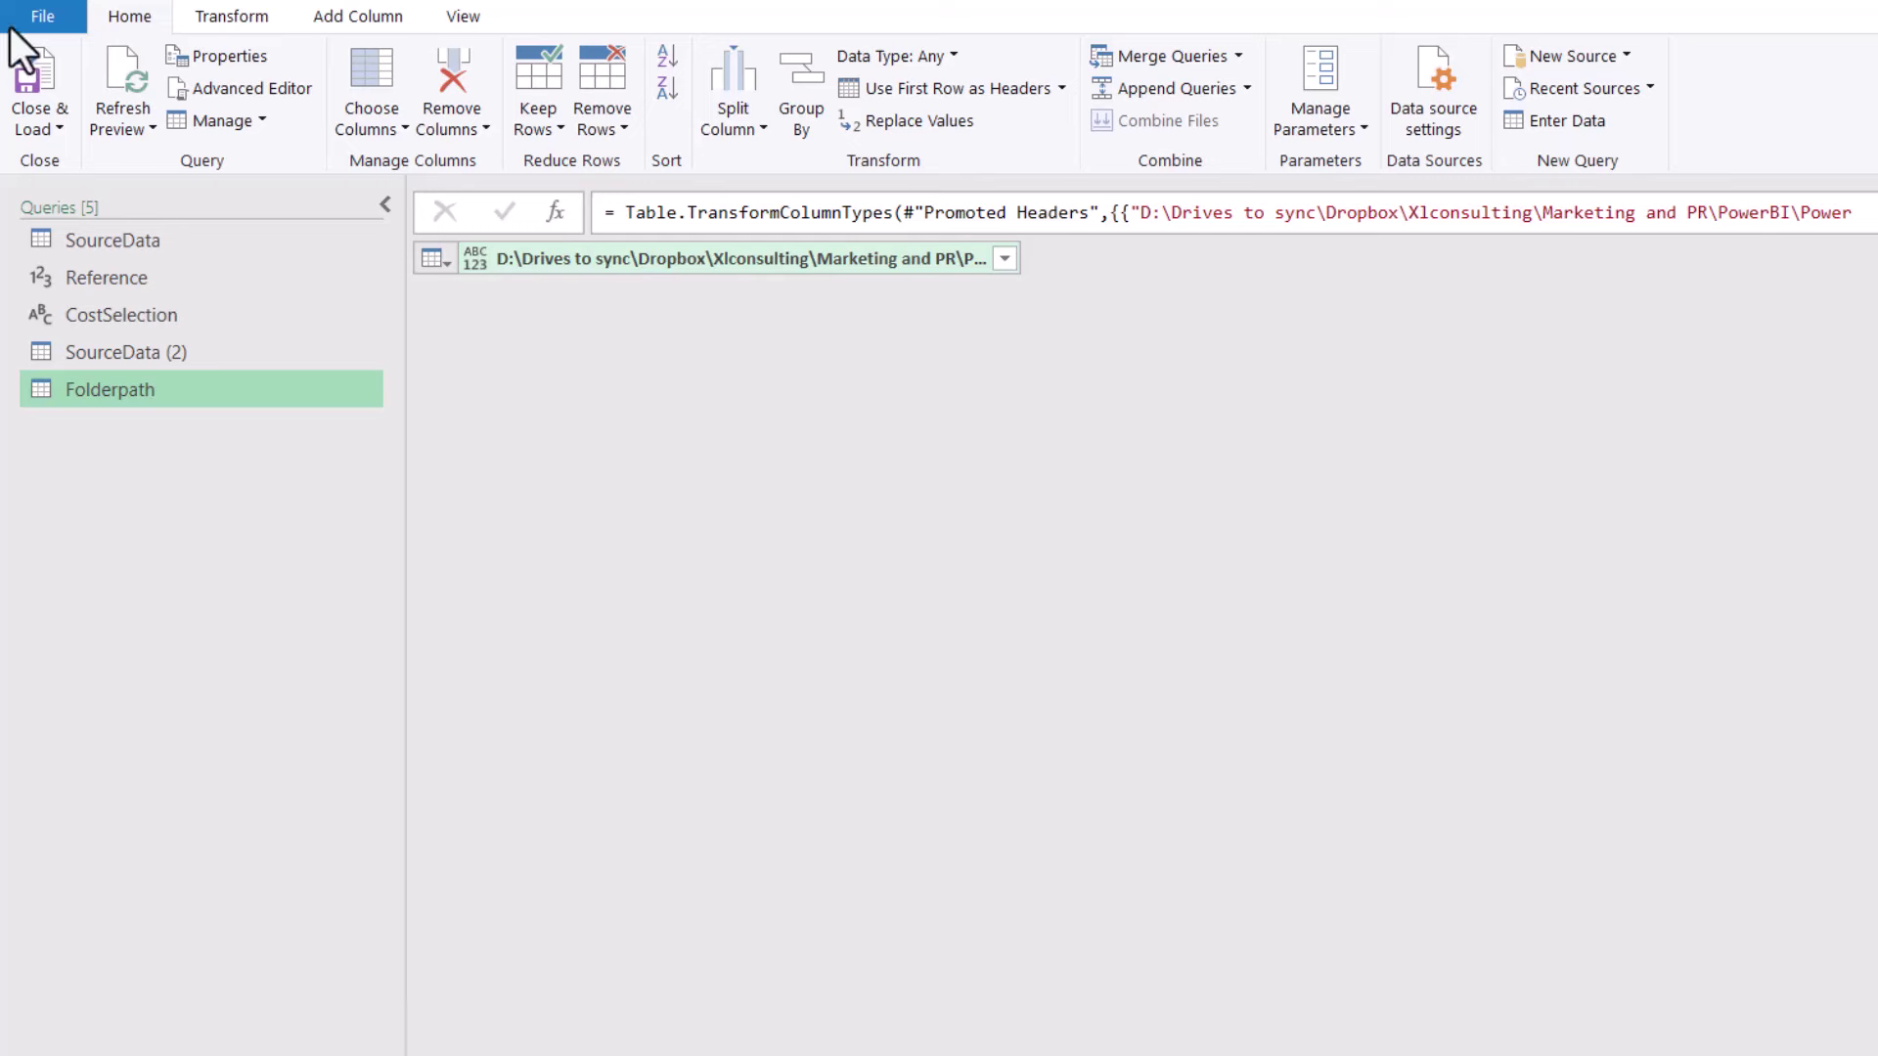
- Set the global data load options to never detect column types and headers and to use custom load settings without destinations, and load the queries
left_click(55, 22)
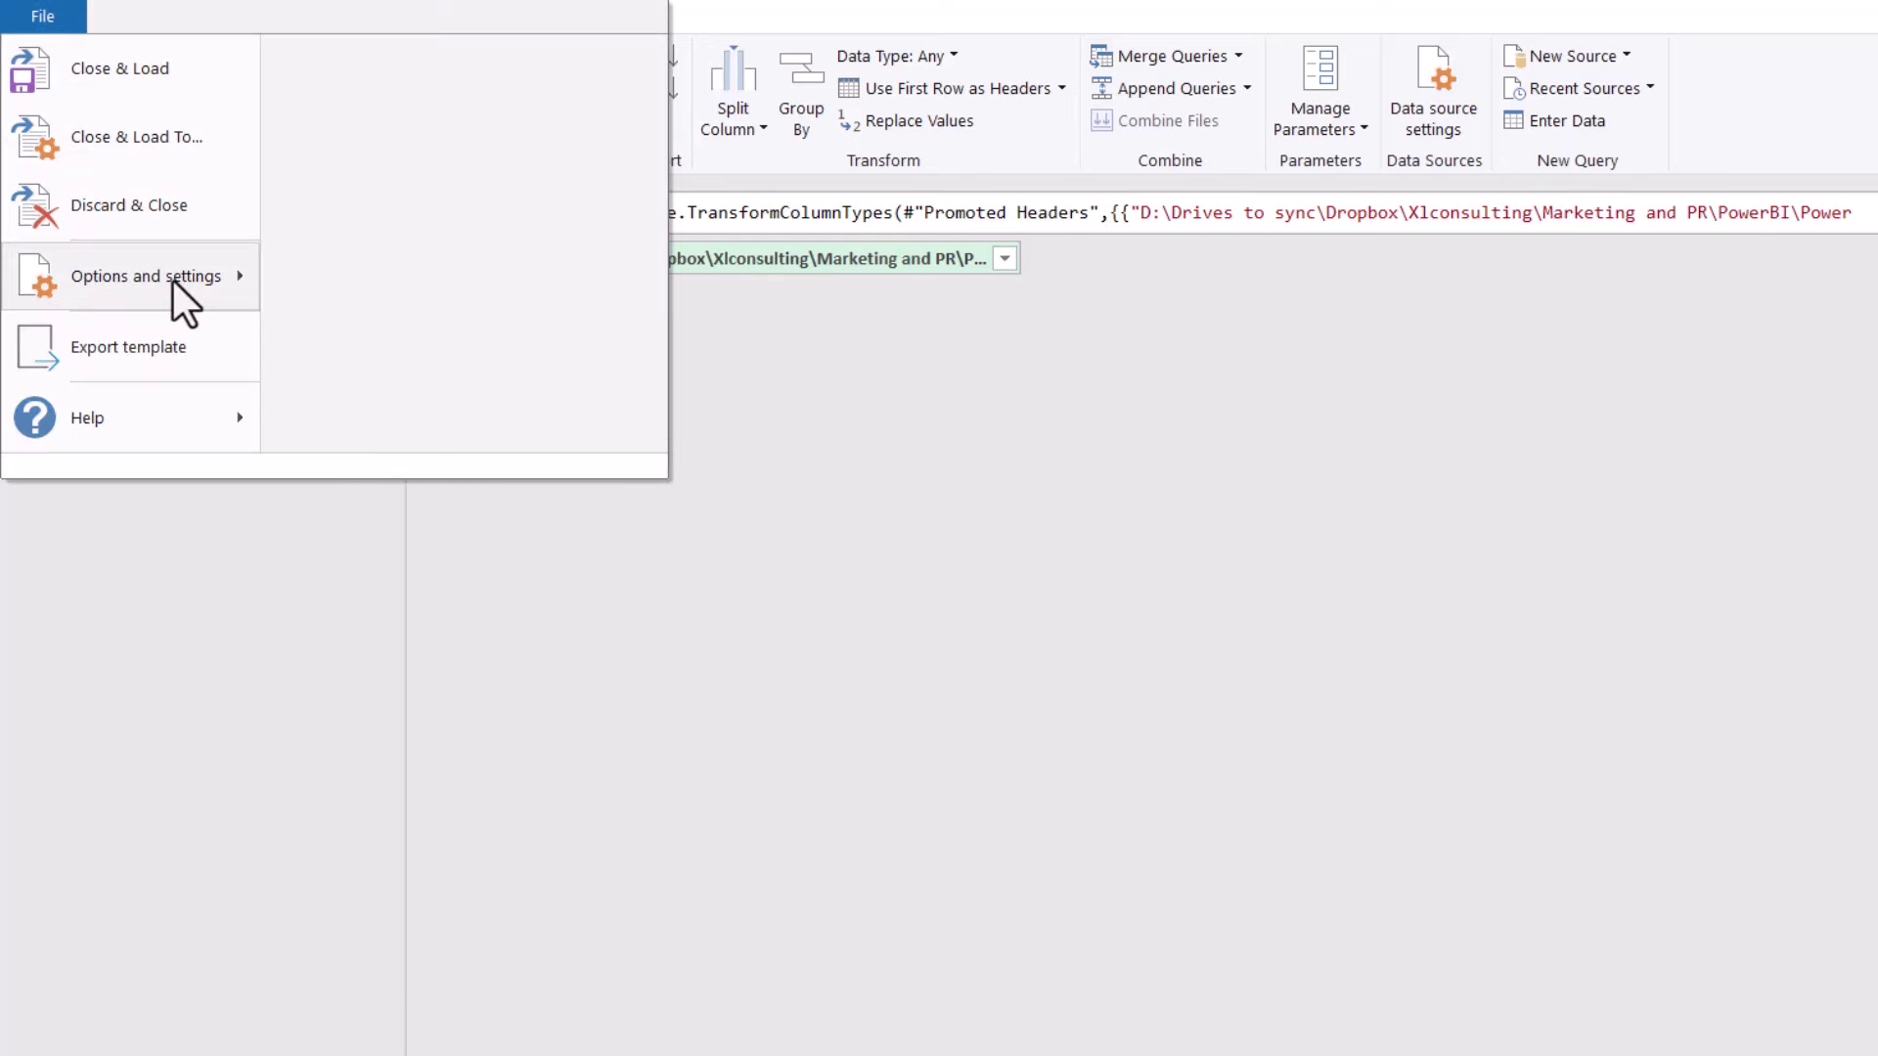
mouse_move(173, 280)
left_click(445, 121)
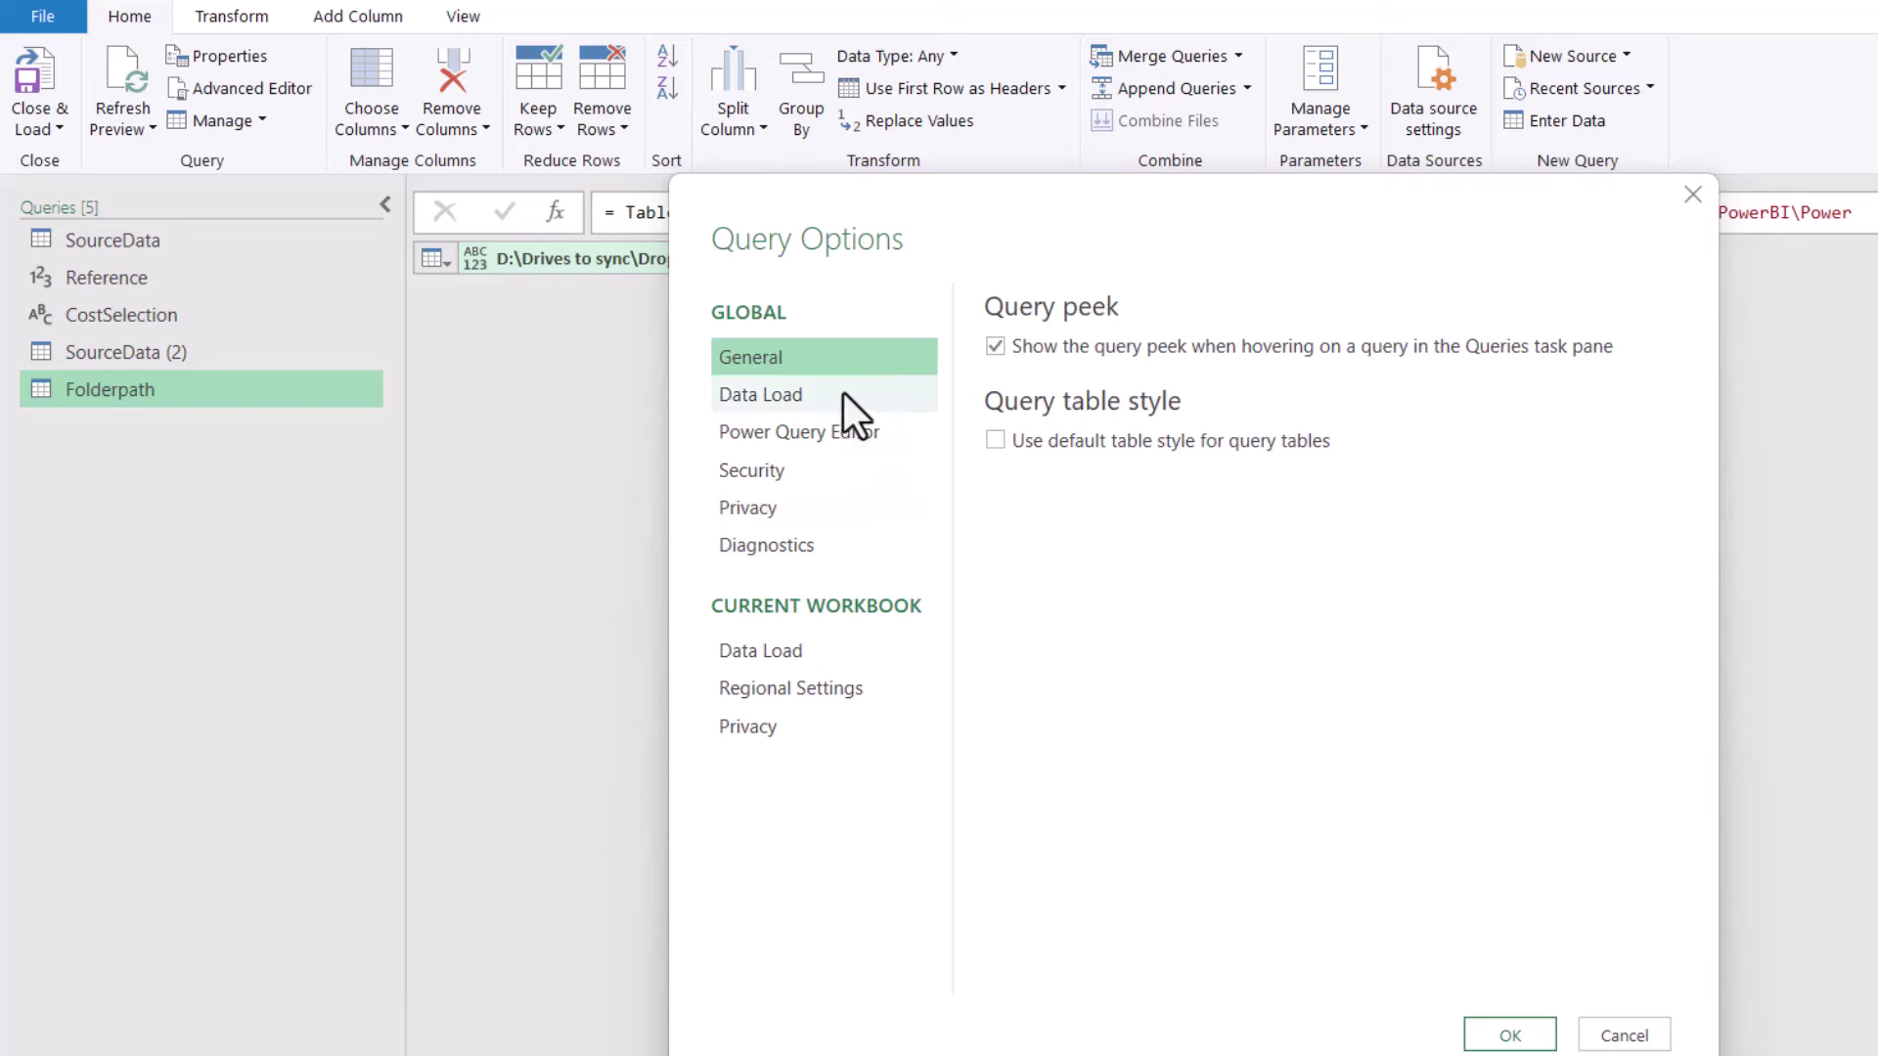
left_click(855, 399)
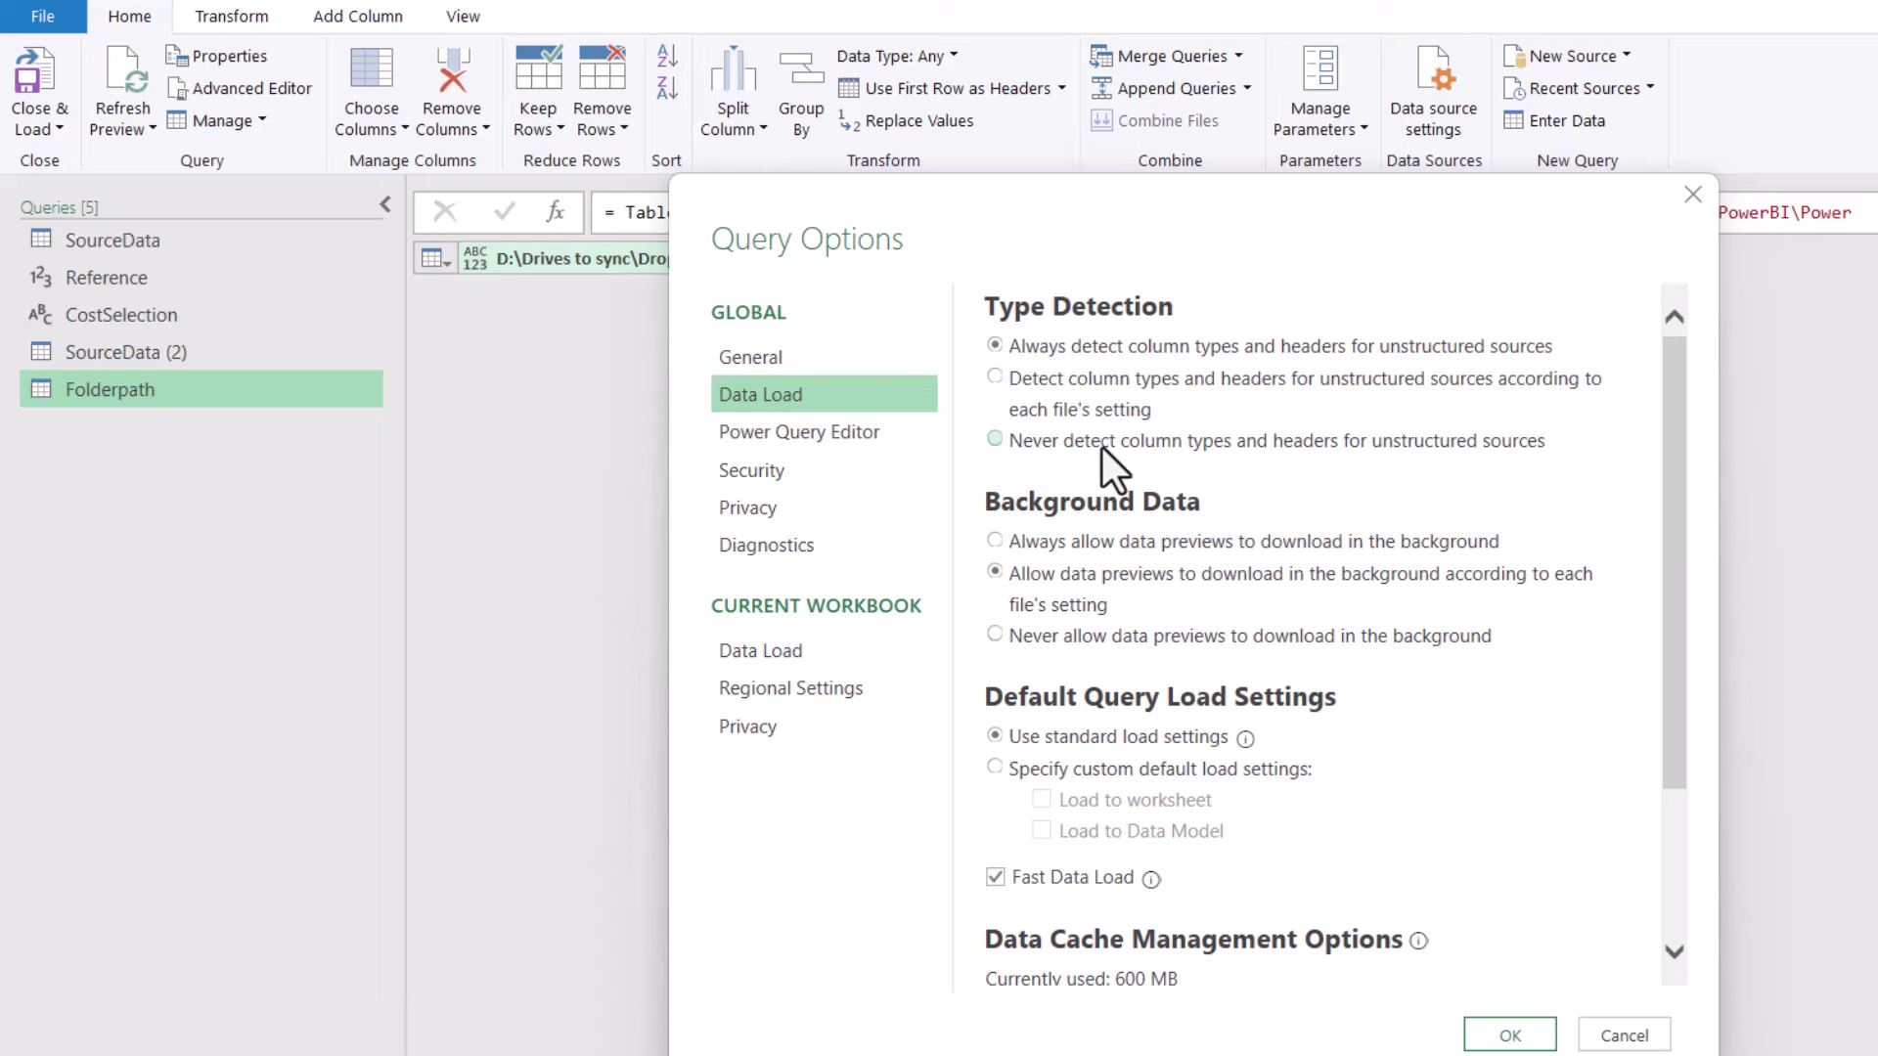
left_click(1270, 444)
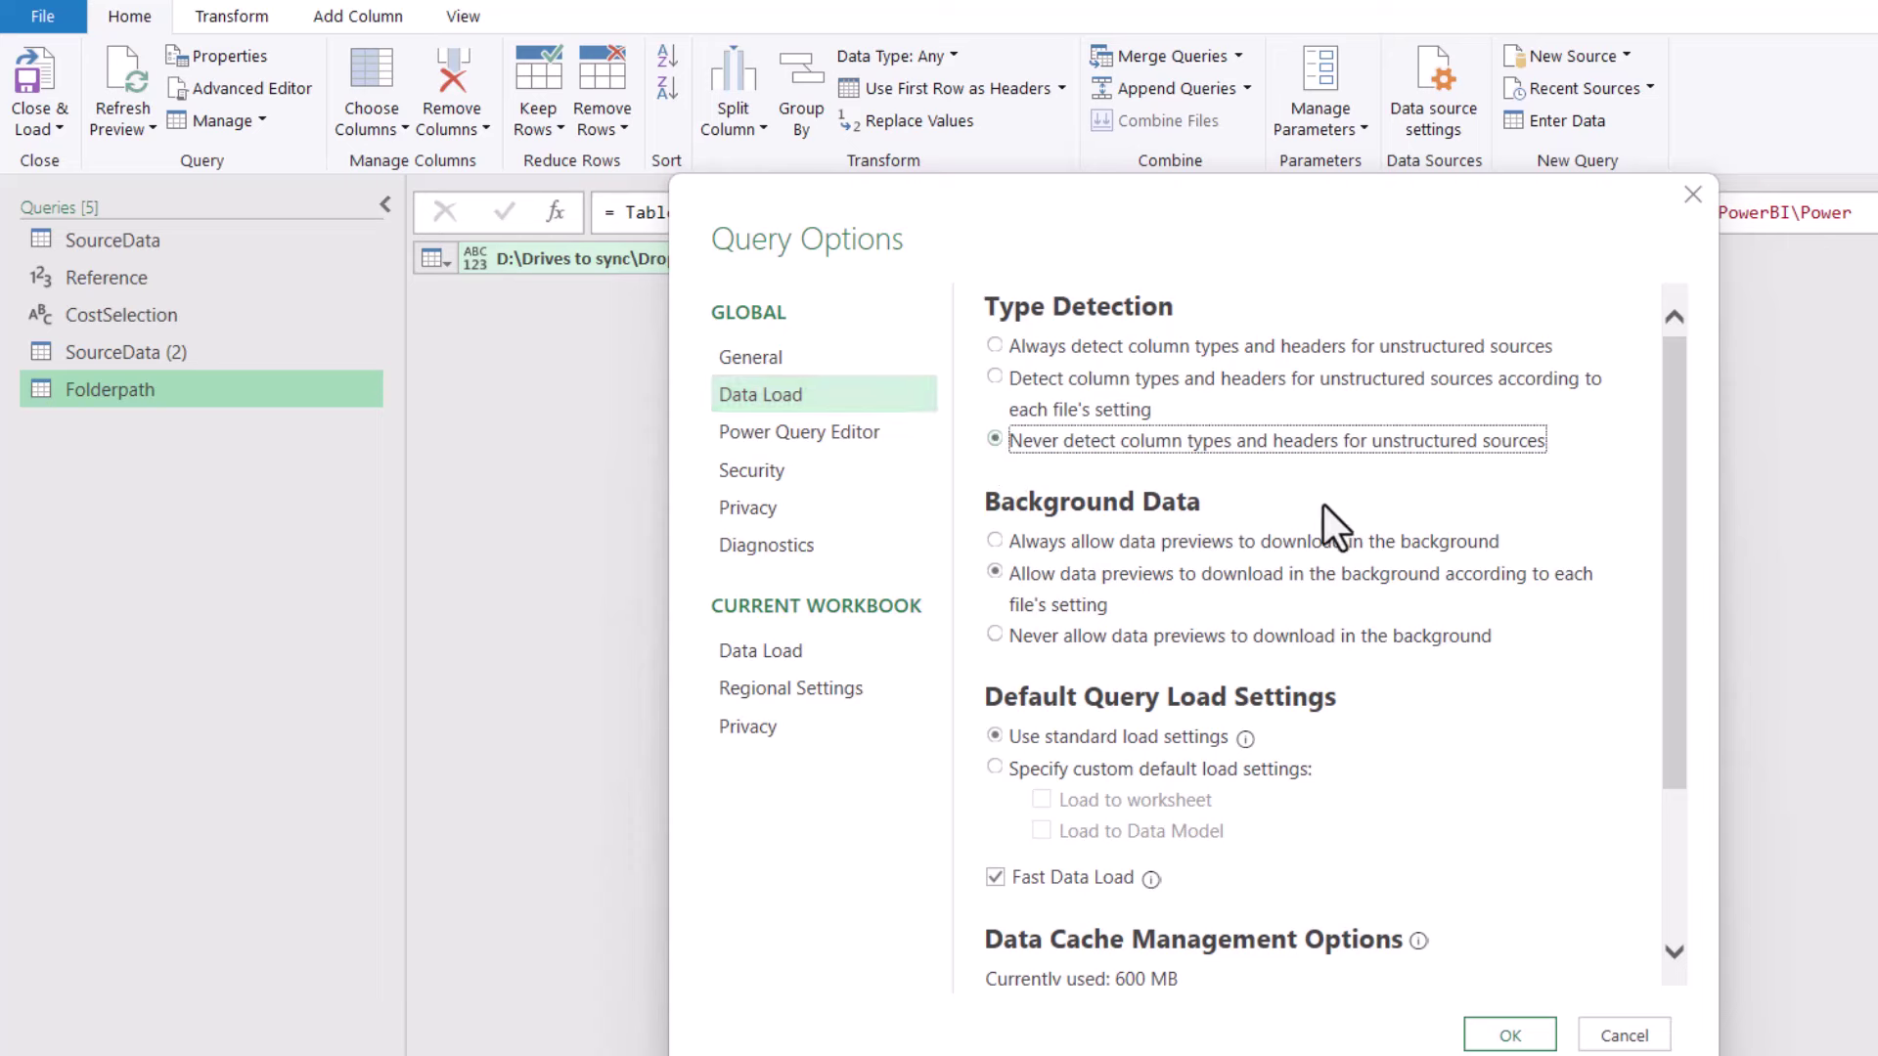
left_click(1006, 774)
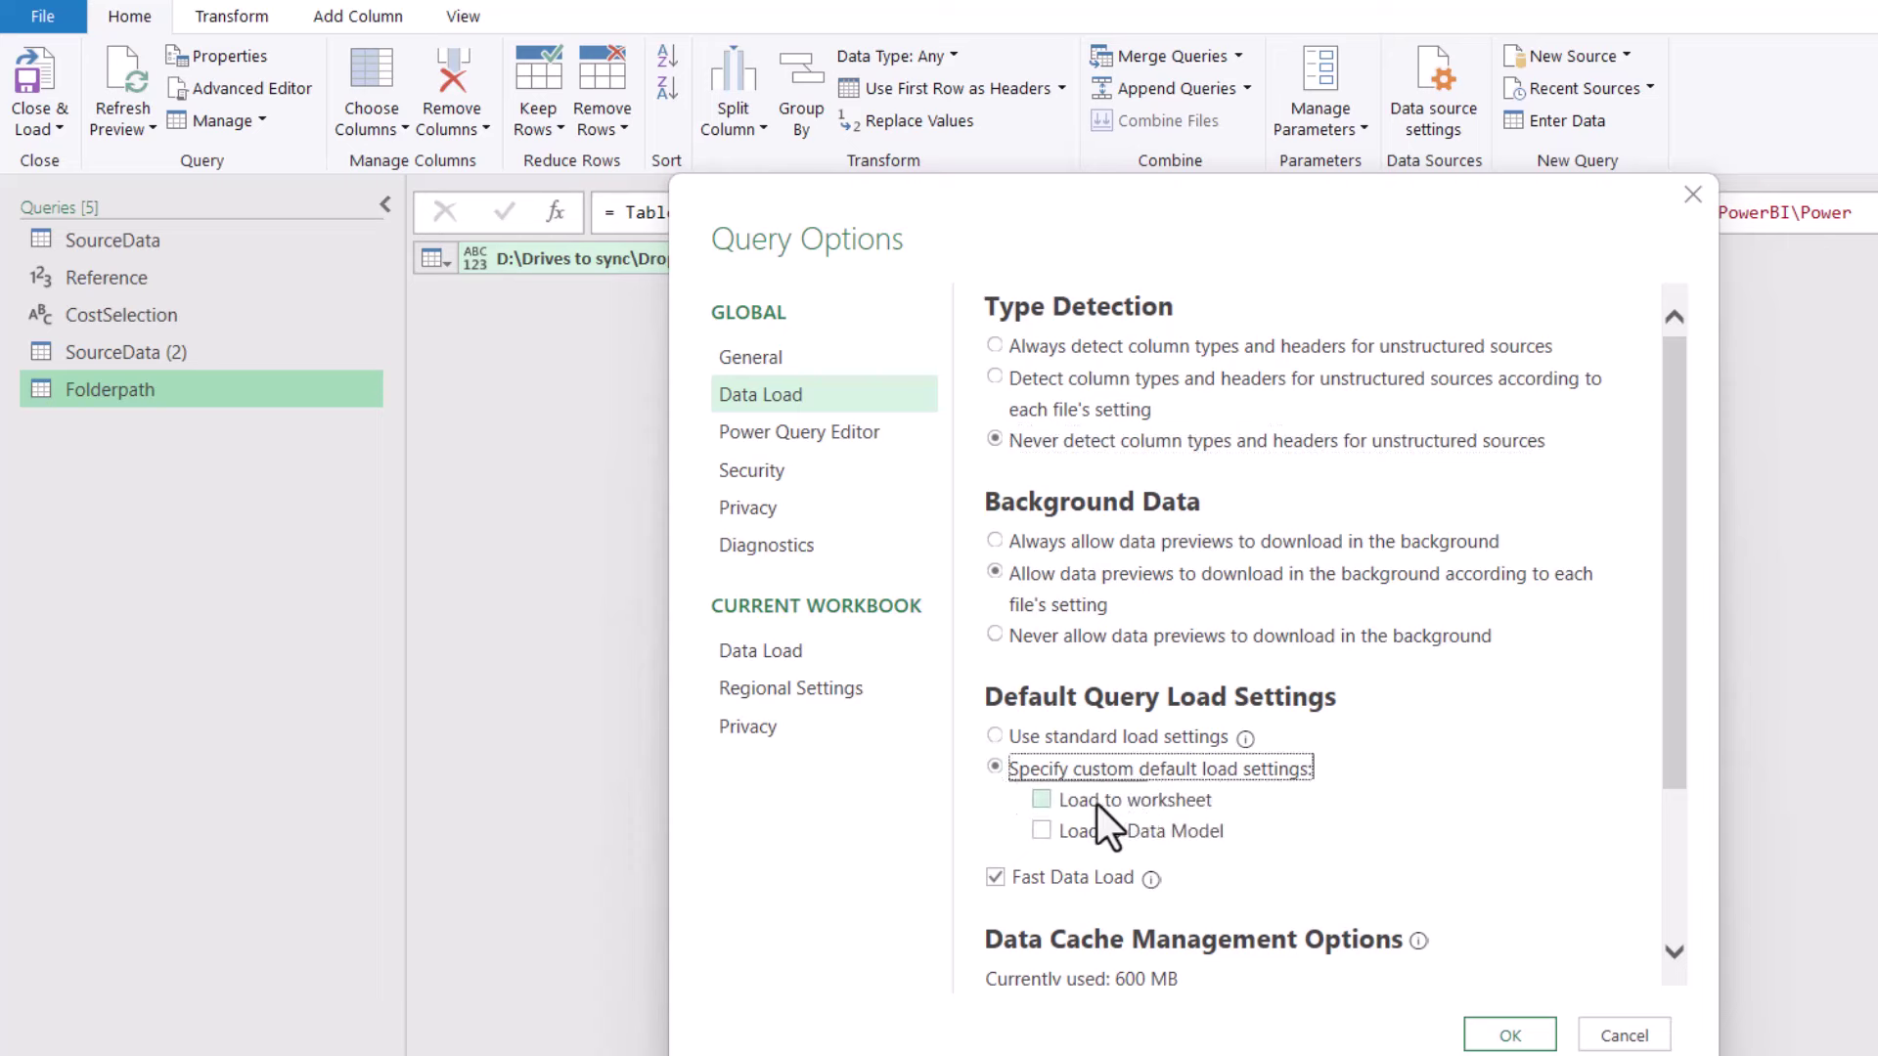
left_click(1509, 1034)
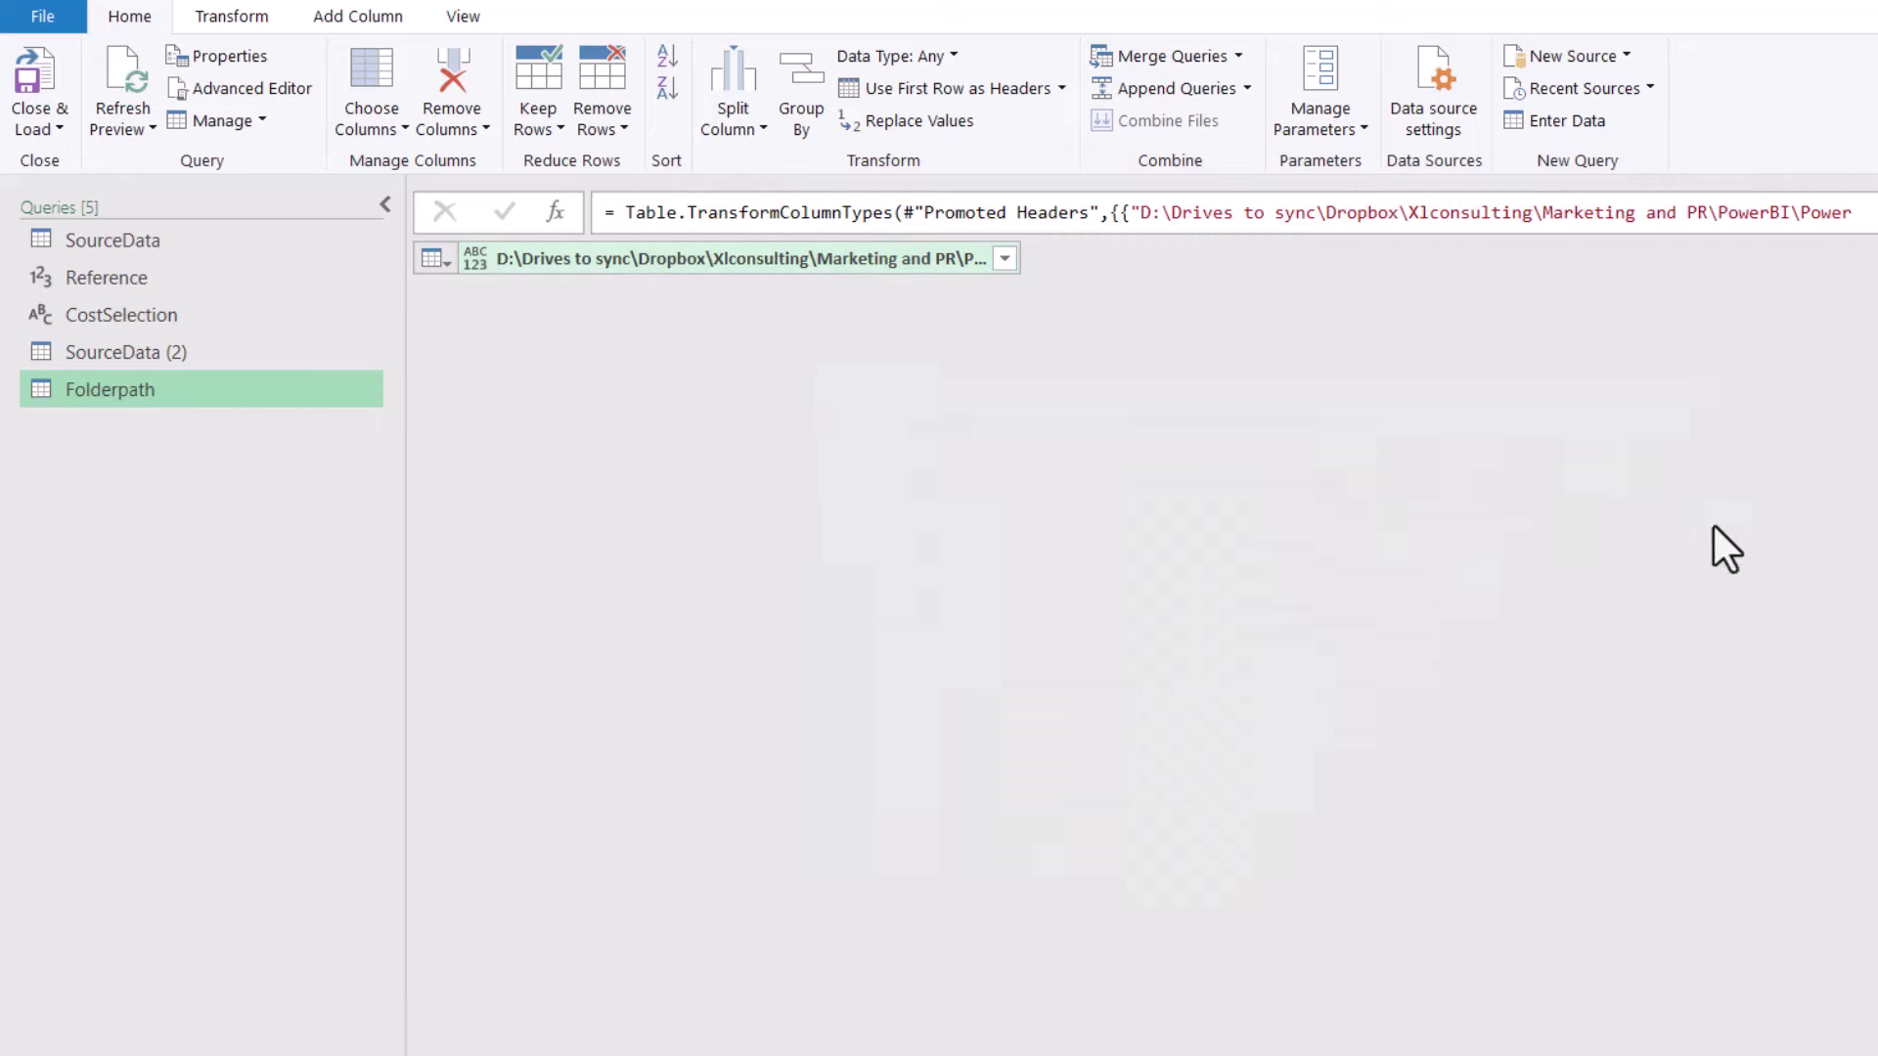
left_click(37, 63)
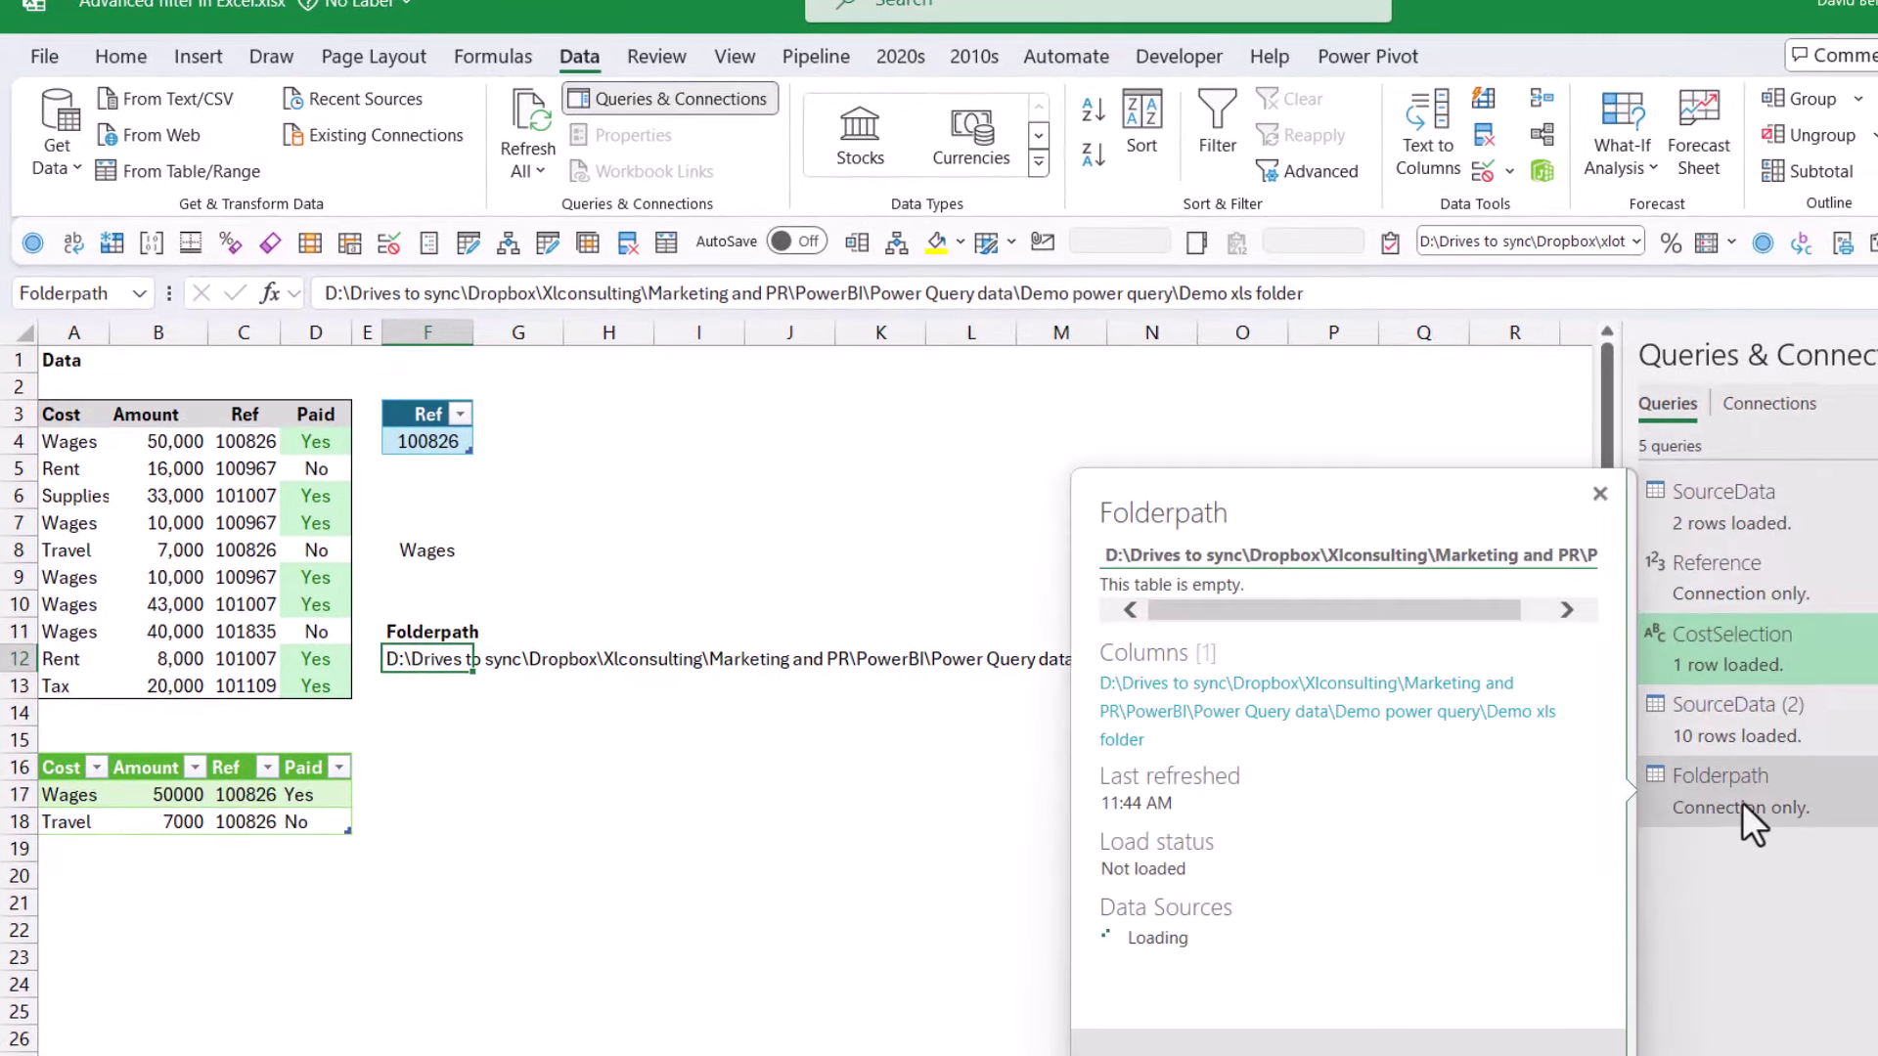
- Bring the Folderpath cell F12 into Power Query a second time
right_click(1718, 773)
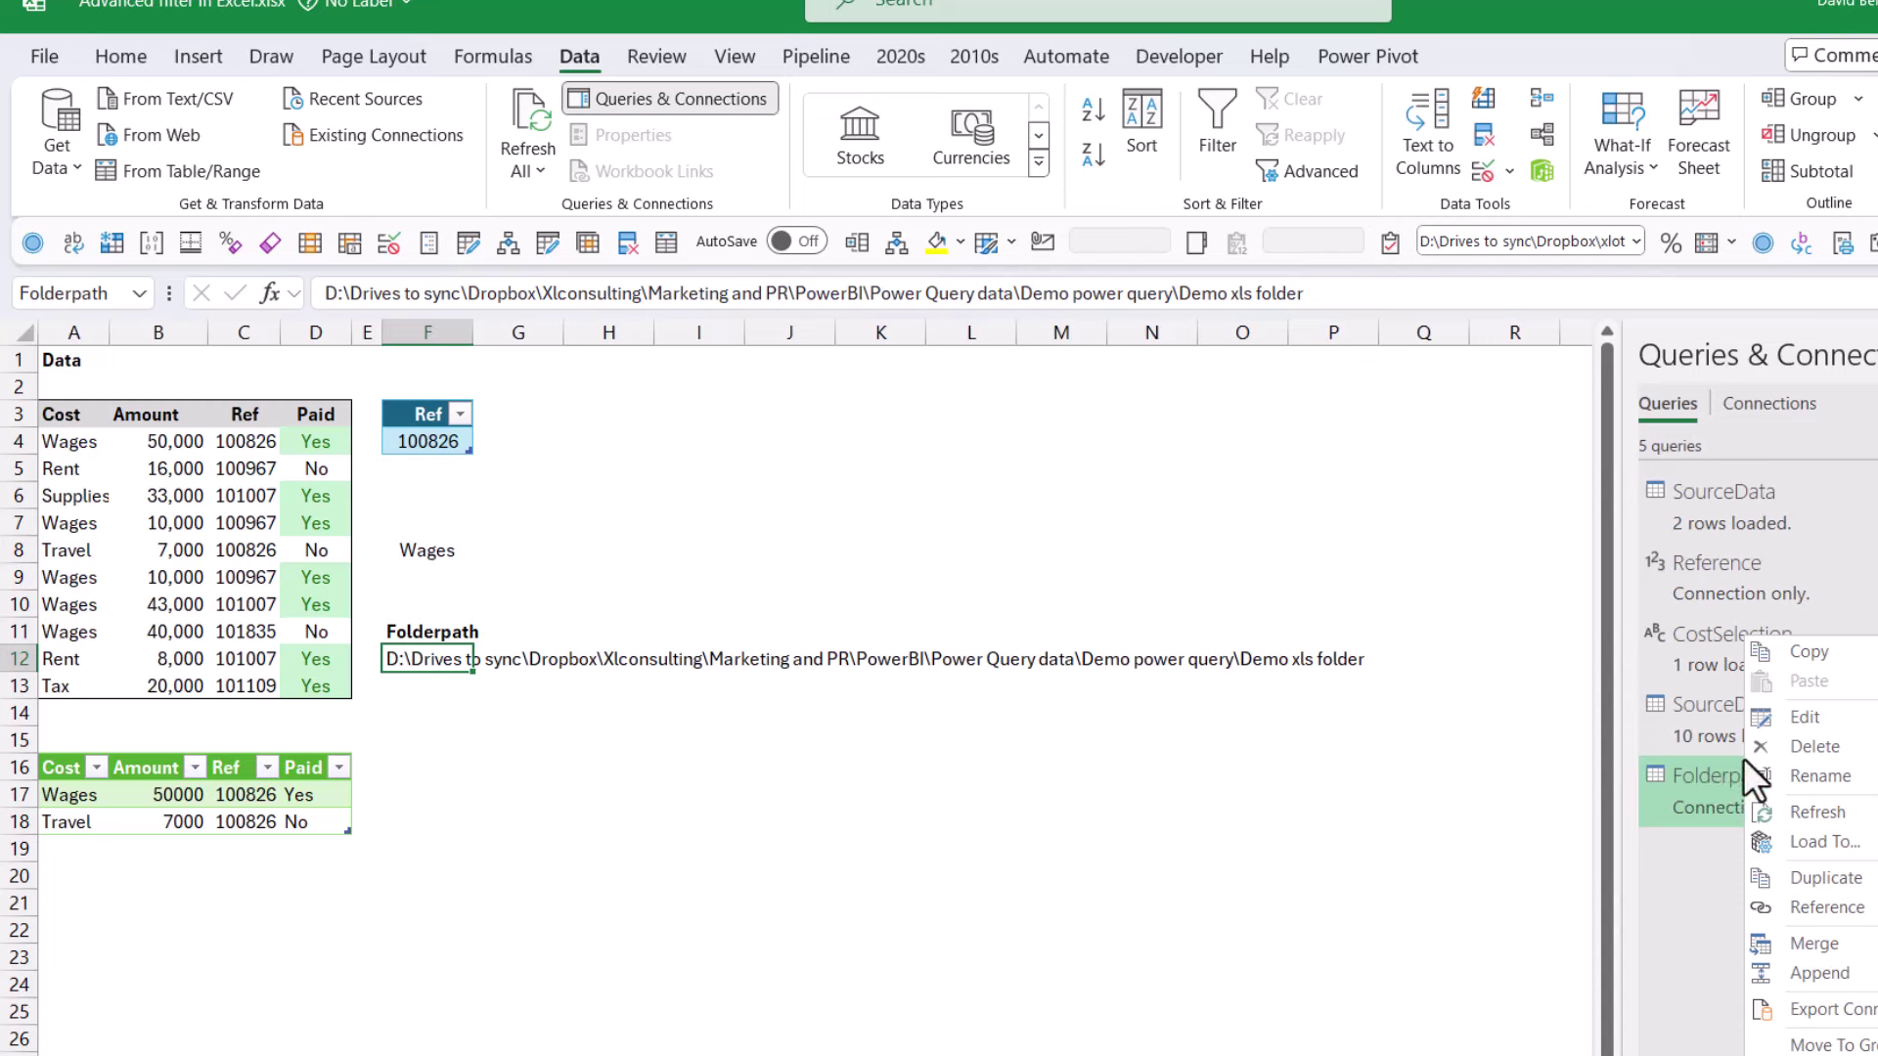
left_click(789, 793)
left_click(614, 762)
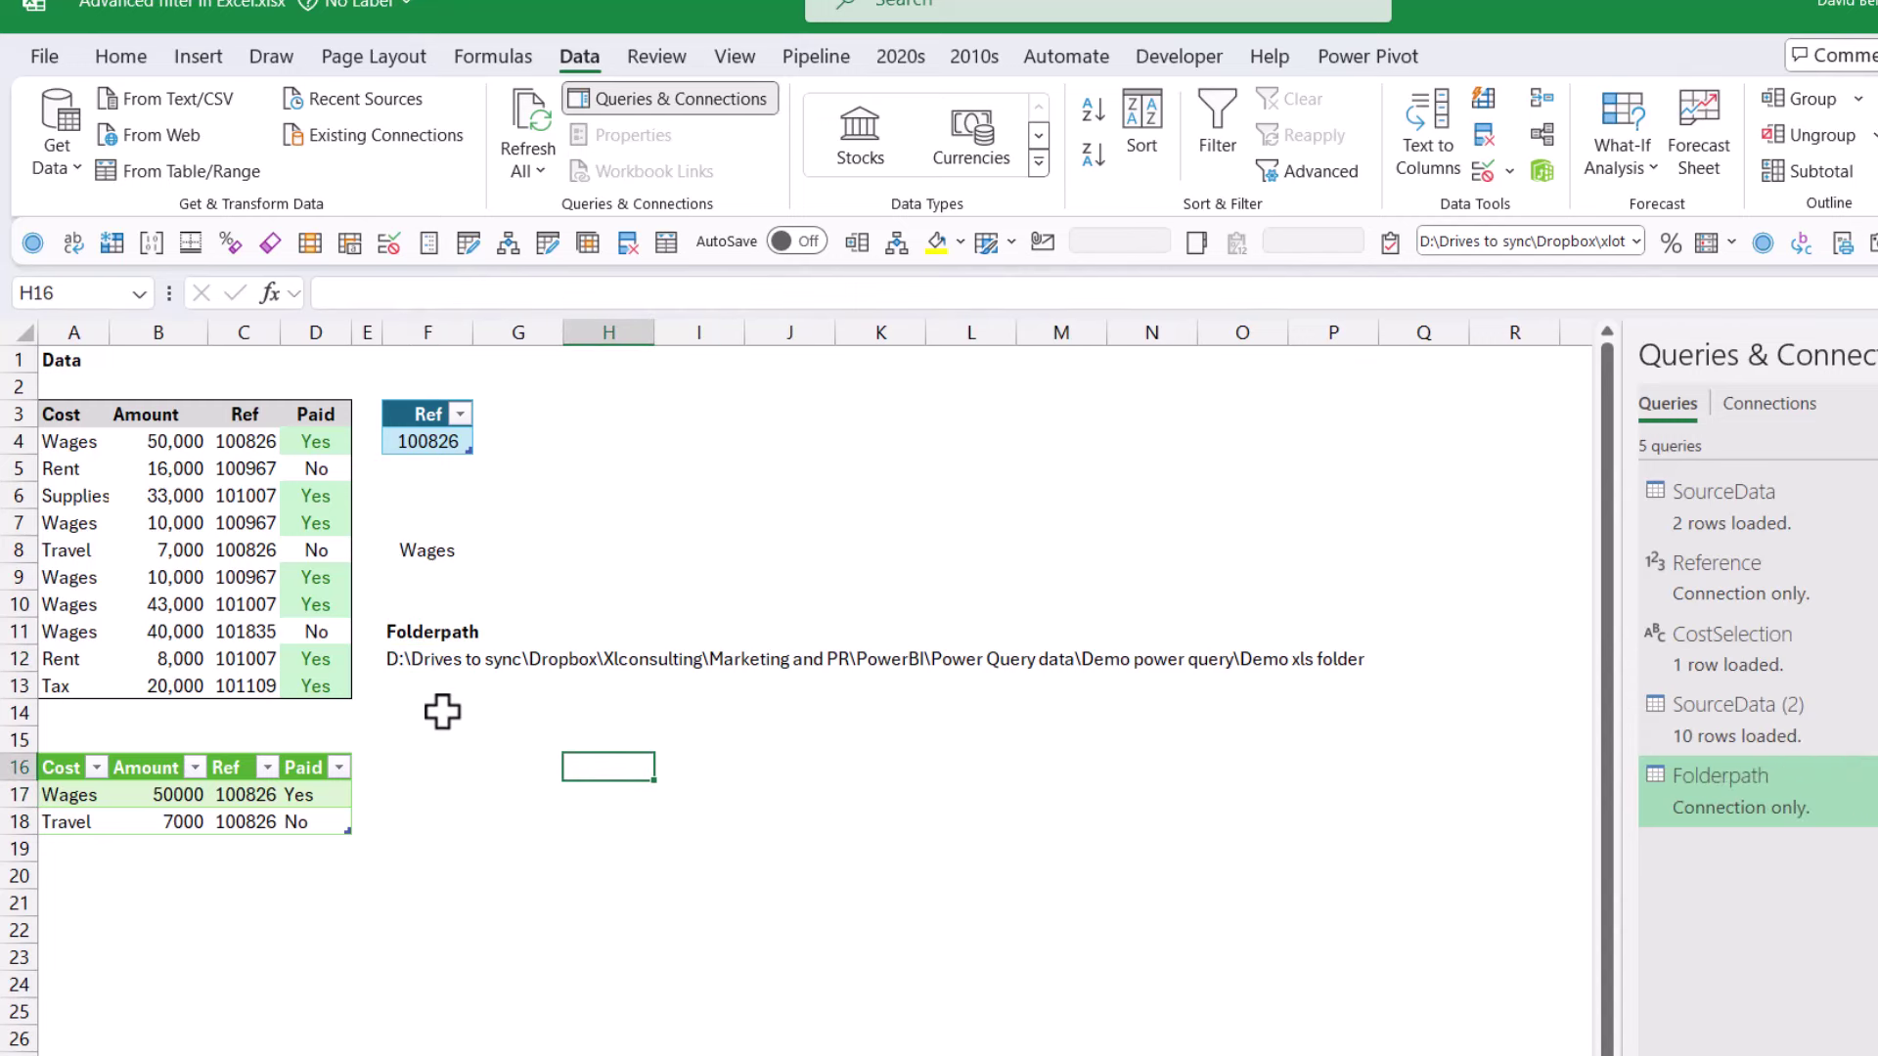
left_click(426, 656)
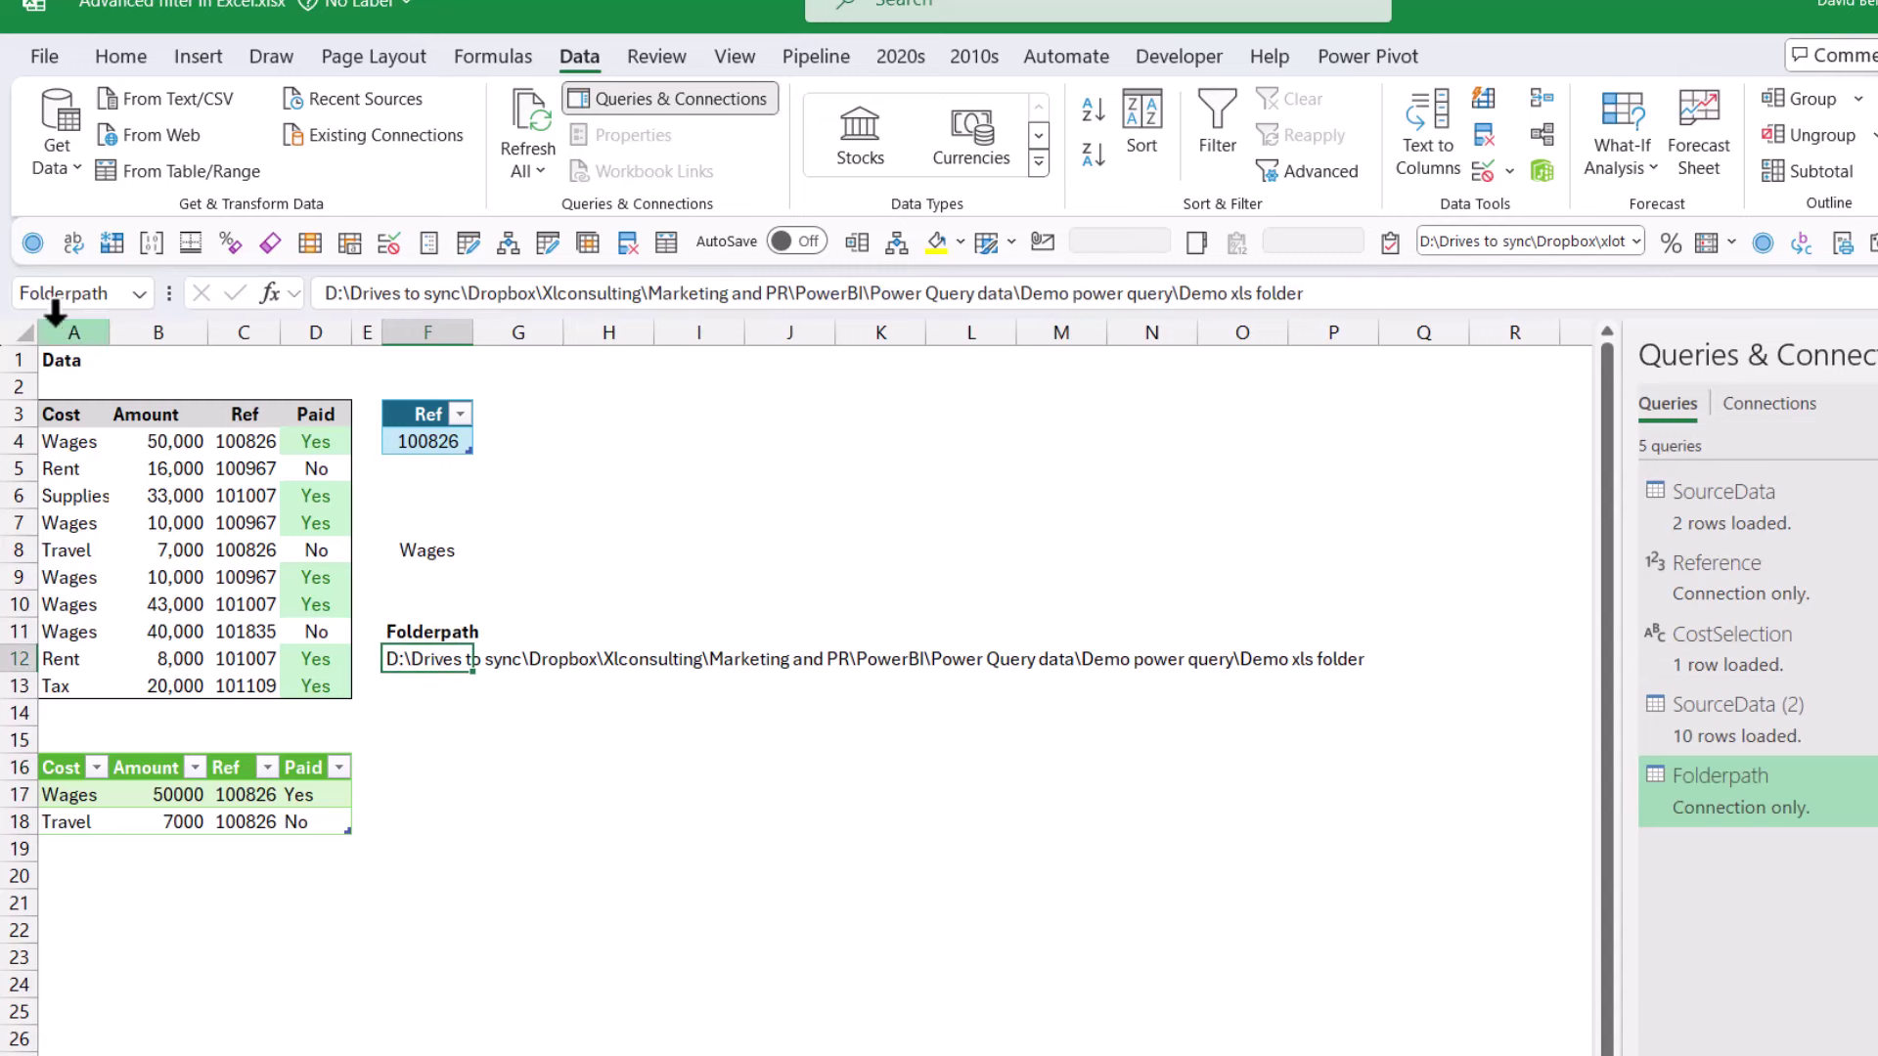
left_click(186, 173)
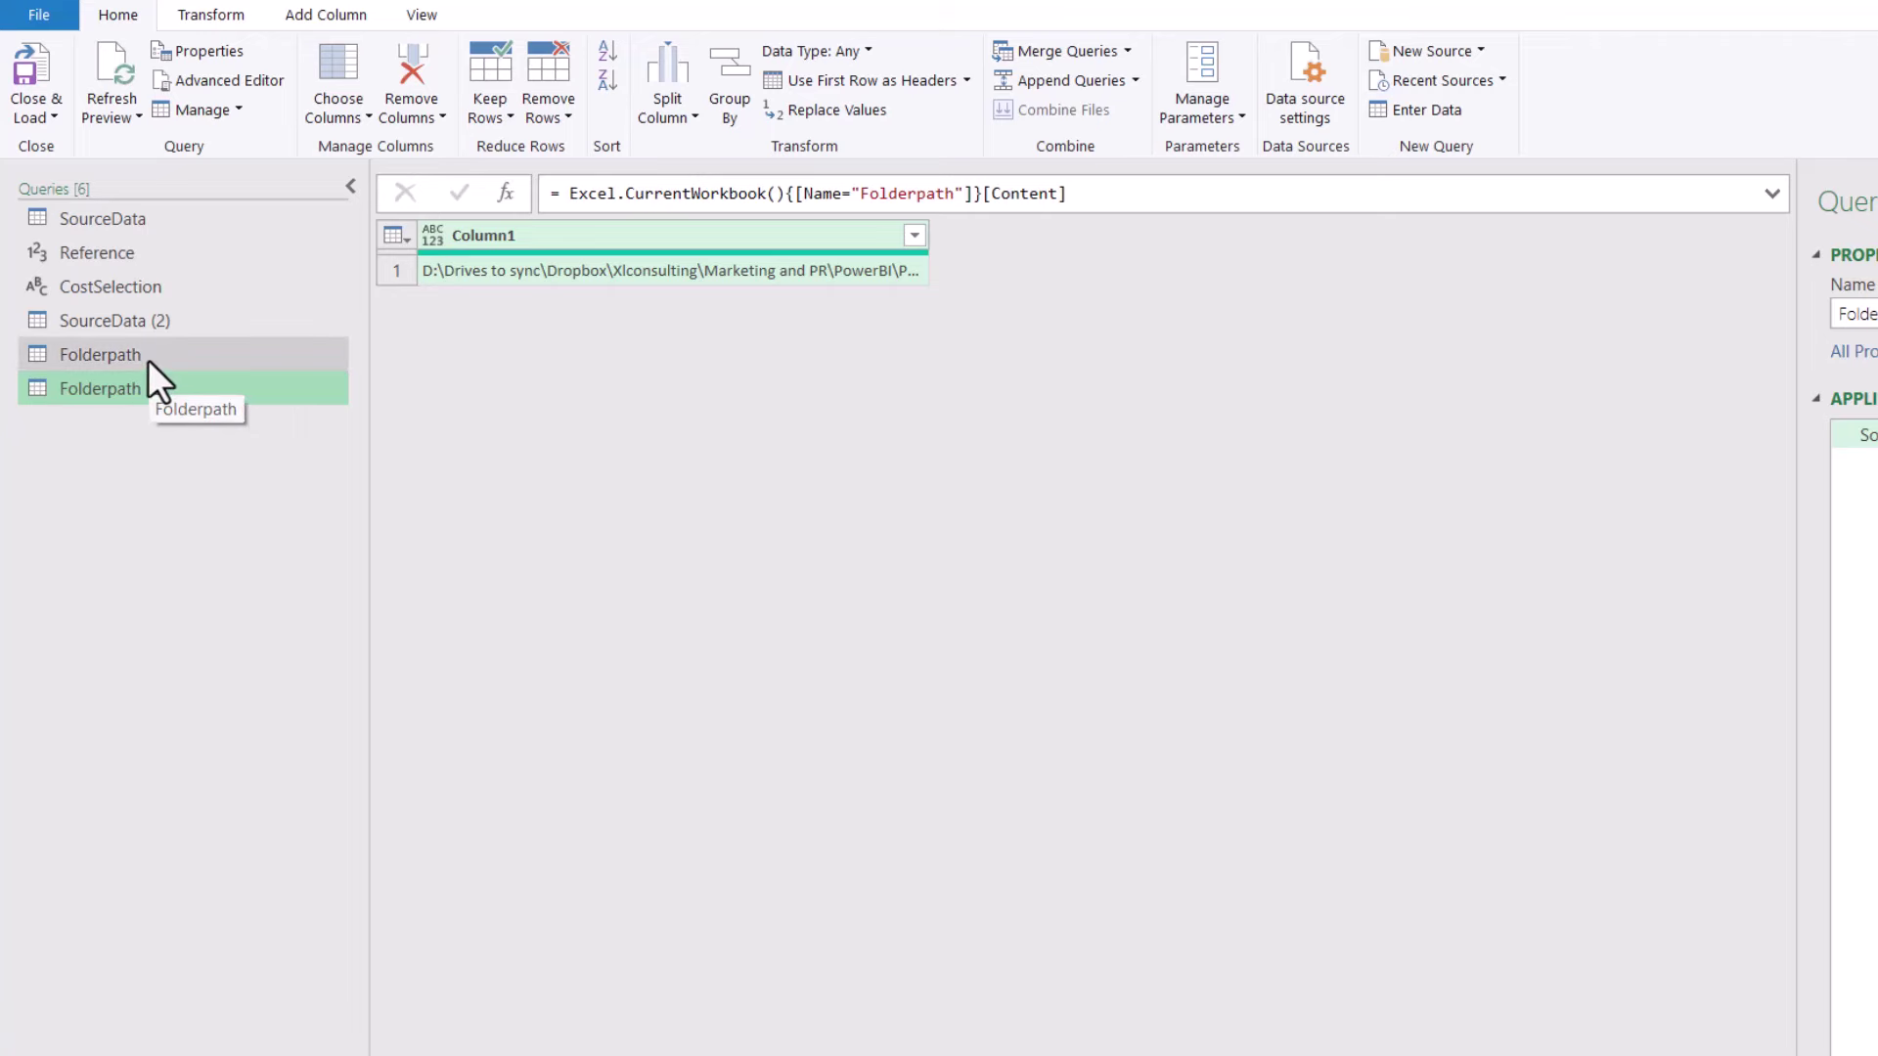
- Delete the original Folderpath query that has the promoted header and changed type steps
left_click(148, 354)
right_click(149, 350)
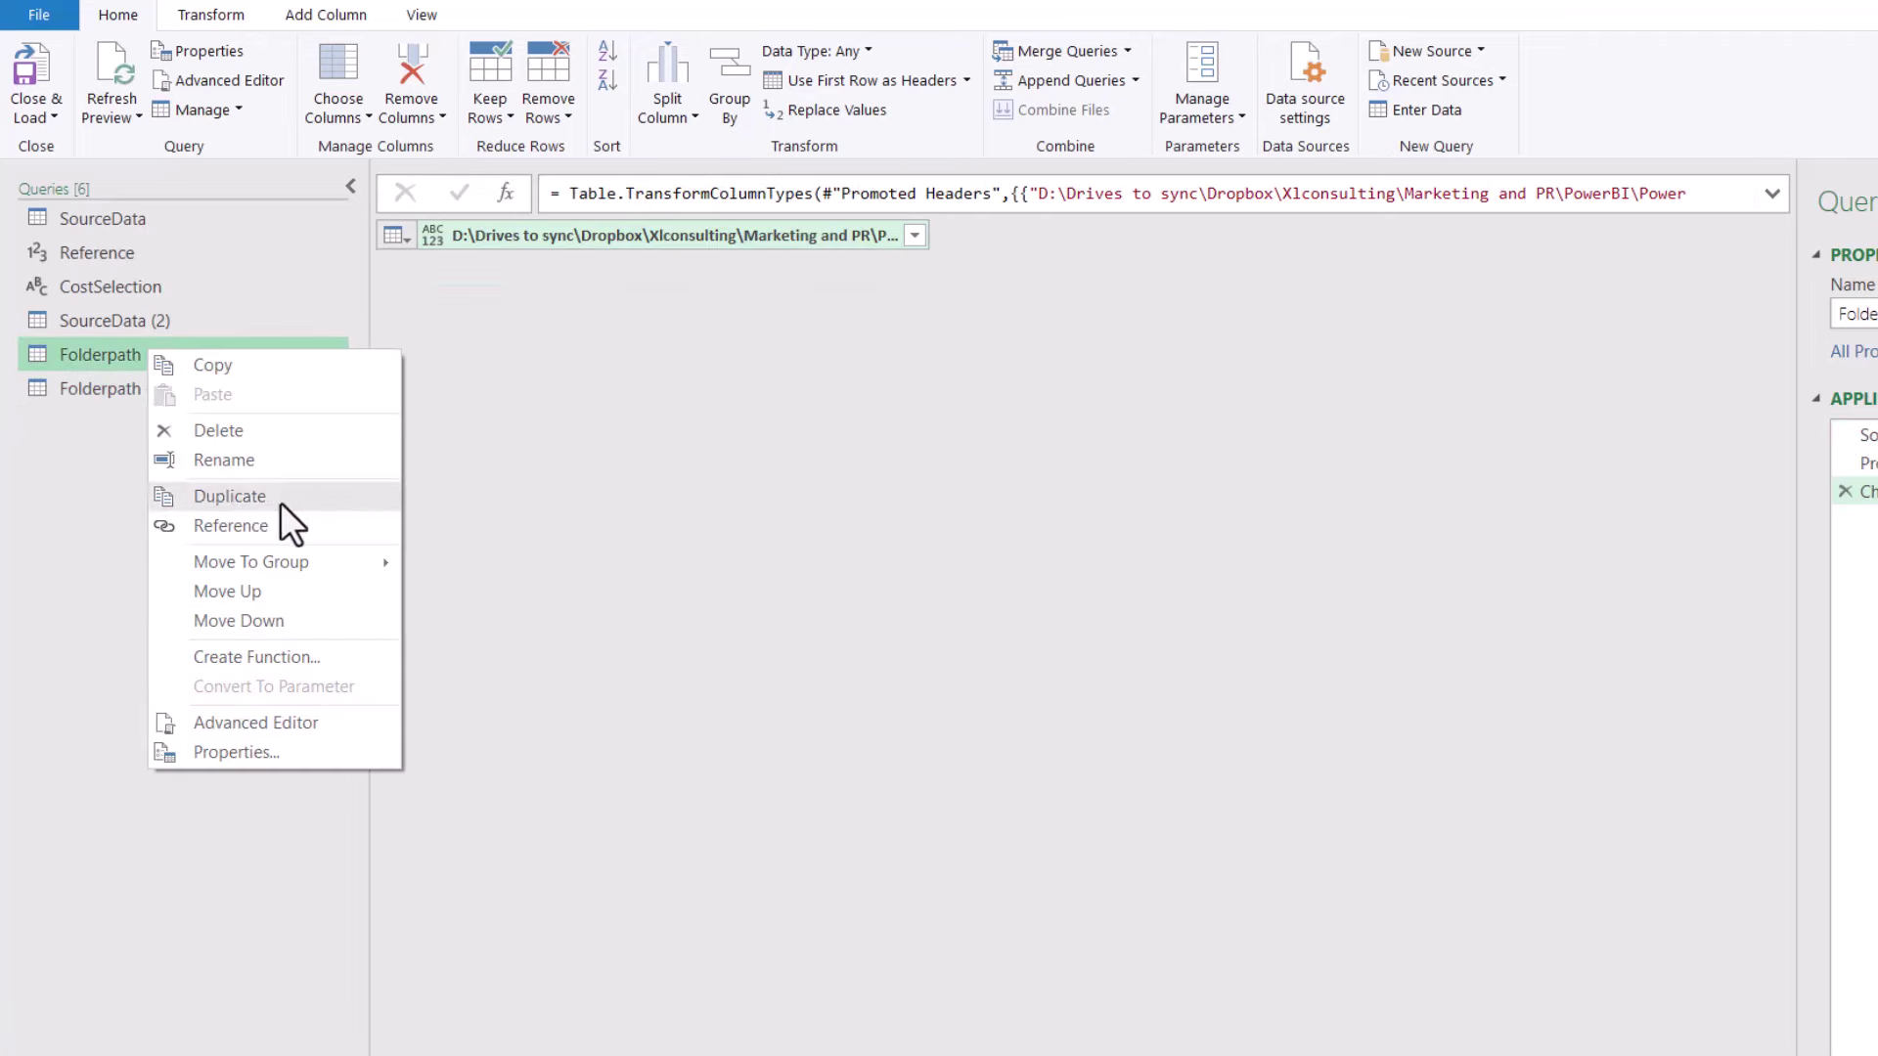
left_click(282, 425)
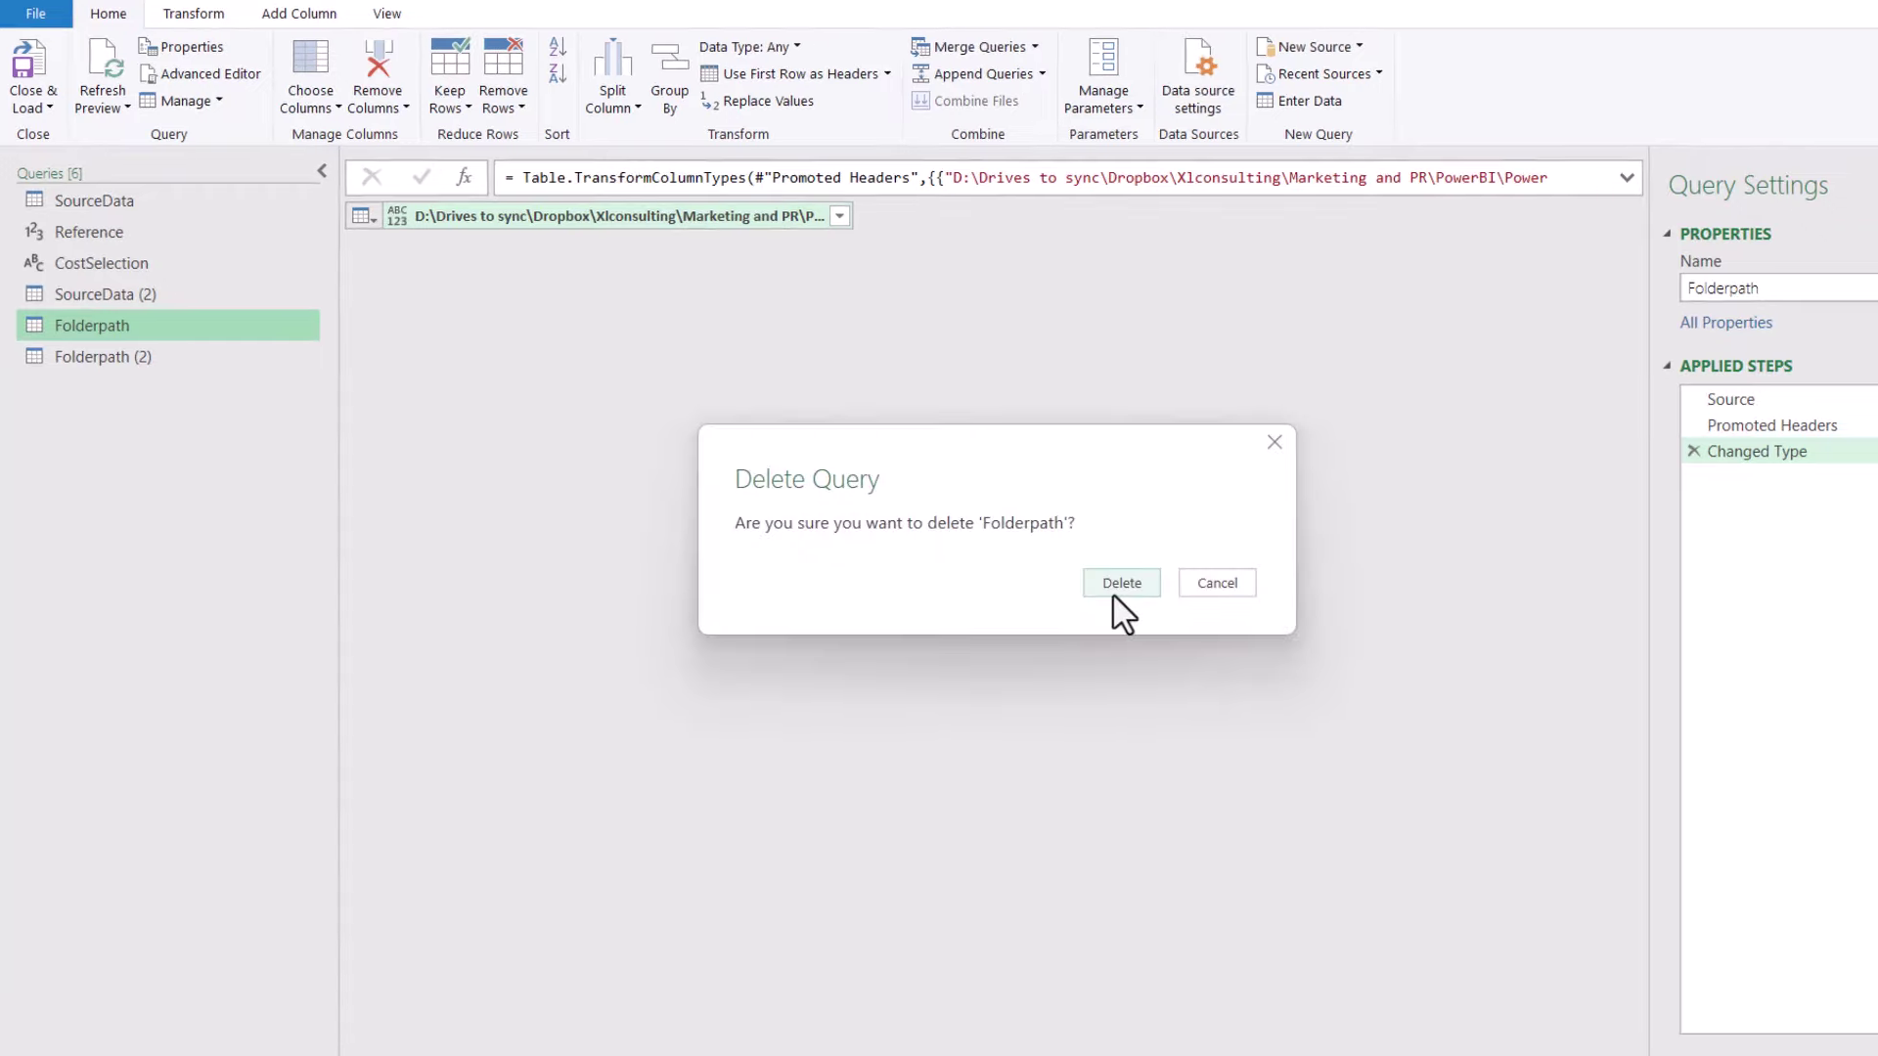
left_click(1191, 651)
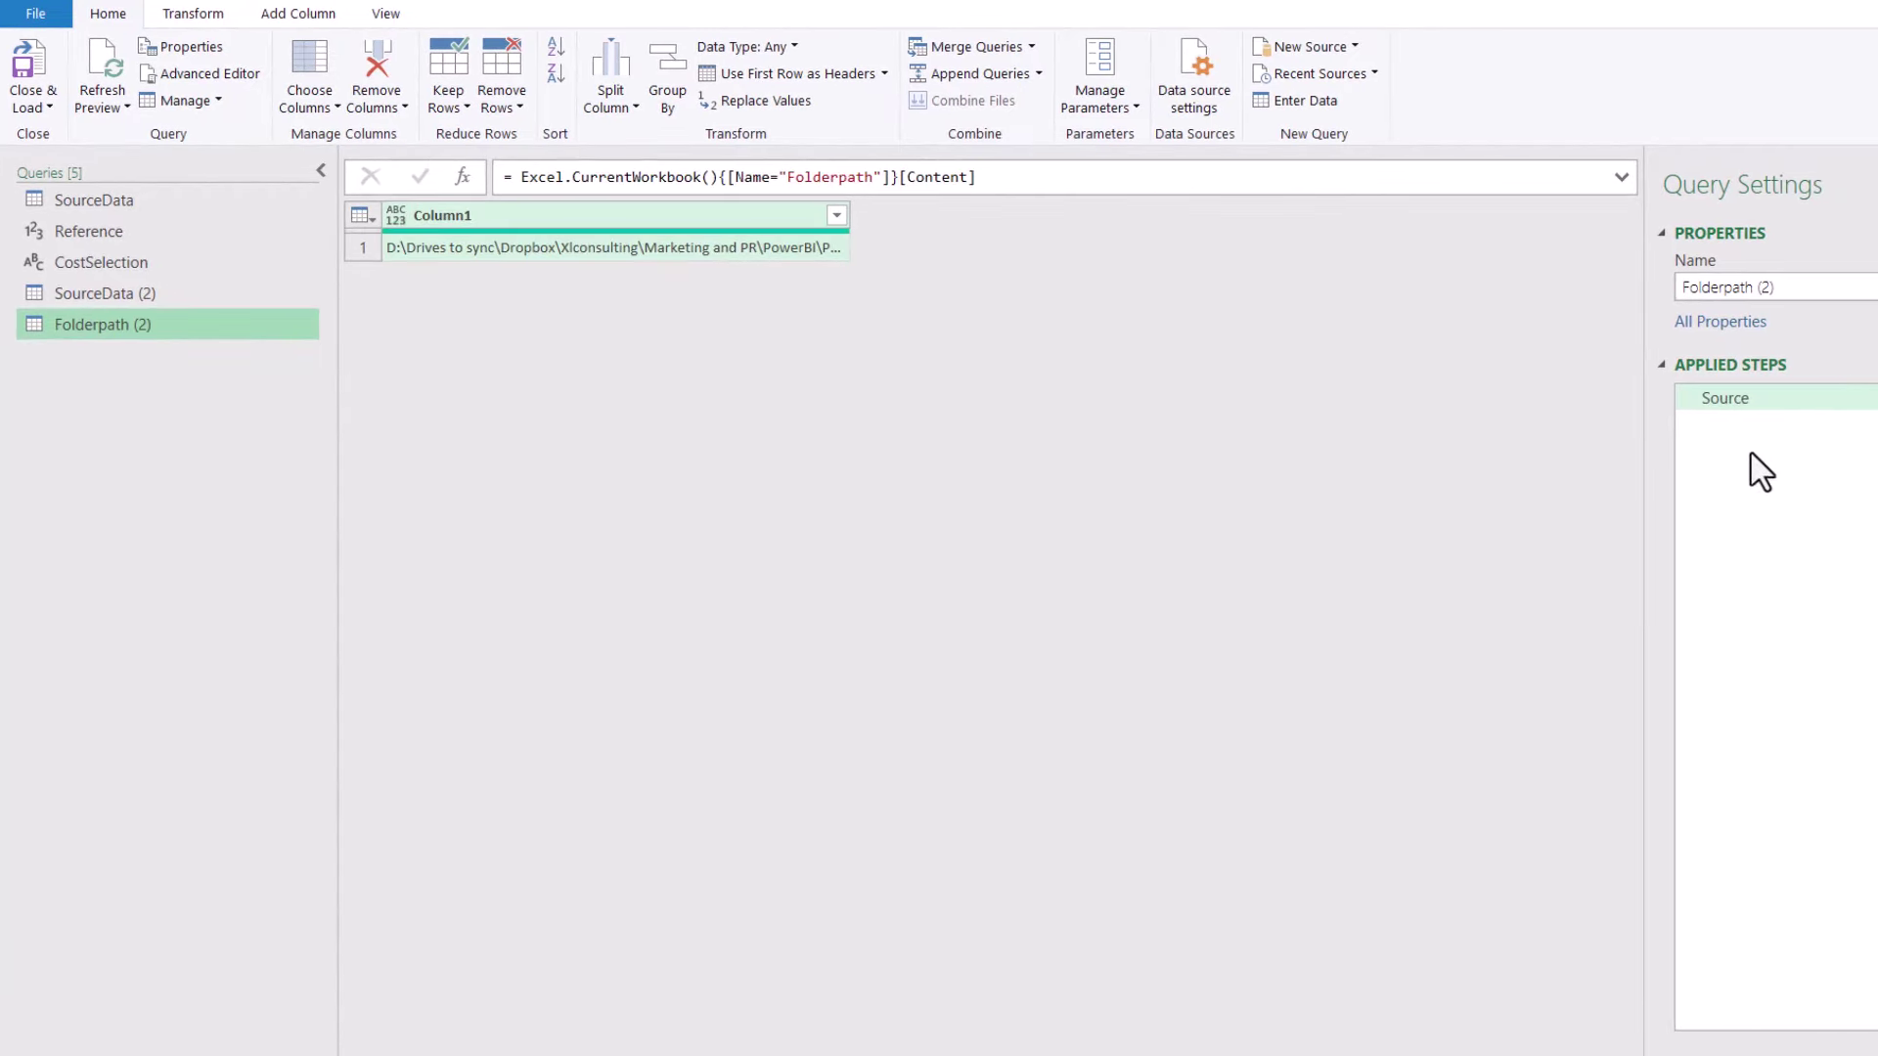
- Drill down into the folder path value in Column1 of the Folderpath (2) query
left_click(620, 249)
right_click(617, 254)
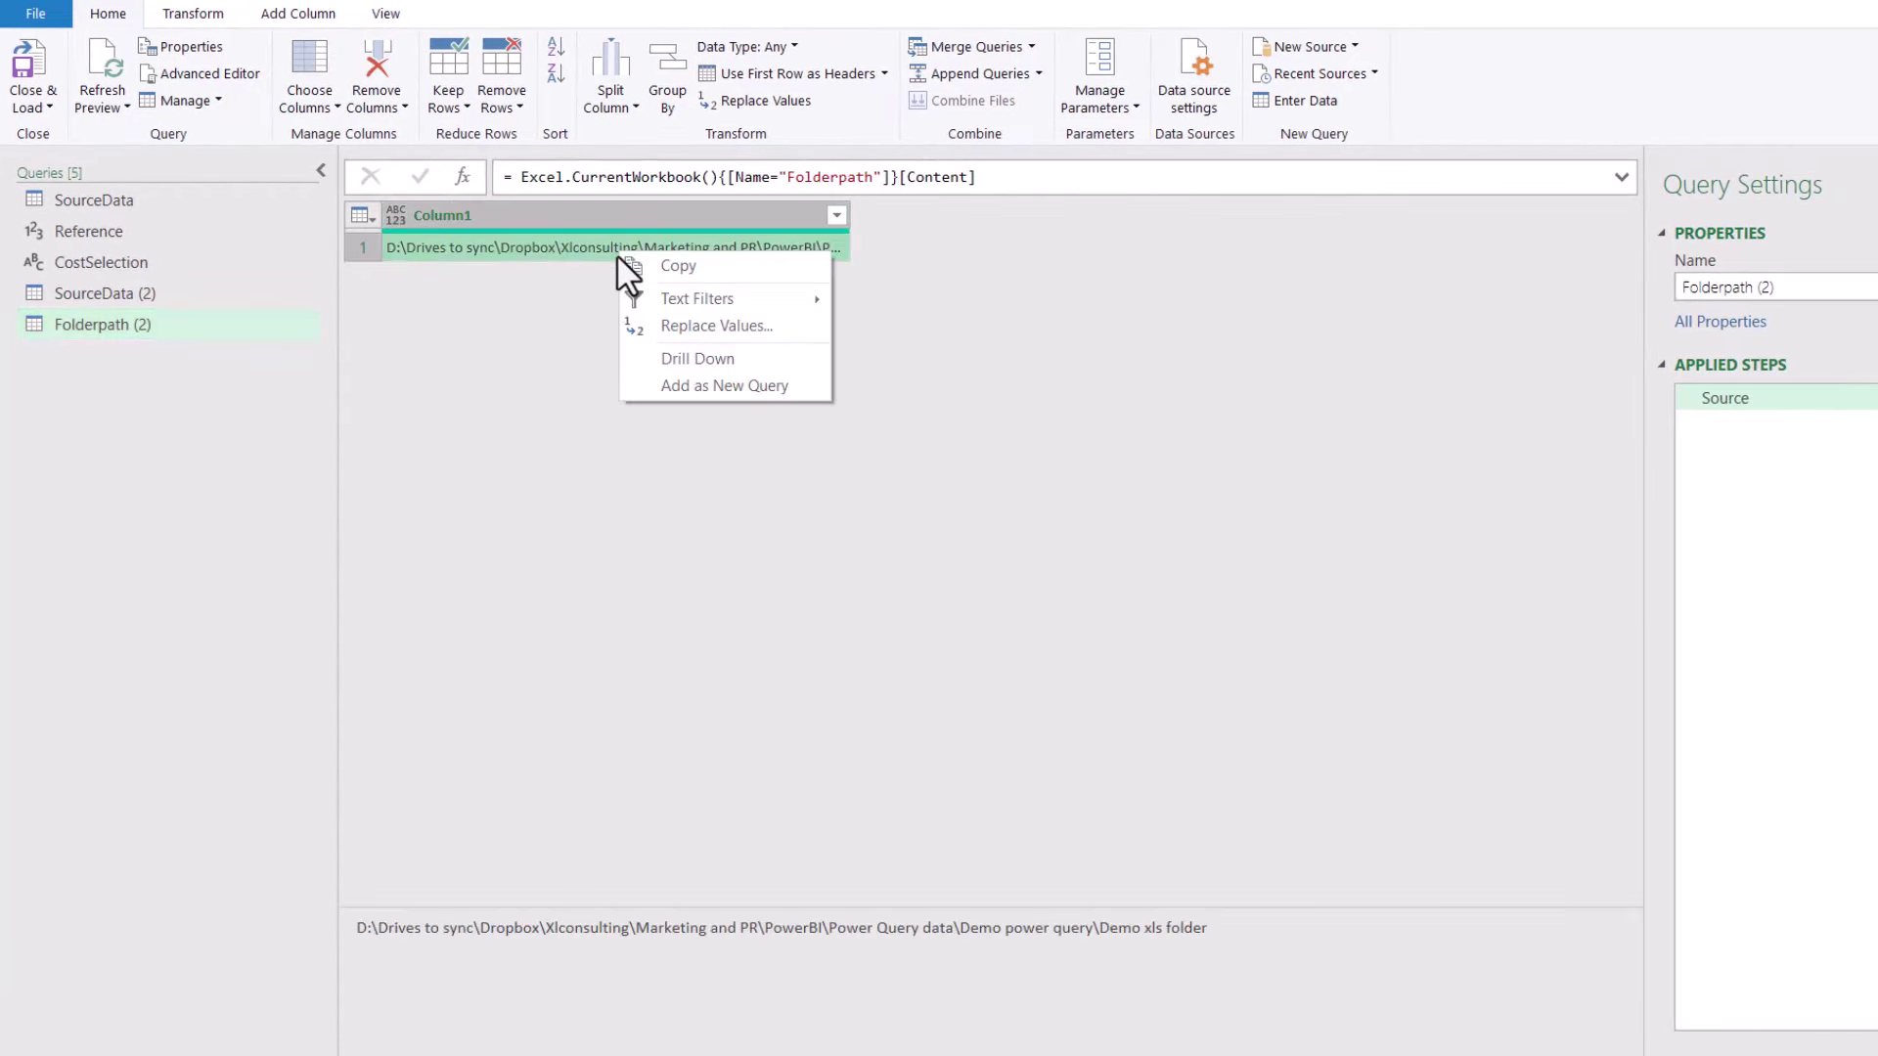
left_click(739, 363)
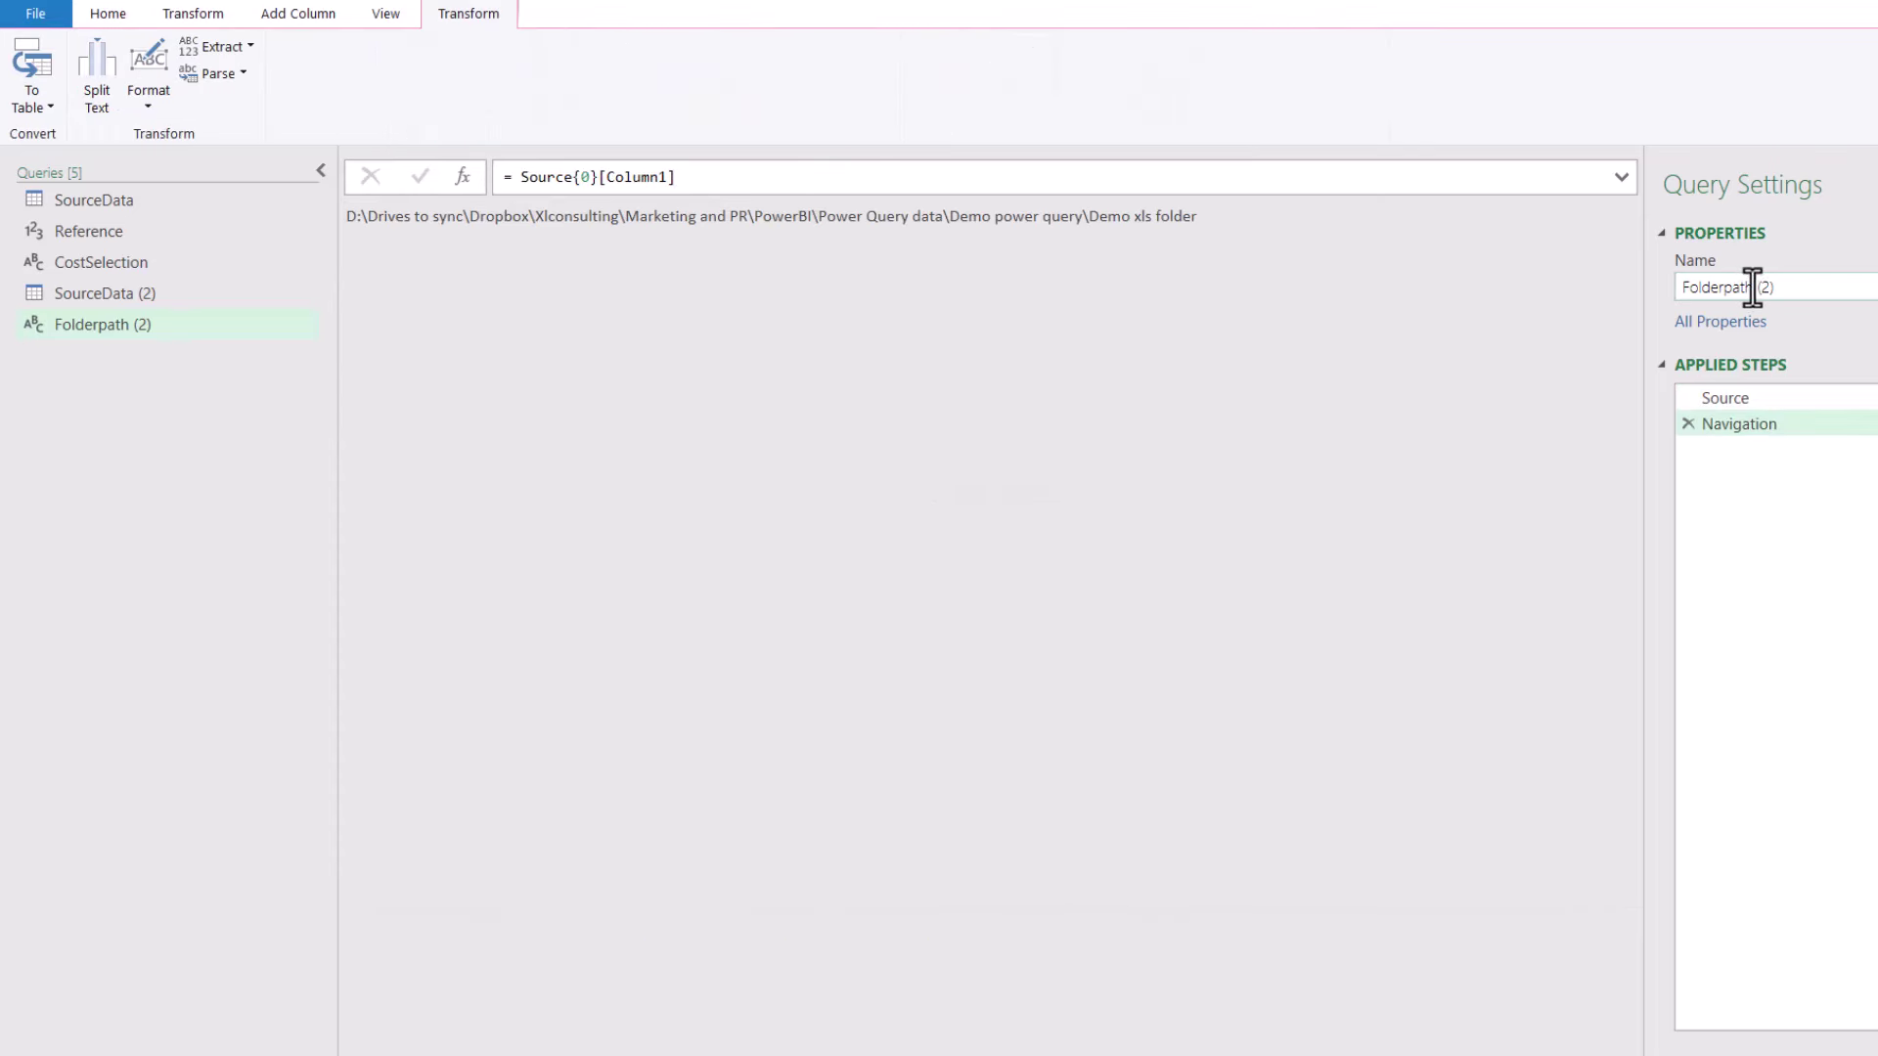
left_click_drag(1752, 286, 1777, 289)
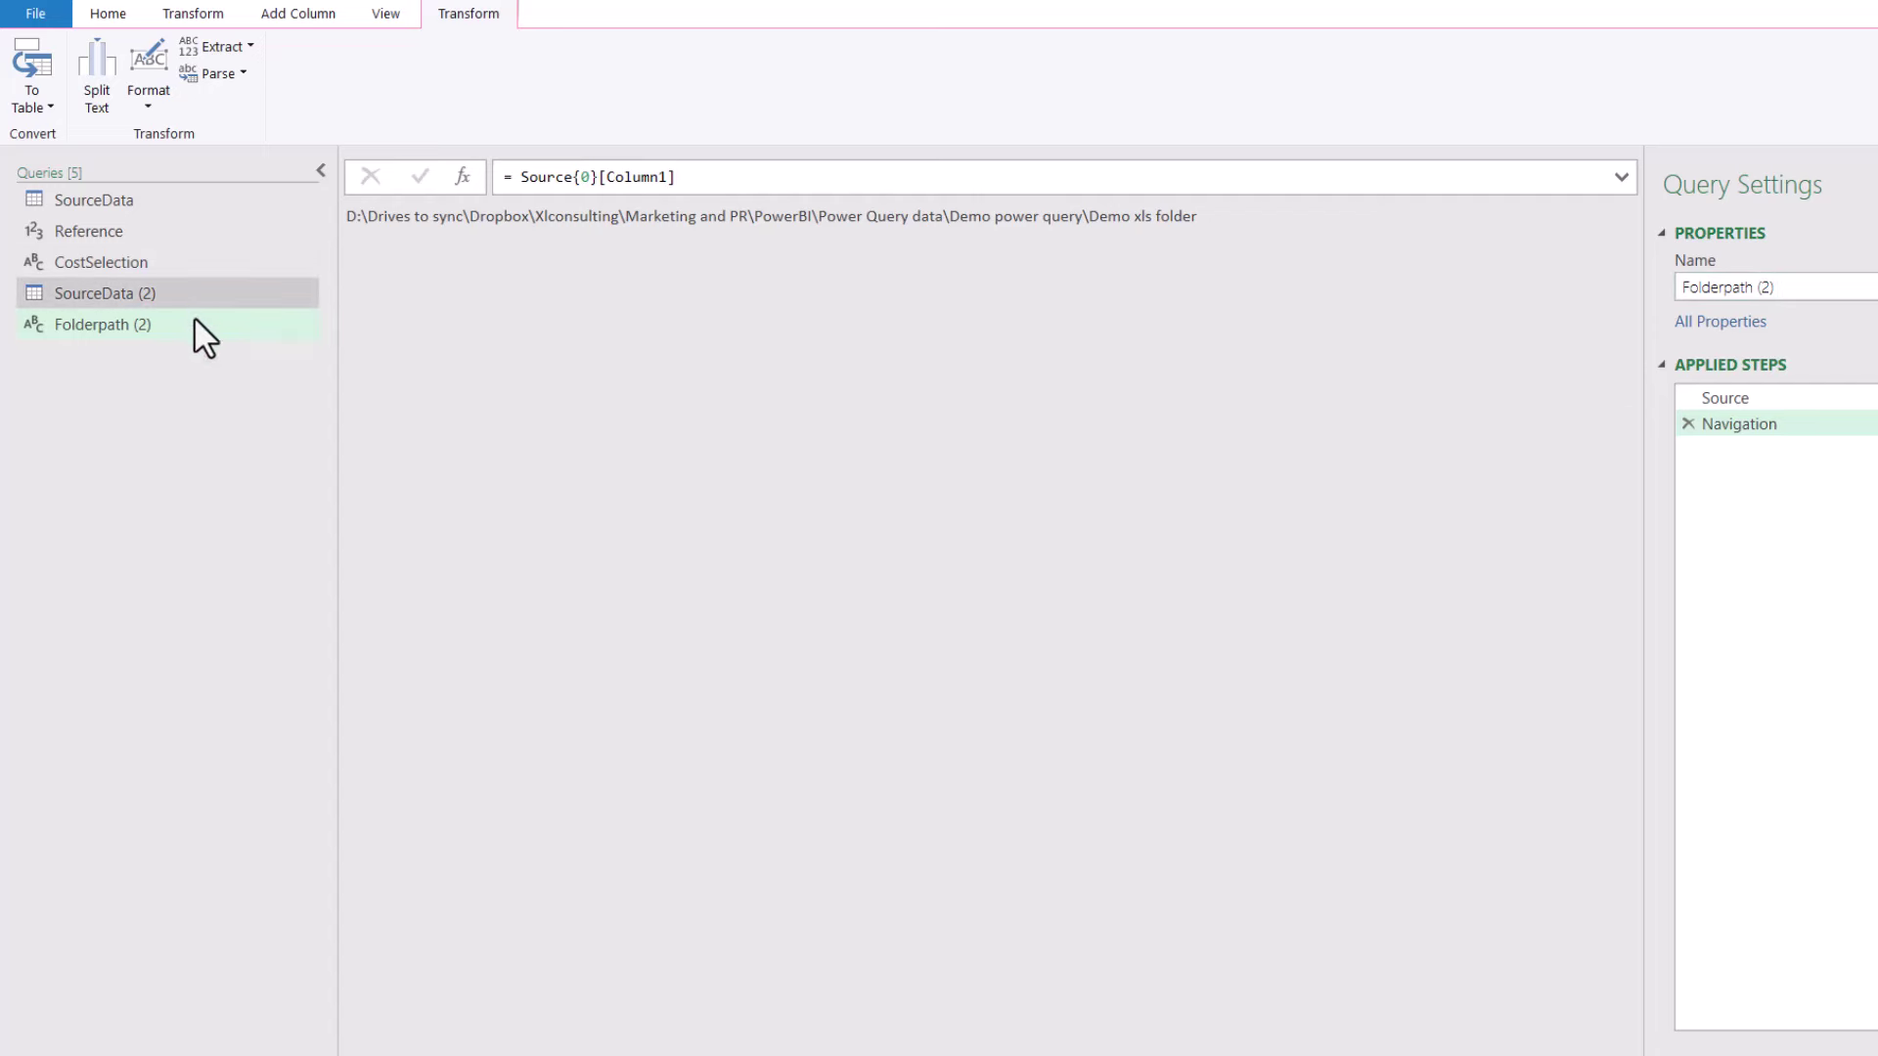
left_click_drag(1790, 289, 1679, 302)
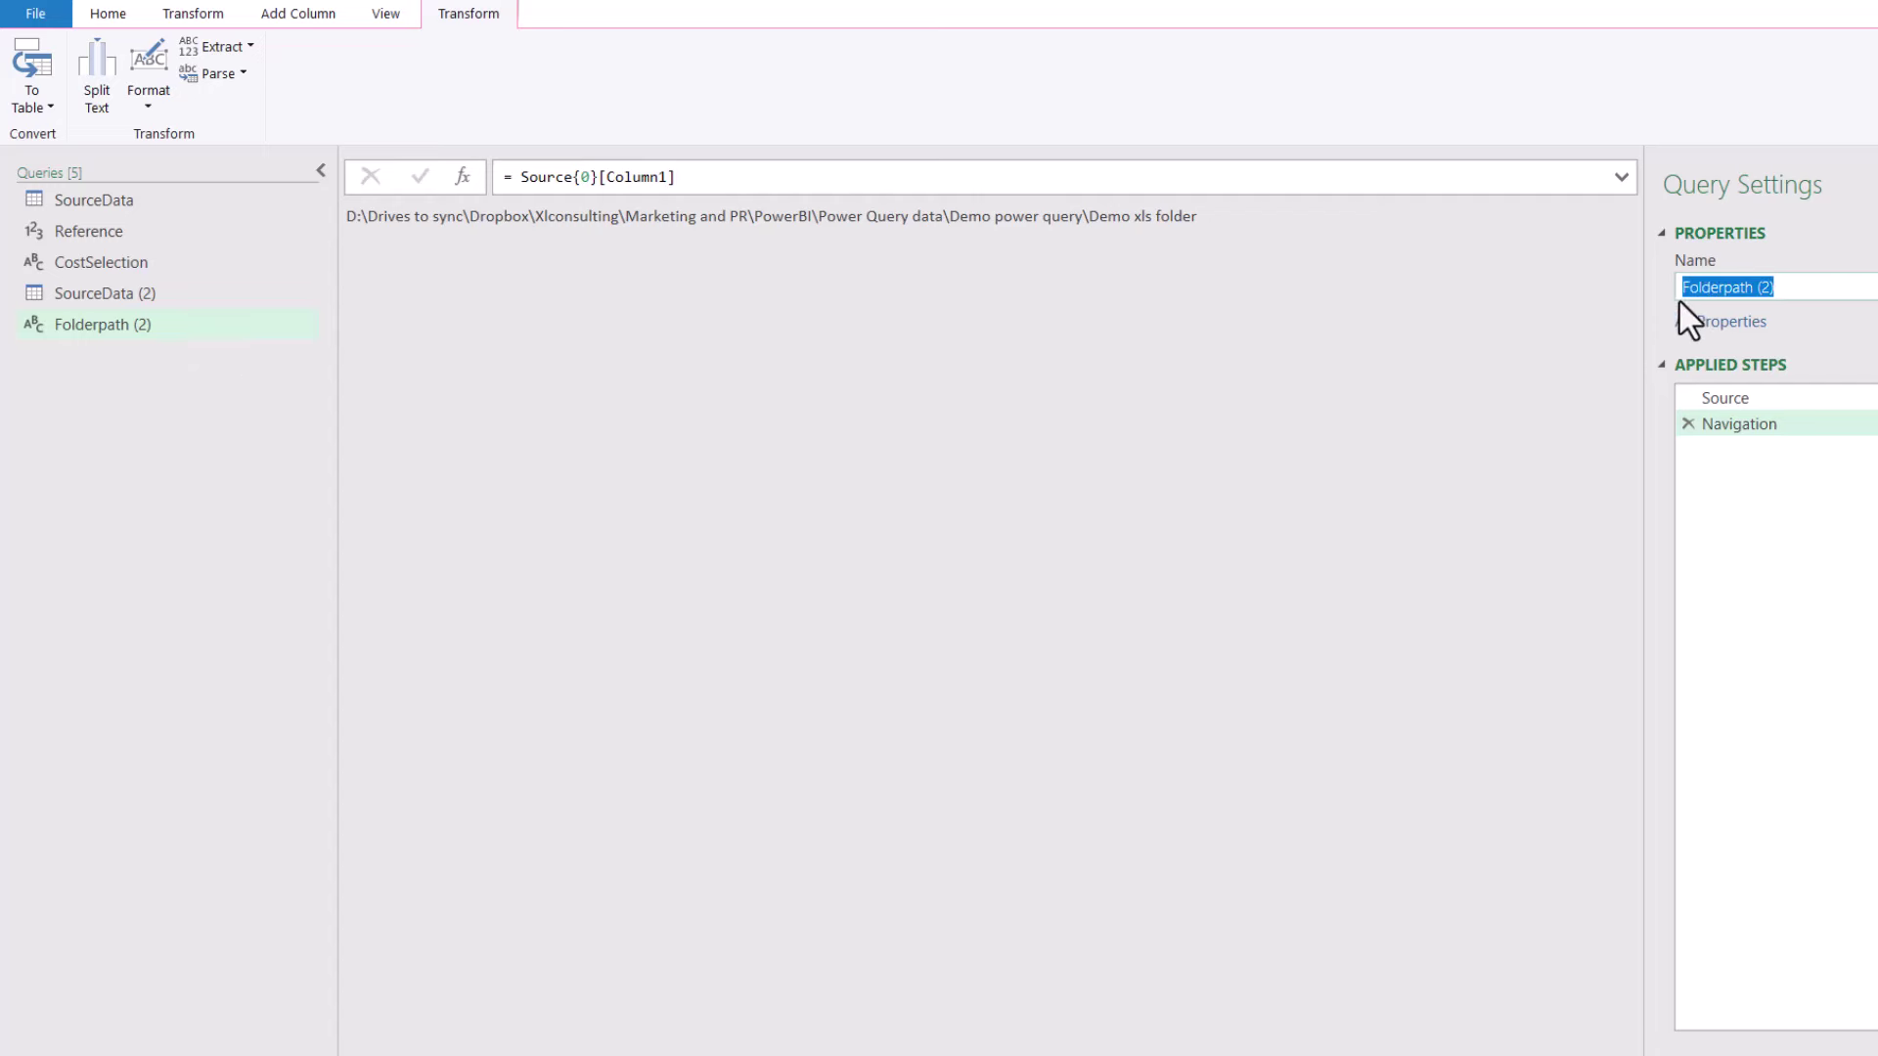
left_click(1812, 323)
- Create a new query from the folder D:\Drives to sync\Dropbox\xlother\Blogging and open it for transformation without combining the files
left_click(111, 22)
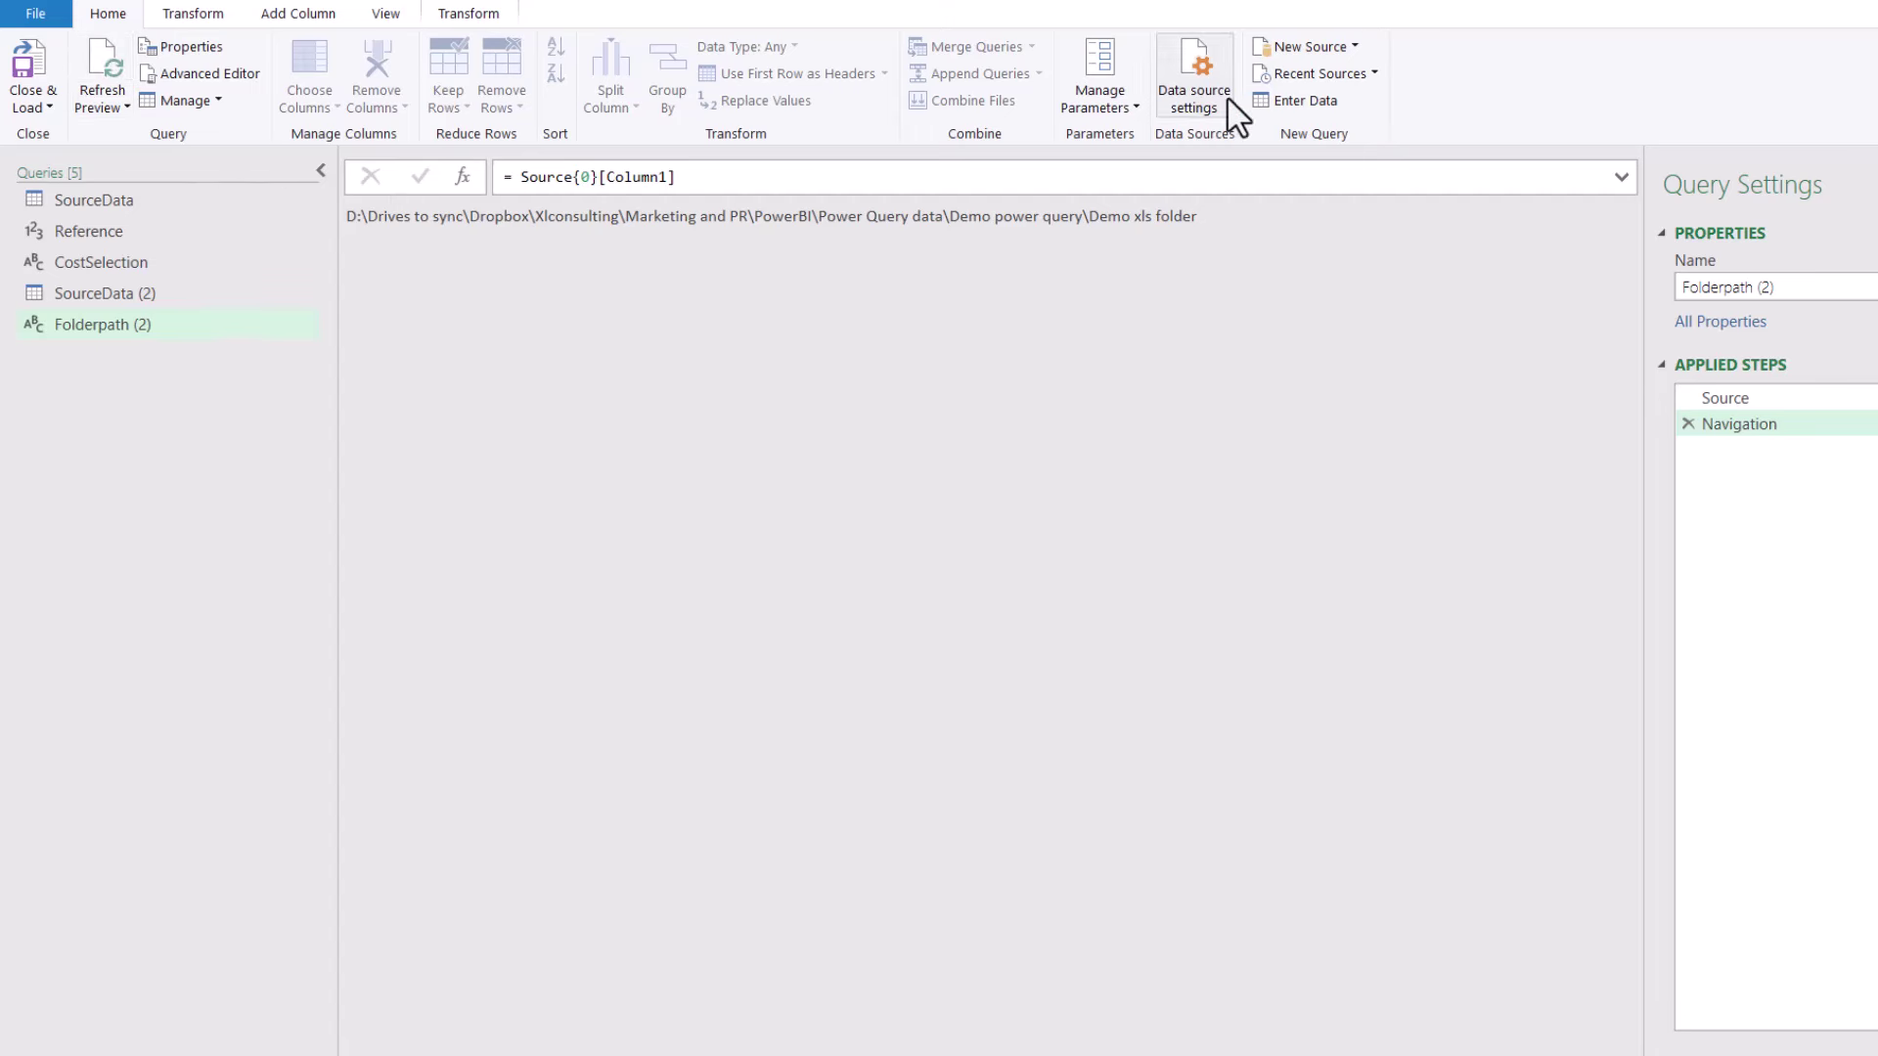
left_click(1346, 46)
mouse_move(1343, 75)
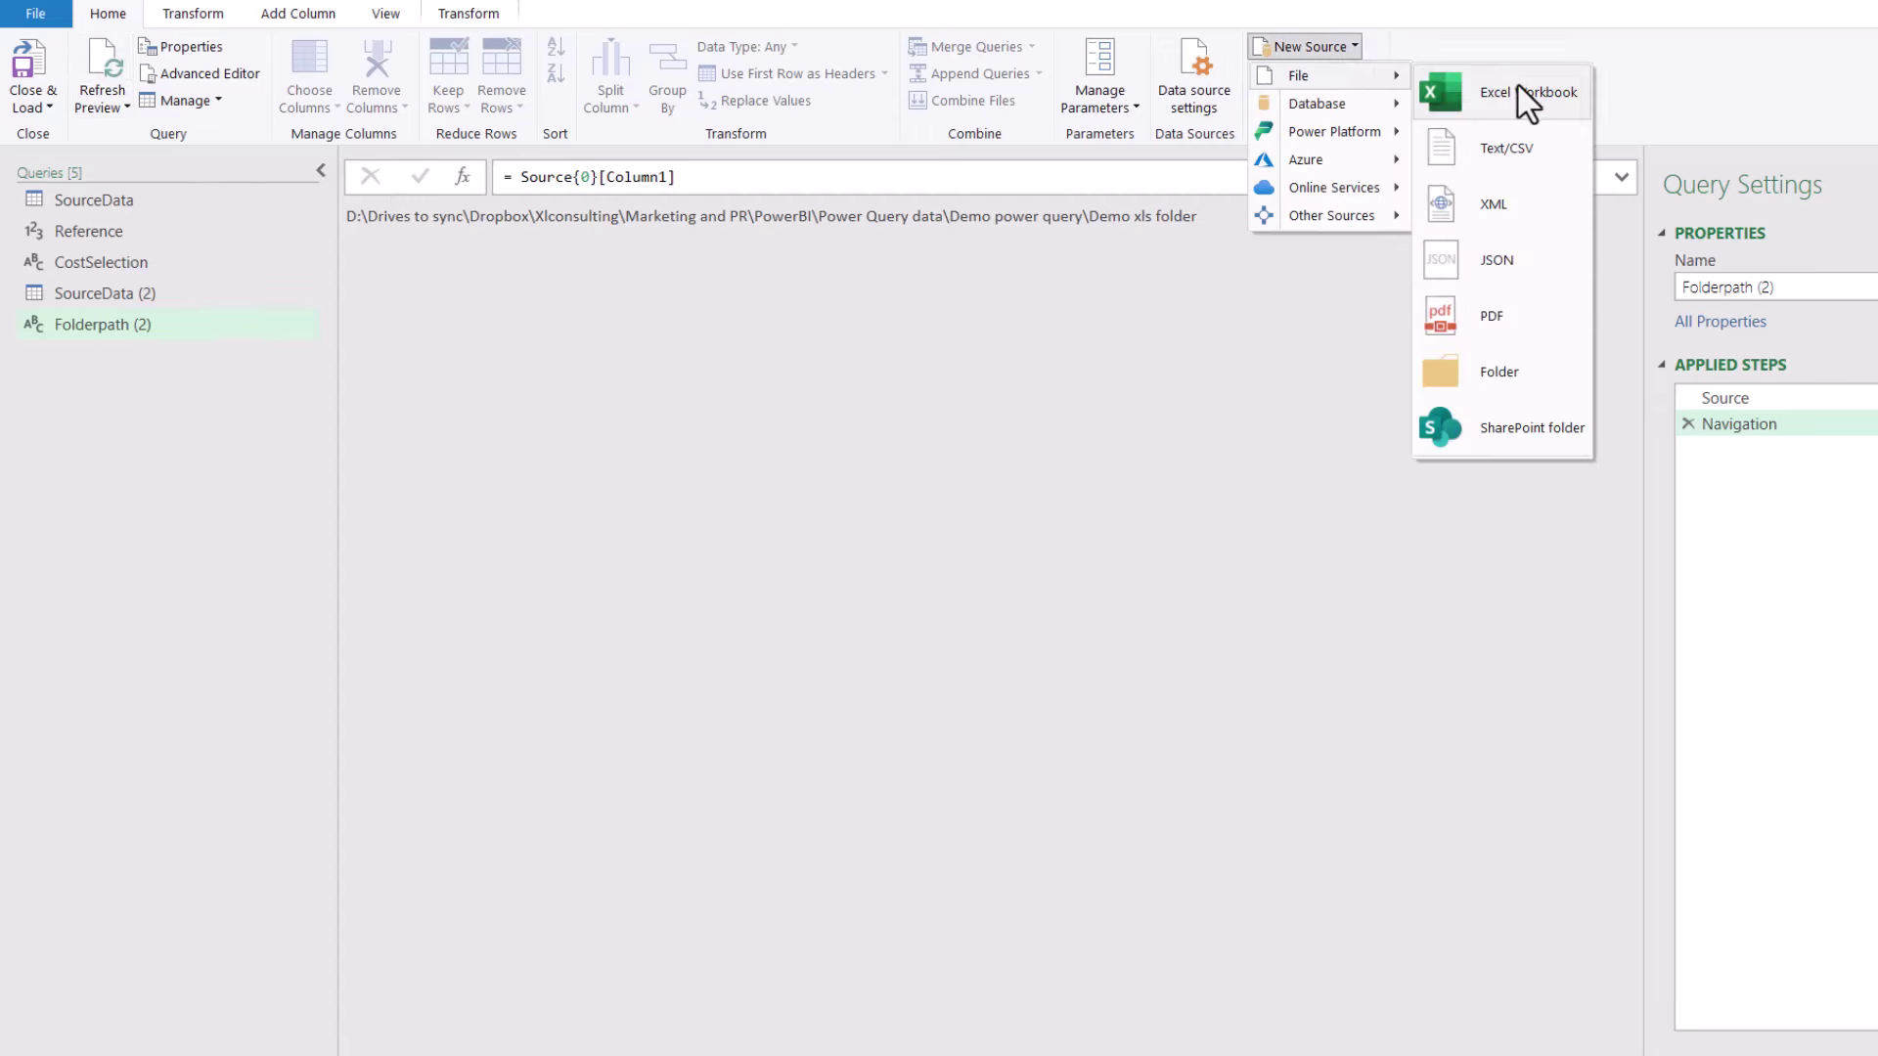
left_click(1535, 385)
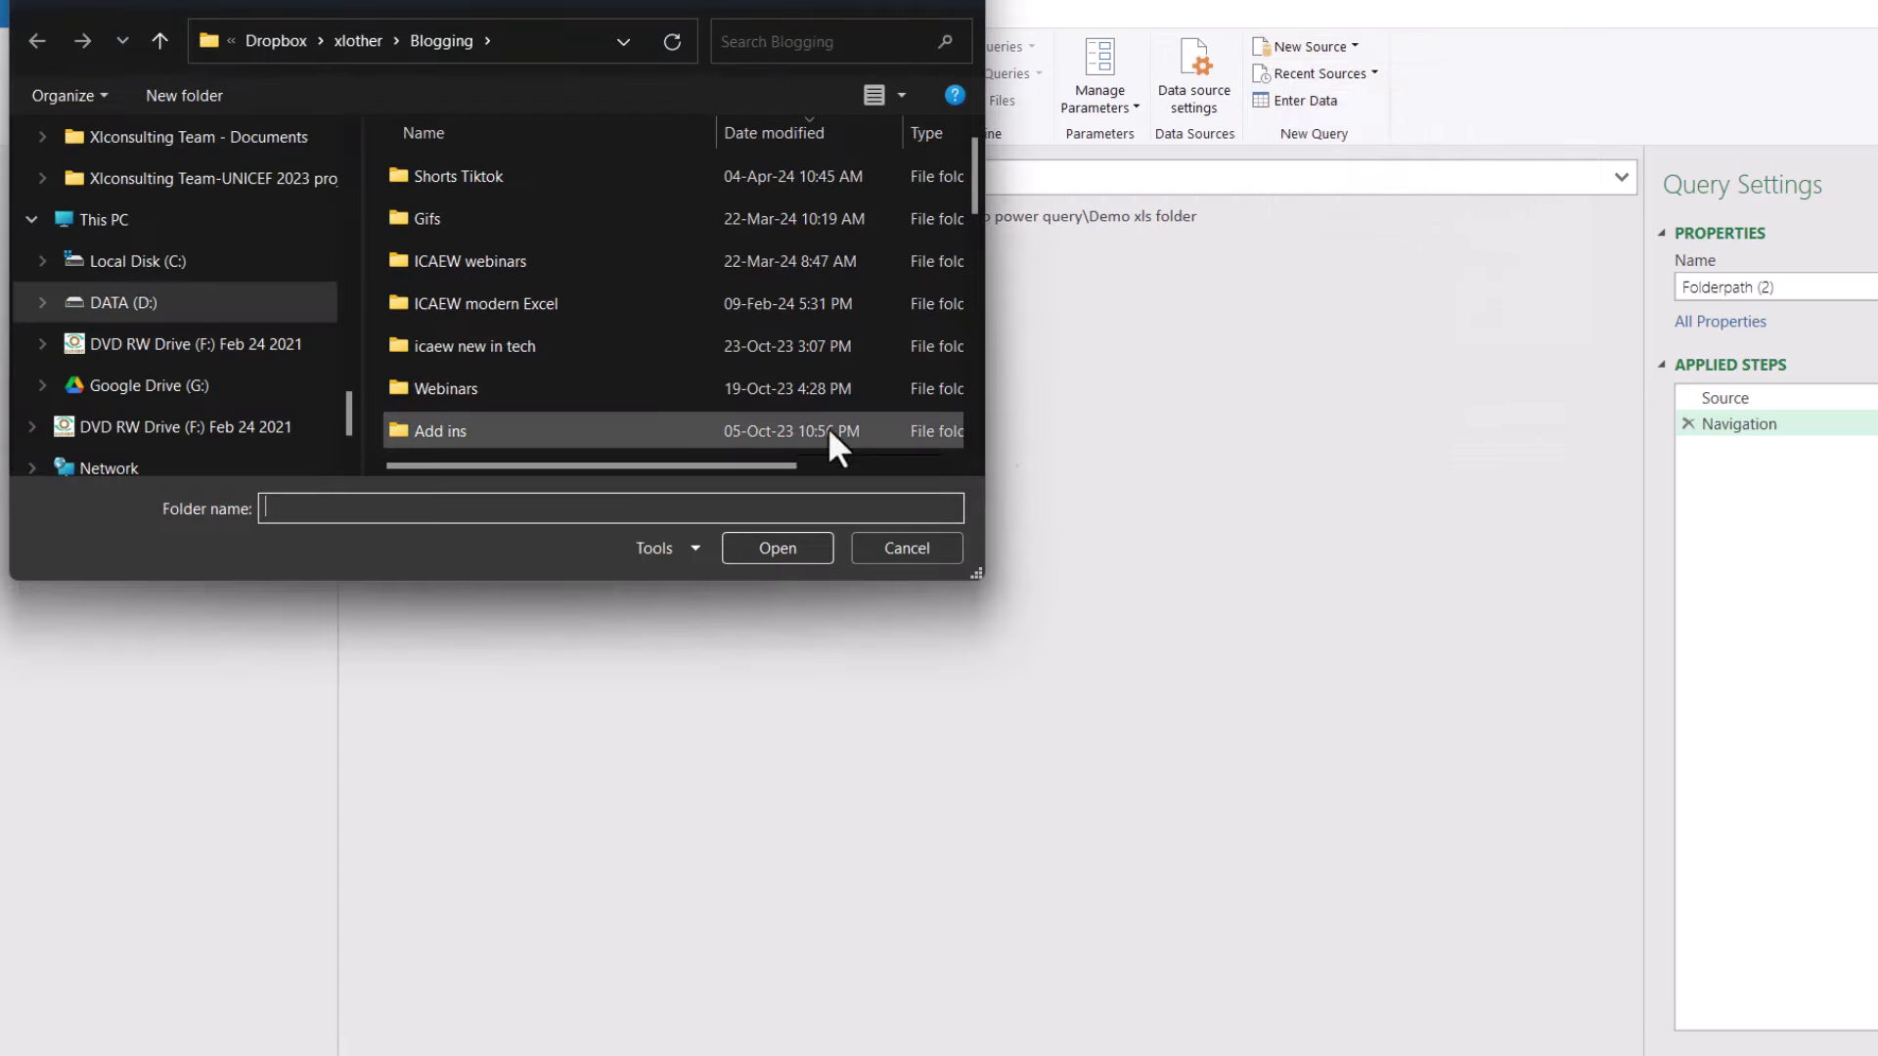
left_click(529, 33)
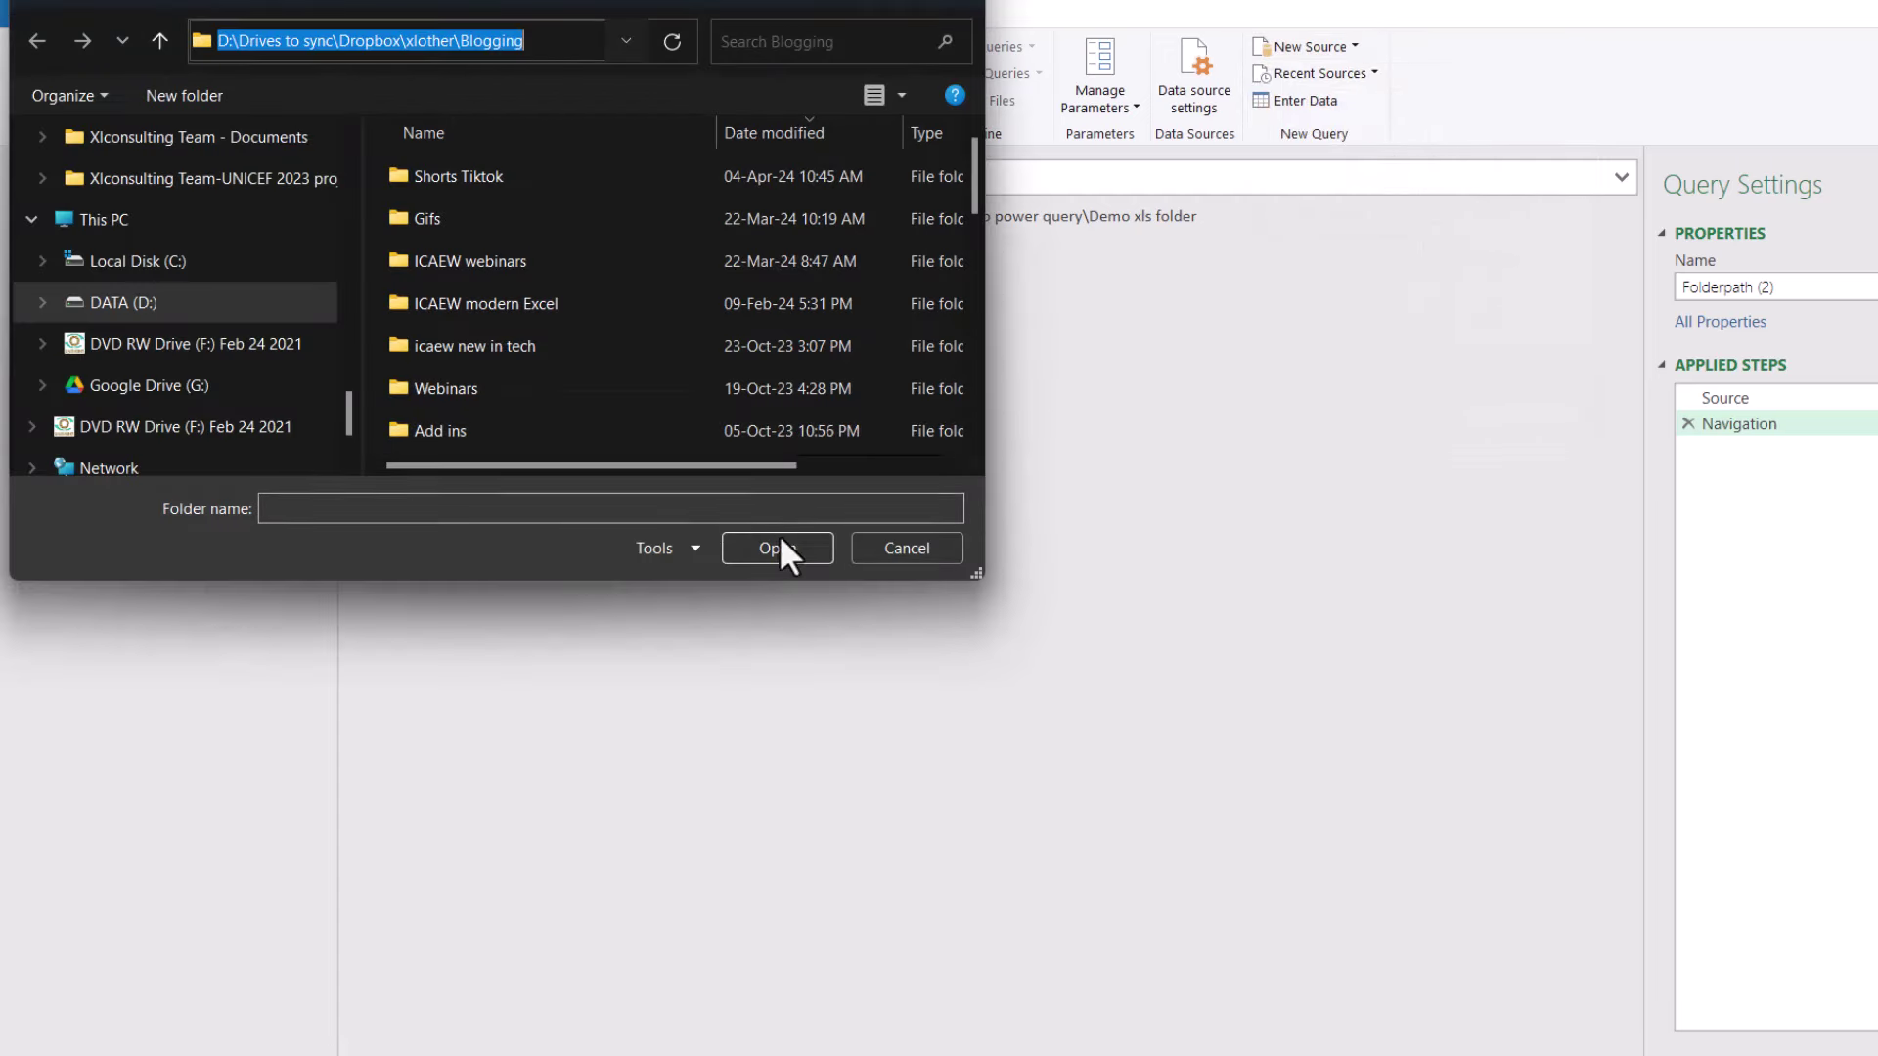
left_click(778, 544)
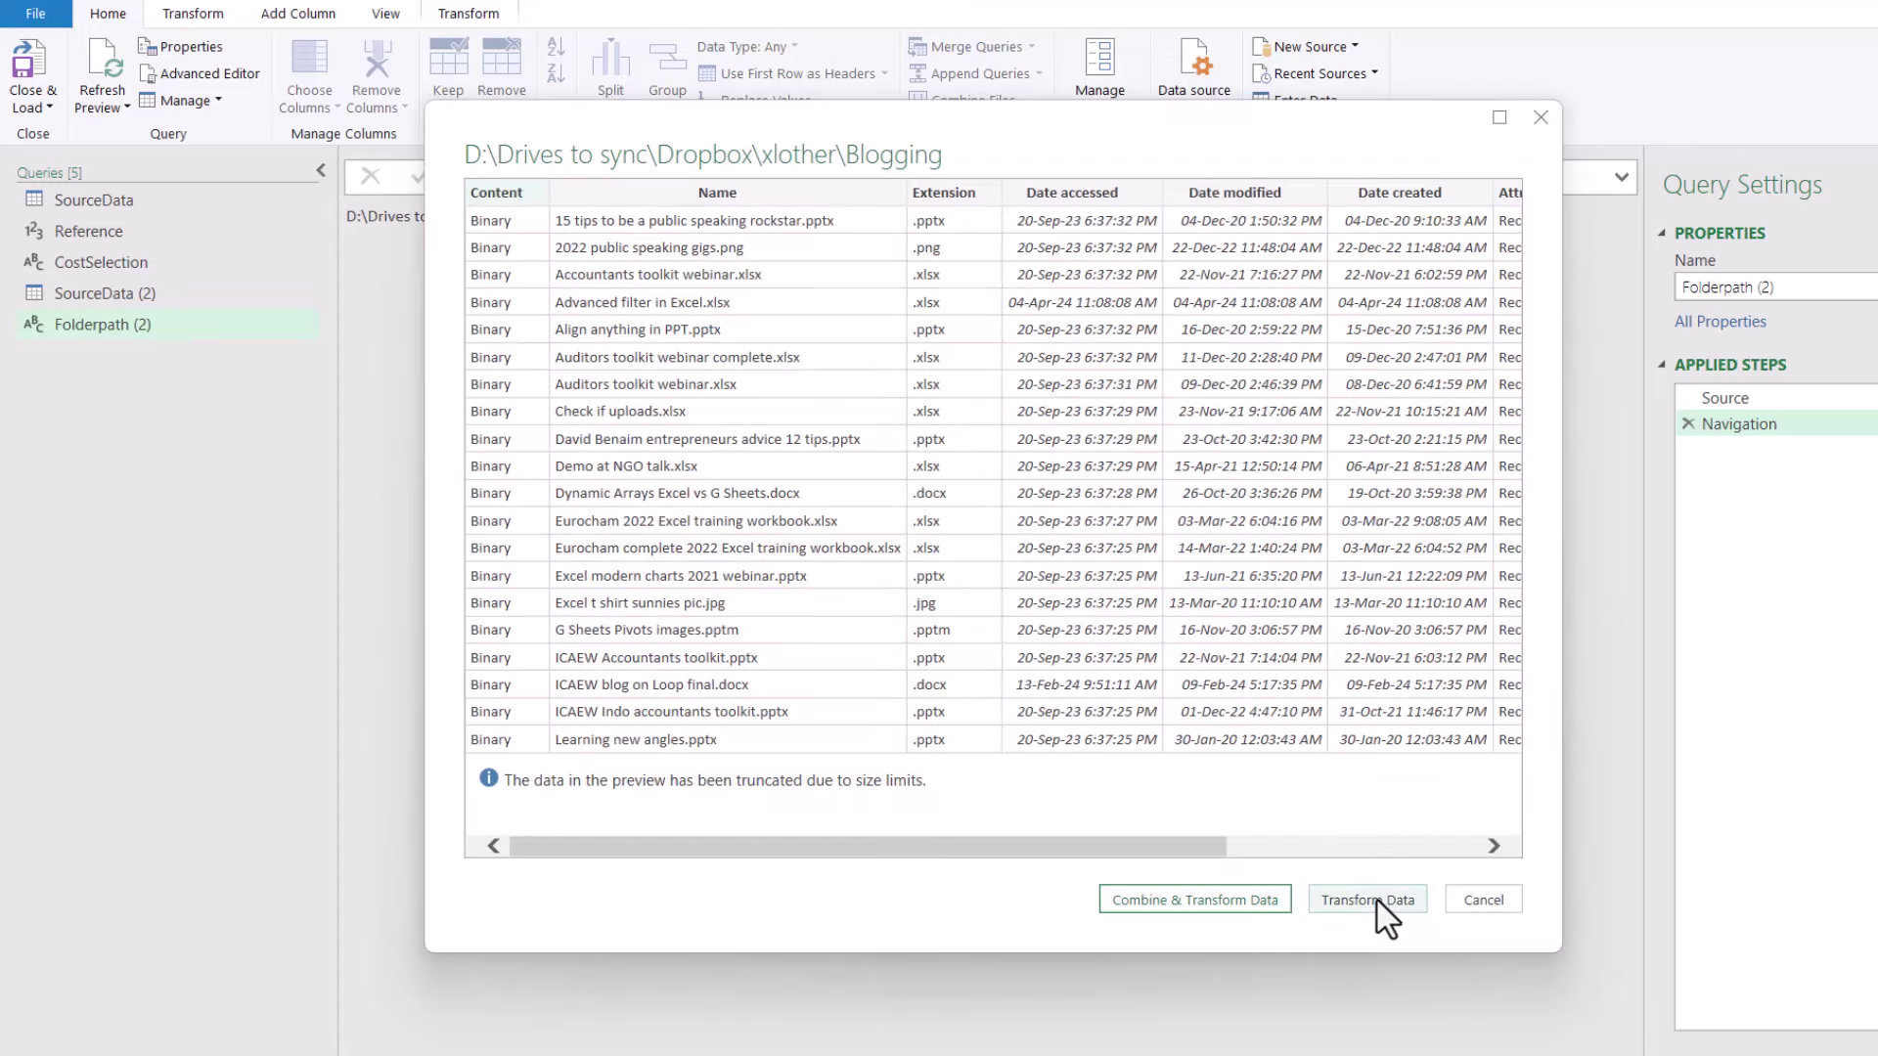
left_click(1379, 902)
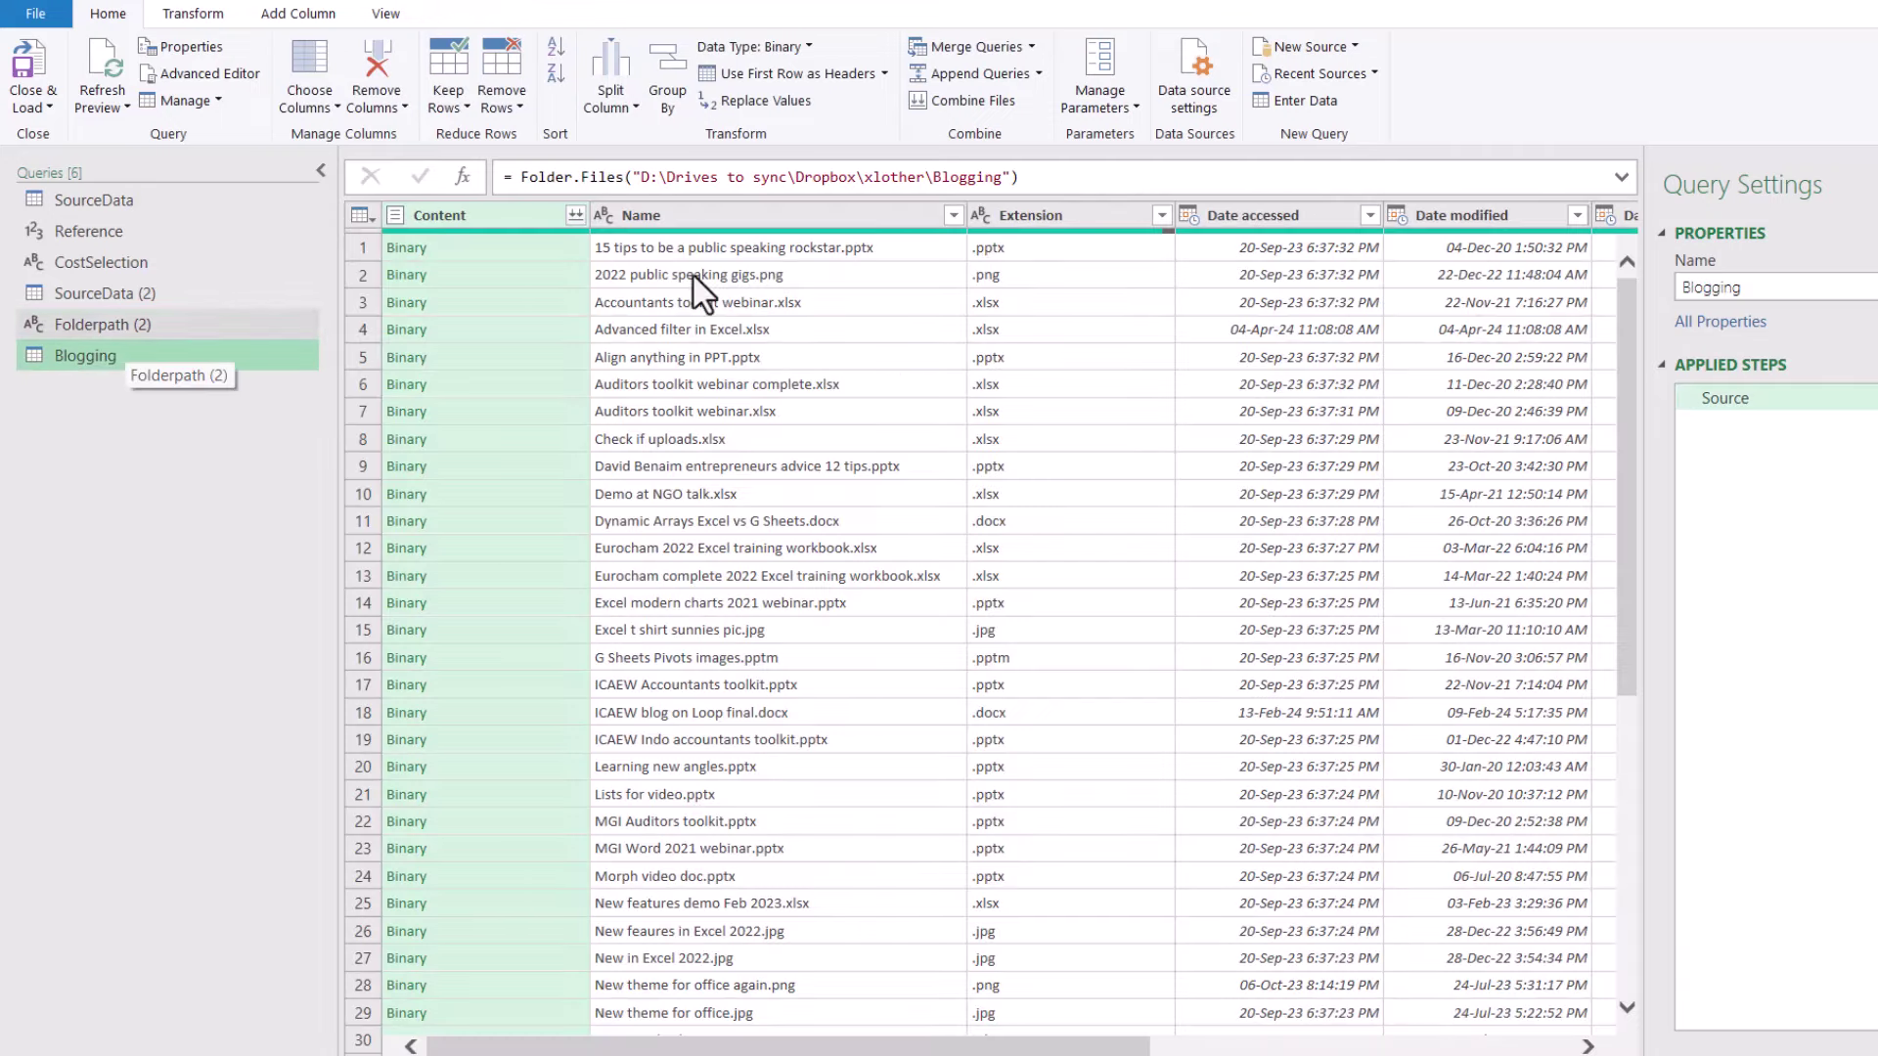
- Filter the Extension column of the Blogging query to only .xlsx files
left_click(1161, 215)
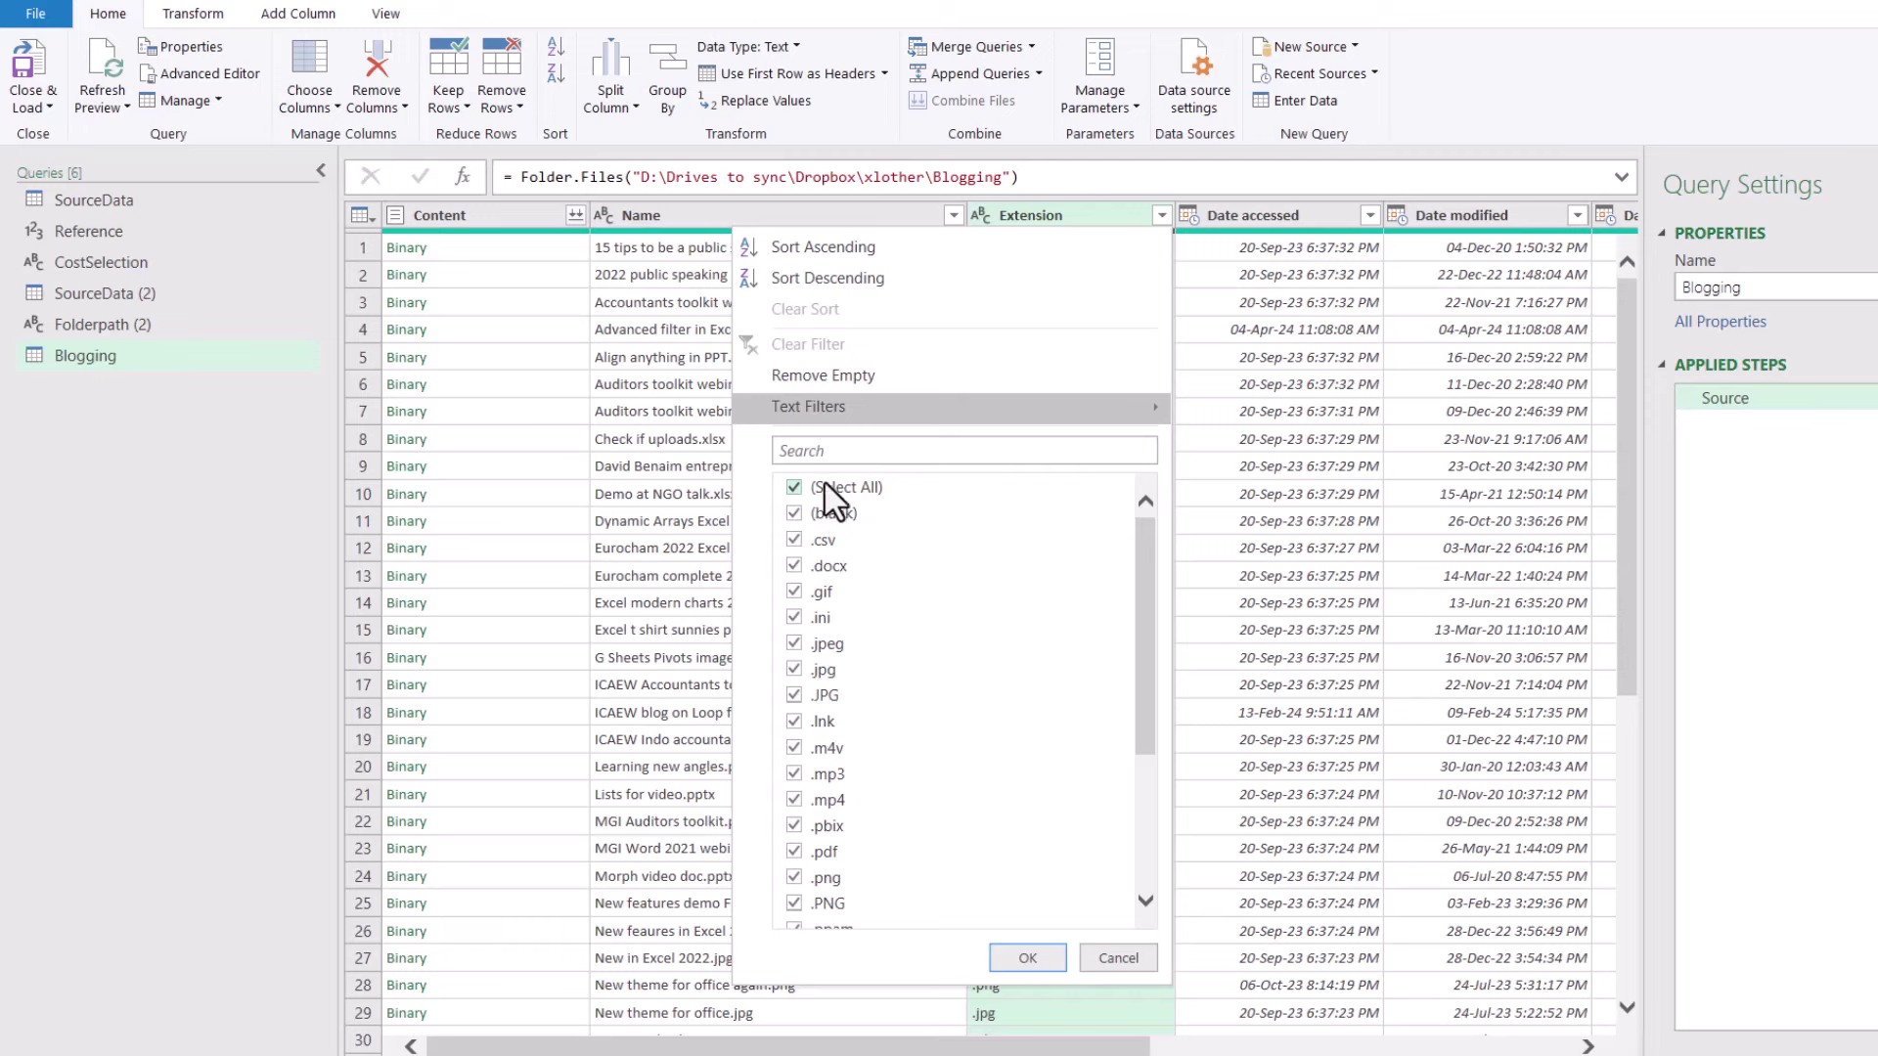
left_click(824, 486)
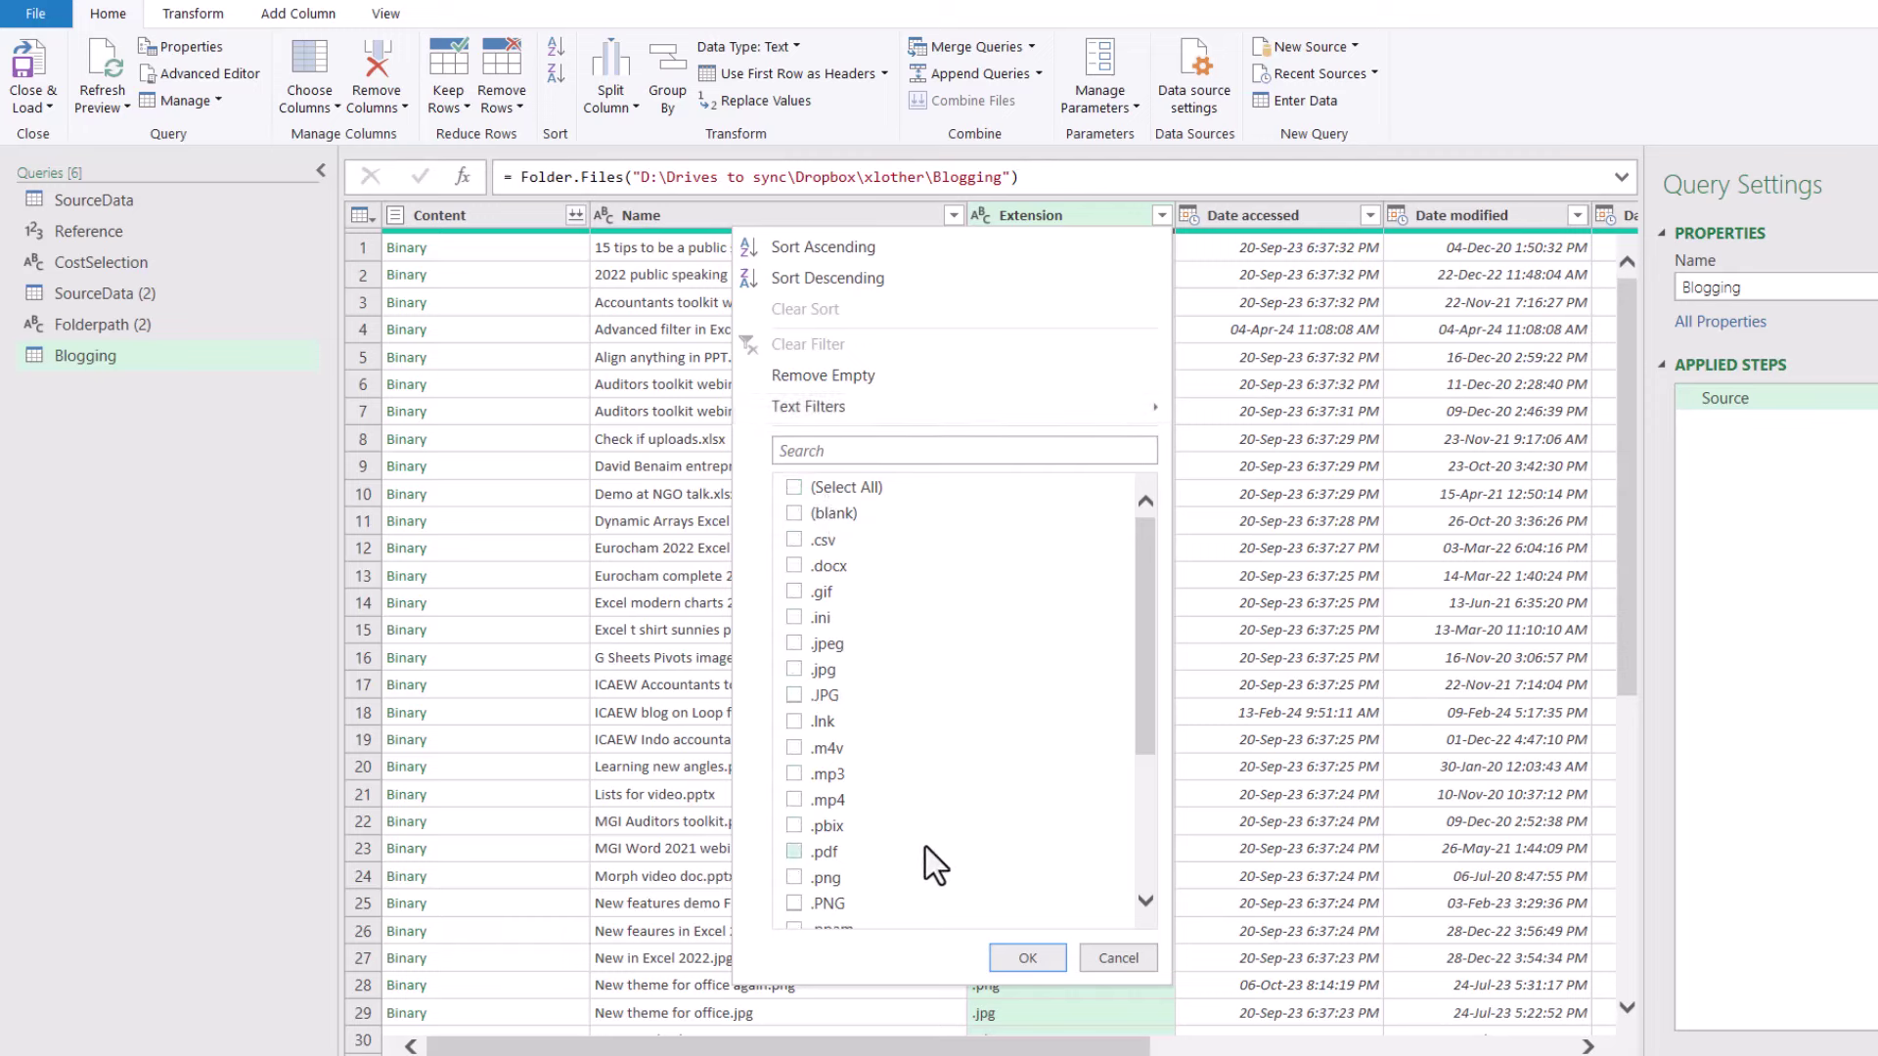
scroll(934, 866, "down", 3)
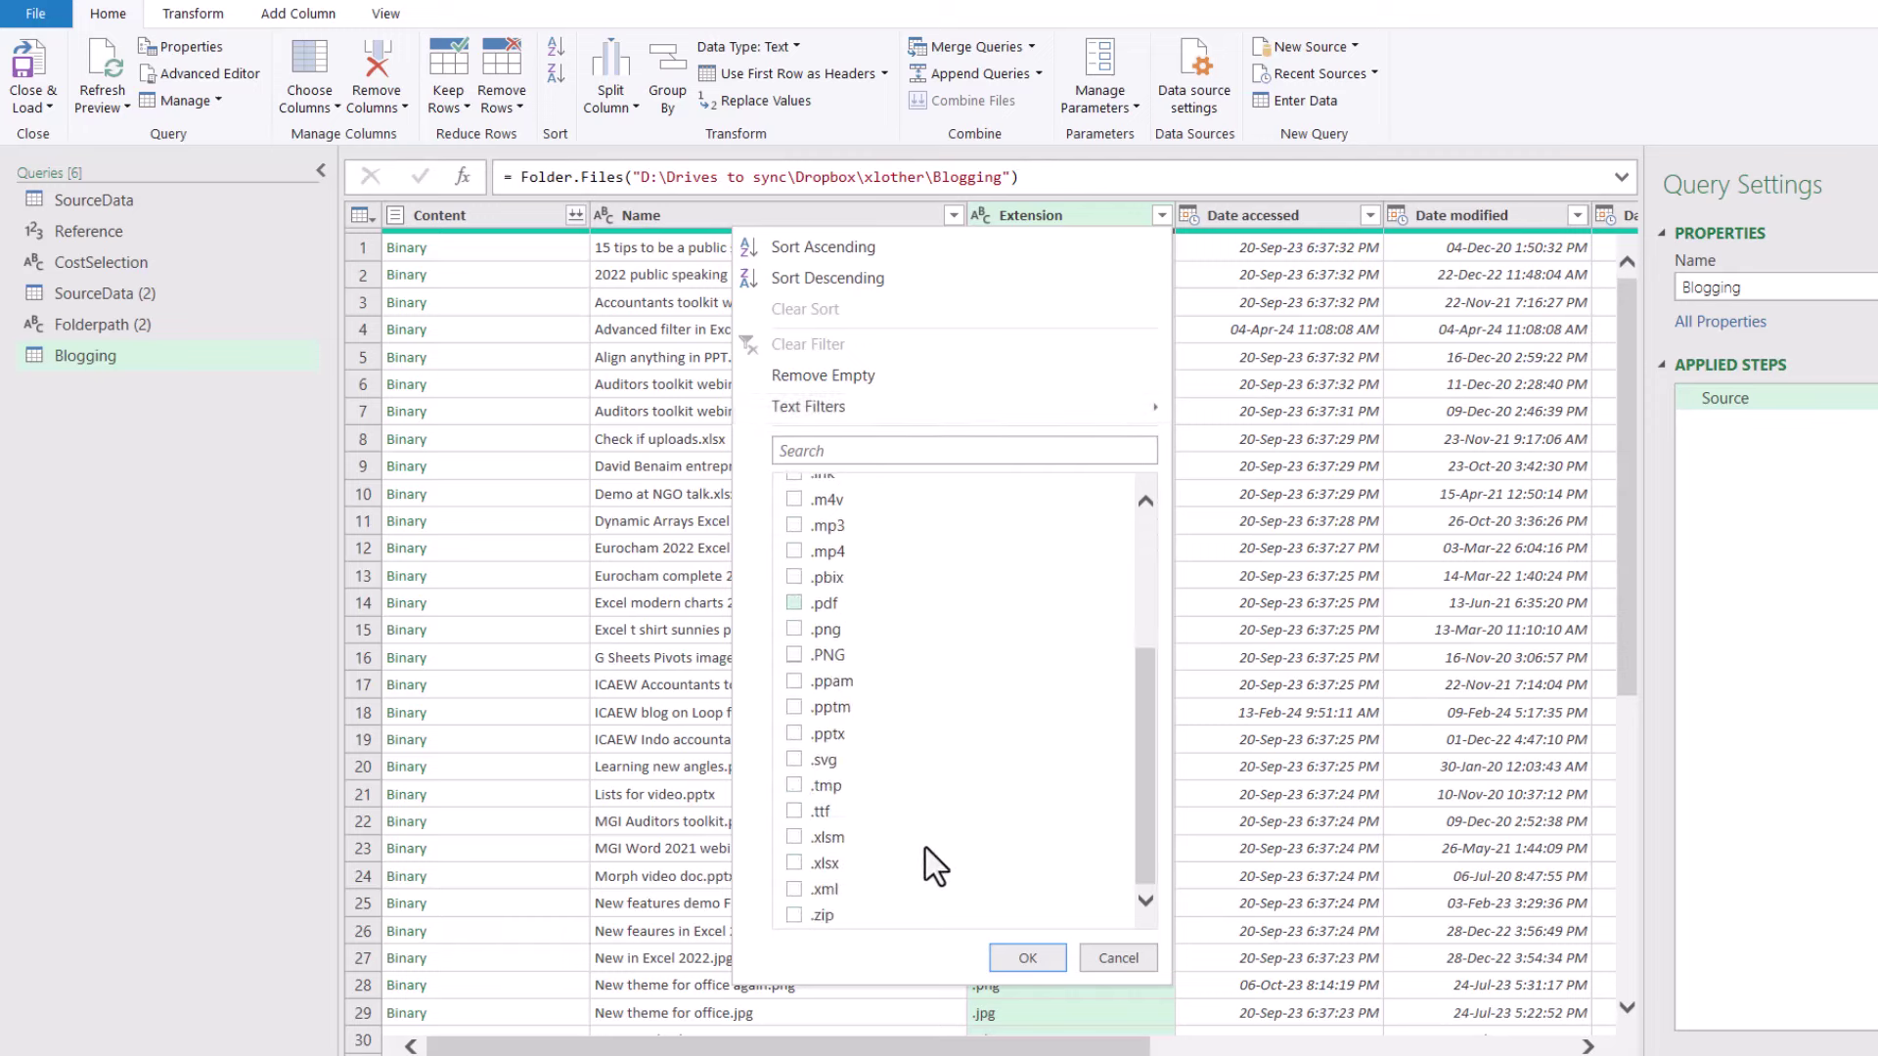
left_click(839, 864)
left_click(1039, 958)
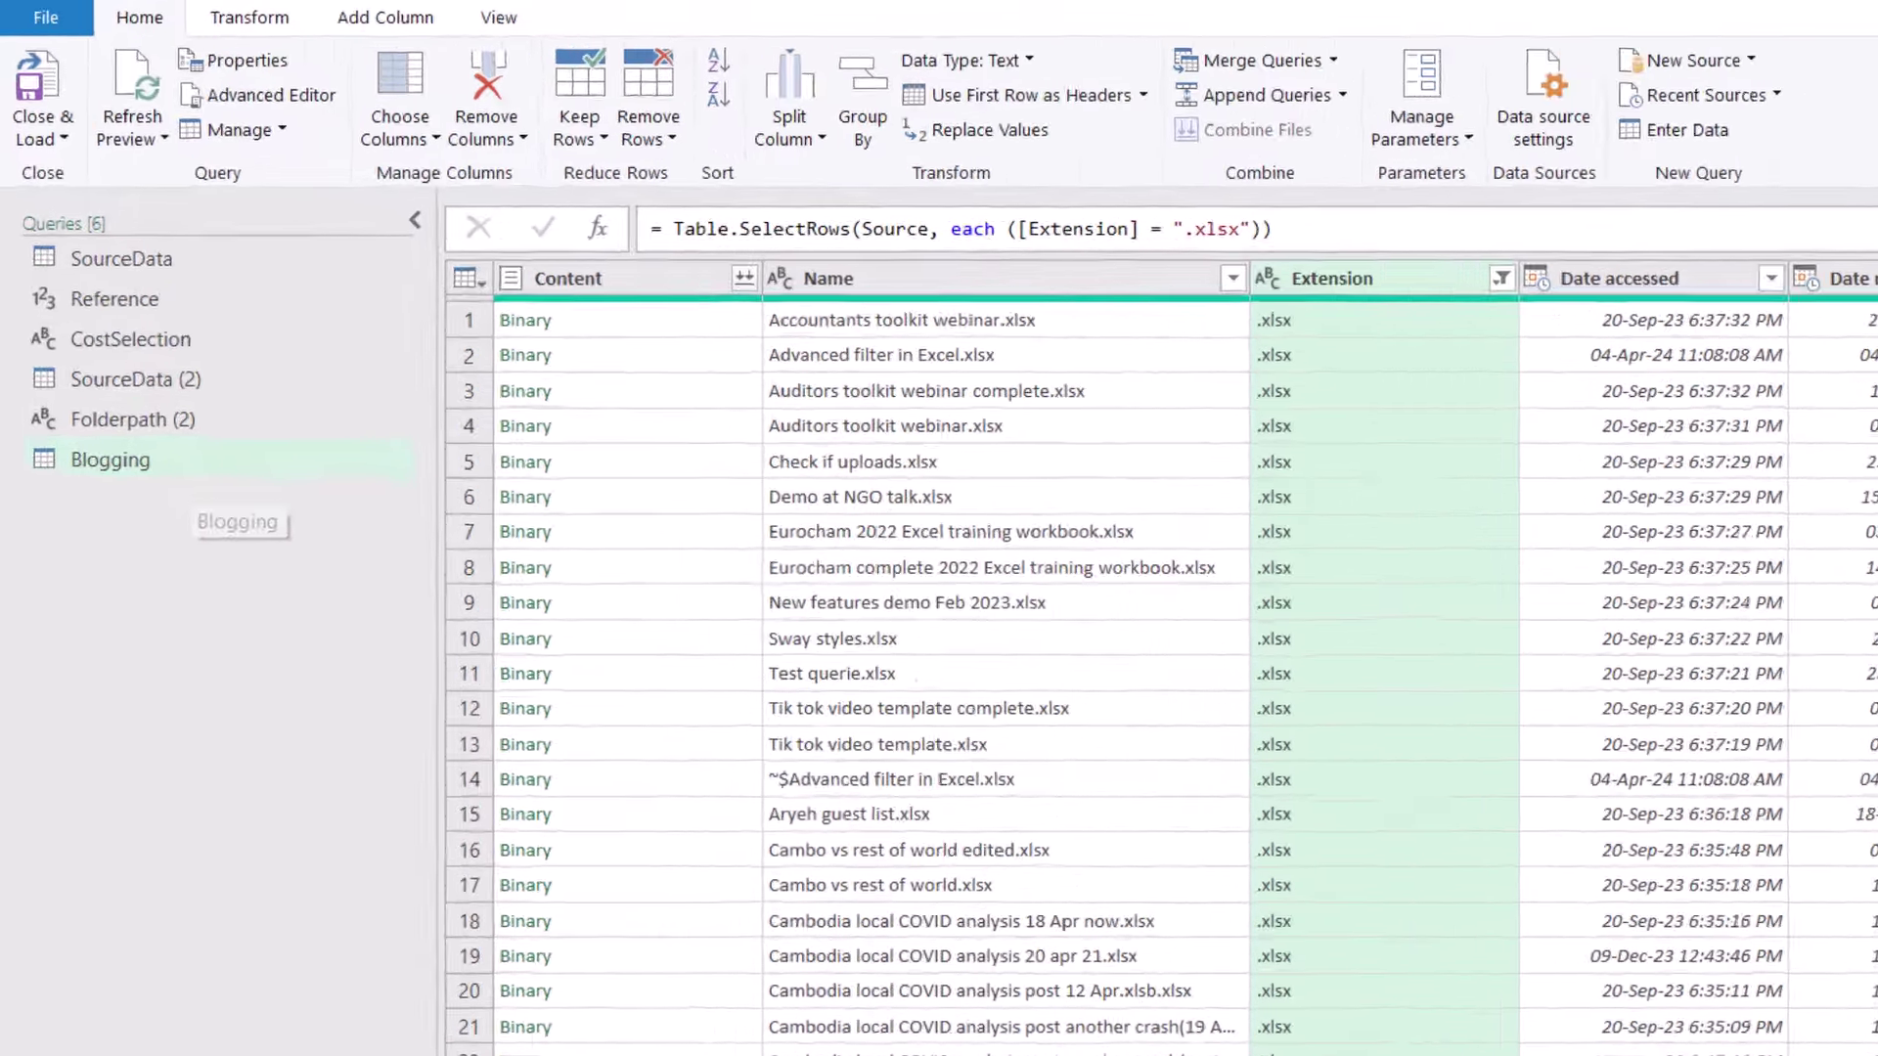
- Replace the hard-coded path in the Source step of the Blogging query with a reference to #"Folderpath (2)"
left_click(1815, 418)
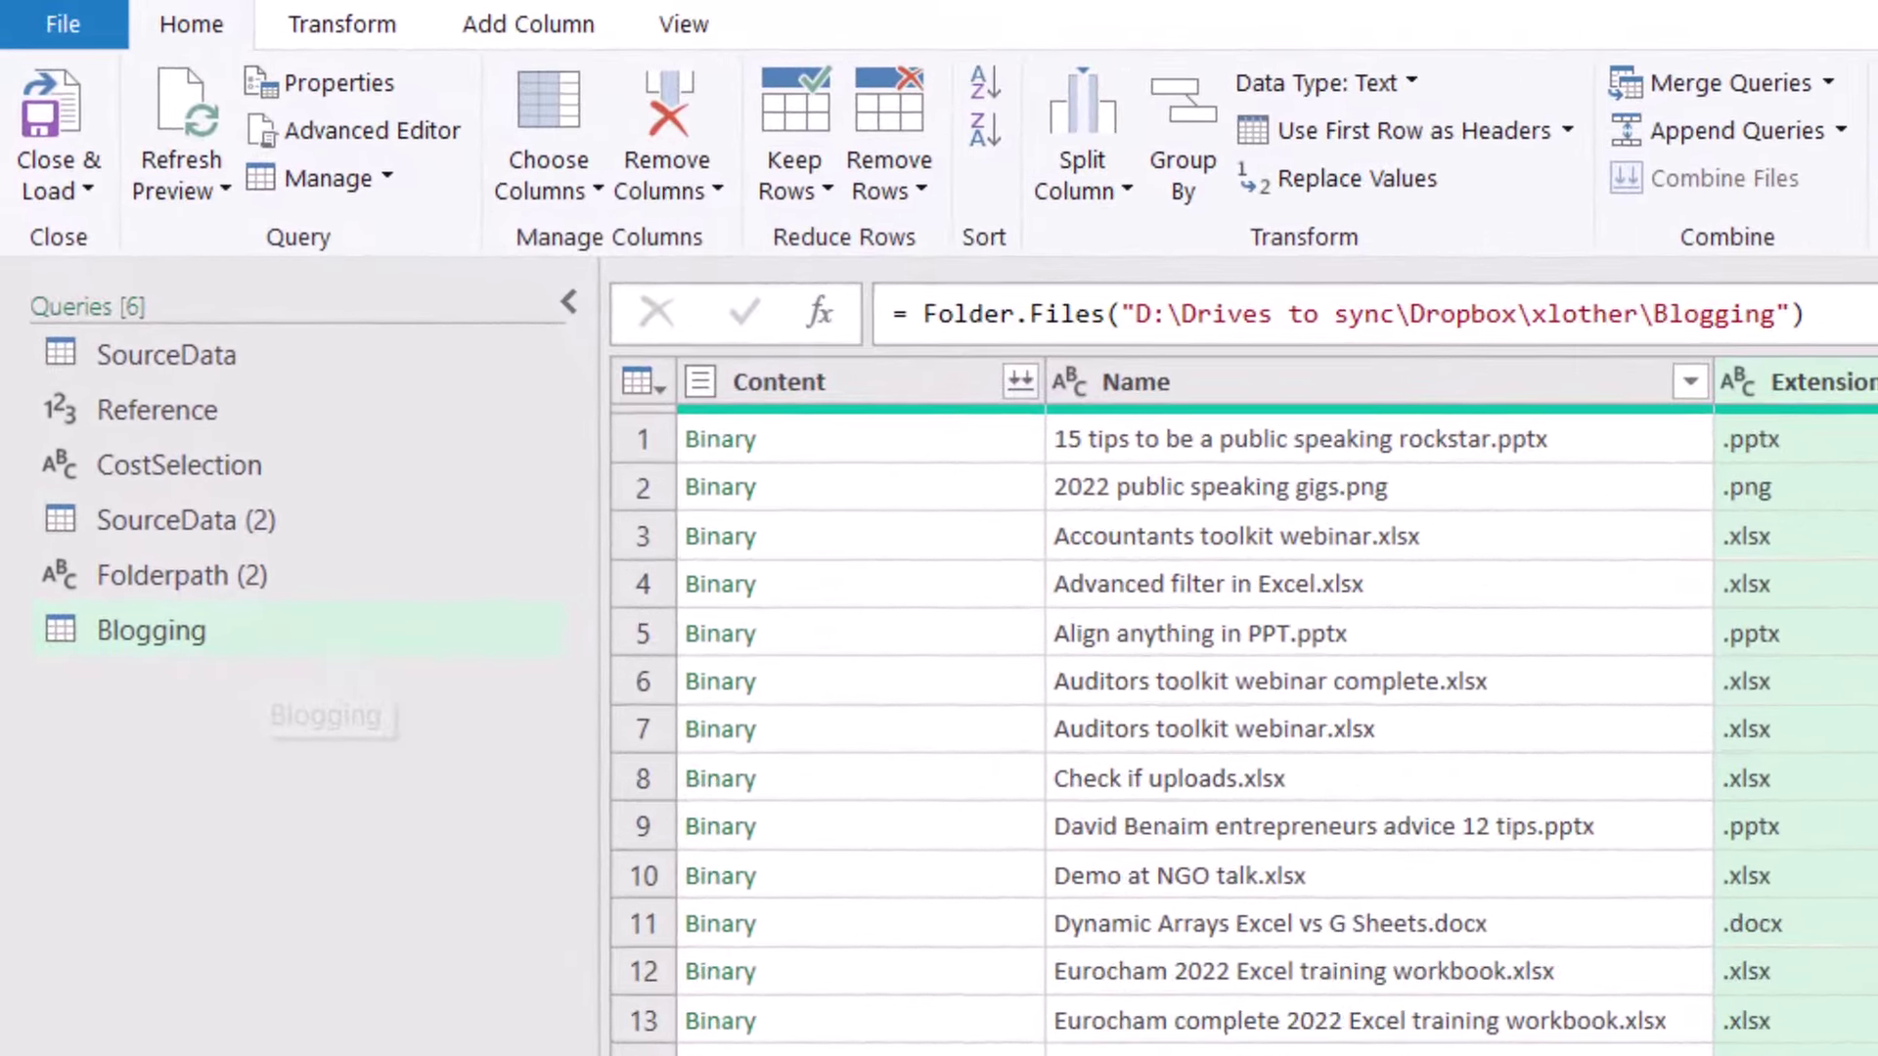
left_click_drag(1141, 315, 1801, 320)
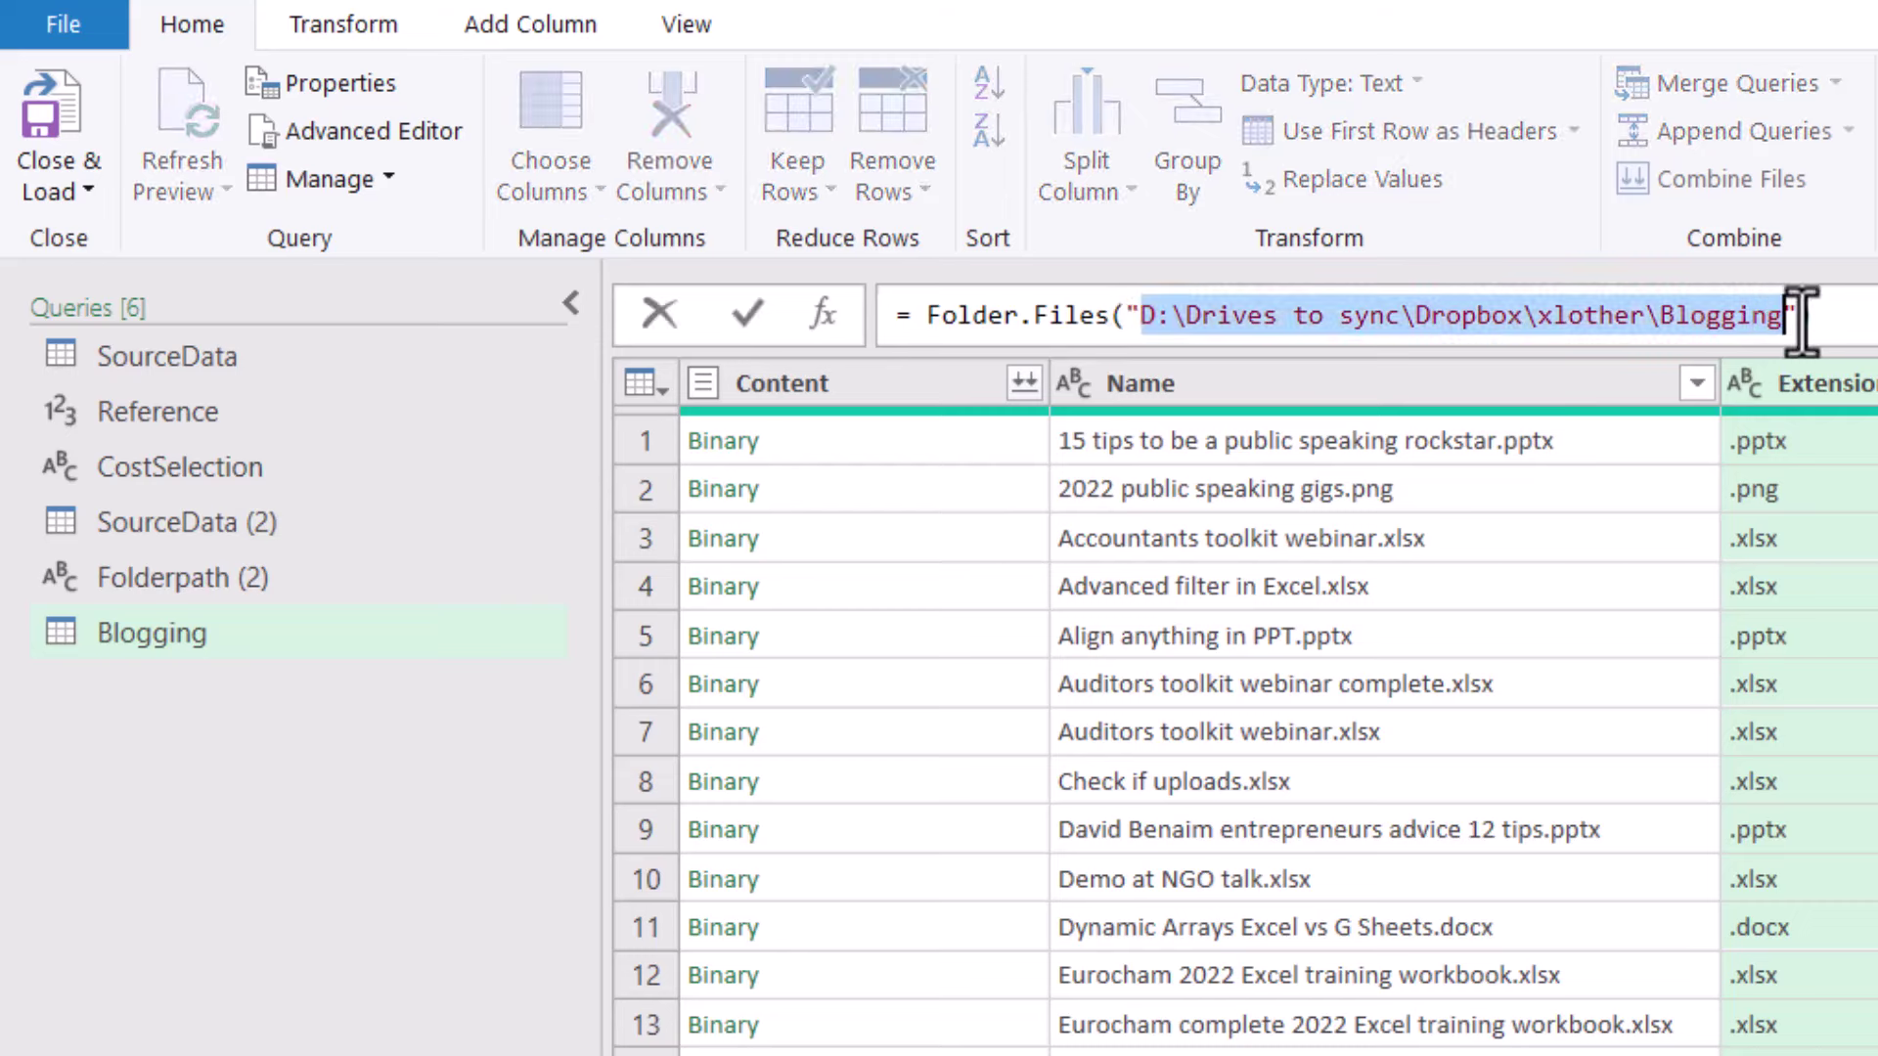
left_click(1801, 318)
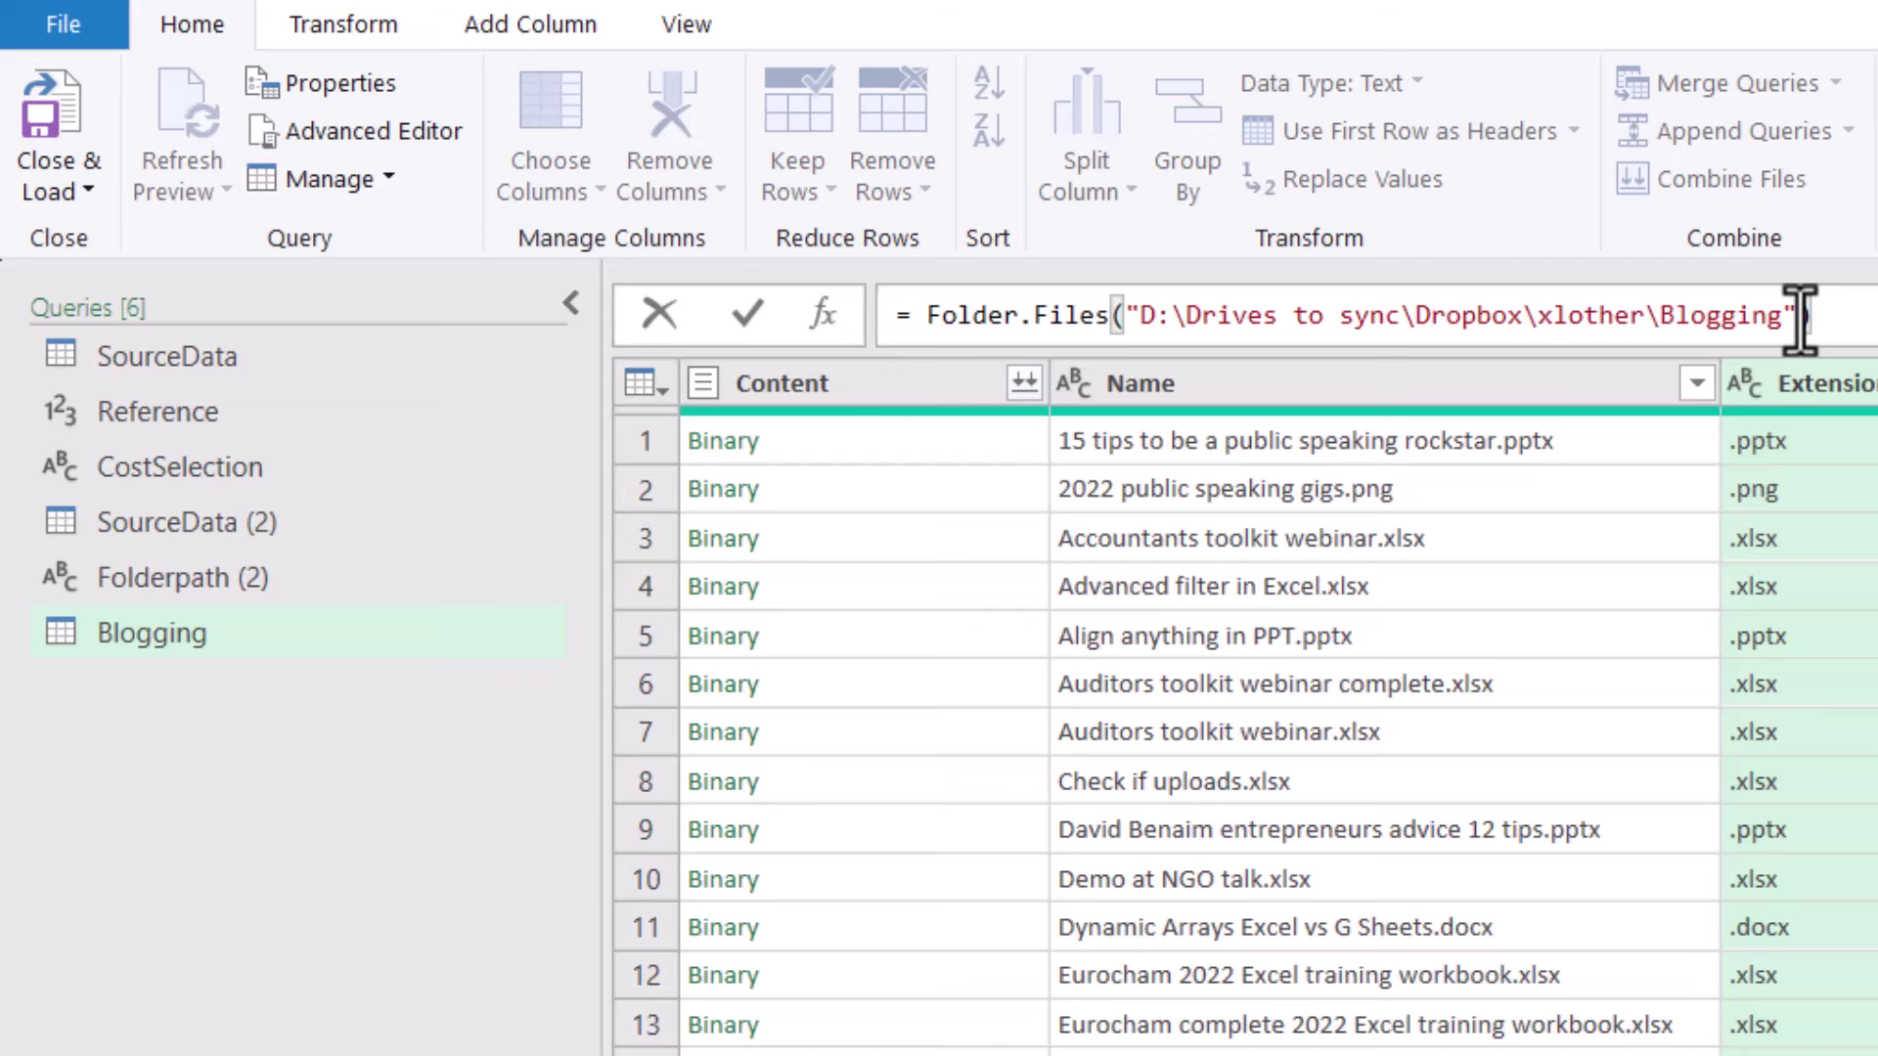
left_click_drag(1799, 315, 1123, 314)
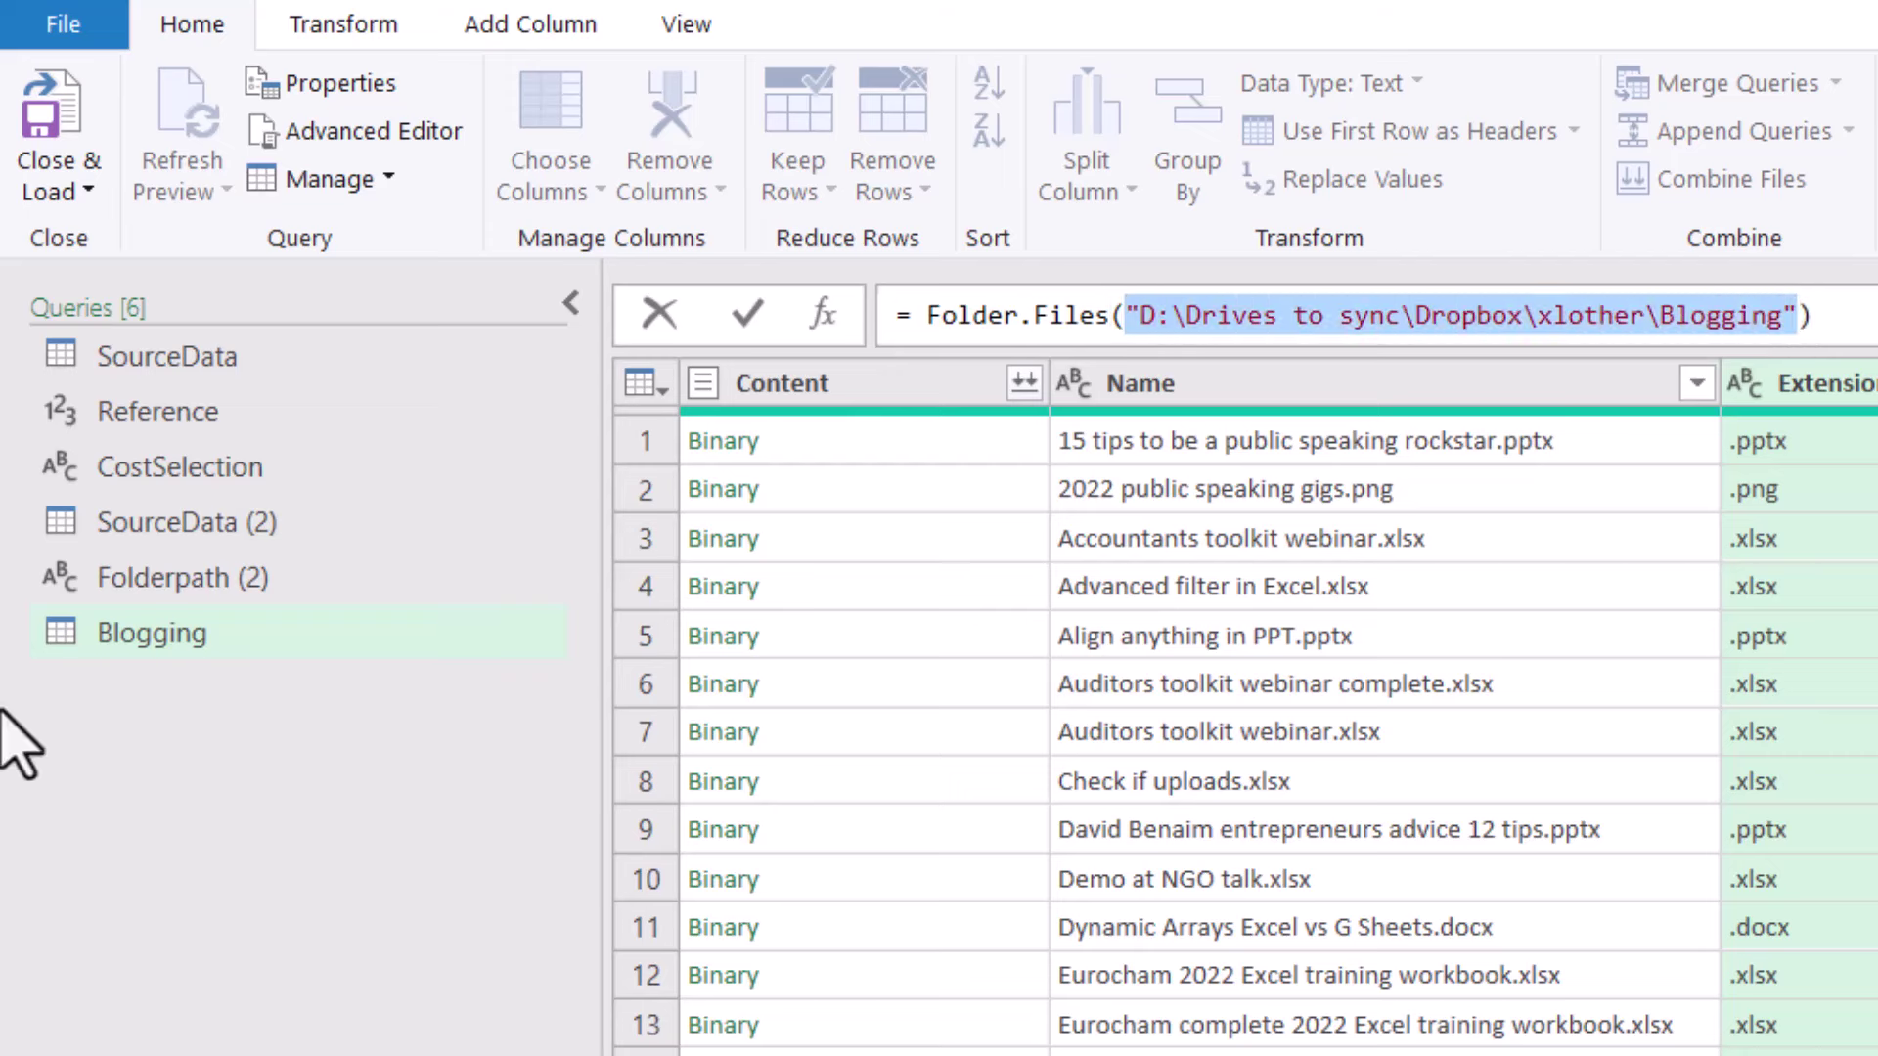
type("Fol")
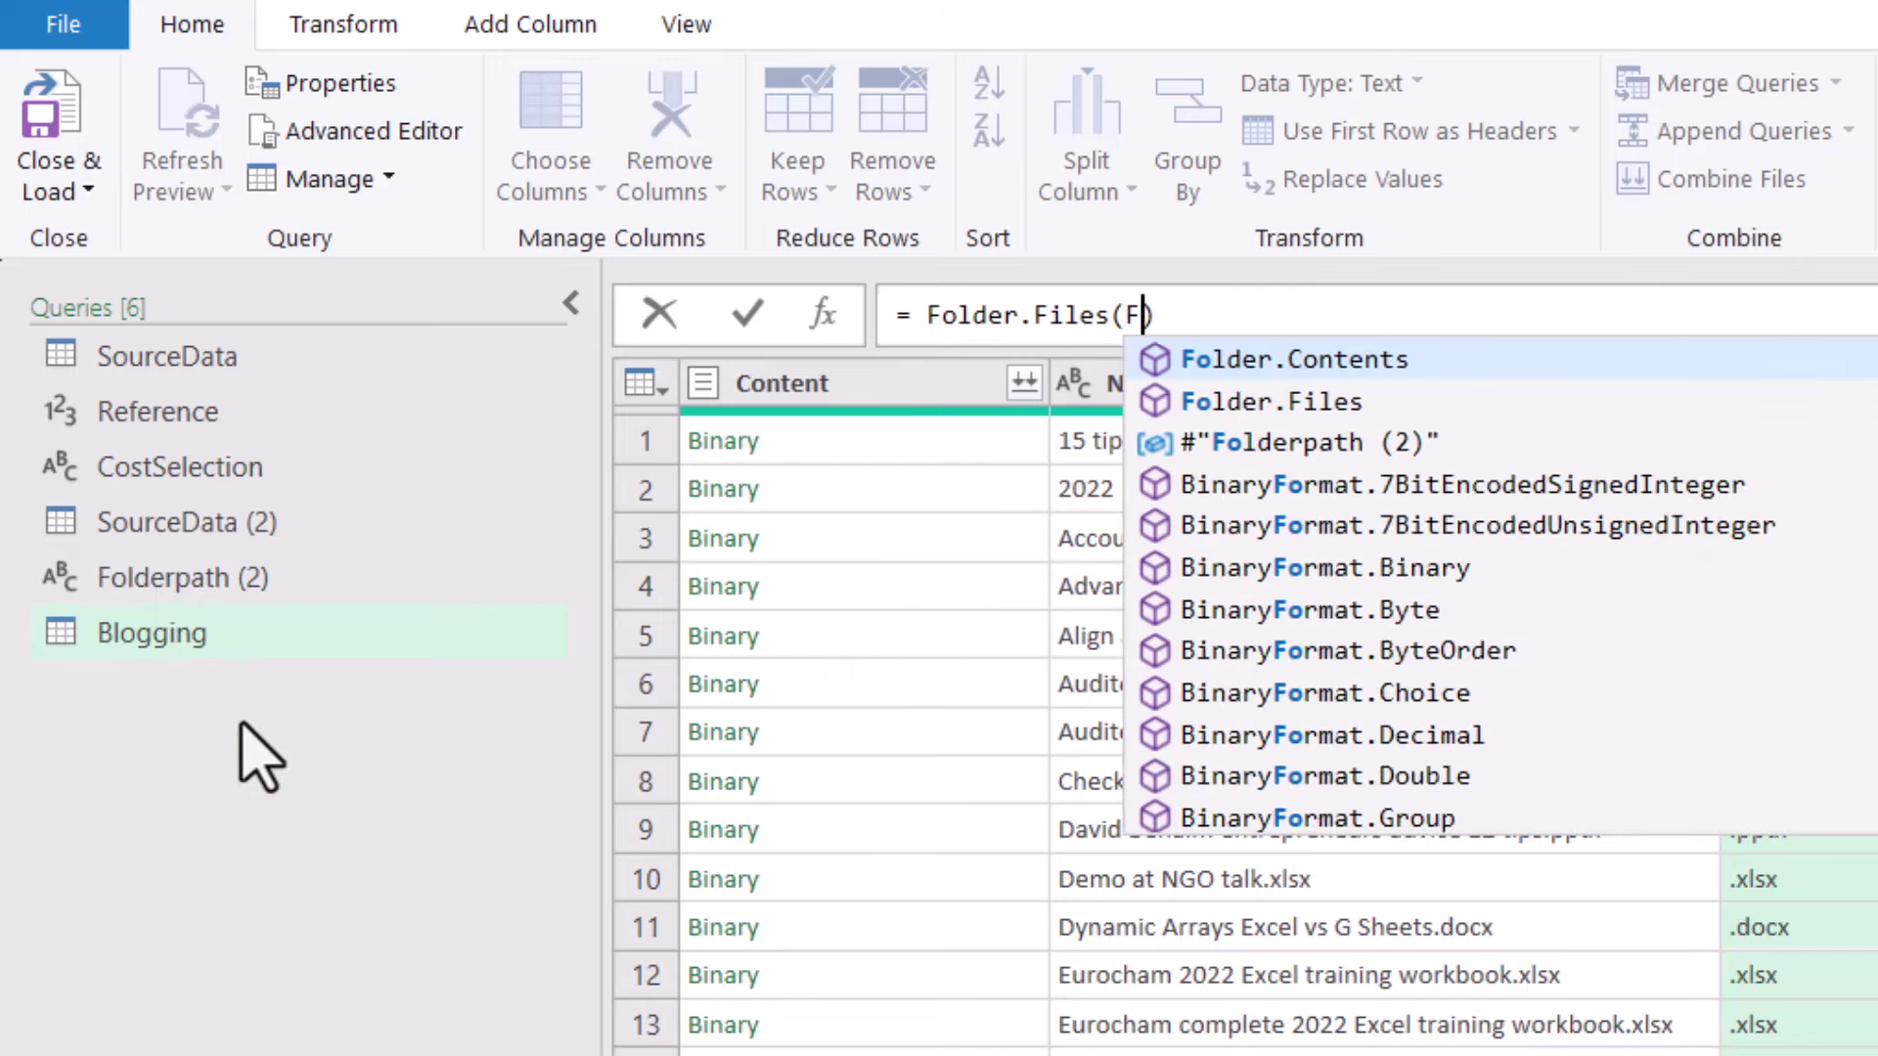
type("derp")
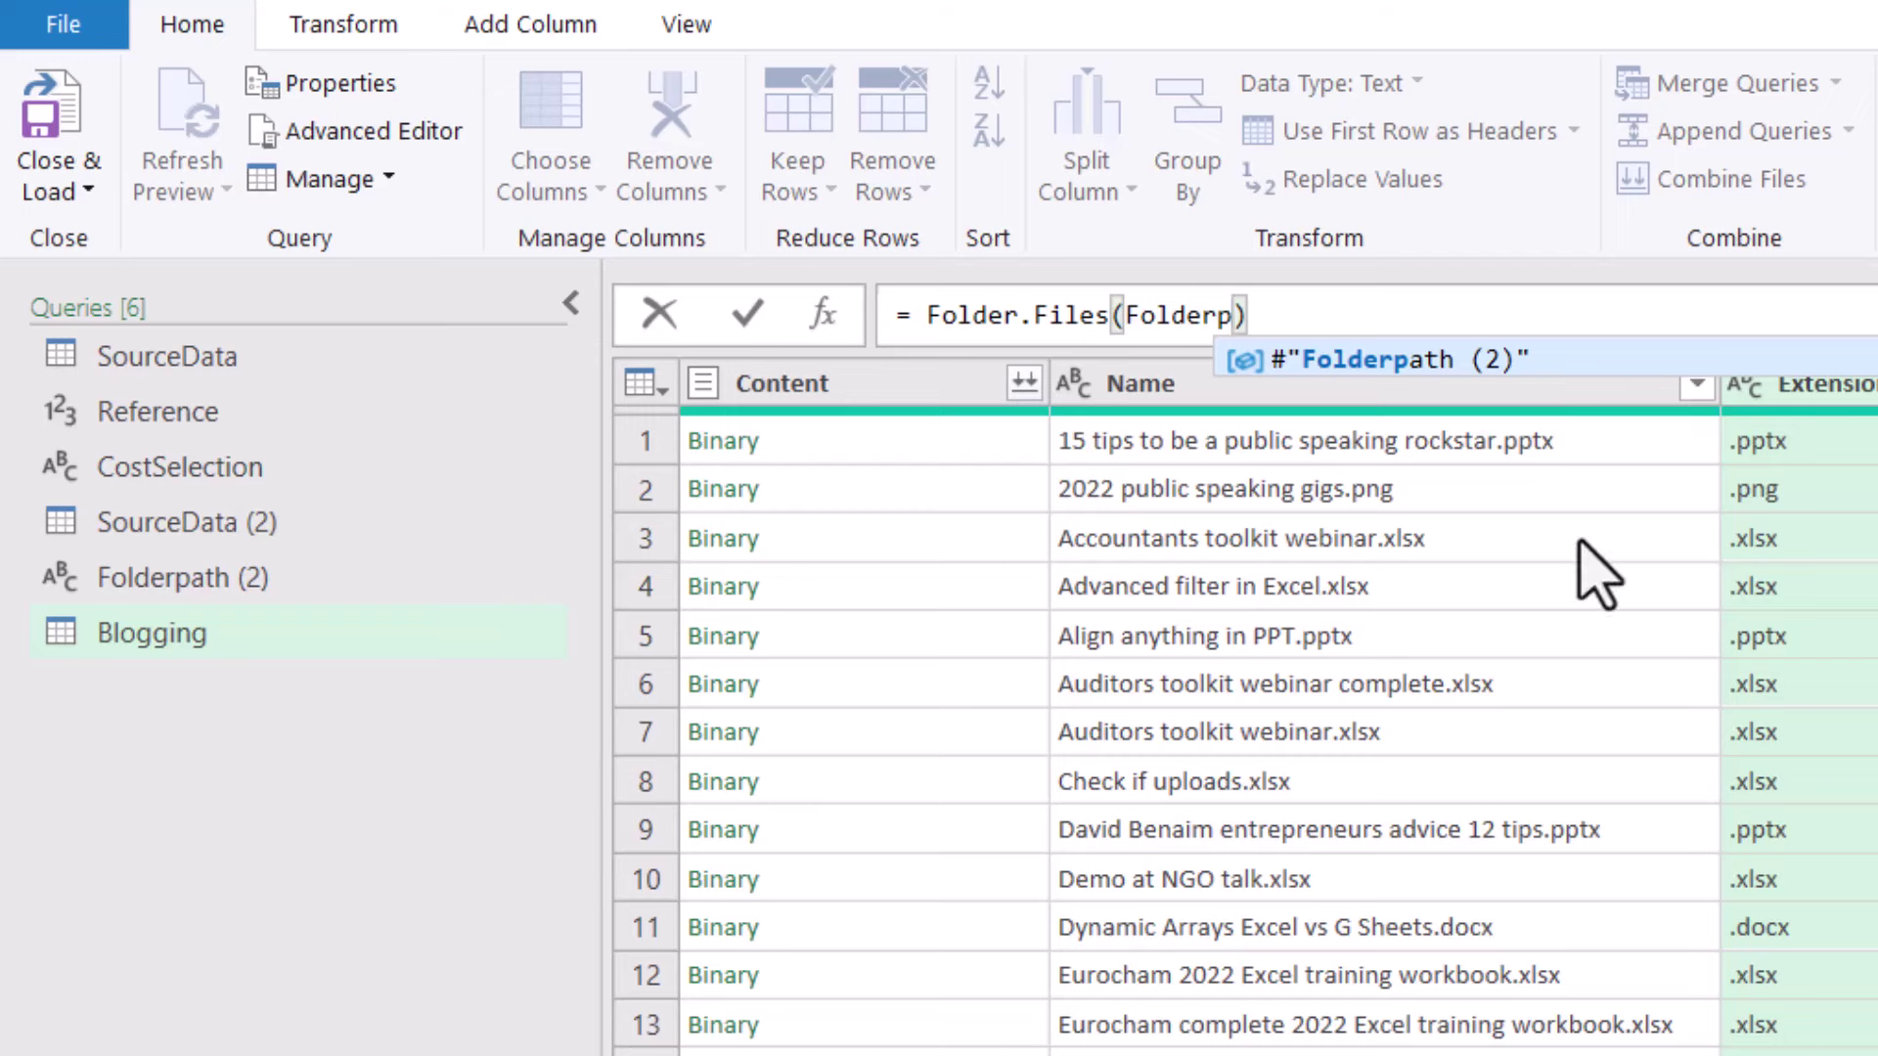
left_click(1511, 362)
key("Return")
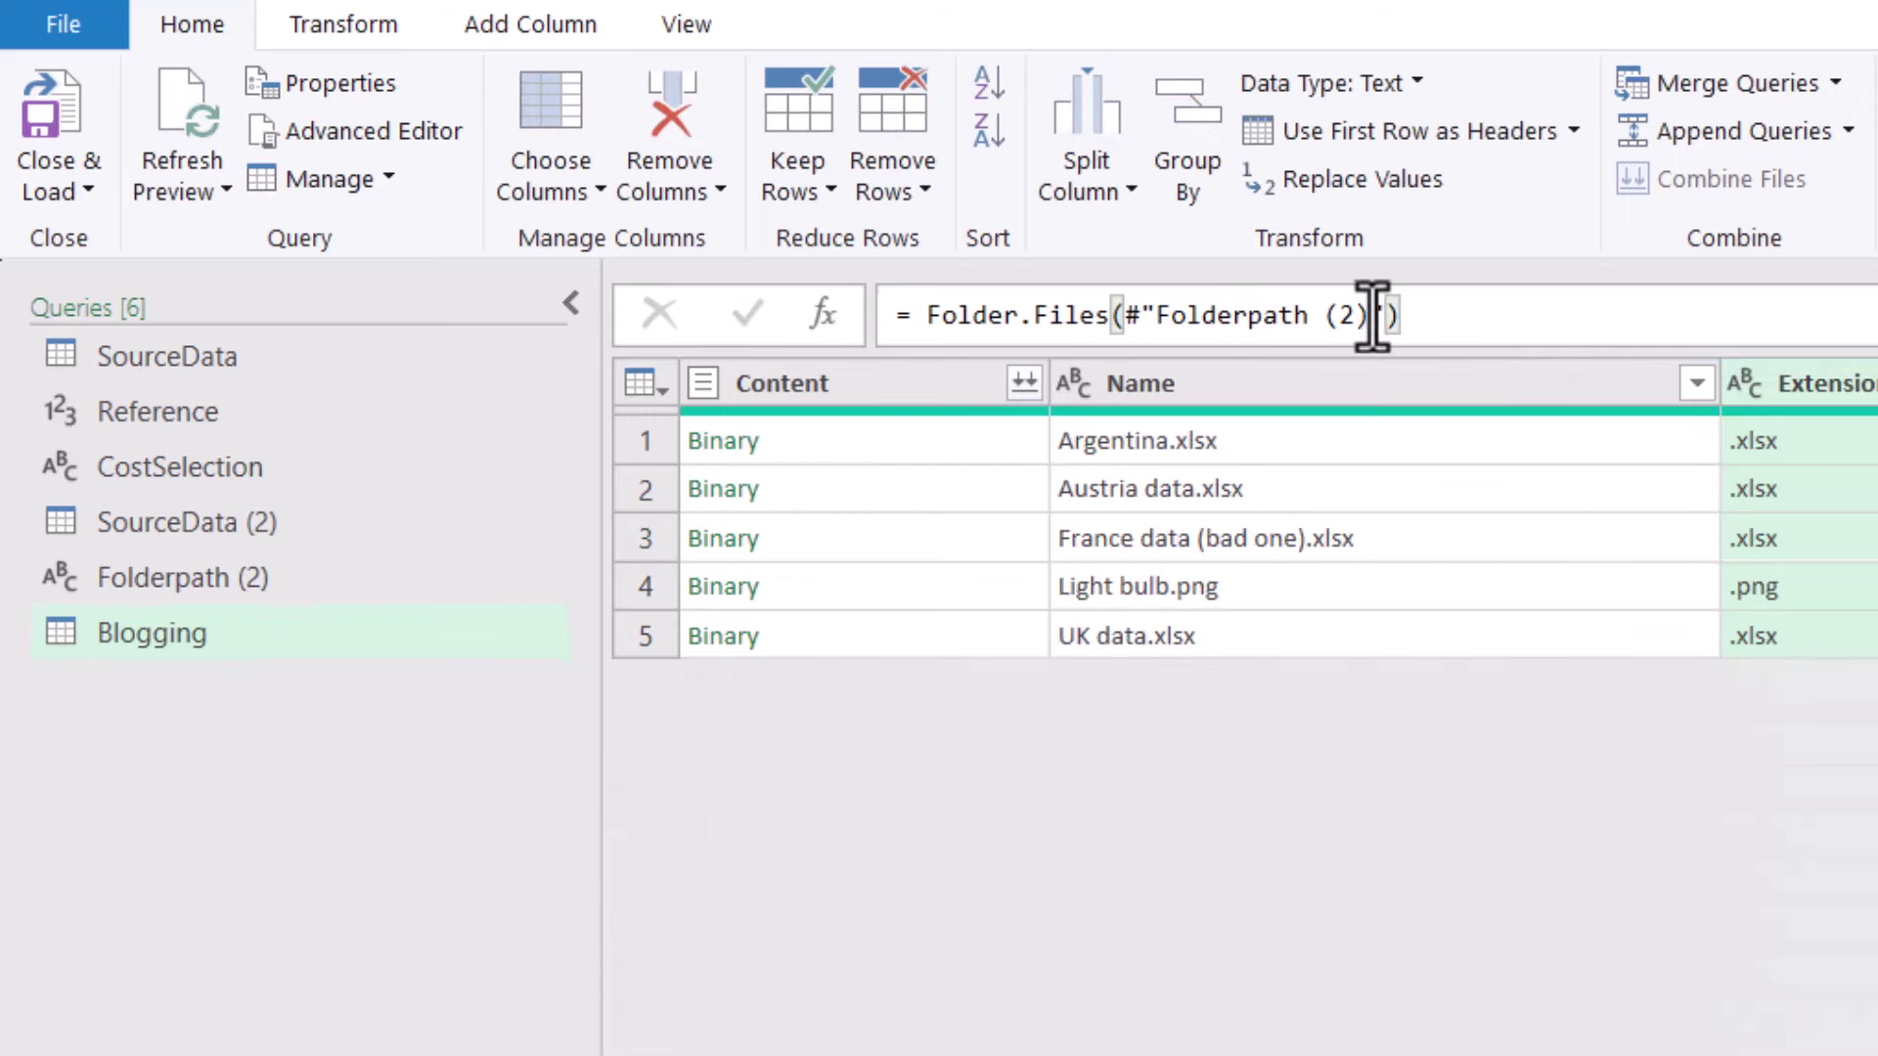
left_click(1388, 315)
left_click(1130, 315)
left_click_drag(1124, 315, 1158, 315)
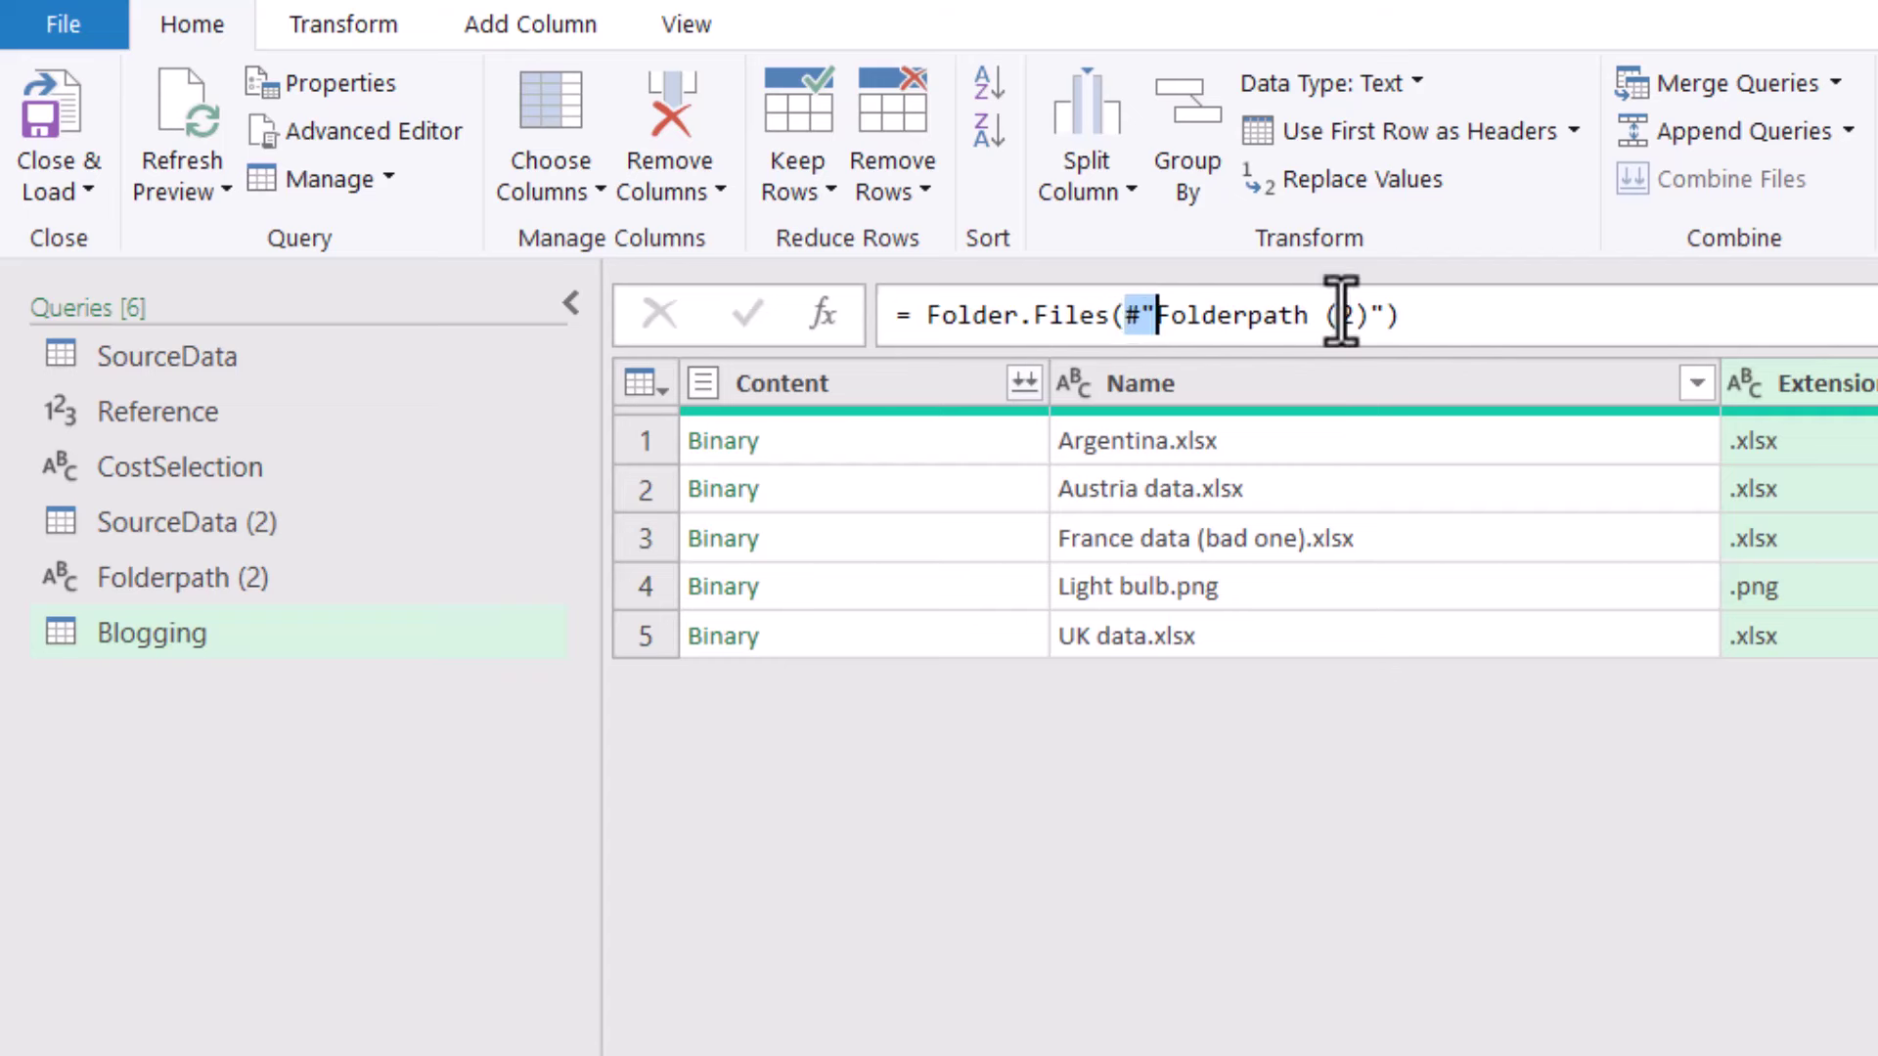
left_click(1145, 315)
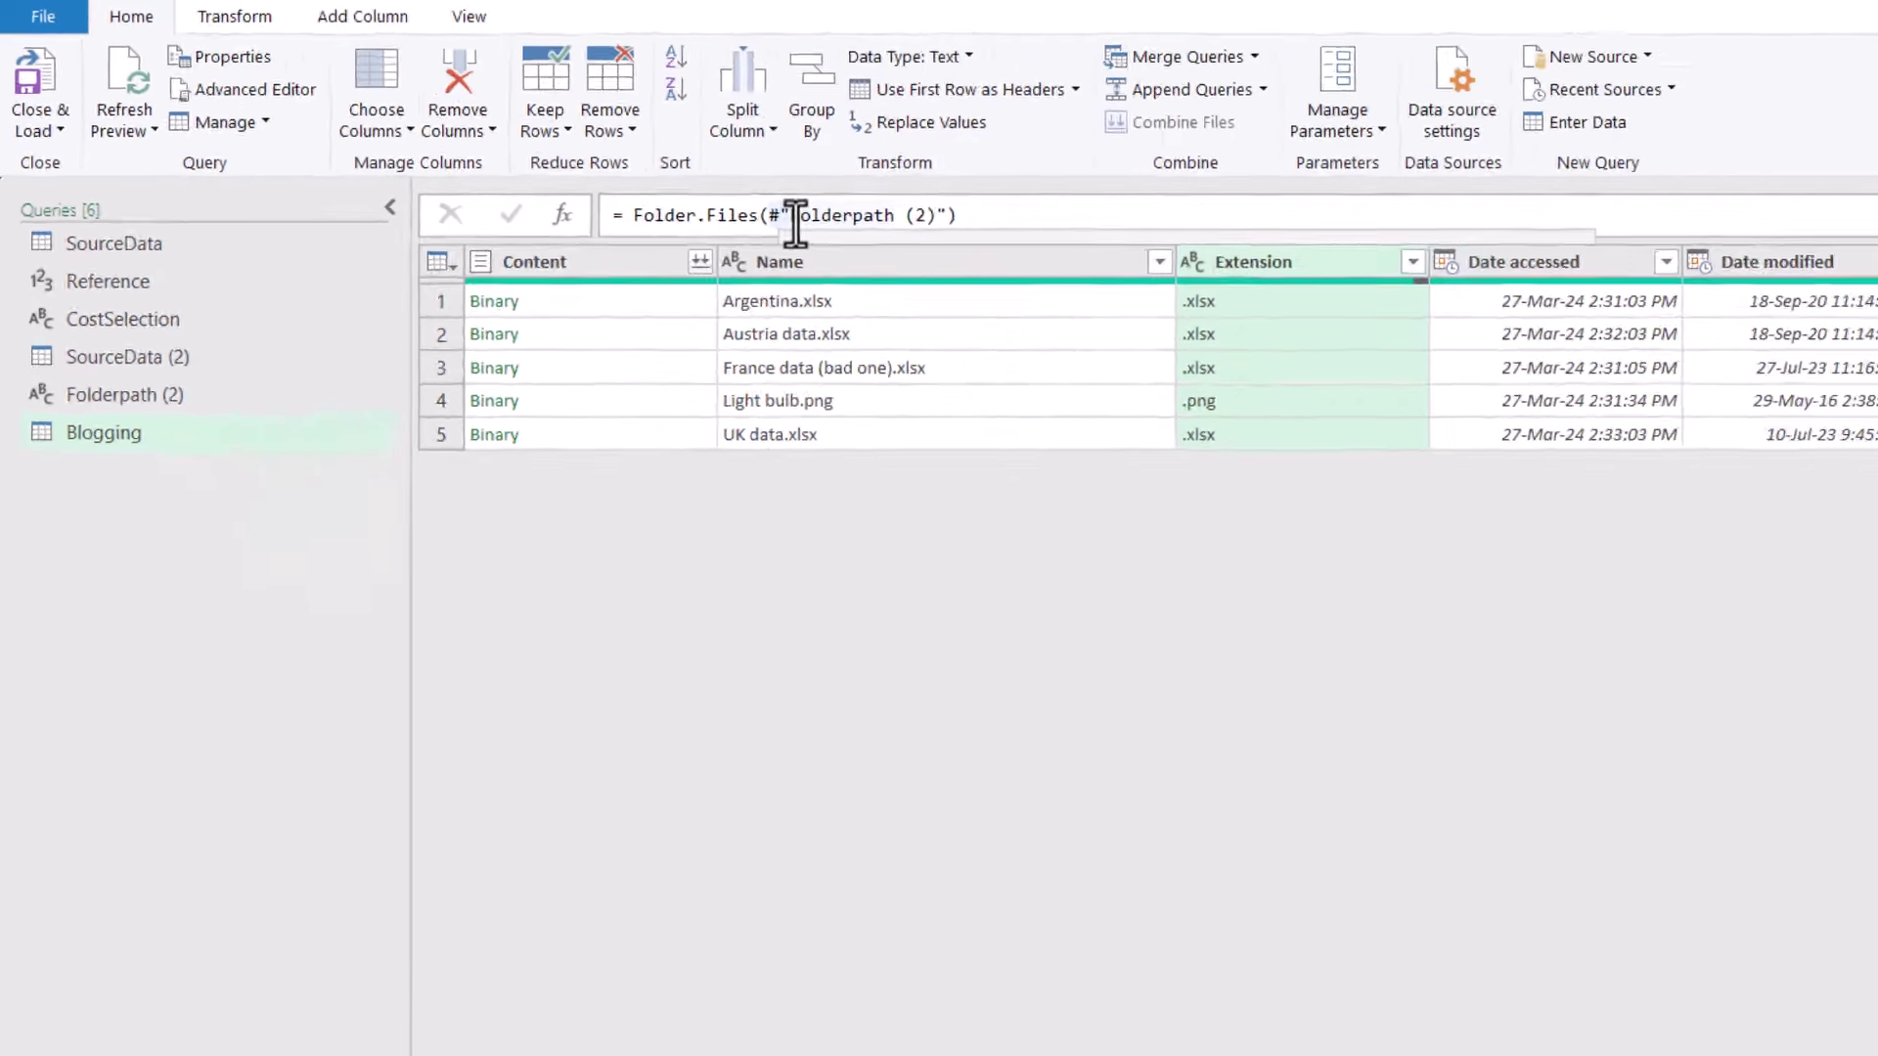
- Rename the Folderpath (2) query to Folderpath and check its reference in the Folder.Files formula of the Blogging query
left_click(161, 339)
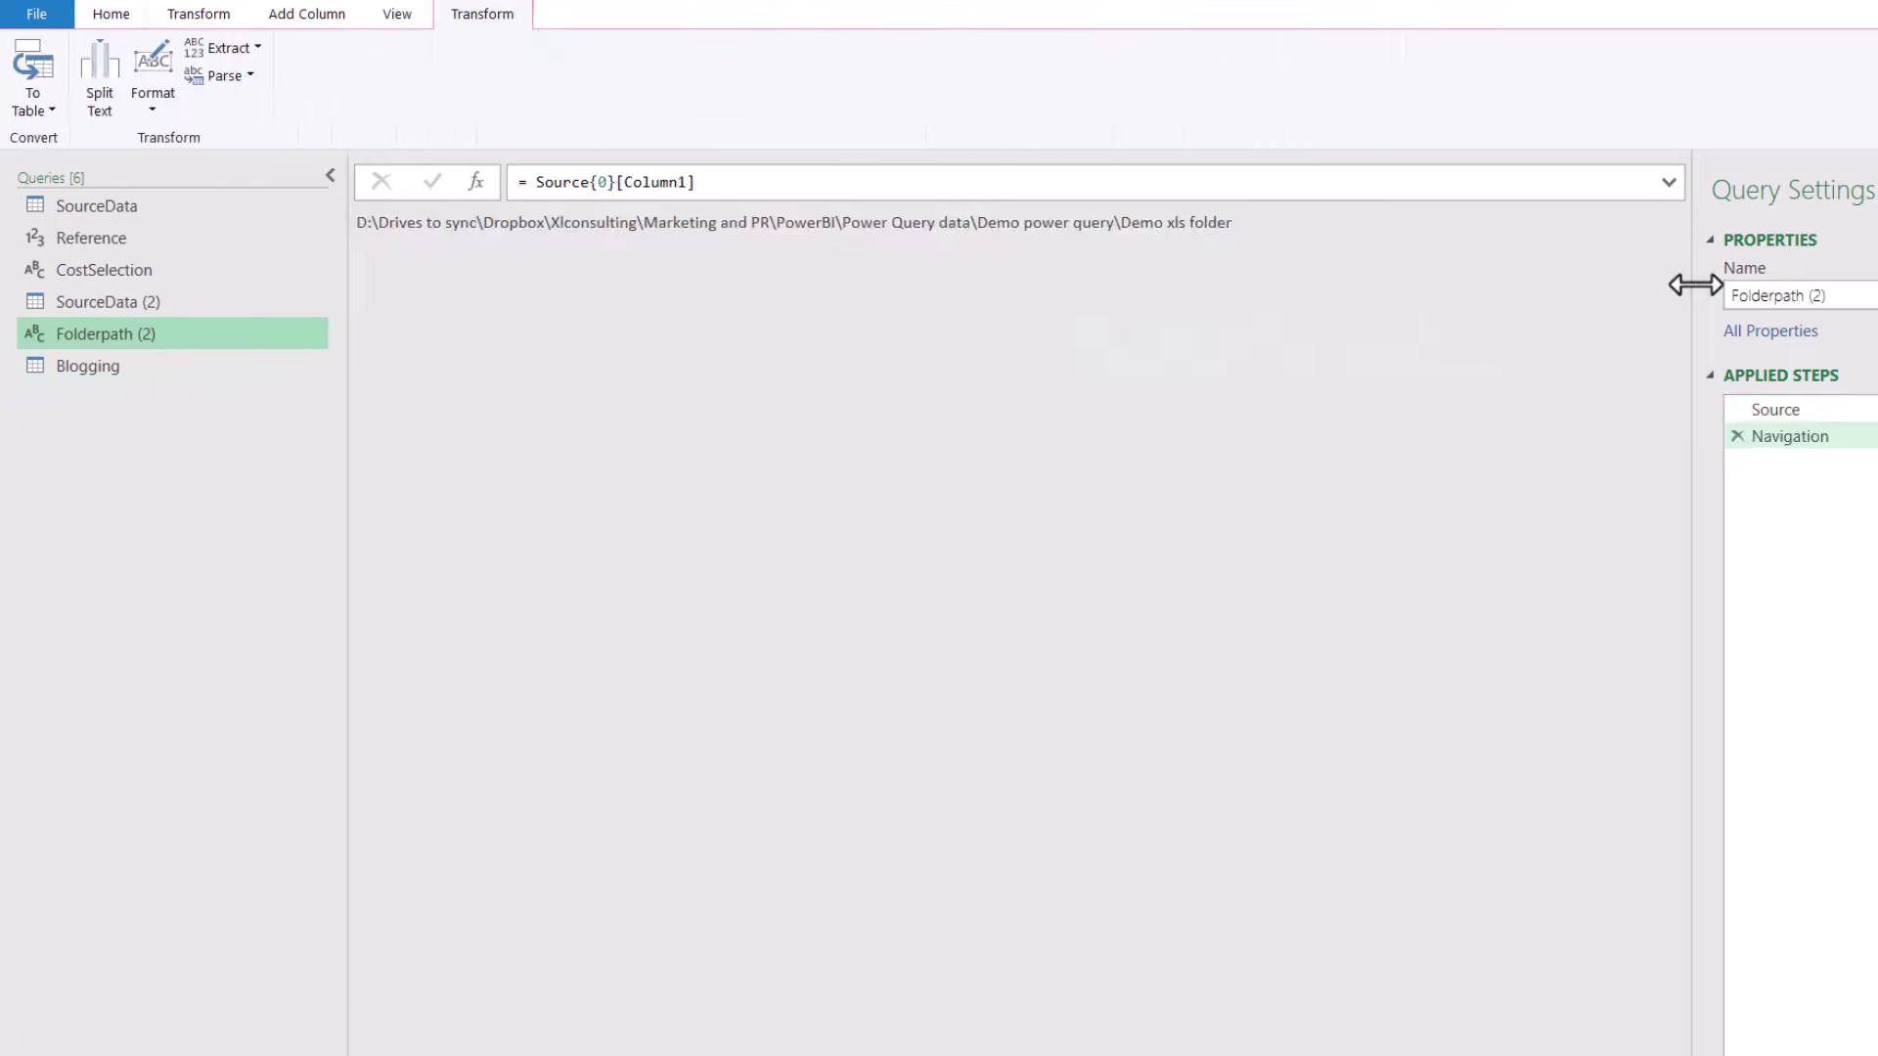
left_click(1804, 296)
key("shift+End")
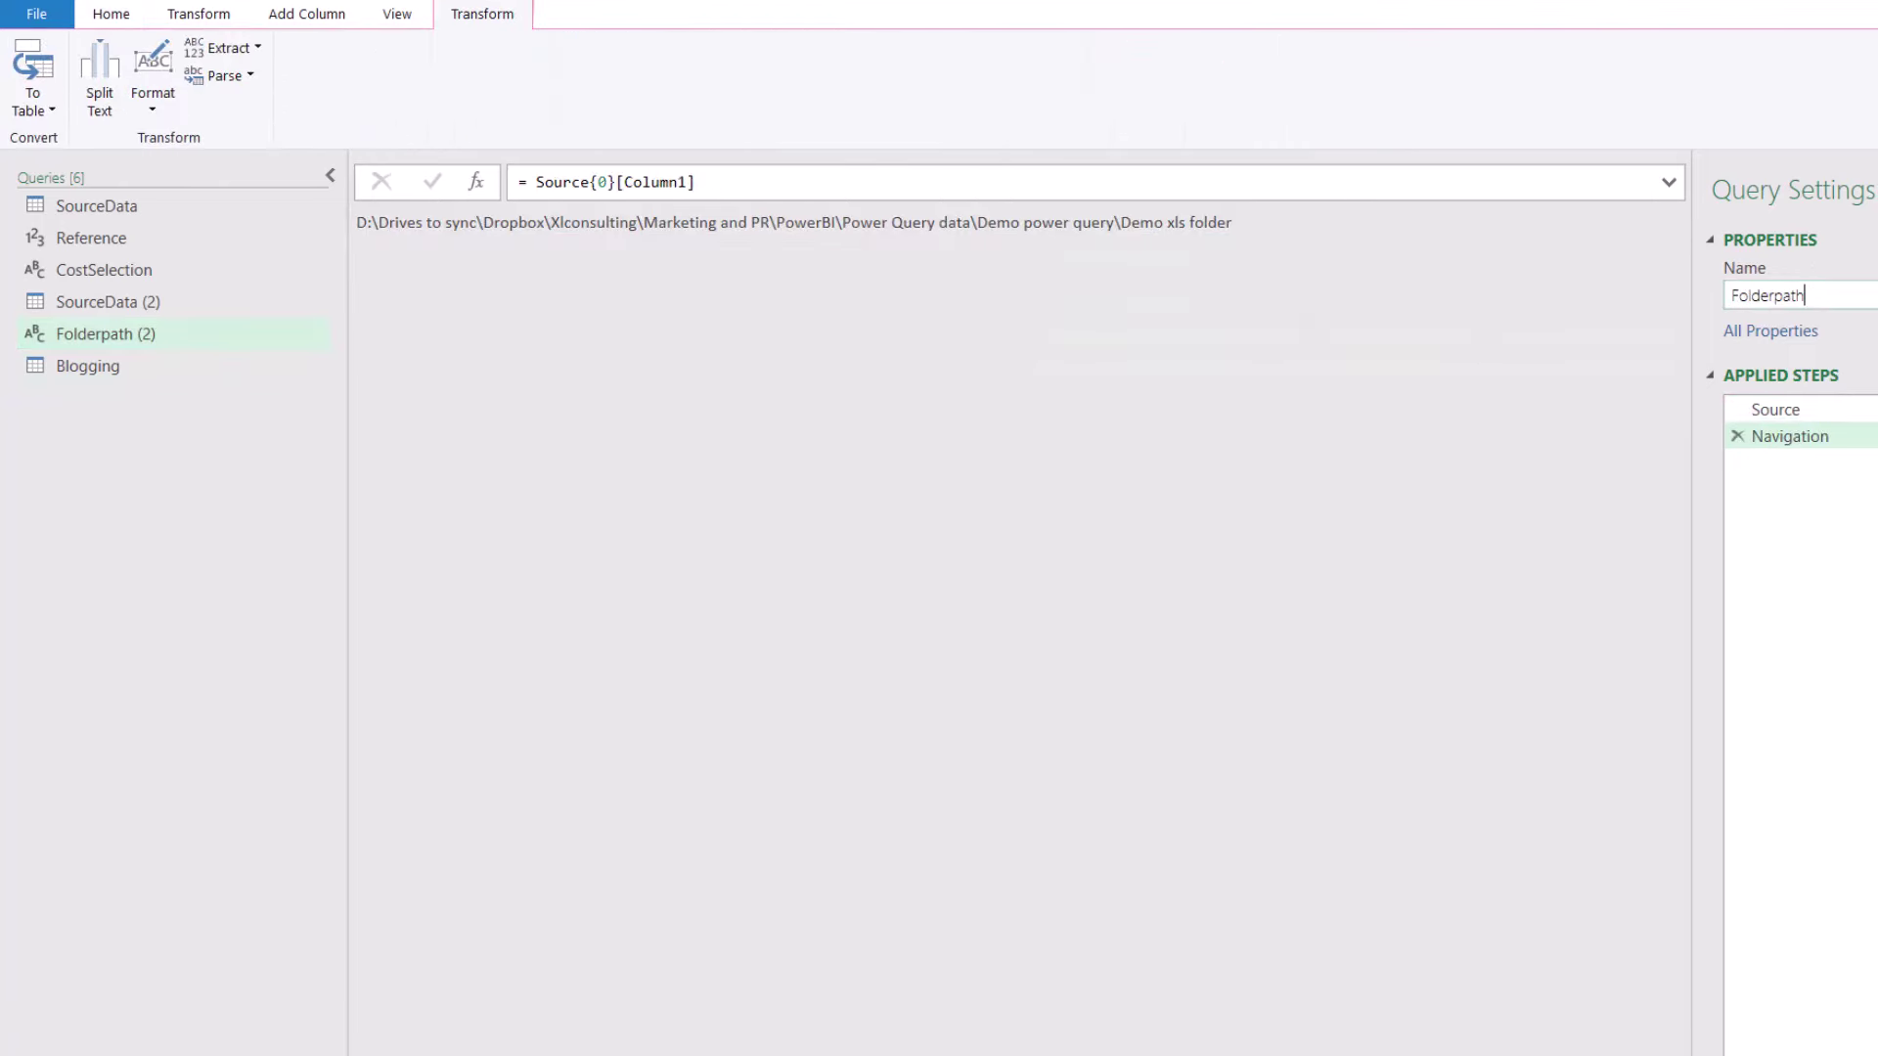
left_click(178, 375)
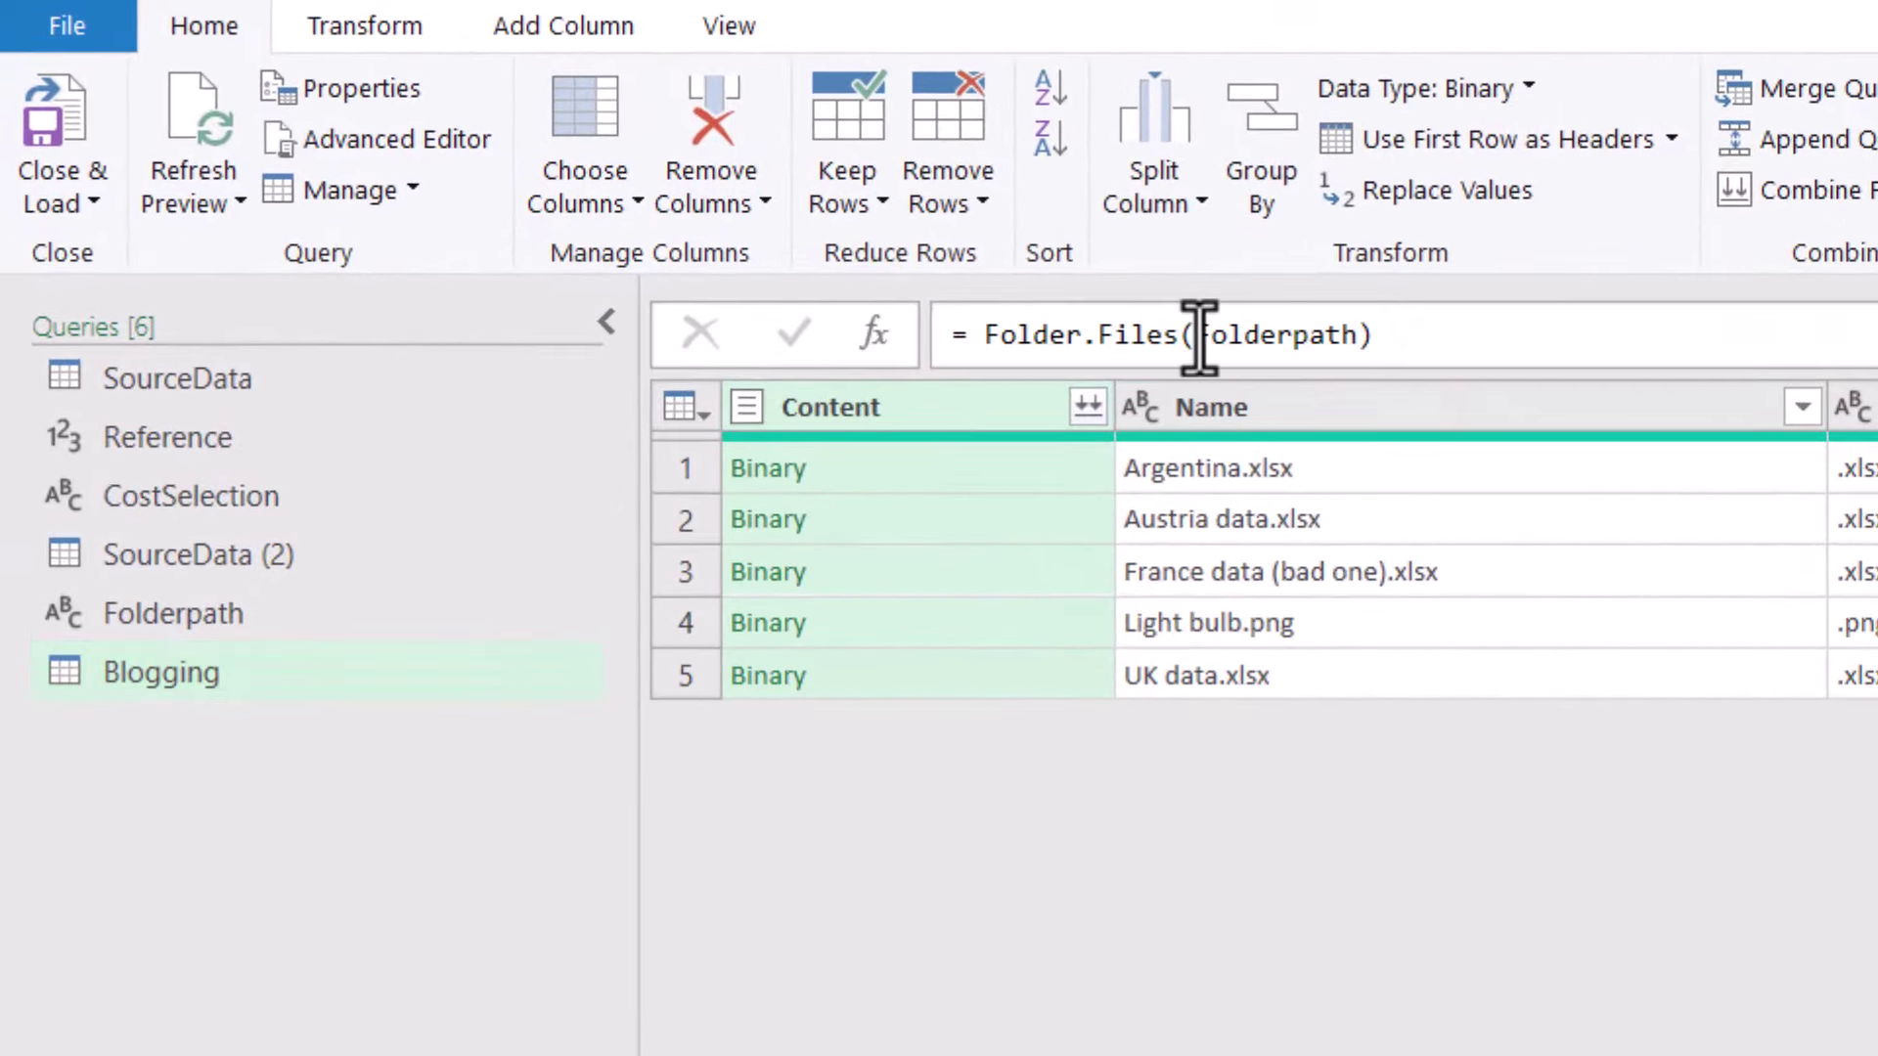
left_click(1195, 336)
left_click(1357, 335)
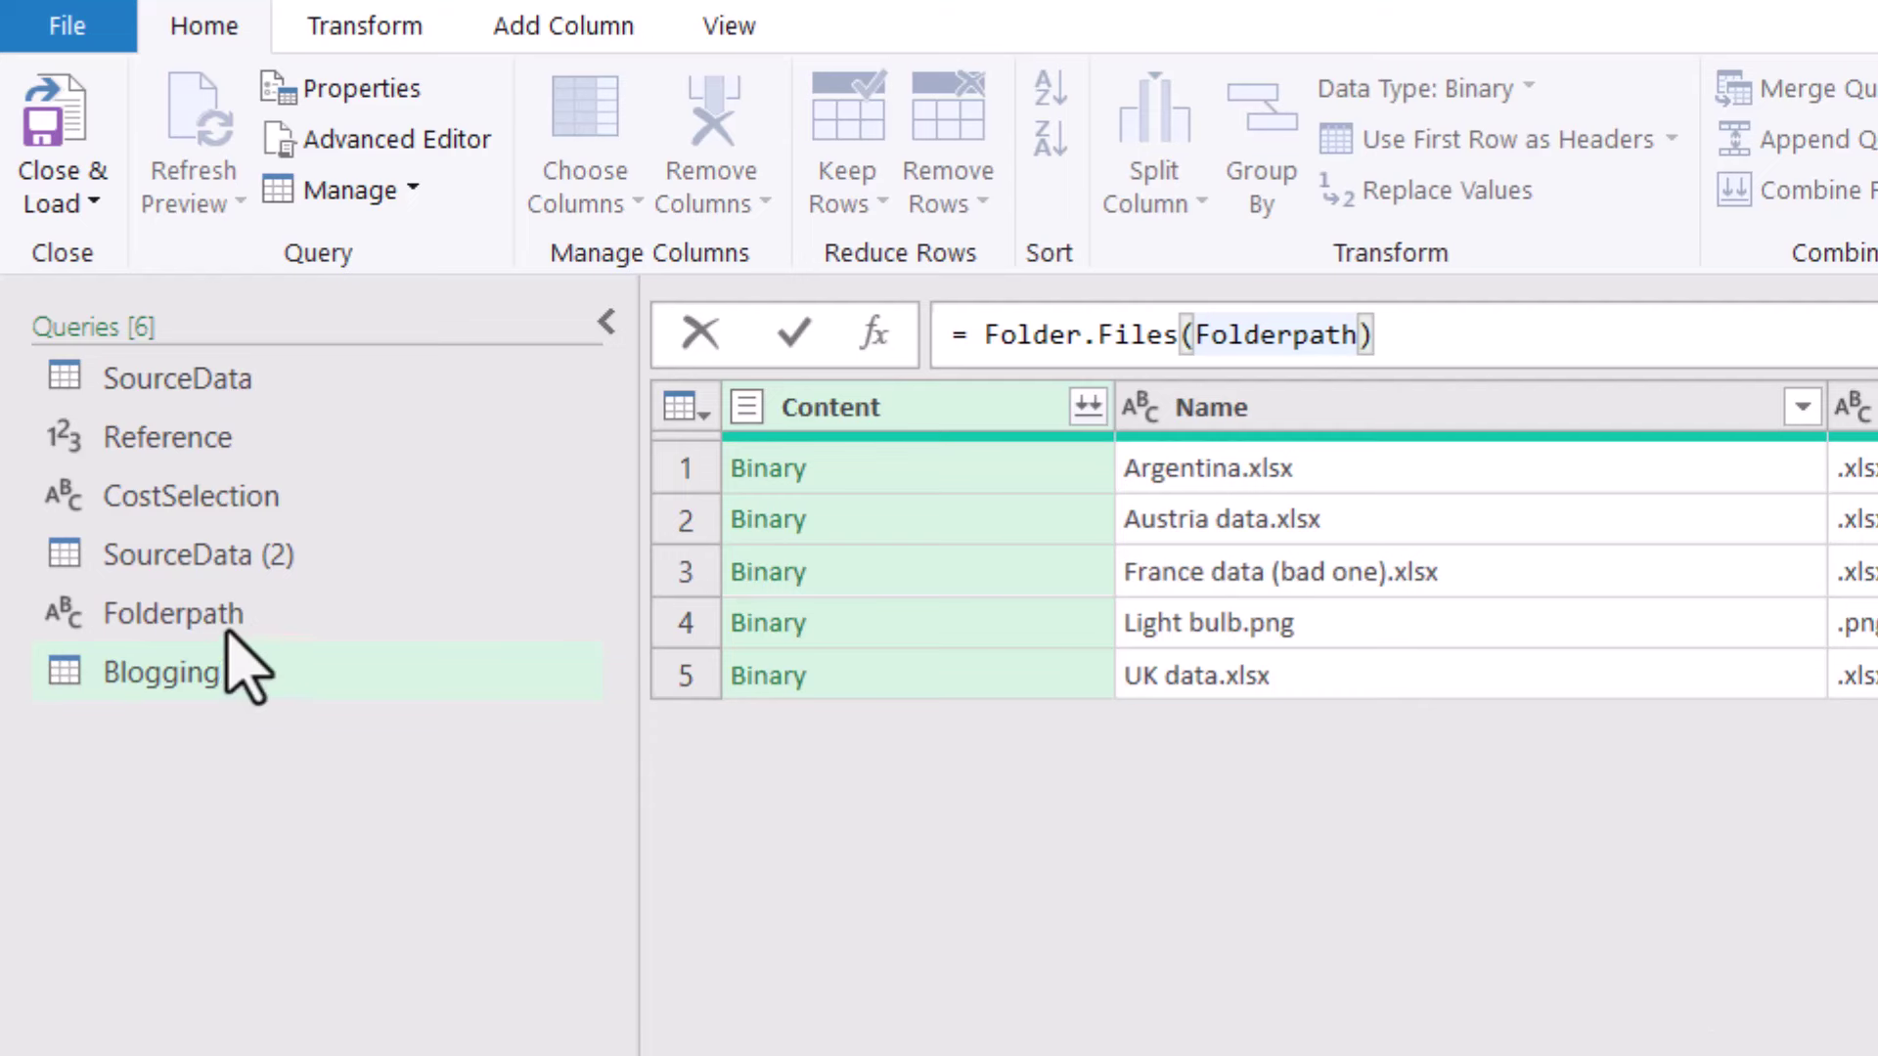
key("Escape")
- Move the Folderpath, CostSelection and Reference queries into a new group named Parameters from cell values
left_click(352, 616)
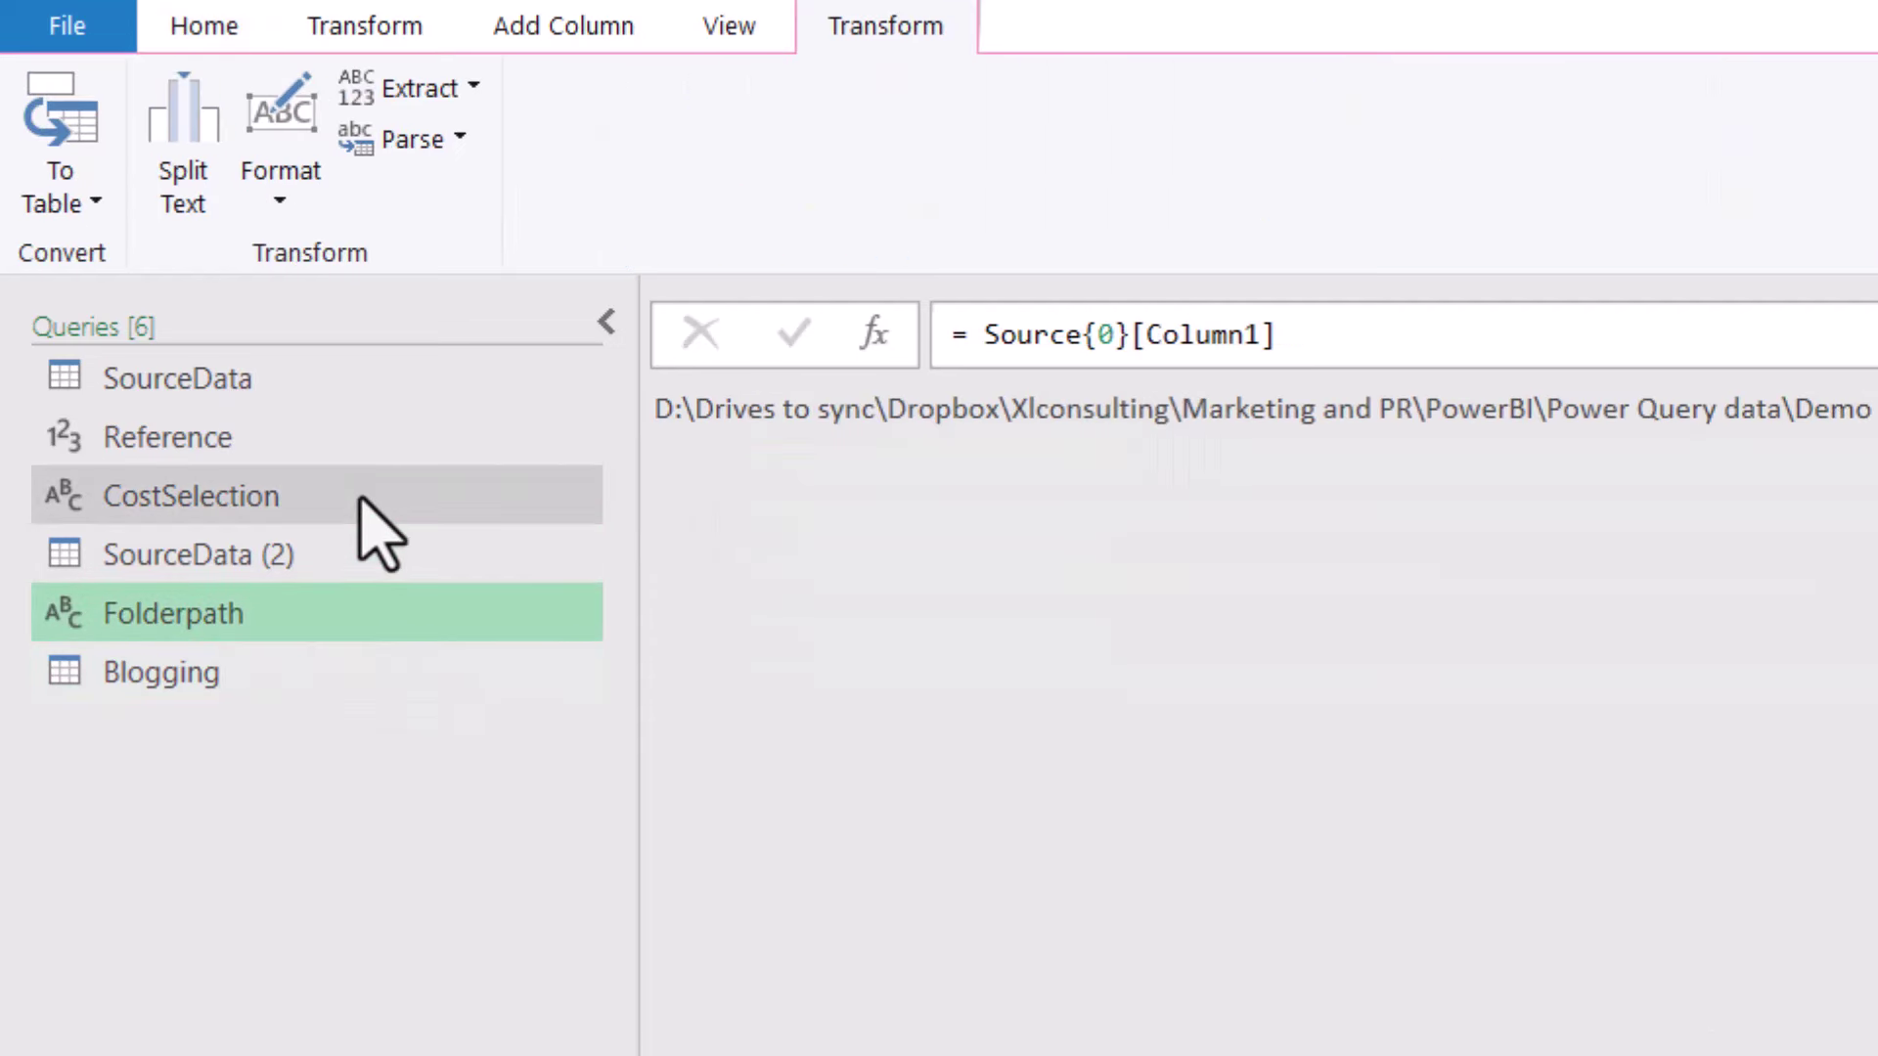
left_click(362, 501)
left_click(372, 437)
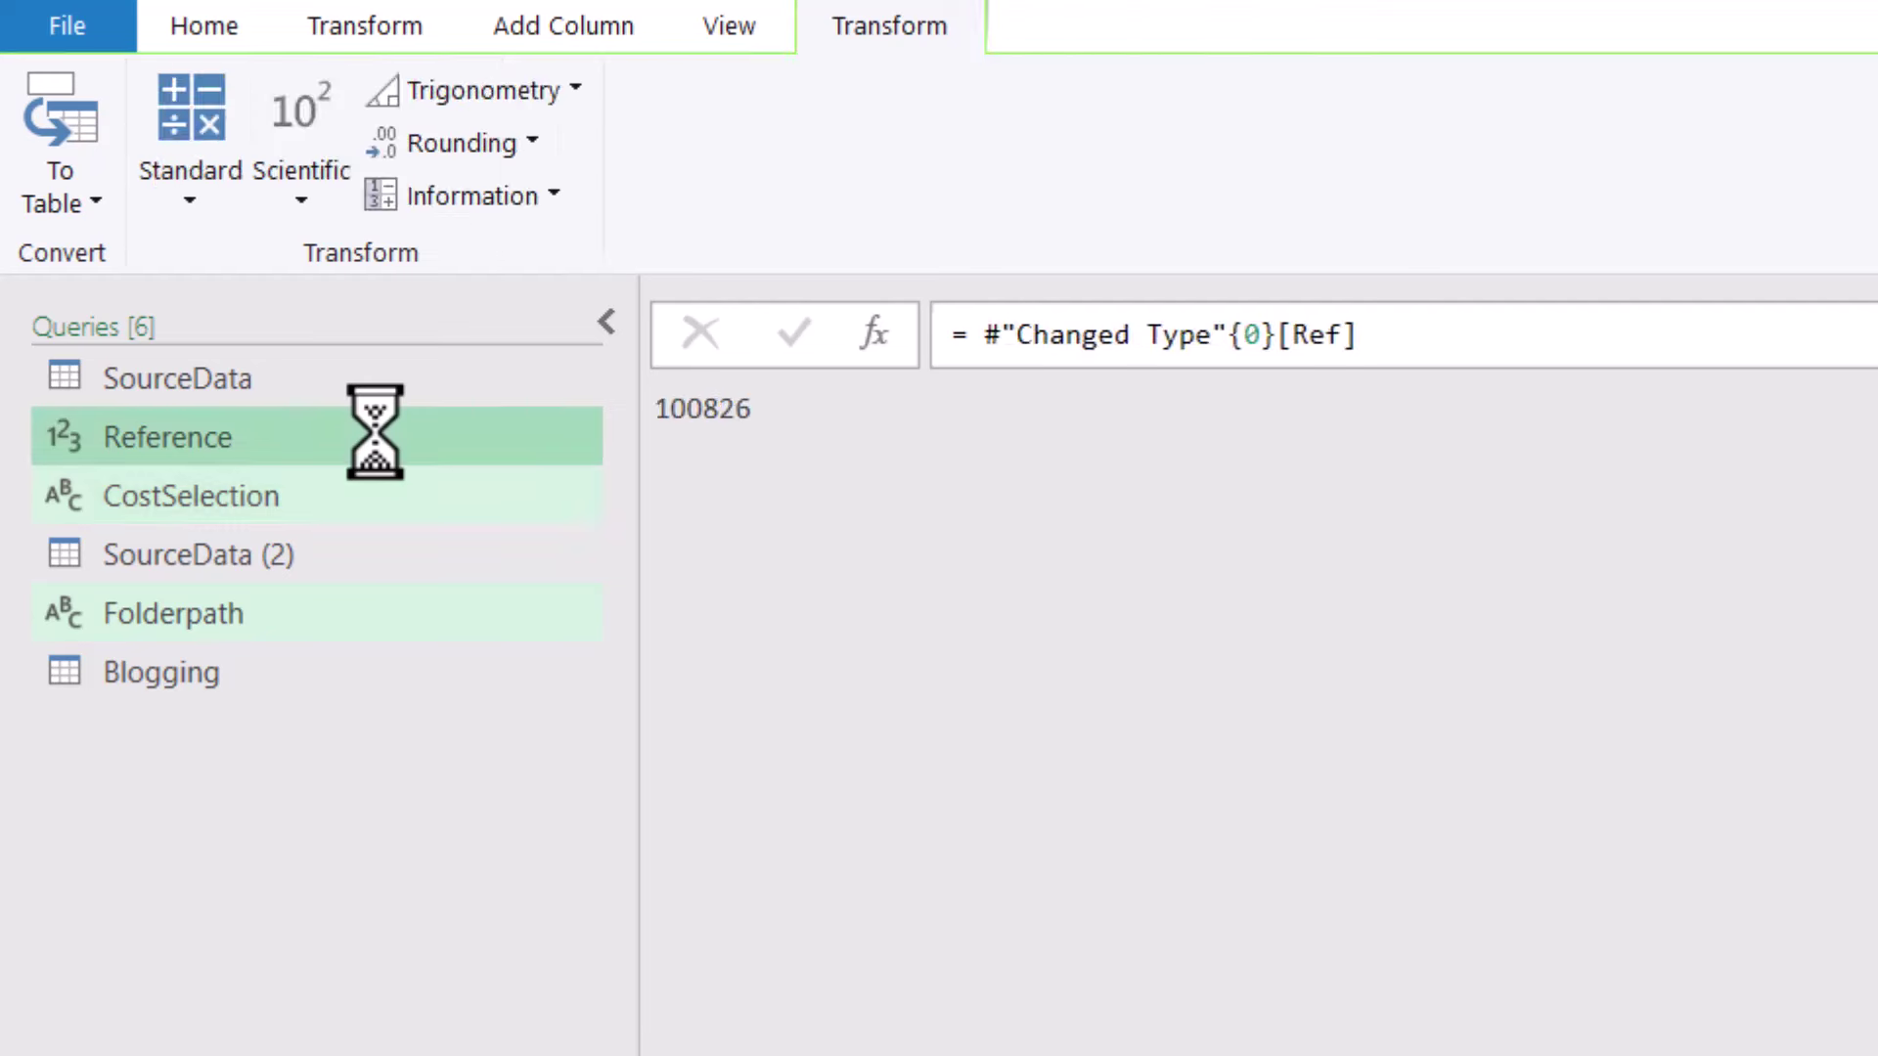
right_click(376, 434)
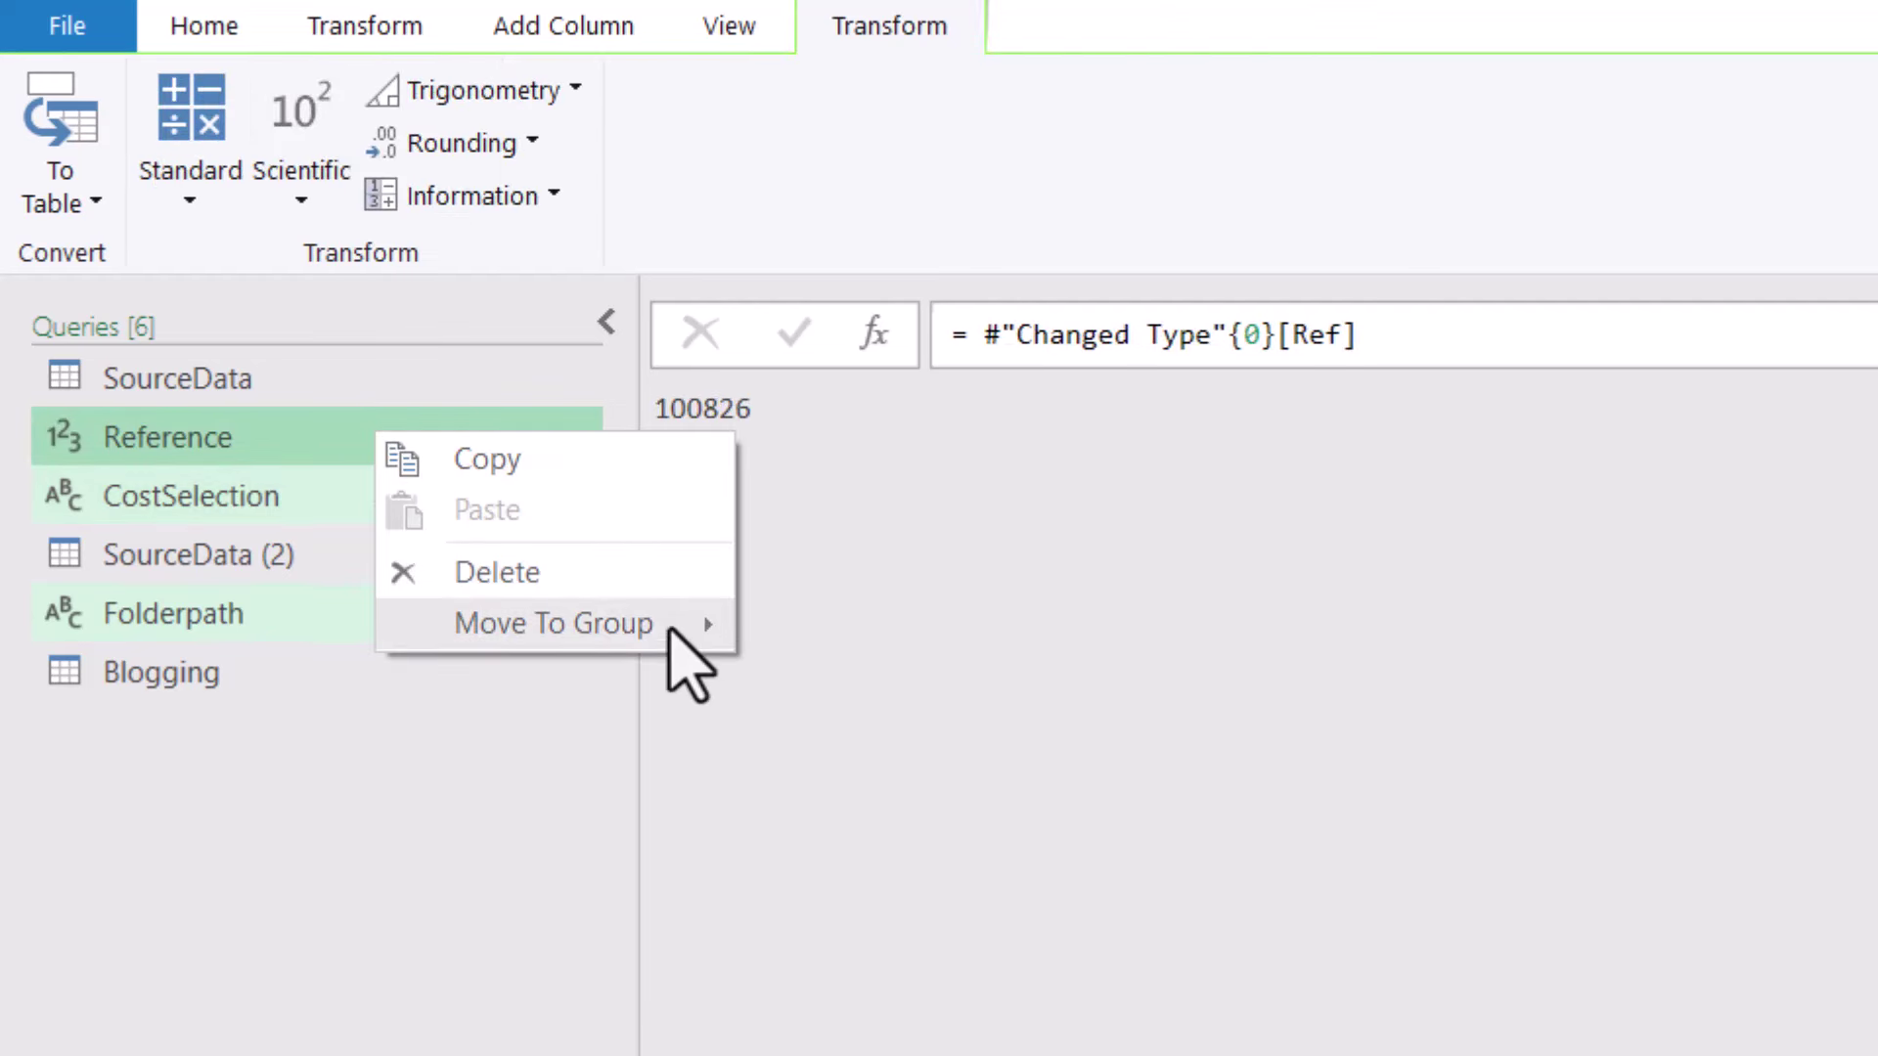
mouse_move(622, 621)
left_click(885, 631)
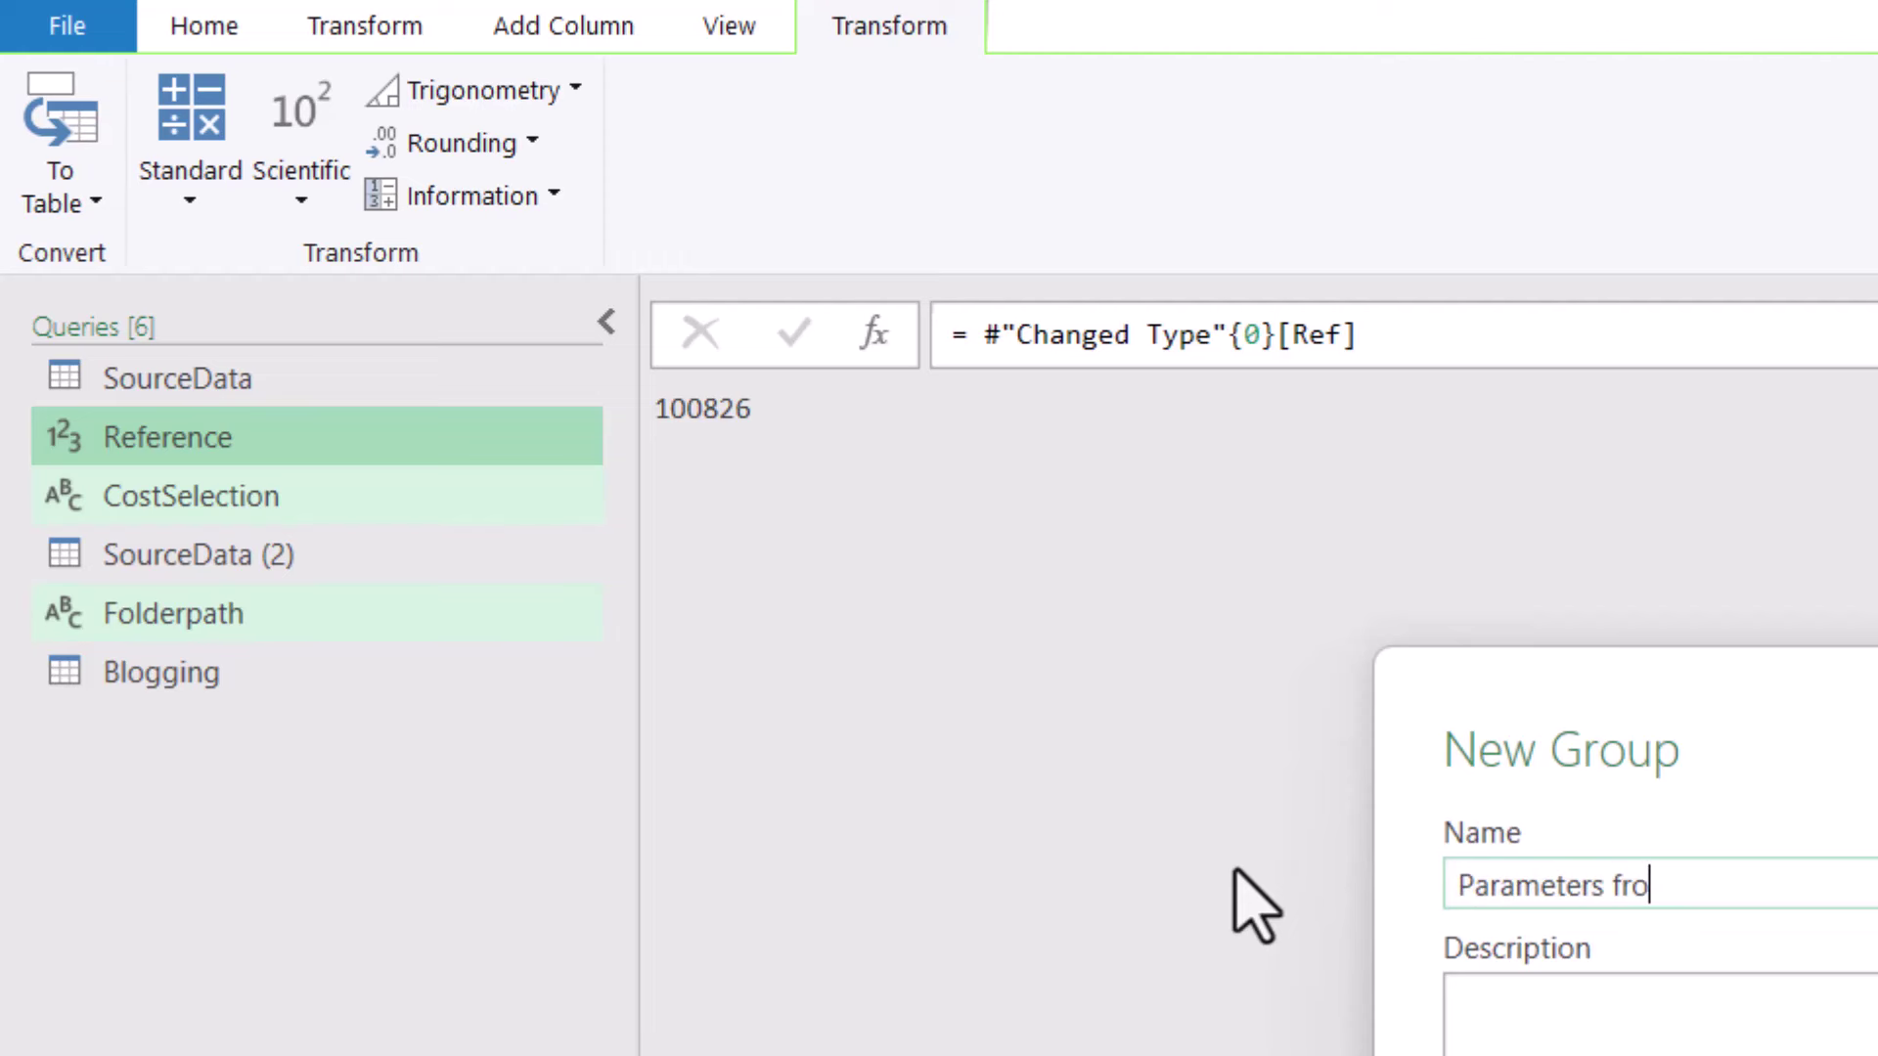
type("Parameters from cell values")
key("Return")
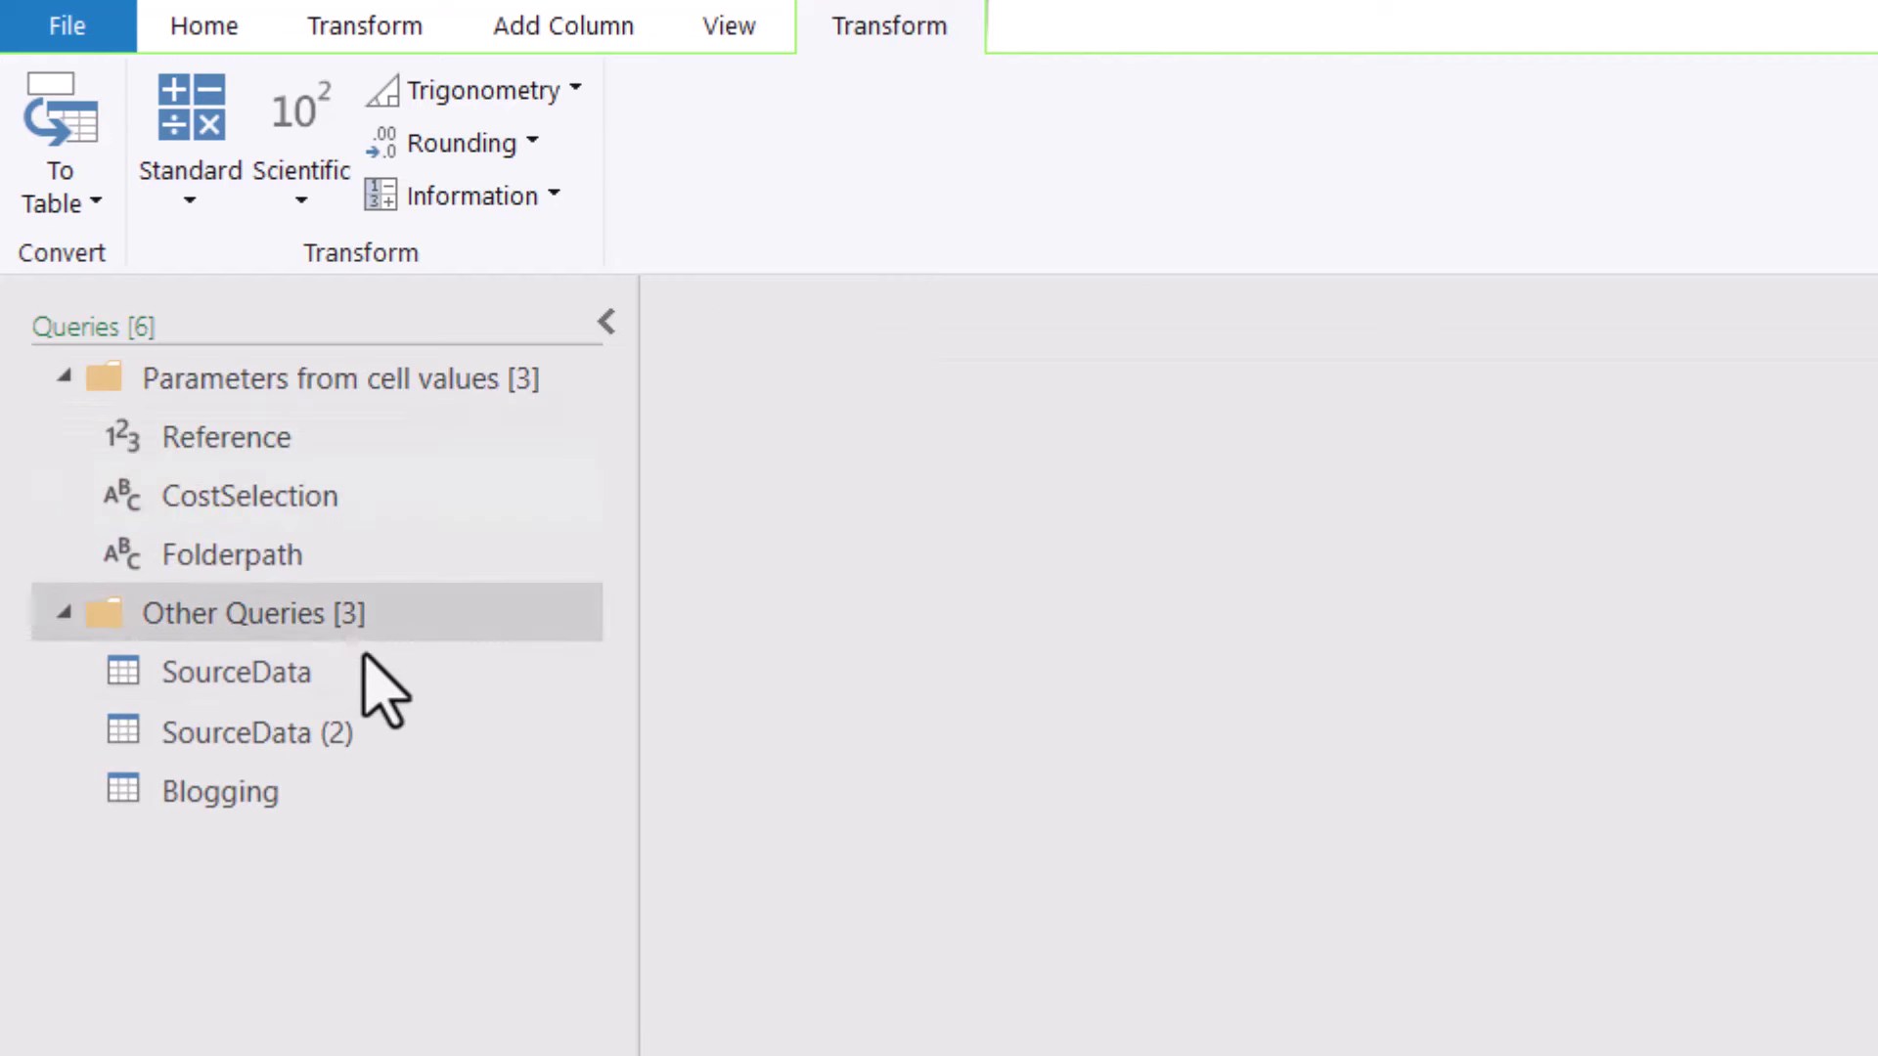
left_click(409, 783)
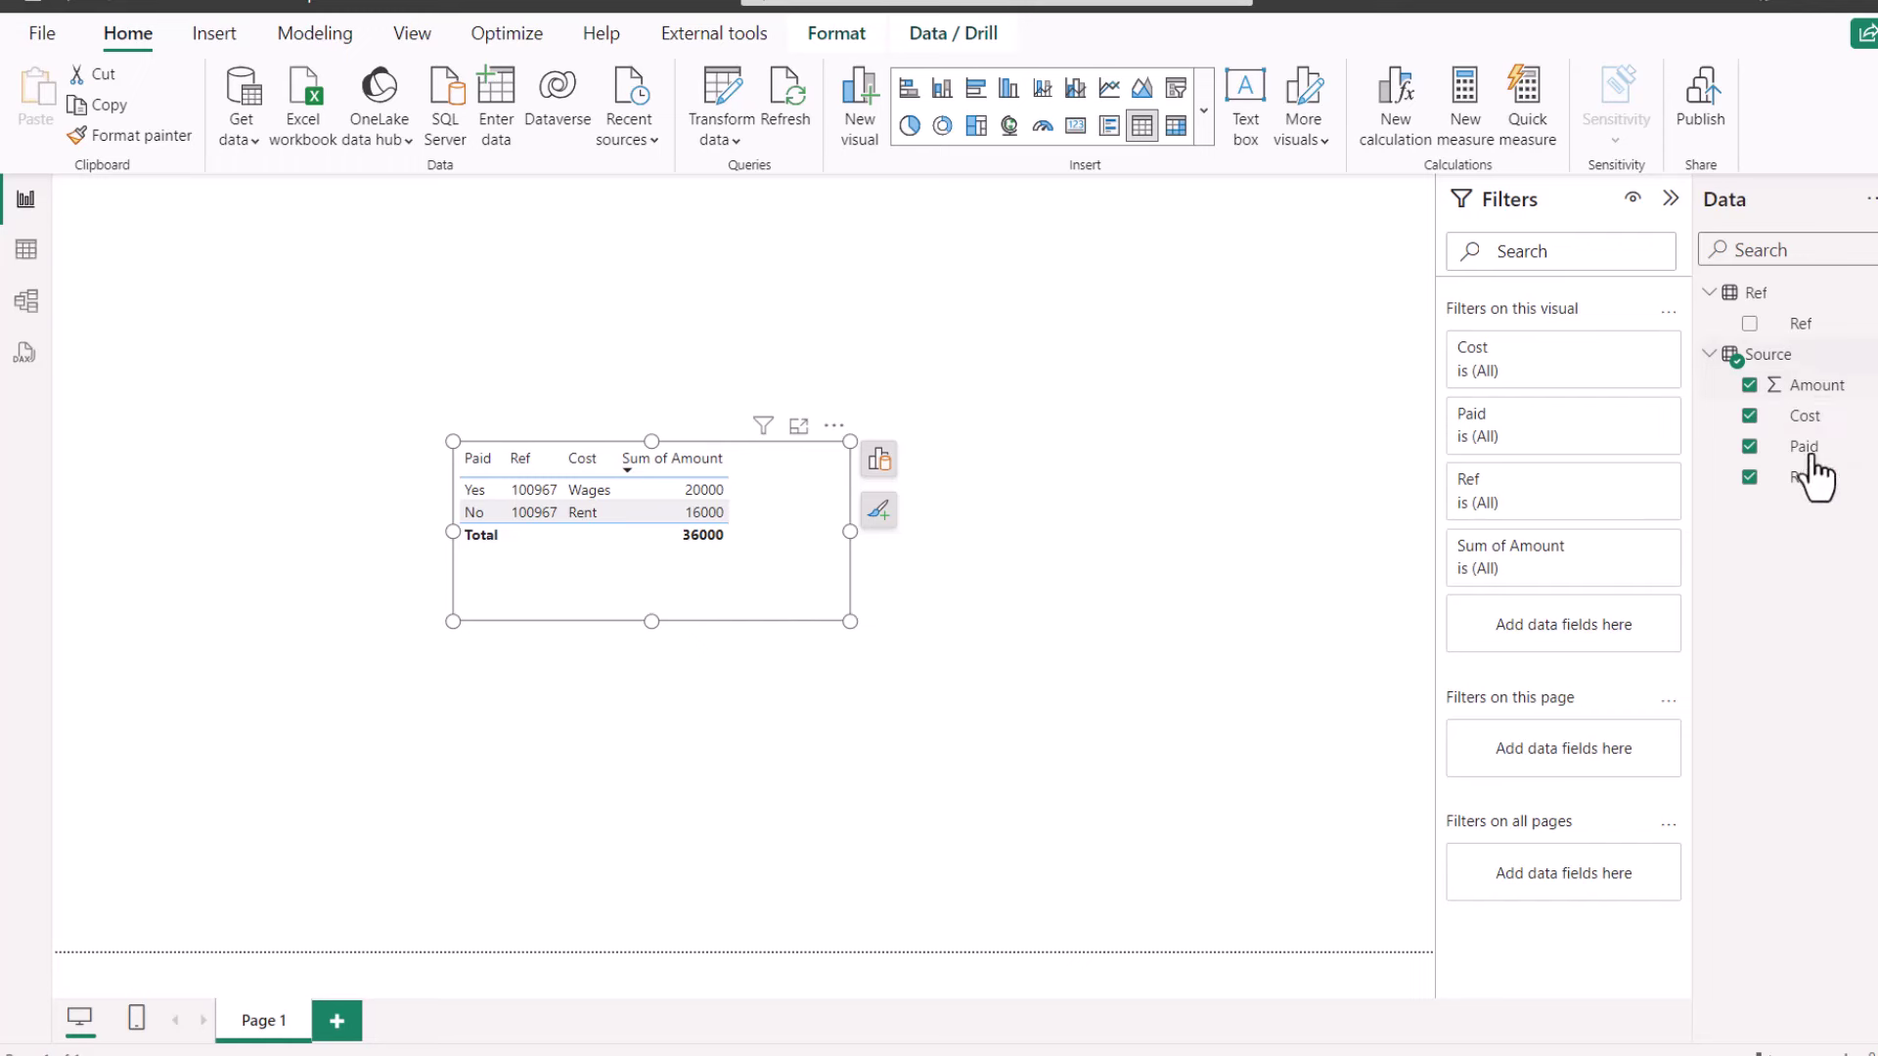
- In Power BI Desktop, narrow the table visual slightly, set the References parameter to 101835 and apply the pending query changes
left_click_drag(850, 619, 800, 618)
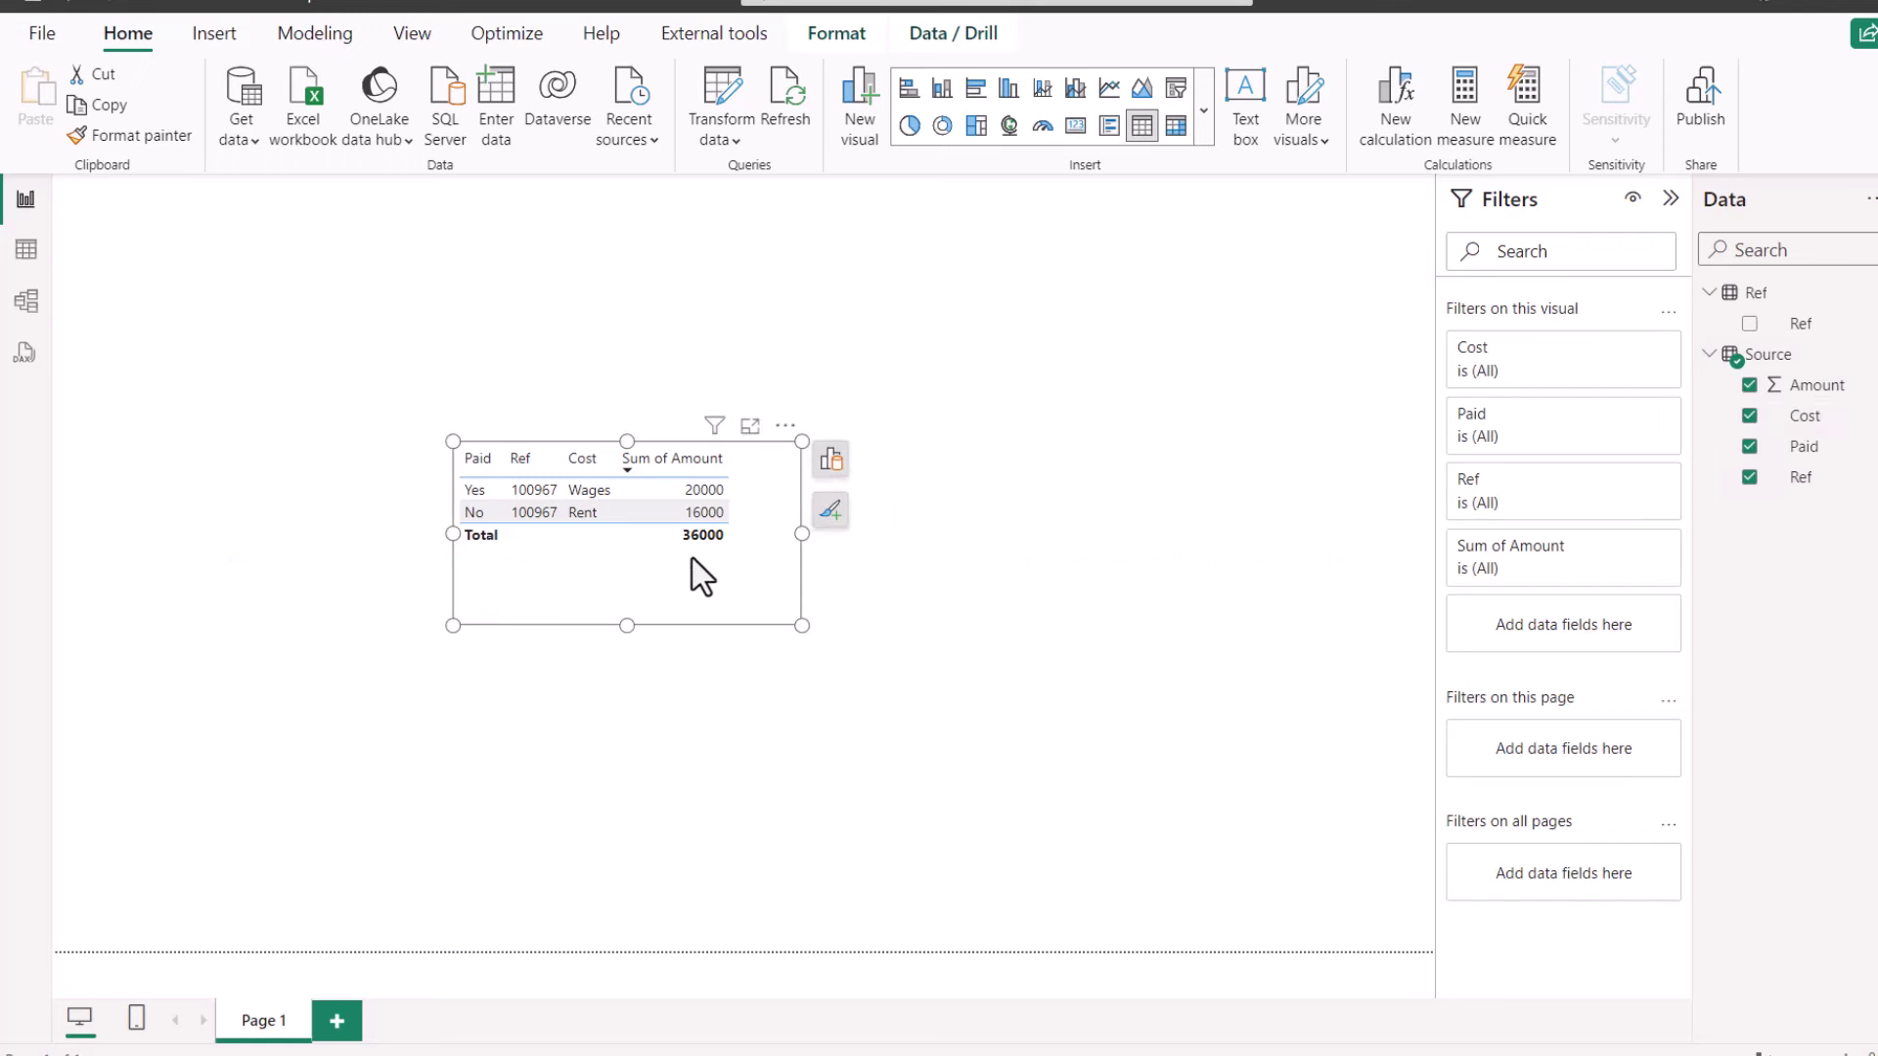
left_click(723, 146)
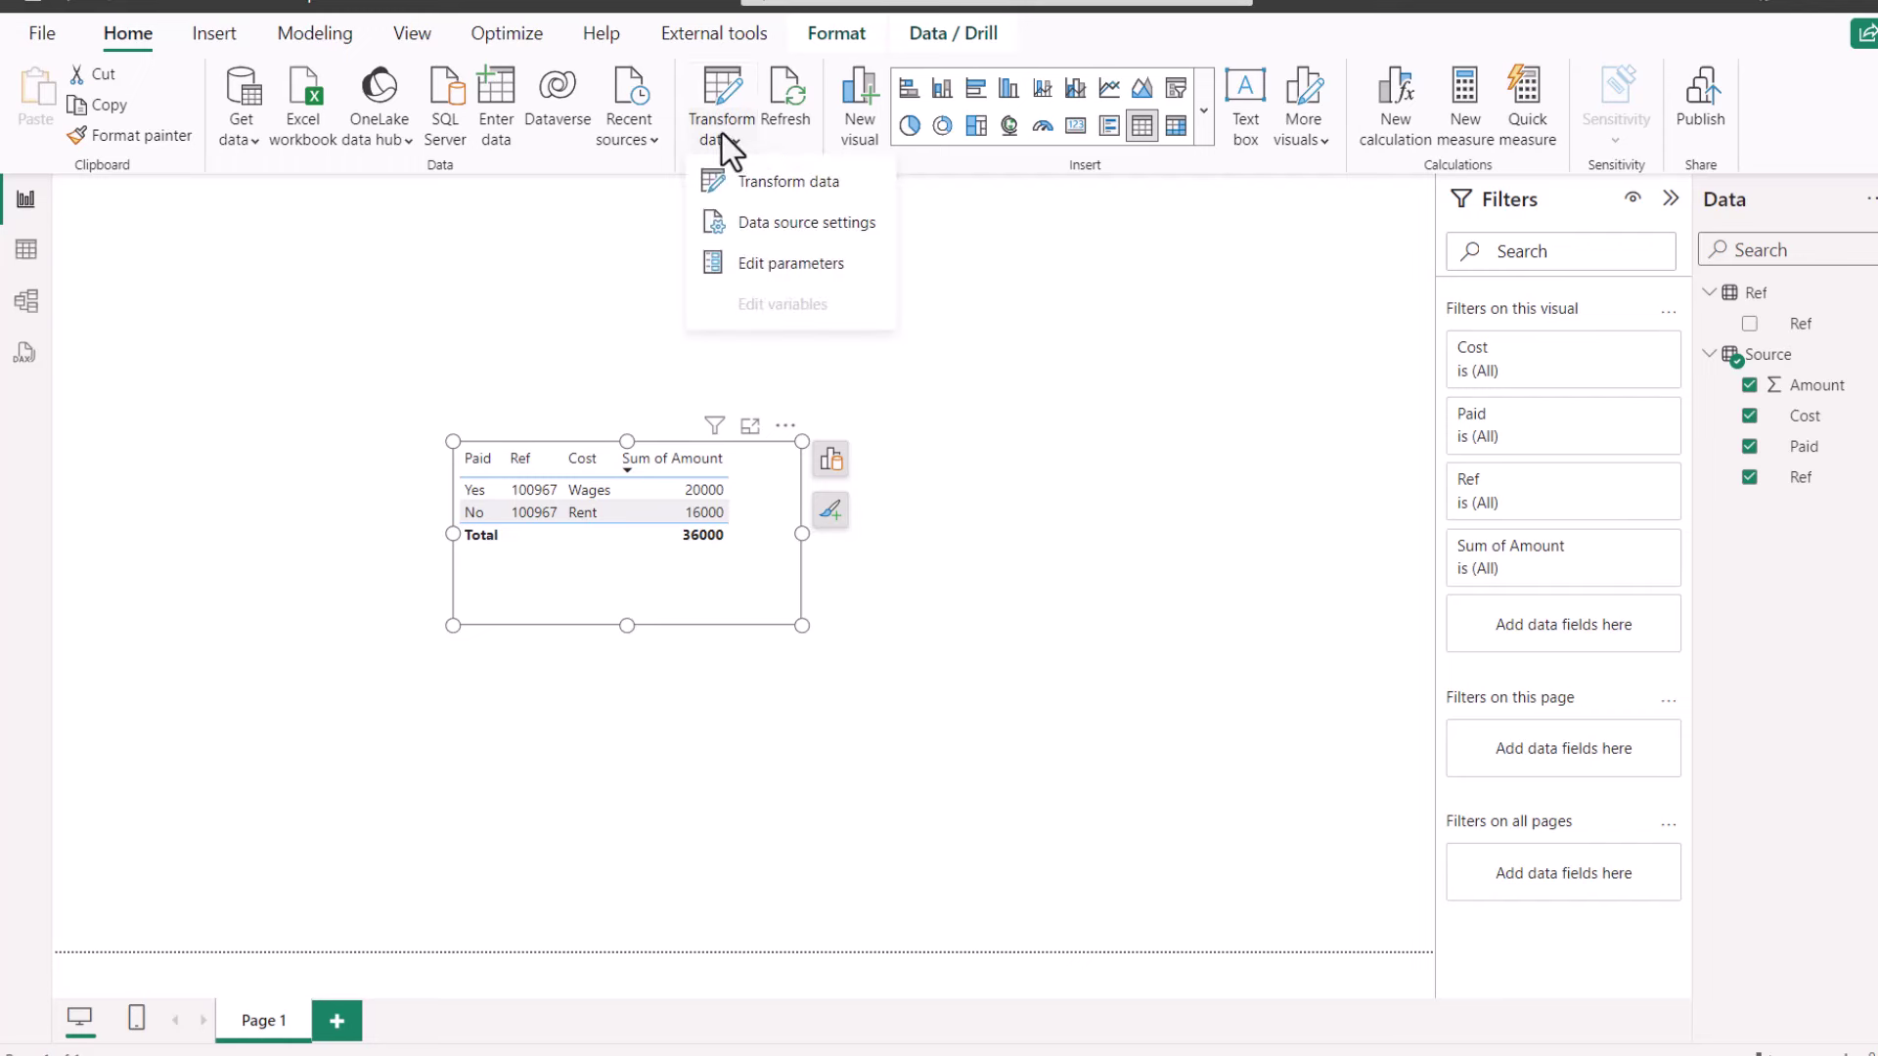
left_click(791, 262)
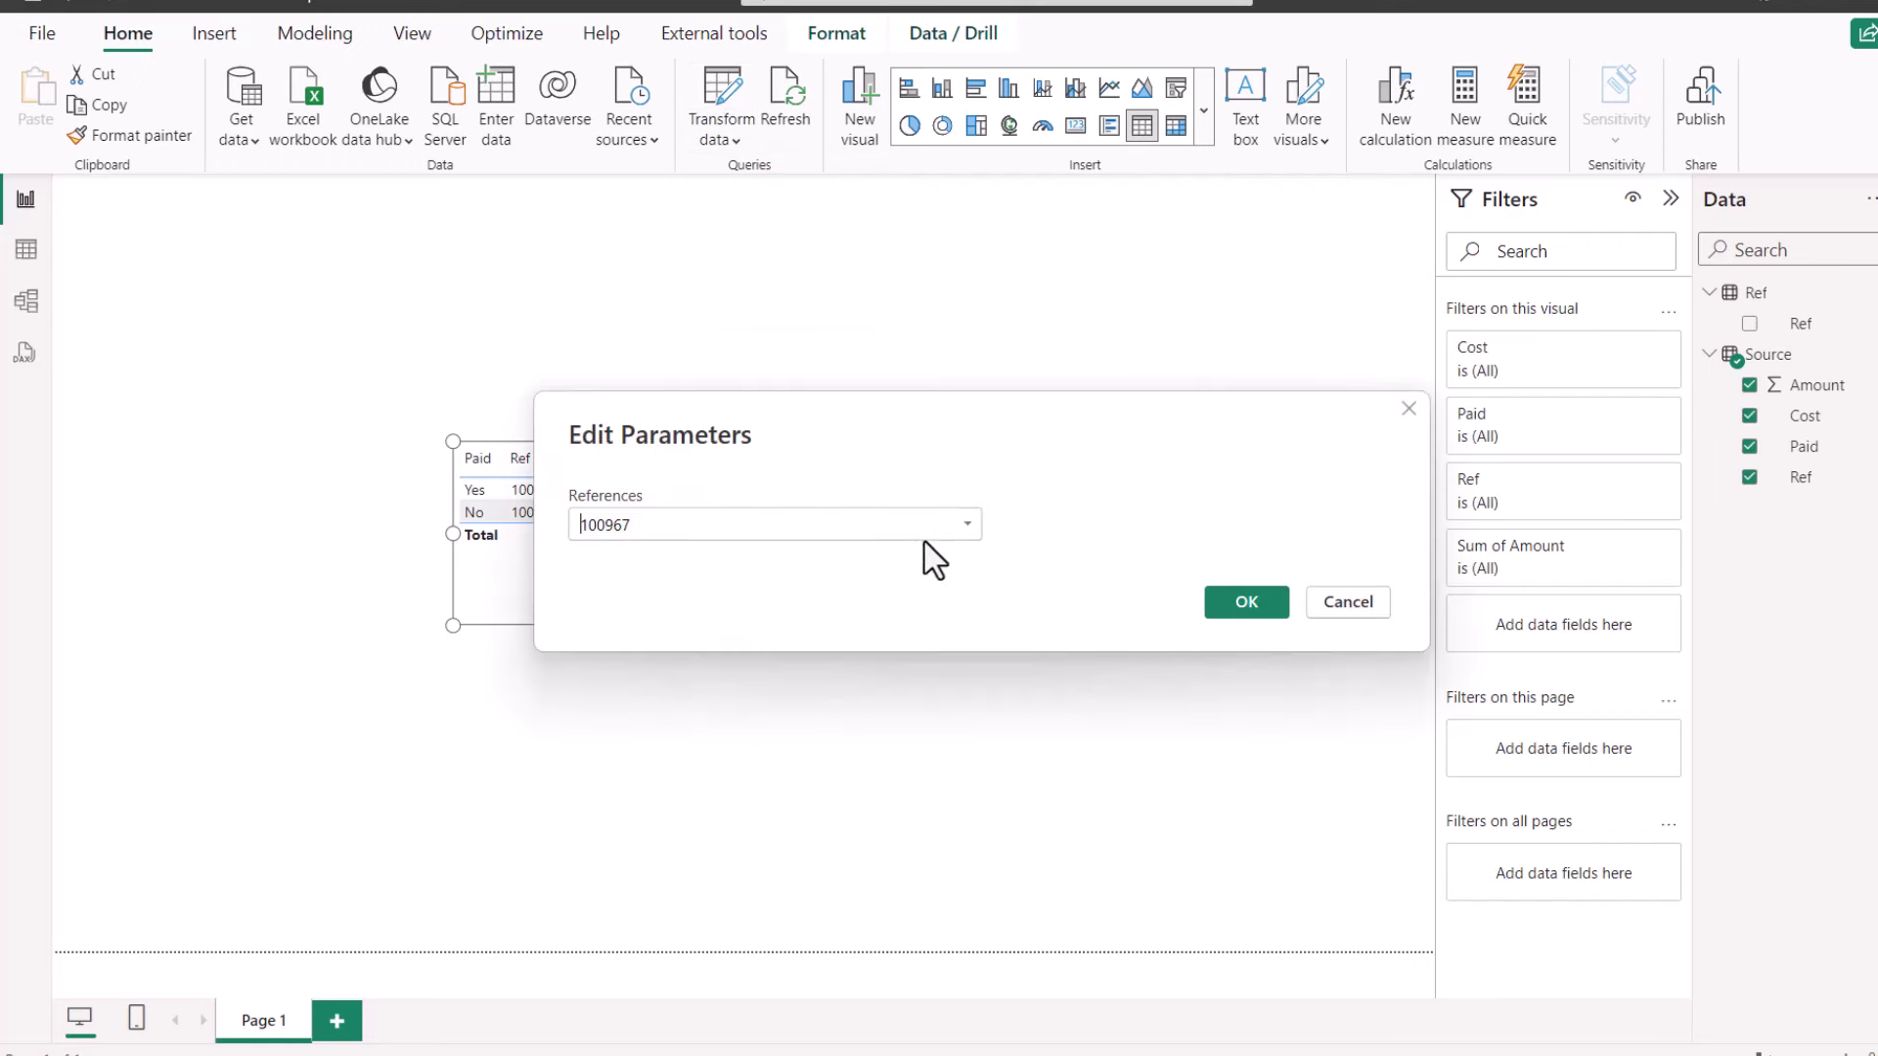
left_click(967, 529)
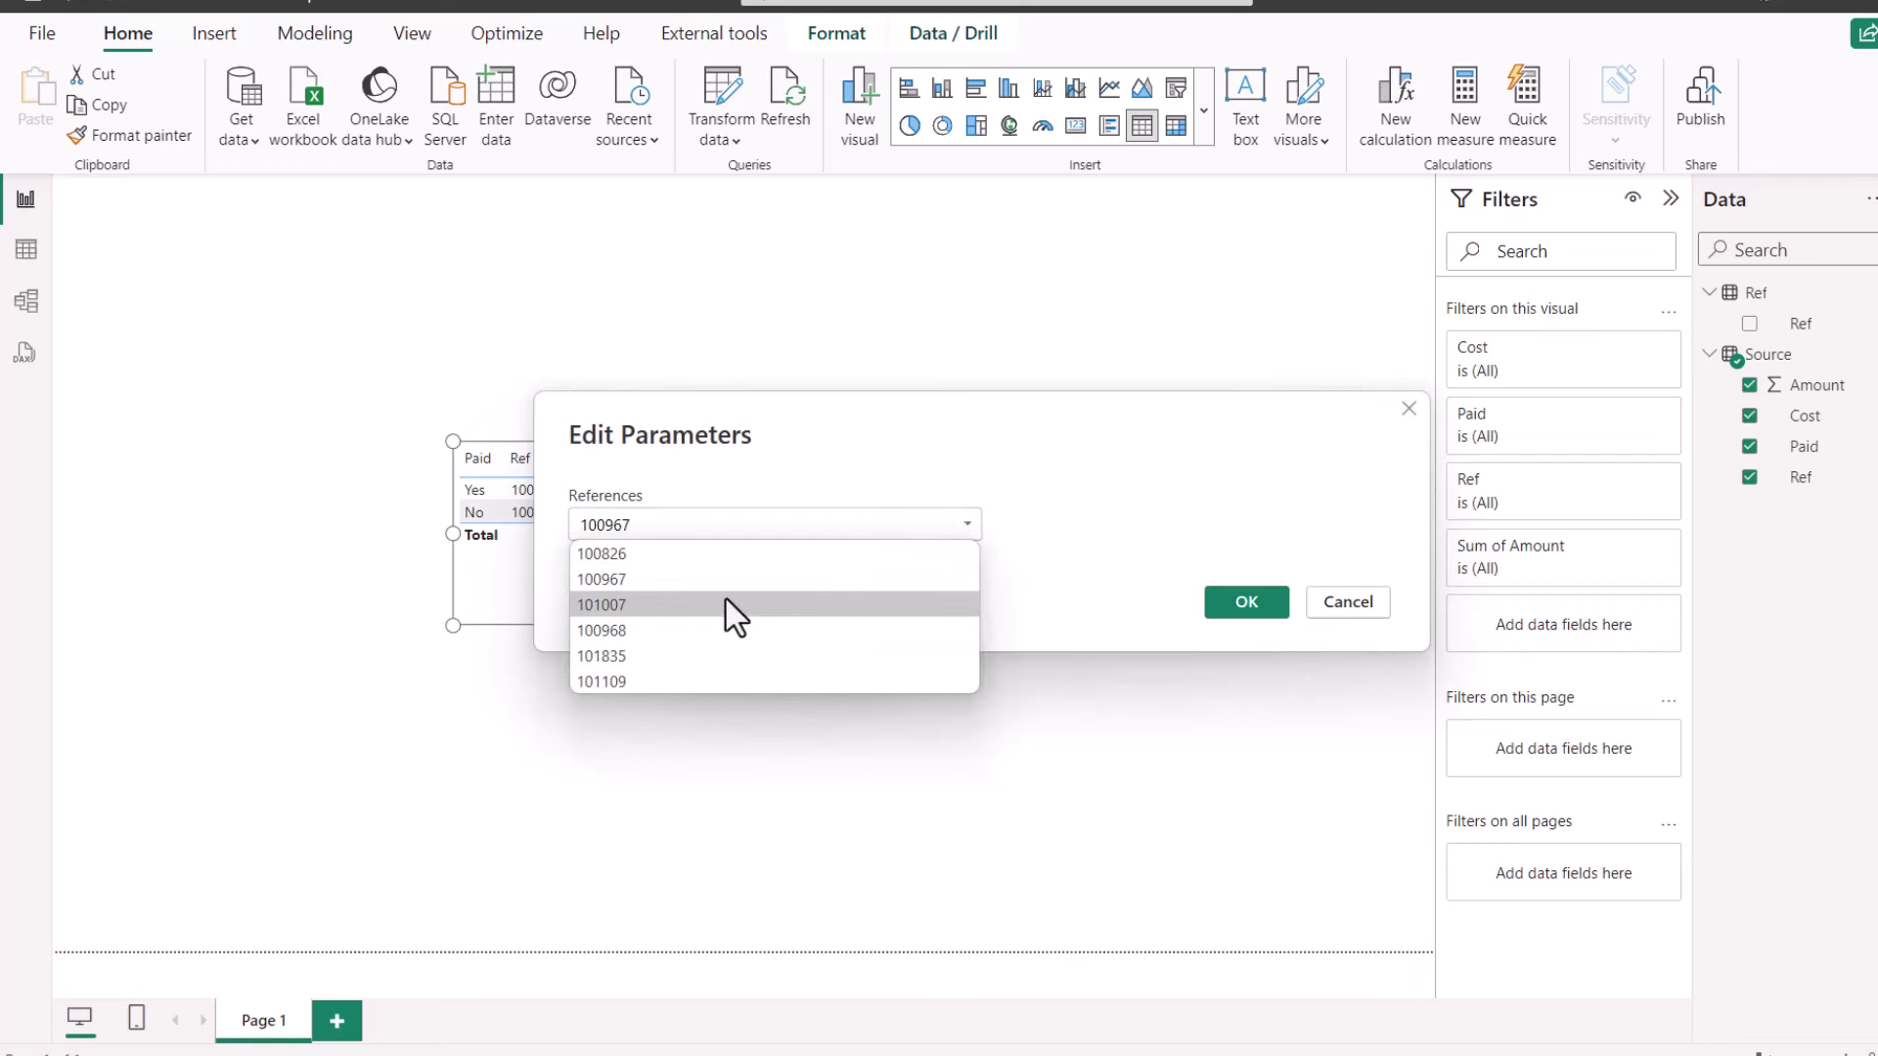
left_click(733, 655)
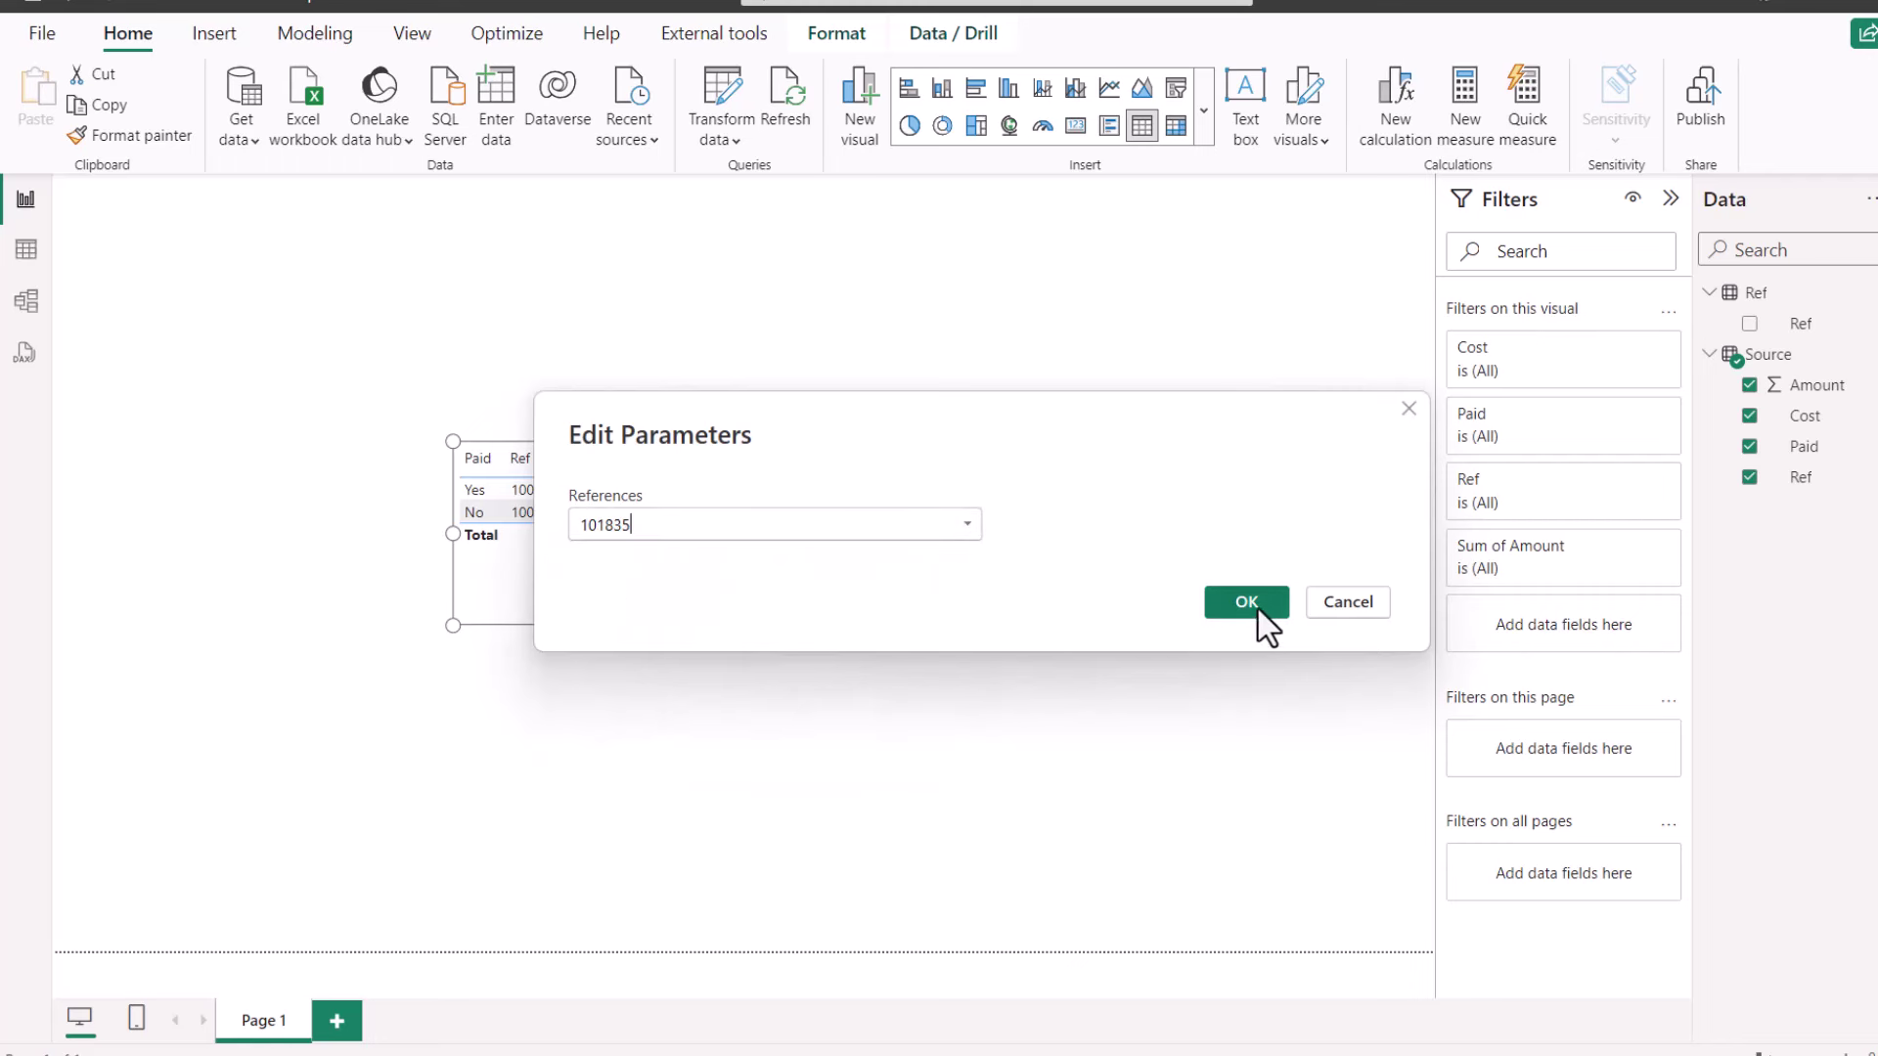
left_click(1259, 610)
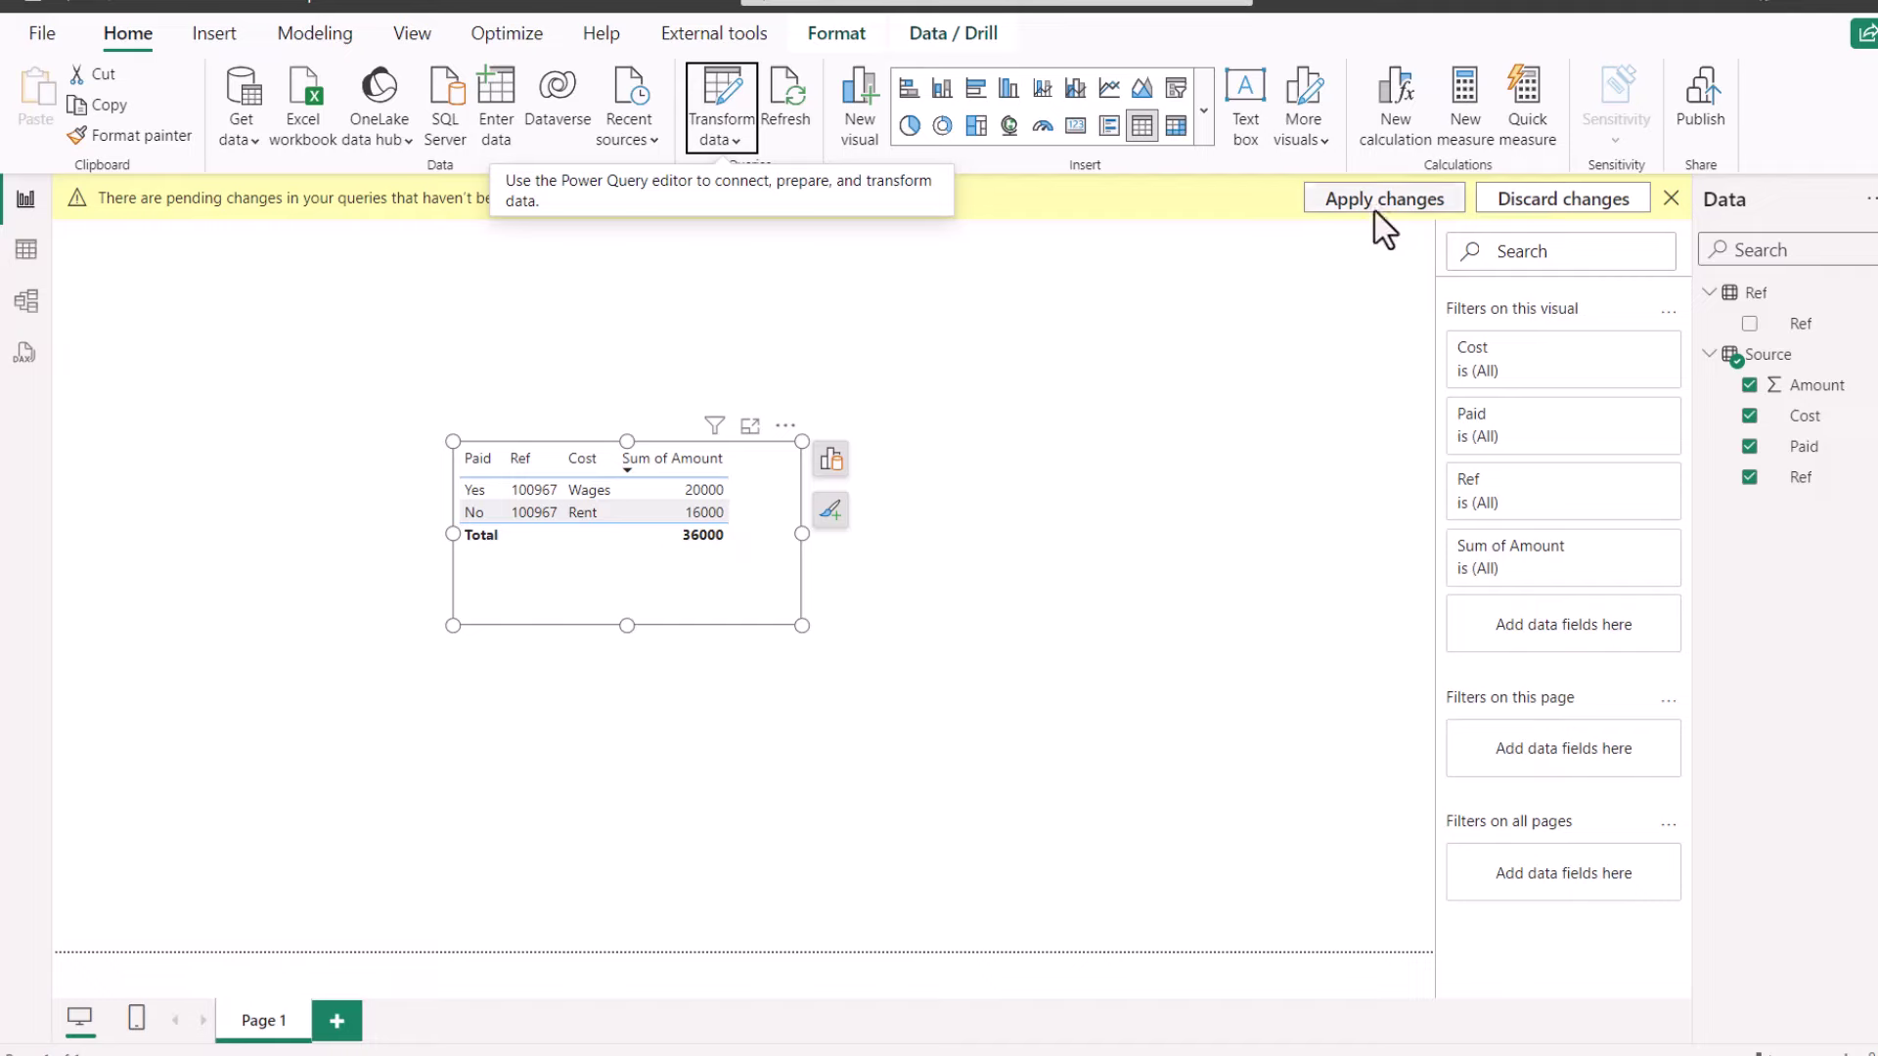
left_click(1377, 209)
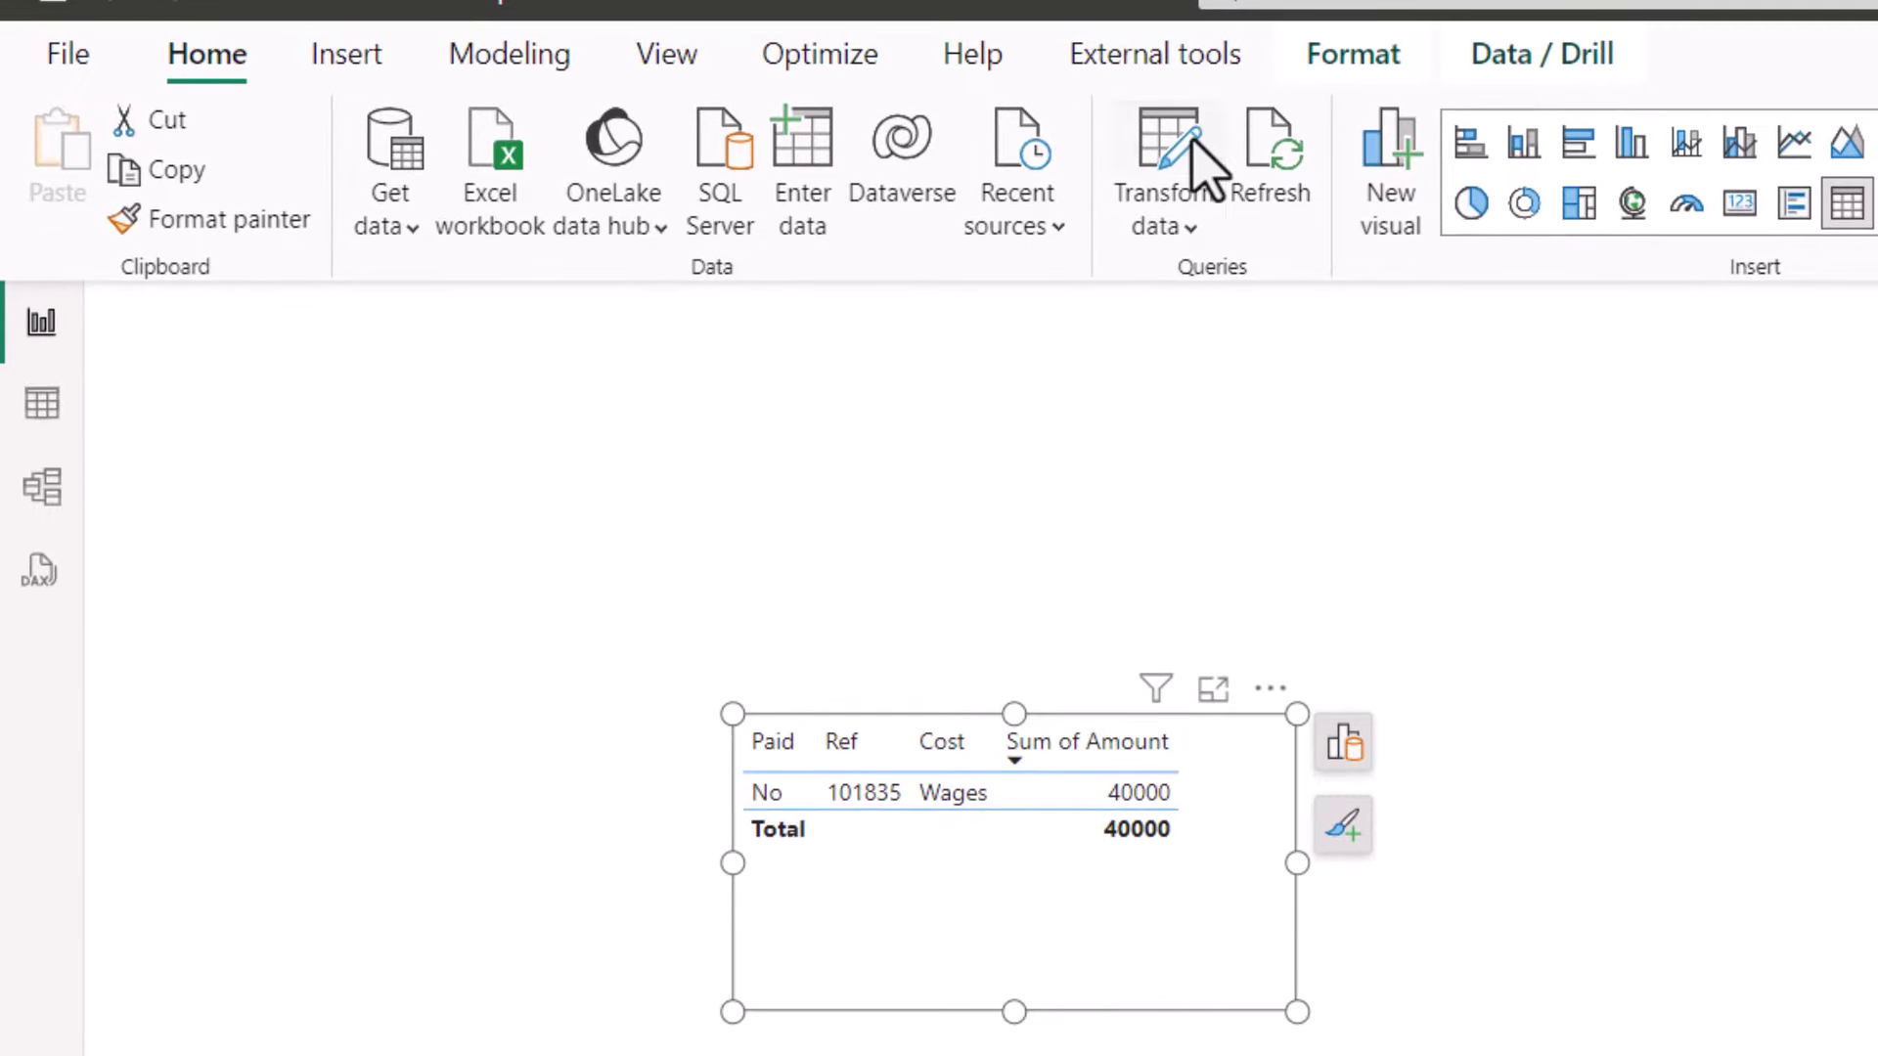
- In the Power Query Editor, create a new parameter named CostSelection with the current value Rent
left_click(1201, 161)
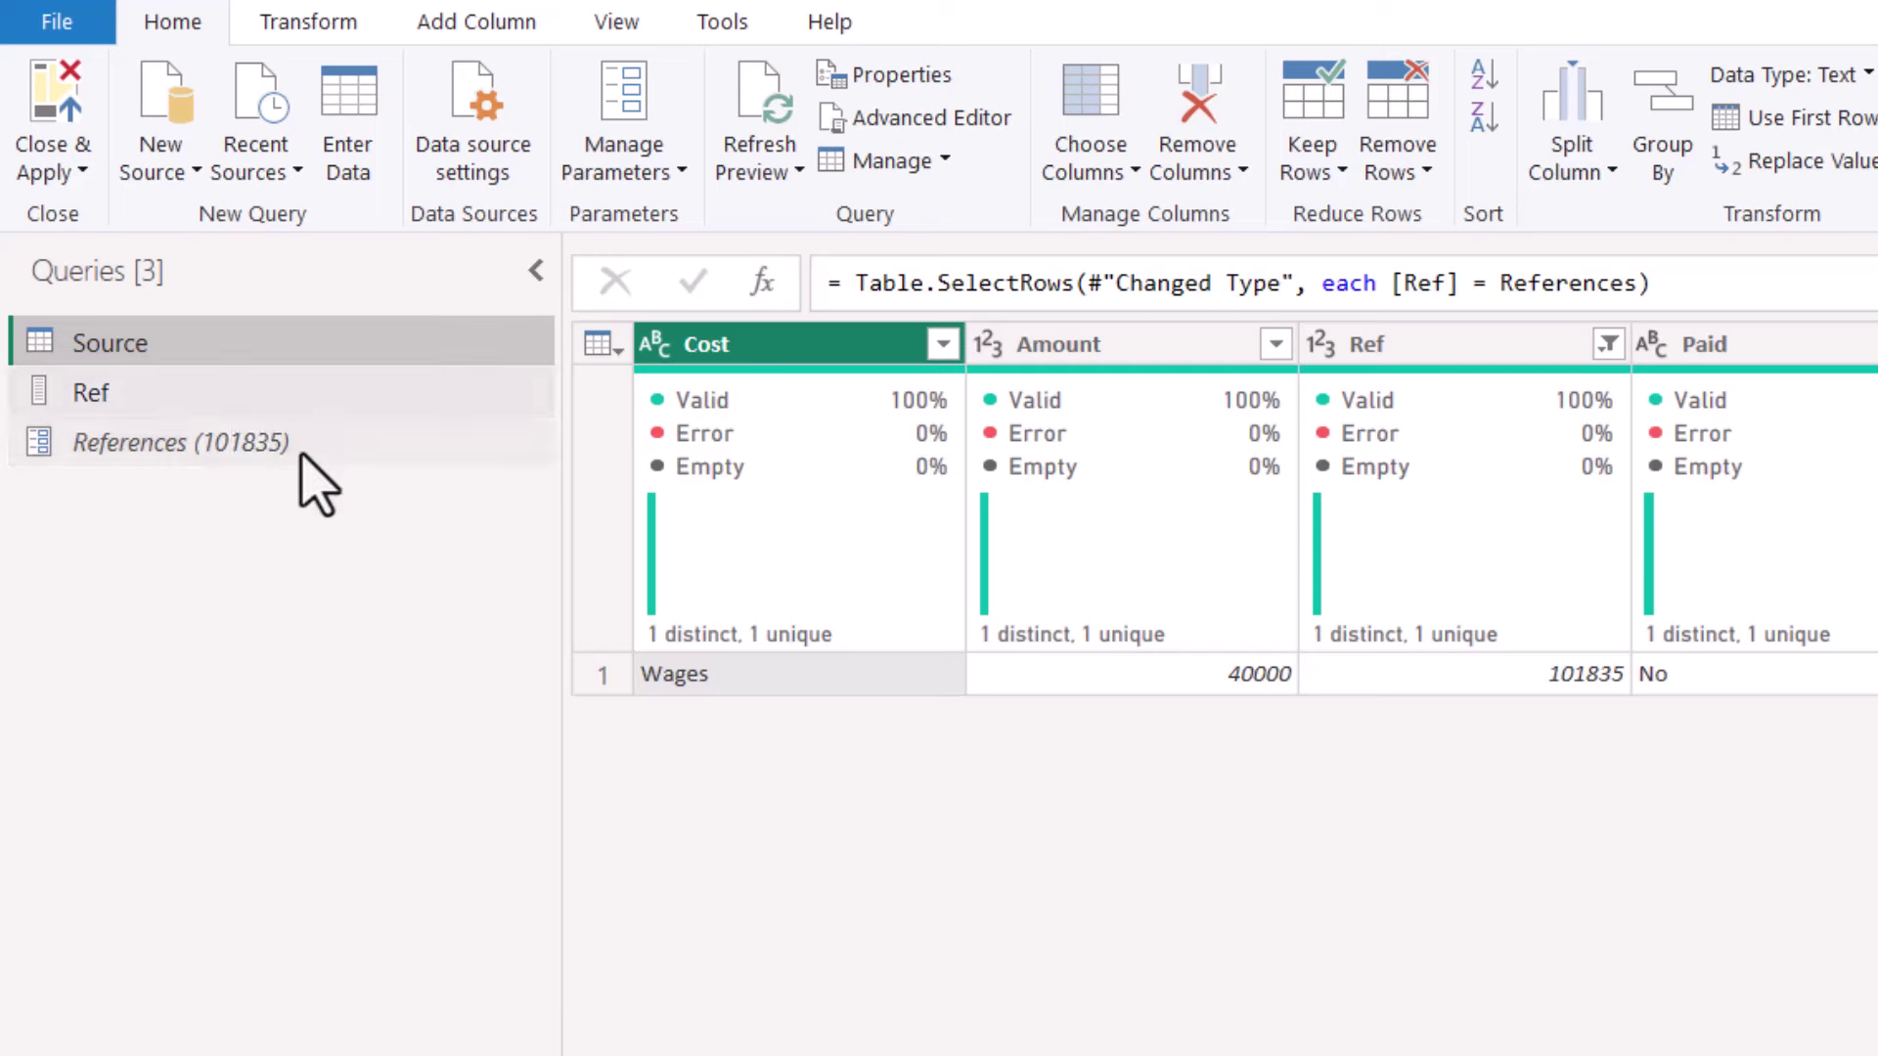
left_click(142, 464)
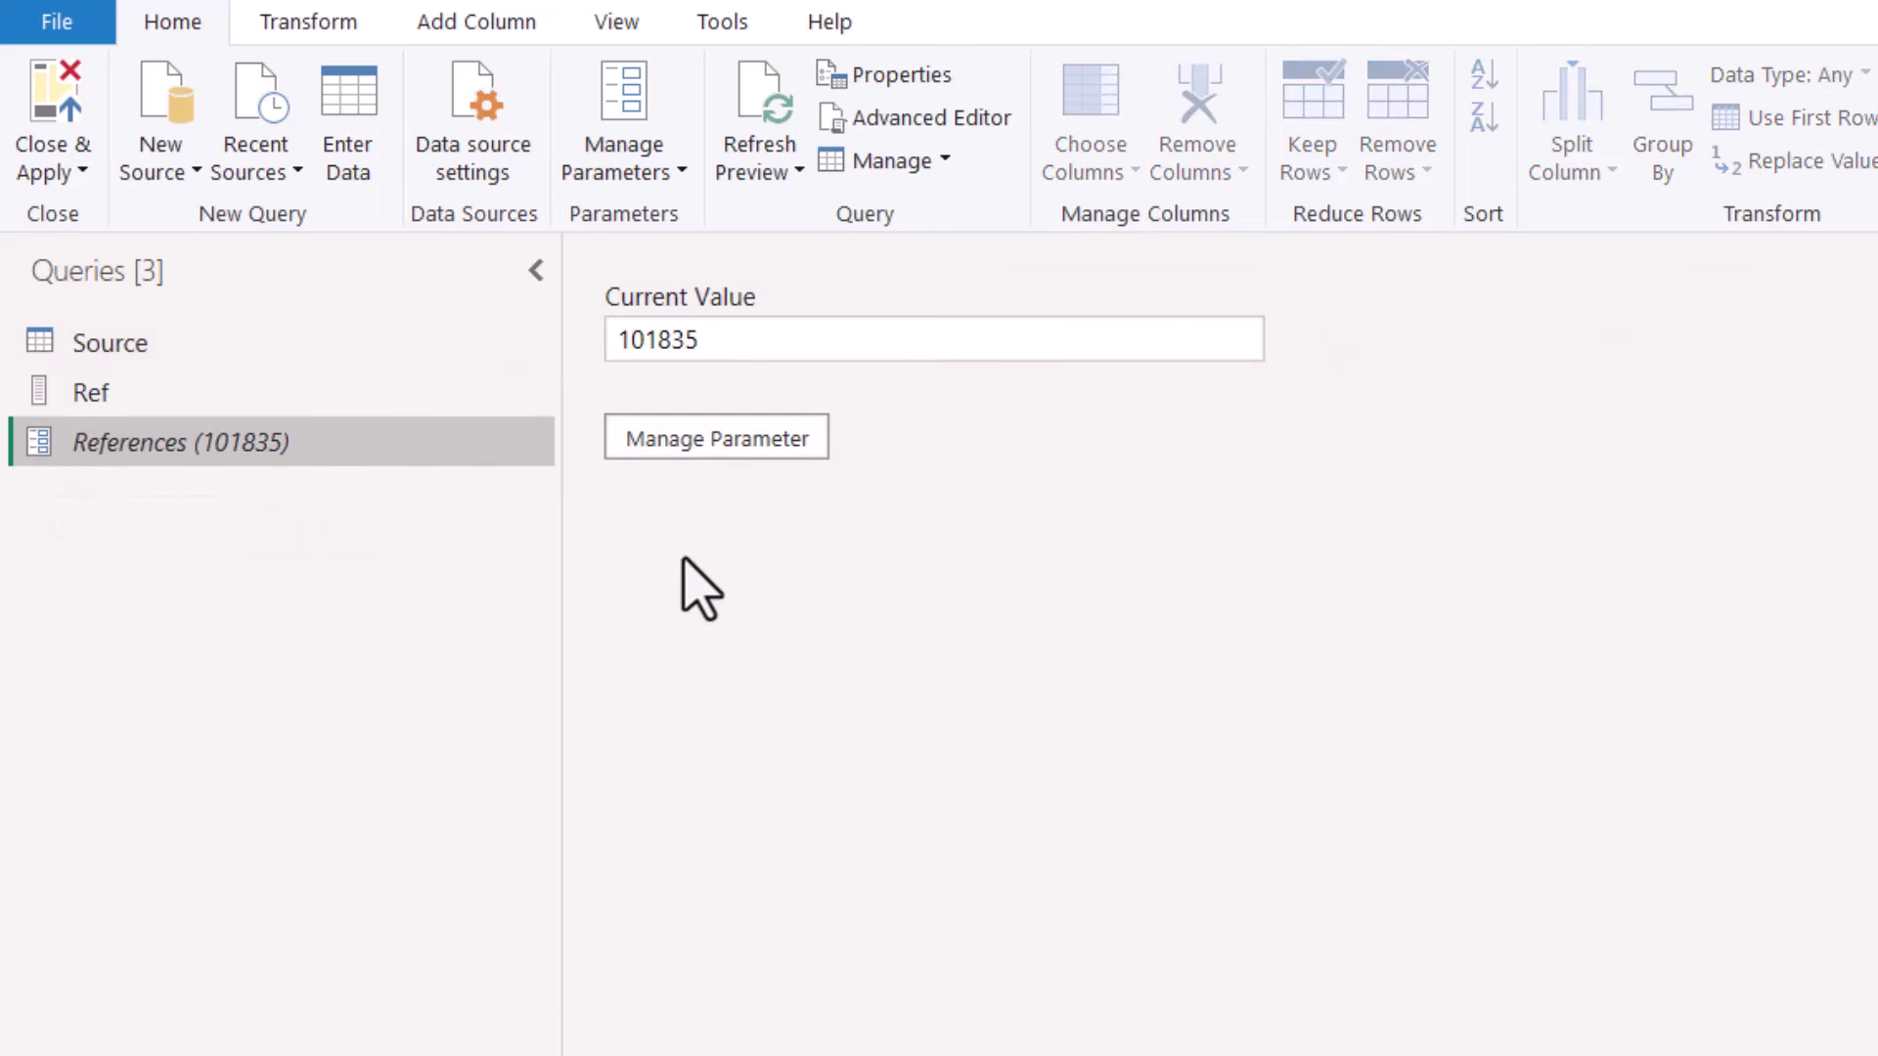
left_click(653, 121)
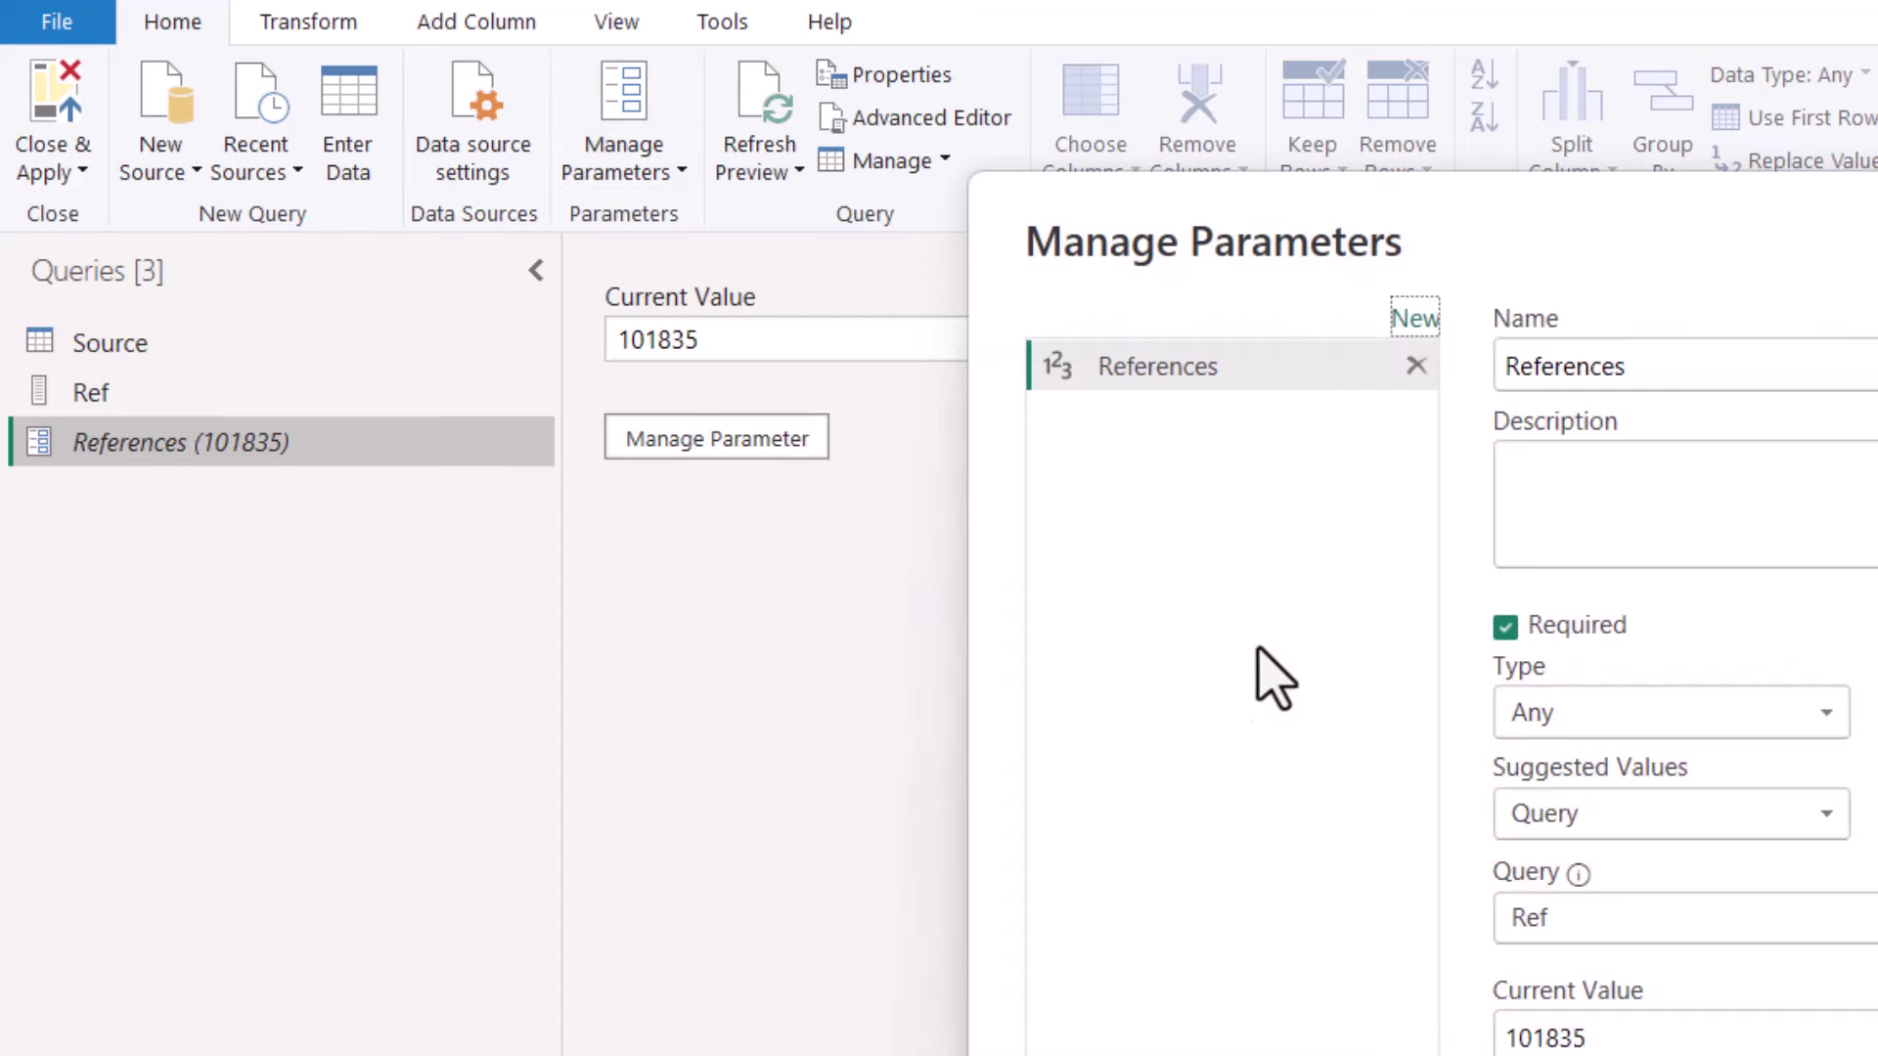
left_click(1428, 335)
left_click_drag(1662, 368, 1505, 369)
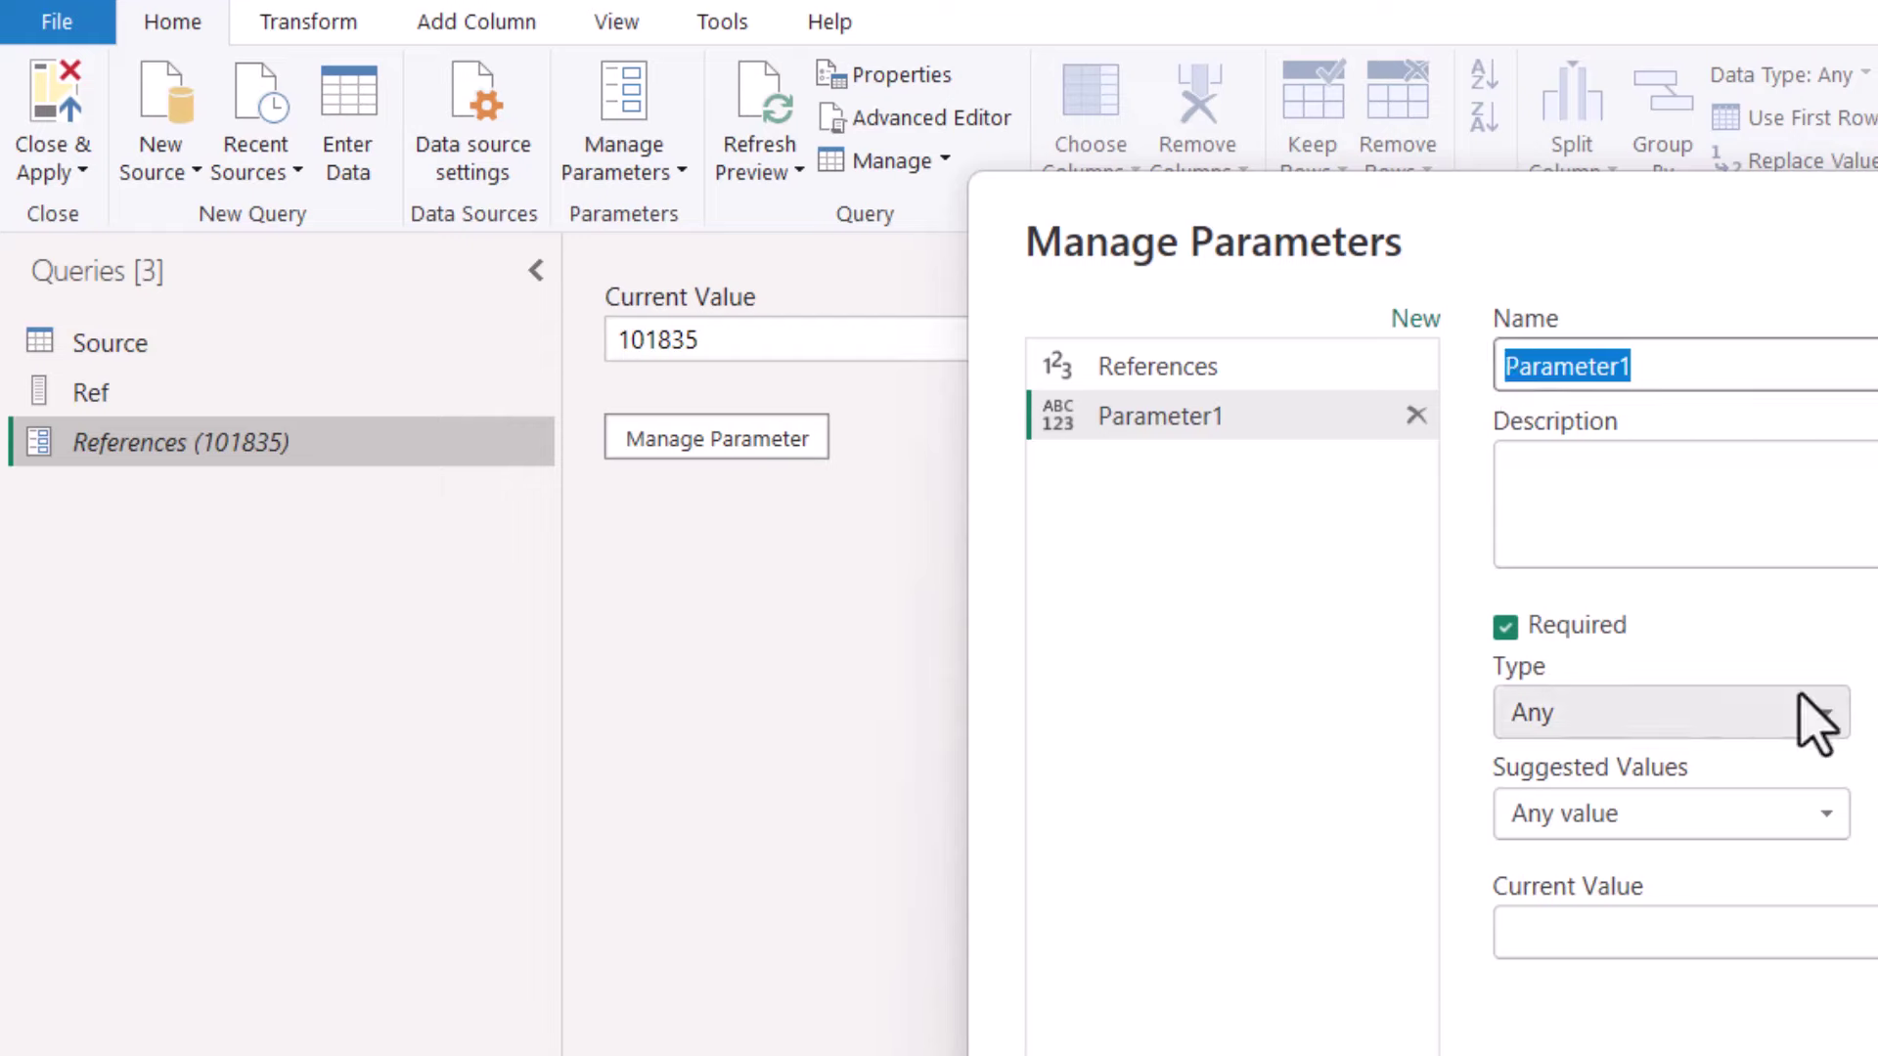
type("CostSelect")
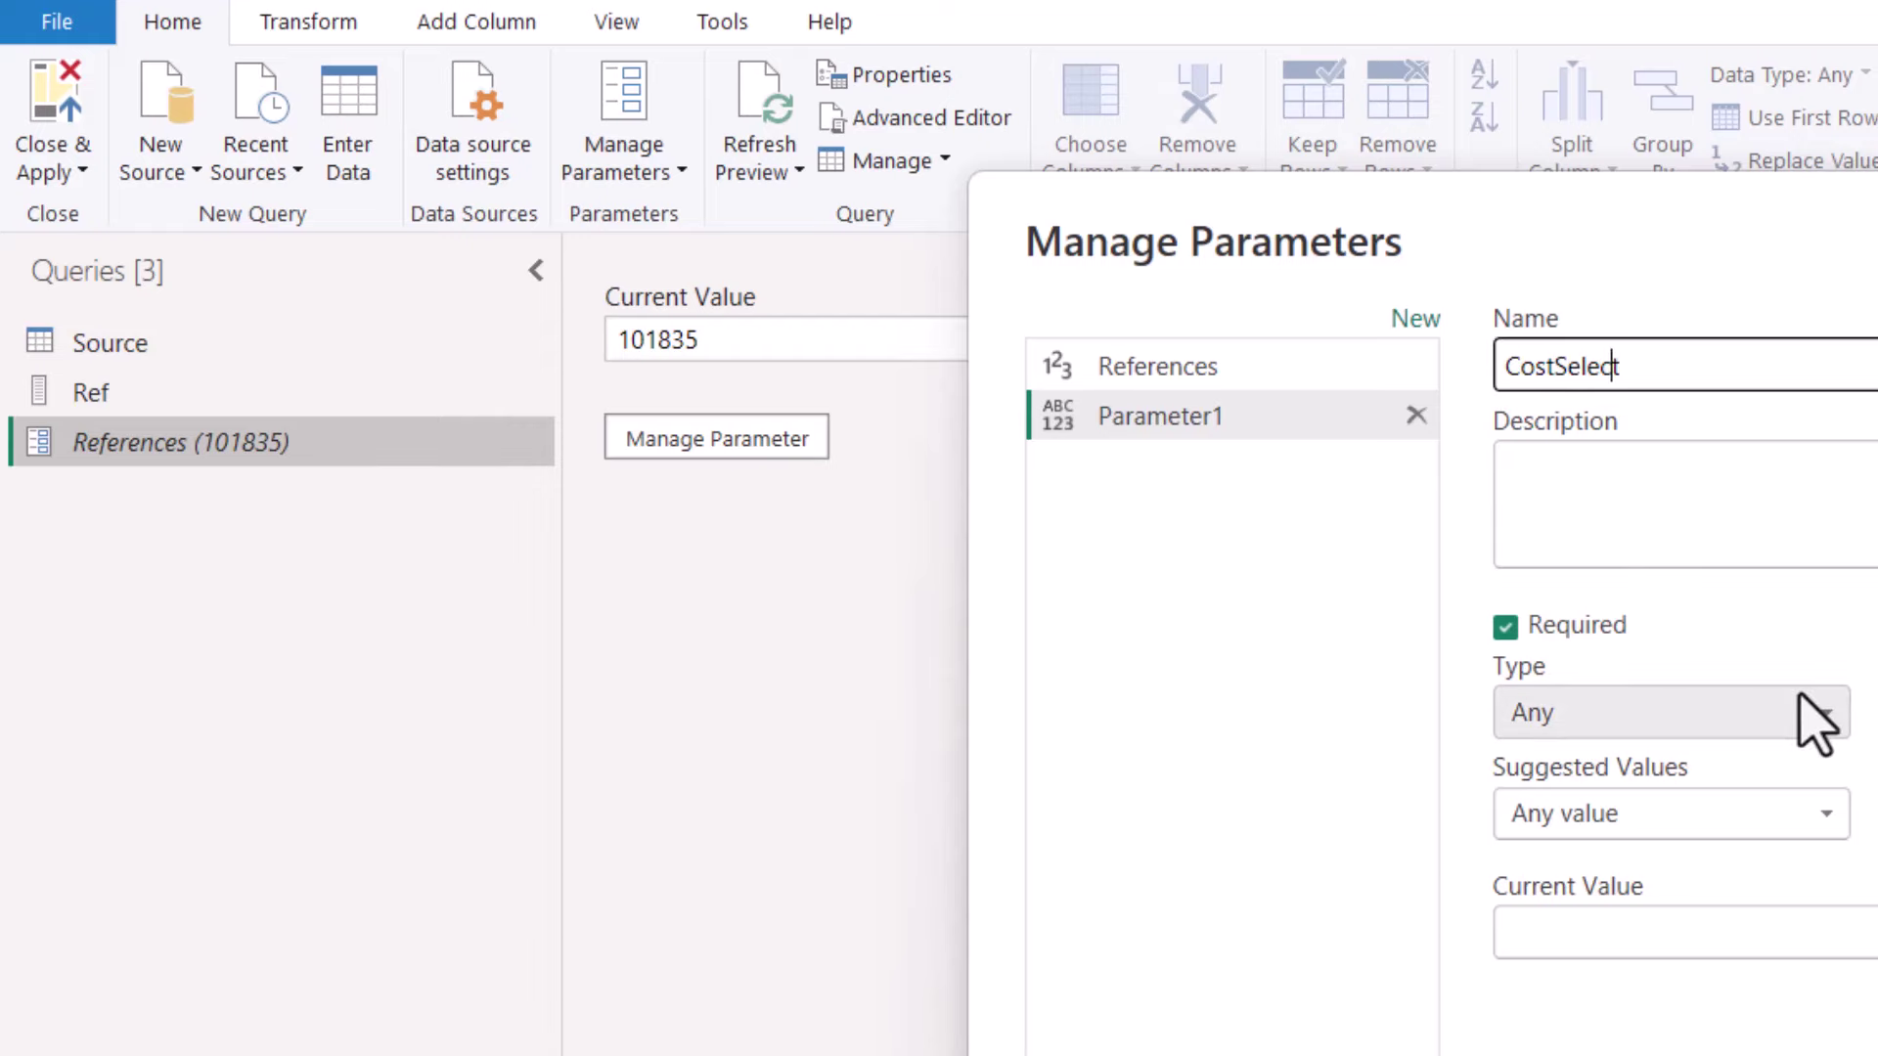
type("ion")
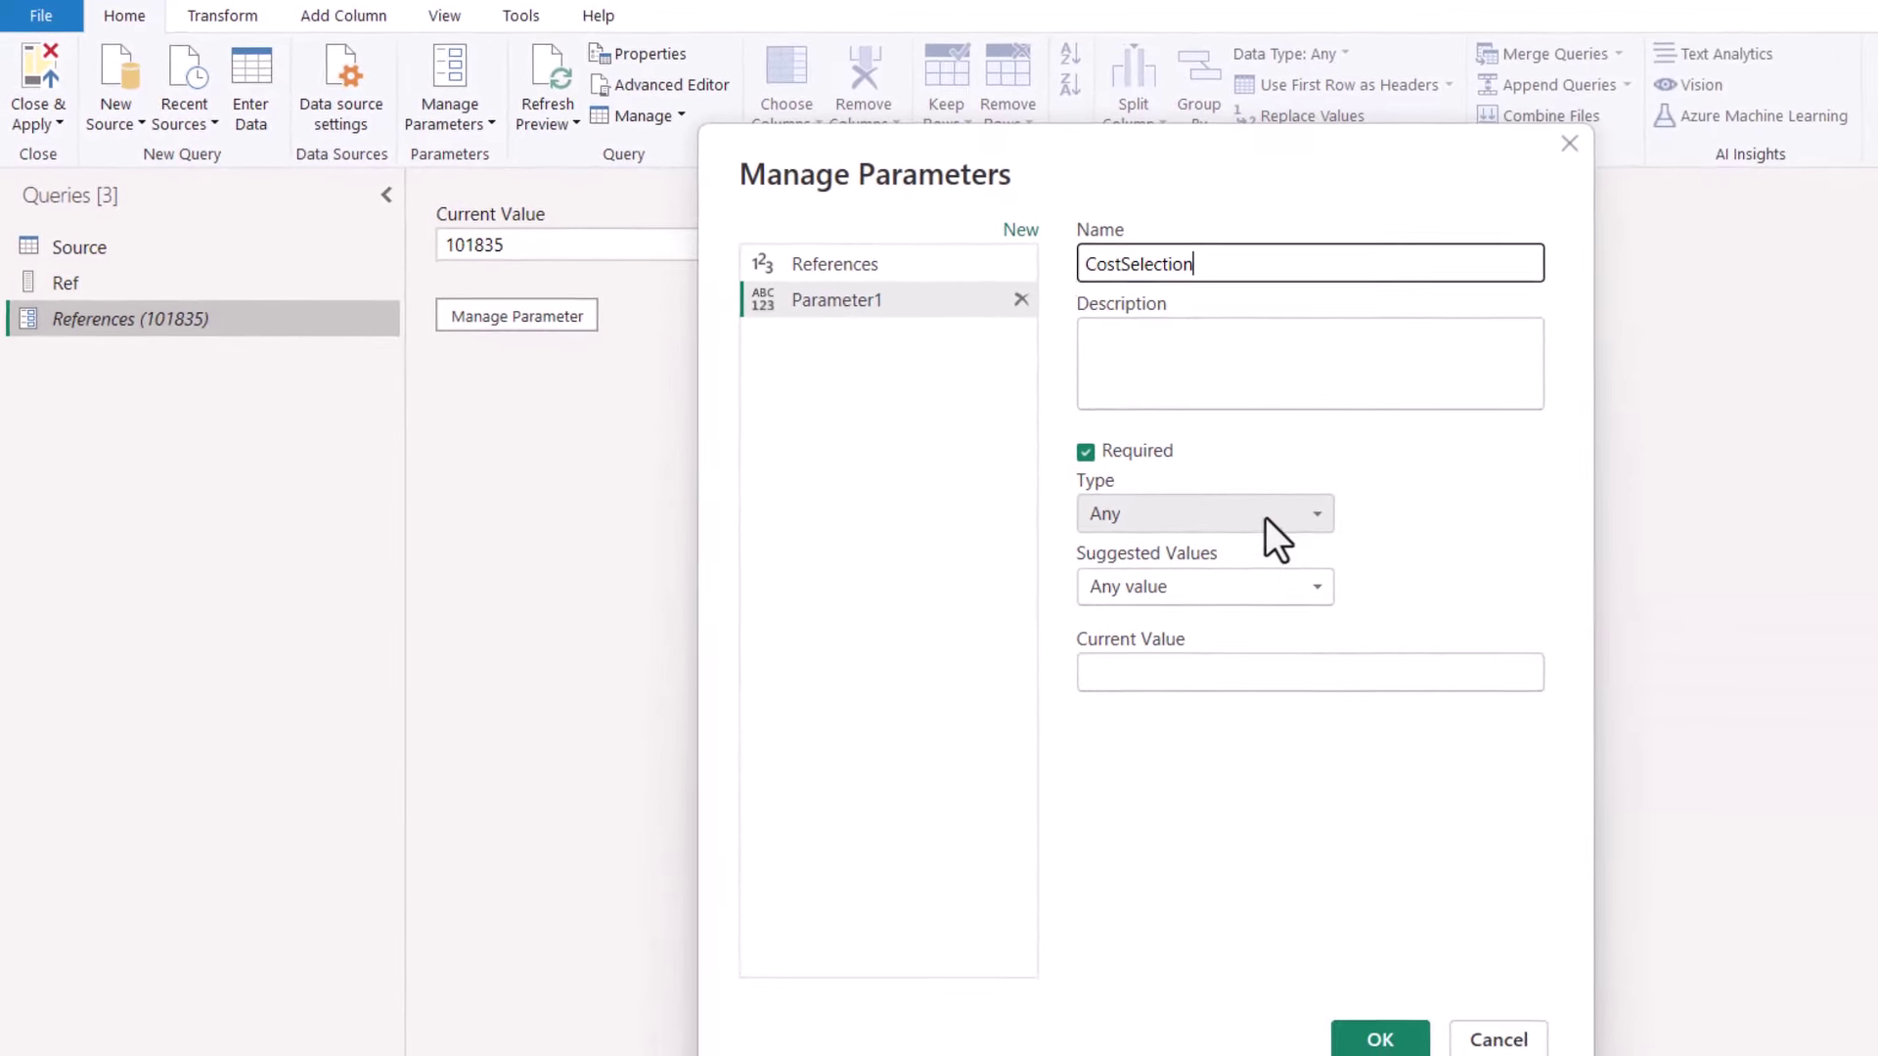
left_click(1196, 674)
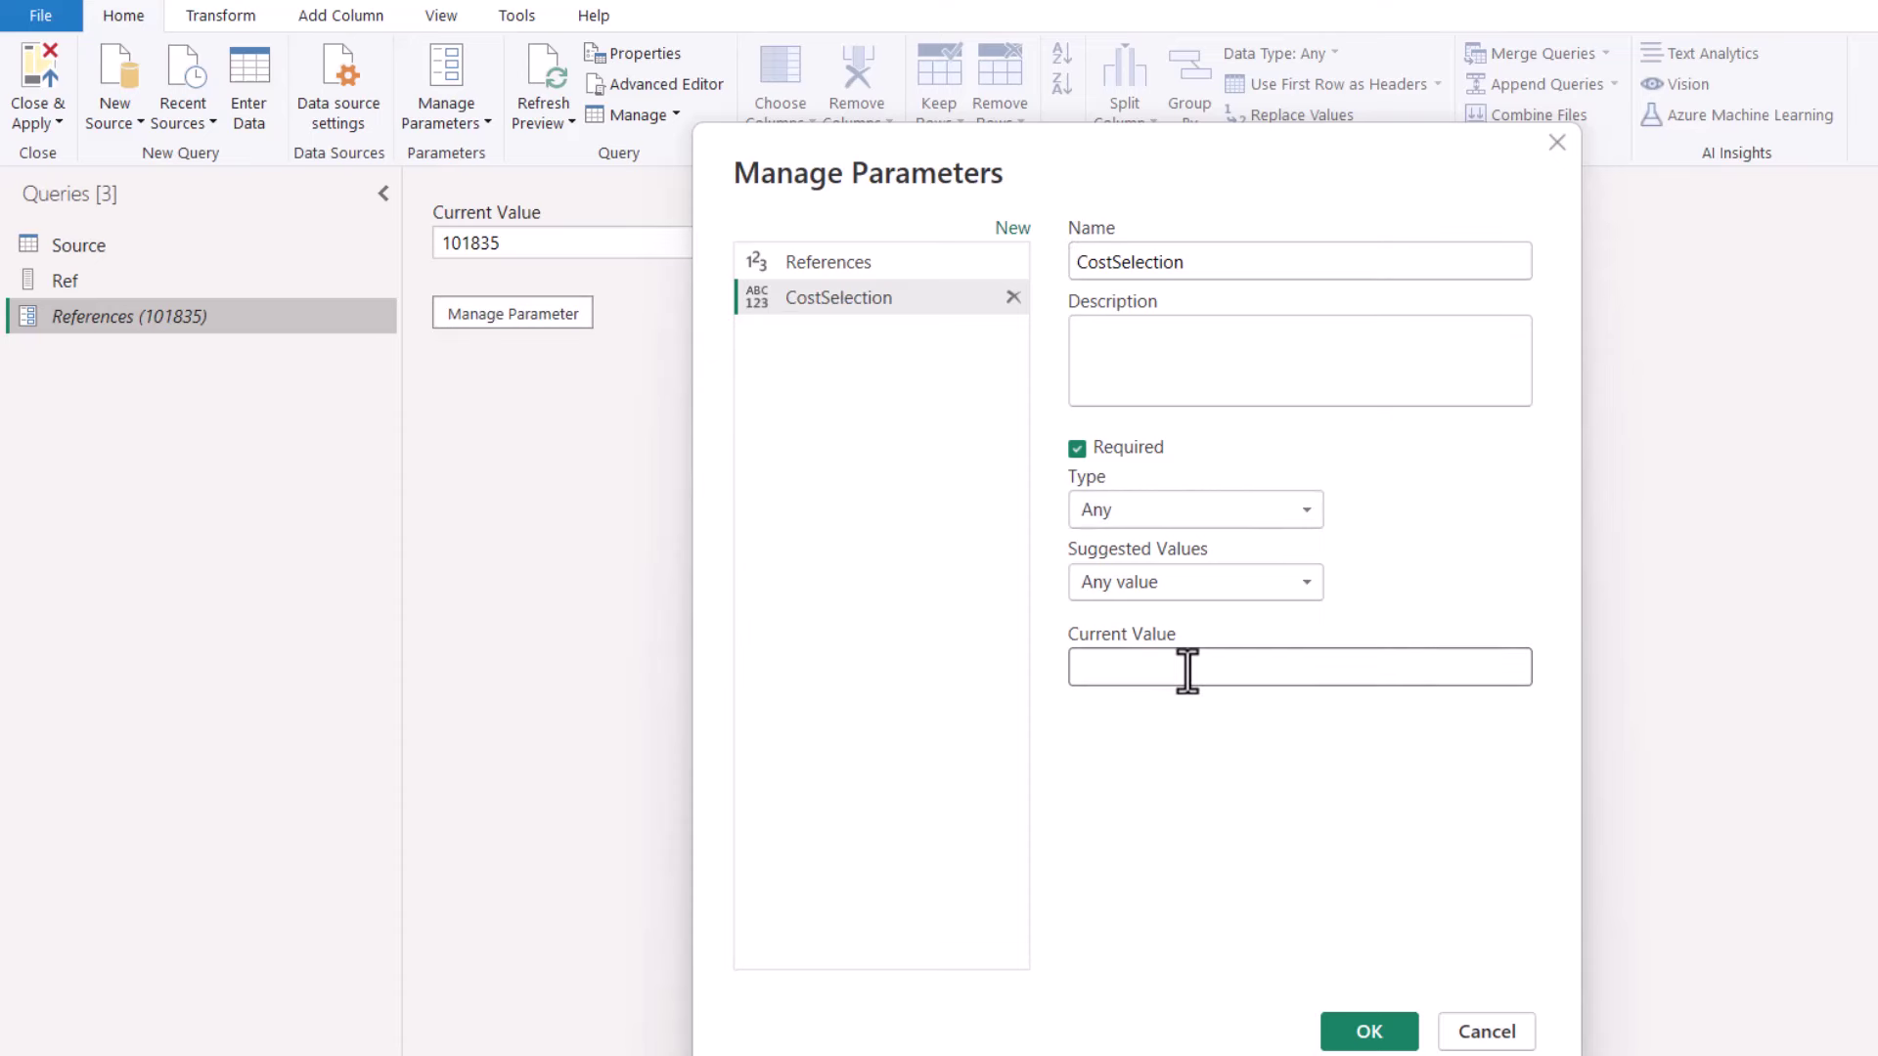
type("Rent")
key("Return")
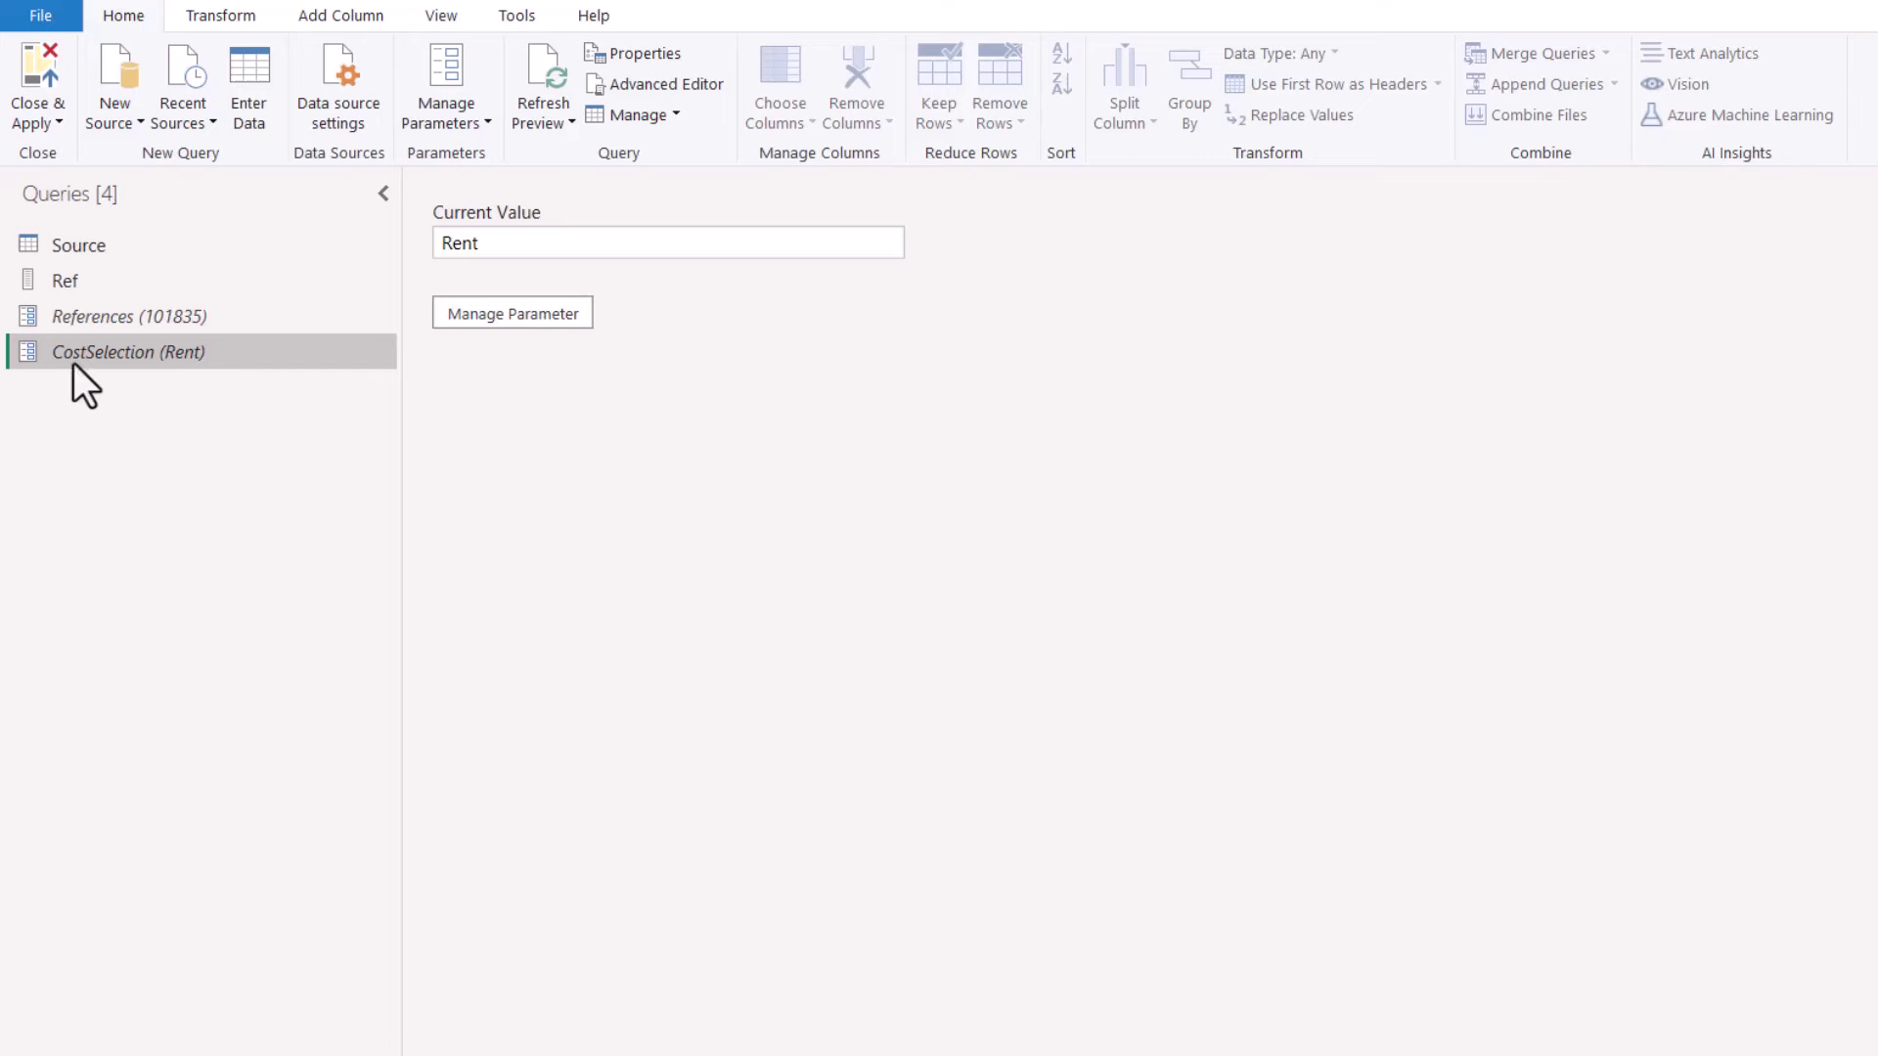
- Duplicate the Source query and remove the Ref filter step from the copy
left_click(153, 244)
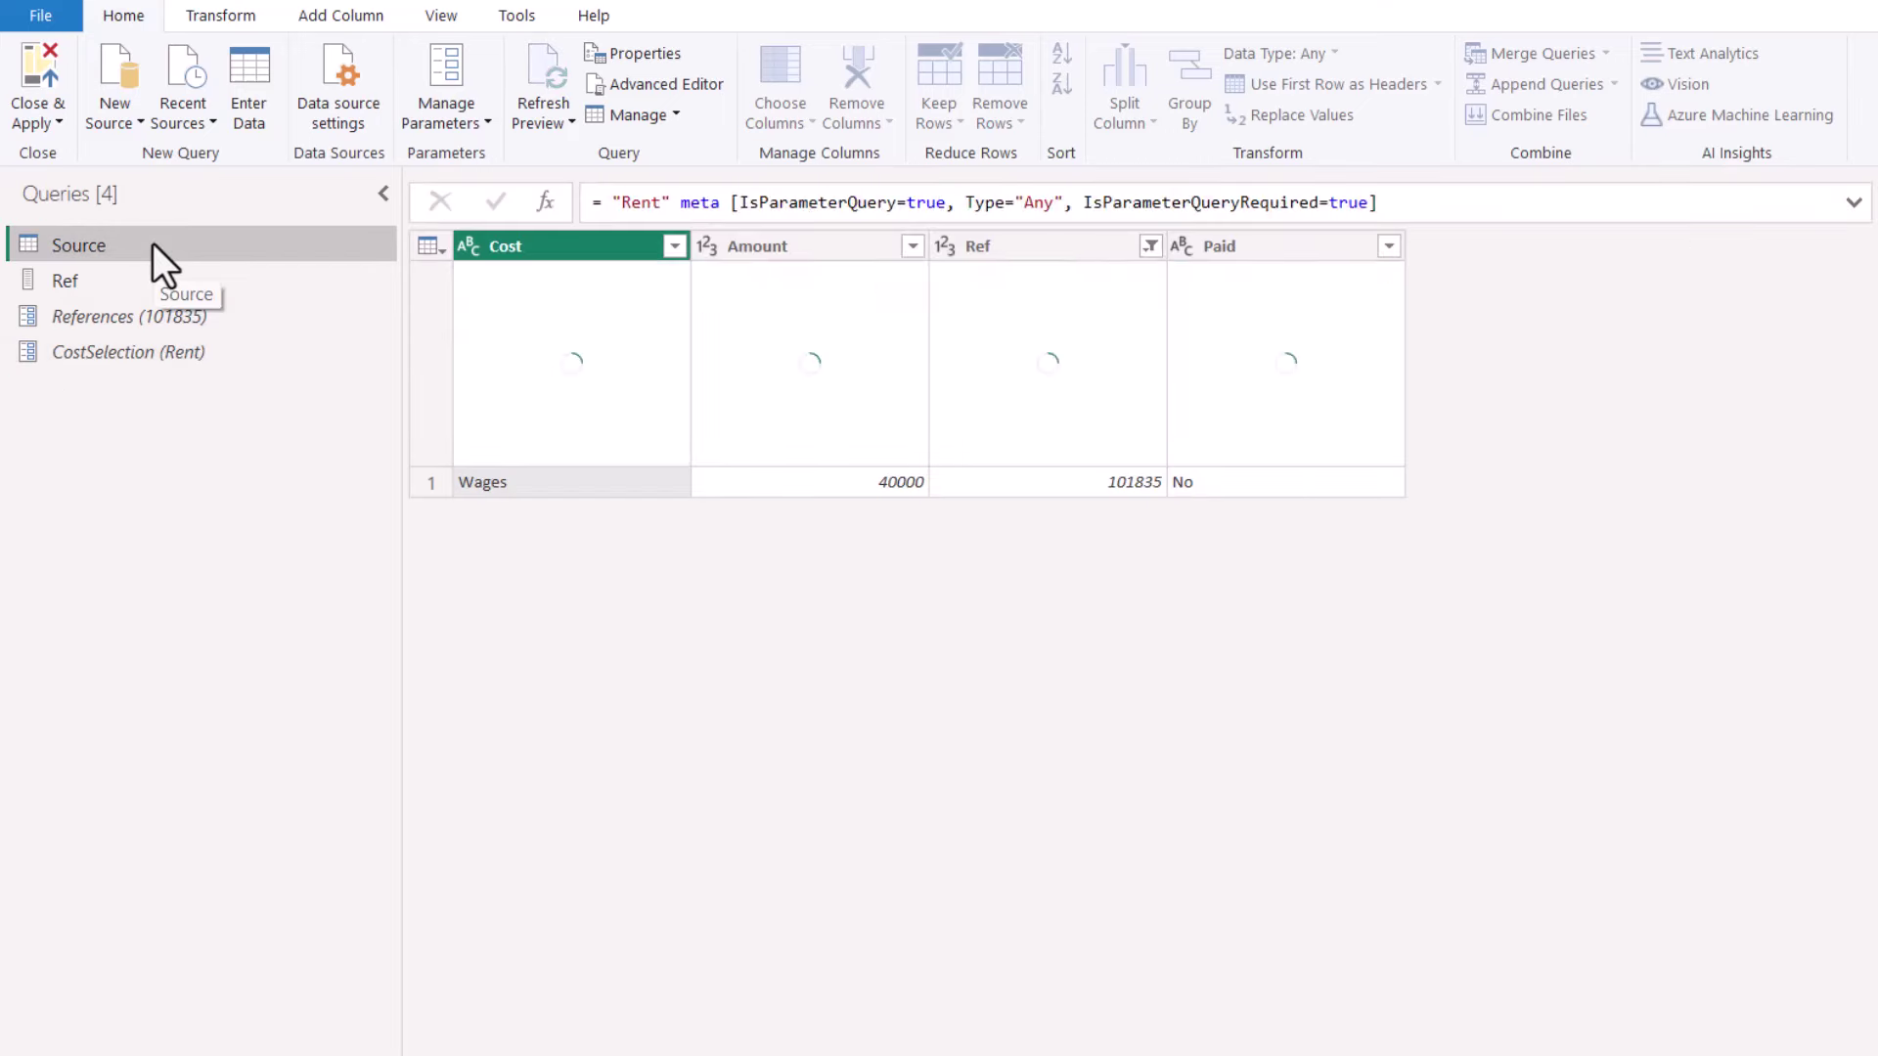
right_click(257, 245)
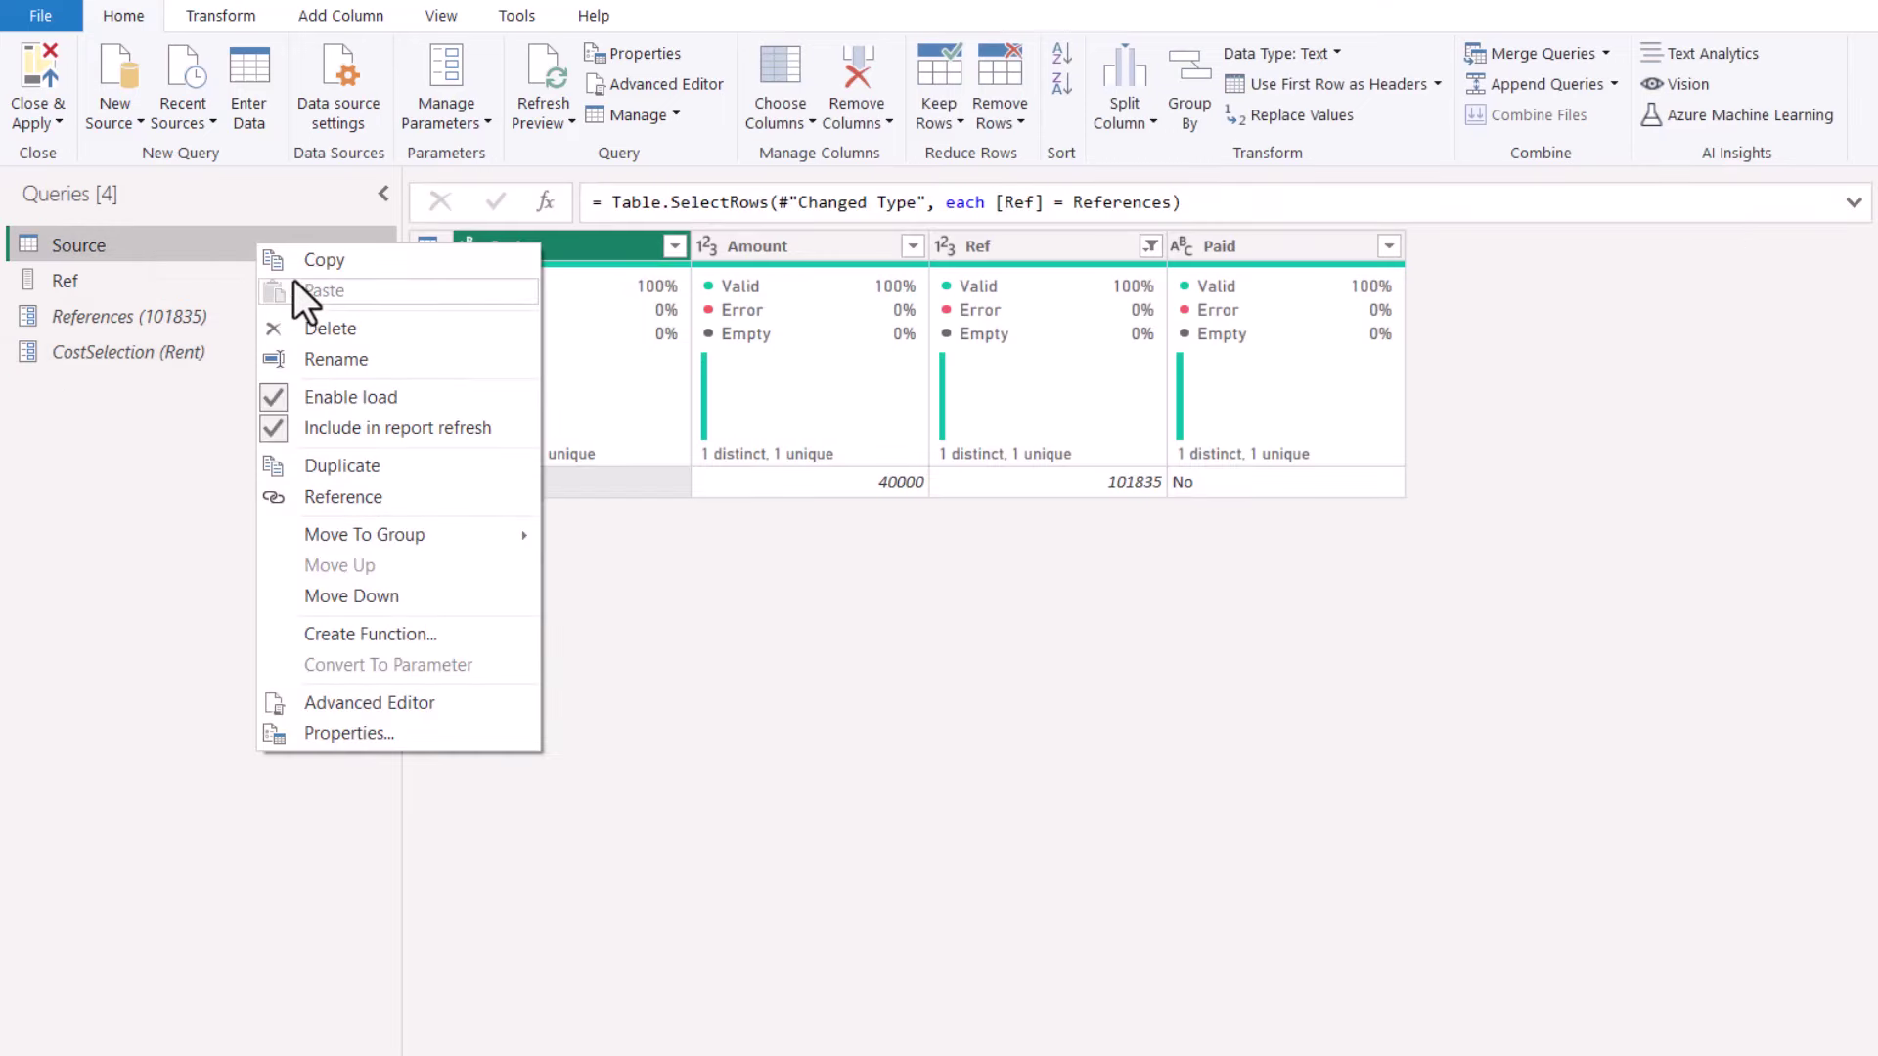
left_click(368, 466)
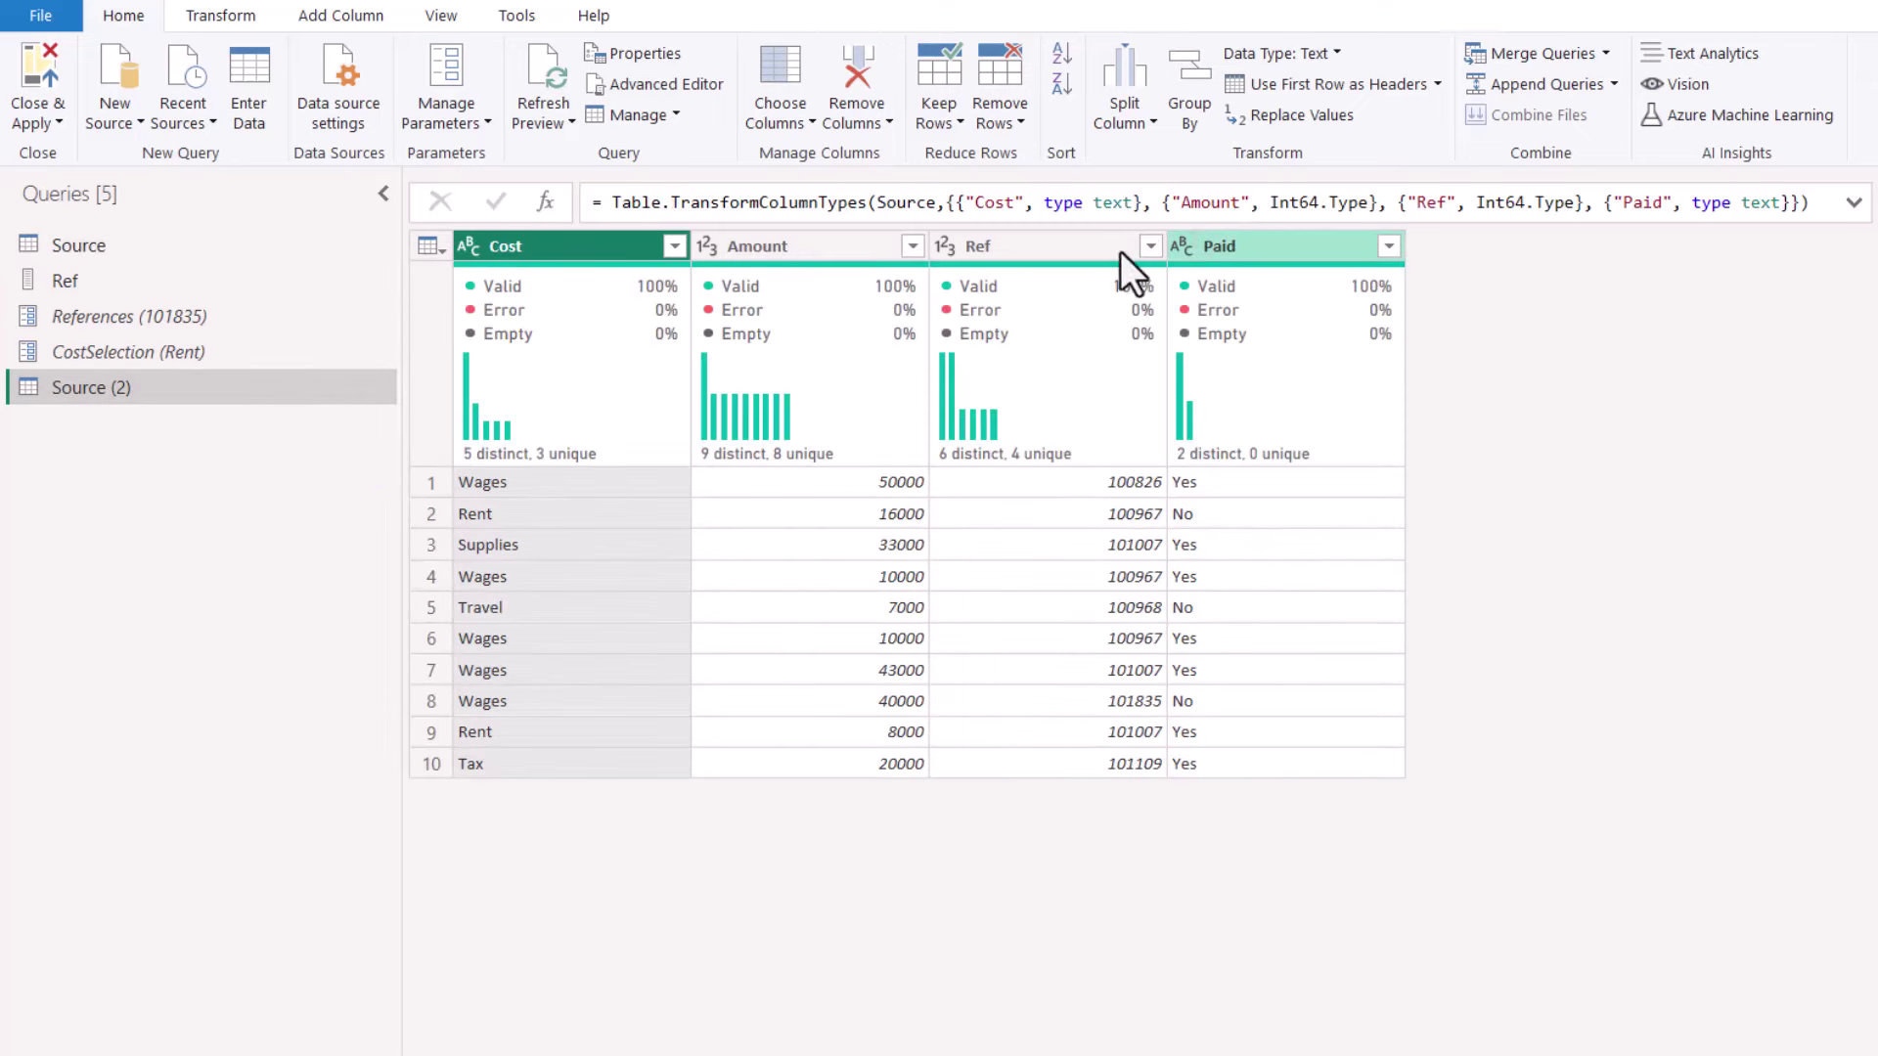
- Start a conditional column in Source (2) that tests whether Cost equals the CostSelection parameter
left_click(314, 16)
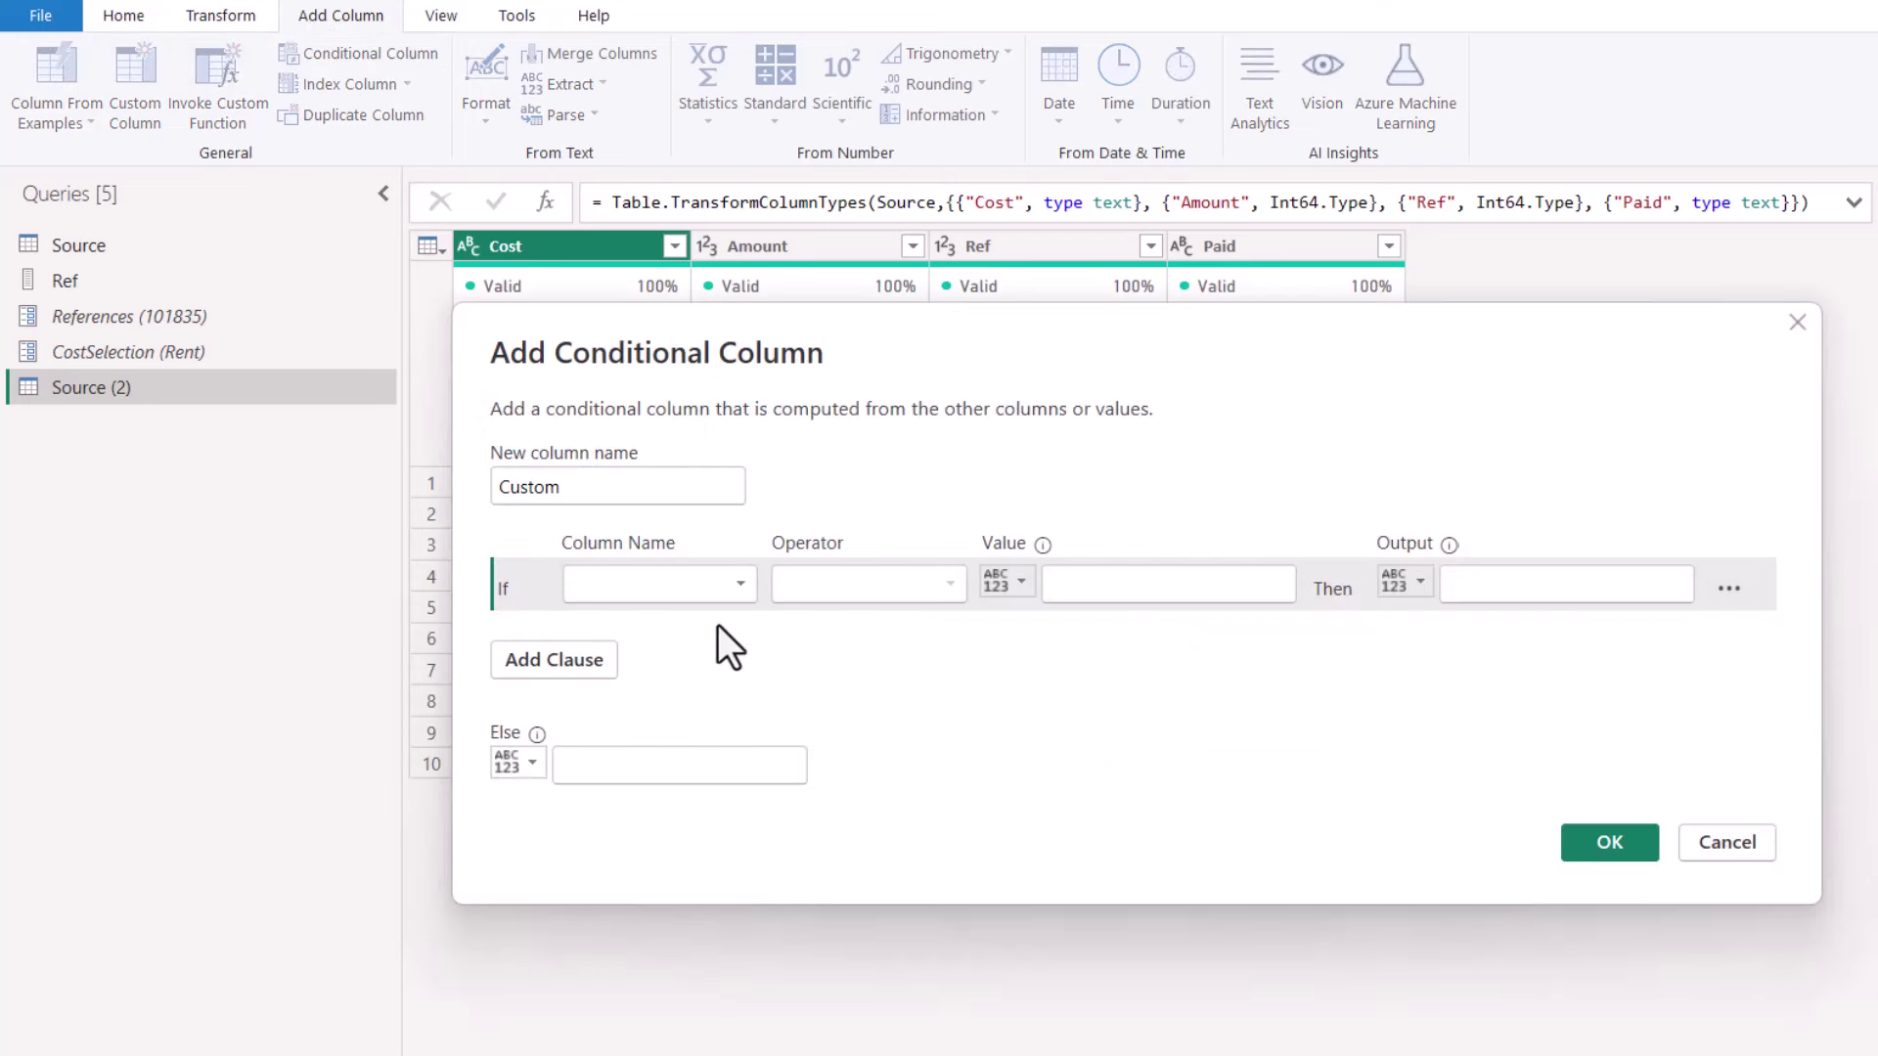
left_click(700, 583)
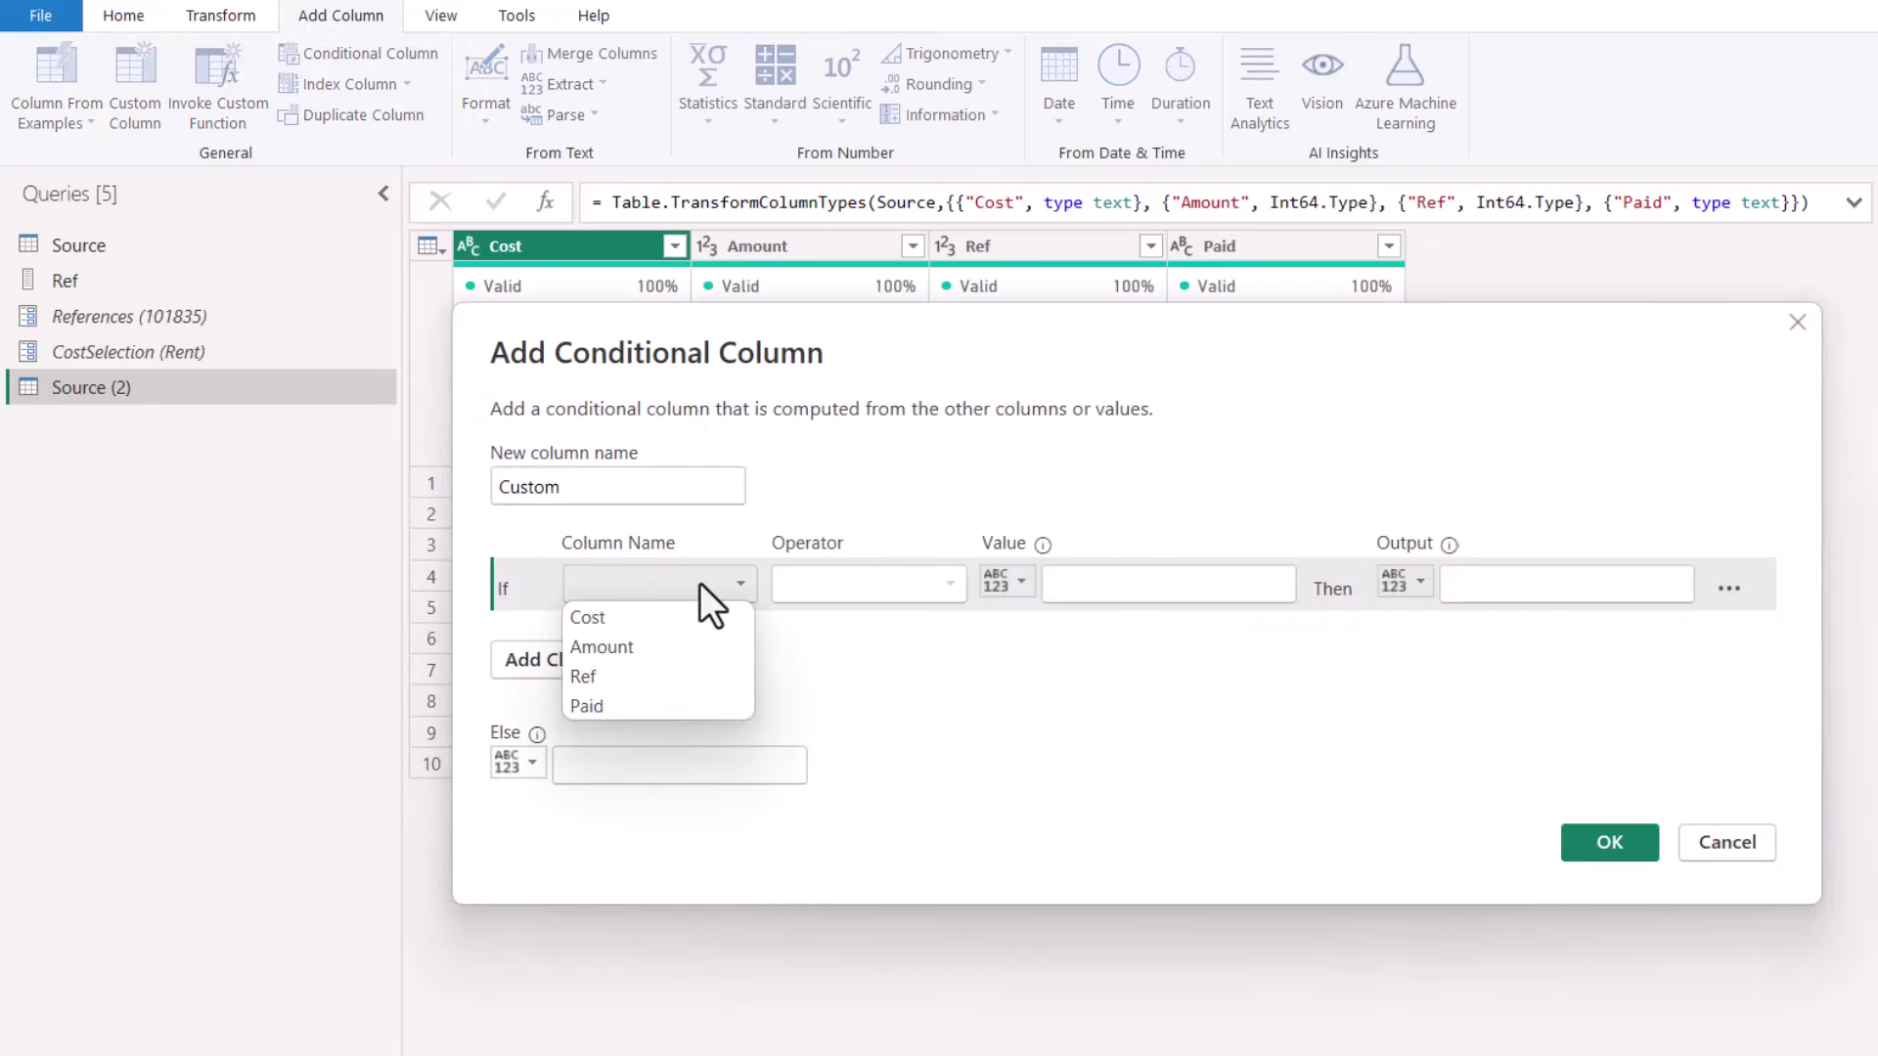
left_click(747, 620)
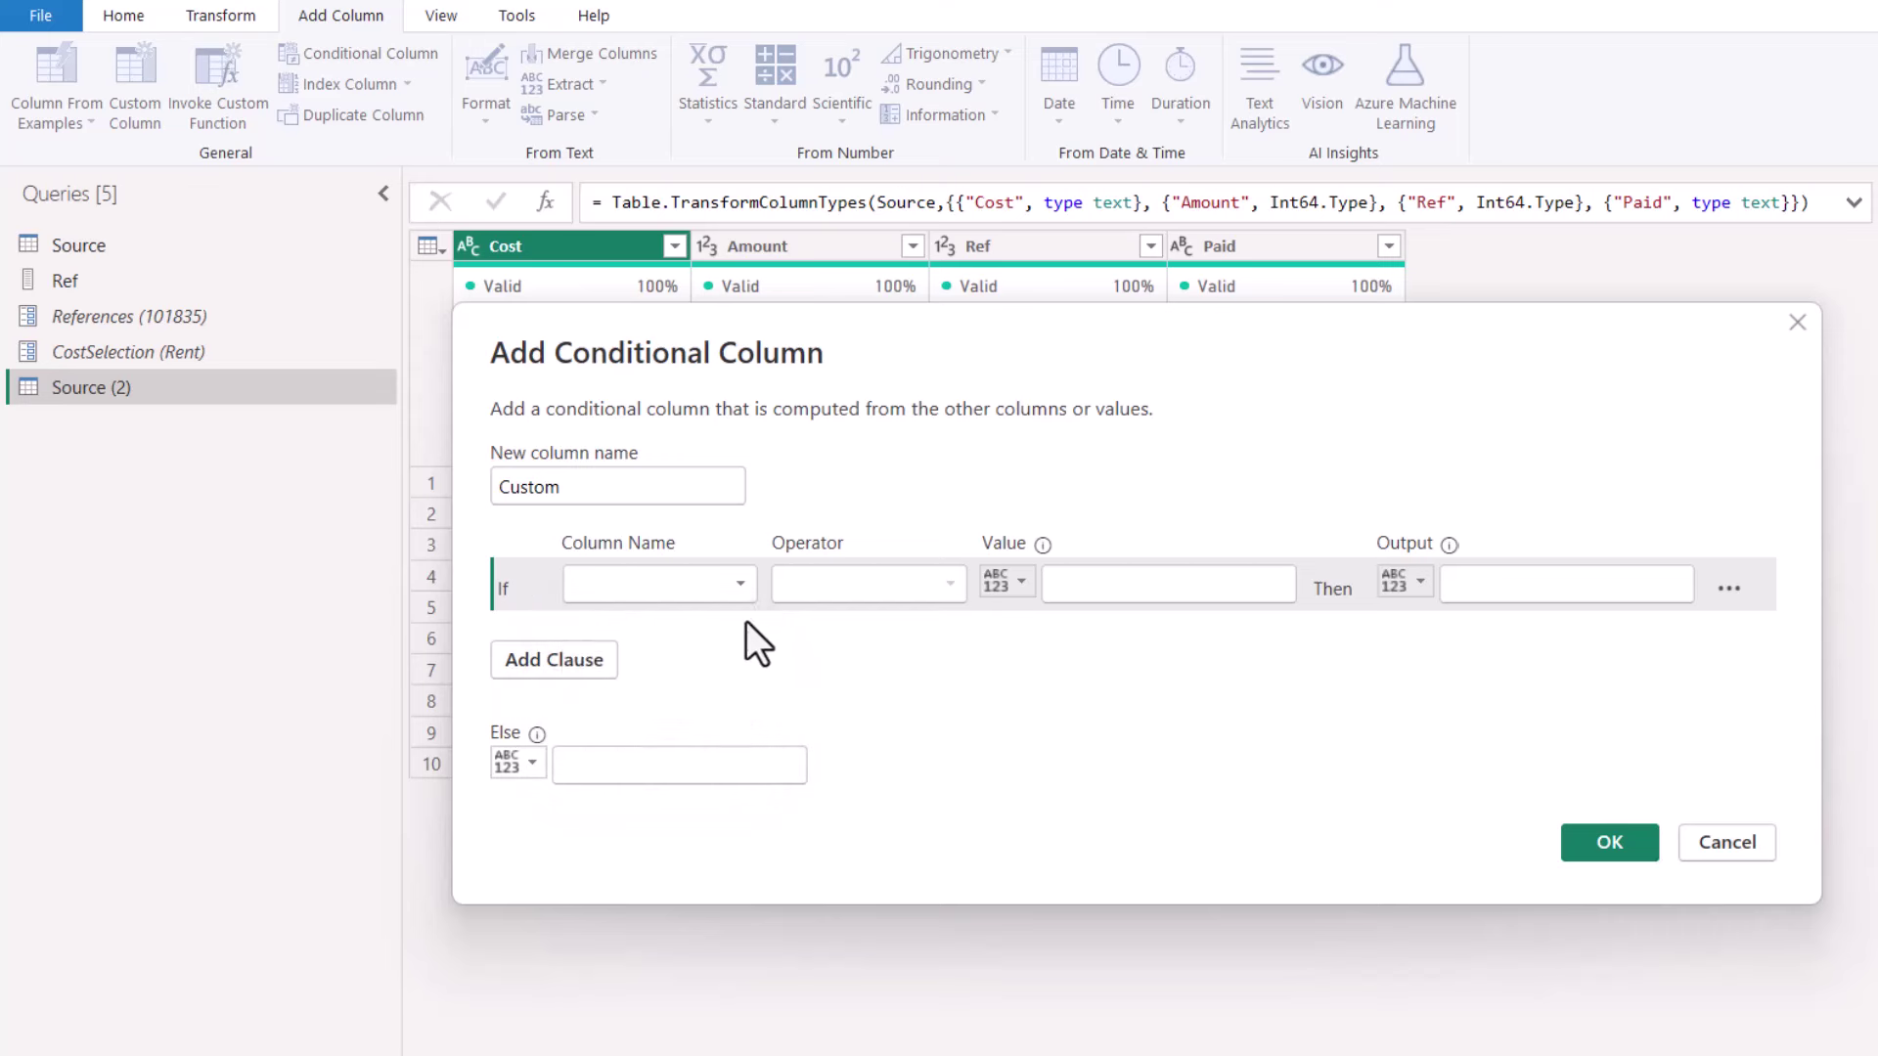
left_click(991, 589)
left_click(1030, 679)
left_click(1101, 585)
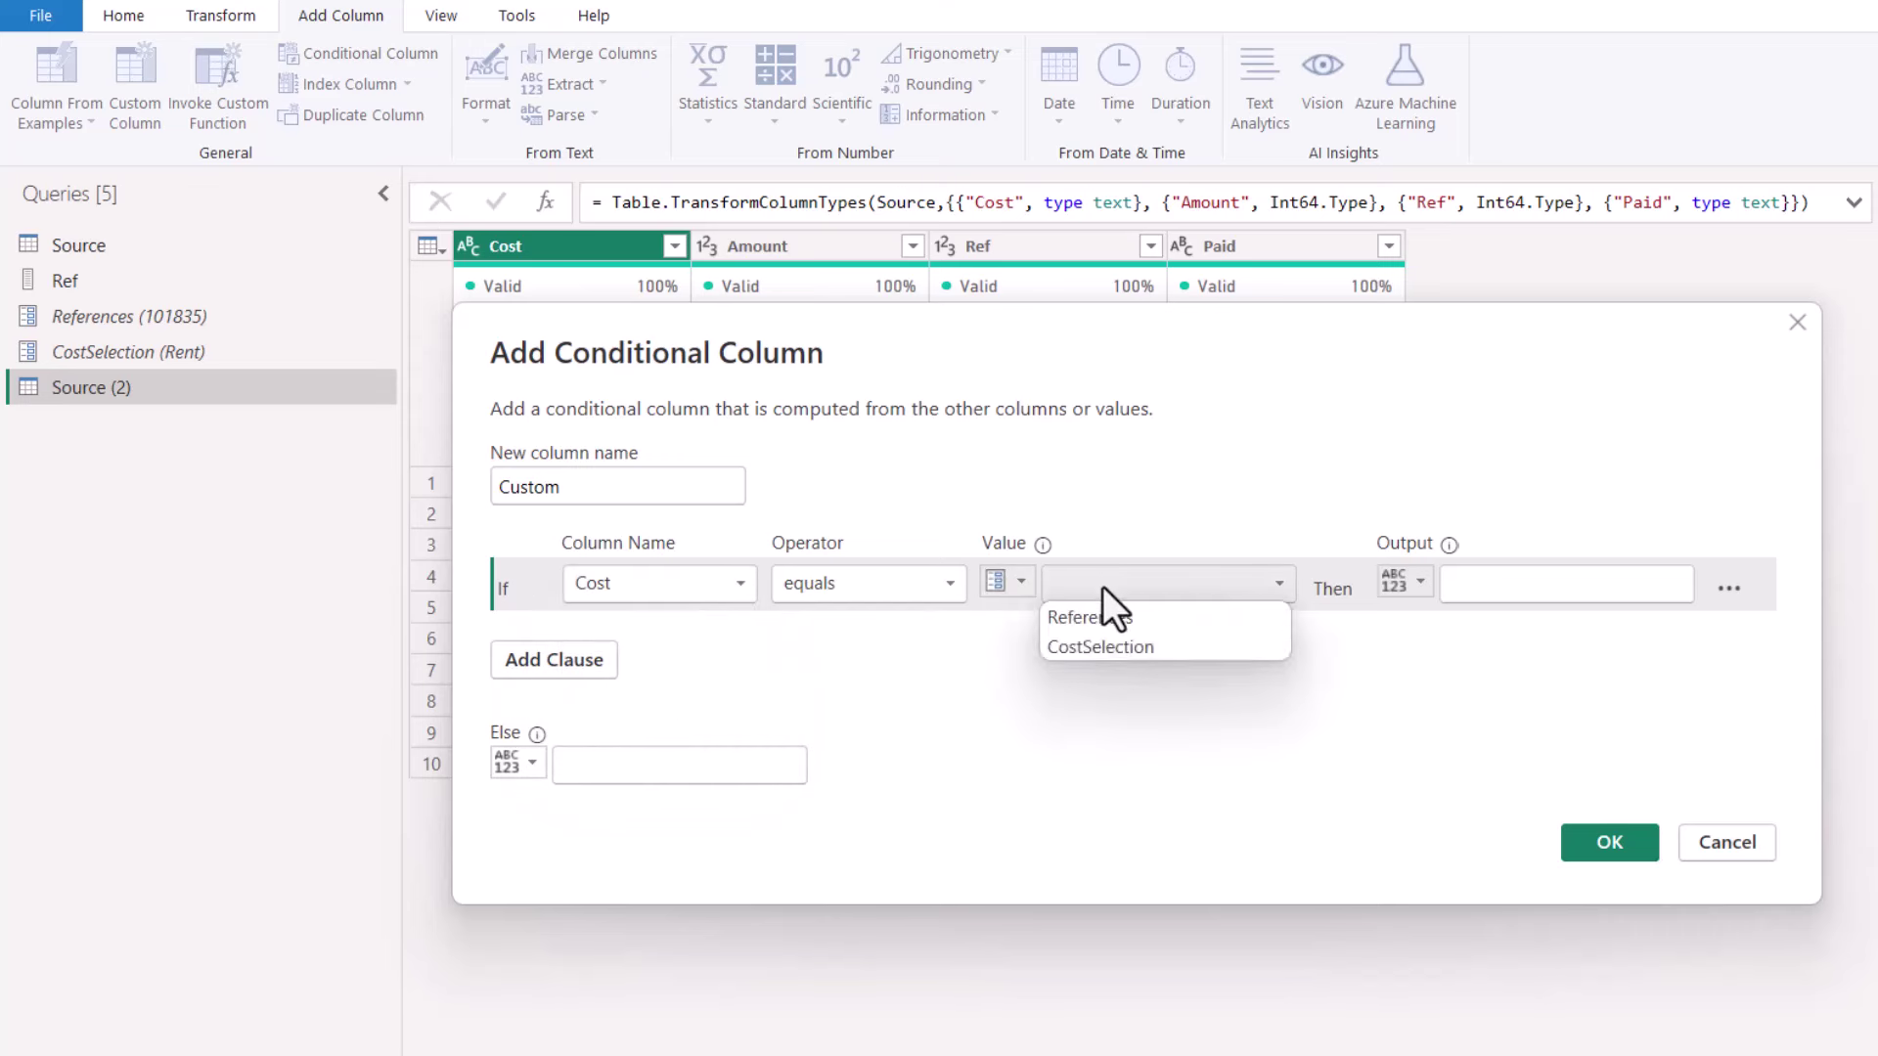
left_click(1115, 647)
- Make the conditional column output Check for a match and OK otherwise, and name it Again
left_click(1512, 588)
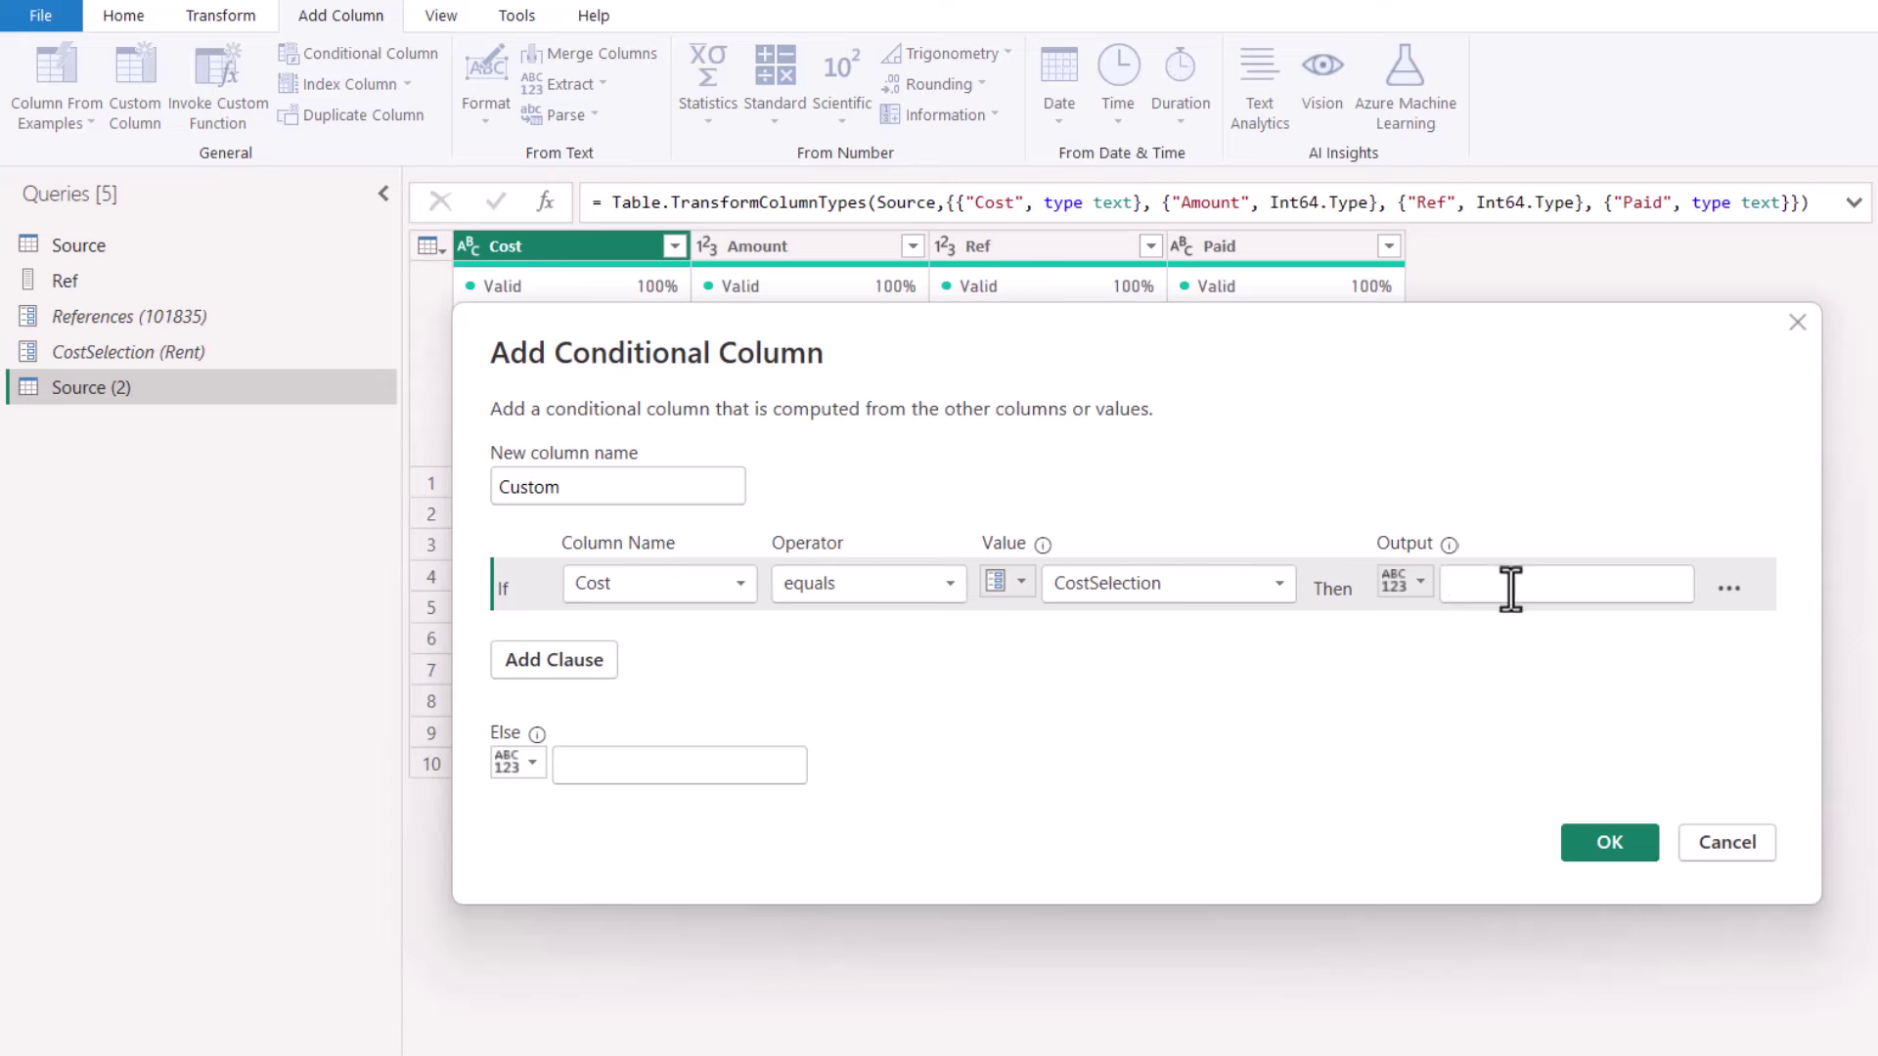
left_click(1513, 588)
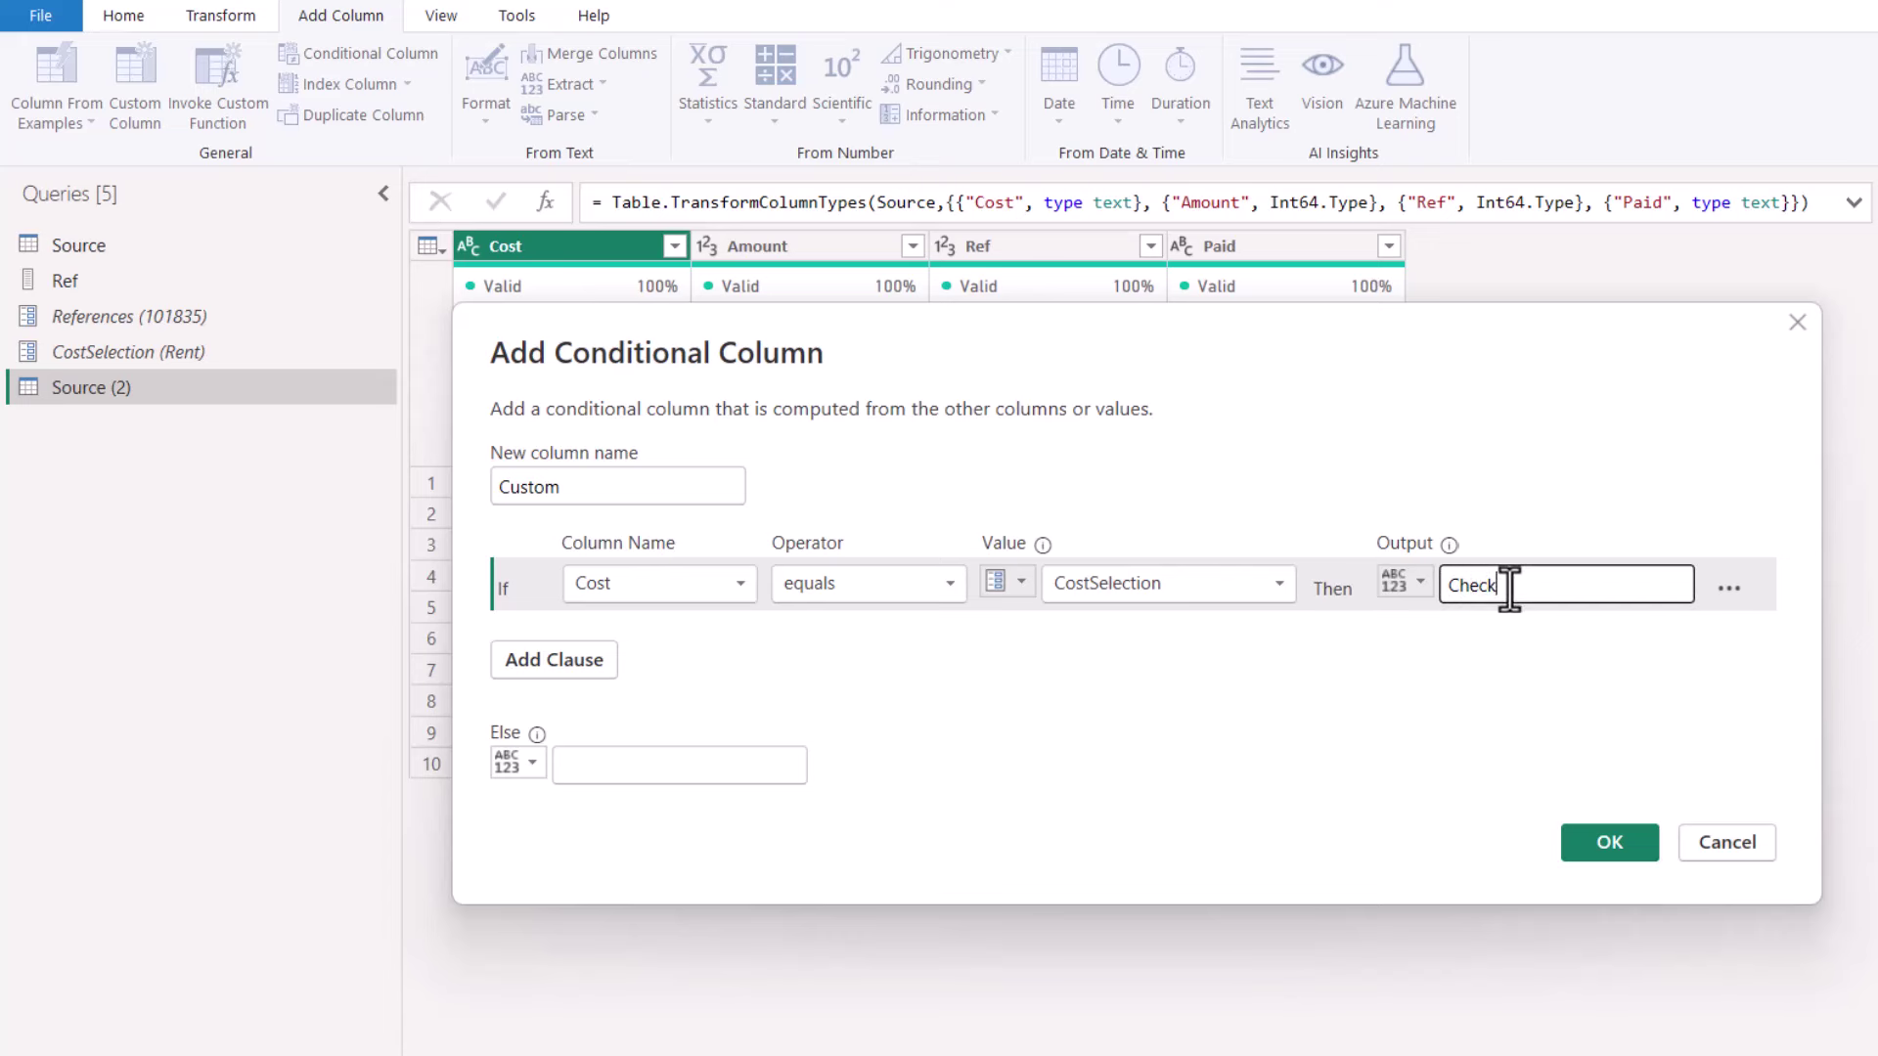
left_click(751, 781)
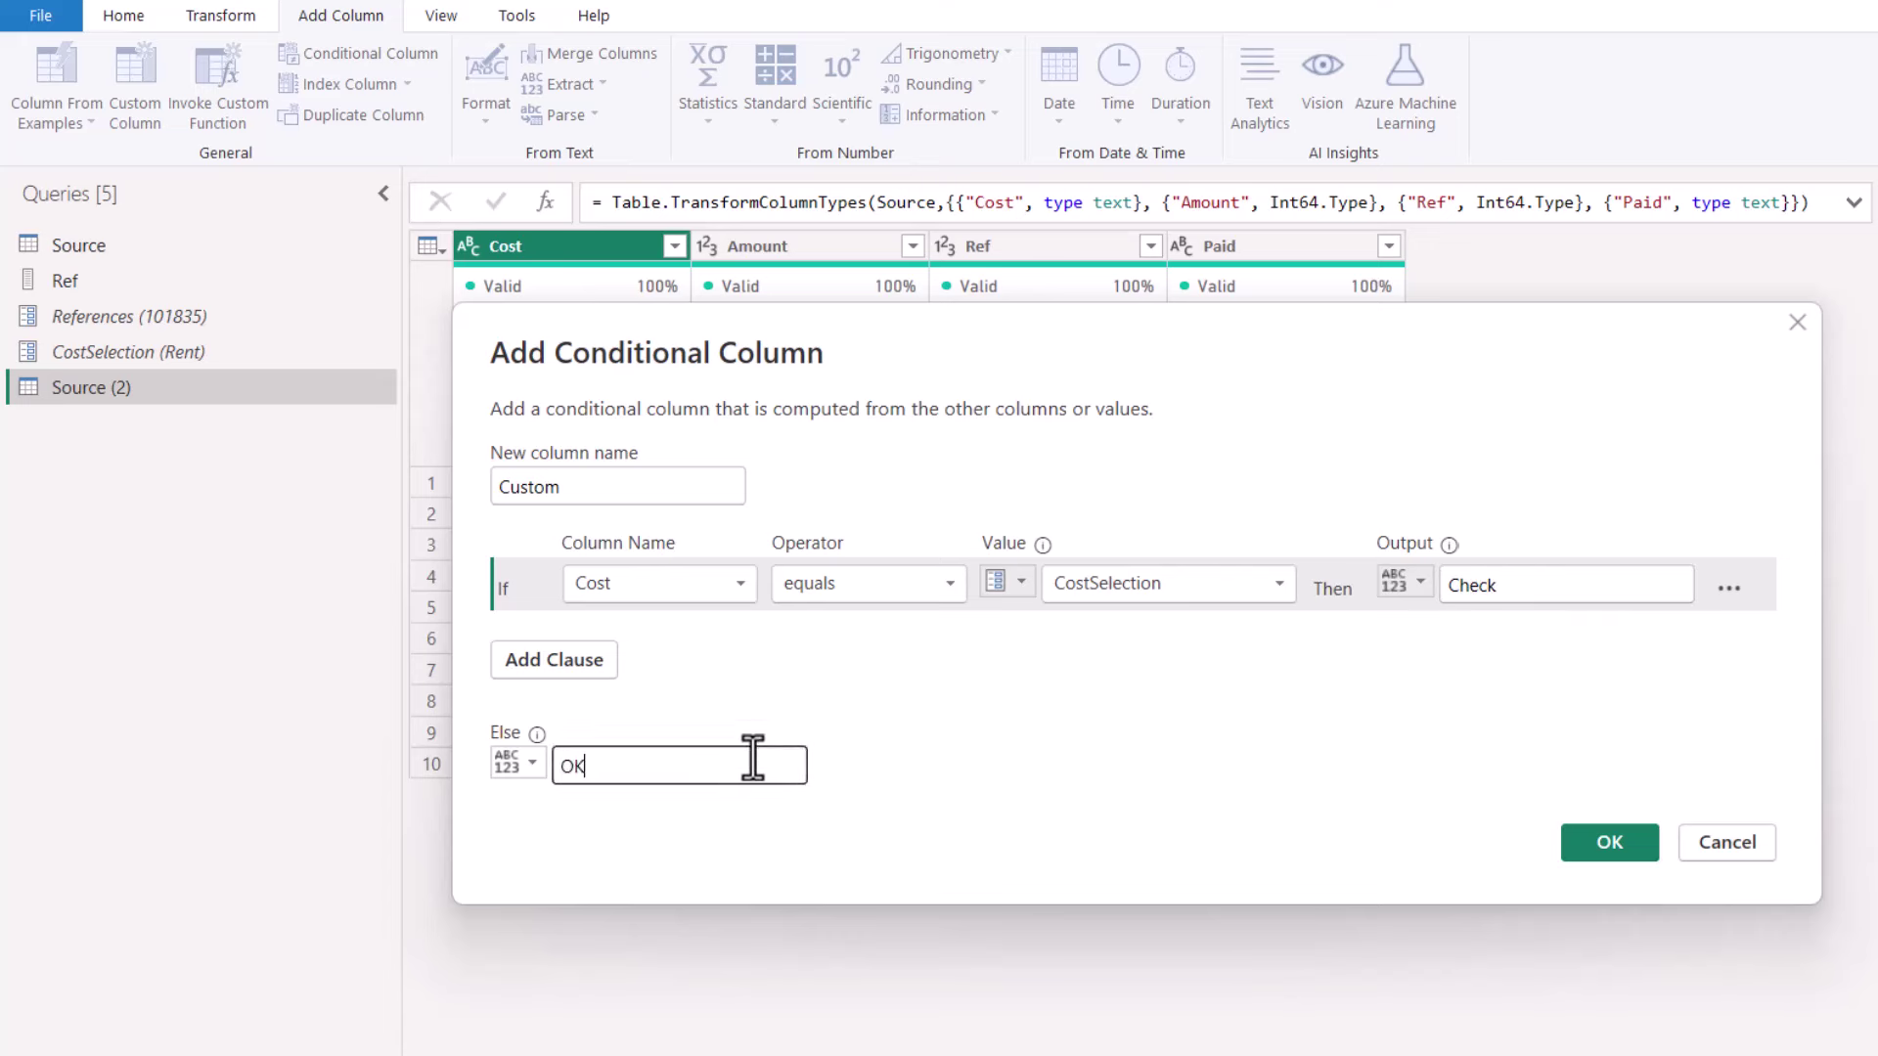
double_click(628, 487)
type("Again")
key("Return")
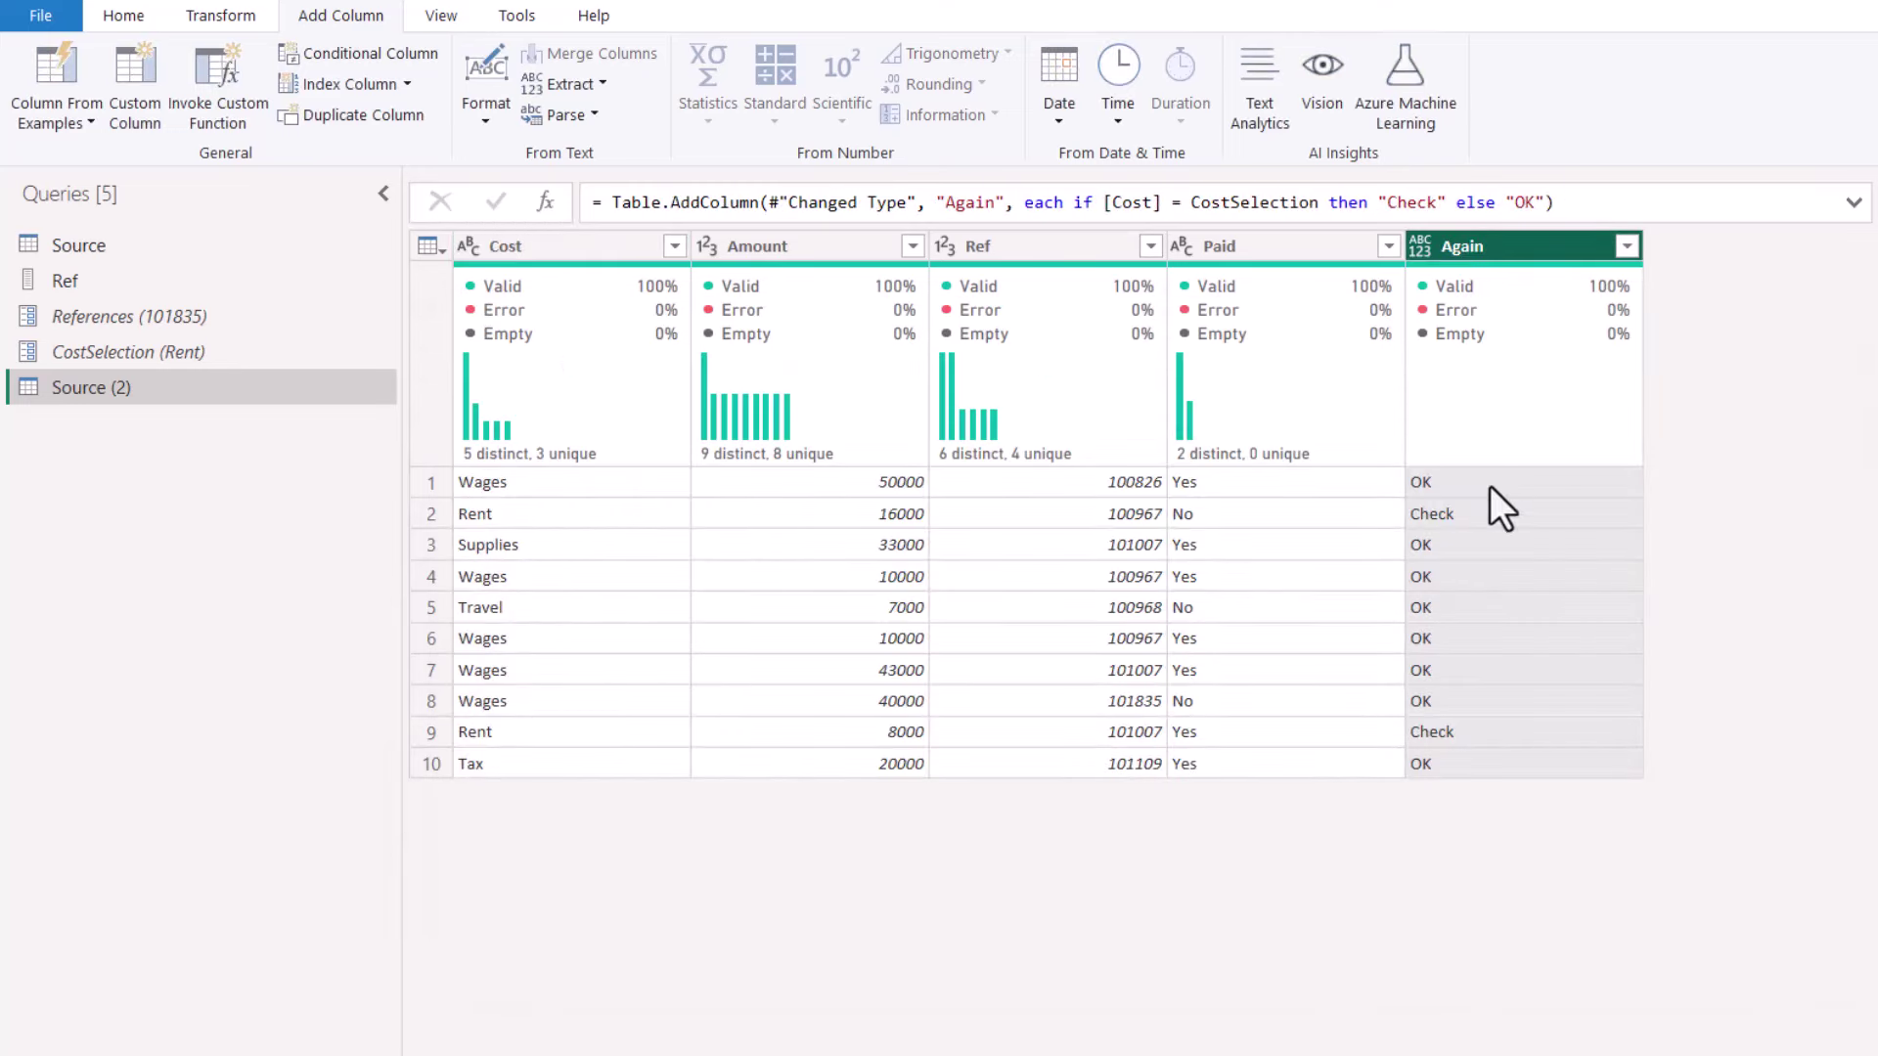
- Set the CostSelection parameter's current value to Wages and return to the Source (2) query
left_click(231, 354)
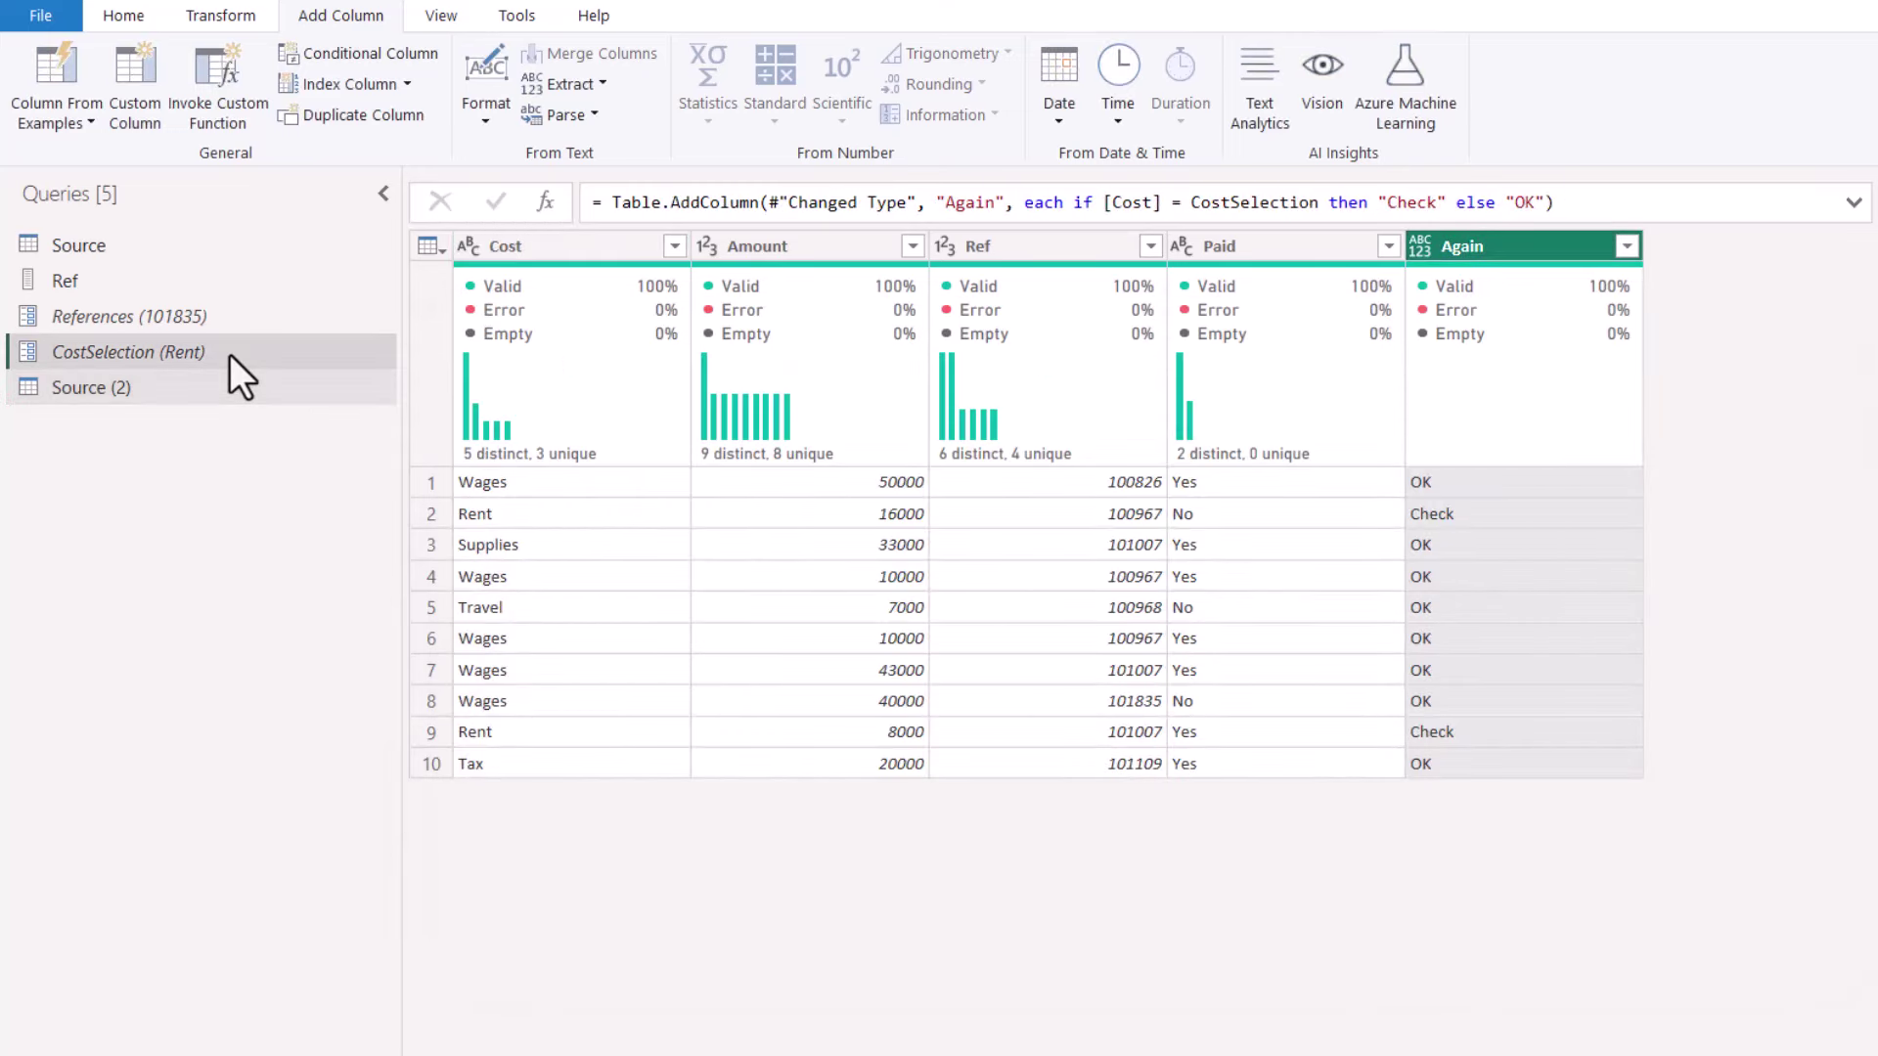
left_click(537, 245)
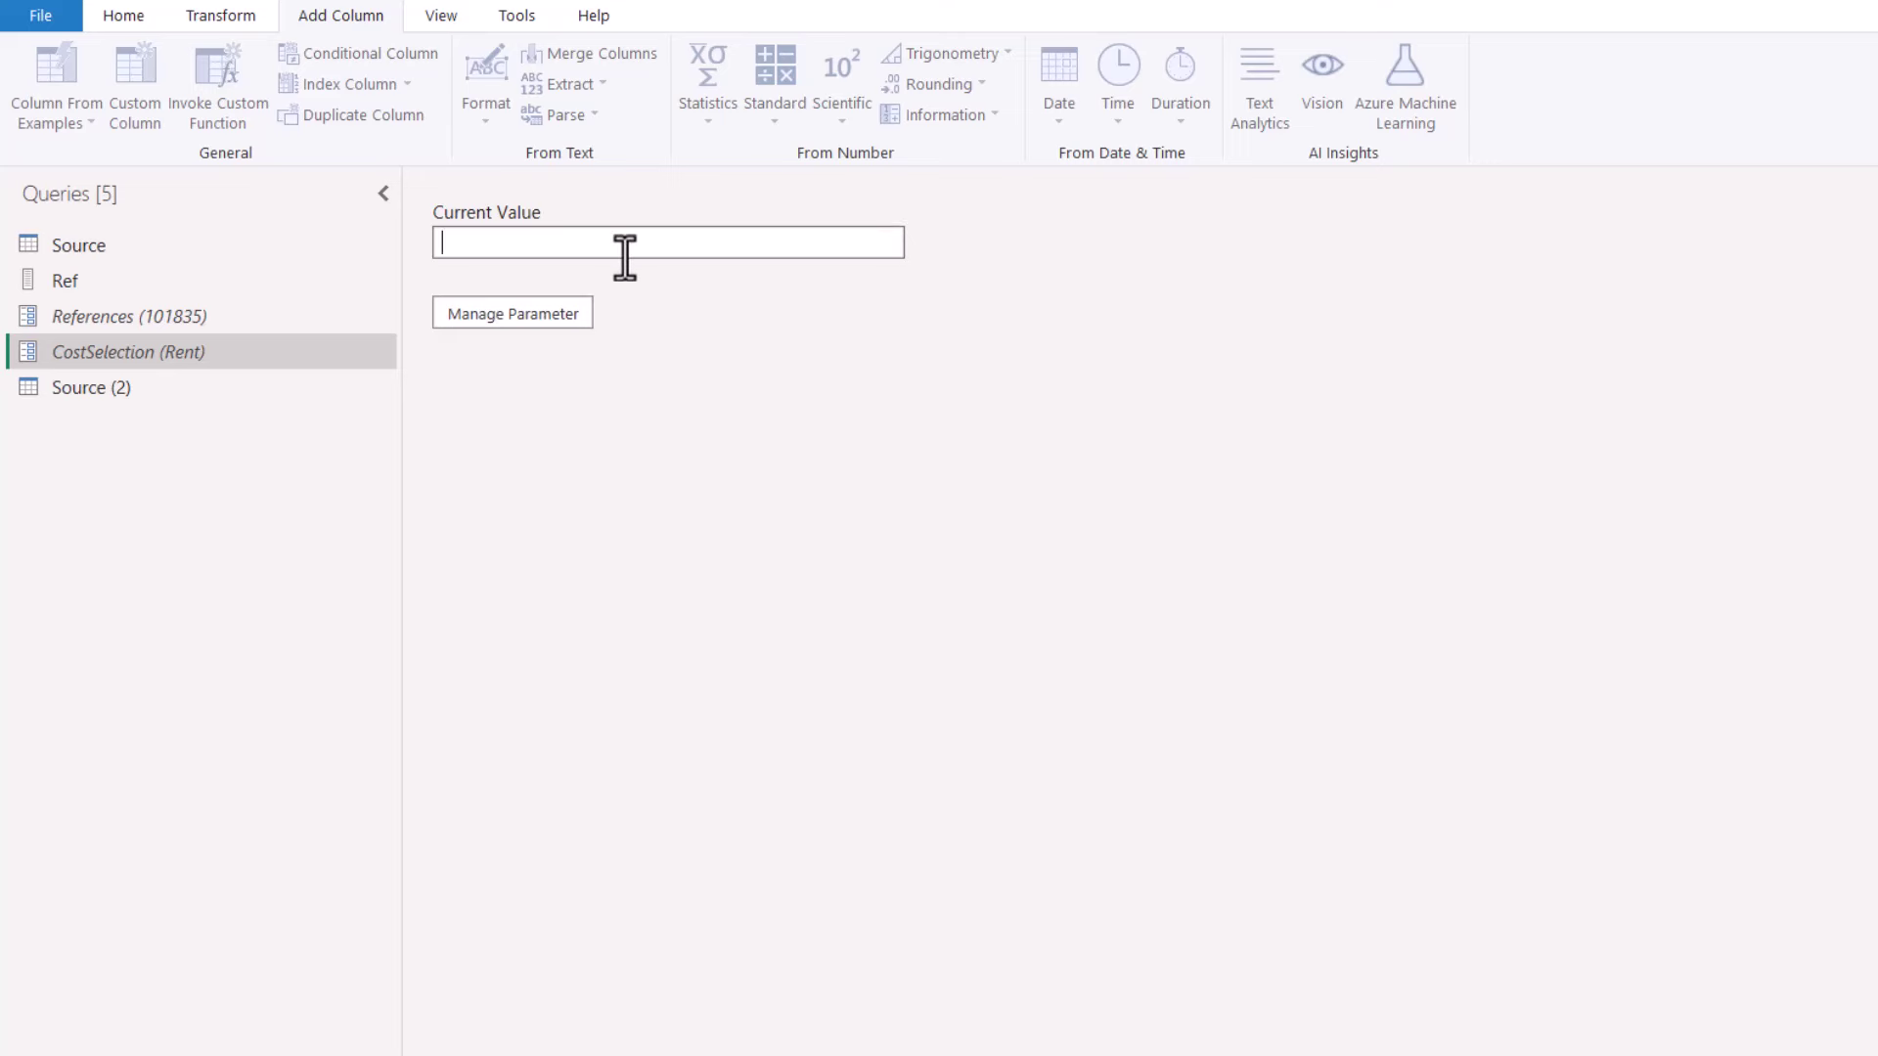
left_click(215, 389)
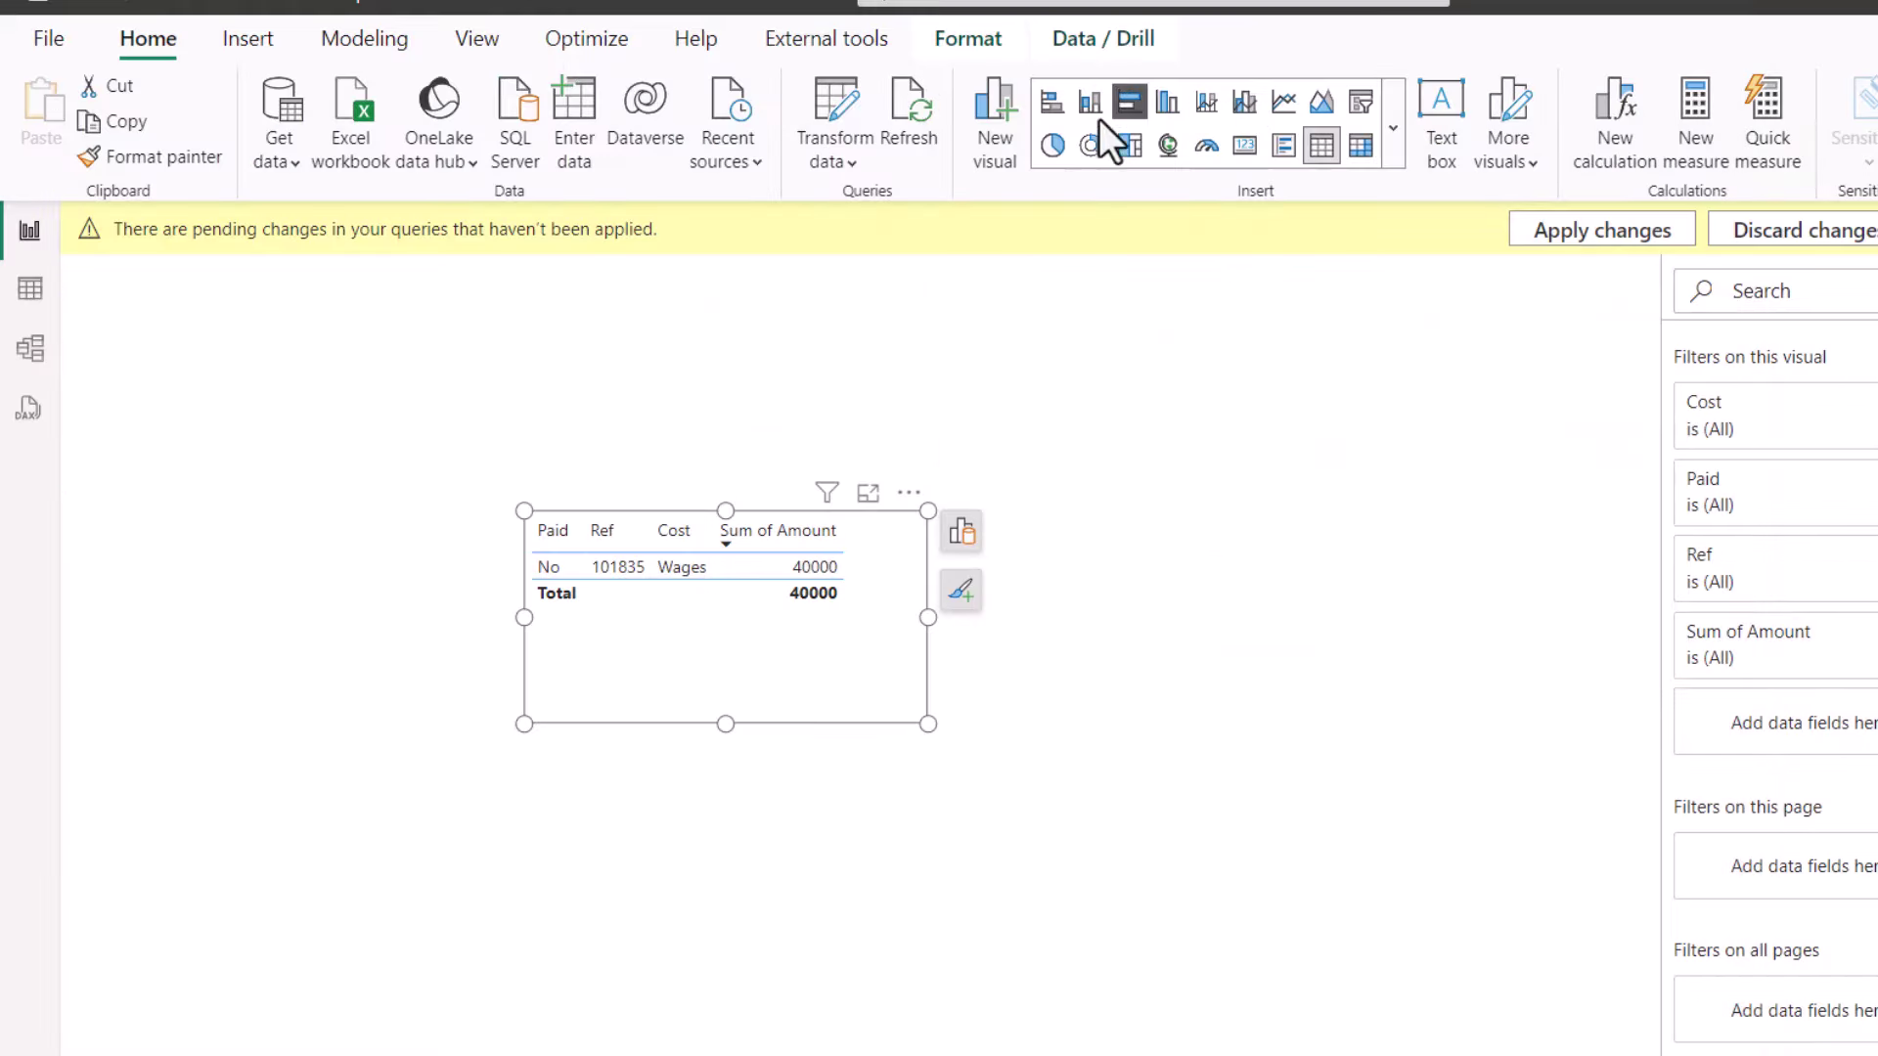
- From the report view, open the parameter editing dialog, look at the selectable References values and cancel without changes
left_click(833, 158)
left_click(914, 311)
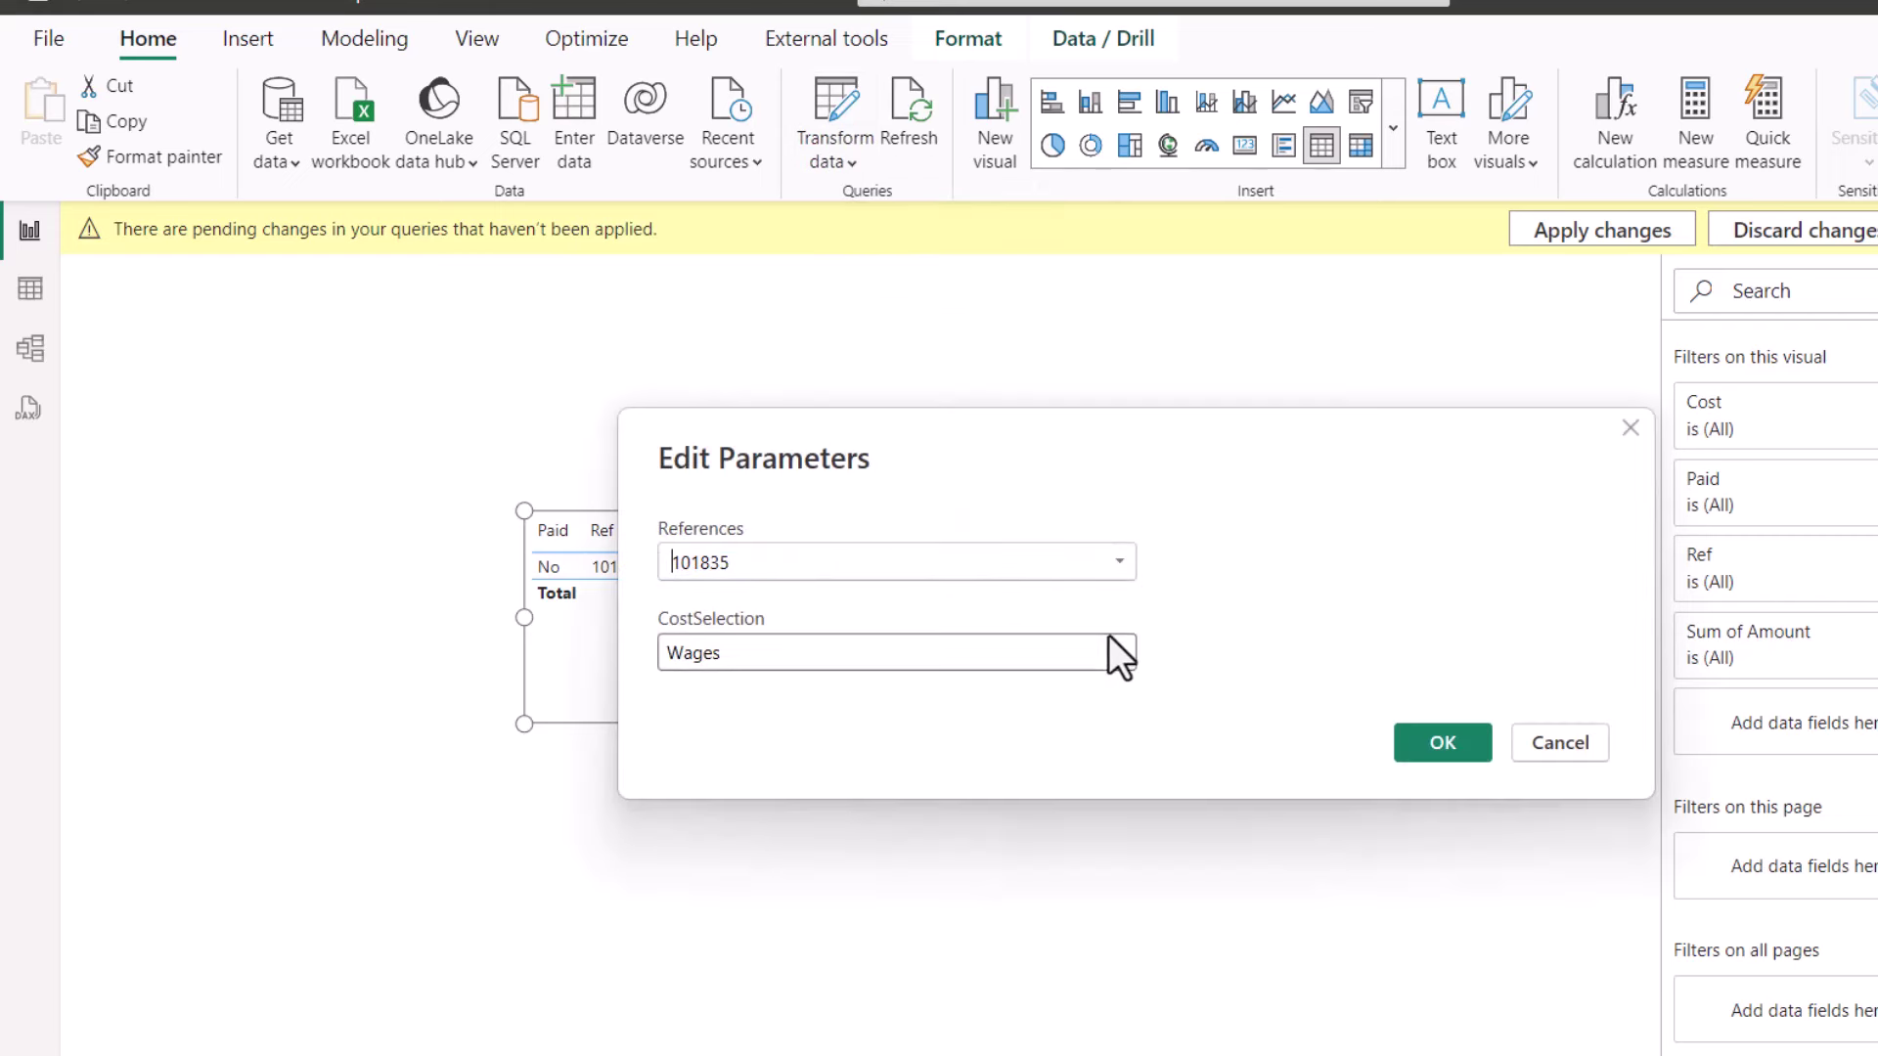
left_click(1118, 562)
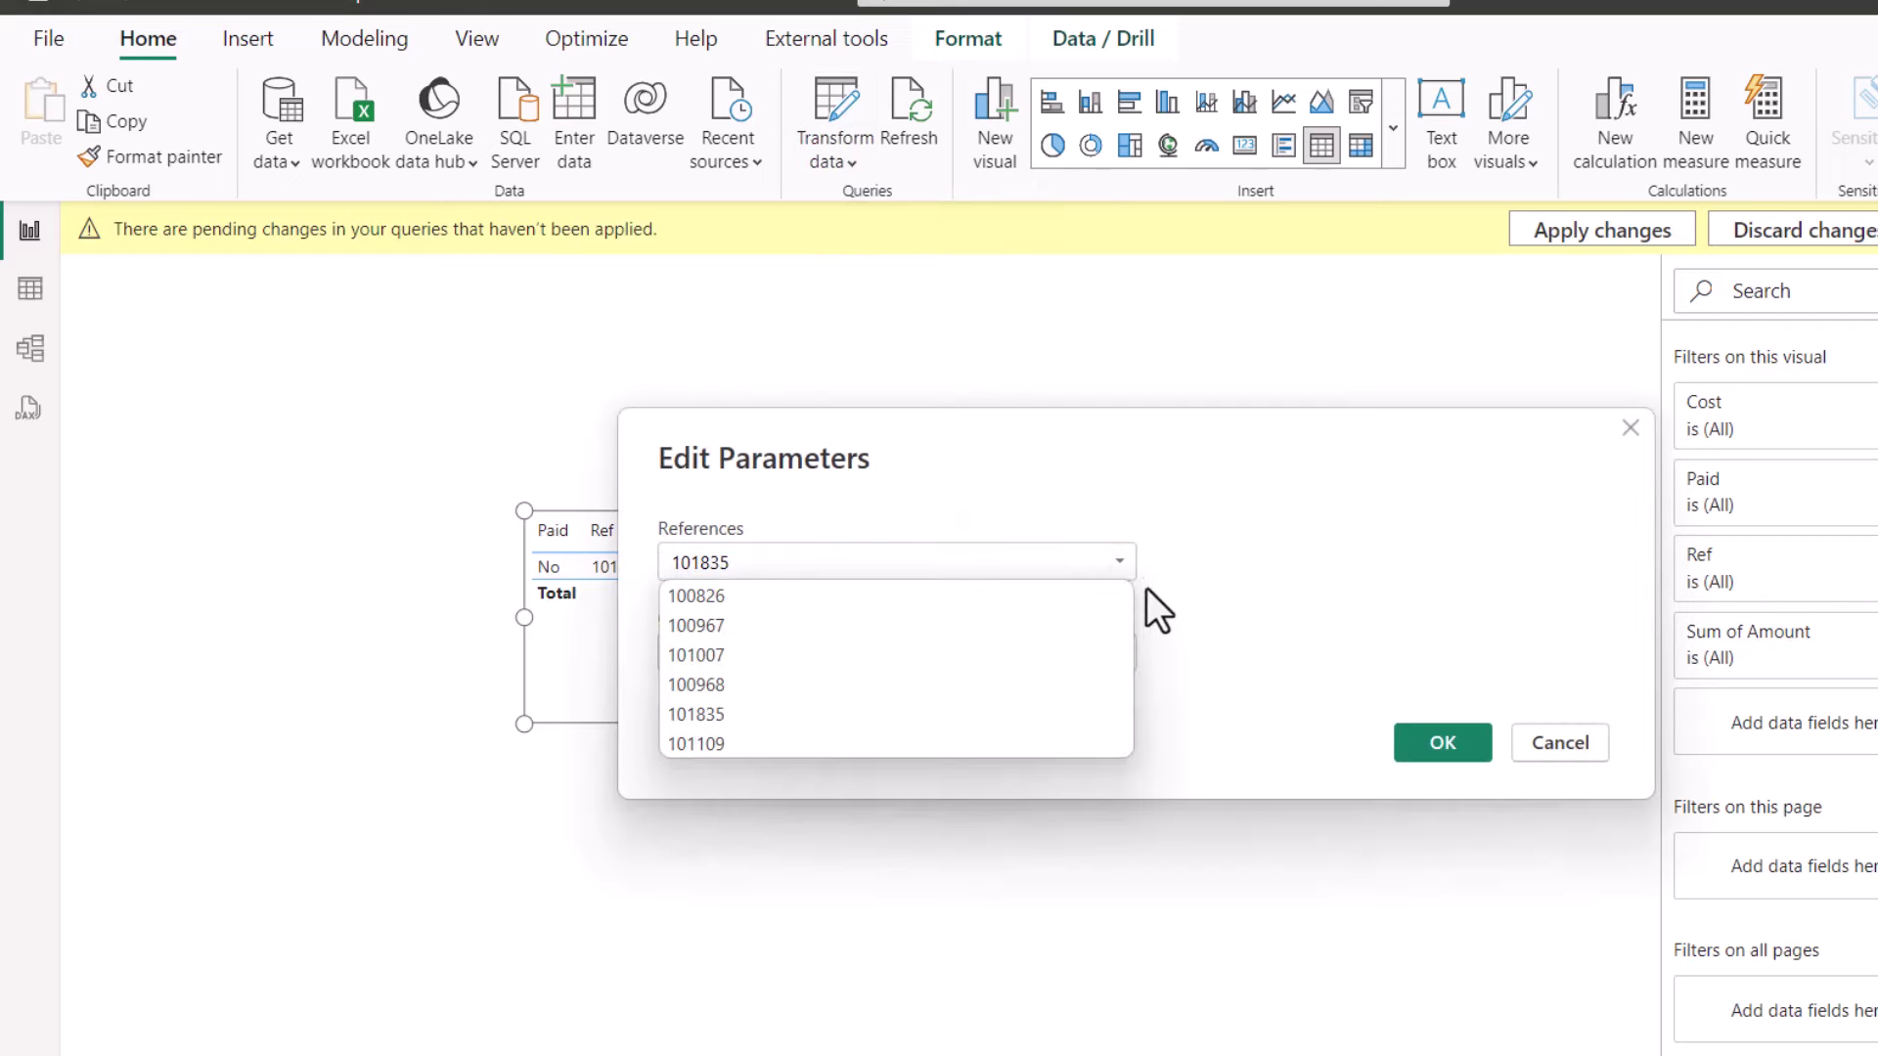
left_click(1562, 745)
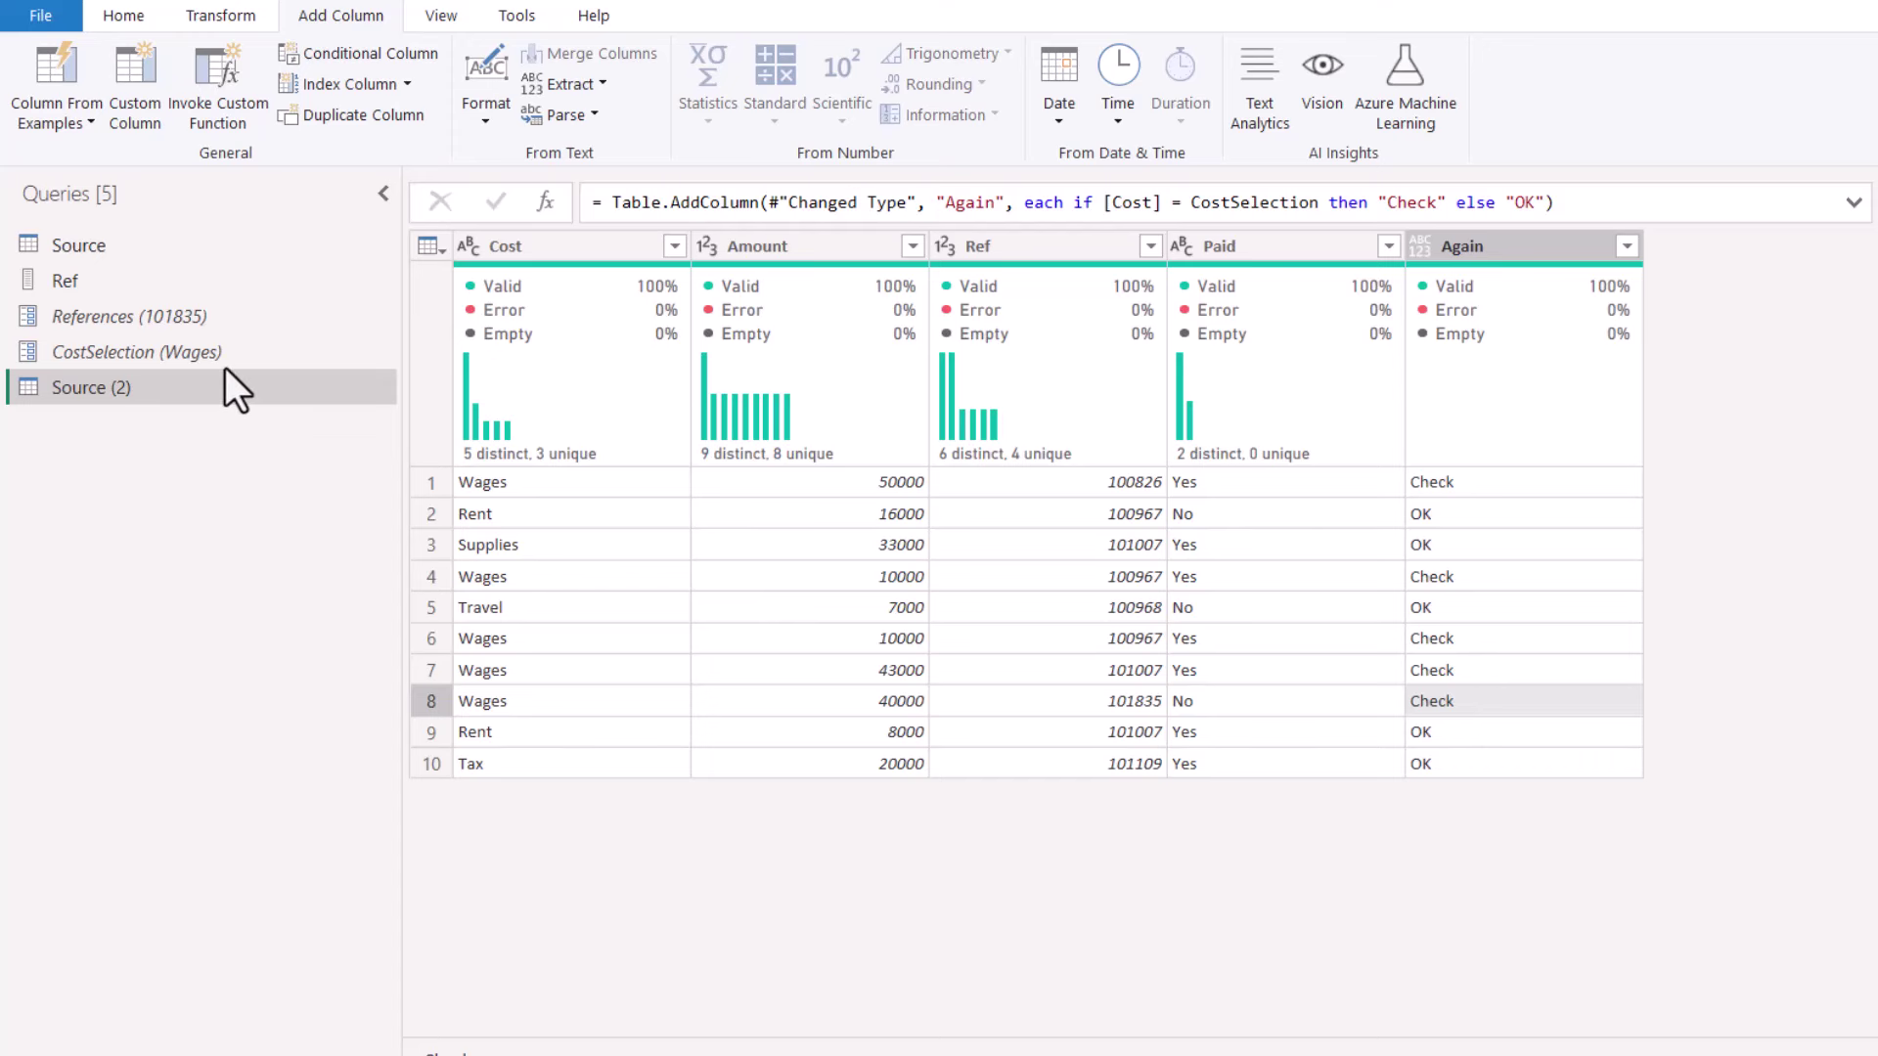
- Give the CostSelection parameter a suggested list of values containing Wages and Rent
left_click(198, 347)
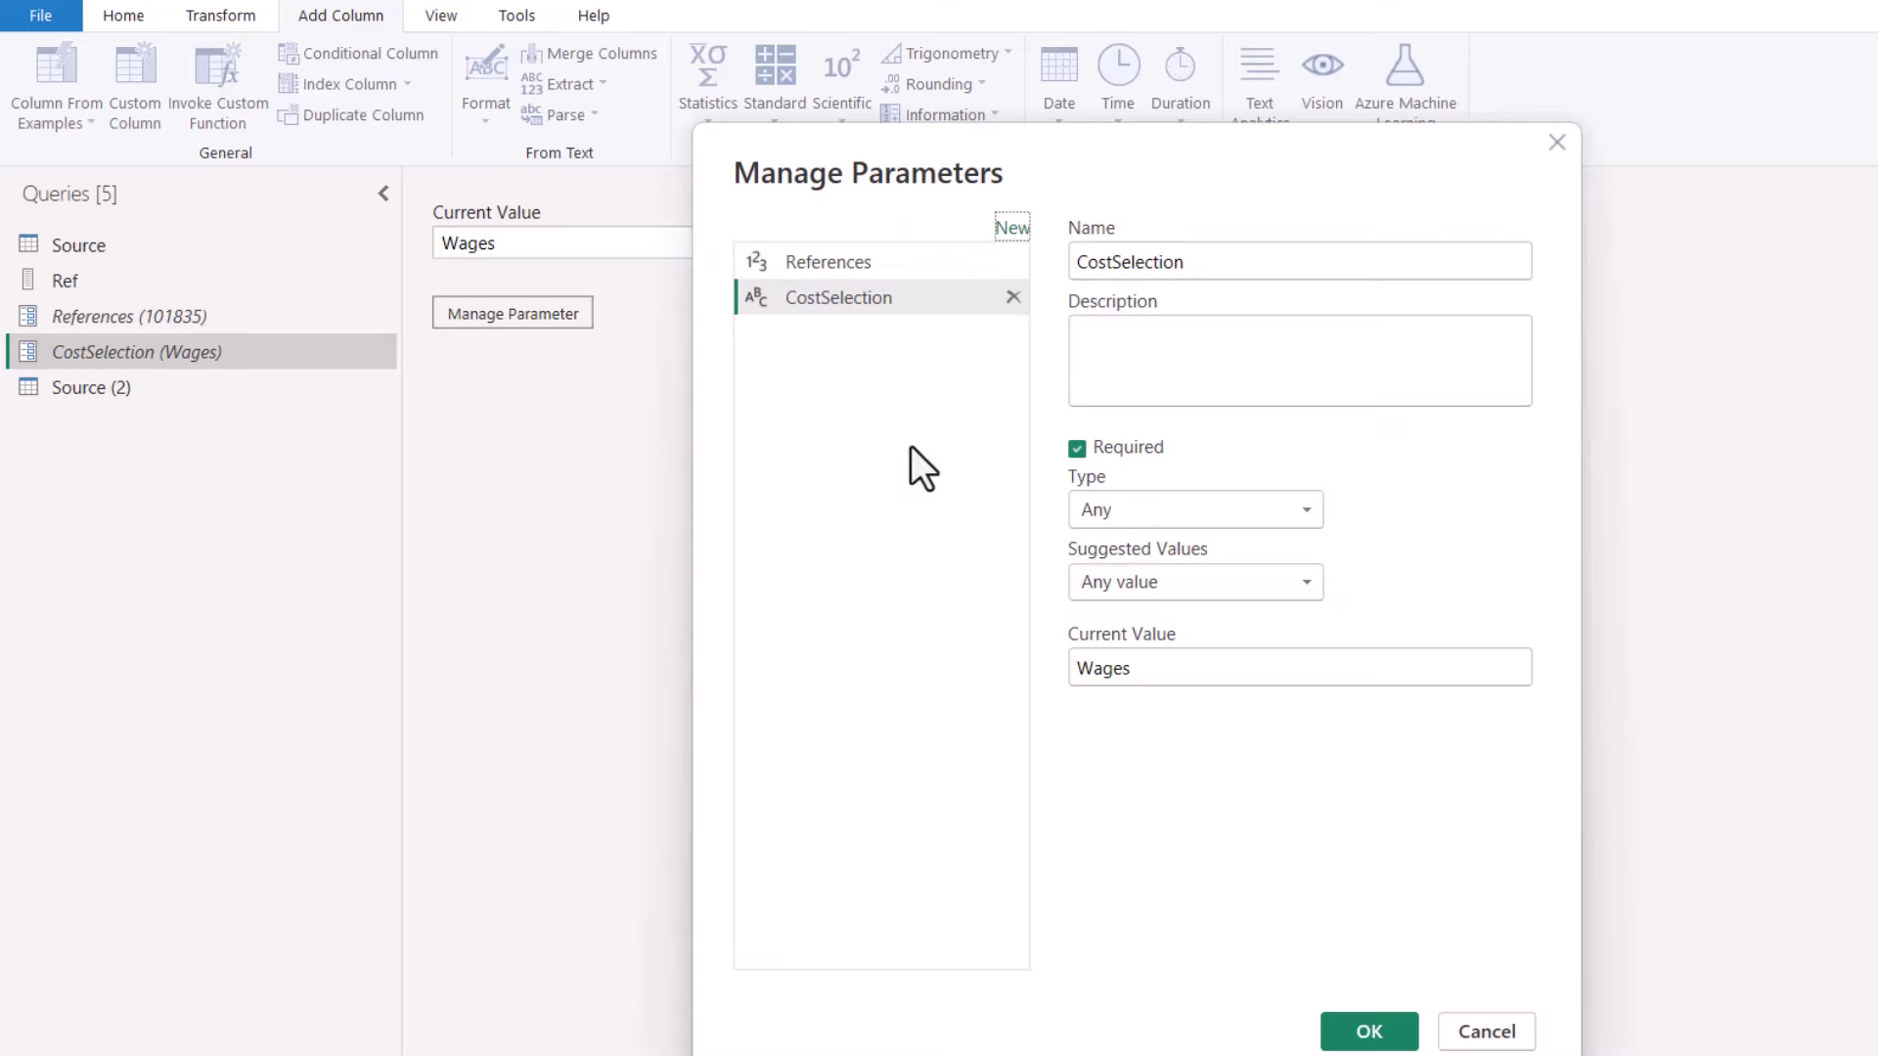
left_click(1283, 509)
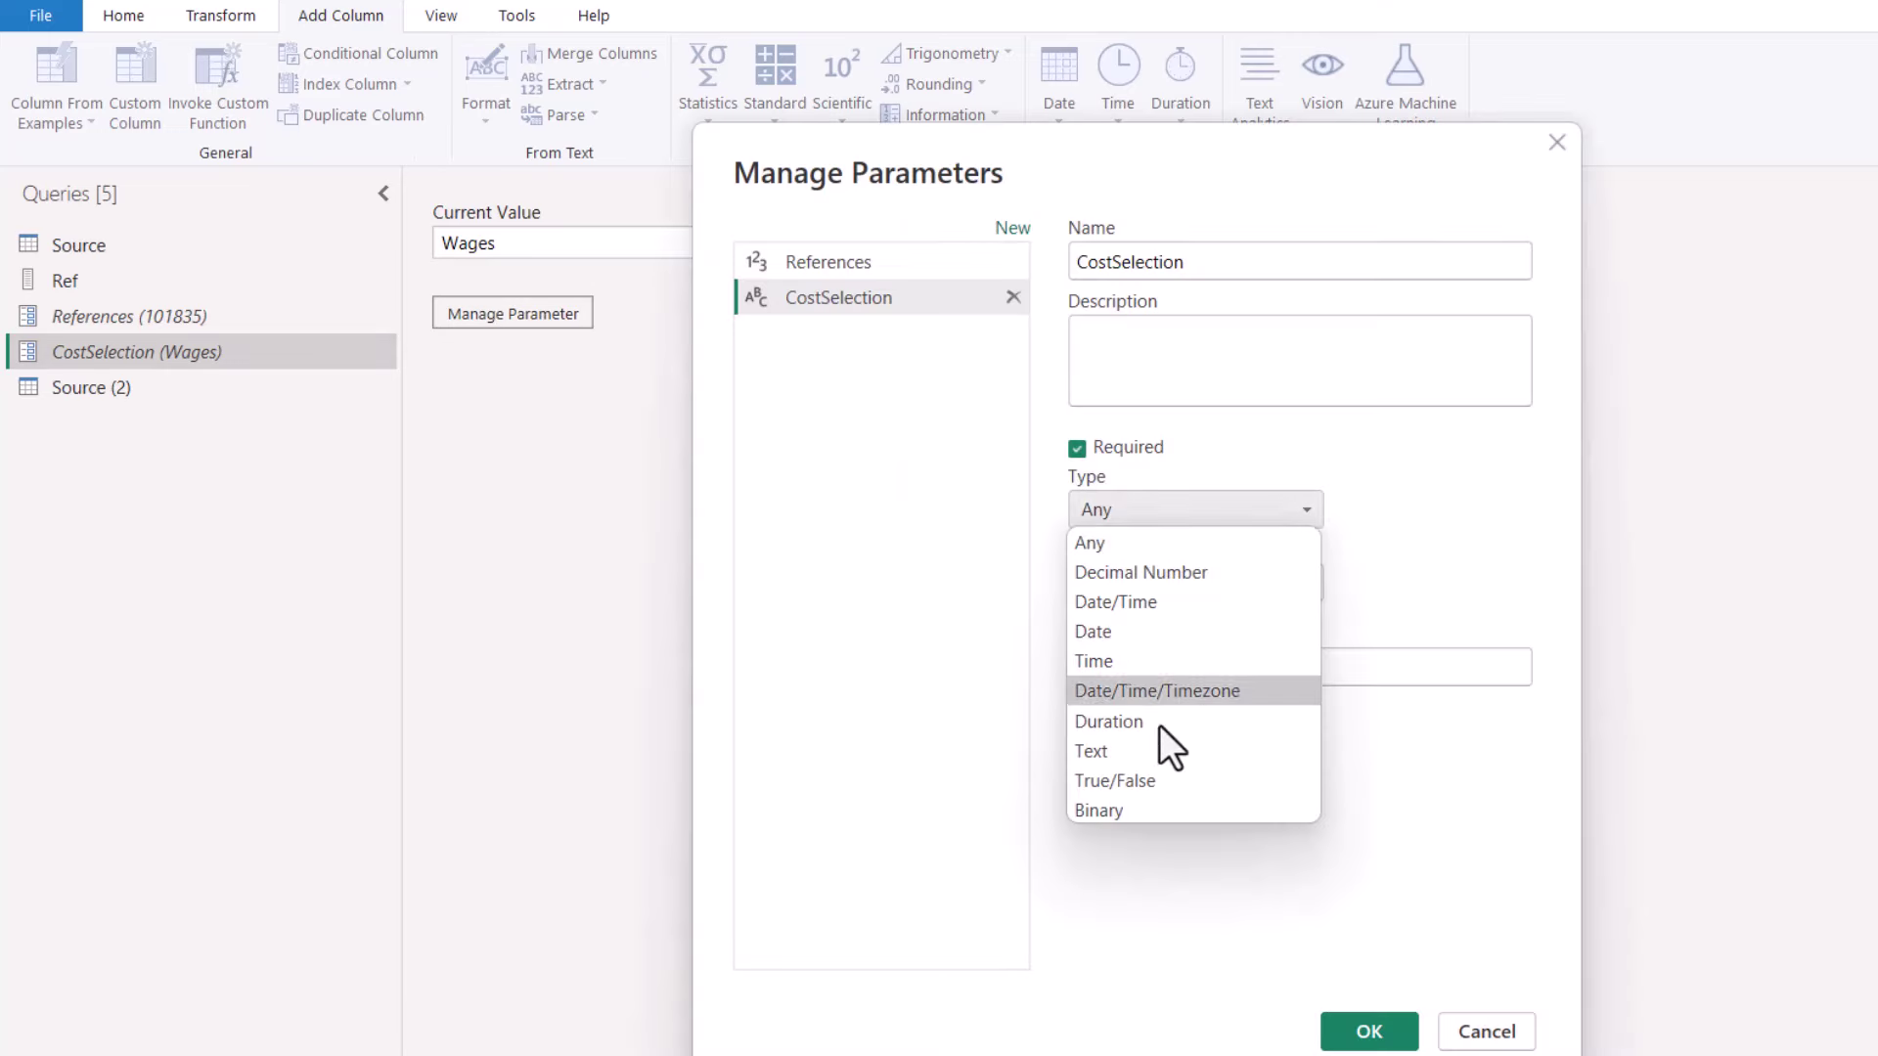
left_click(1401, 499)
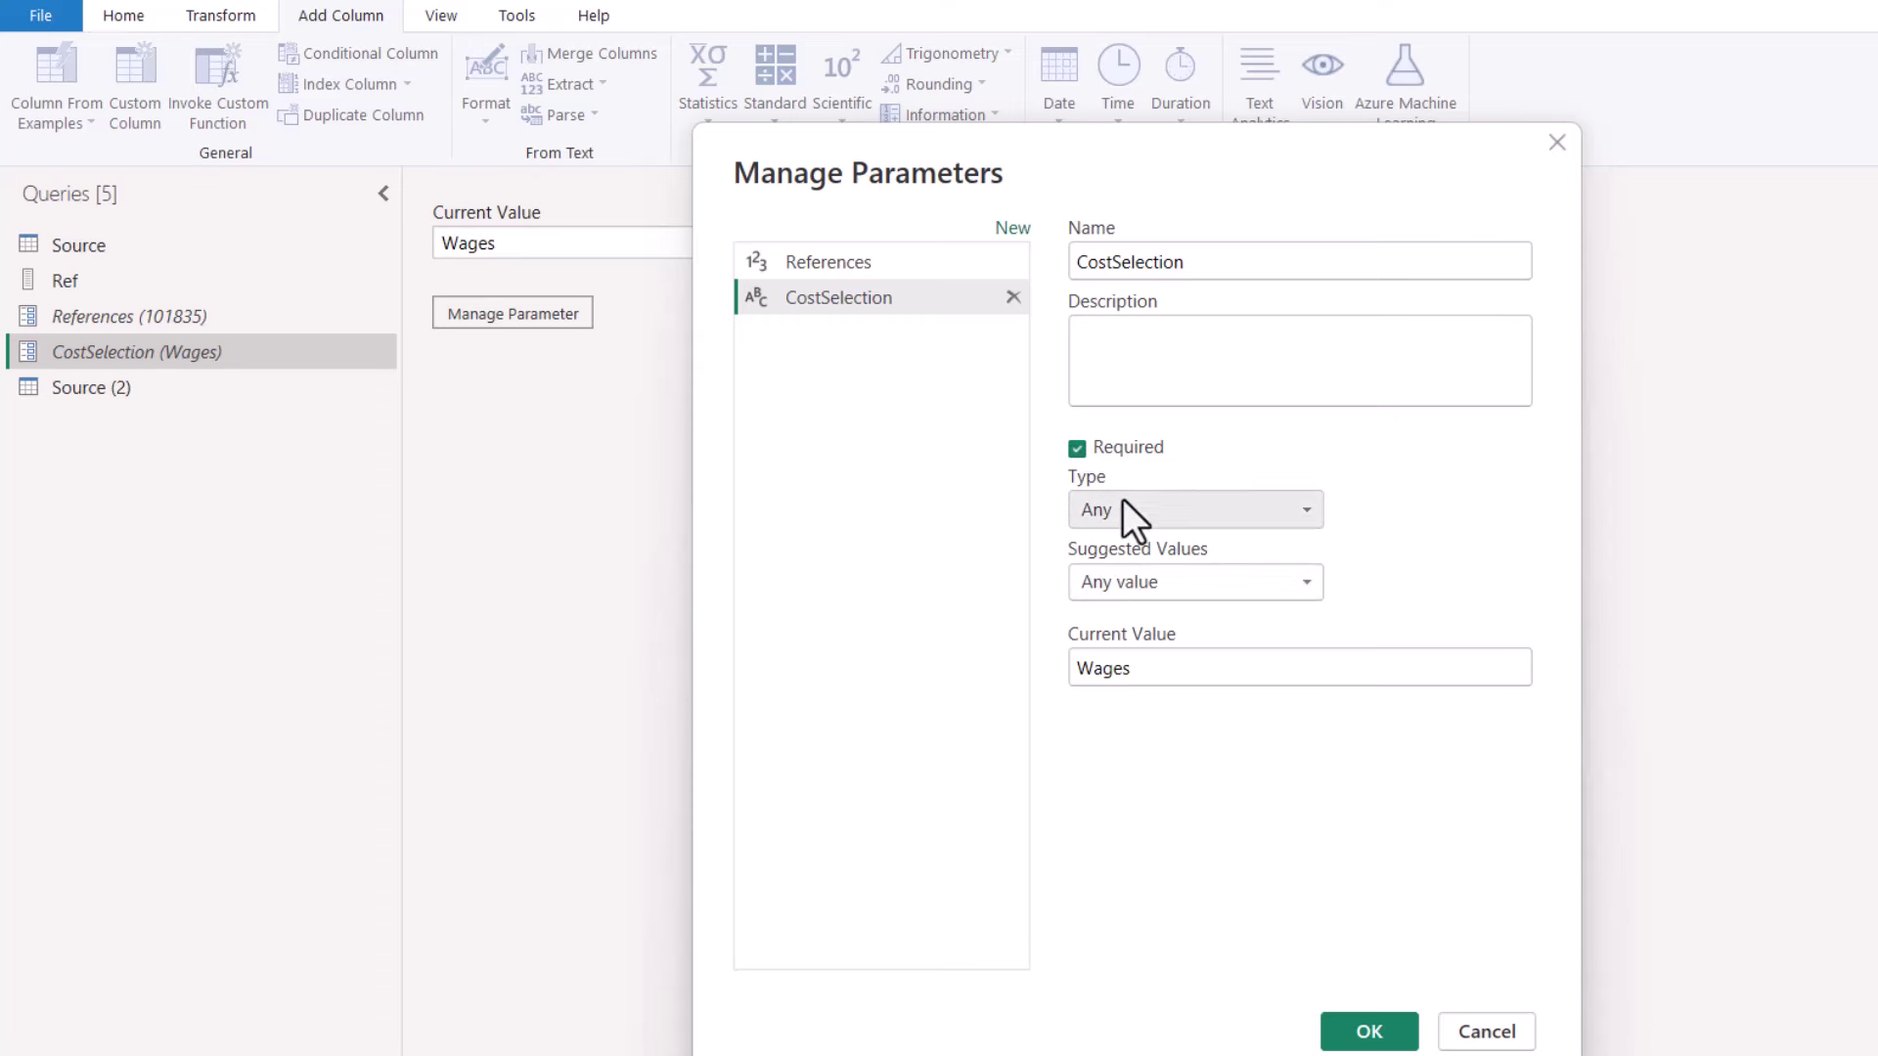
left_click(1298, 583)
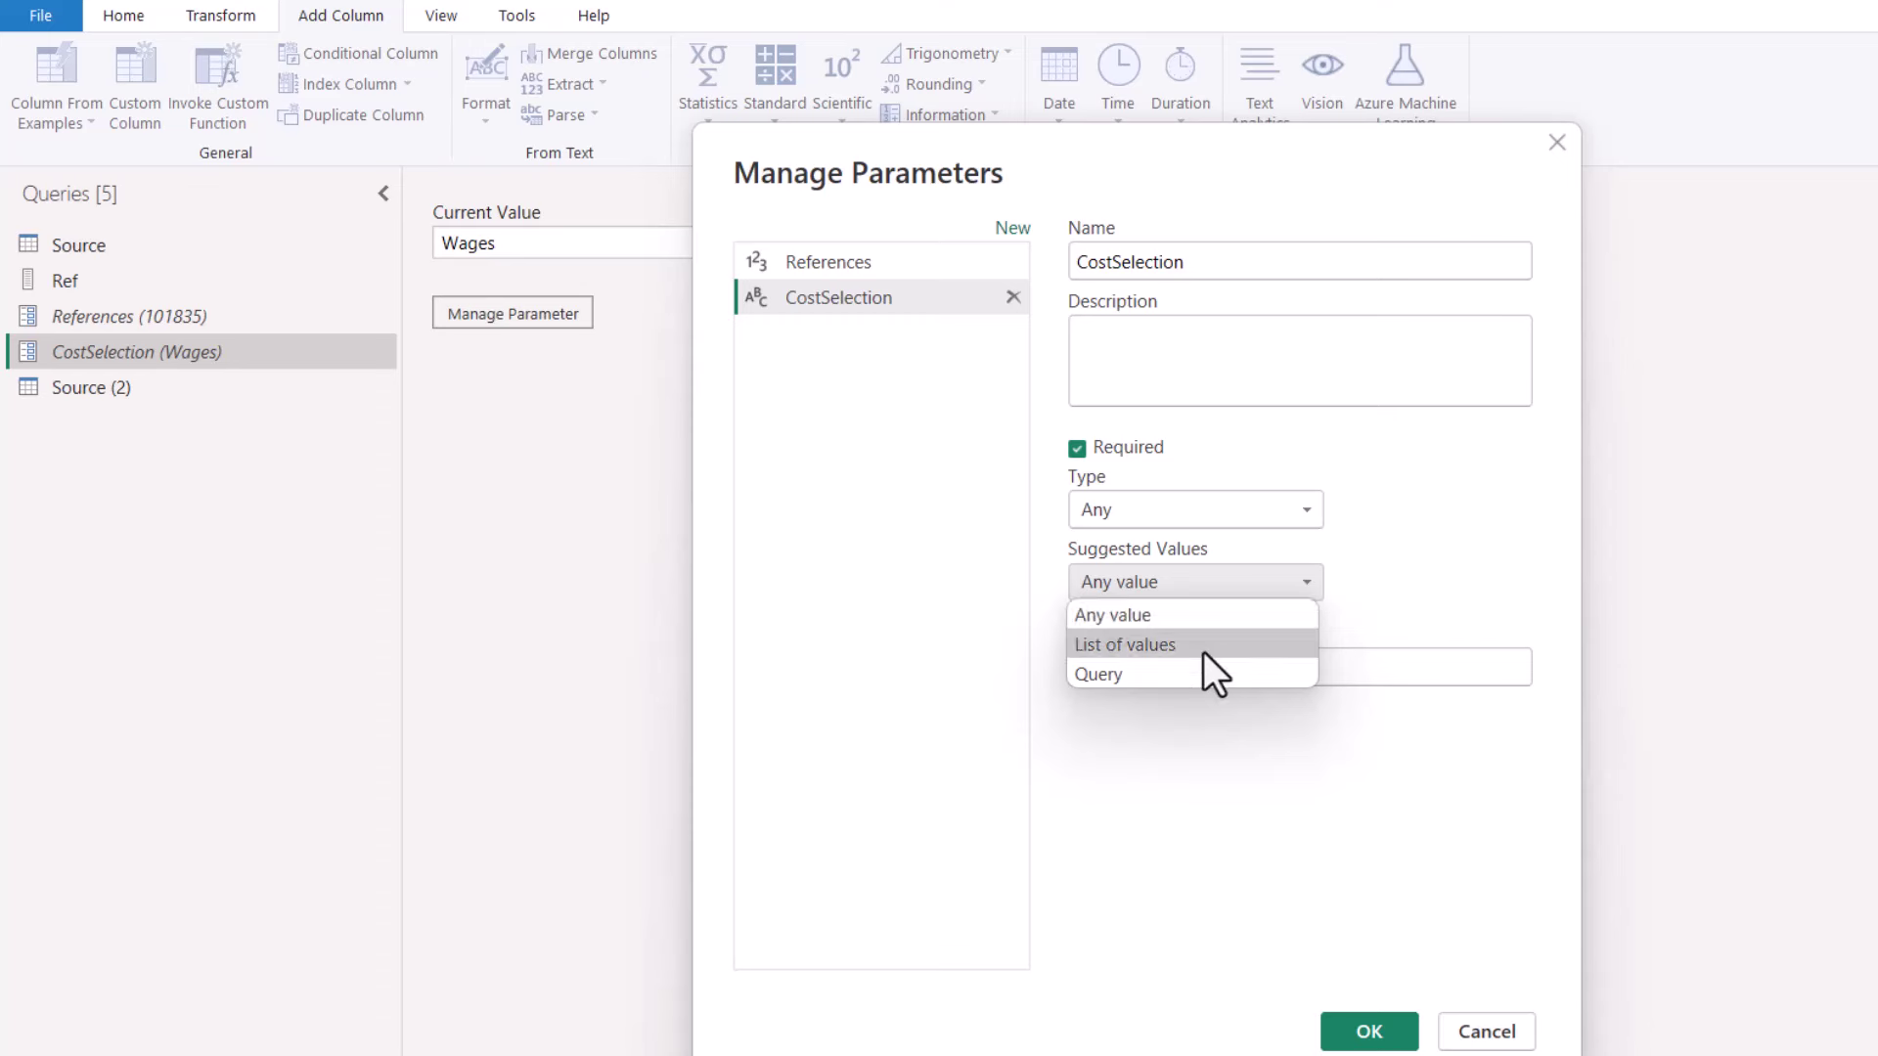
left_click(1174, 644)
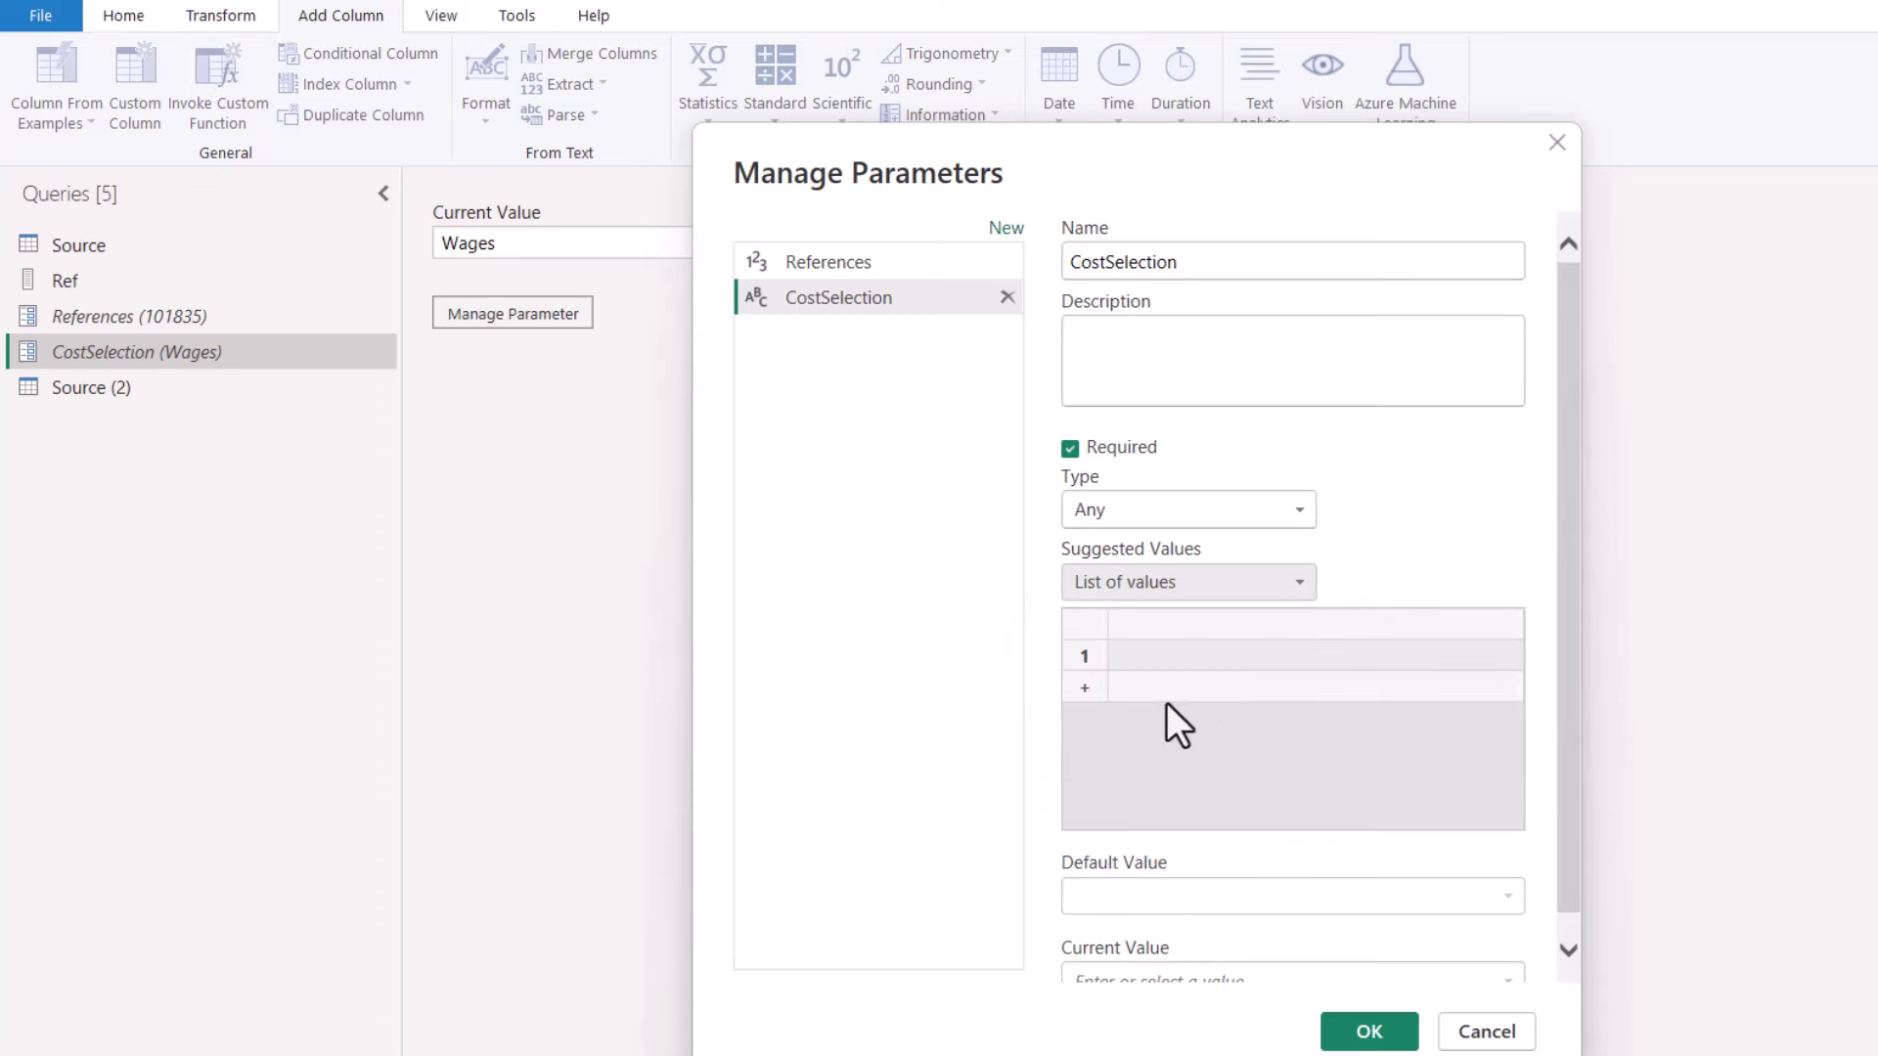
left_click(1187, 646)
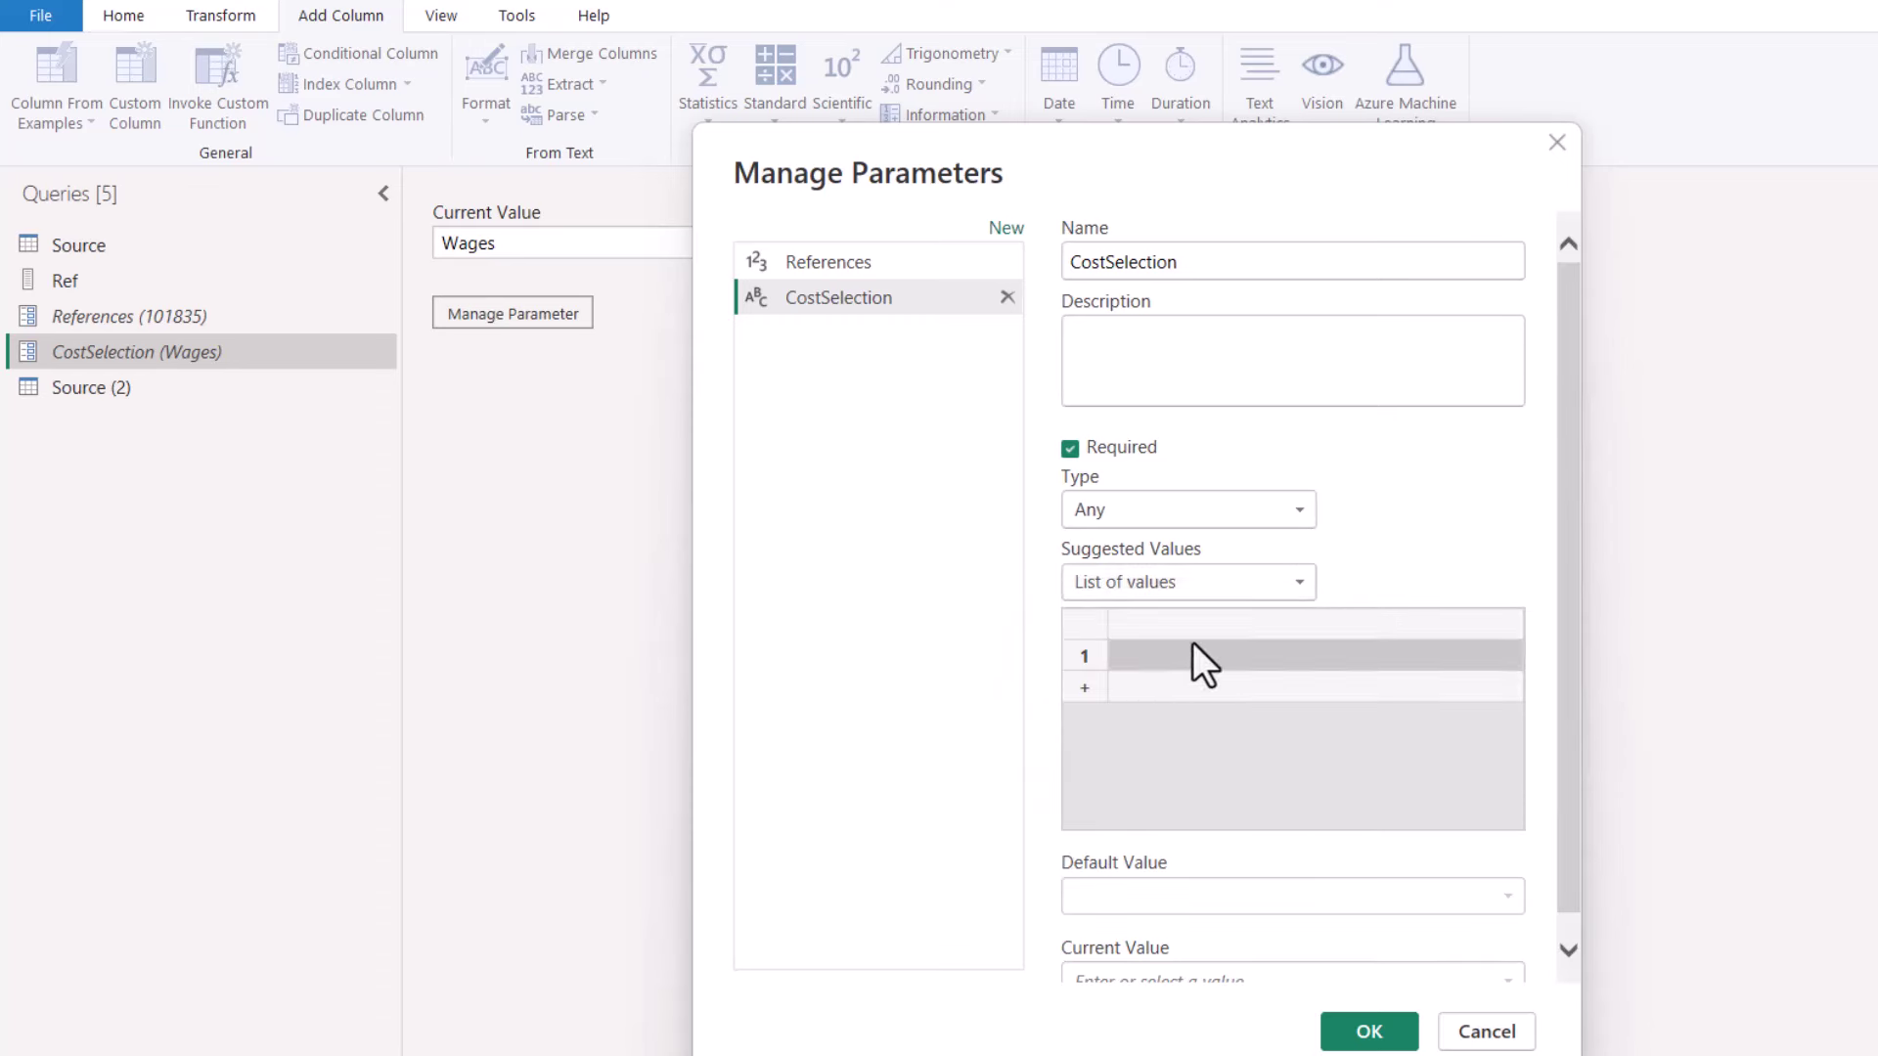
type("Wages")
key("Return")
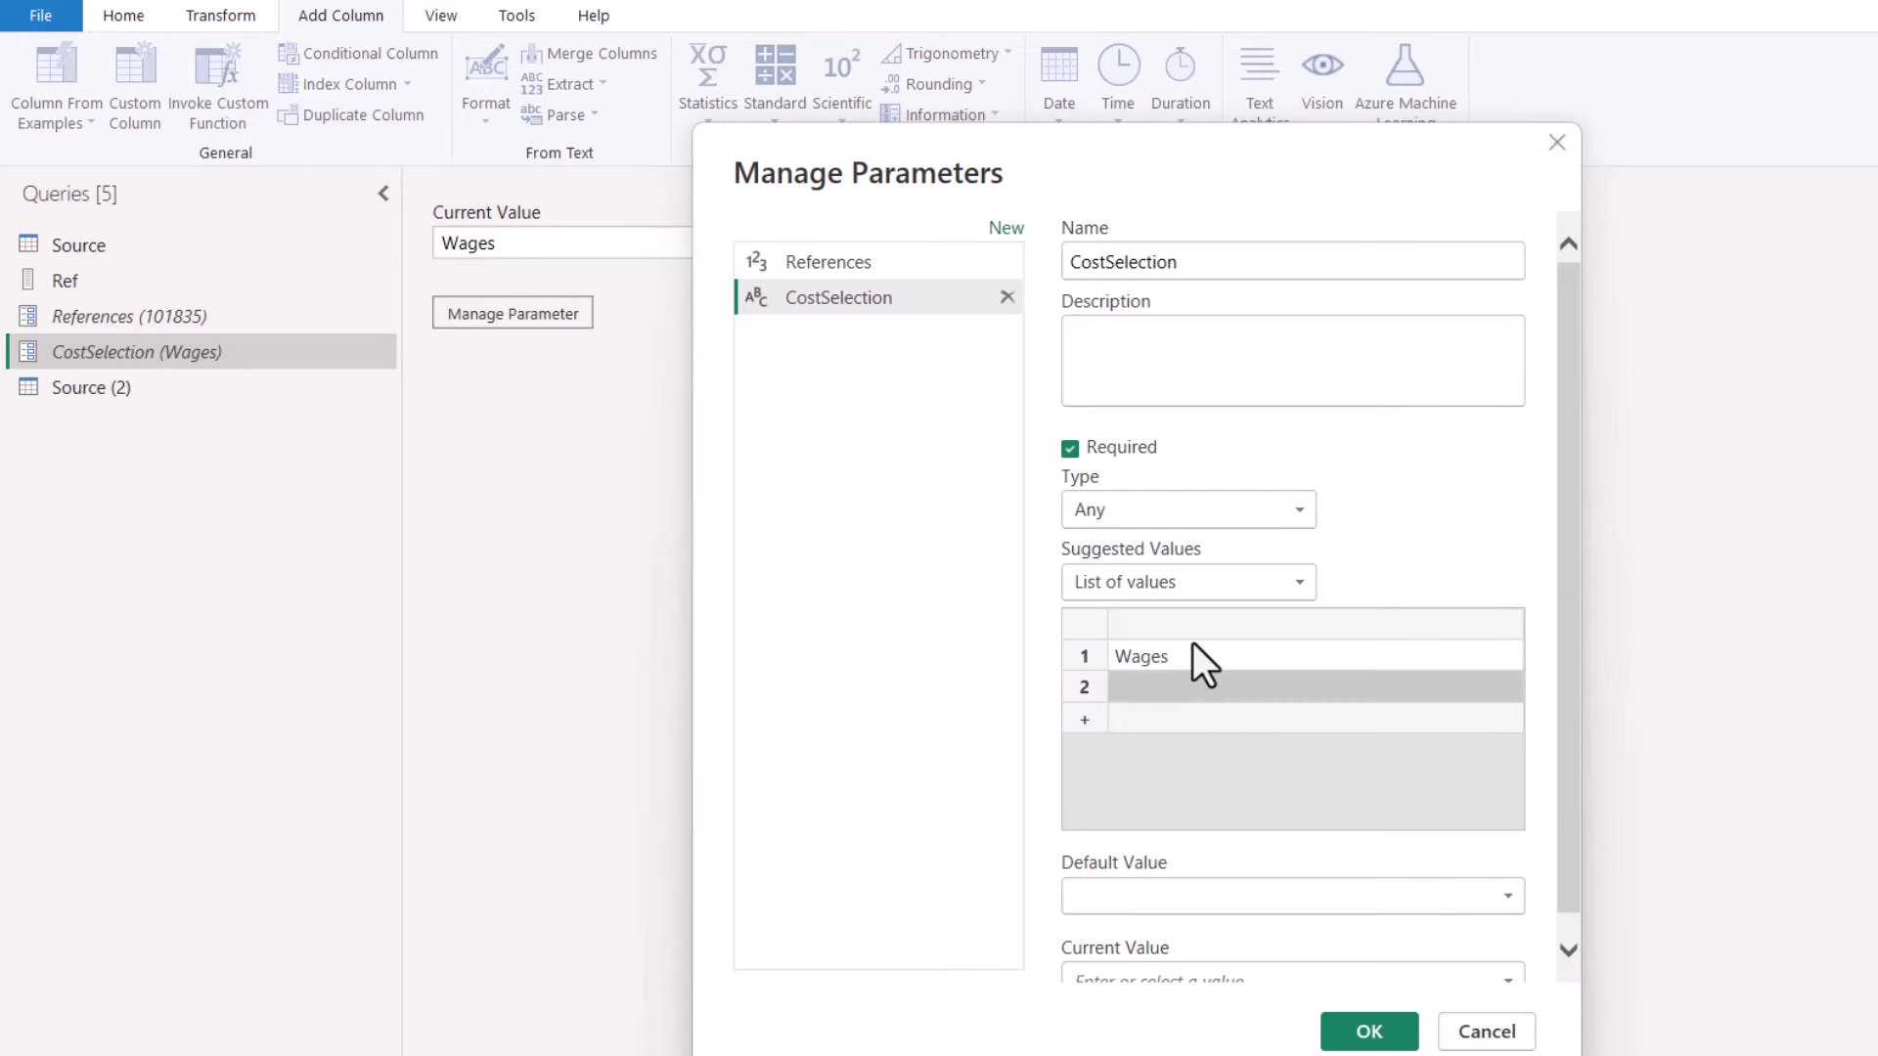
type("Rent")
left_click(1465, 587)
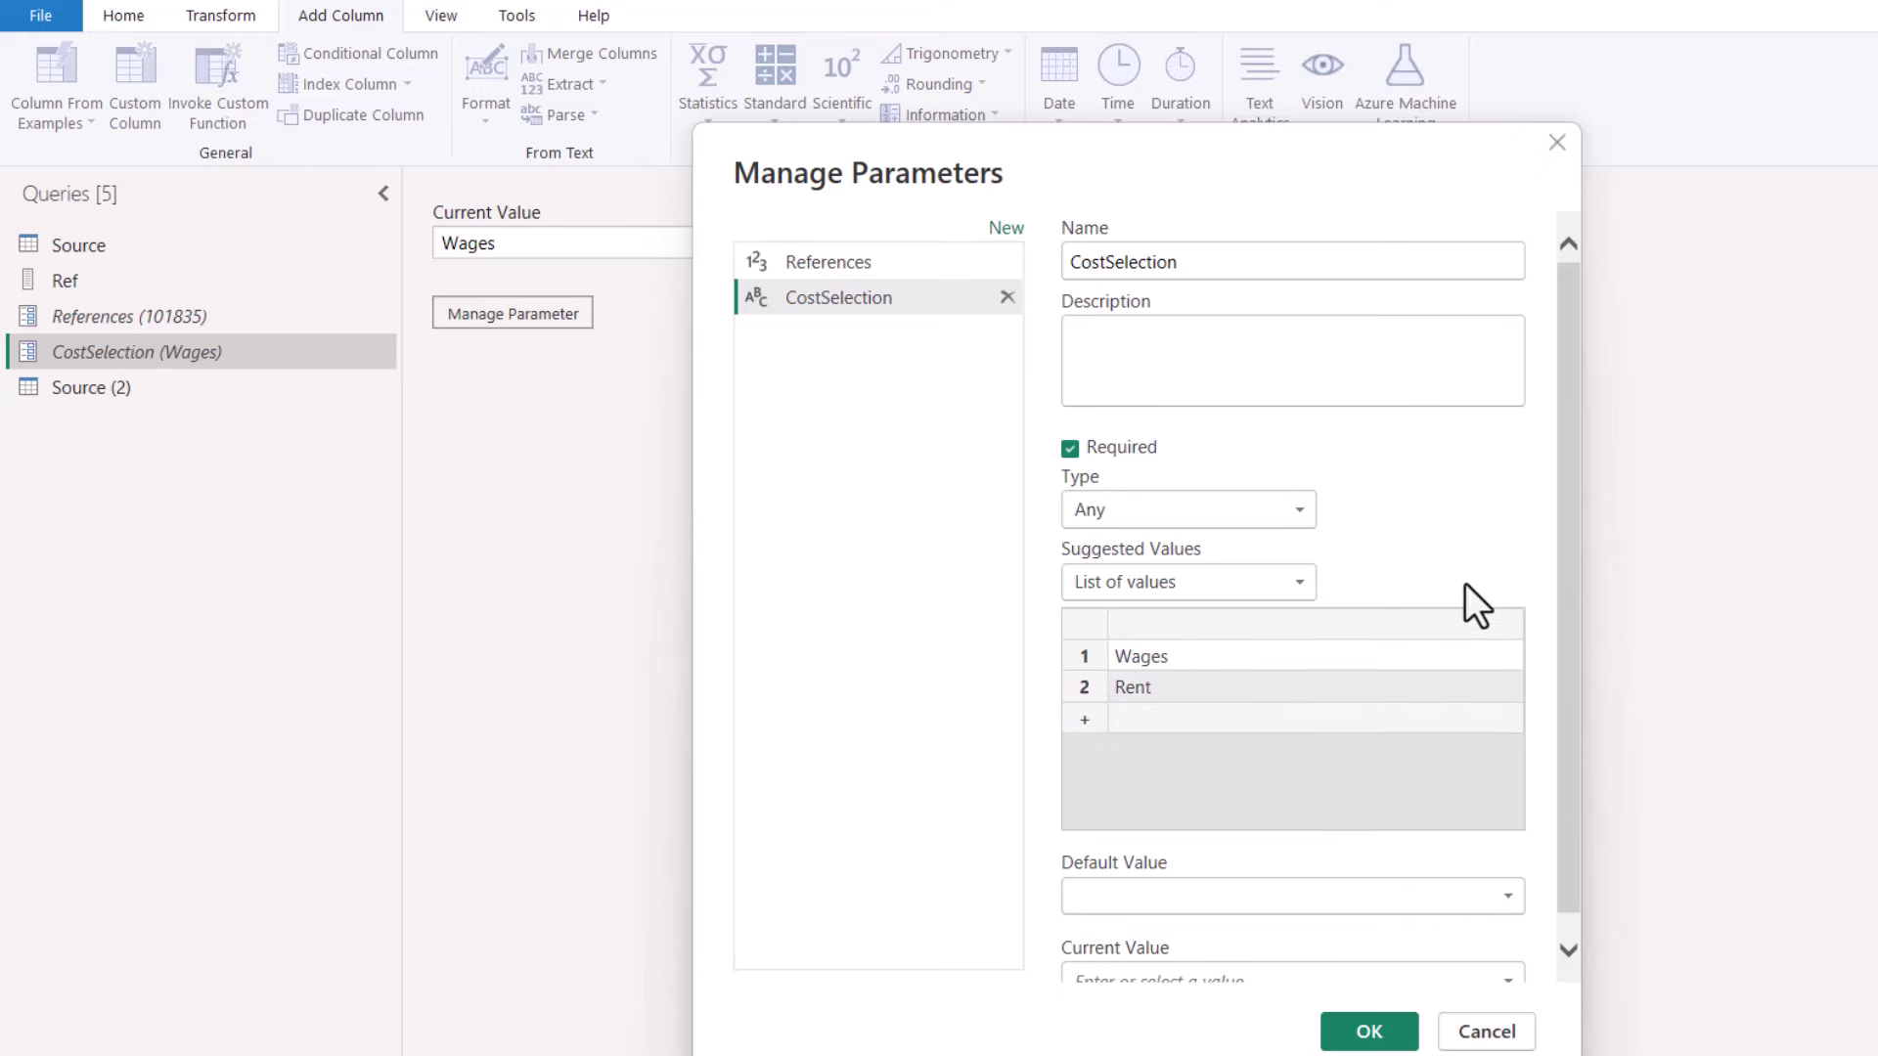
- Set CostSelection's default value to Wages and its current value to Rent, apply, and return to the Source (2) query
scroll(1420, 700, "down", 1)
left_click(1506, 889)
left_click(1331, 904)
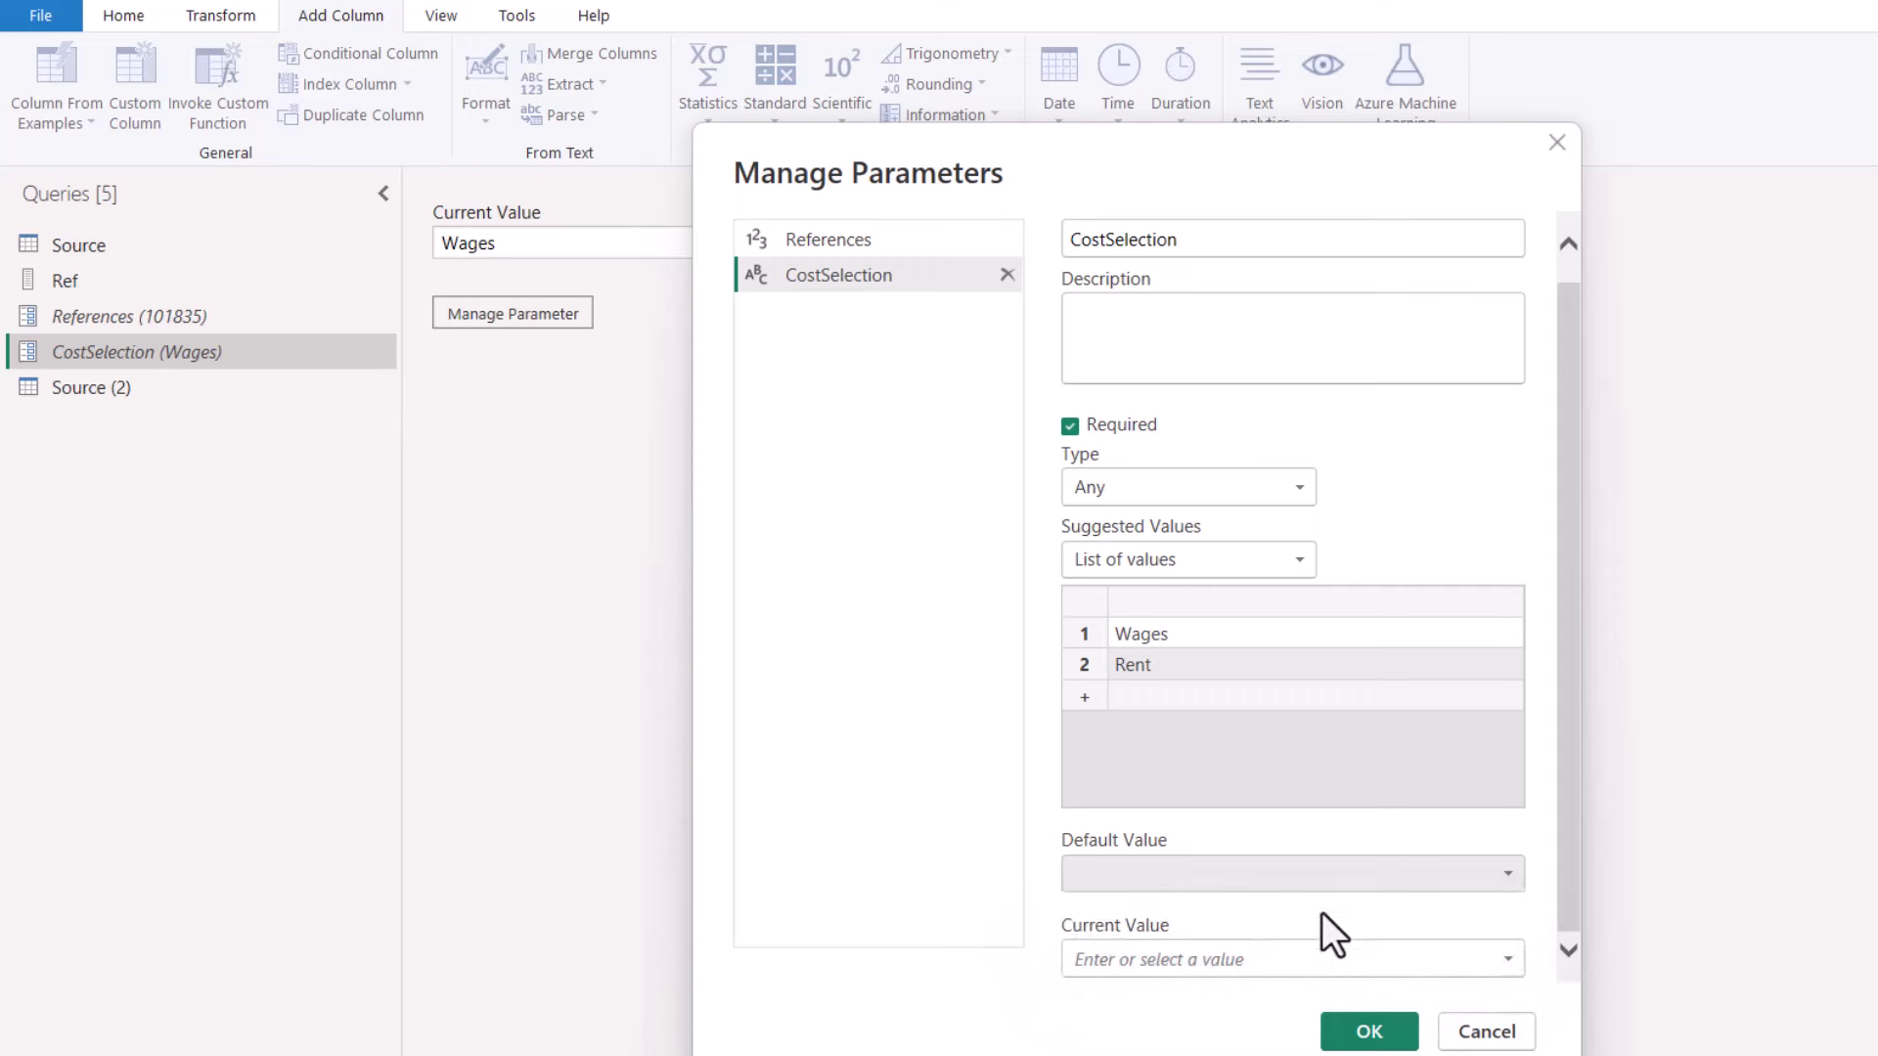
left_click(1246, 957)
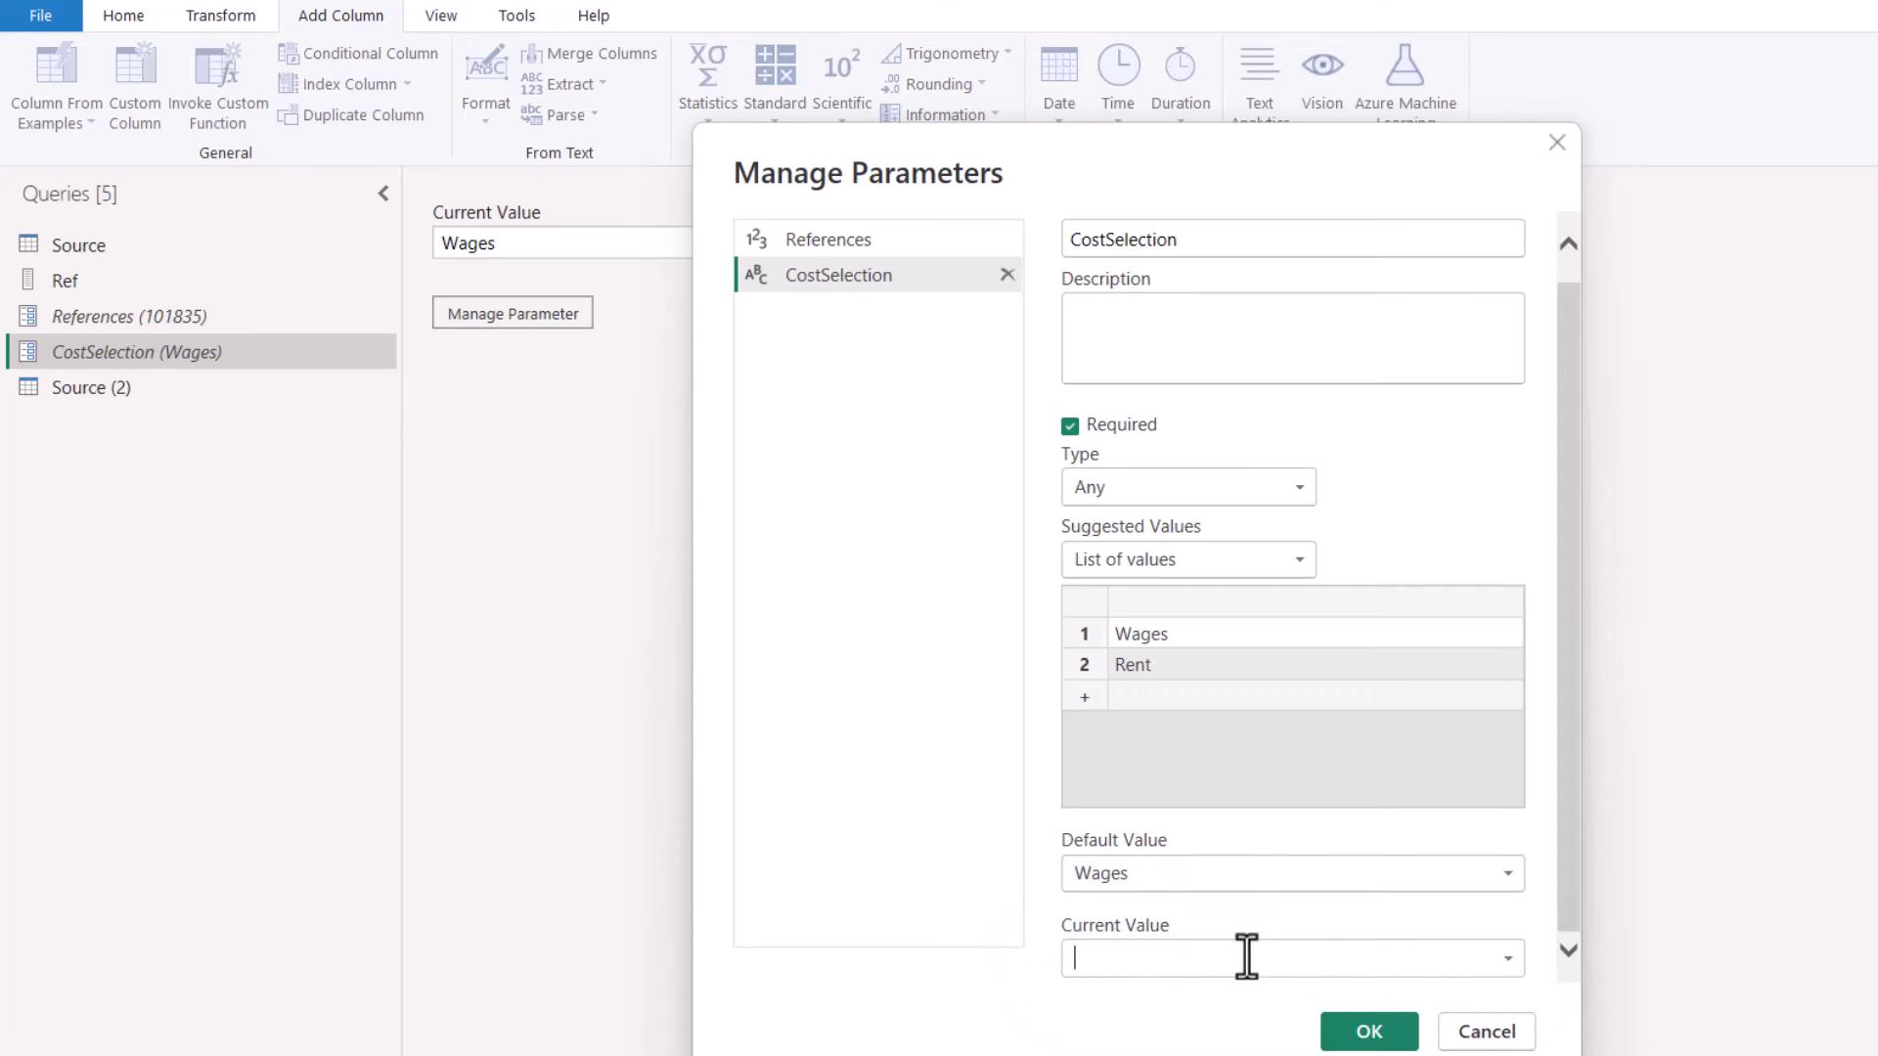
left_click(1508, 960)
left_click(1355, 1019)
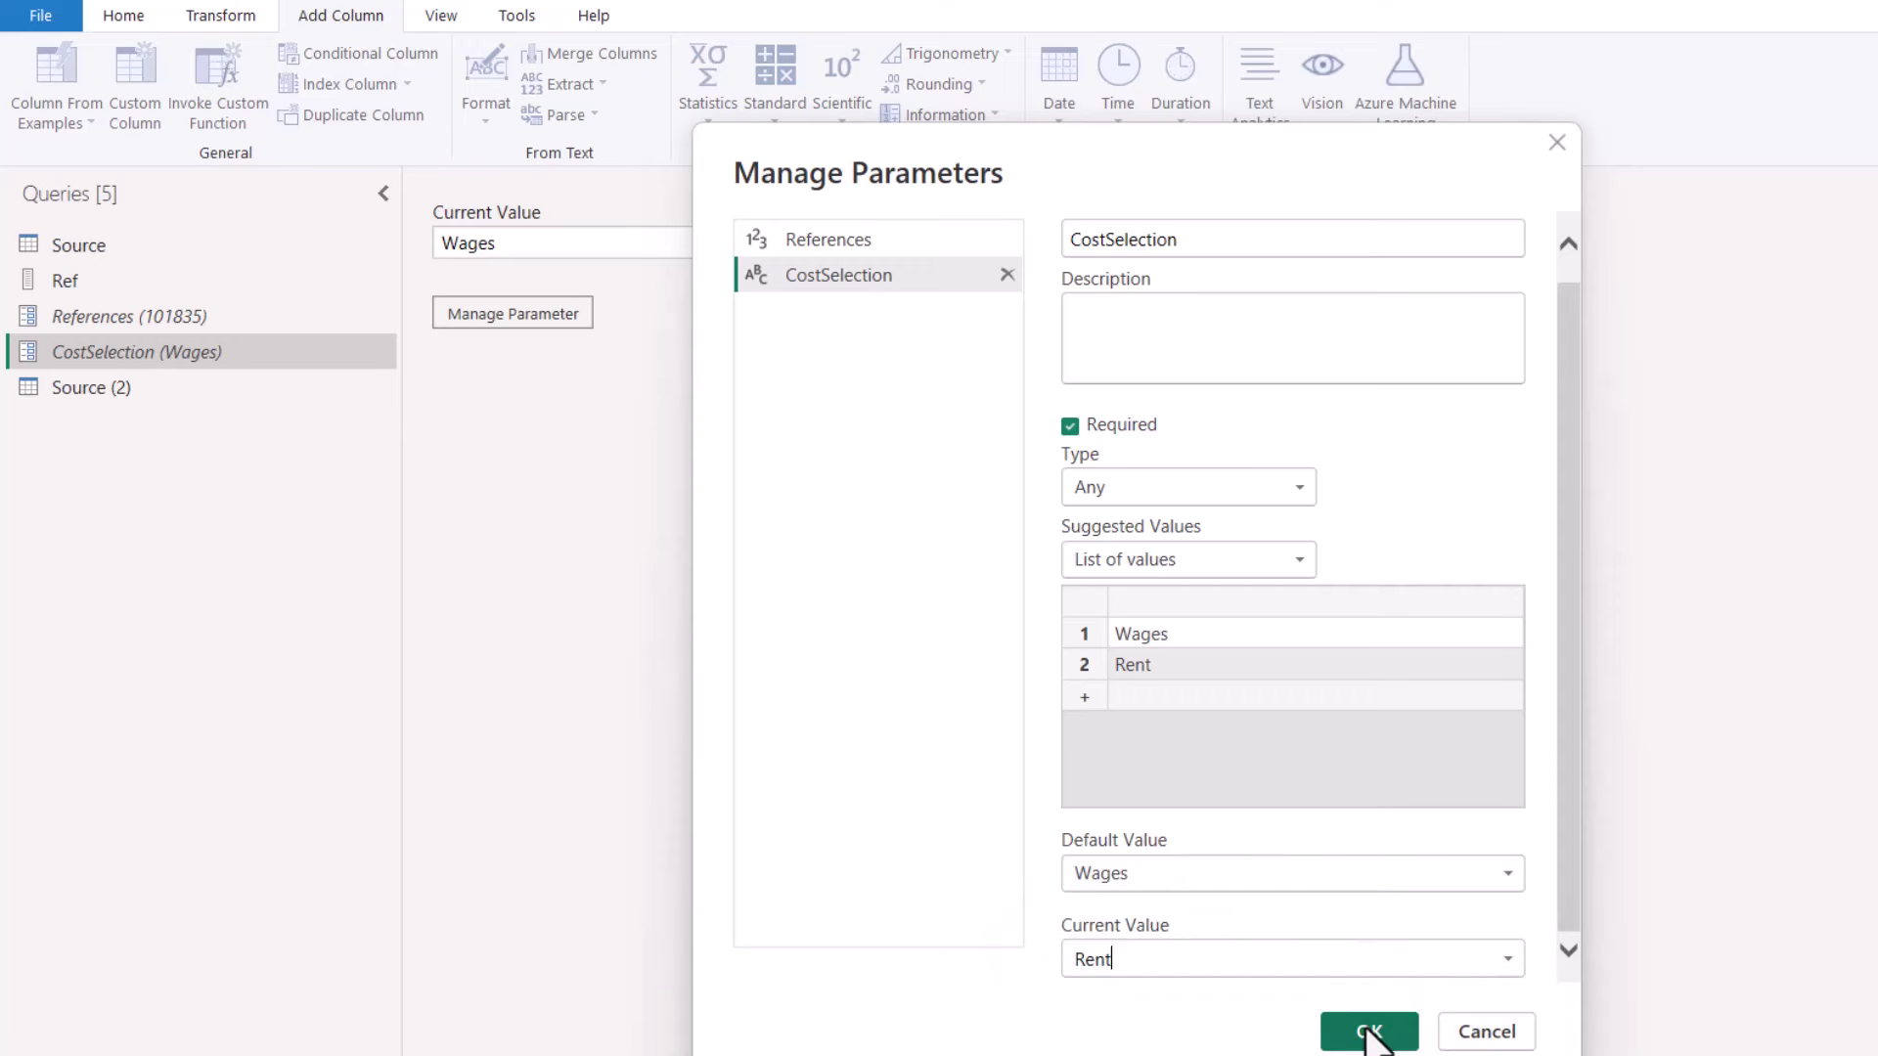
left_click(1368, 1036)
left_click(254, 392)
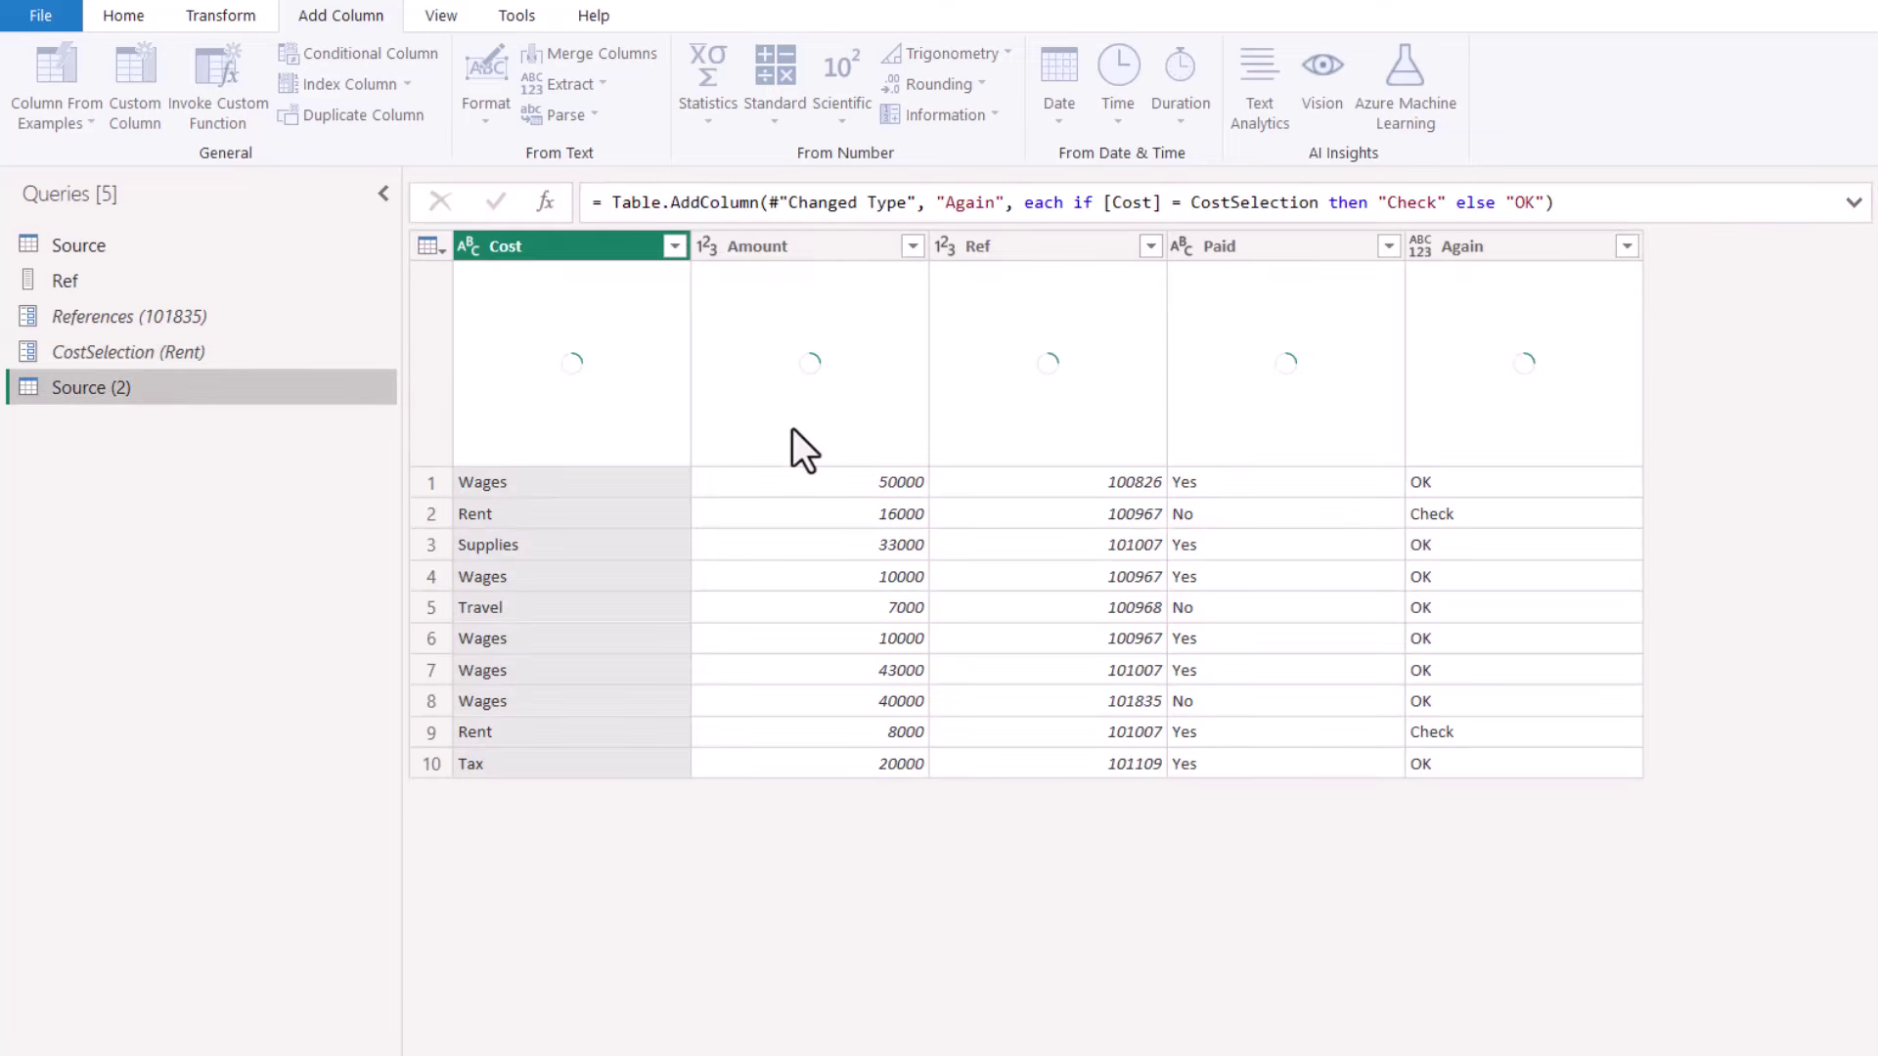
left_click(1471, 519)
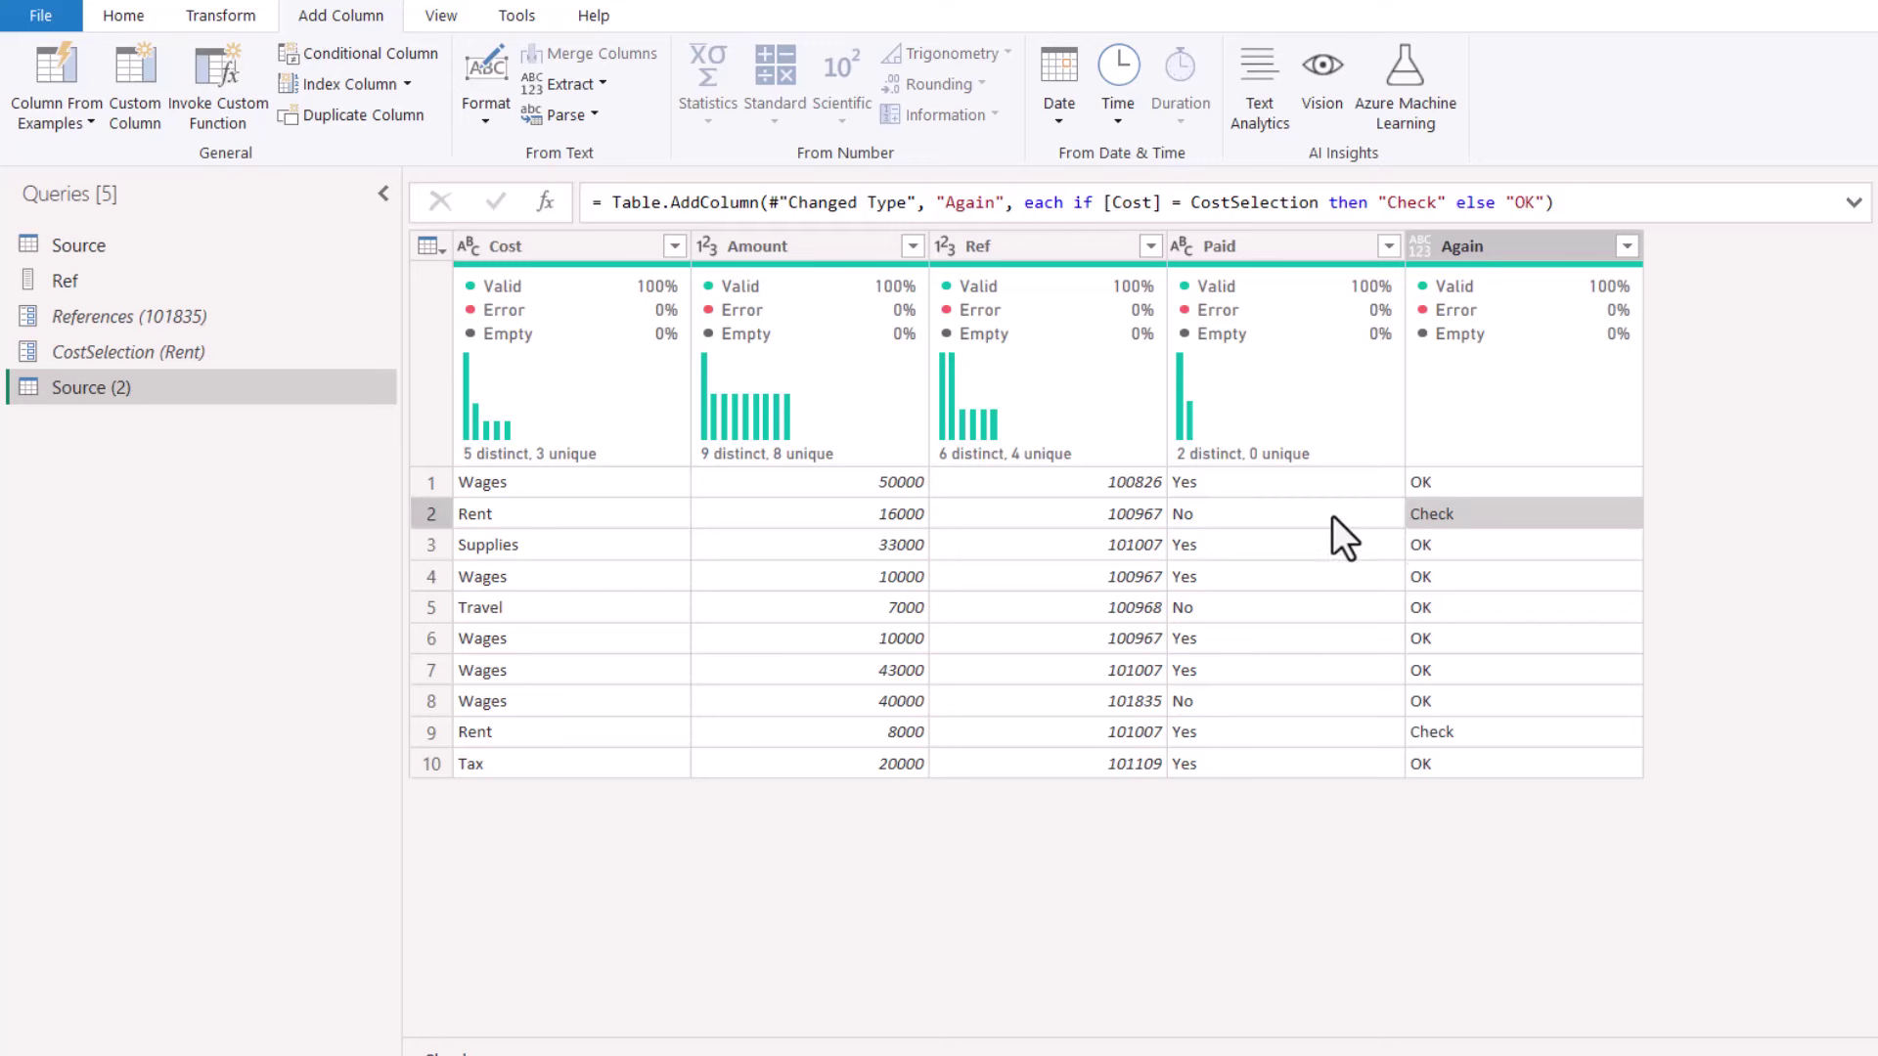
- Filter Source (2) to keep rows where Cost equals the References parameter
left_click(674, 246)
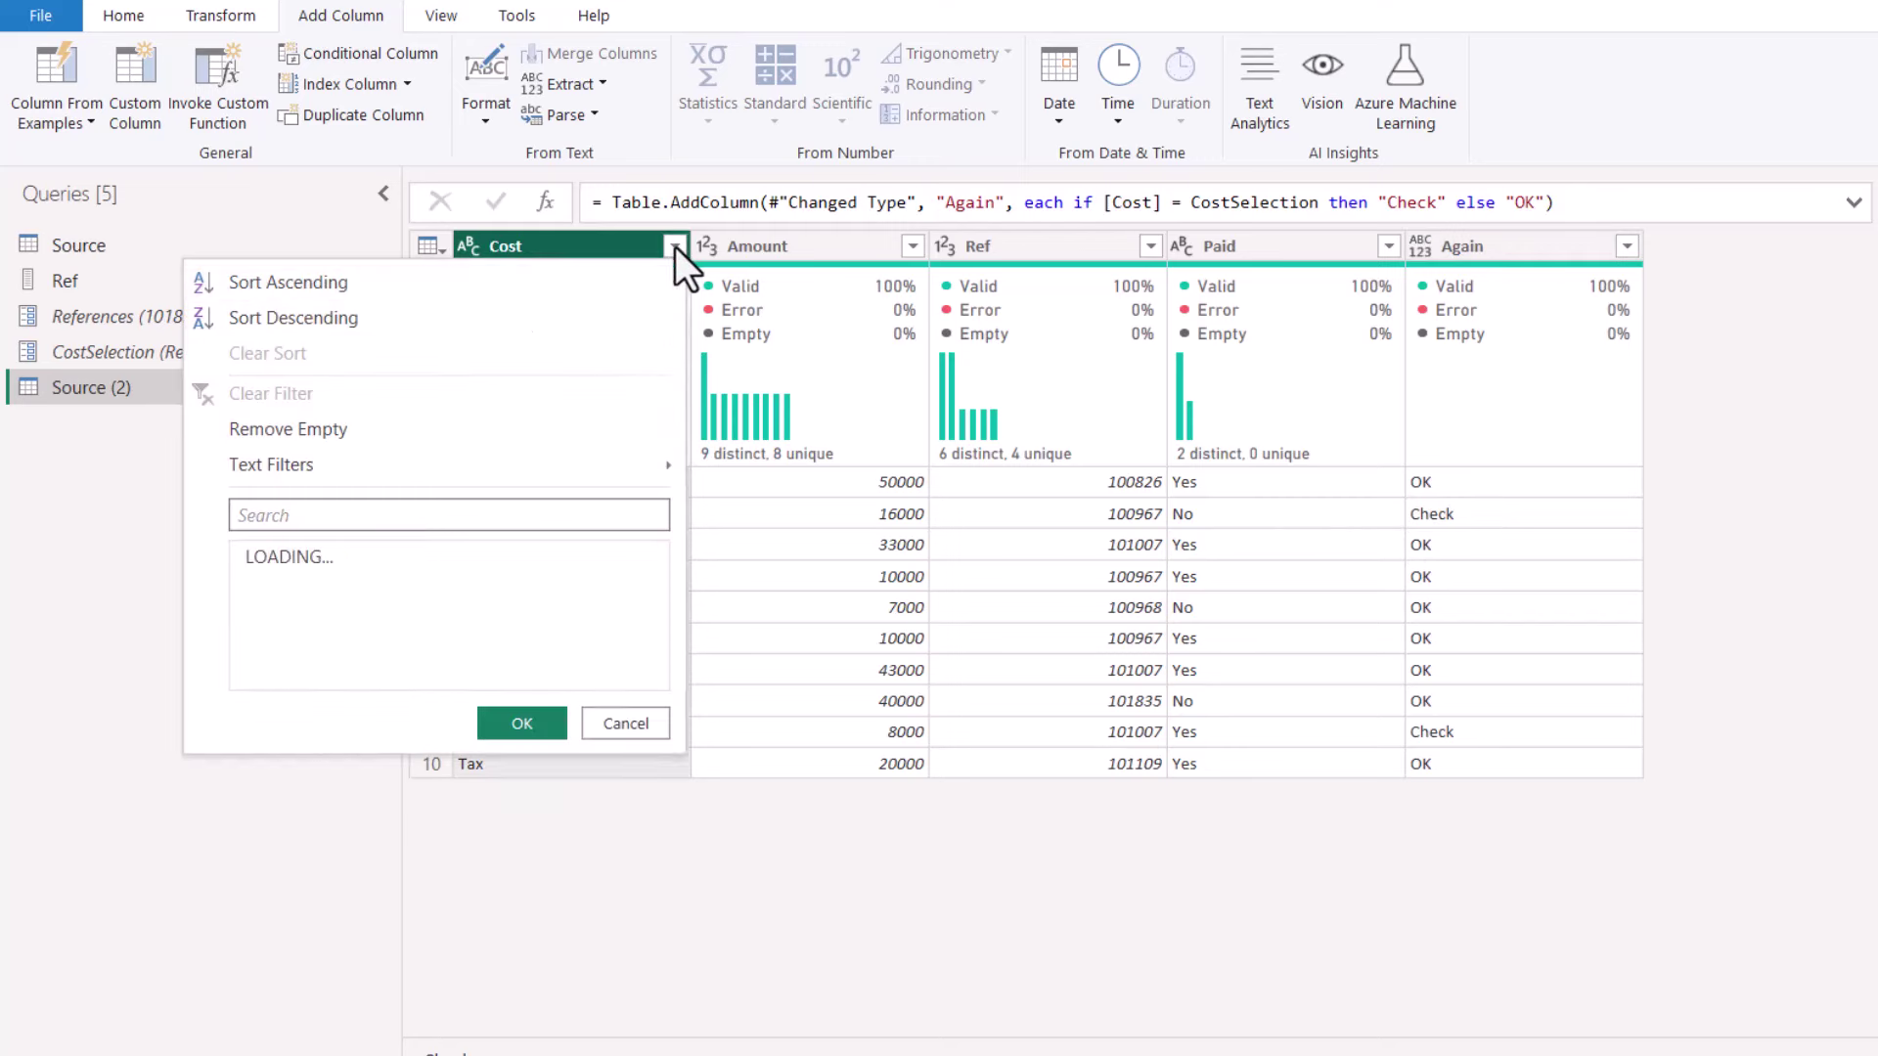
mouse_move(524, 466)
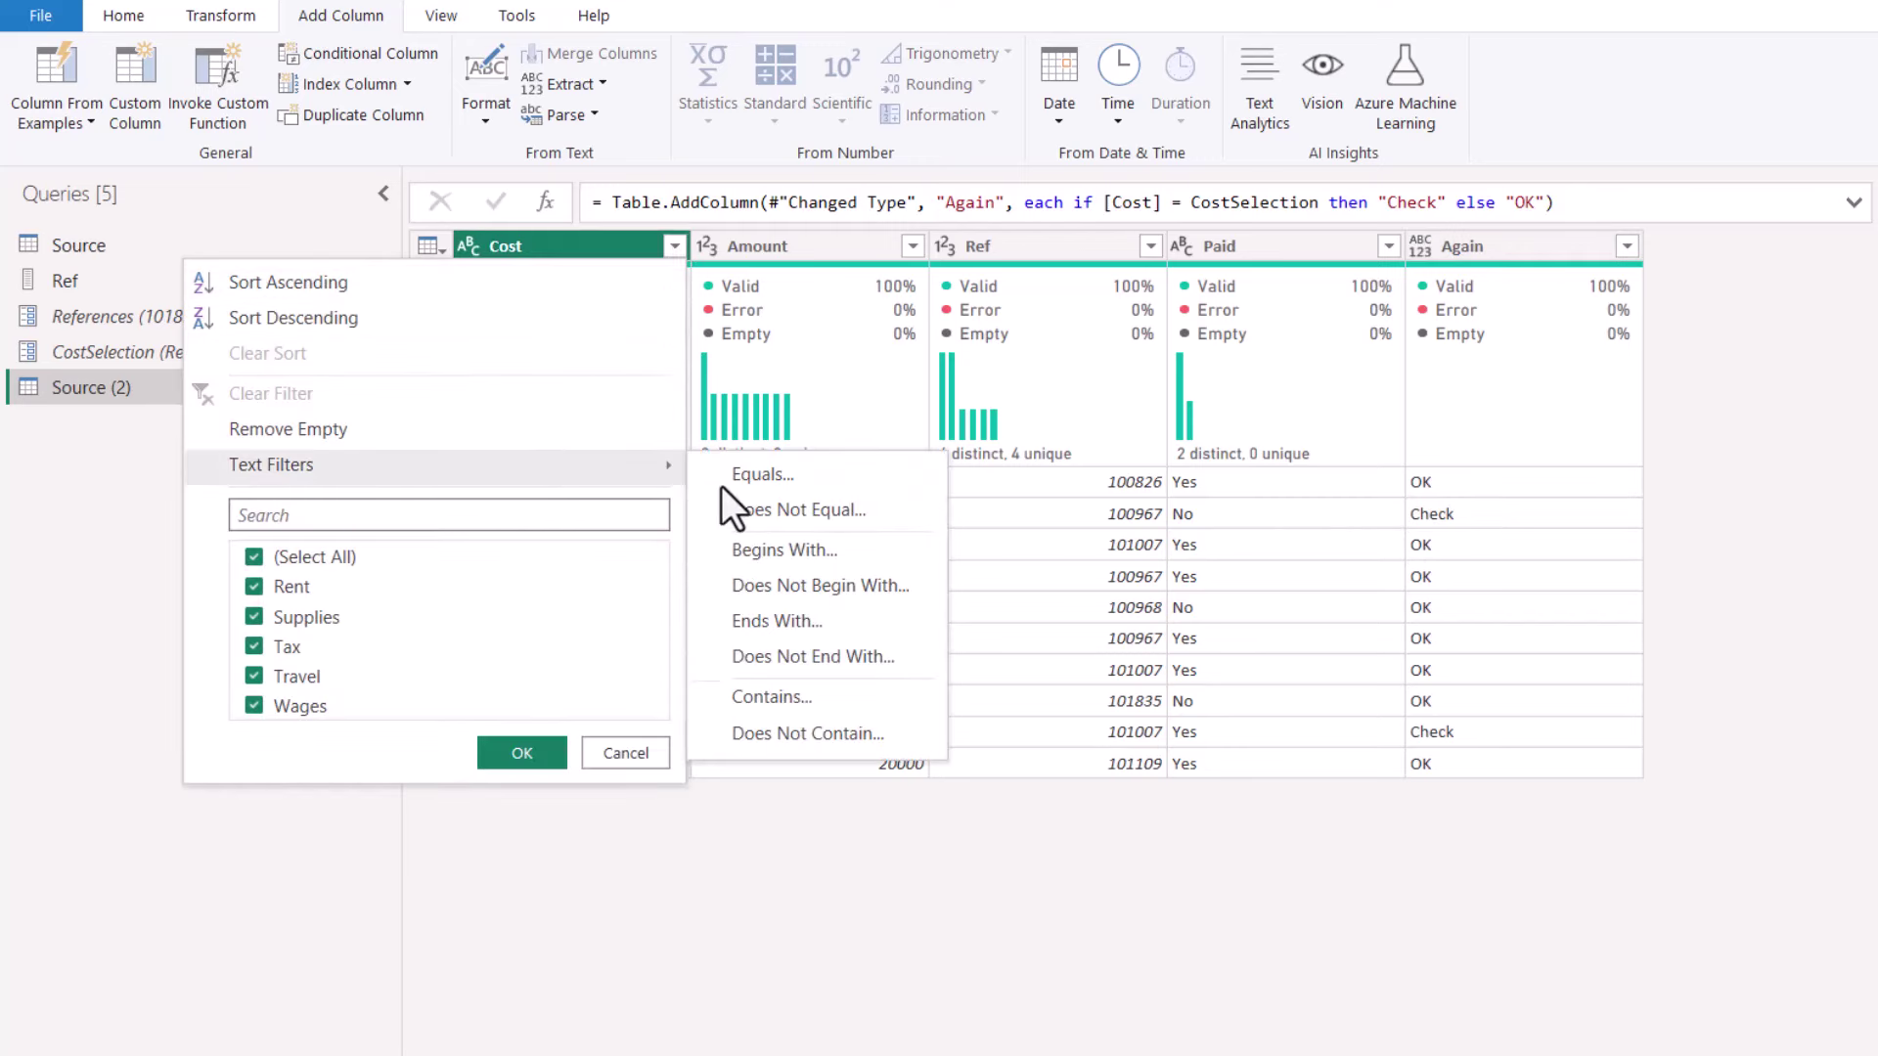
left_click(837, 483)
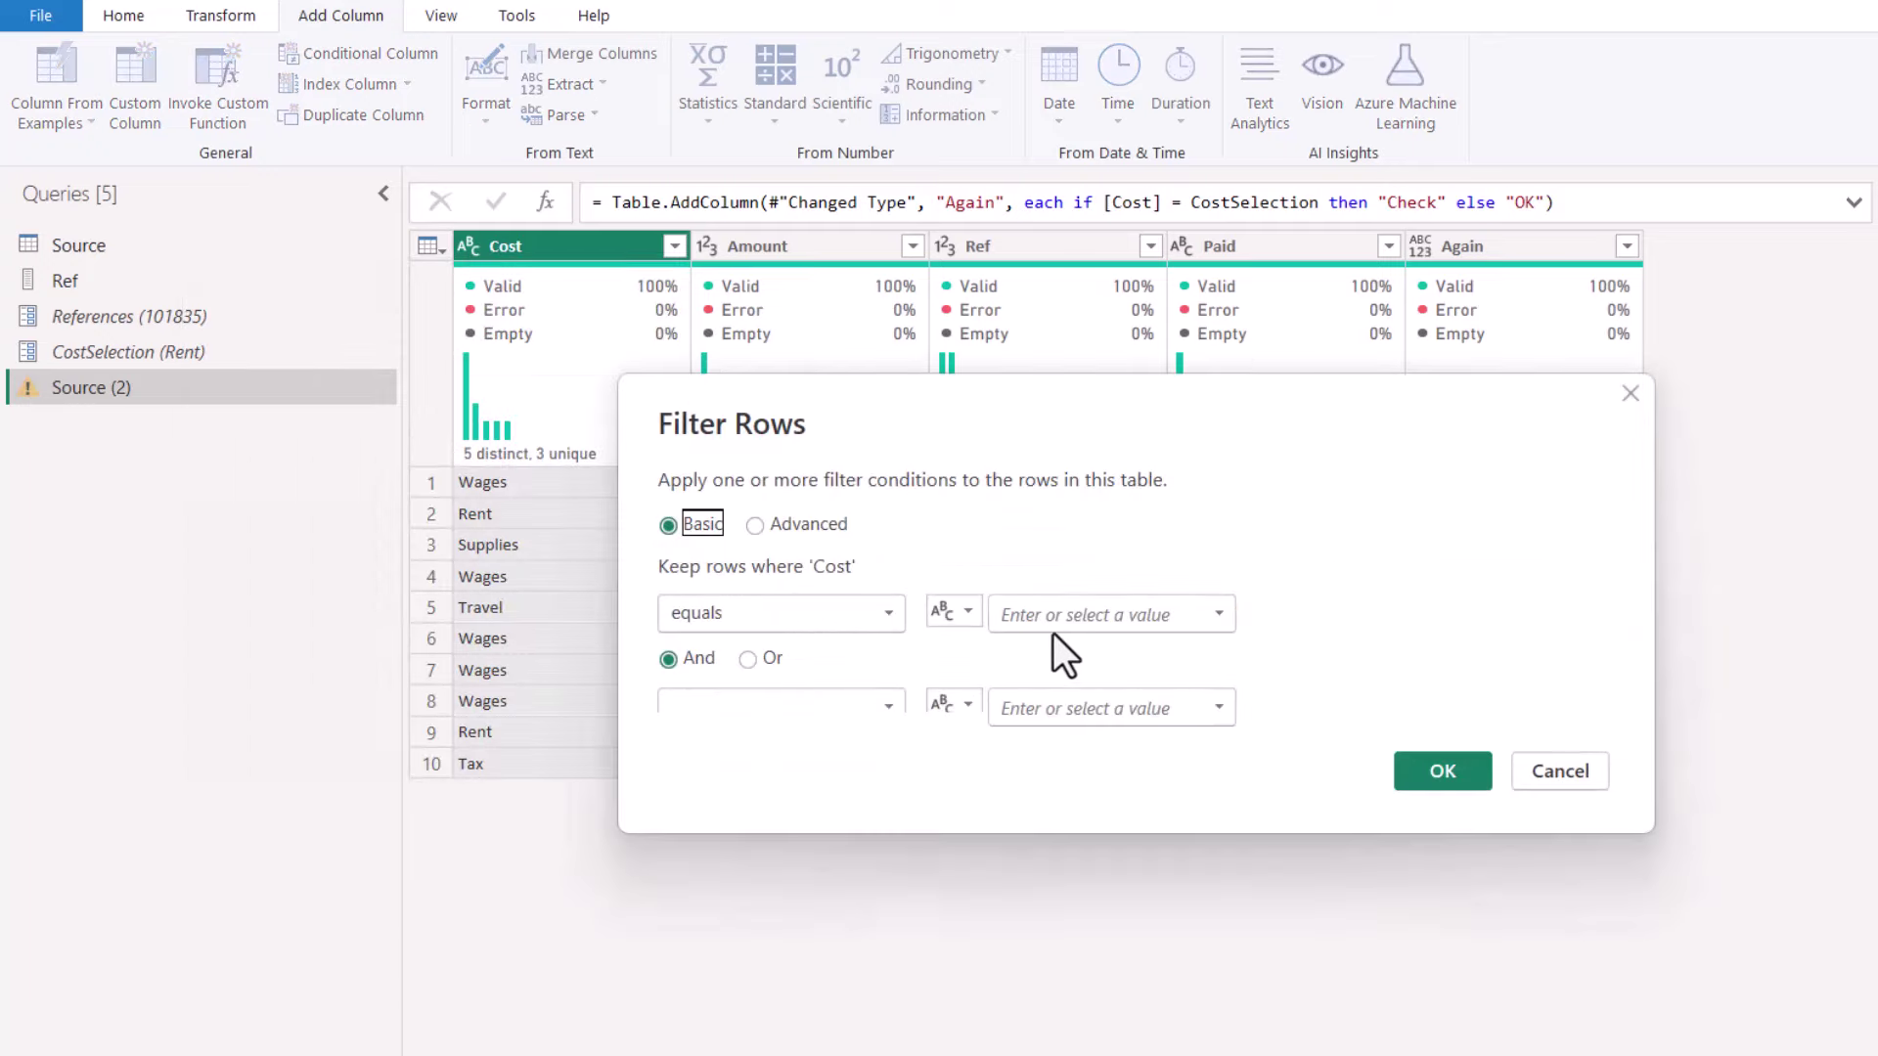
left_click(955, 613)
left_click(978, 673)
left_click(1110, 614)
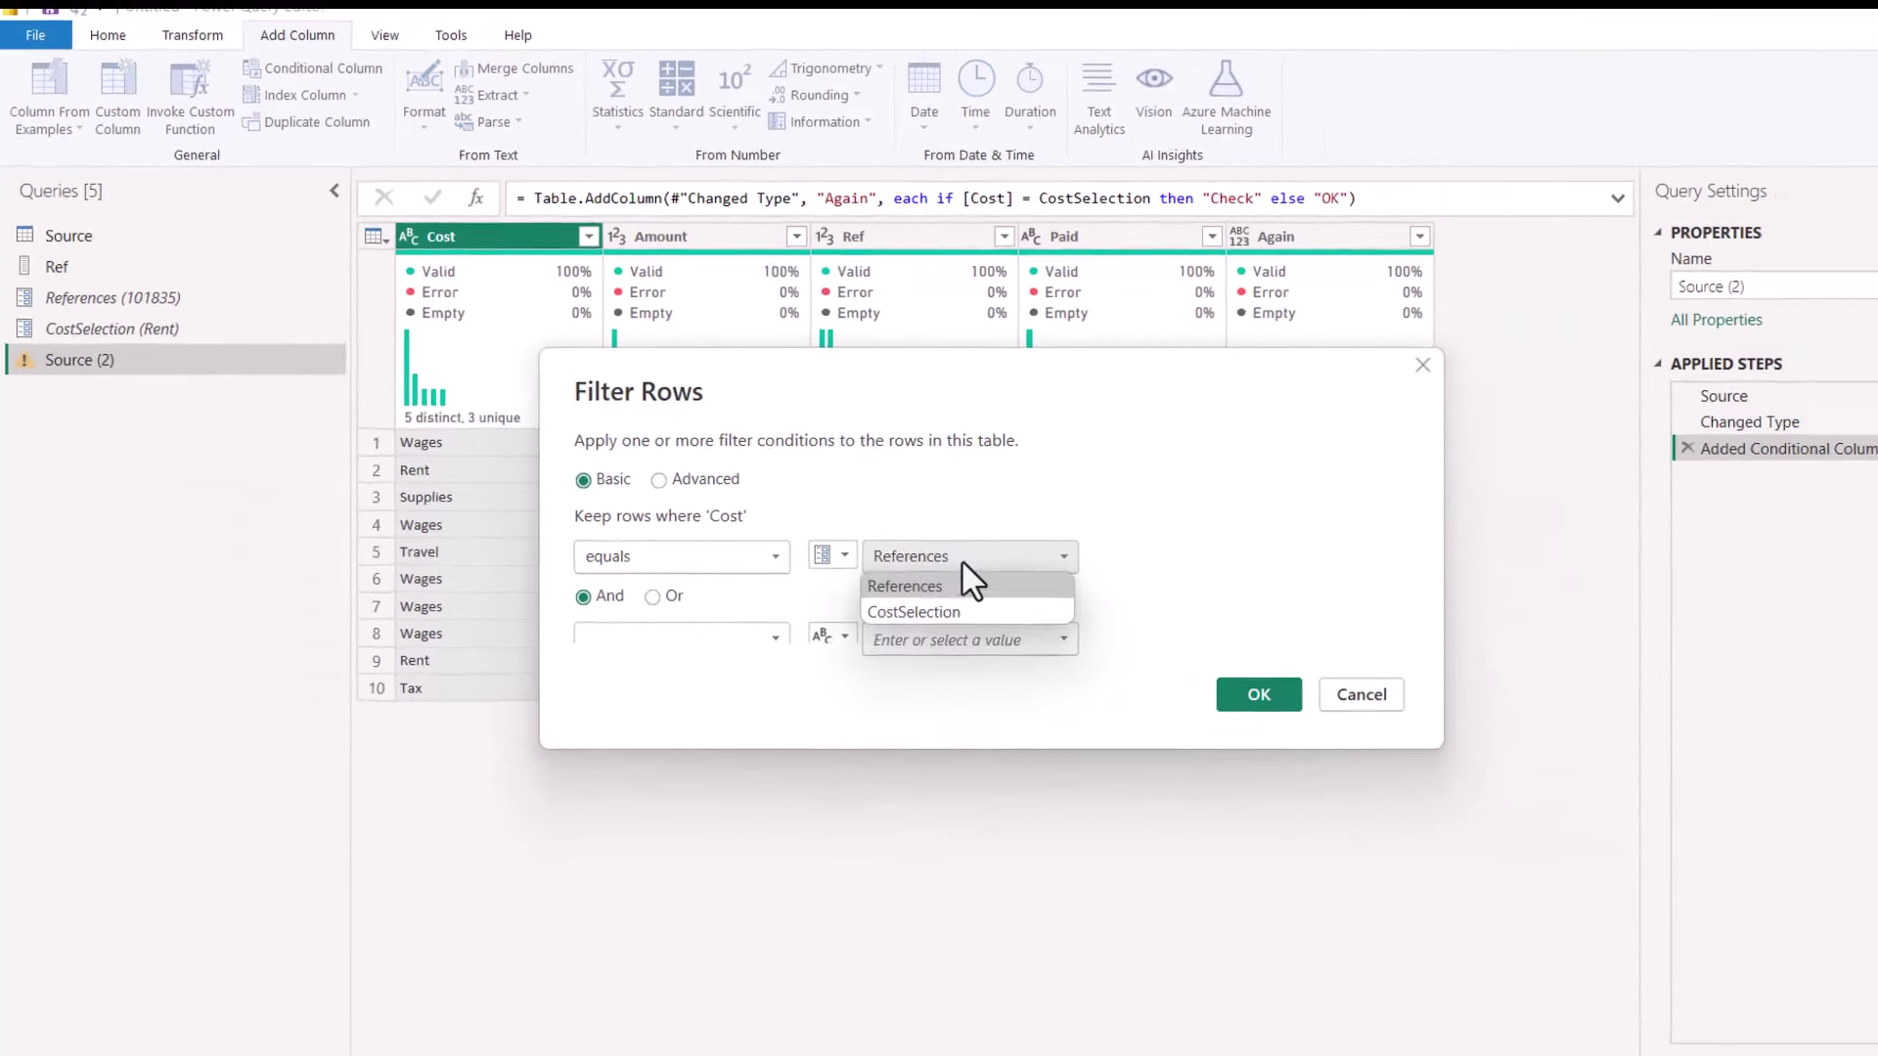
left_click(1104, 641)
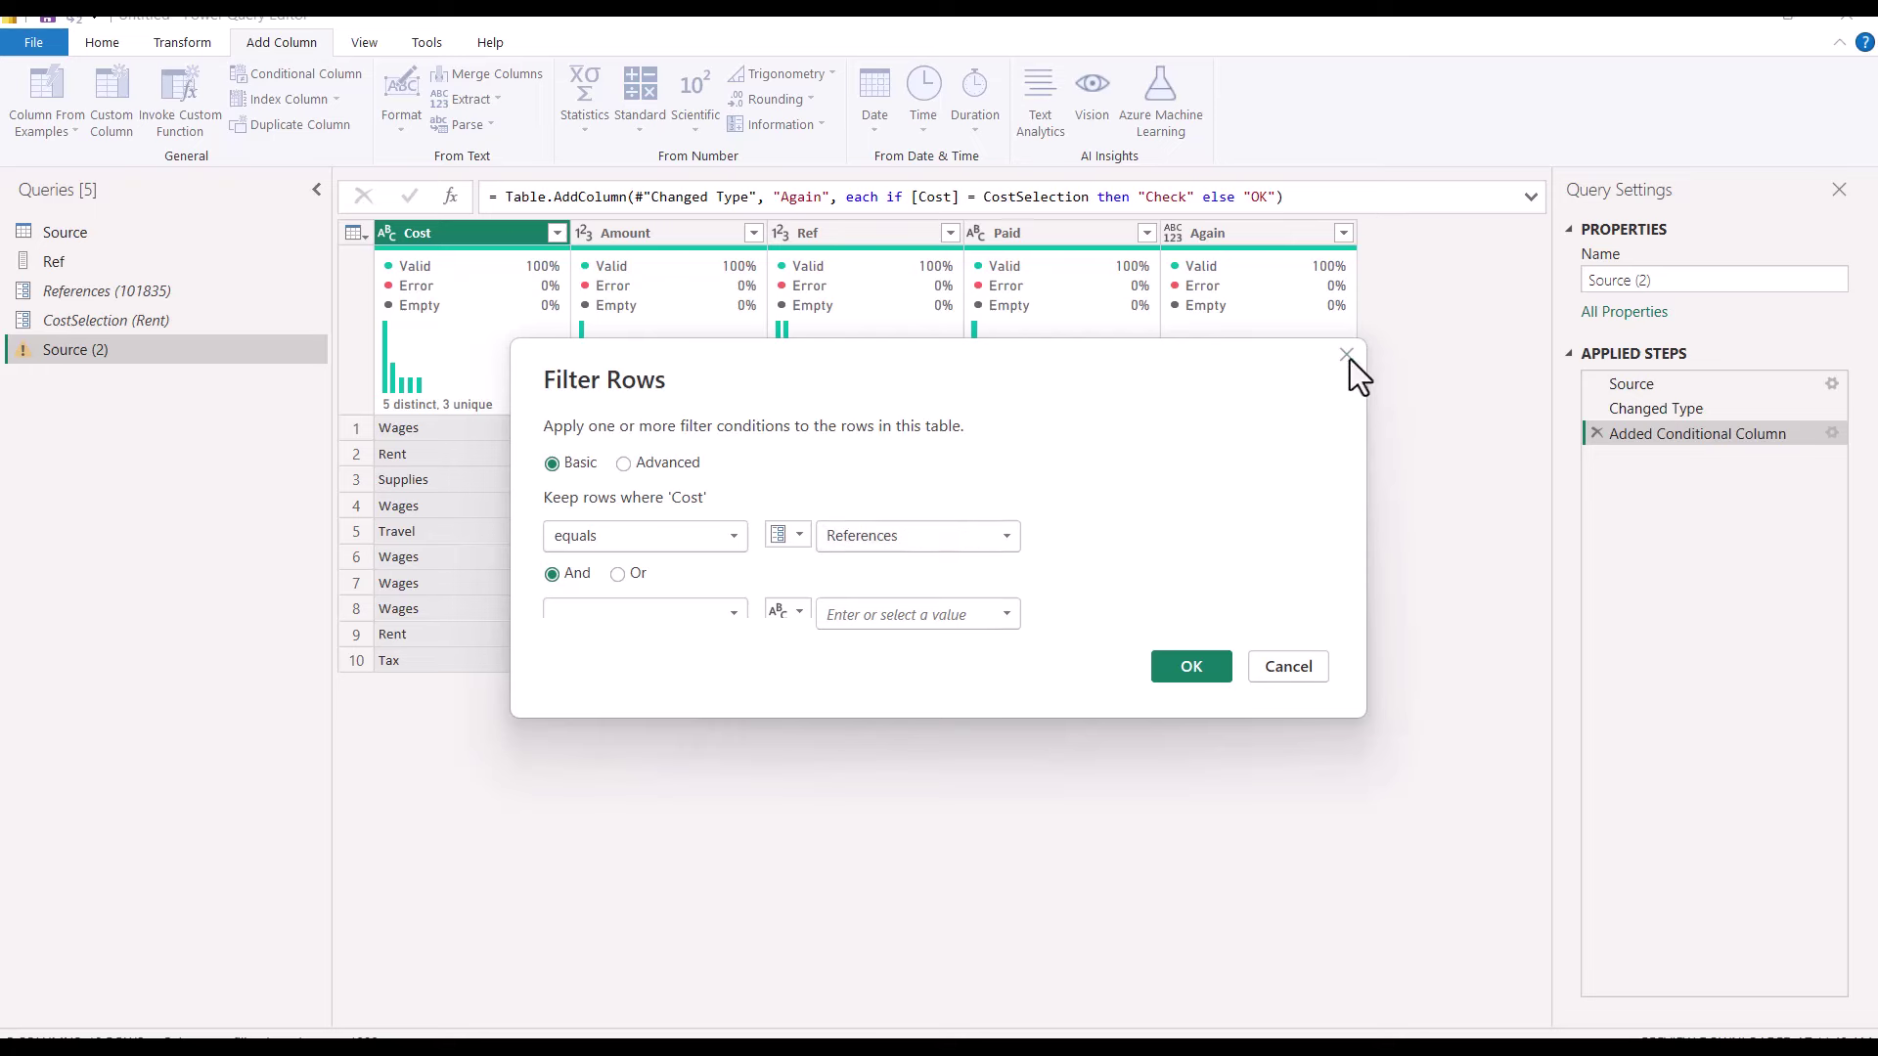
left_click(1211, 665)
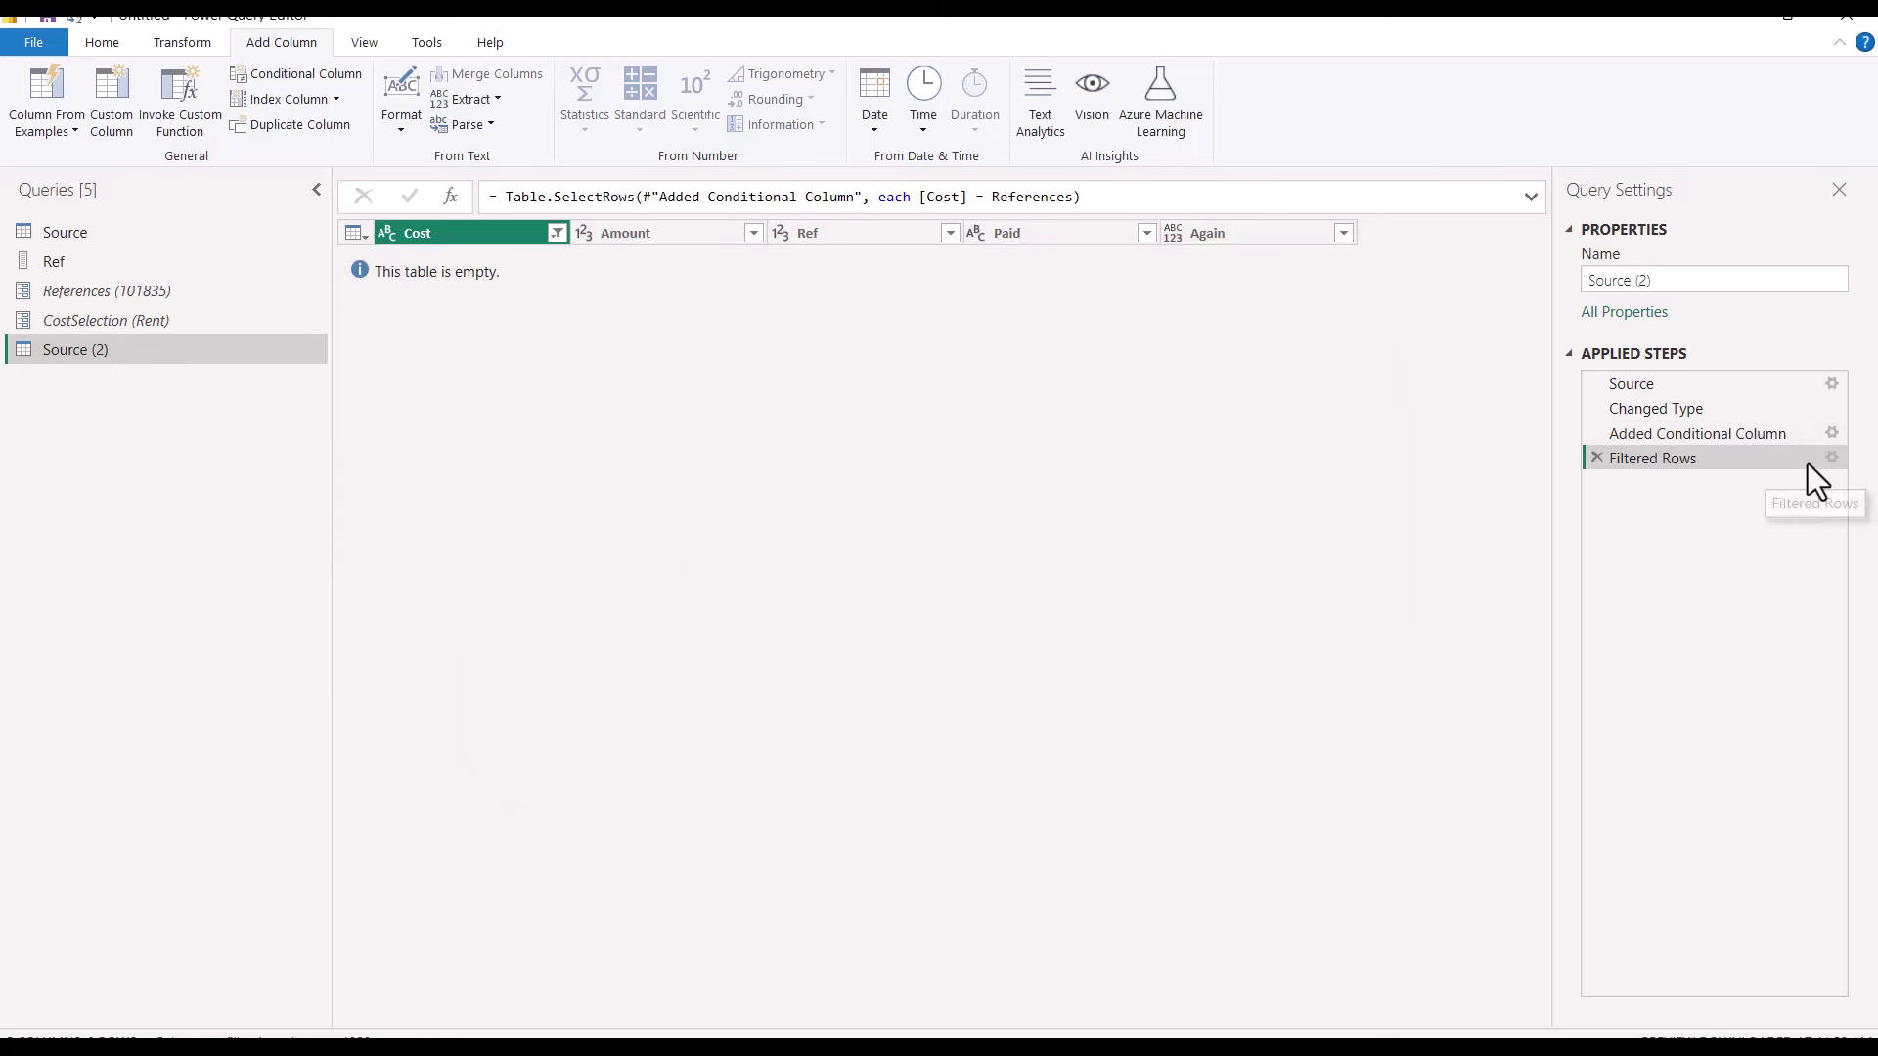
- Edit the Filtered Rows step so that Cost is compared with the CostSelection parameter
left_click(1832, 456)
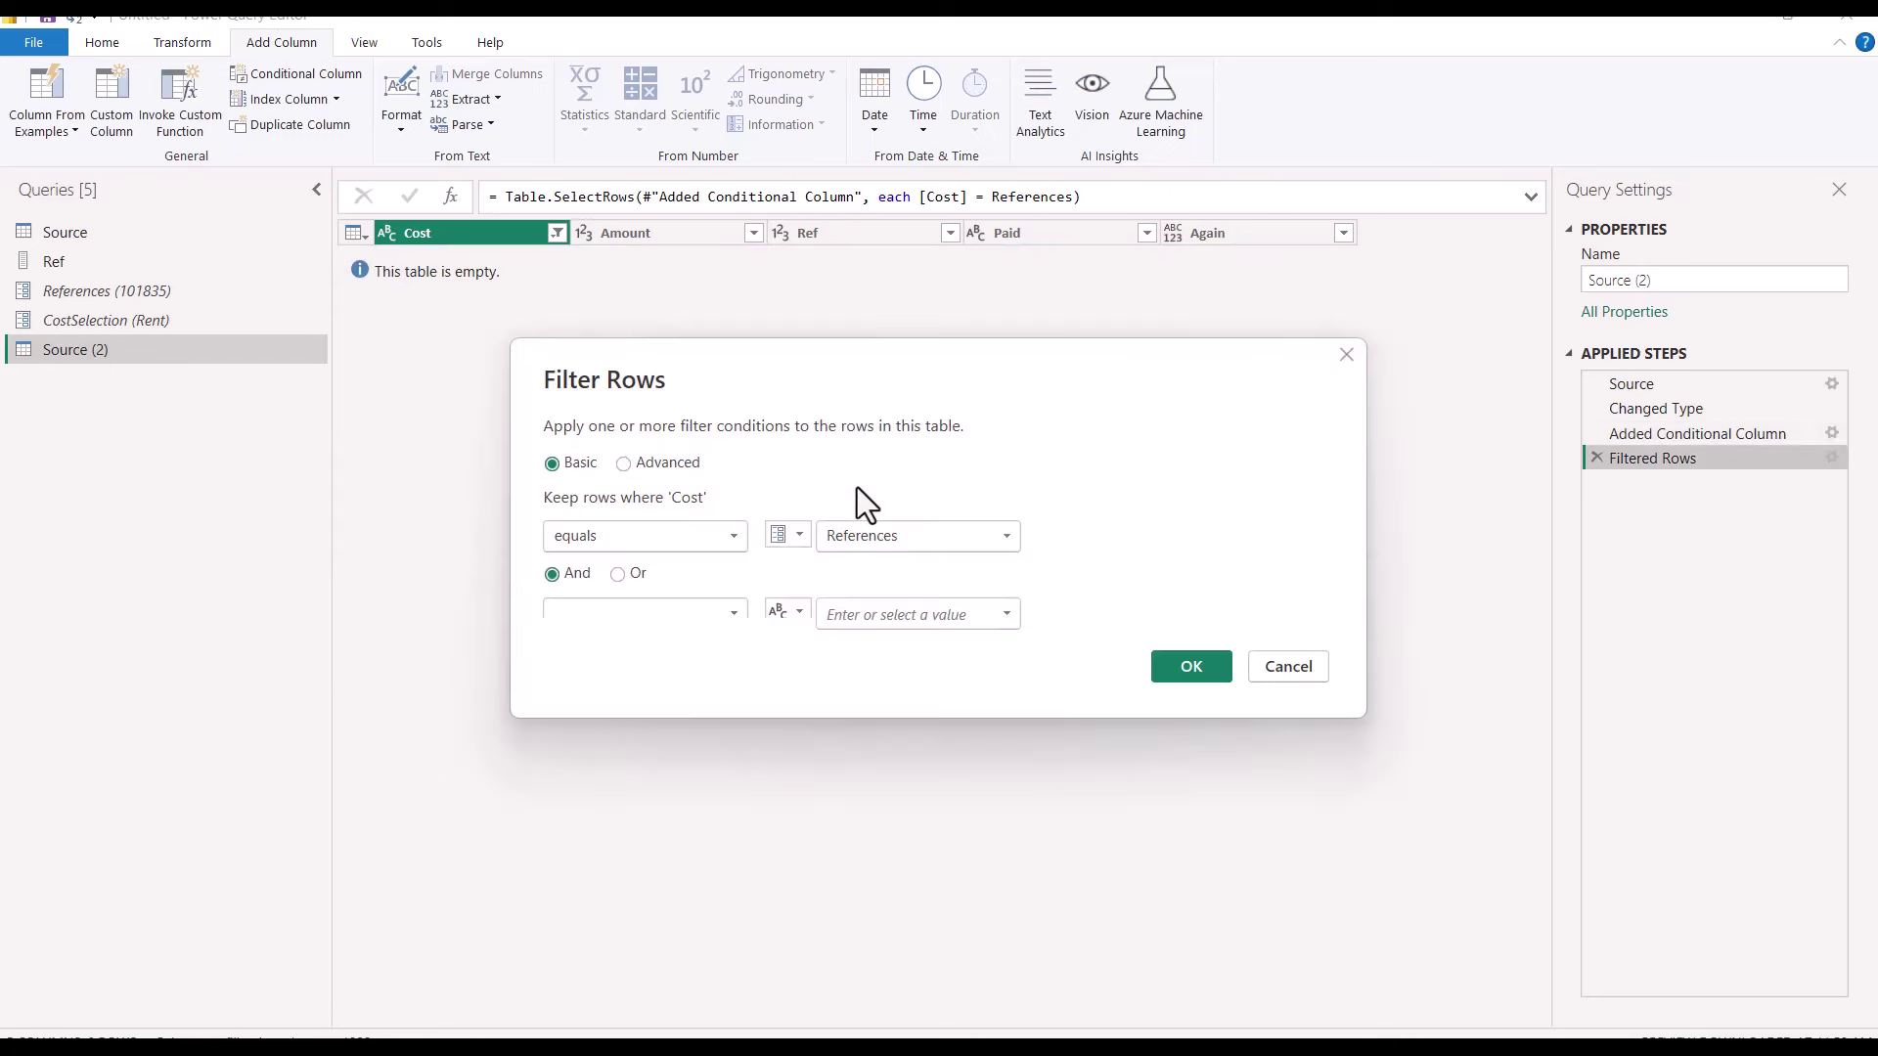
left_click(894, 544)
left_click(928, 589)
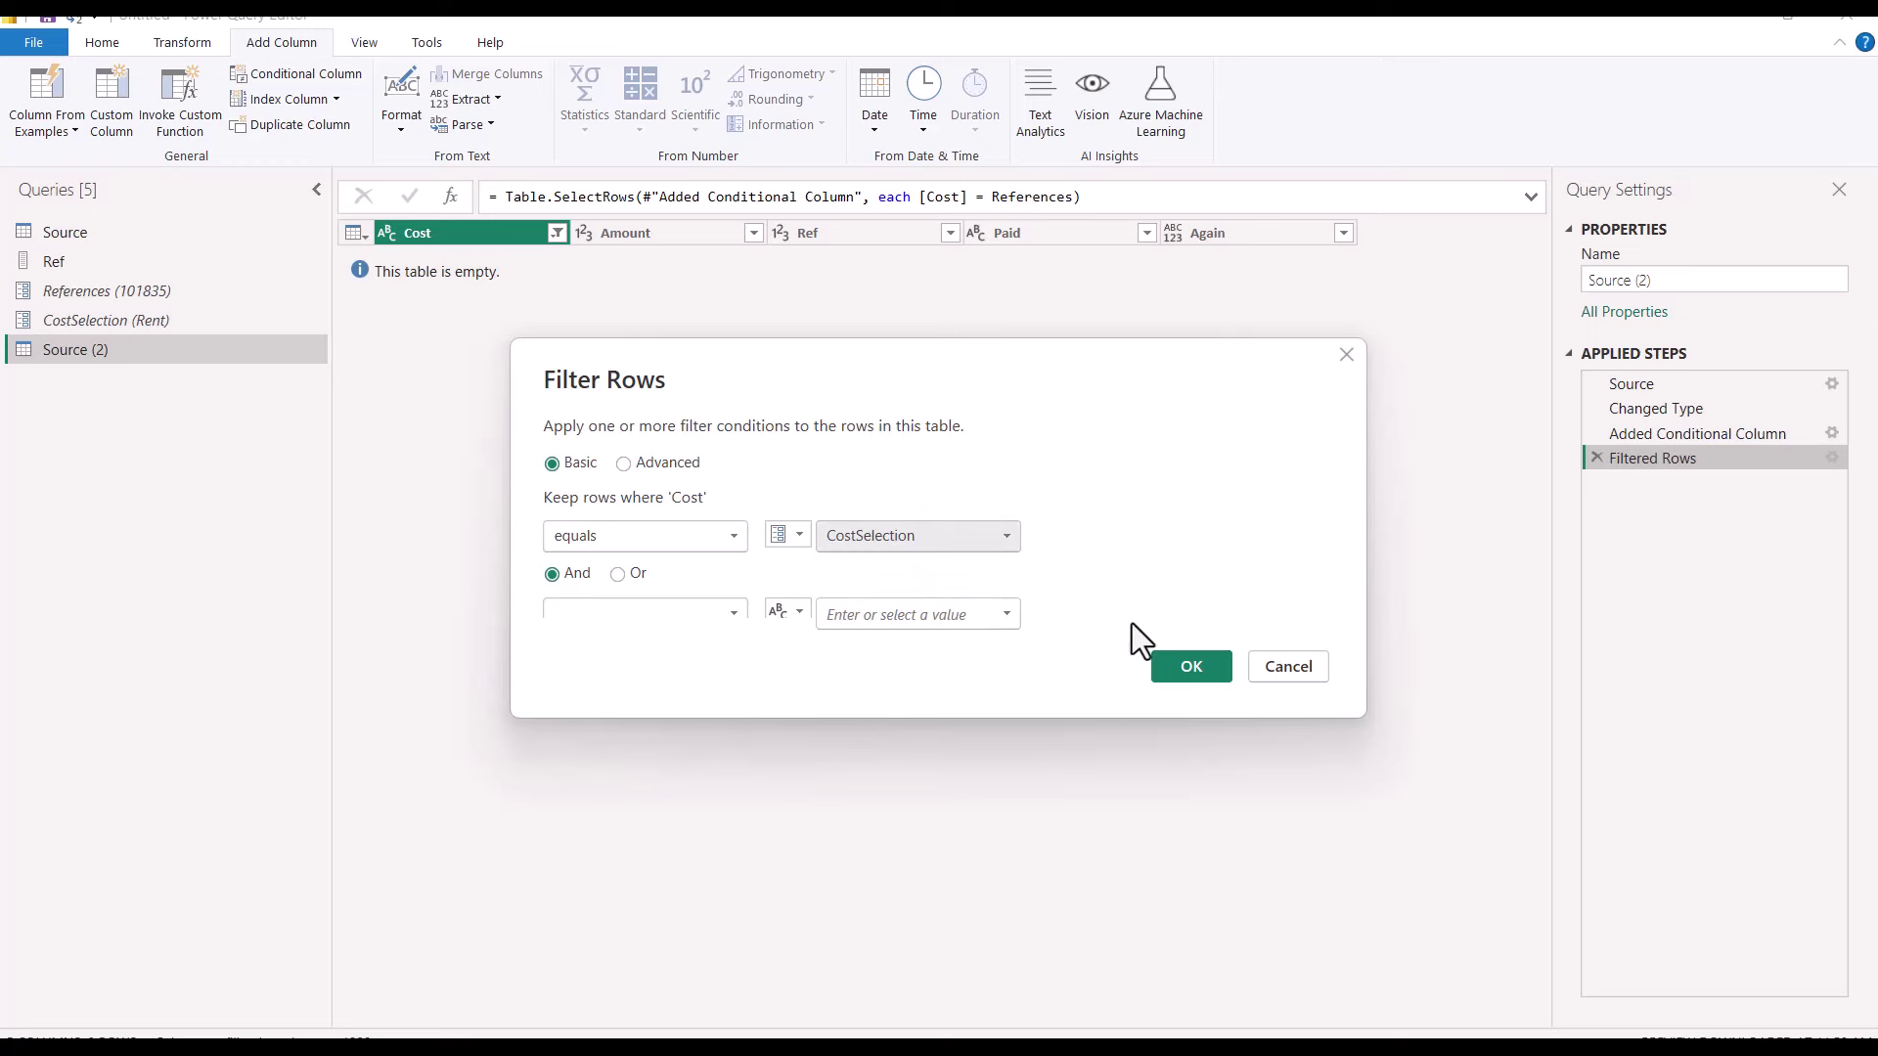
left_click(1176, 661)
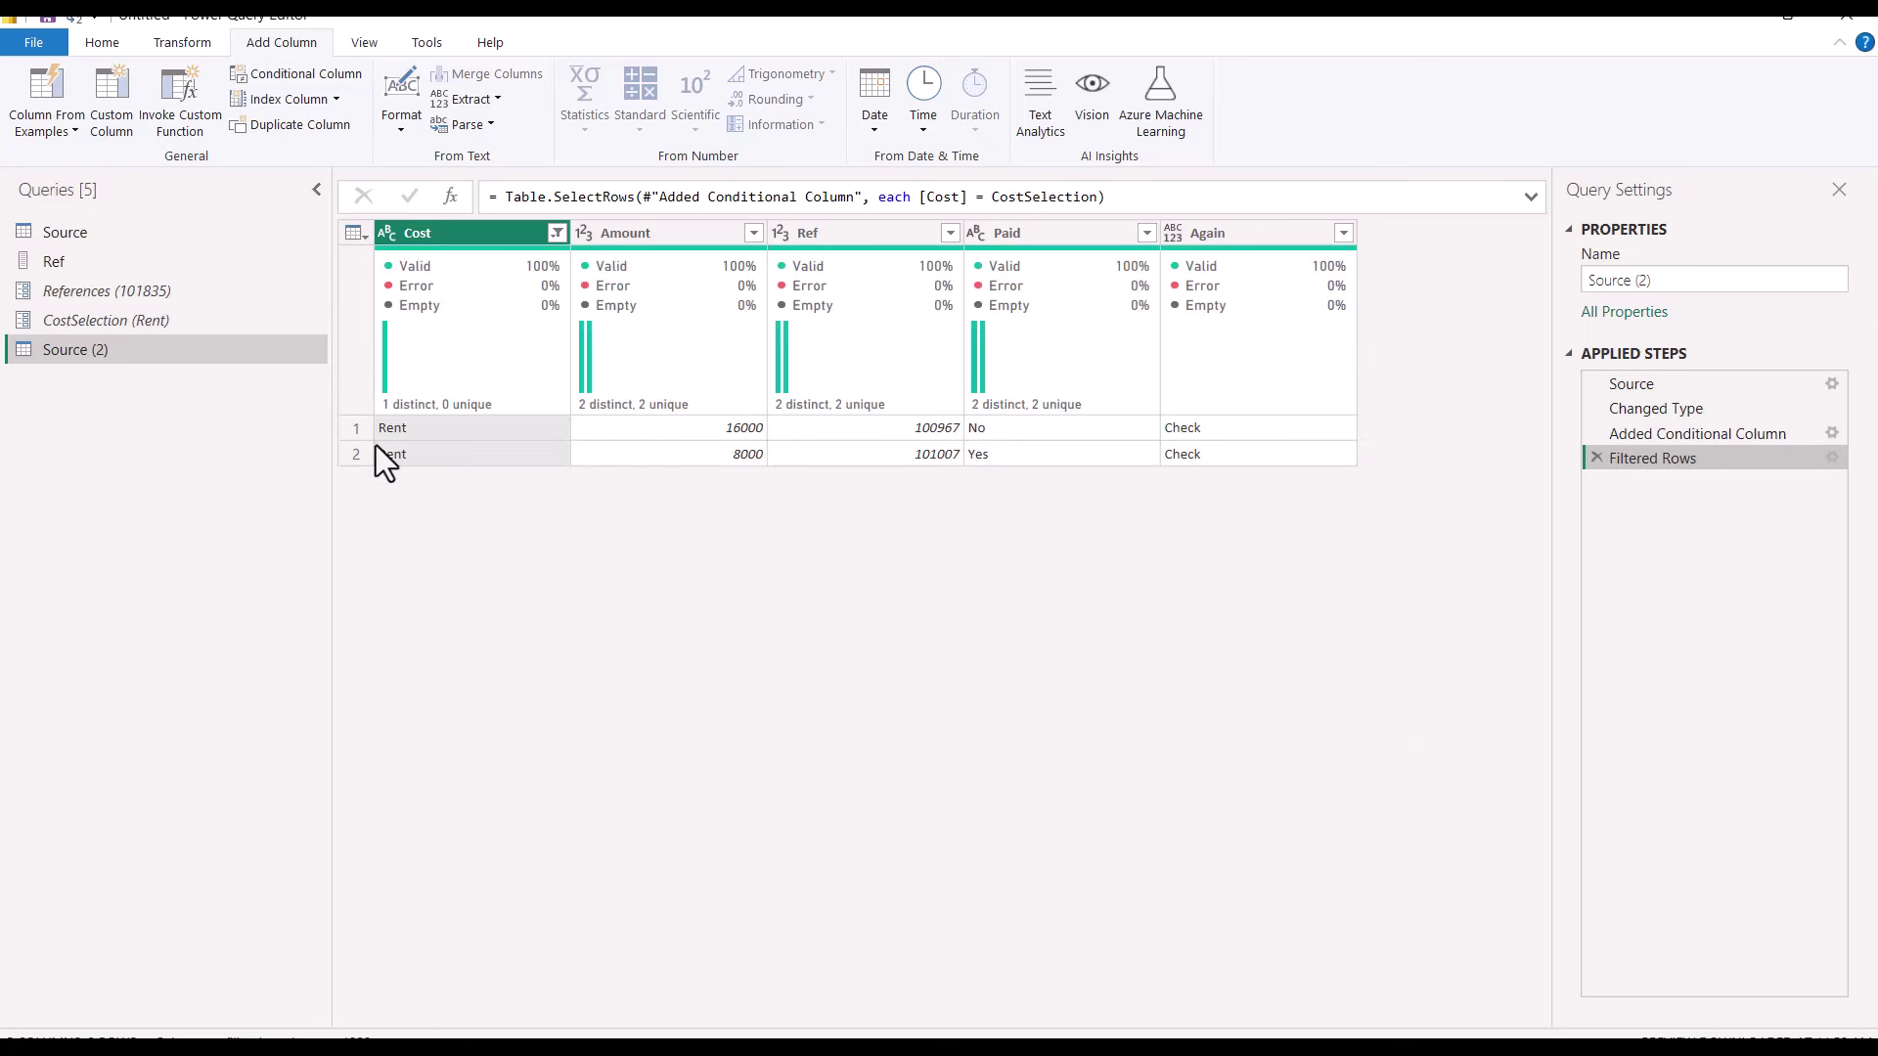
- Look at the selectable current values of the CostSelection parameter in the query editor
left_click(172, 320)
left_click(747, 235)
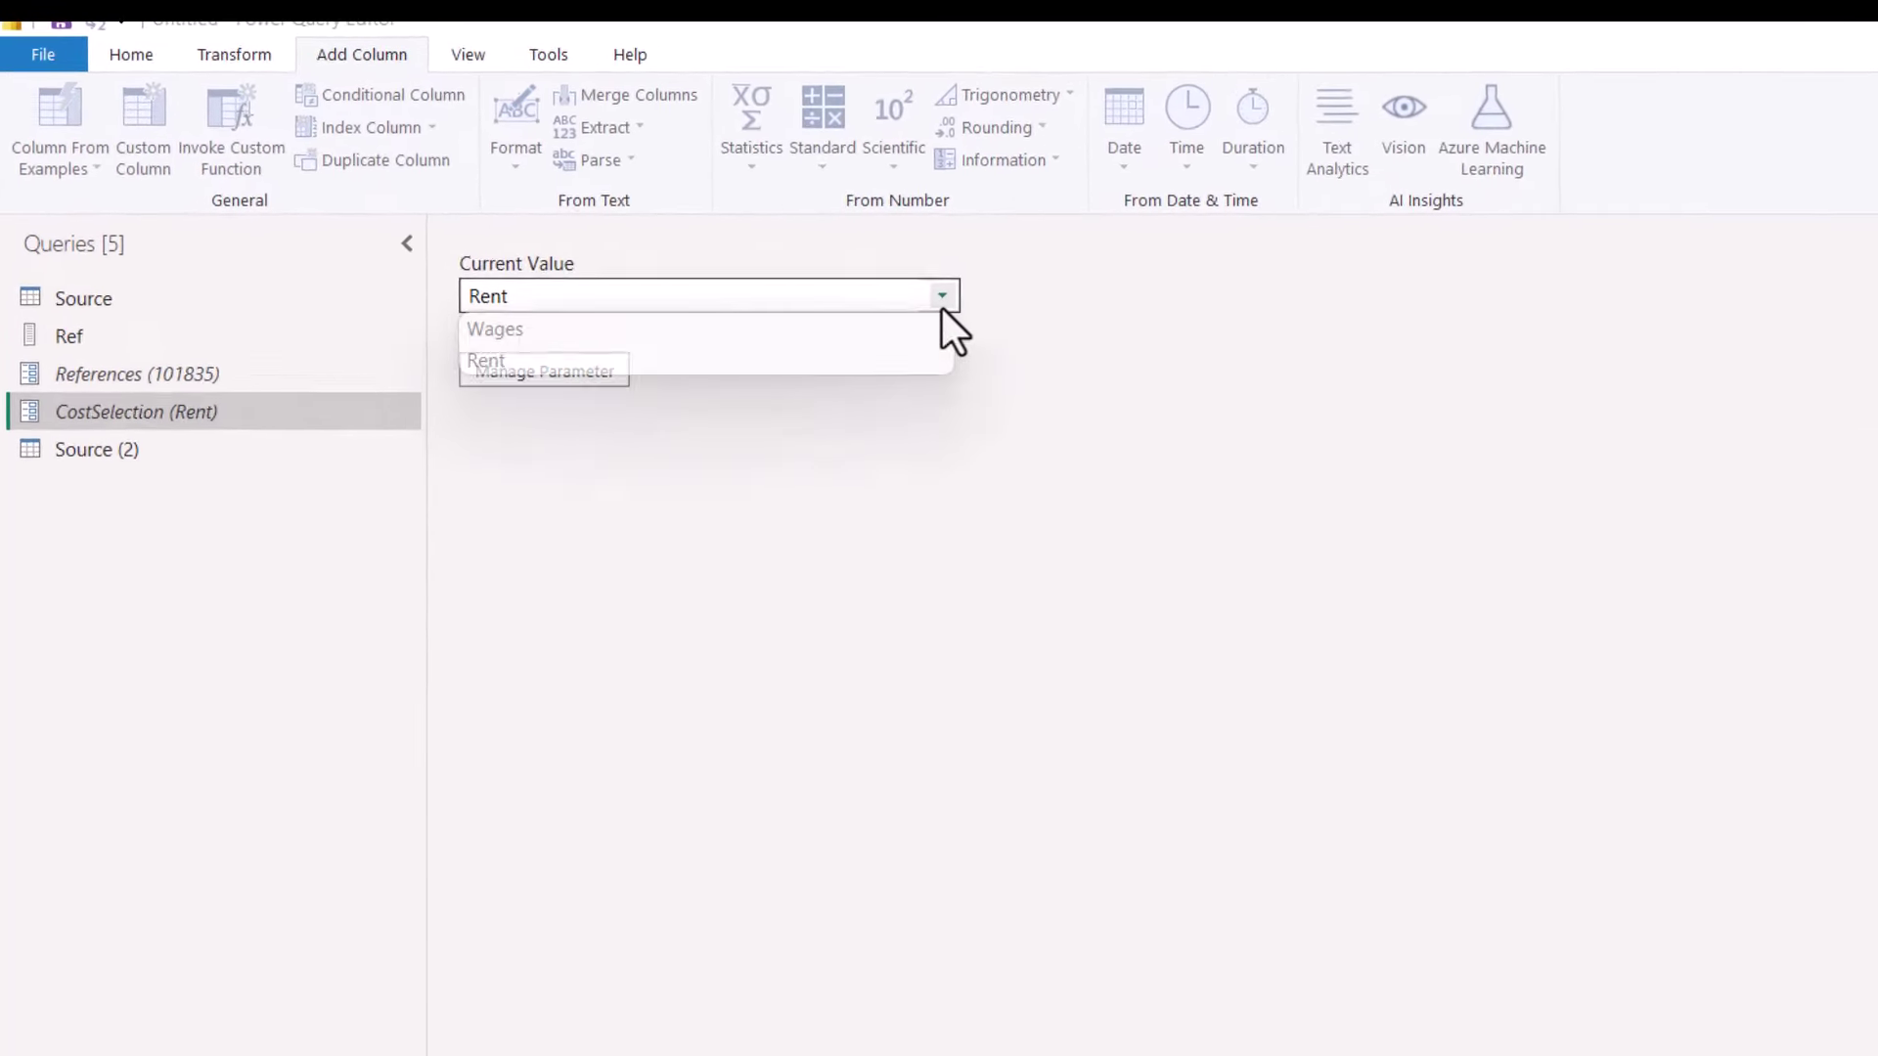
left_click(747, 234)
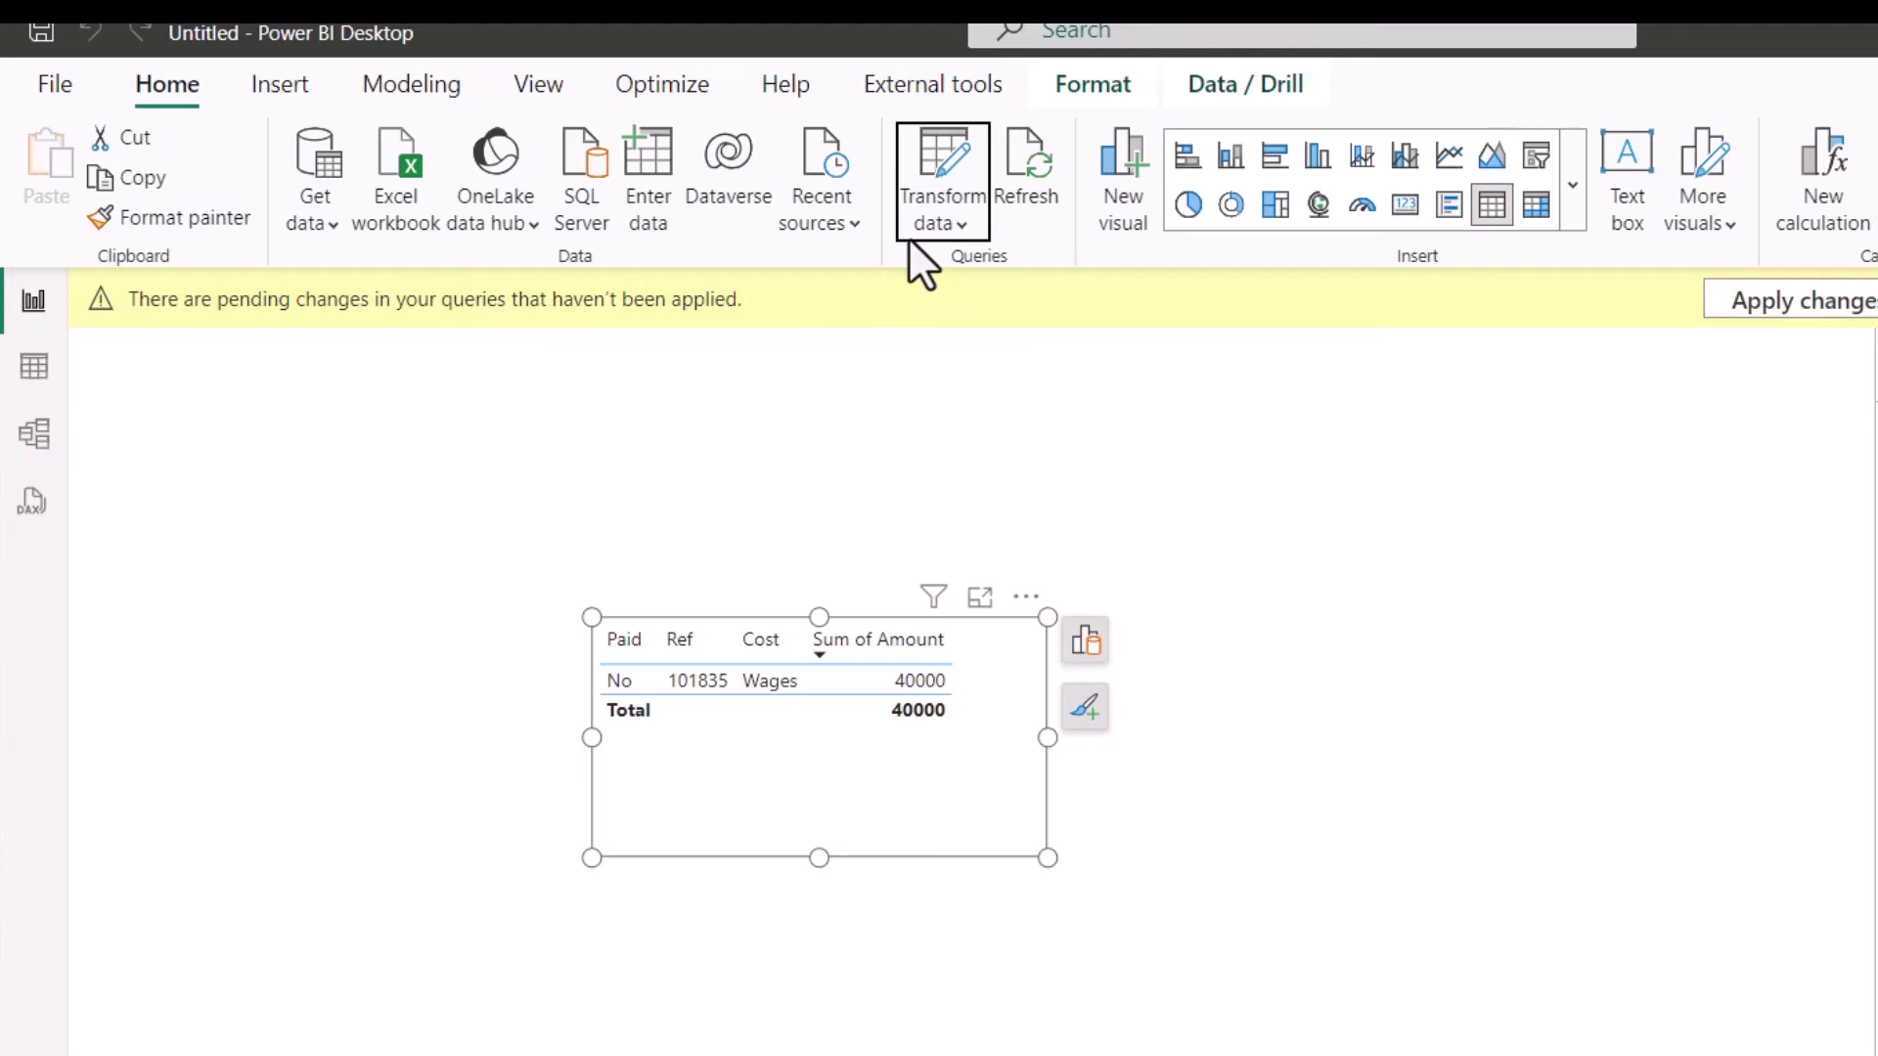
- From the report view, open the parameter editing dialog, look at the selectable CostSelection values and cancel without changes
left_click(924, 207)
left_click(1023, 383)
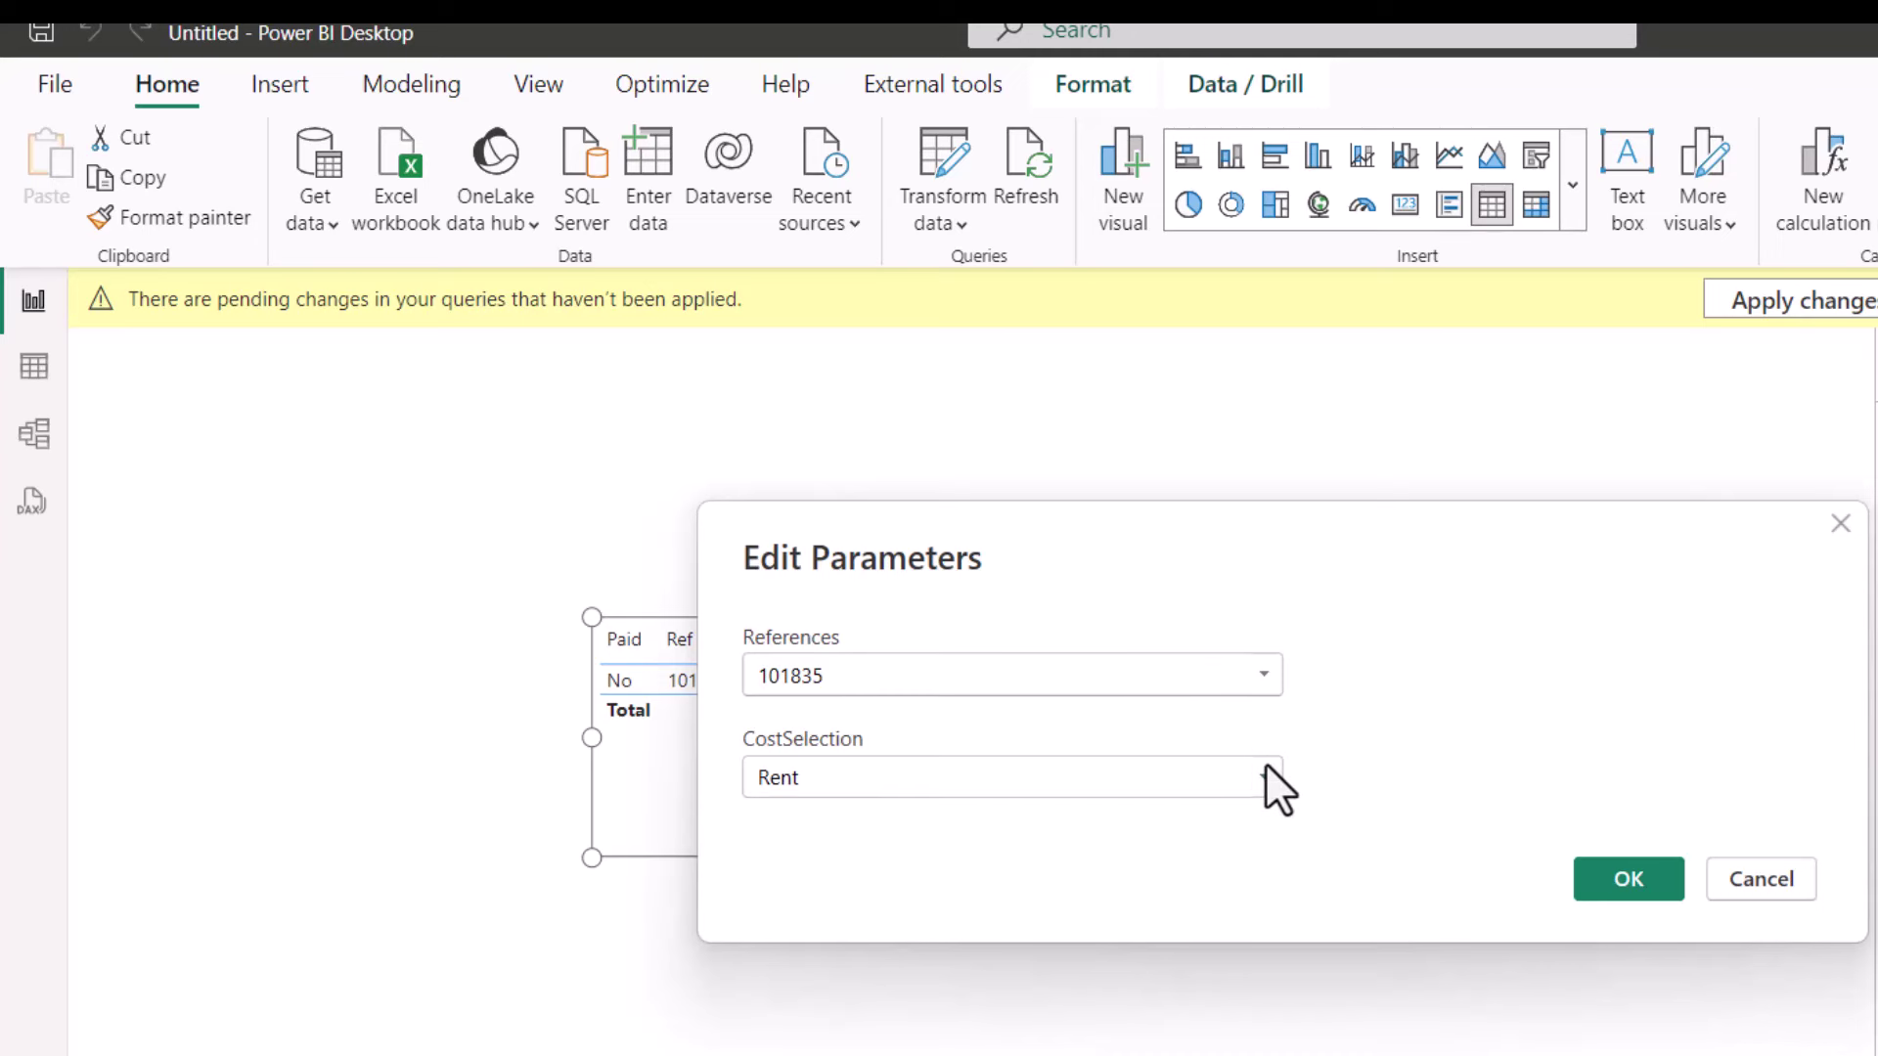
left_click(1267, 773)
left_click(1267, 777)
left_click(1718, 867)
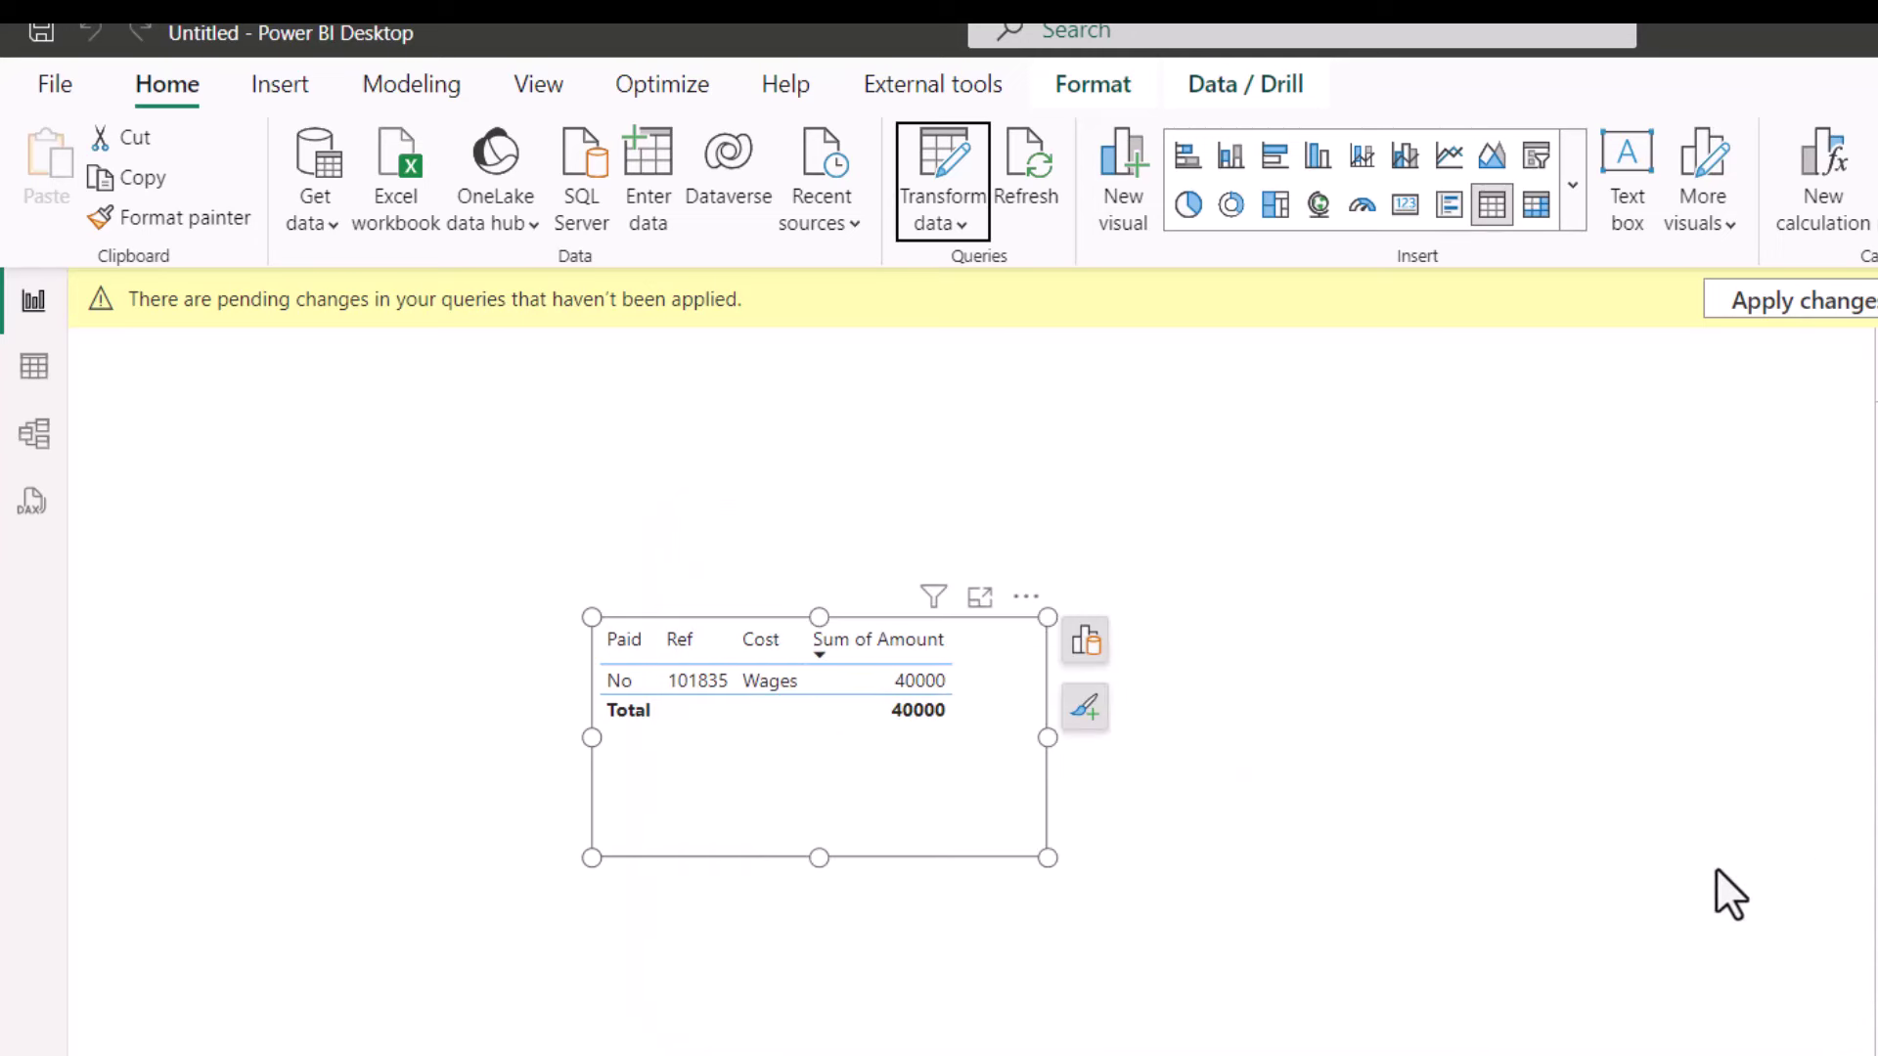
- Set the CostSelection parameter to the unlisted value Diff from the report view and reopen the query editor
left_click(948, 209)
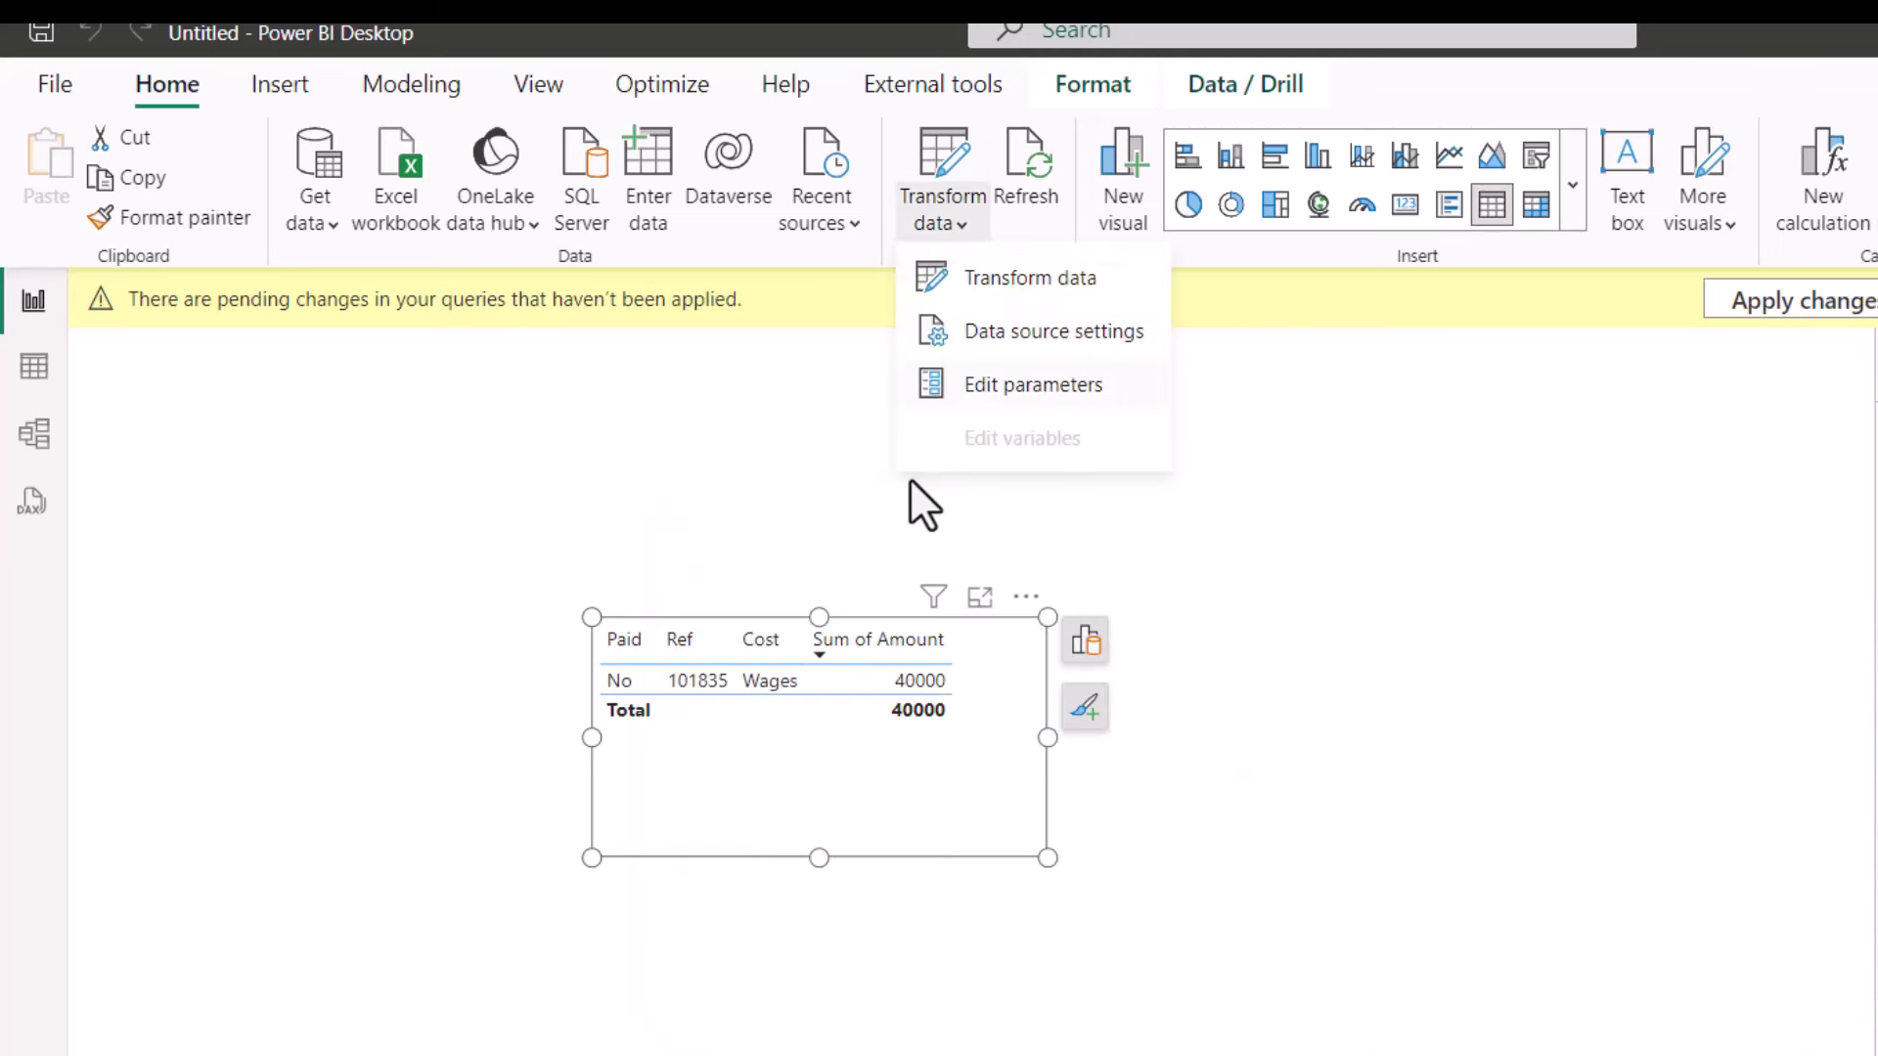
left_click(1024, 387)
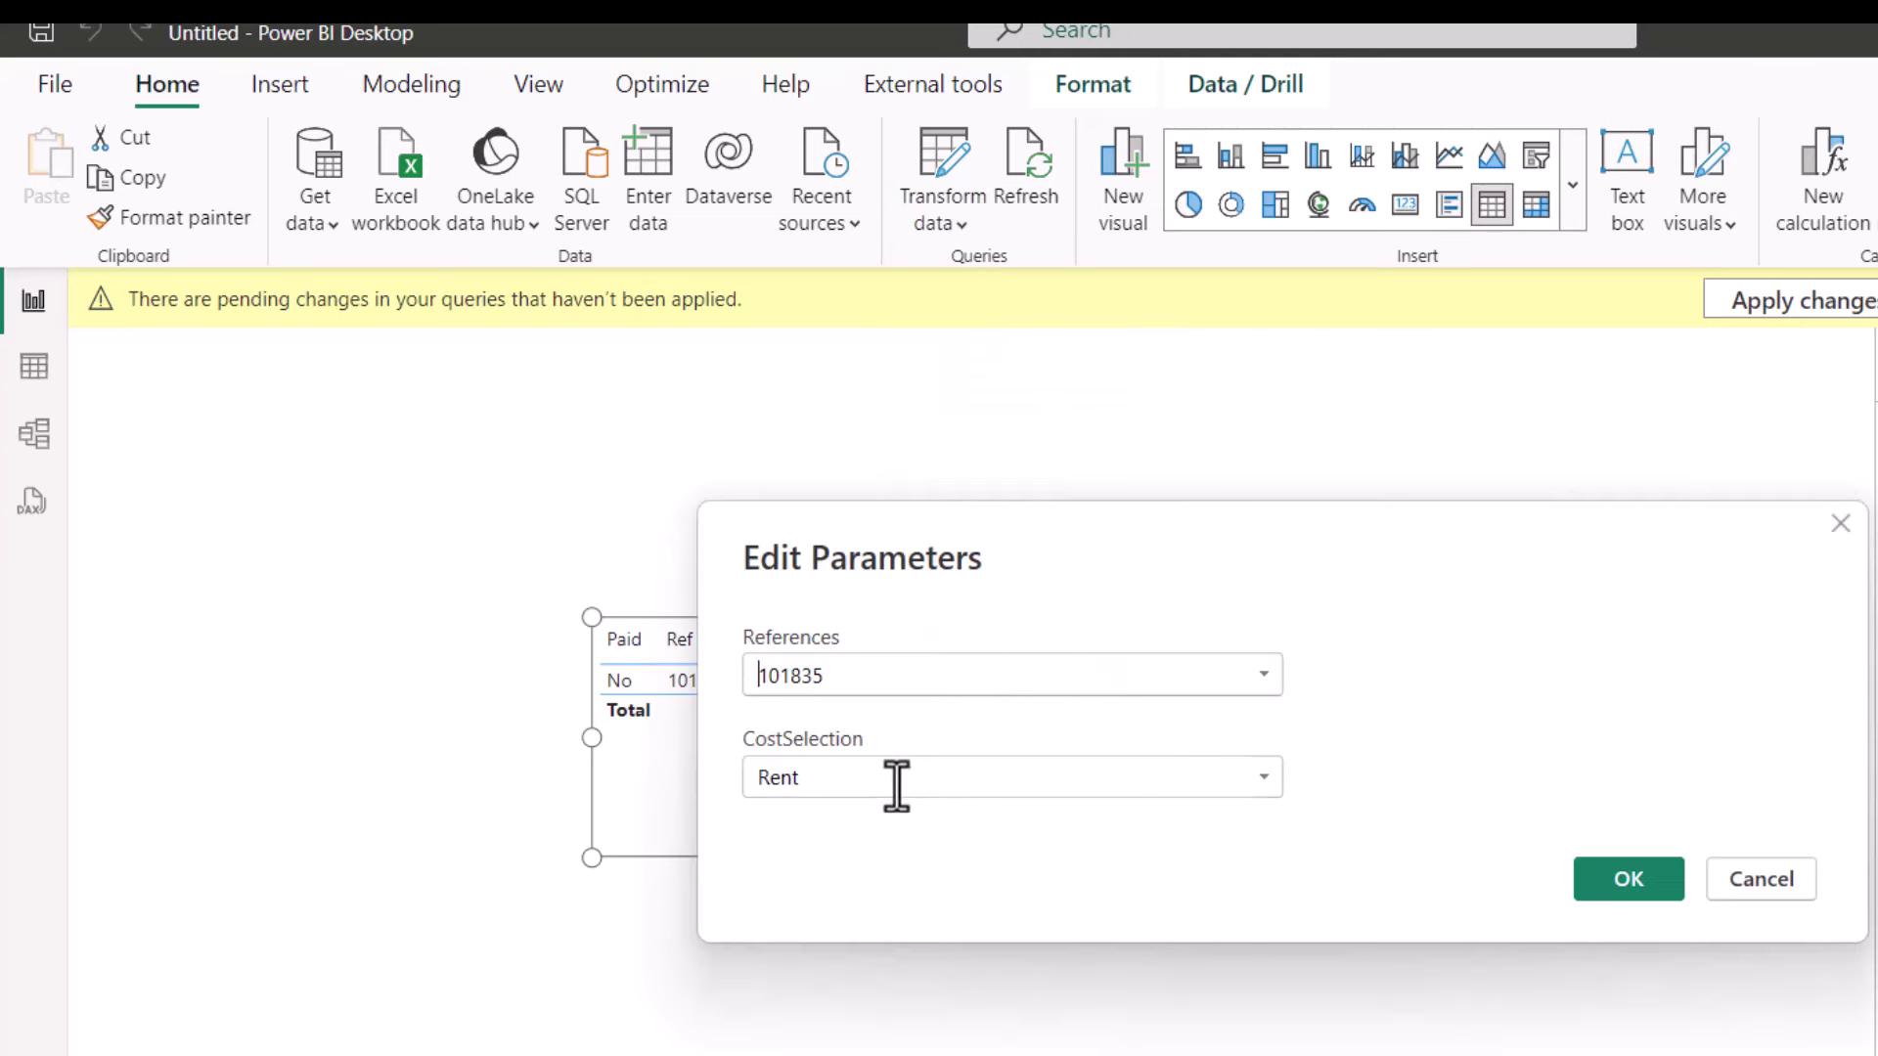
key("Tab")
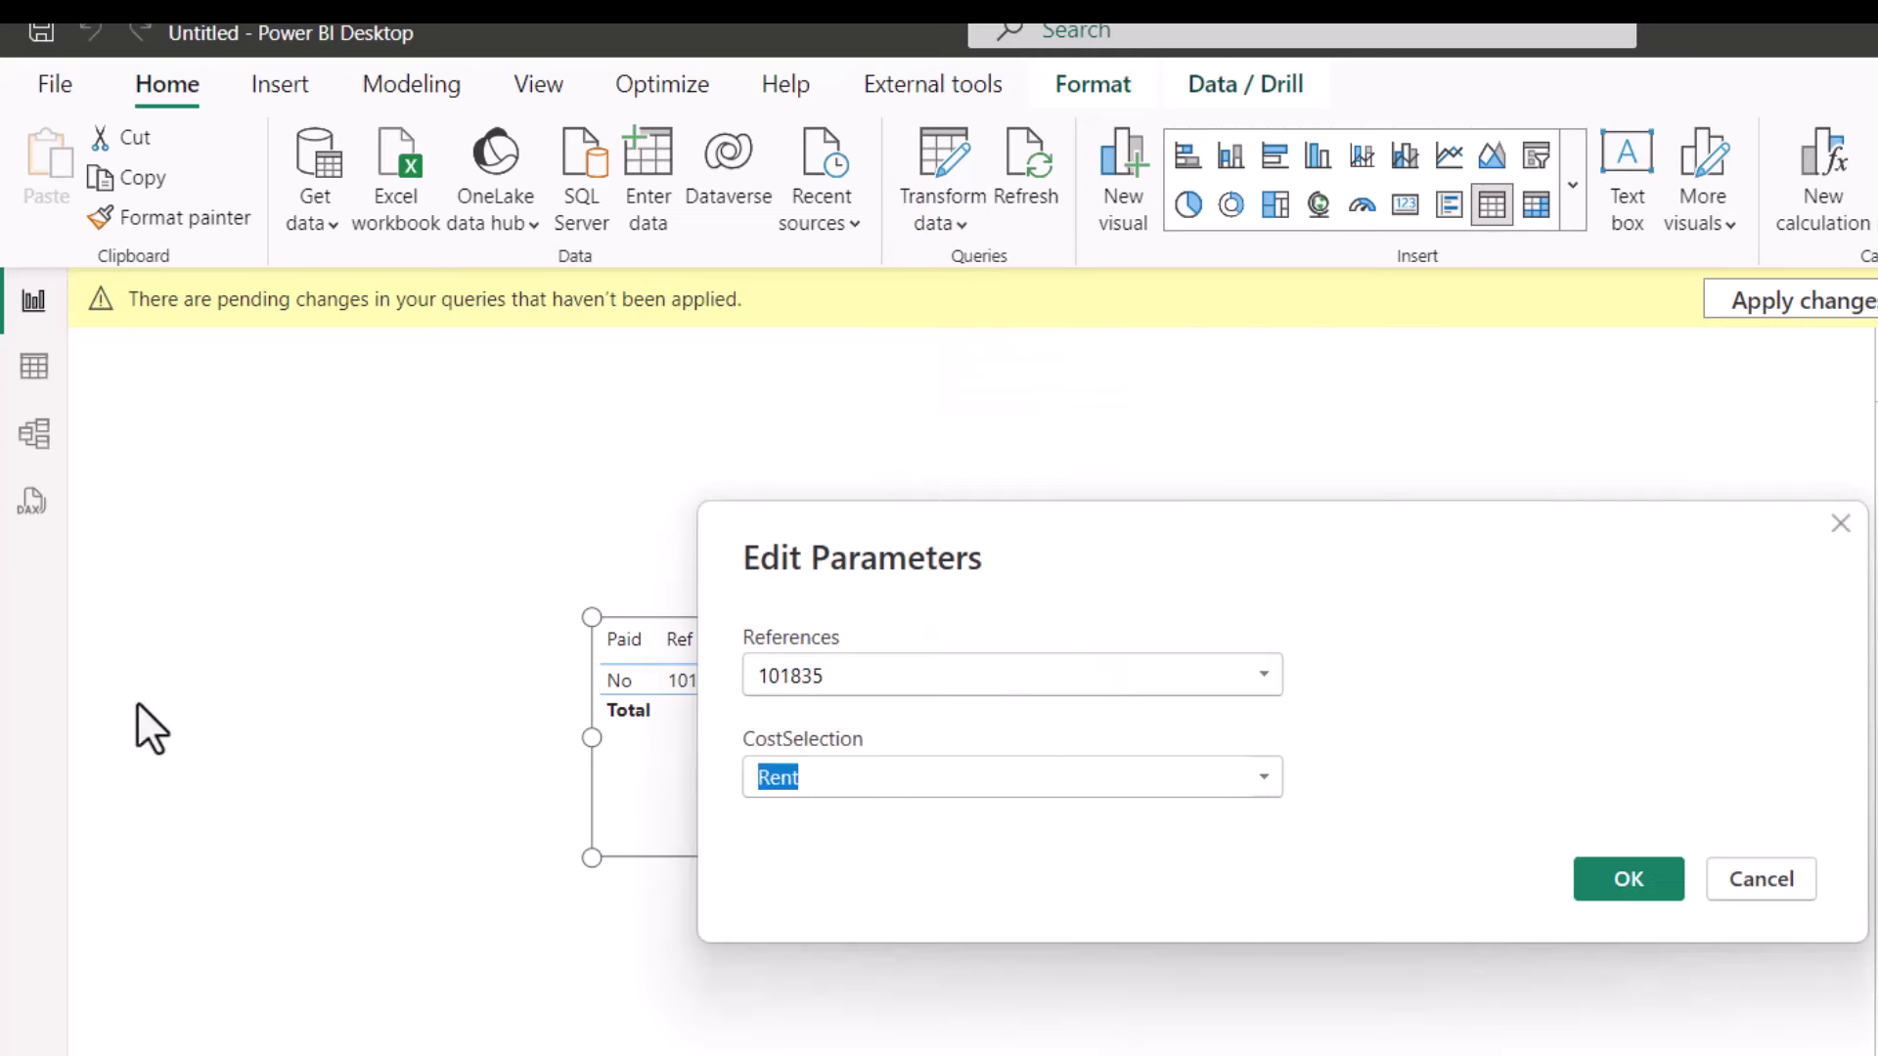
type("Diff")
left_click(1640, 858)
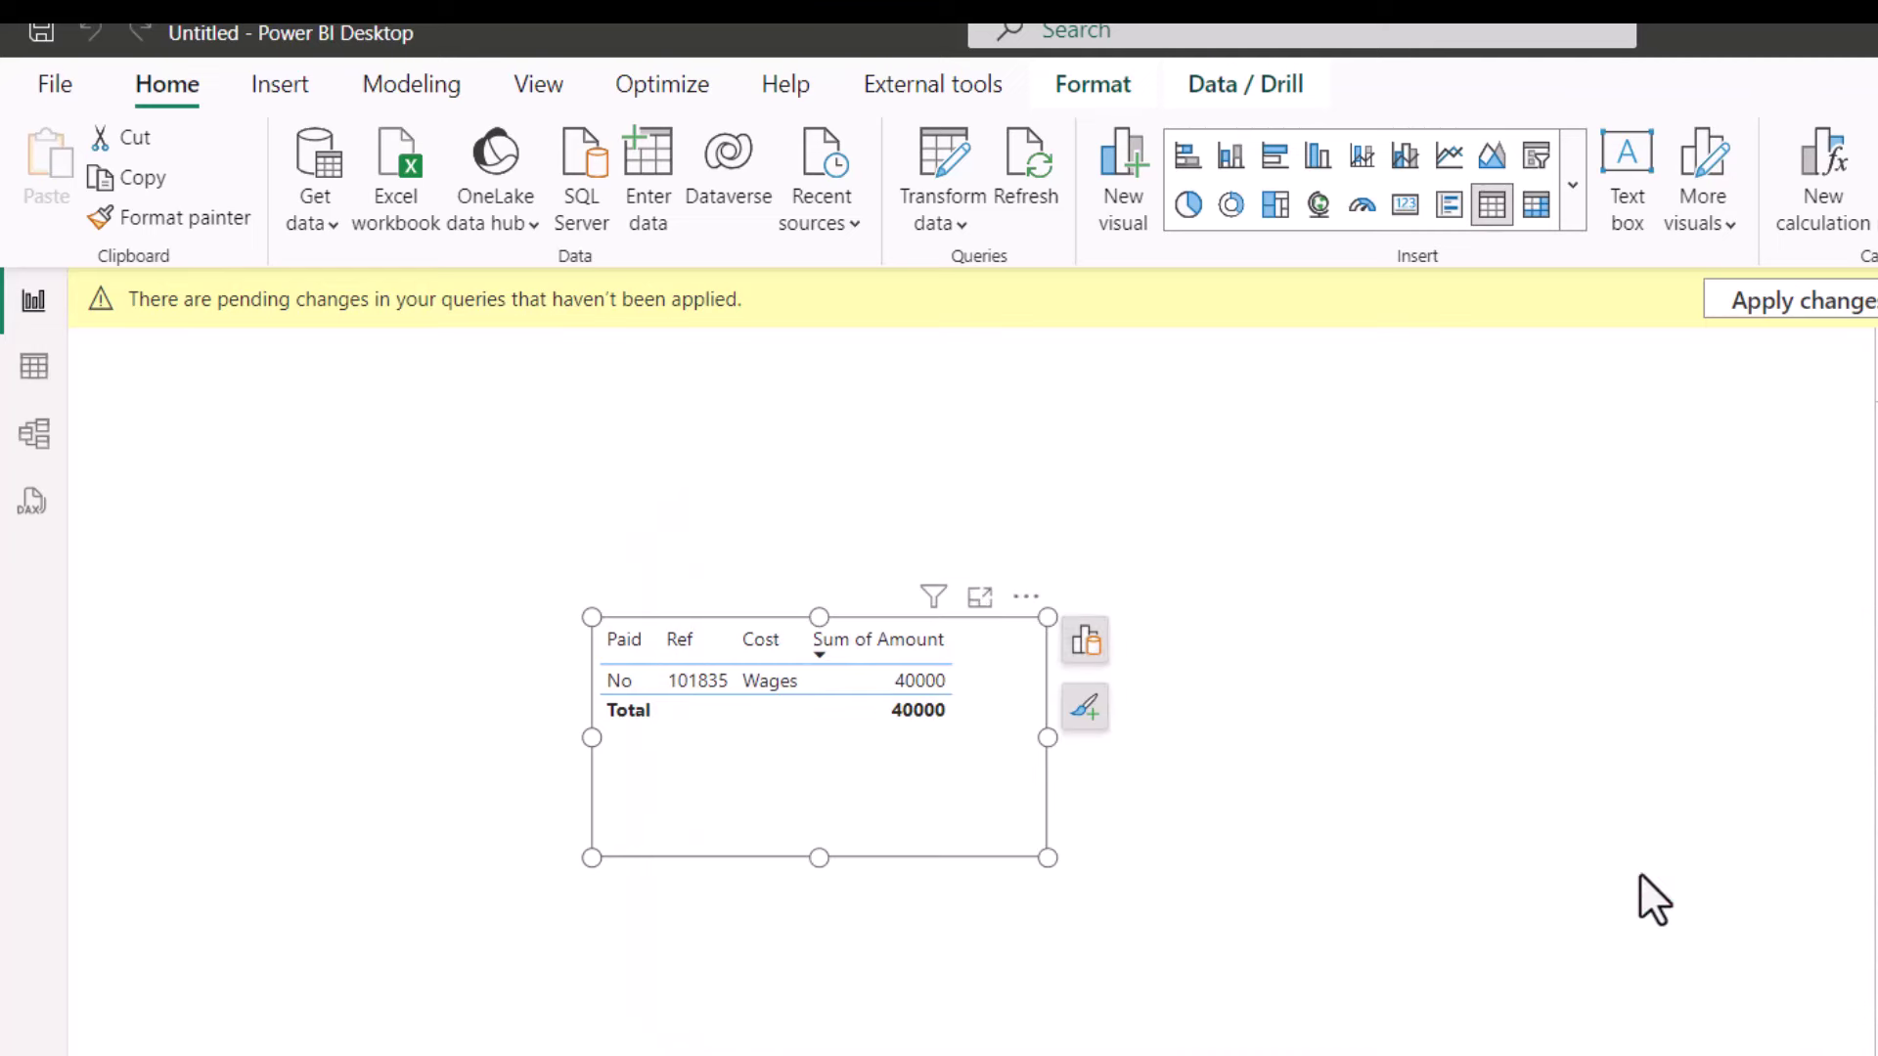
left_click(972, 204)
left_click(1007, 323)
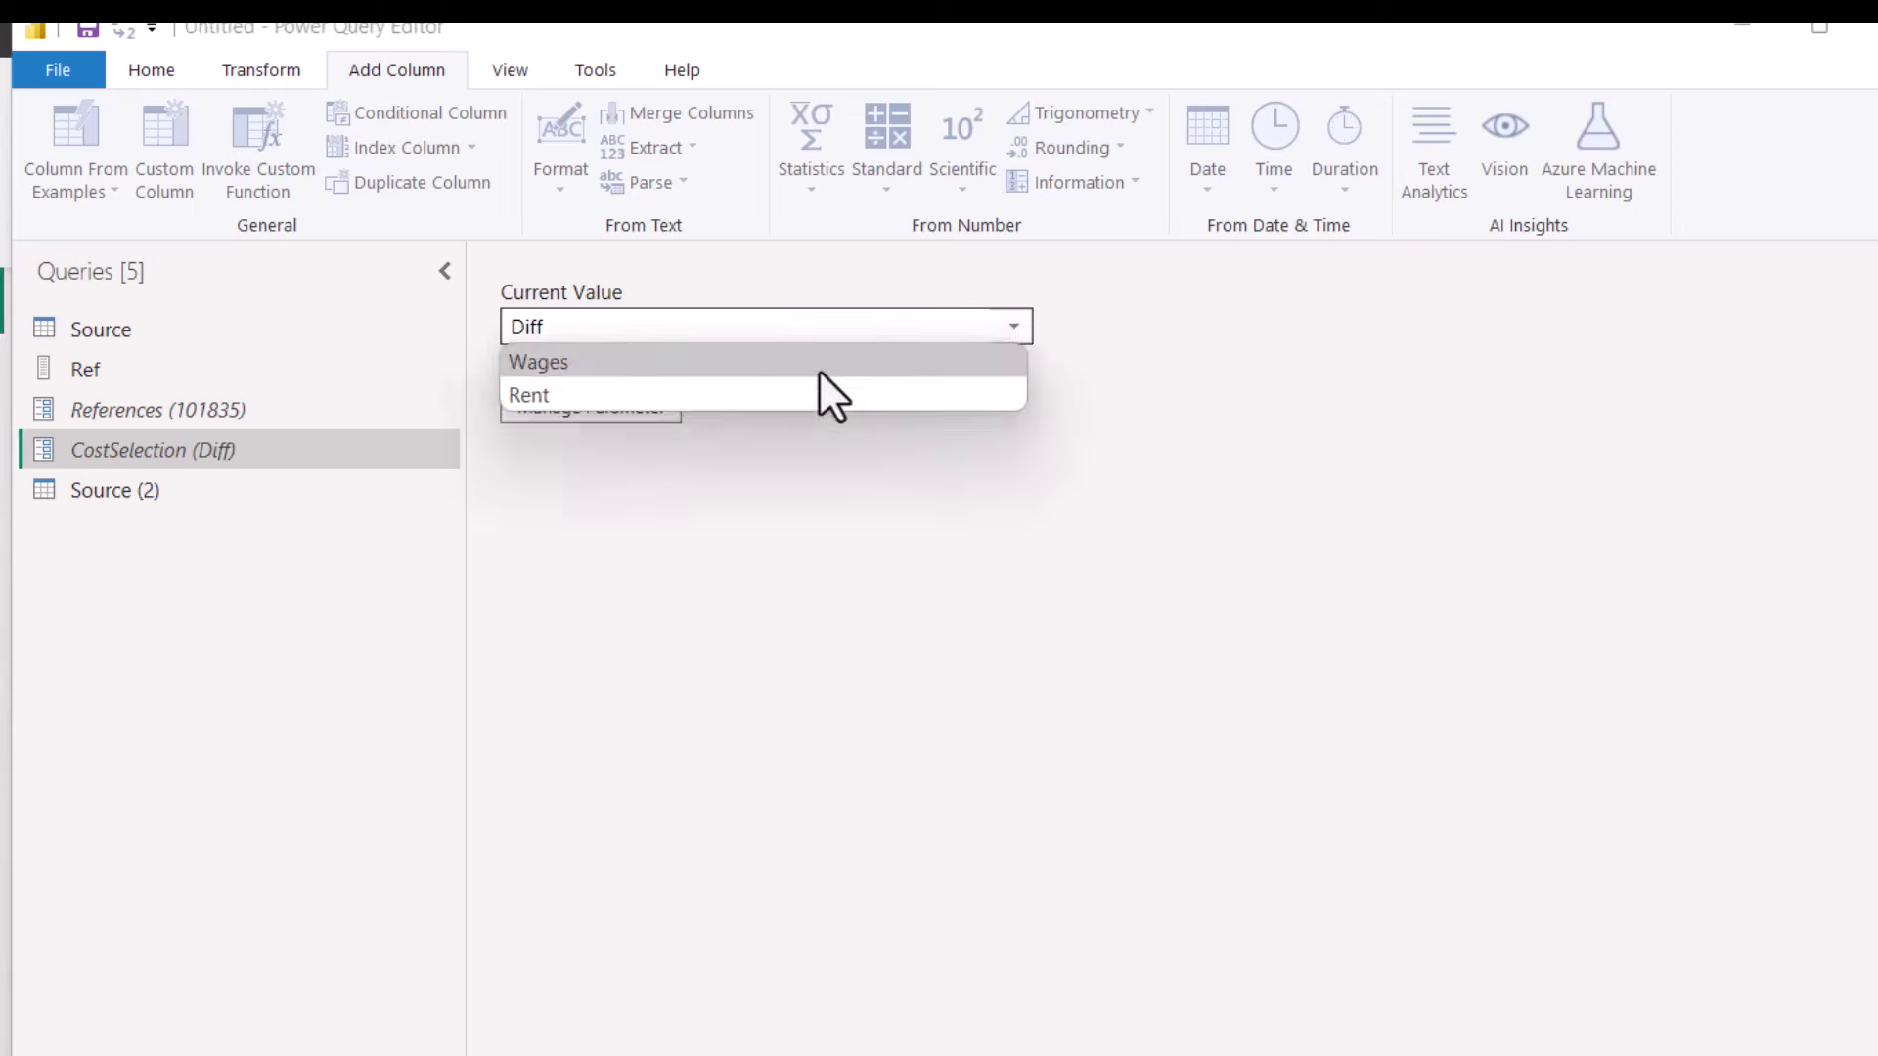
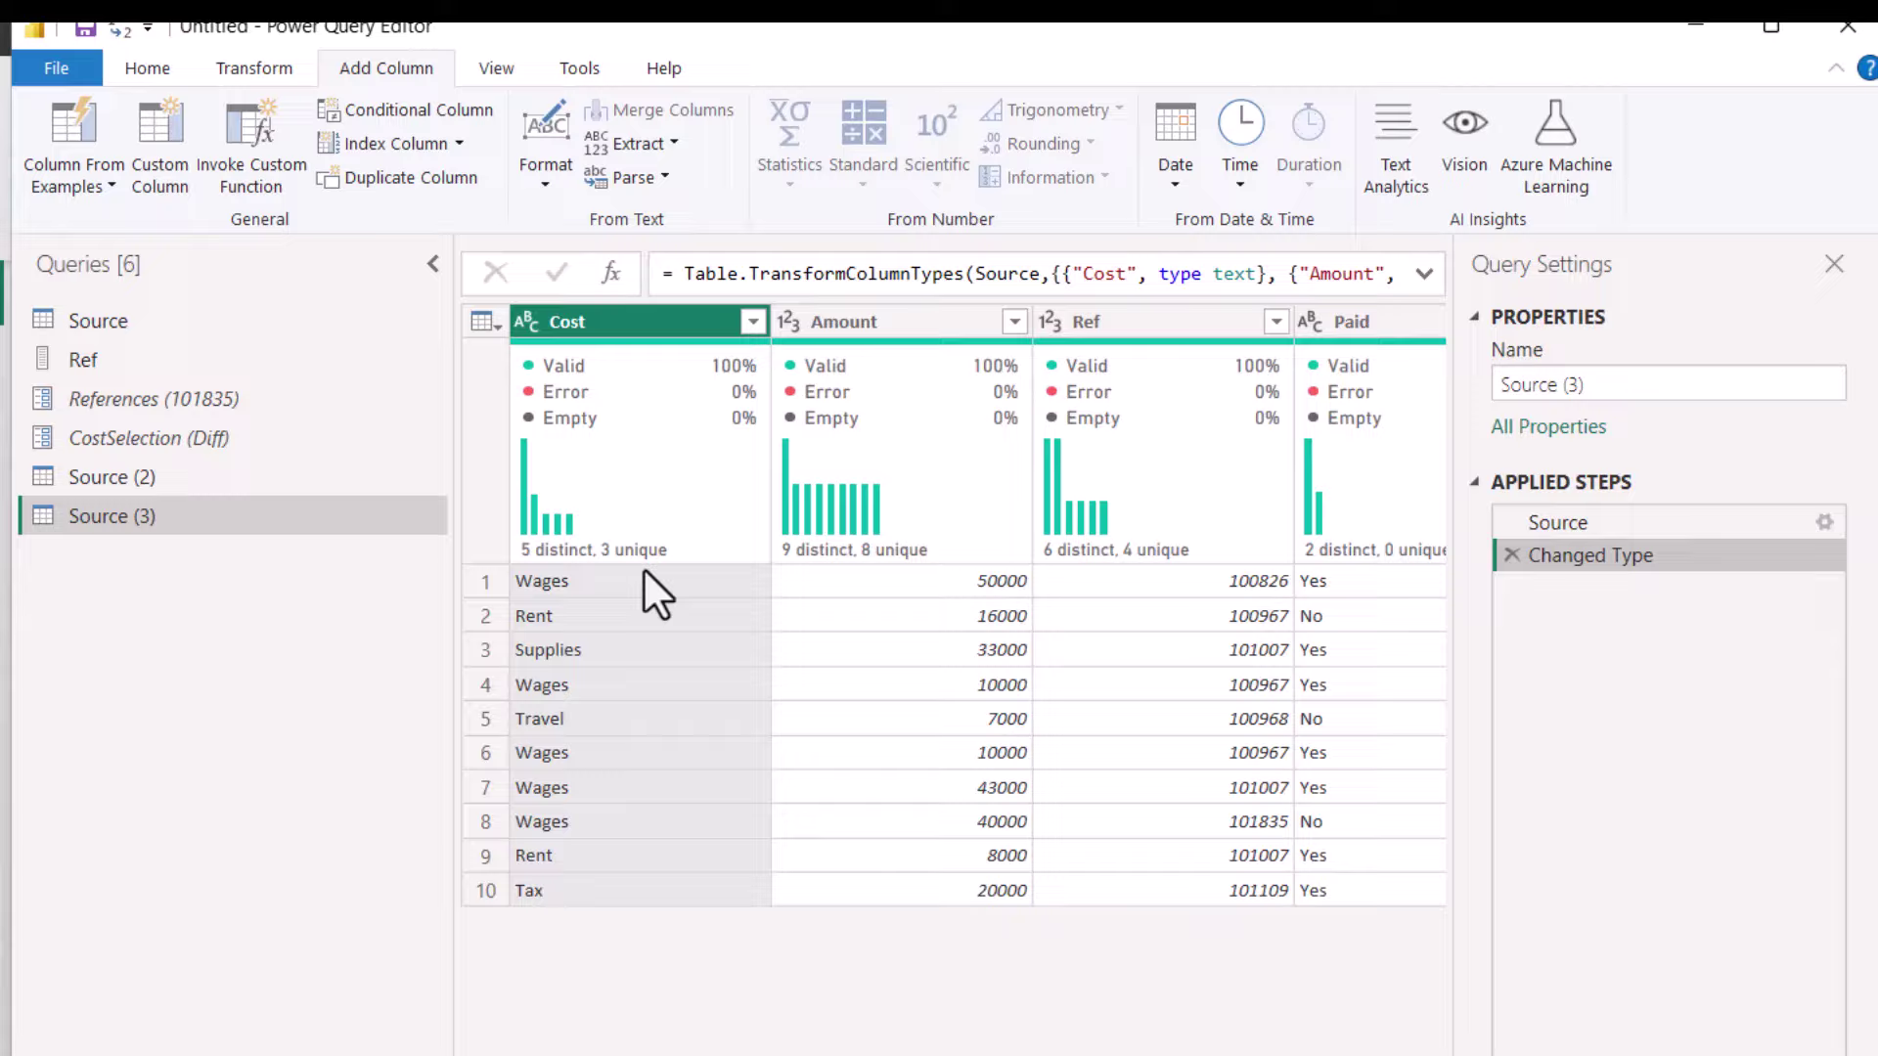
- Add the Cost column of Source (3) as a new list query and review its applied steps
right_click(631, 323)
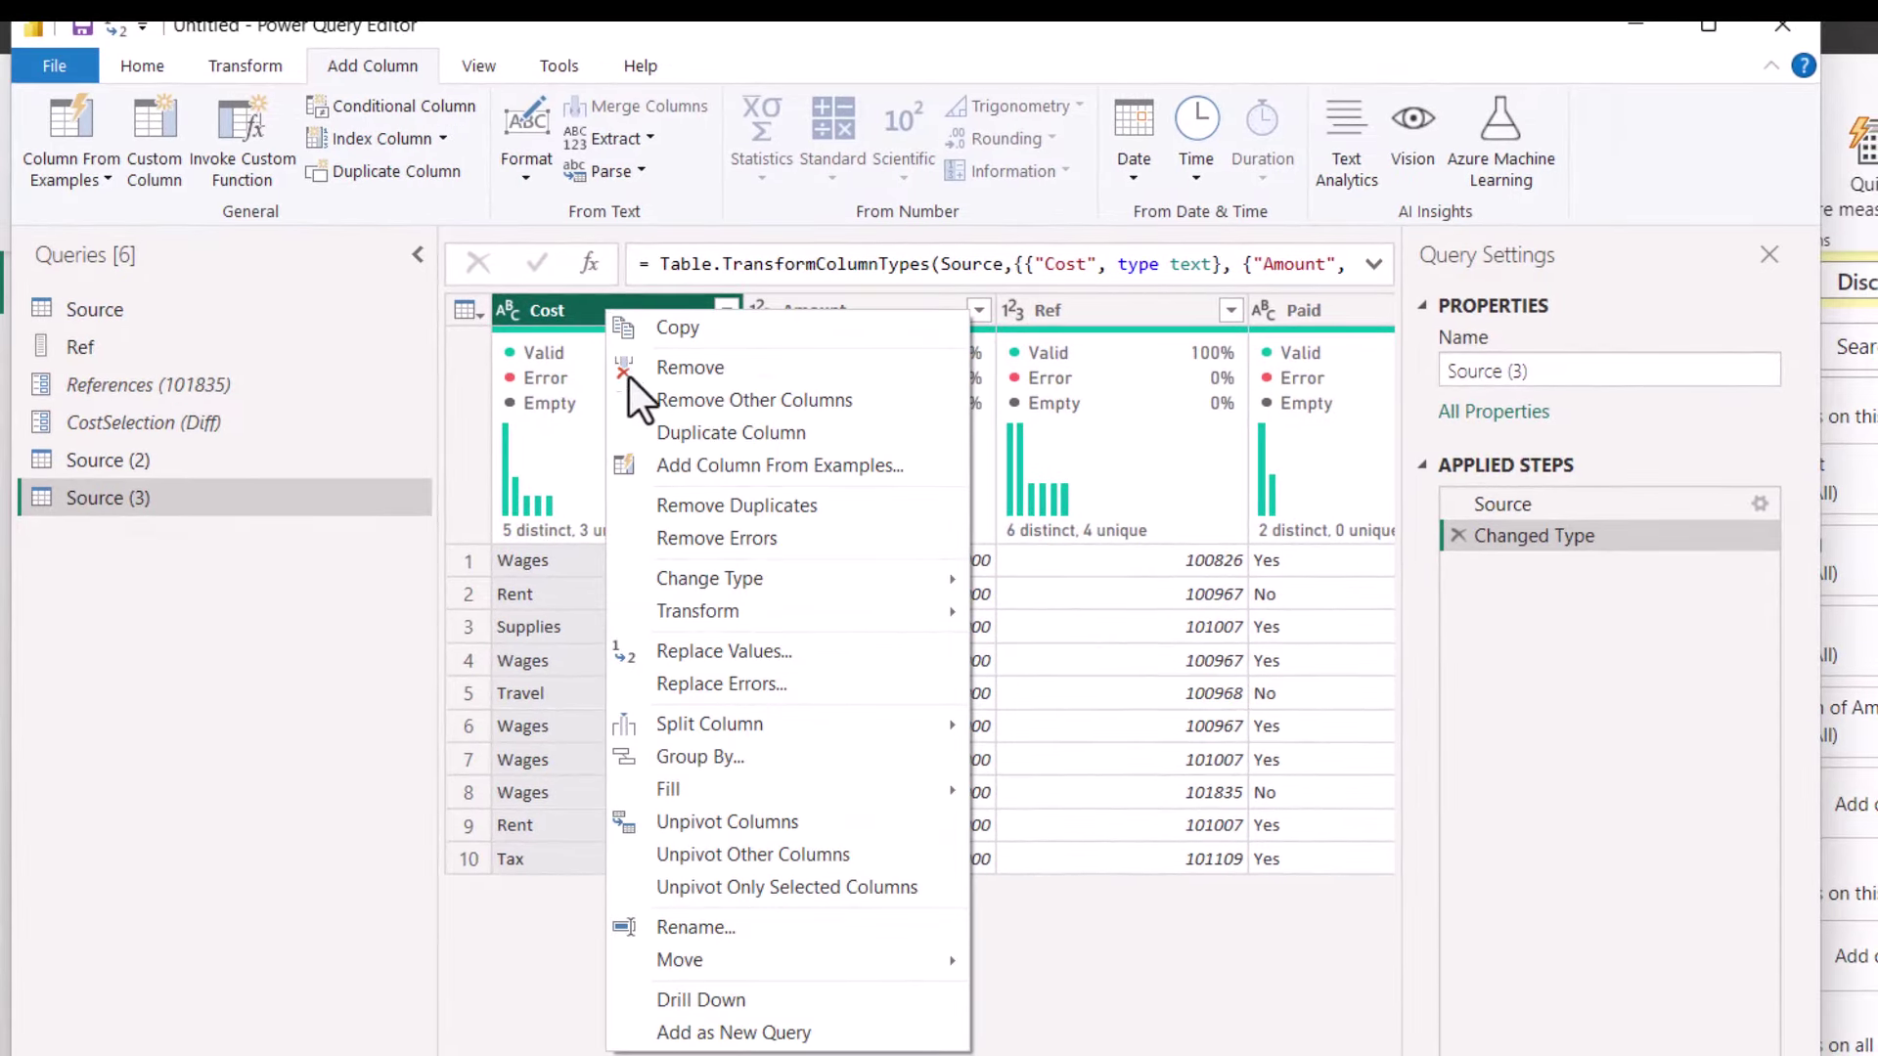
left_click(830, 1034)
left_click(1529, 500)
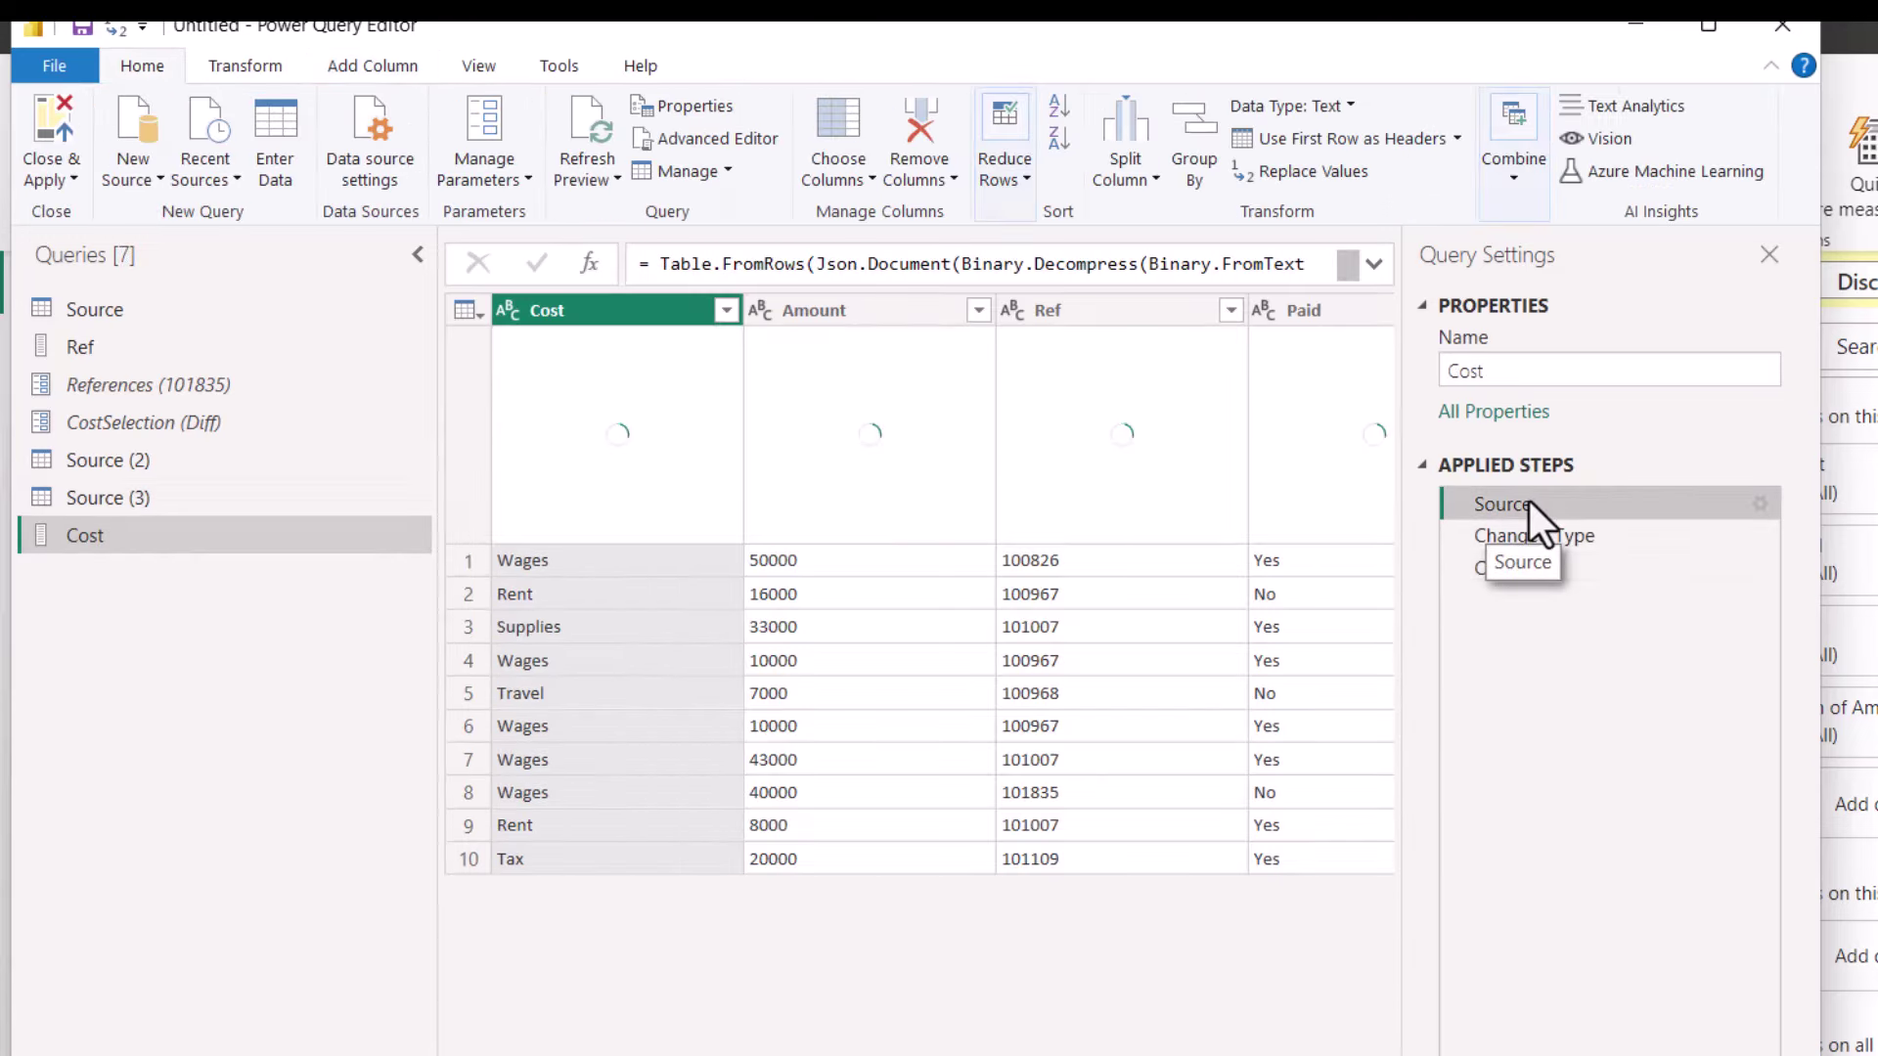
left_click(1498, 570)
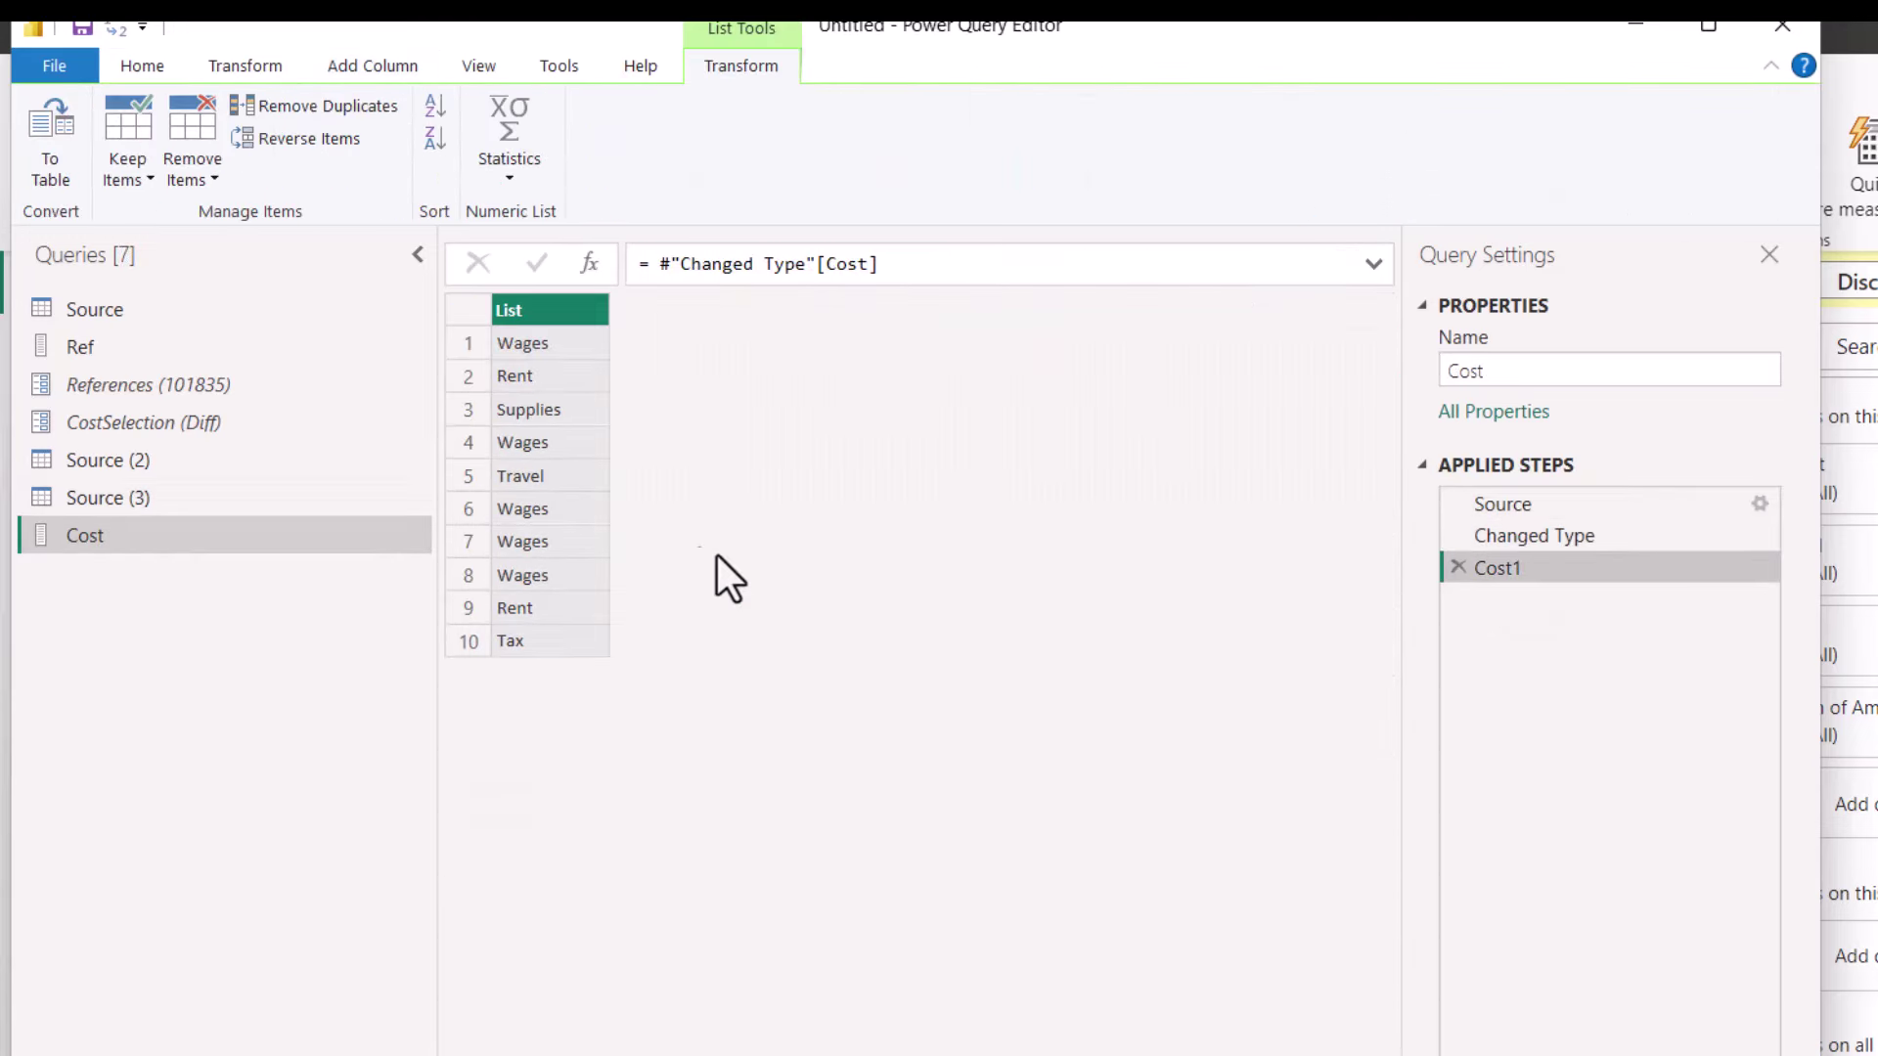
- Remove the duplicates from the Cost list and sort its items in ascending order
left_click(358, 103)
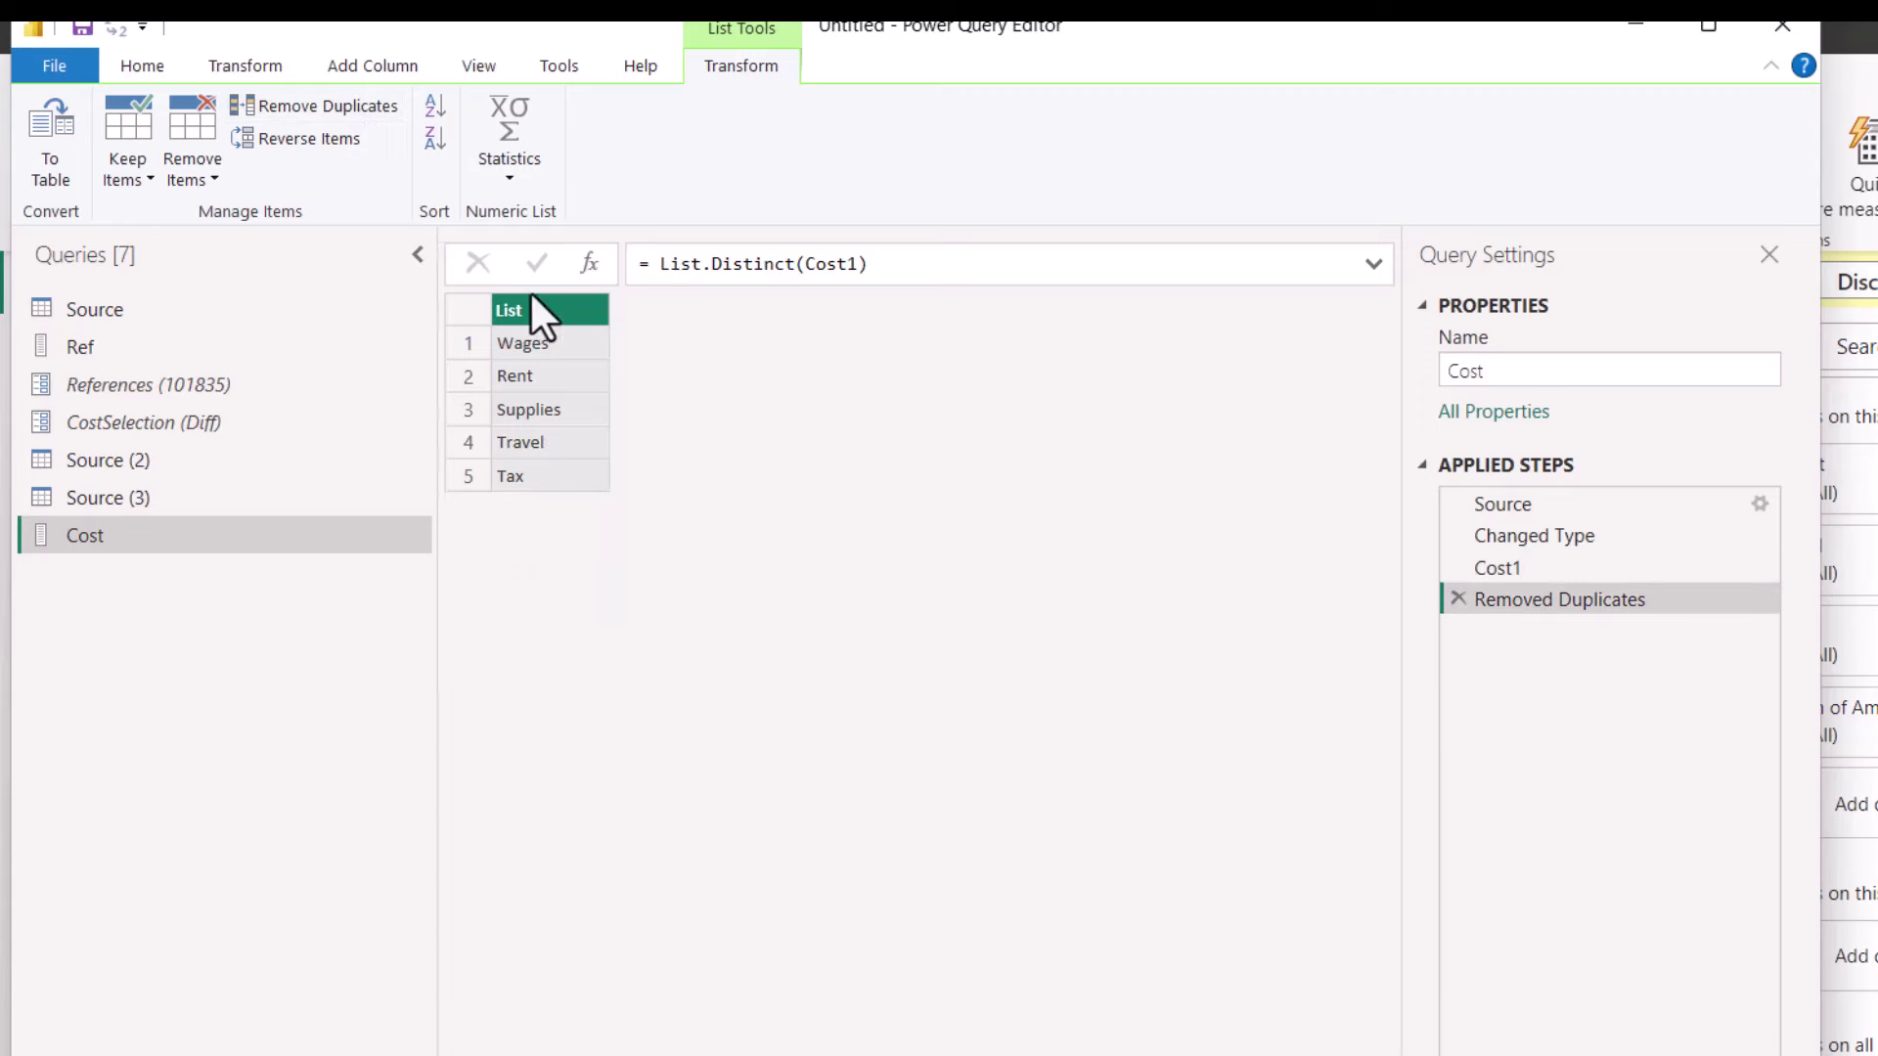
left_click(433, 105)
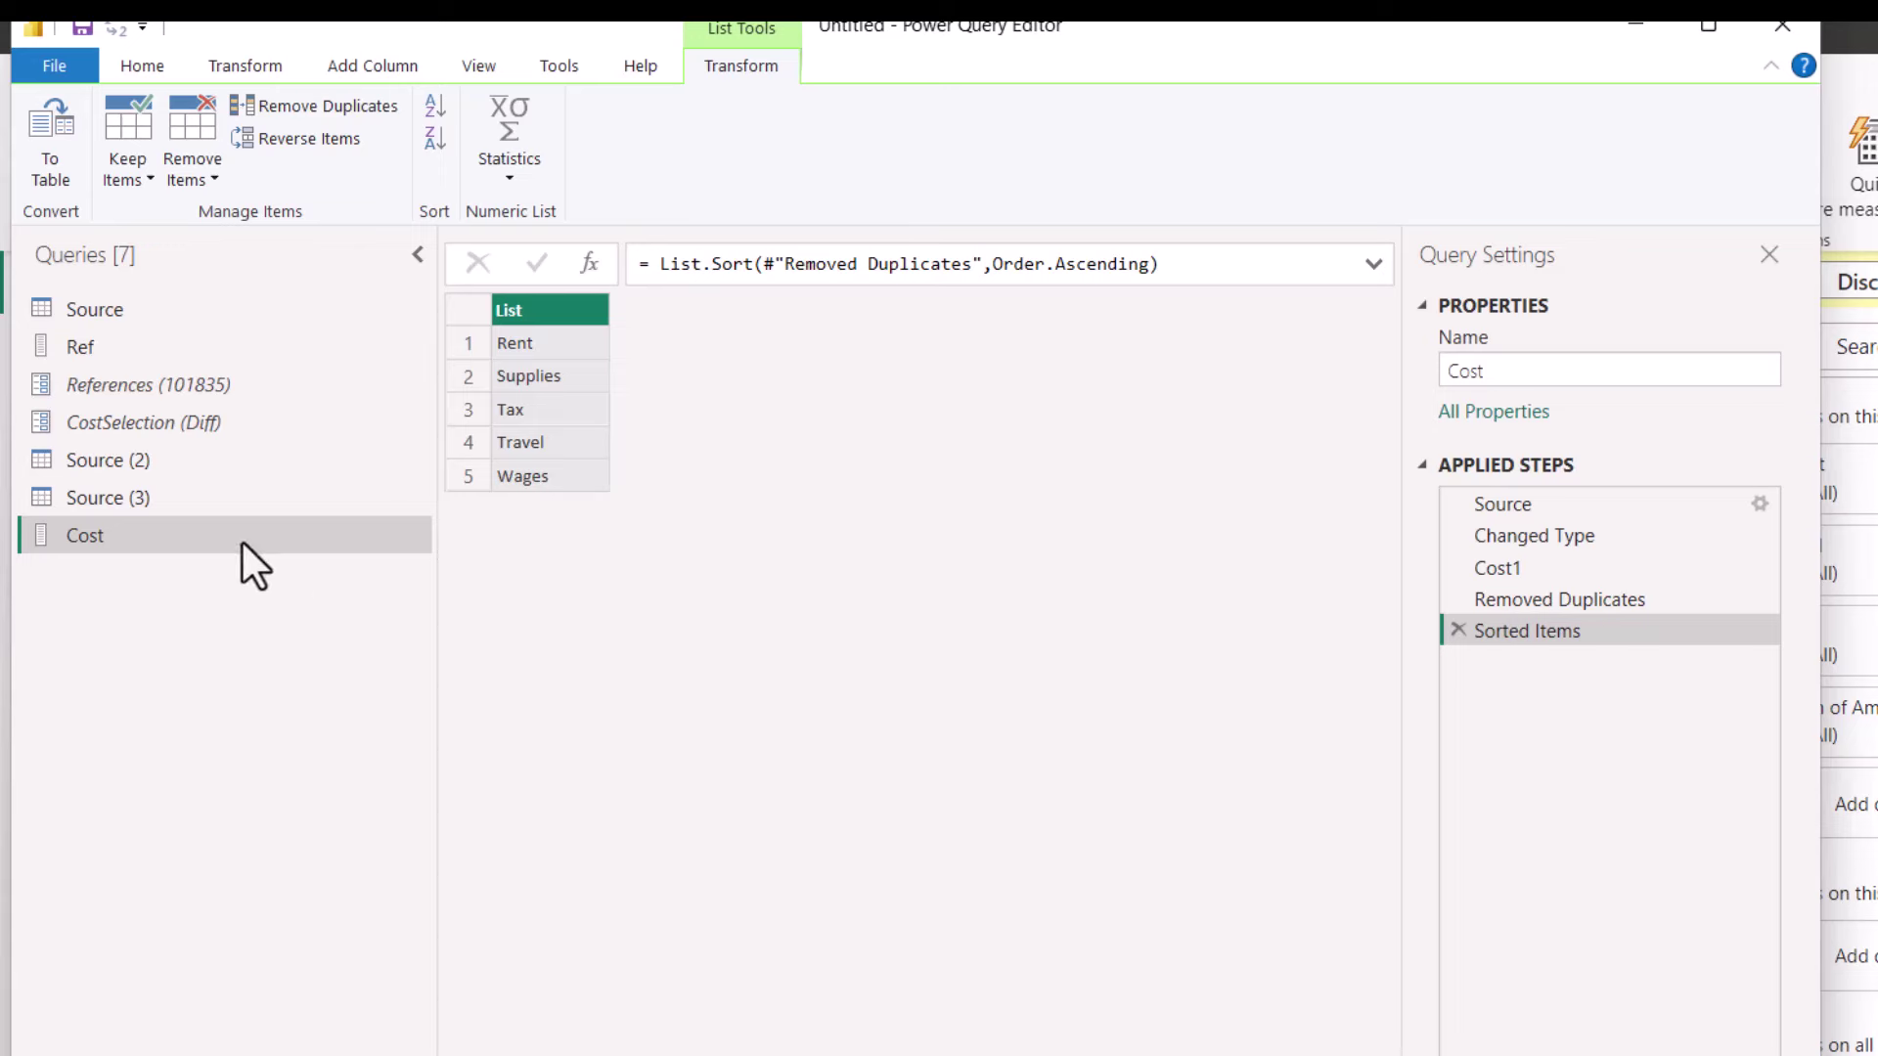
- Reduce the Source (3) query to only its Cost column and remove the duplicate values
left_click(232, 492)
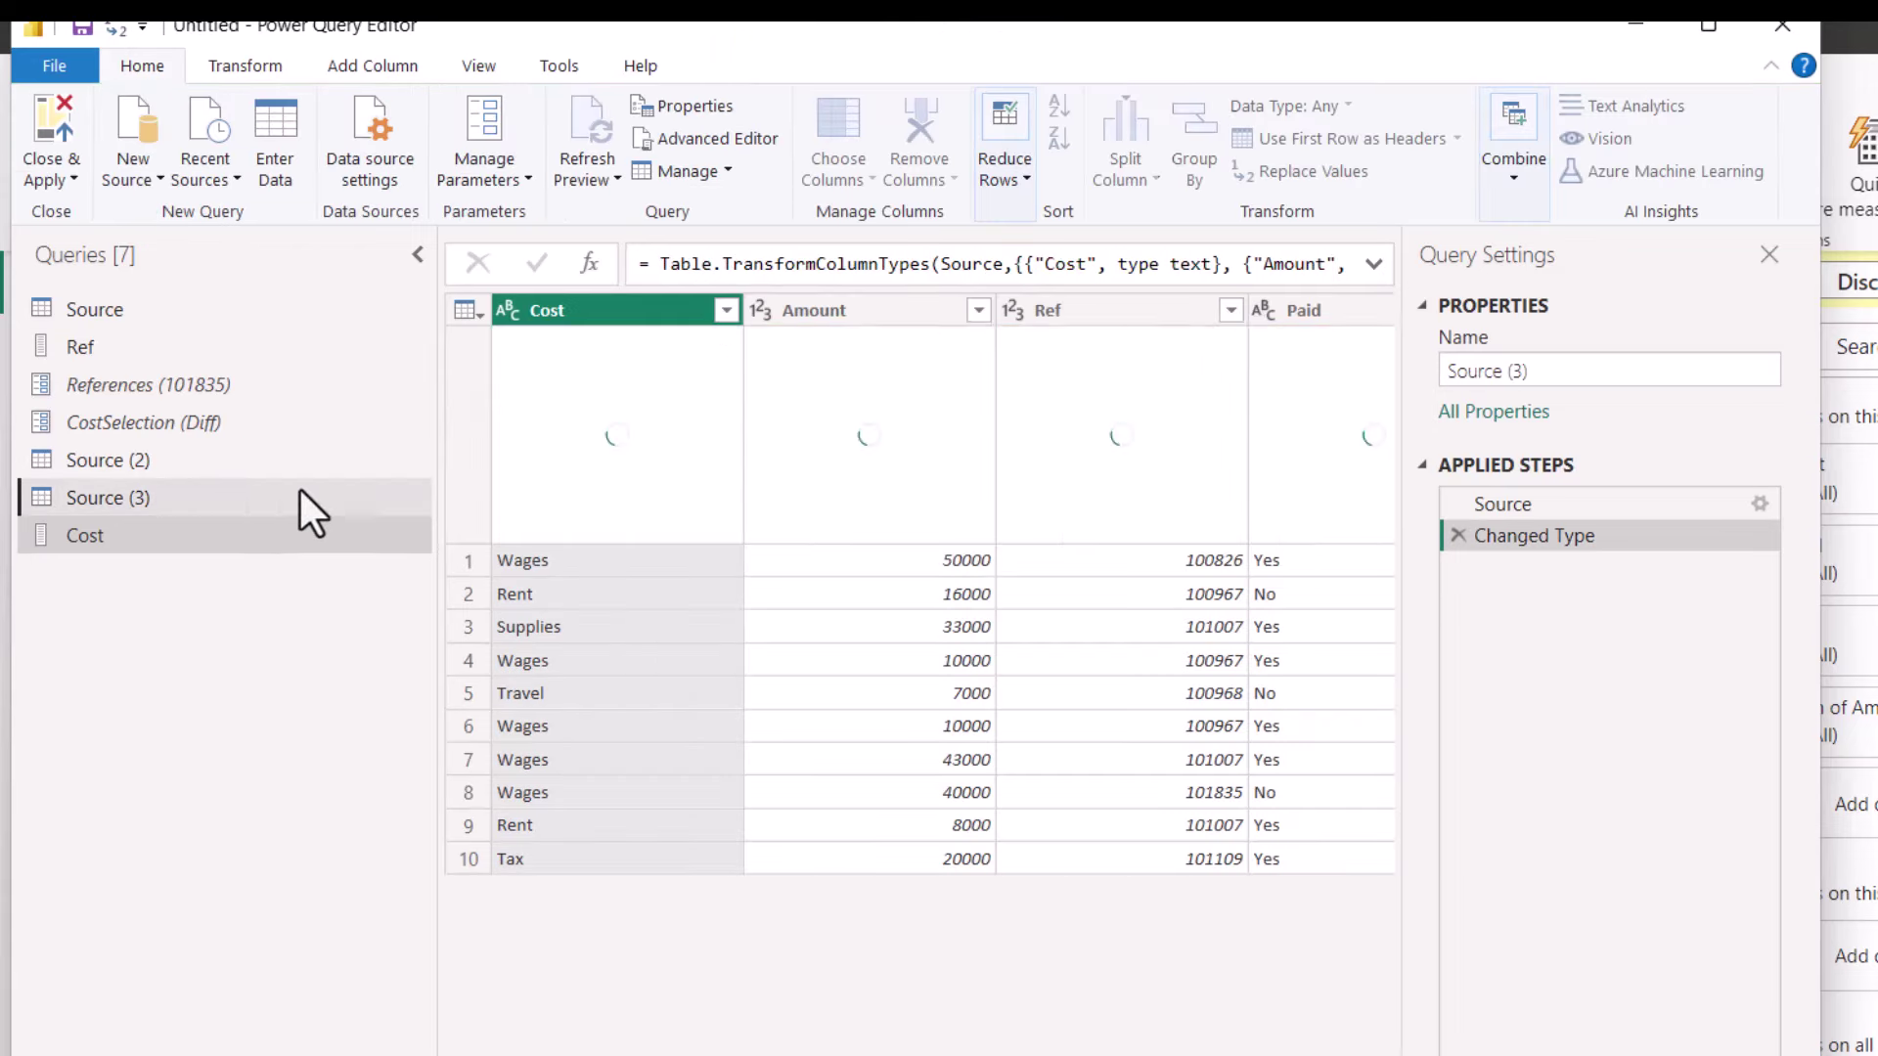
right_click(662, 313)
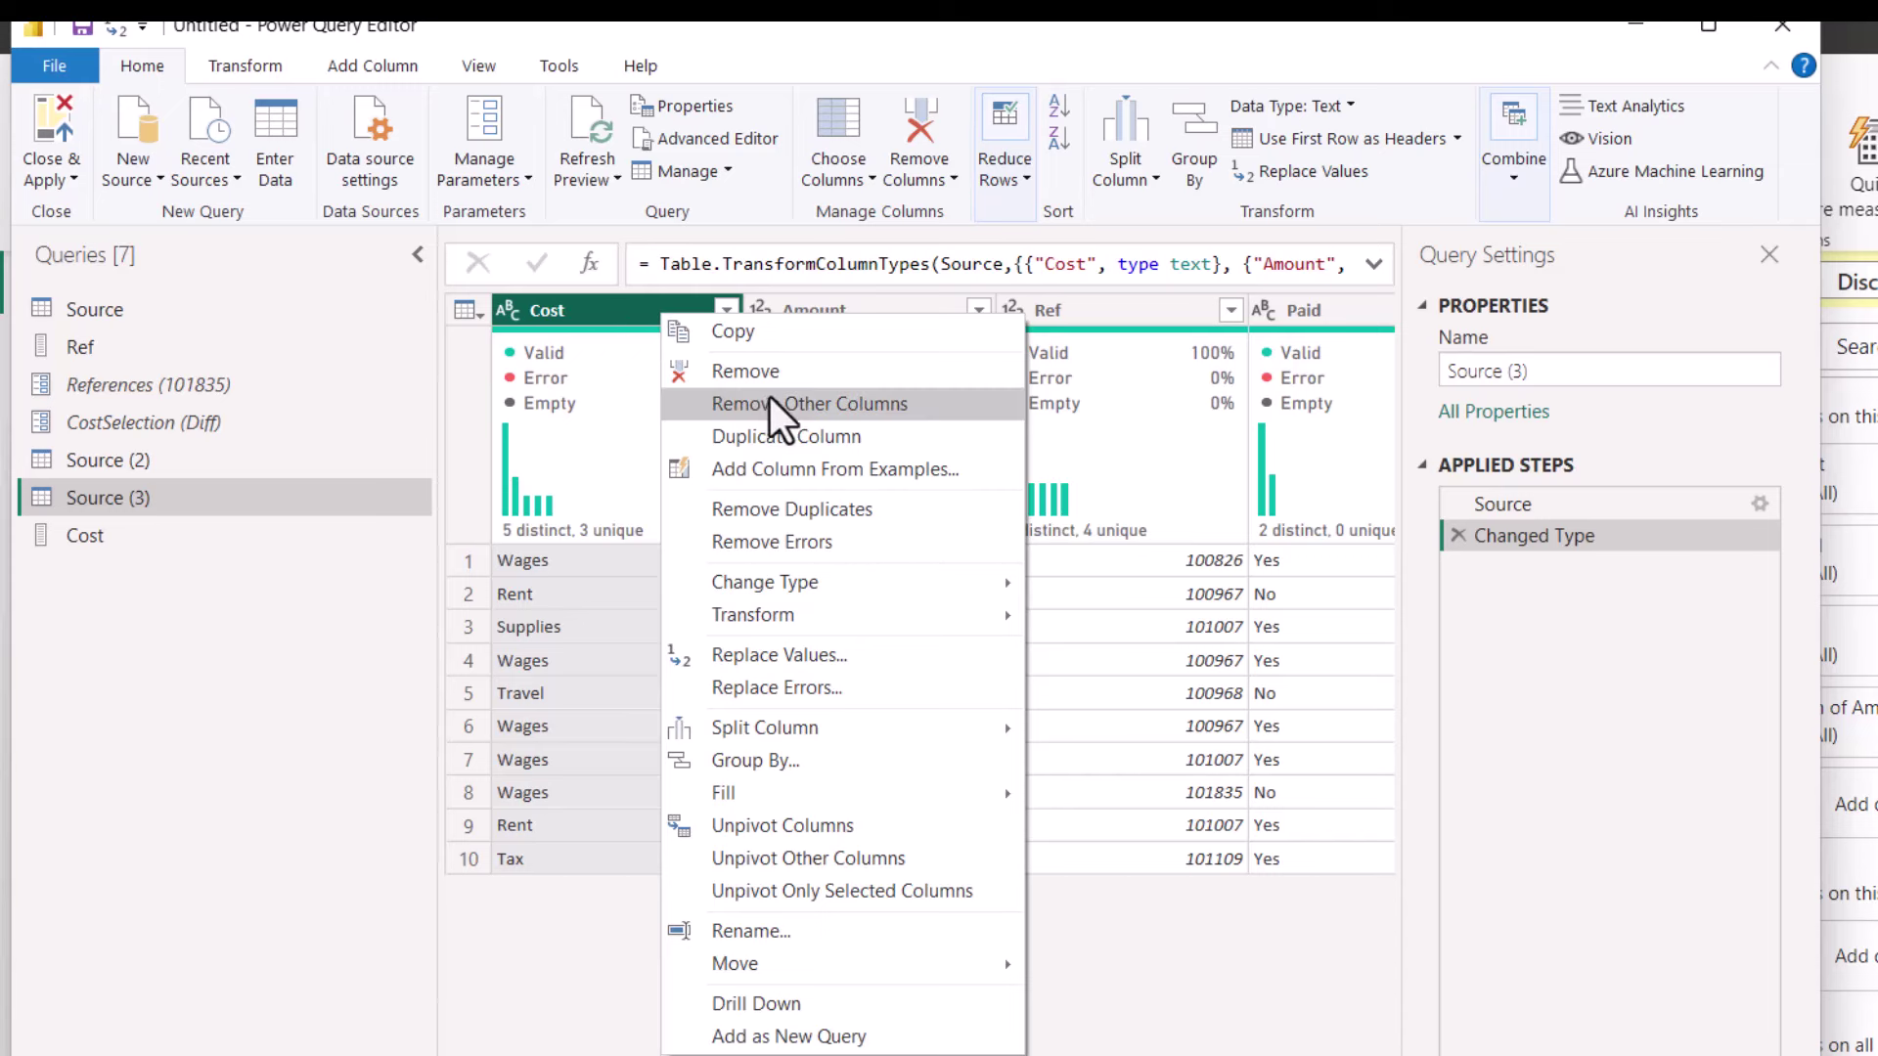
left_click(769, 399)
right_click(639, 308)
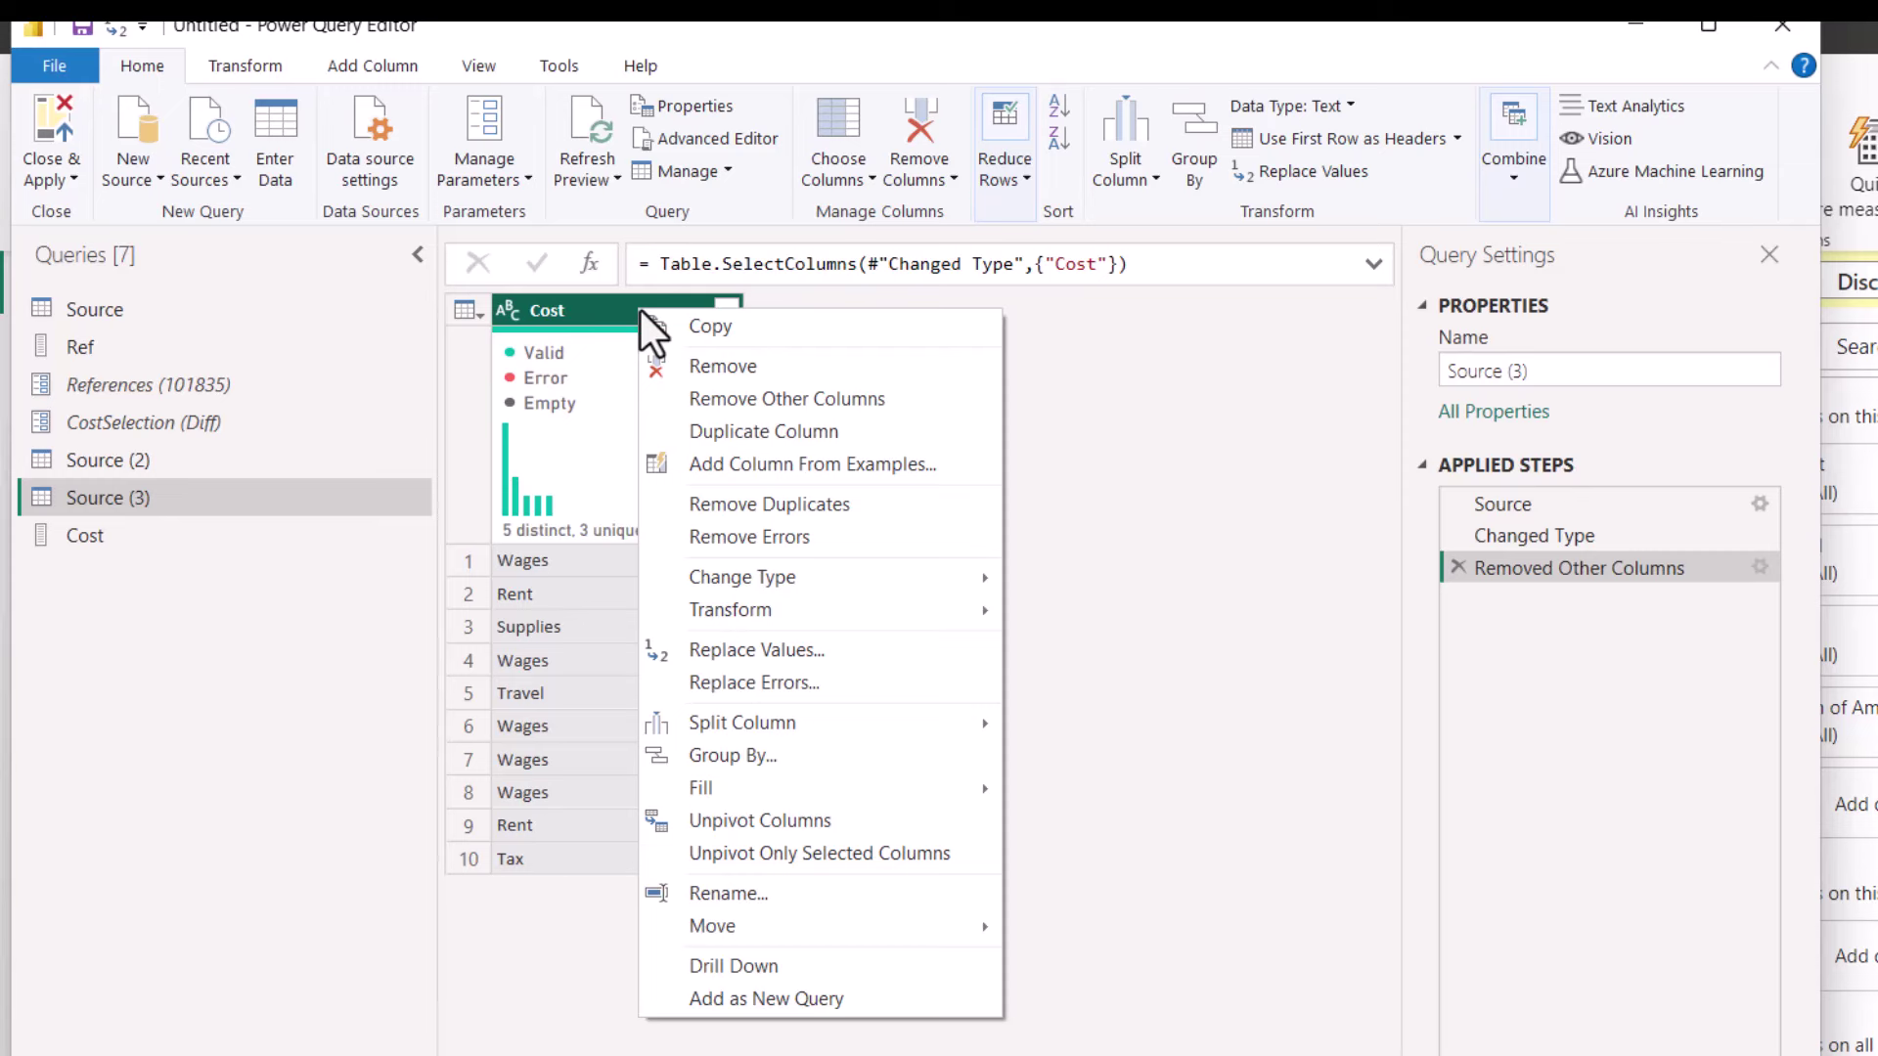
left_click(749, 504)
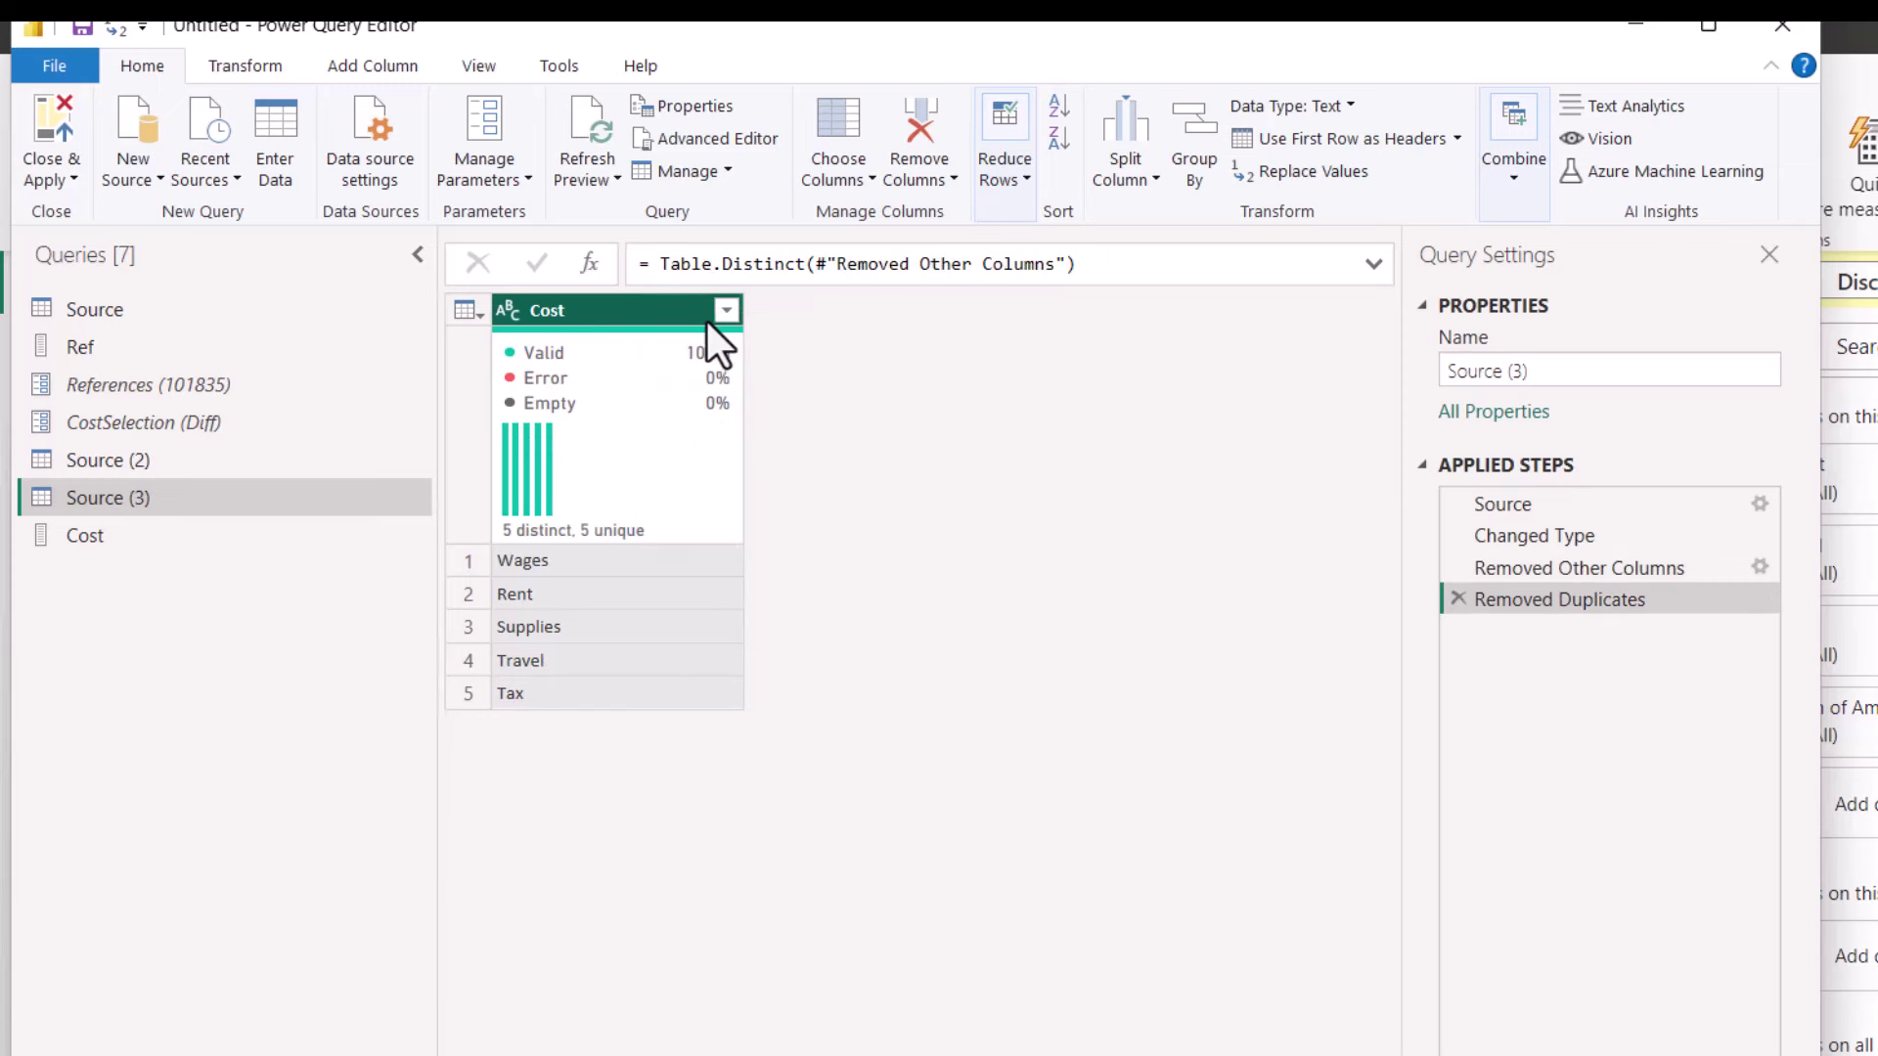
- Rename the Source (3) query as Single list table
left_click(1605, 366)
type("Singlie ")
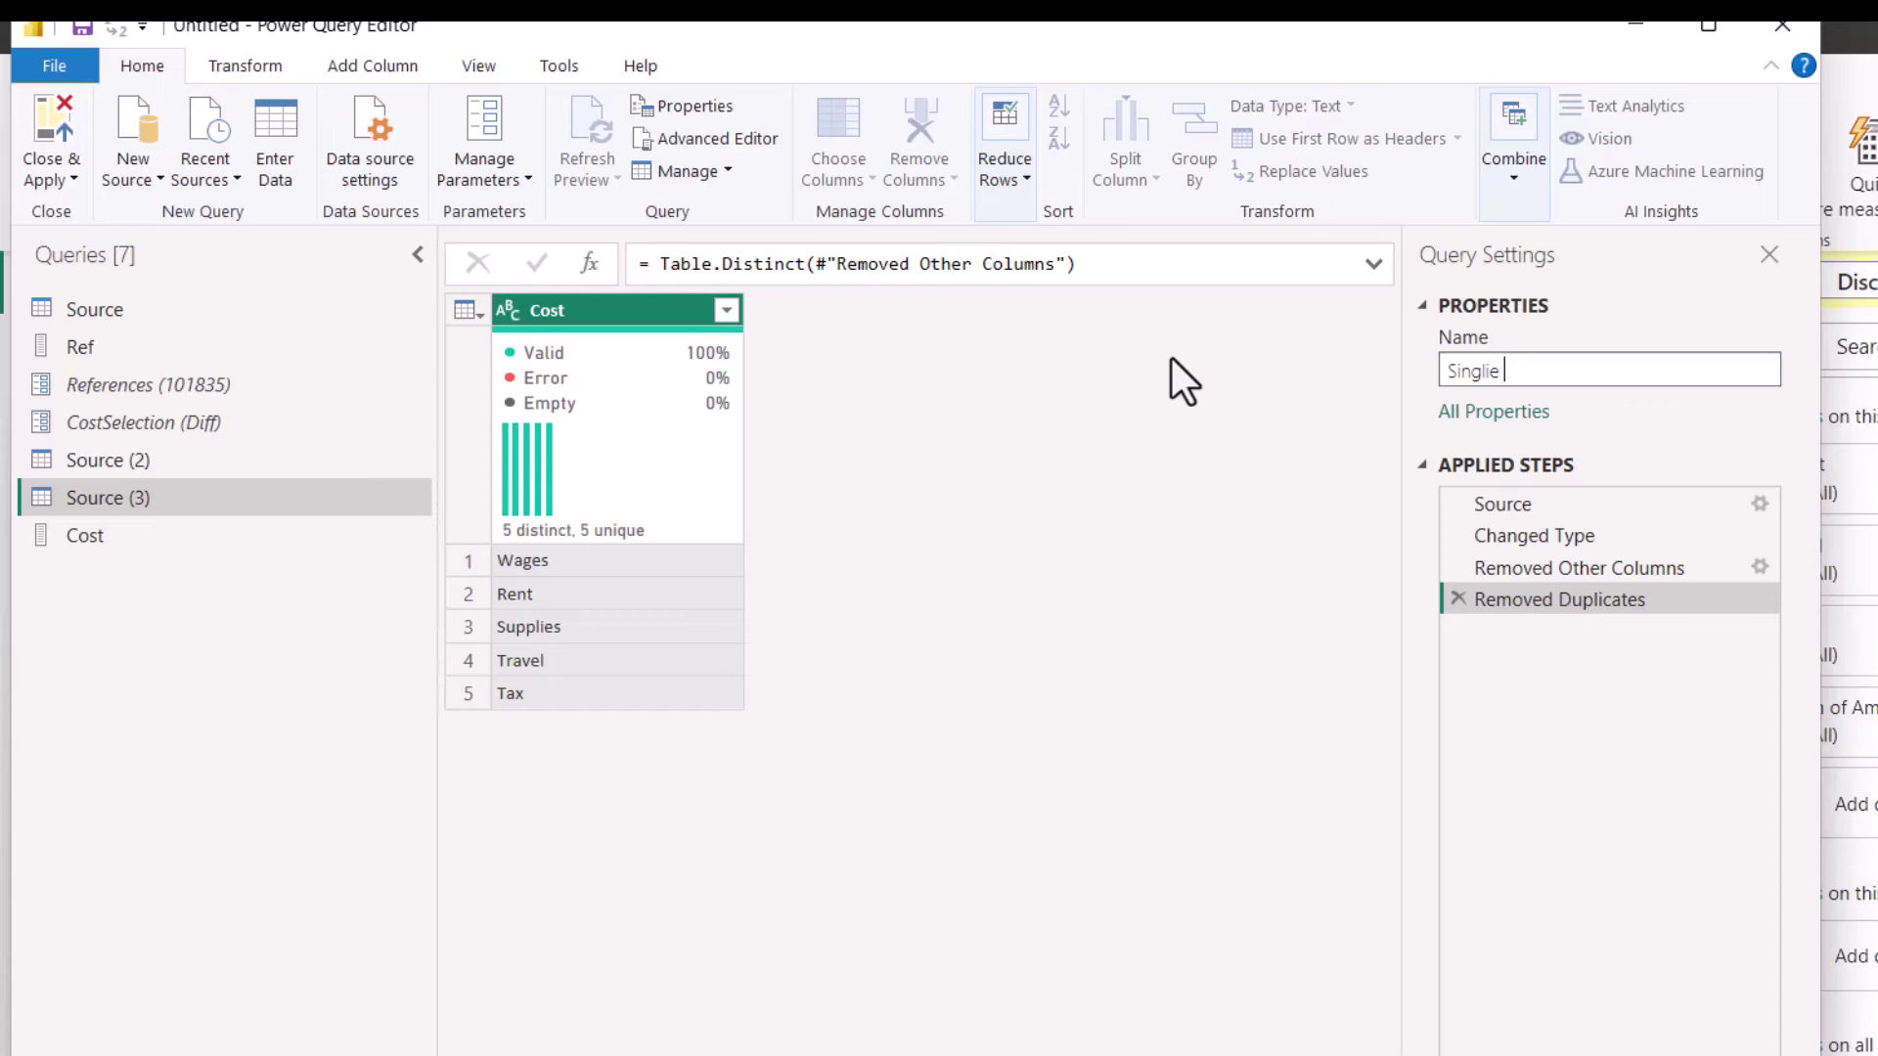
type("list table")
key("Left")
key("Left")
key("BackSpace")
key("Return")
- Compare the Cost list with Single list table, check which queries a new parameter can use for suggested values, and discard that parameter
left_click(142, 548)
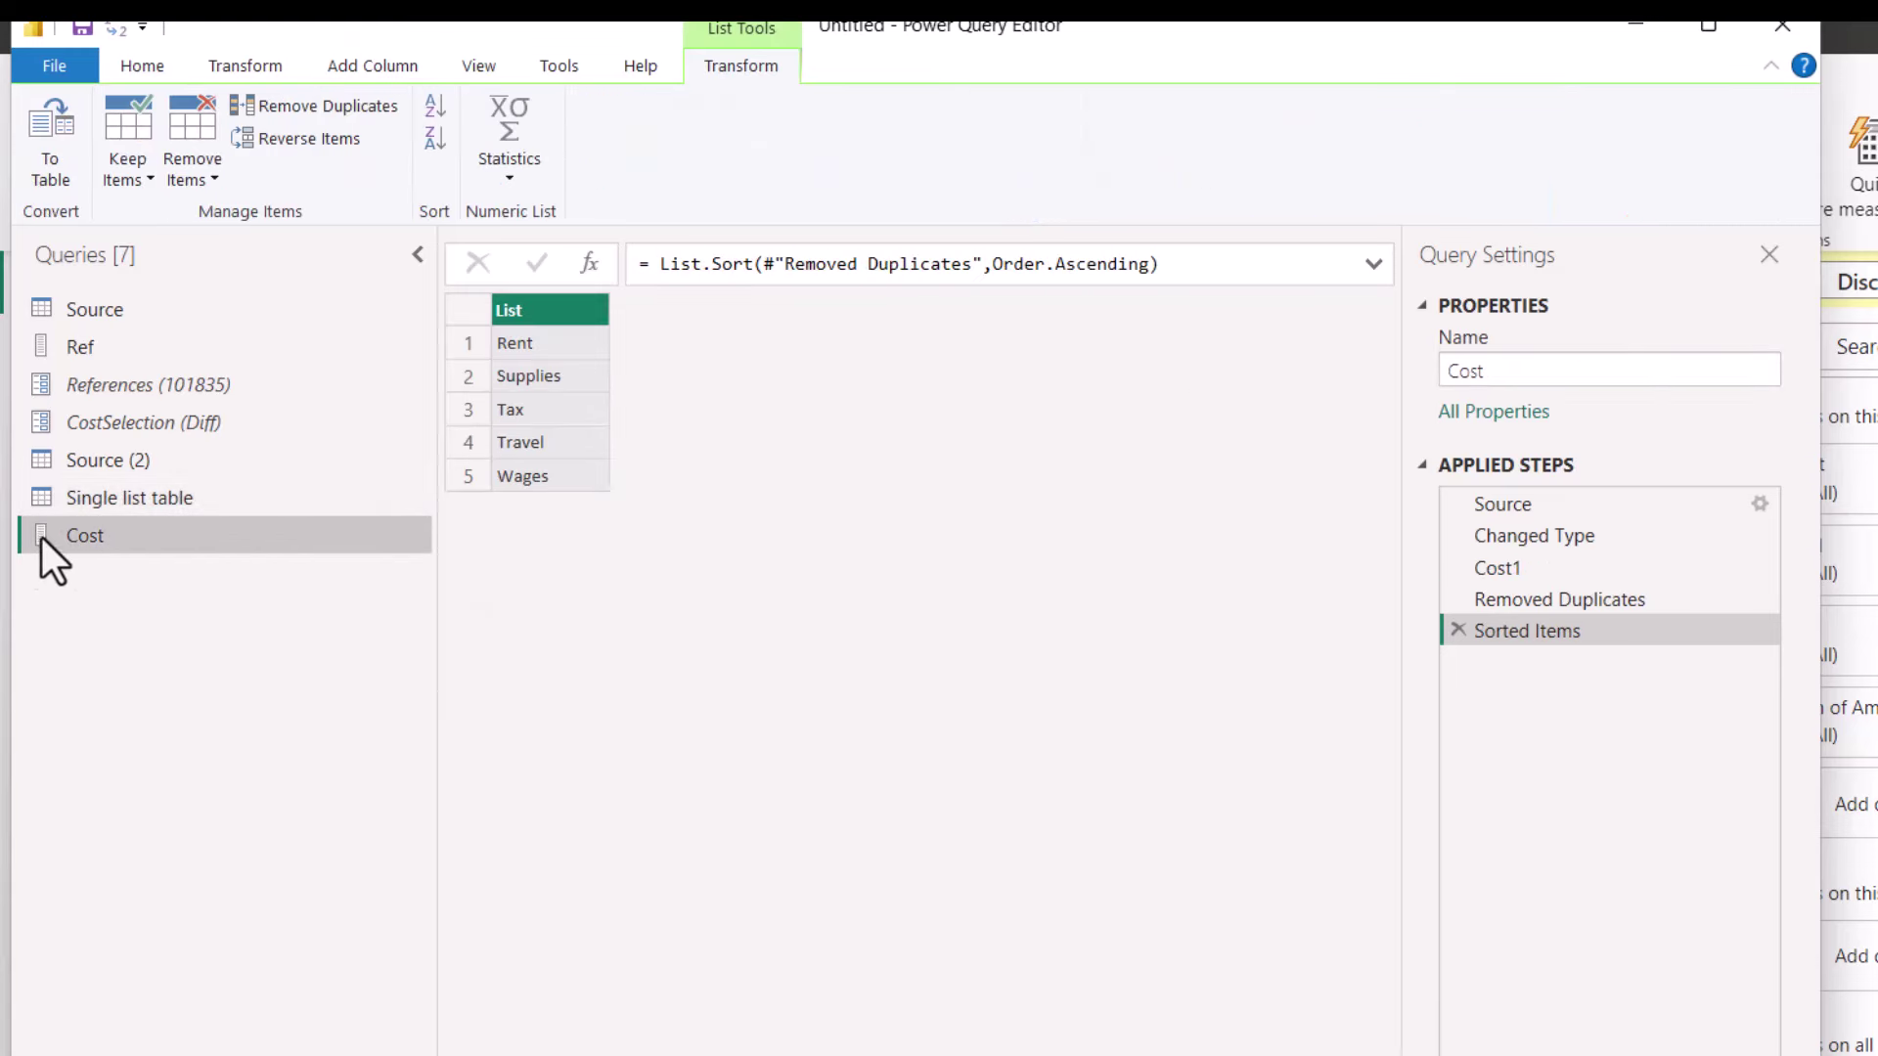
left_click(133, 495)
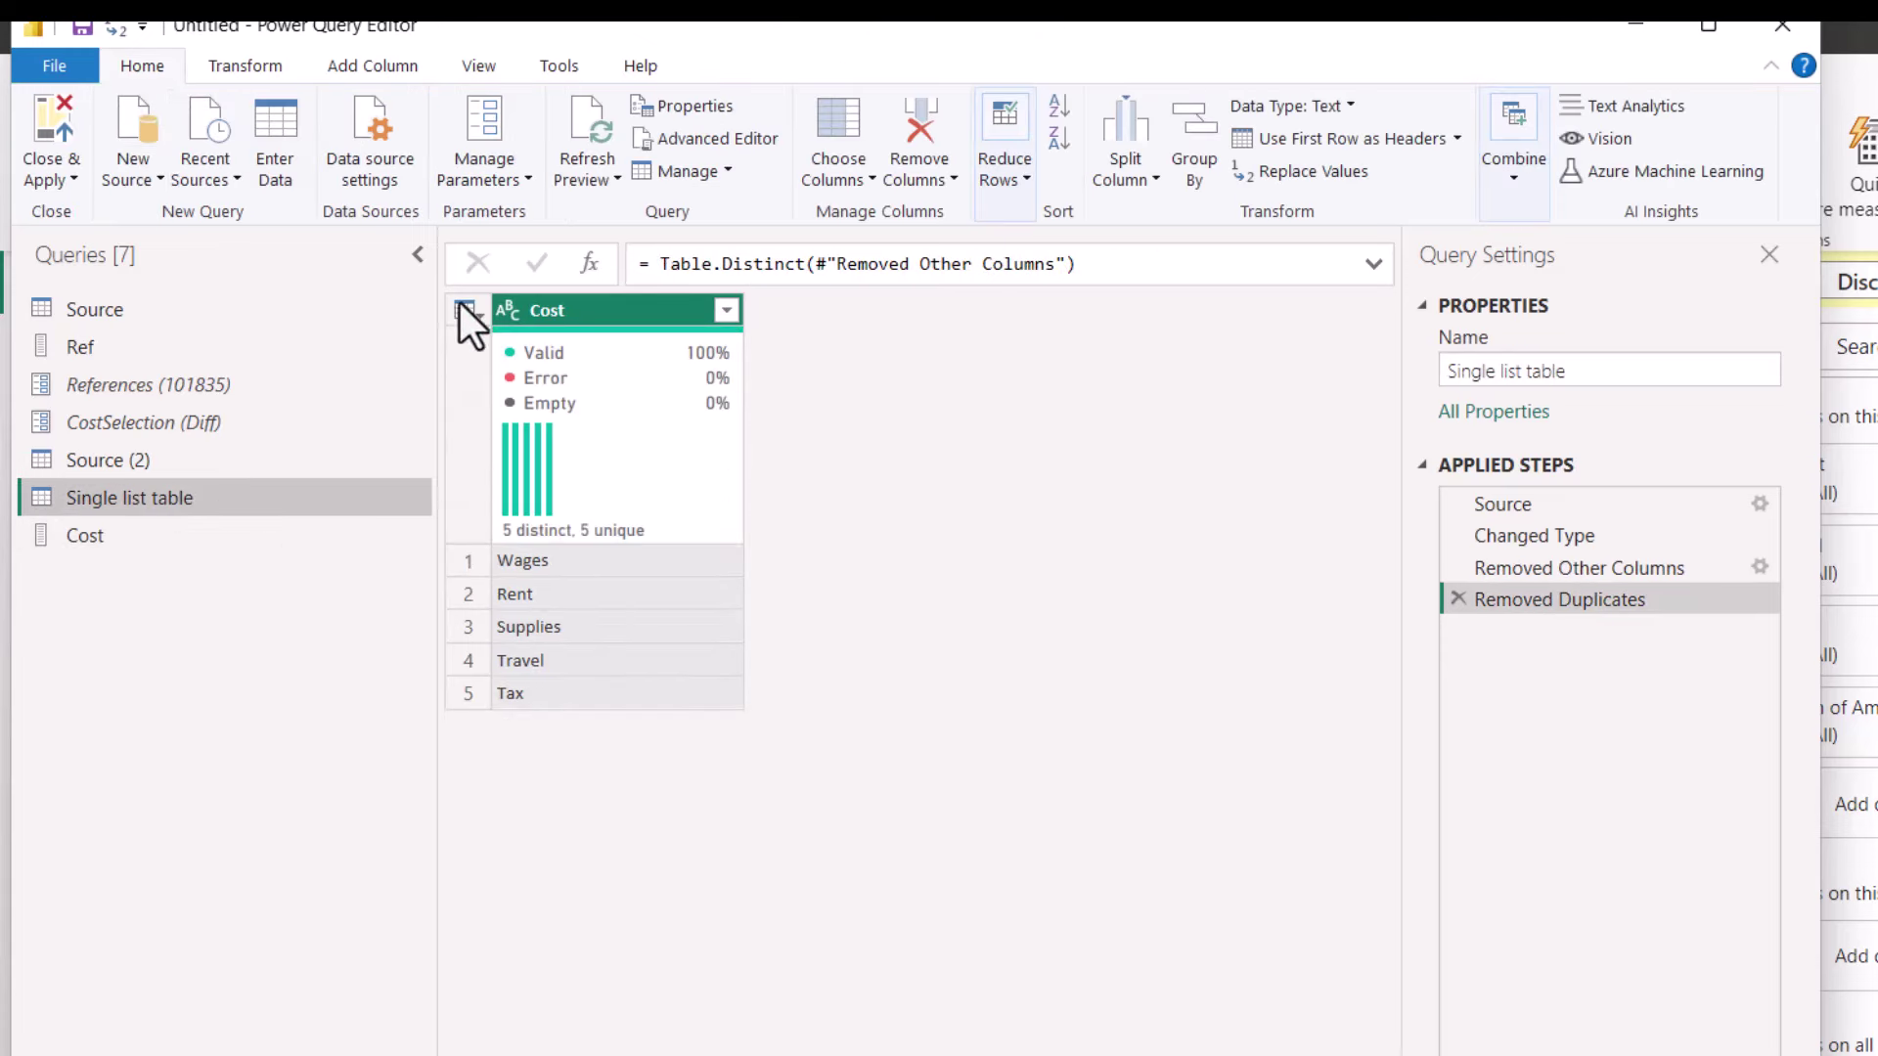
left_click(485, 116)
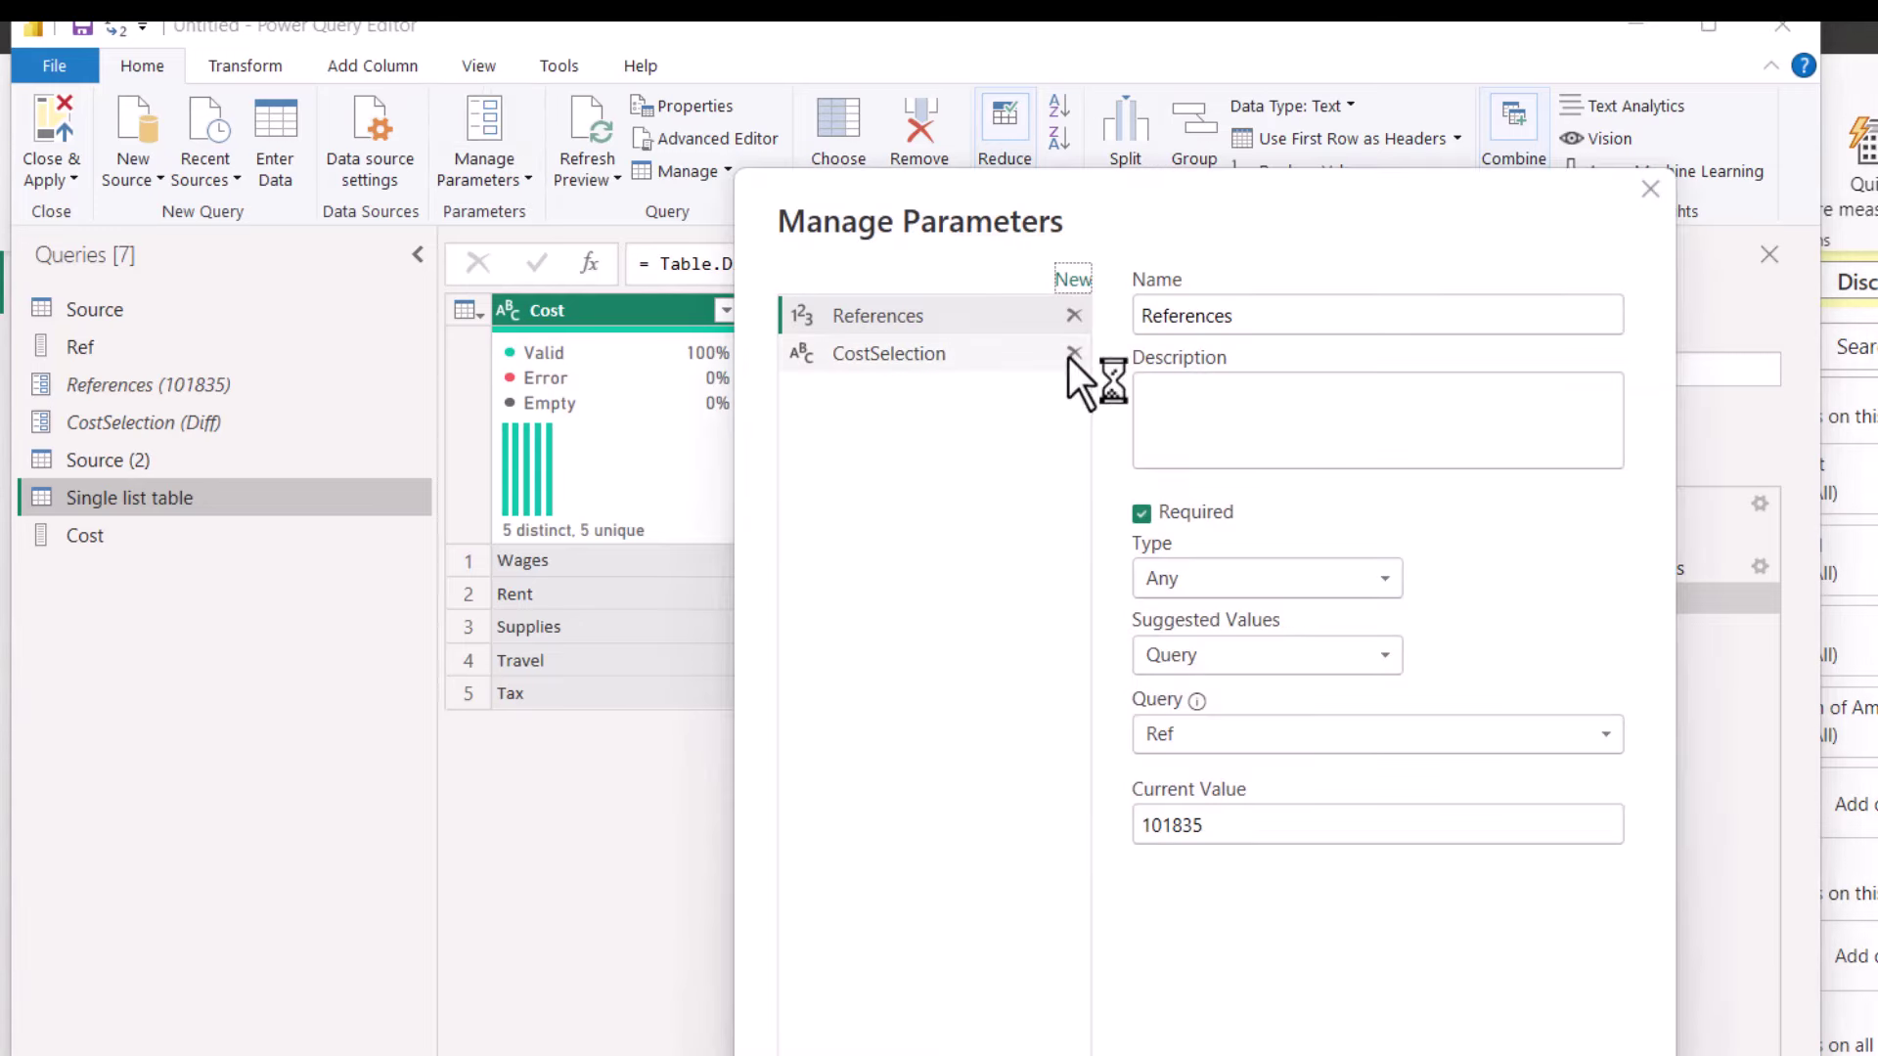
left_click(1073, 284)
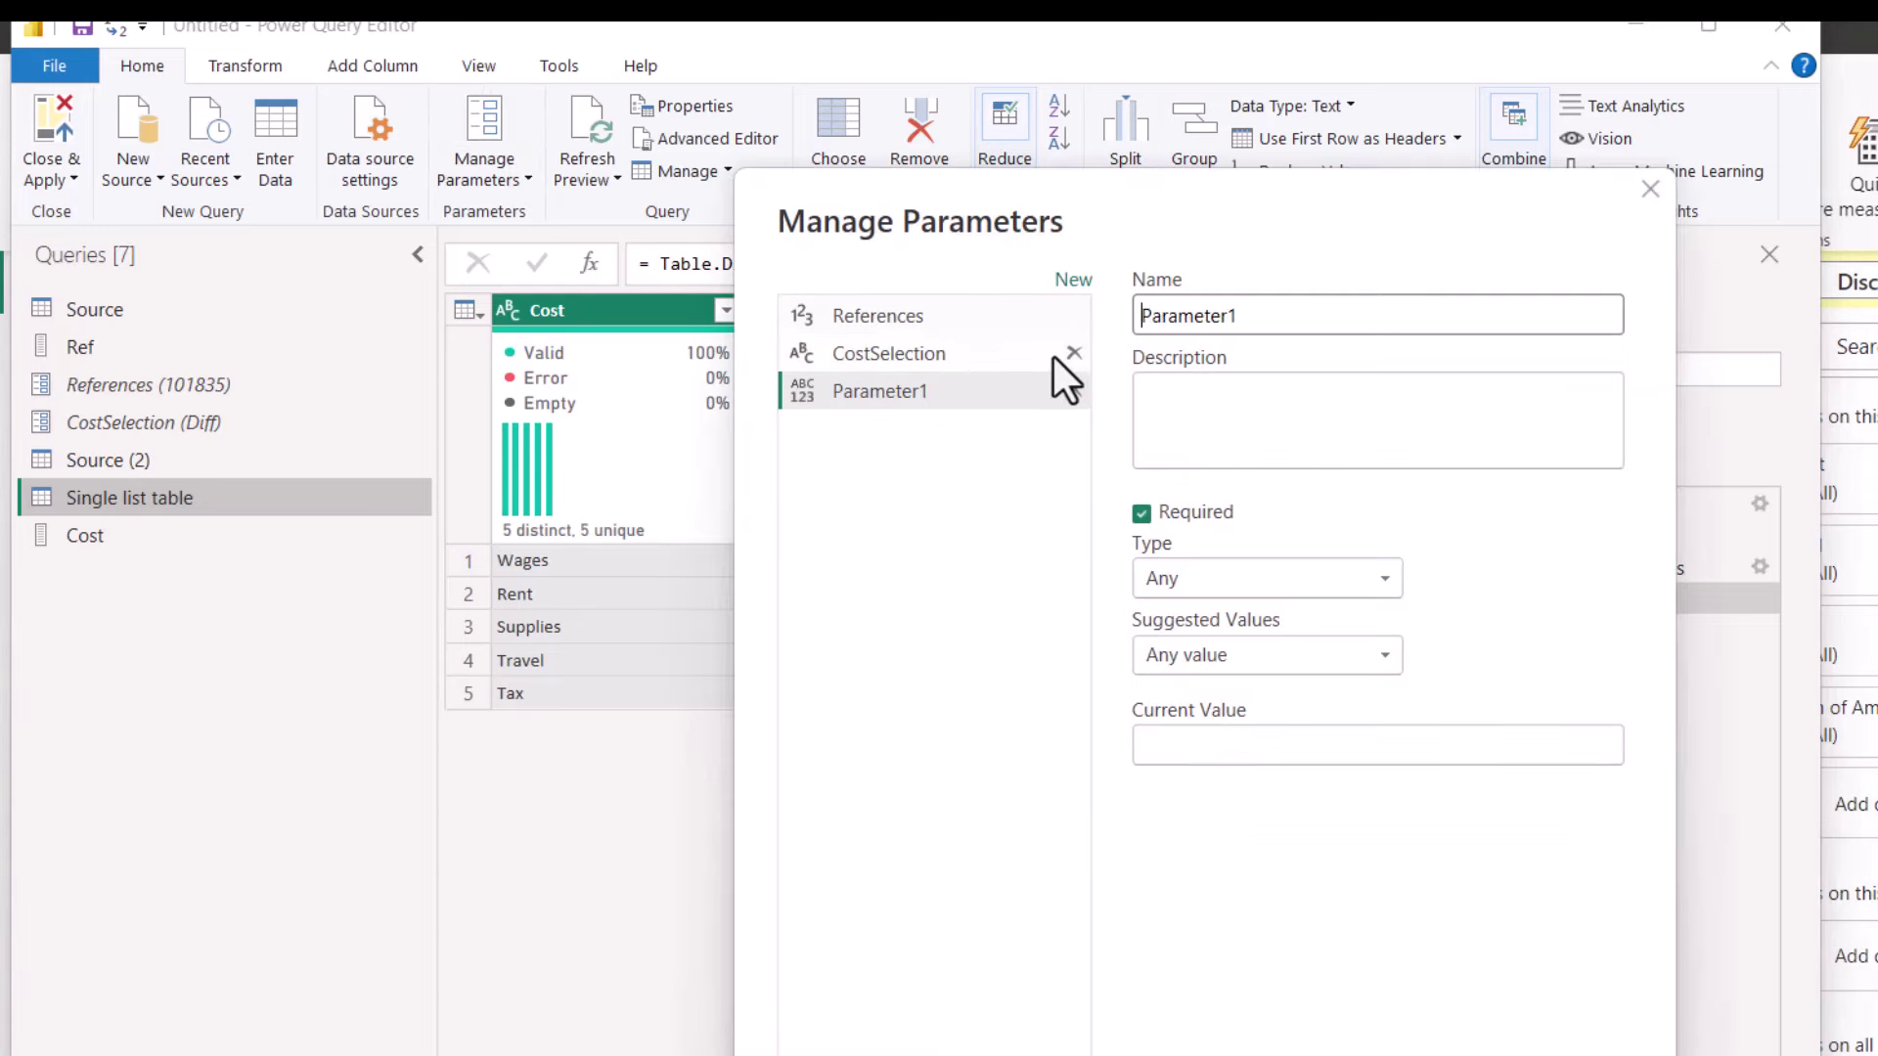
left_click(1375, 645)
left_click(1239, 753)
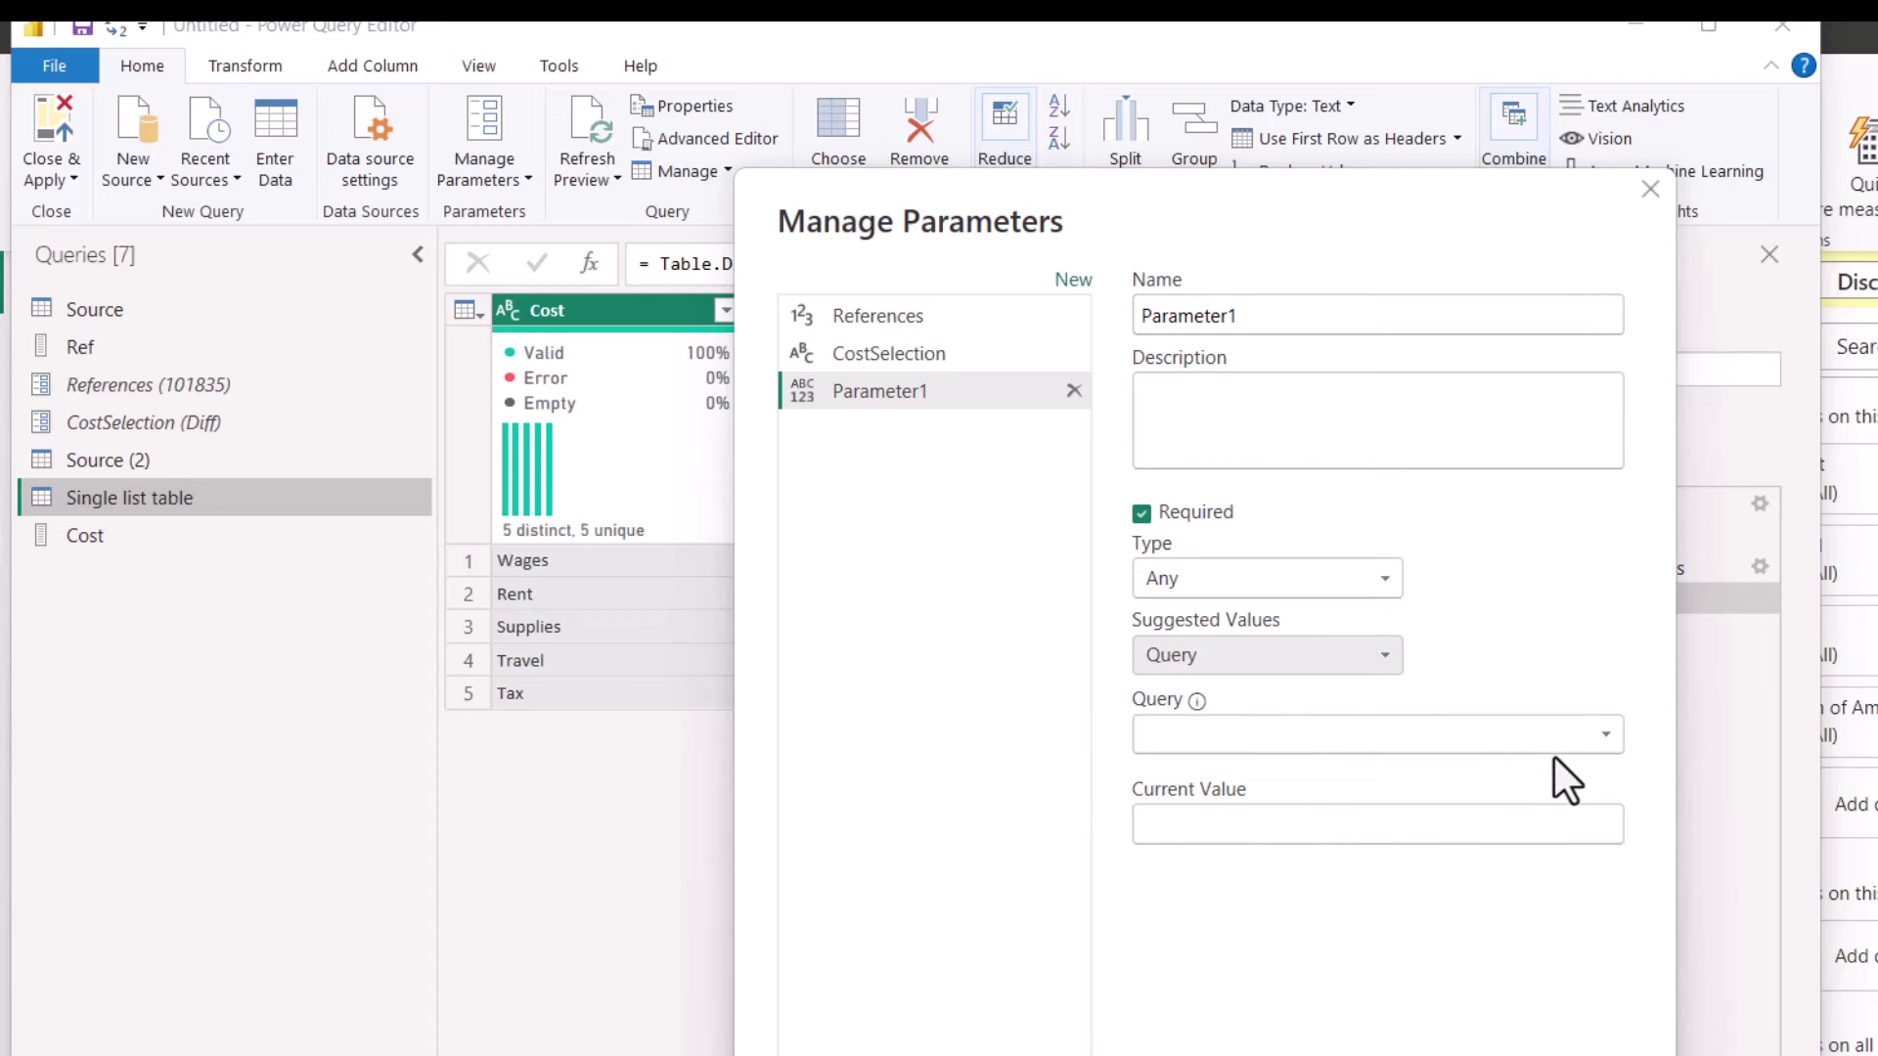
left_click(1594, 743)
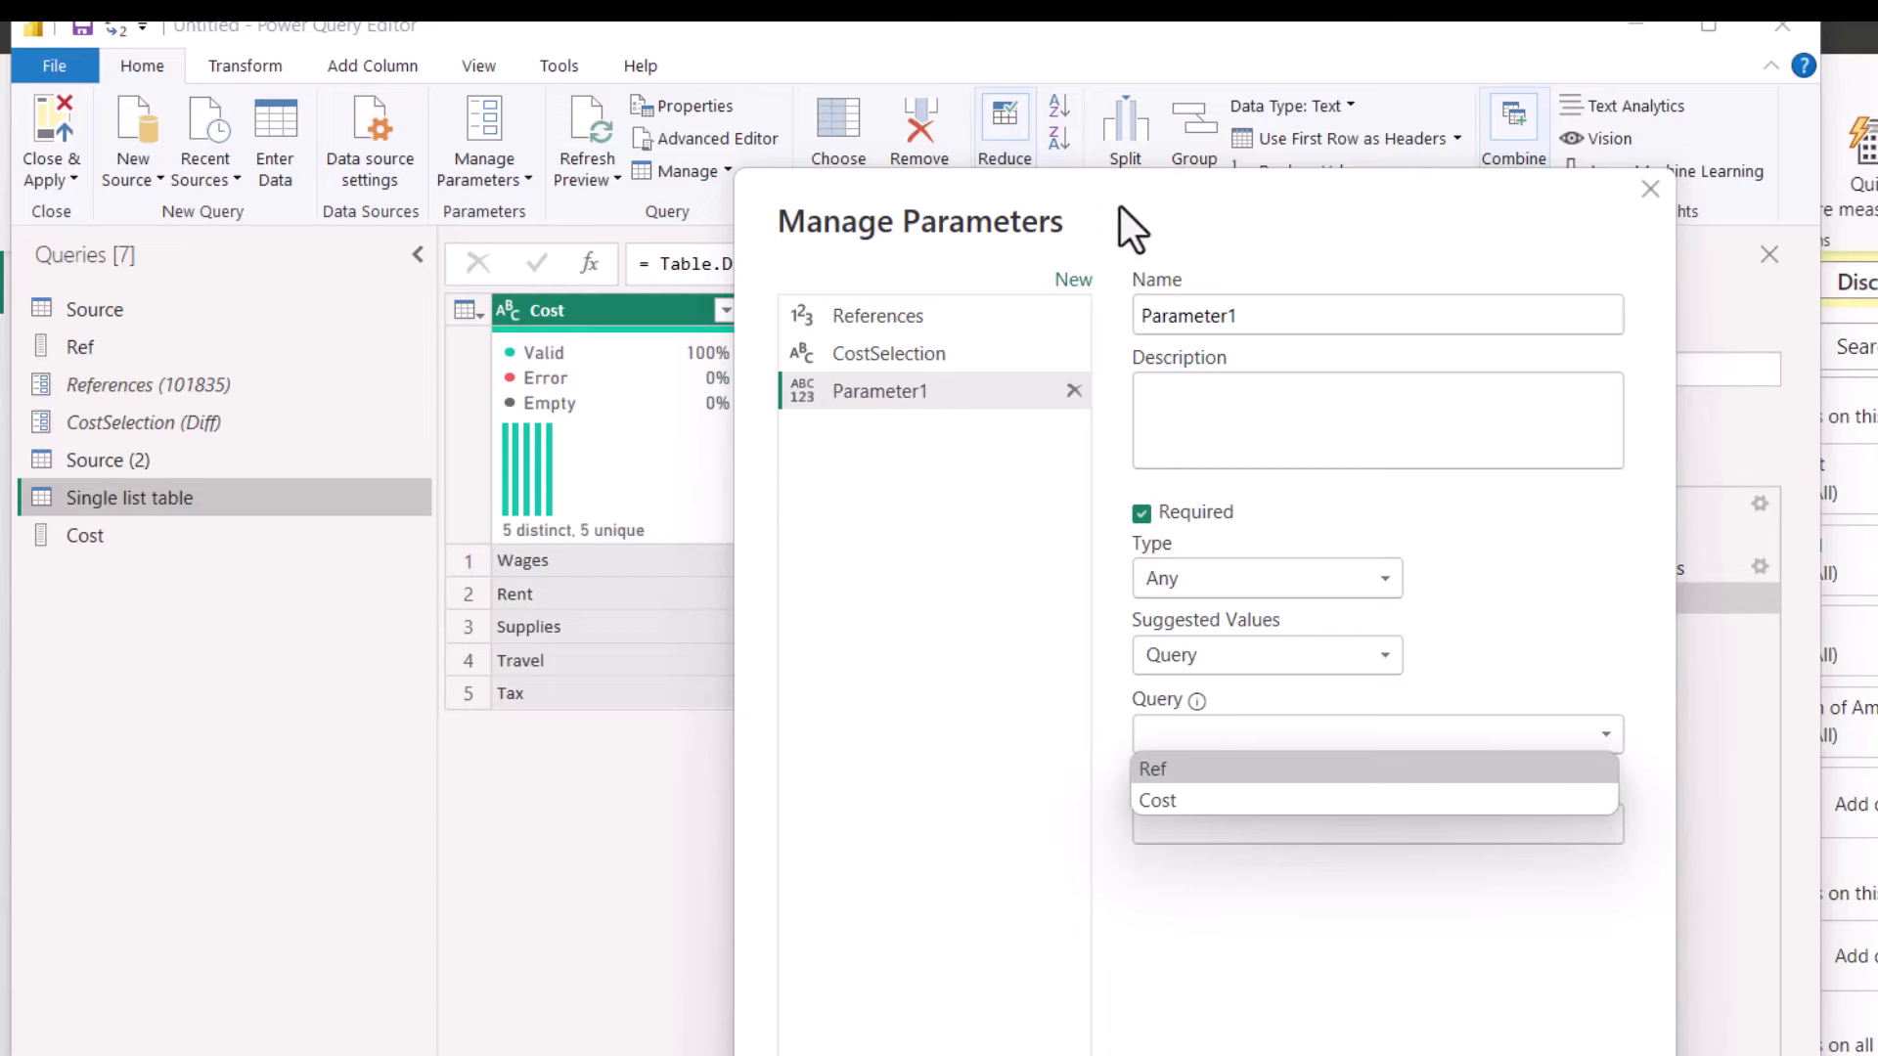
left_click_drag(1119, 207, 622, 138)
left_click(689, 756)
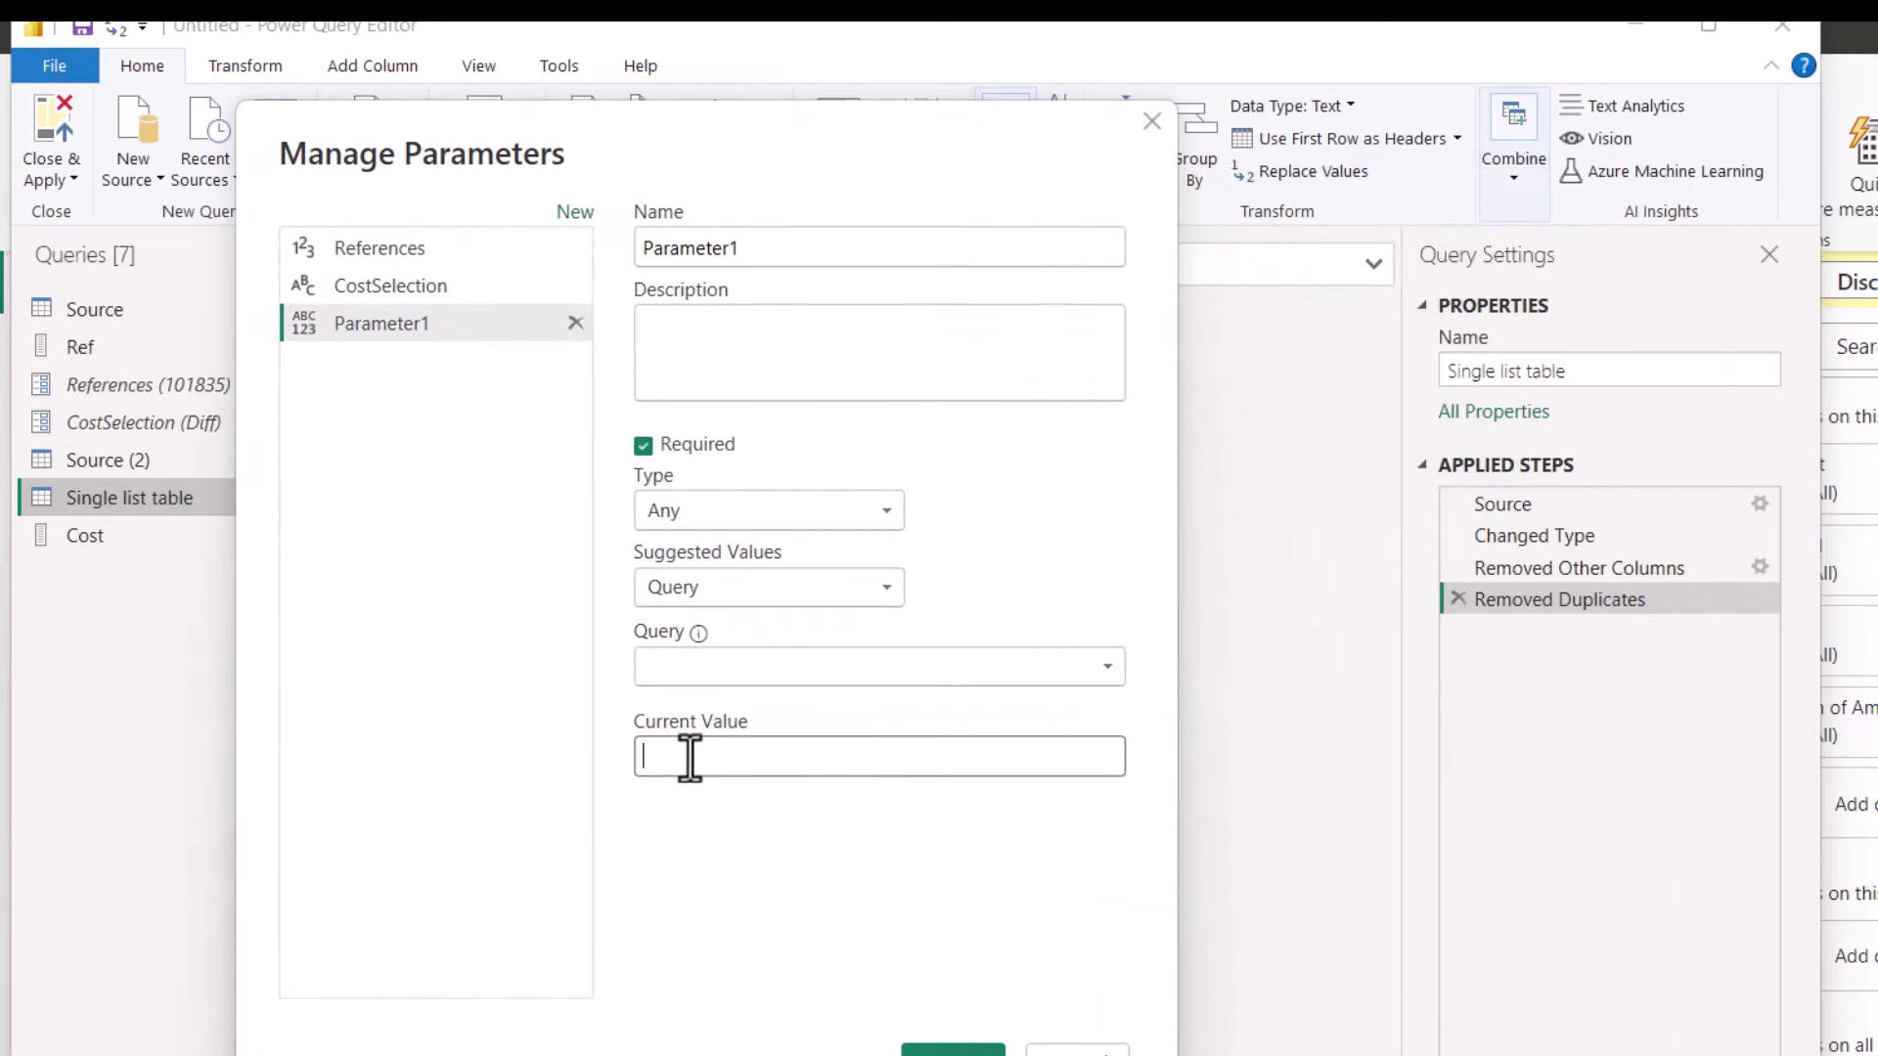
left_click(712, 666)
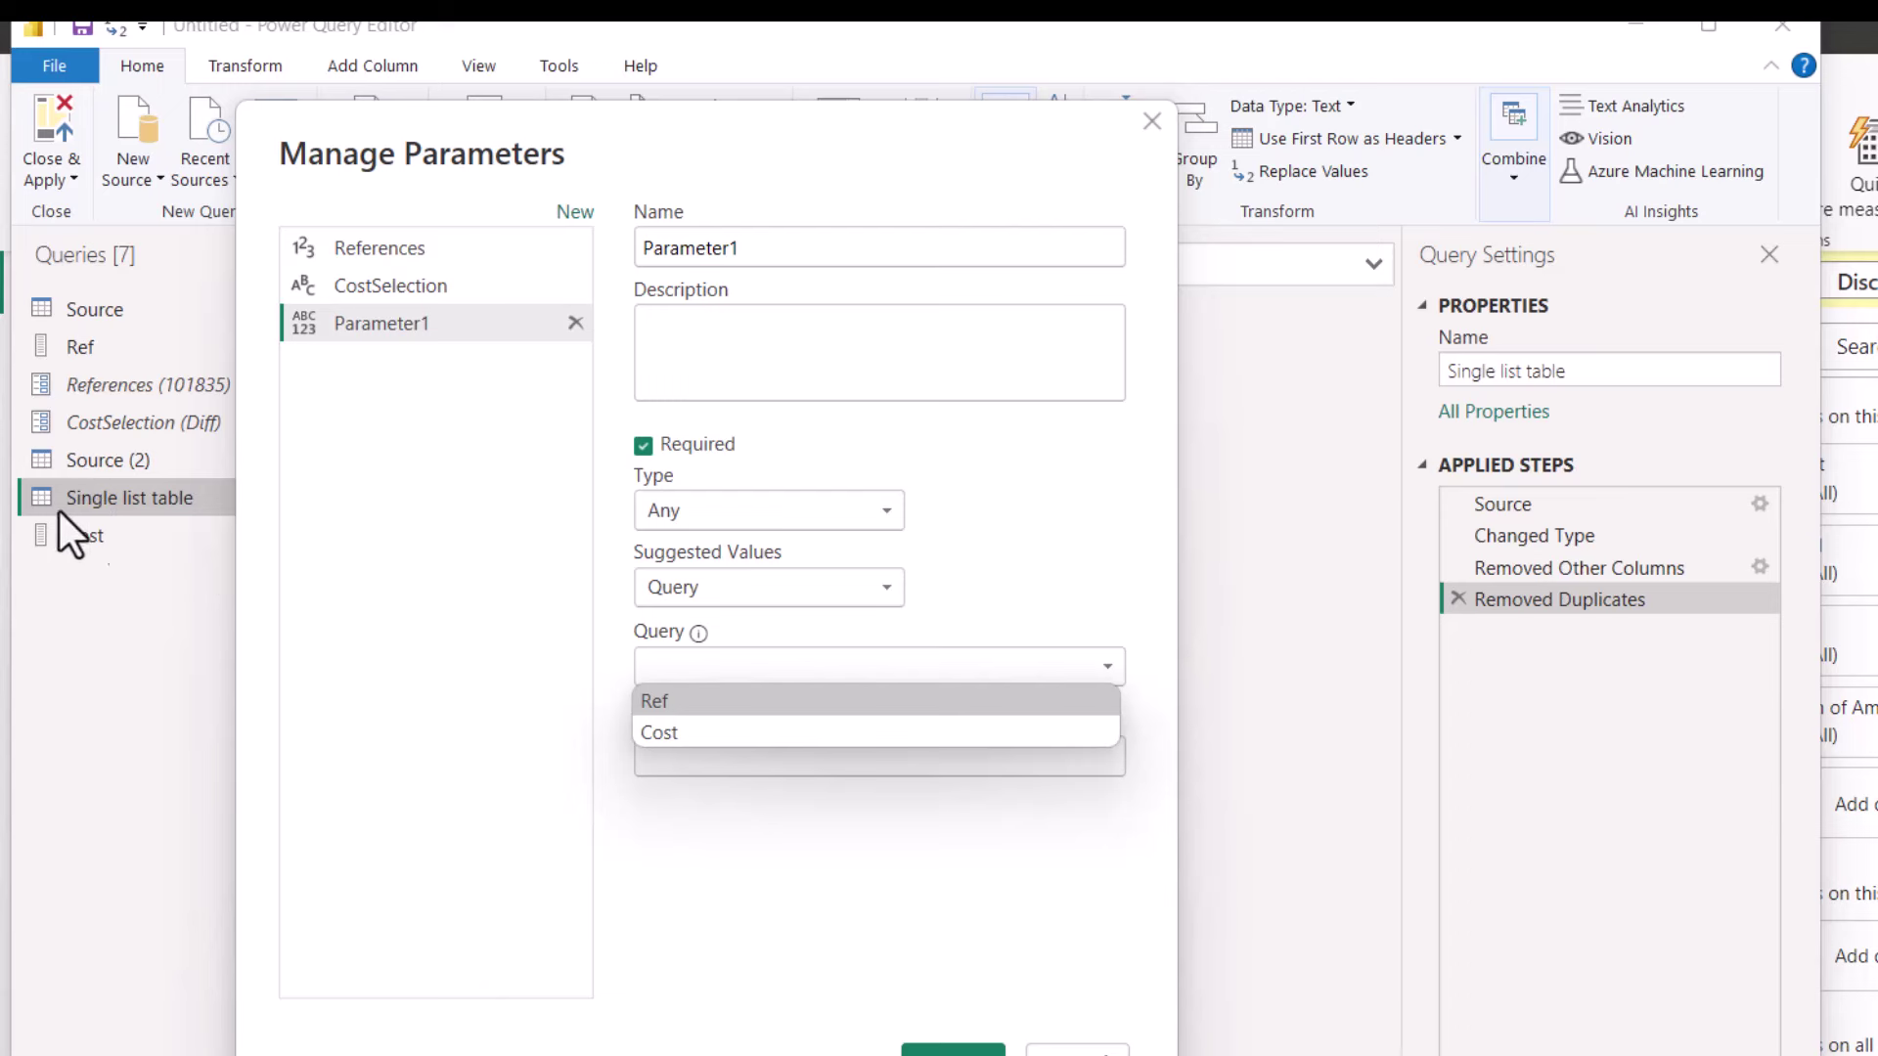
left_click(1079, 1046)
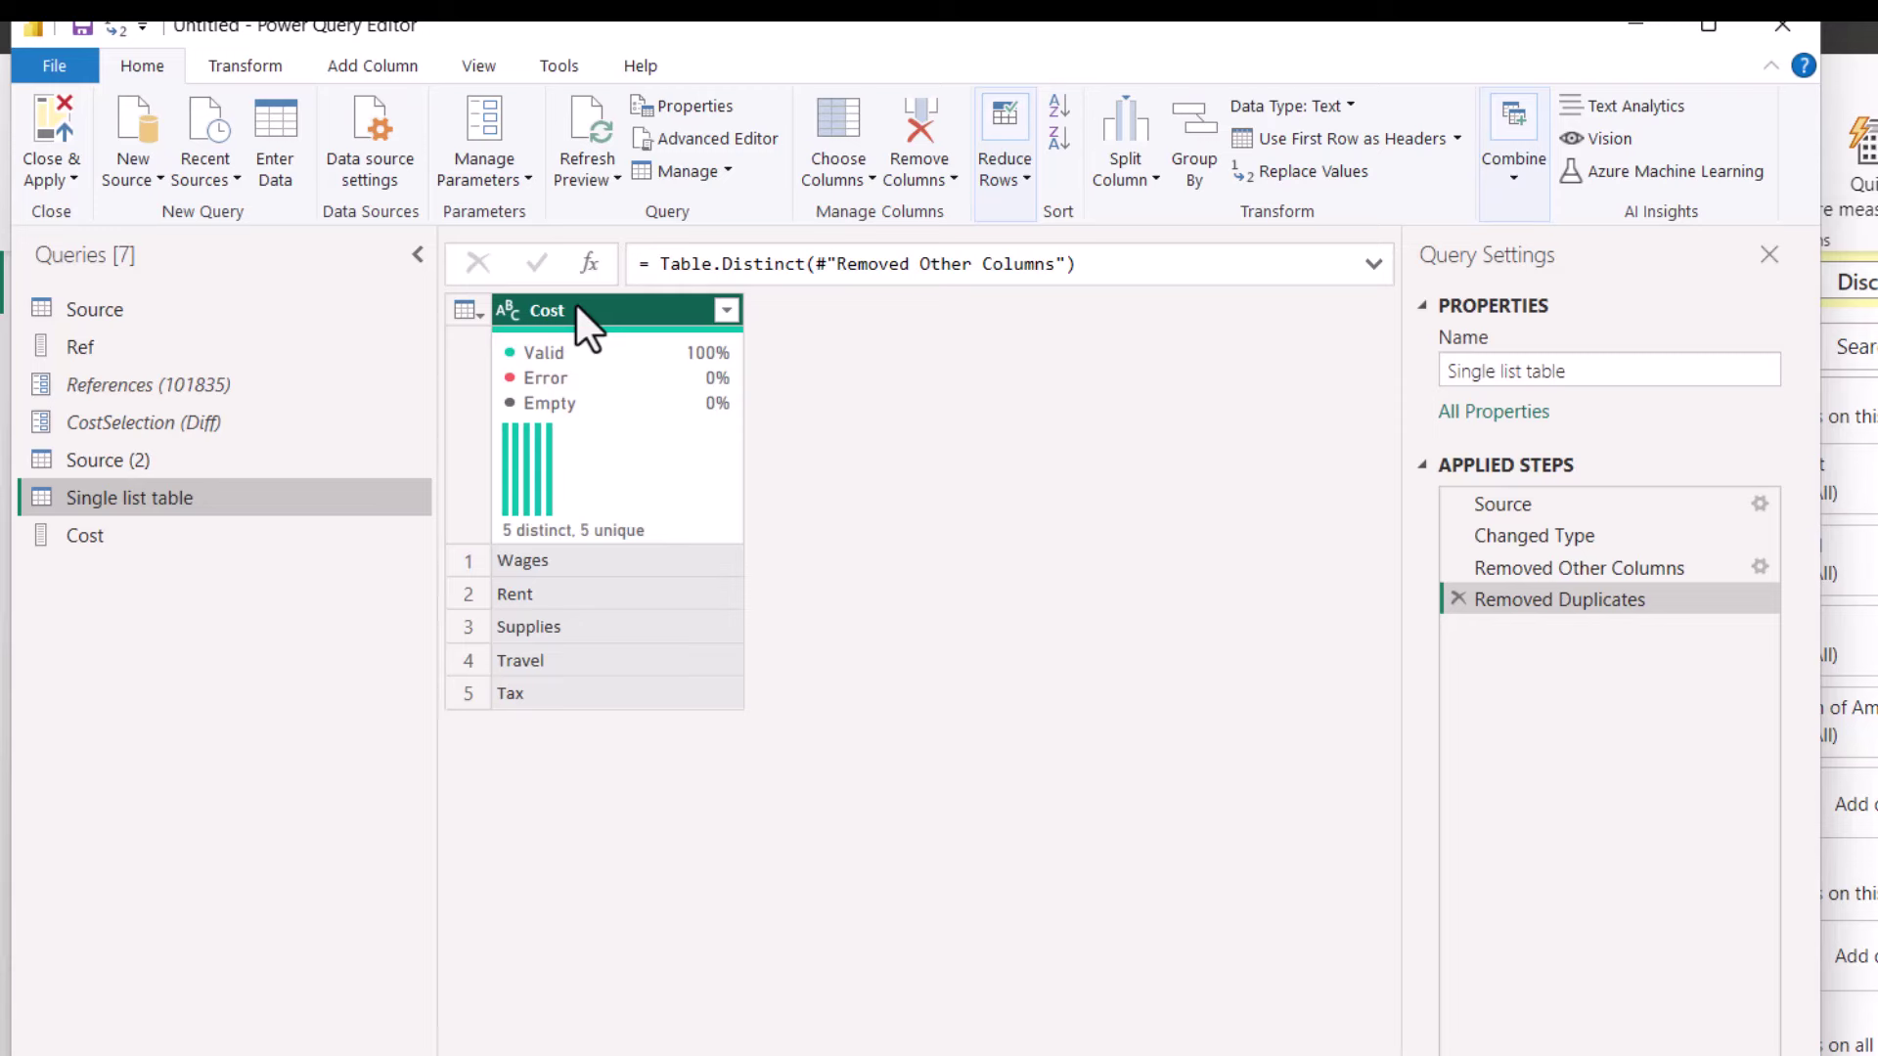
- Convert the Cost column of Single list table to a list and check the query choices for the References parameter without changing it
left_click(264, 69)
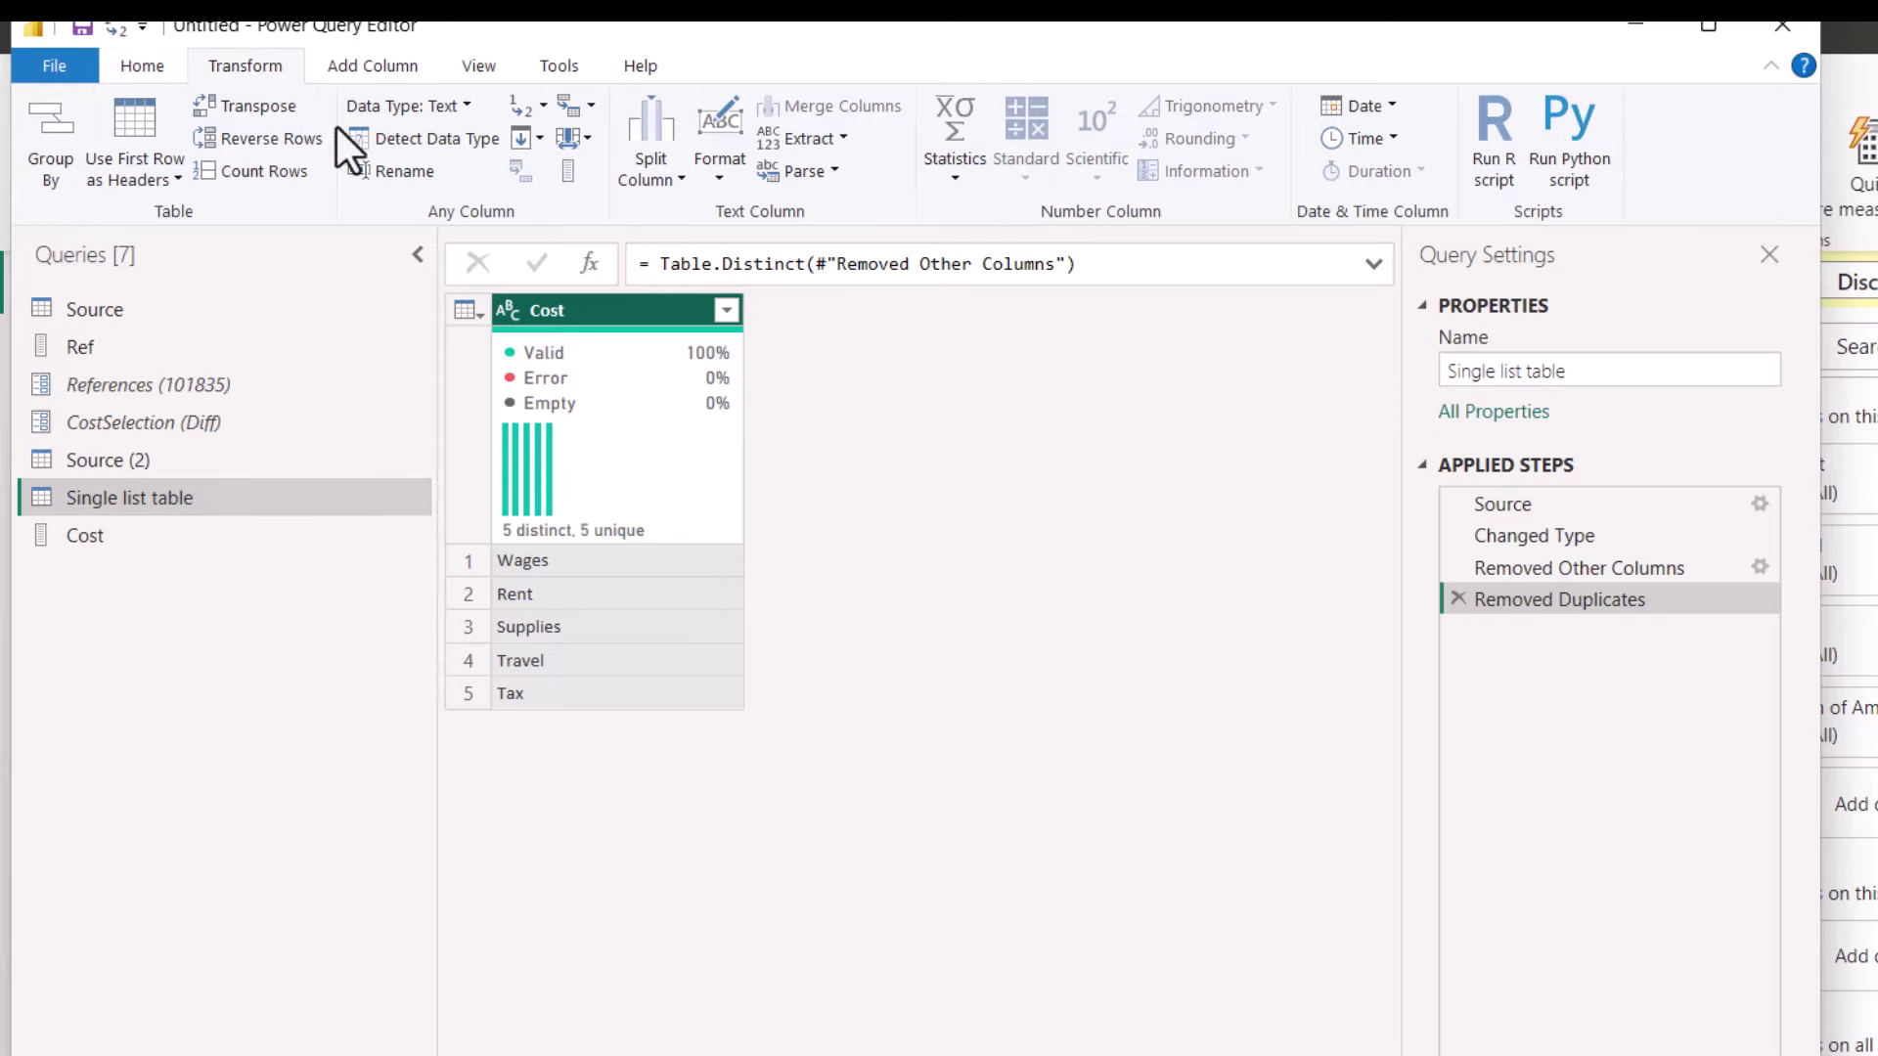
left_click(567, 174)
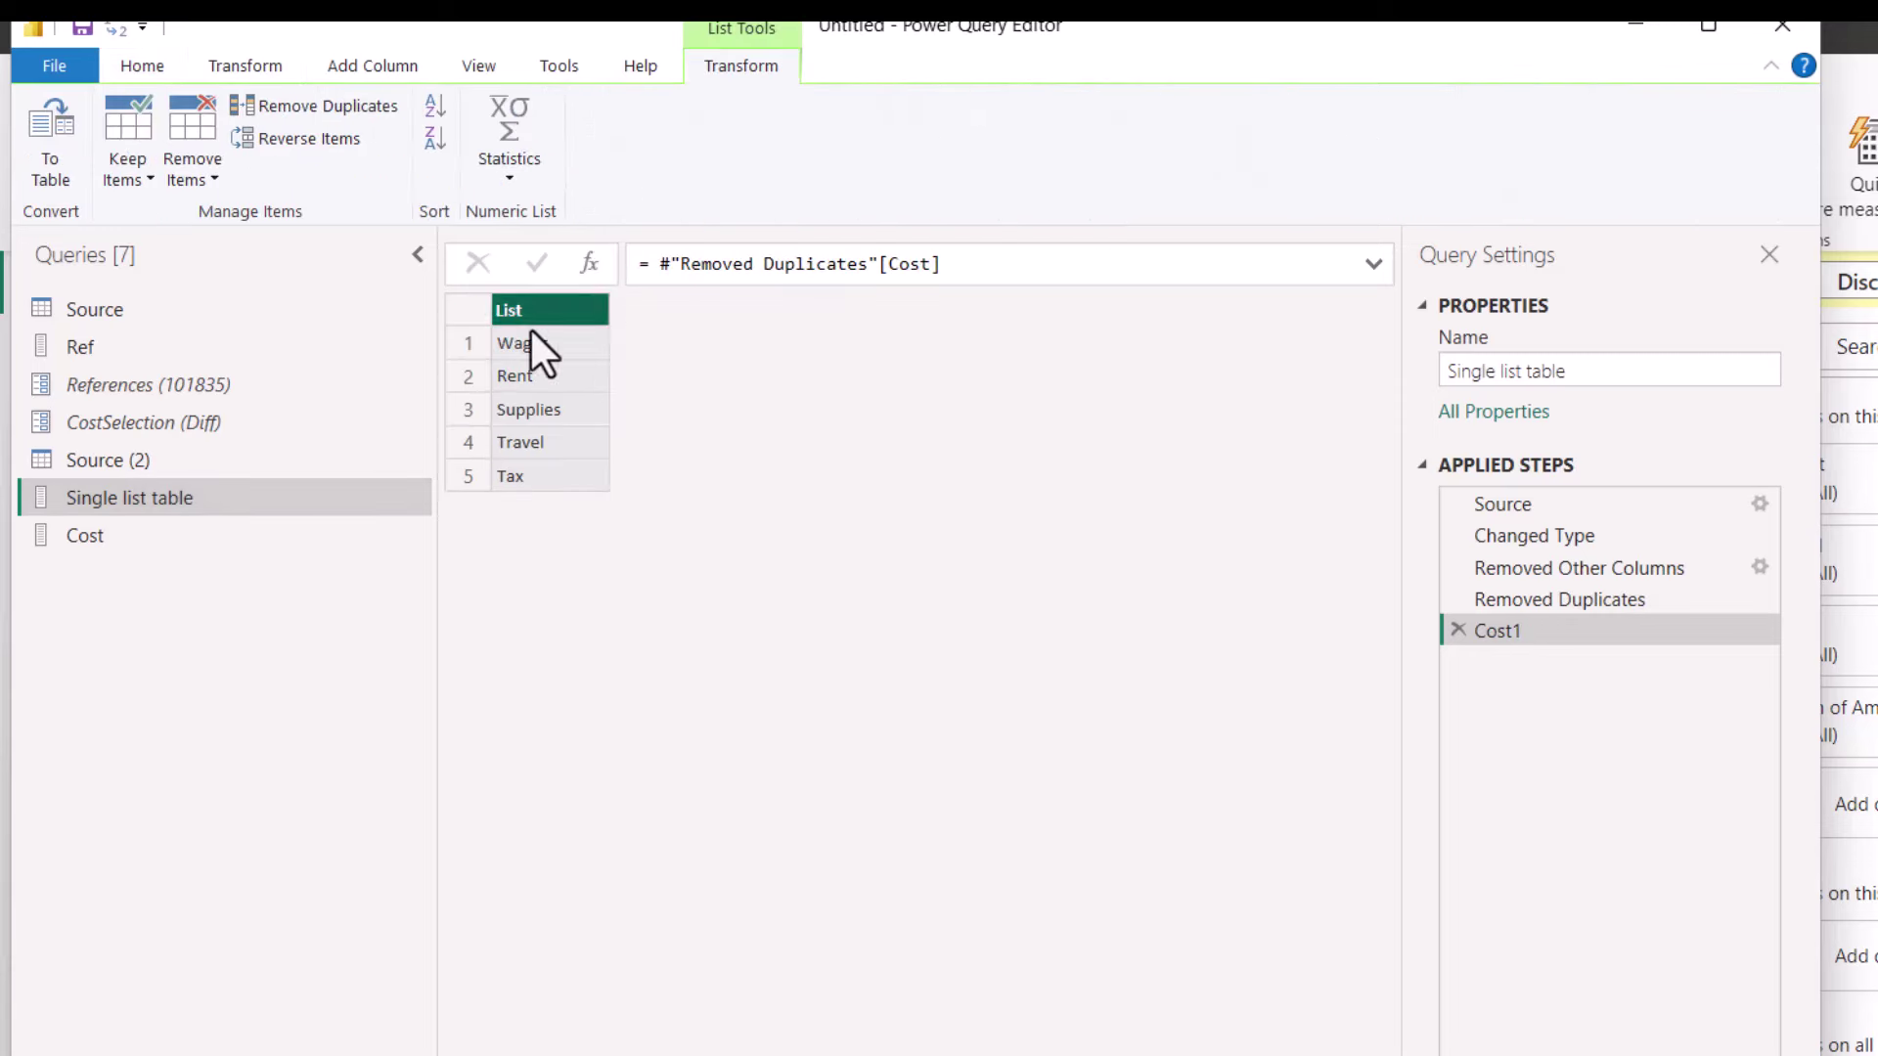
left_click(143, 68)
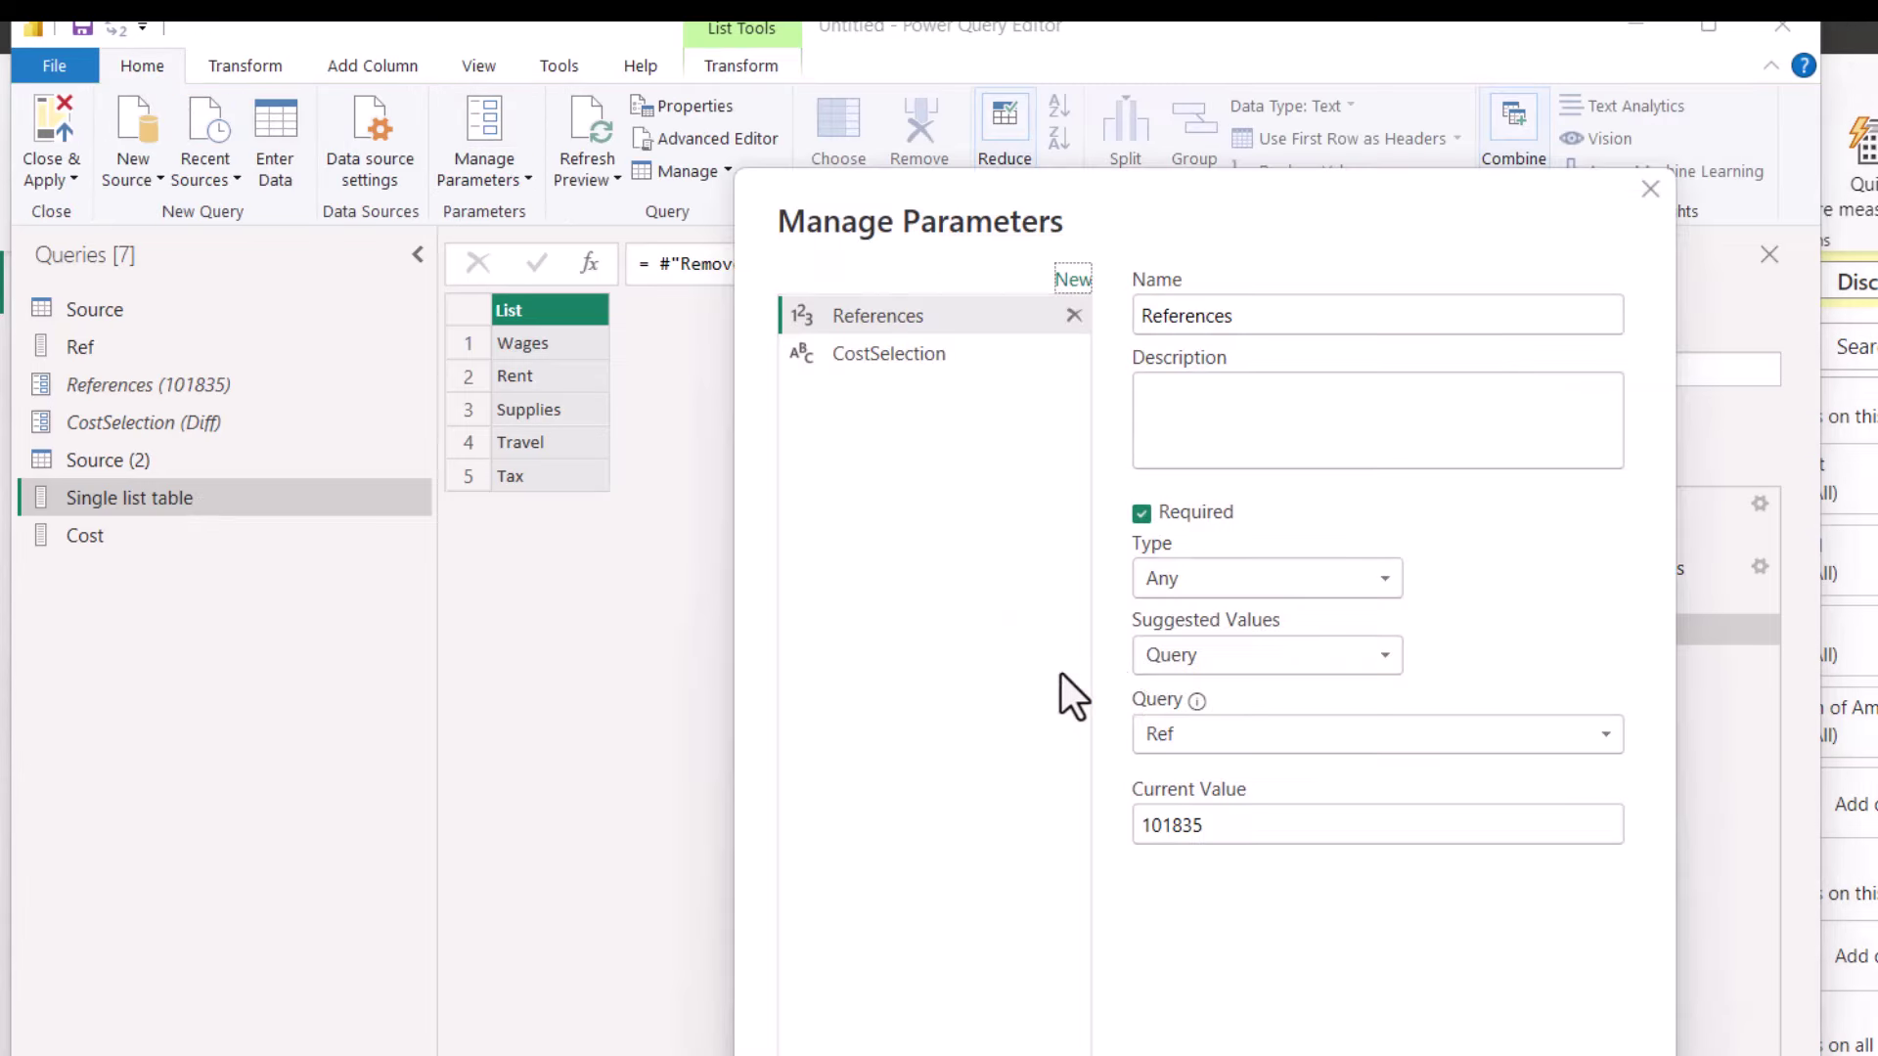
left_click(1608, 731)
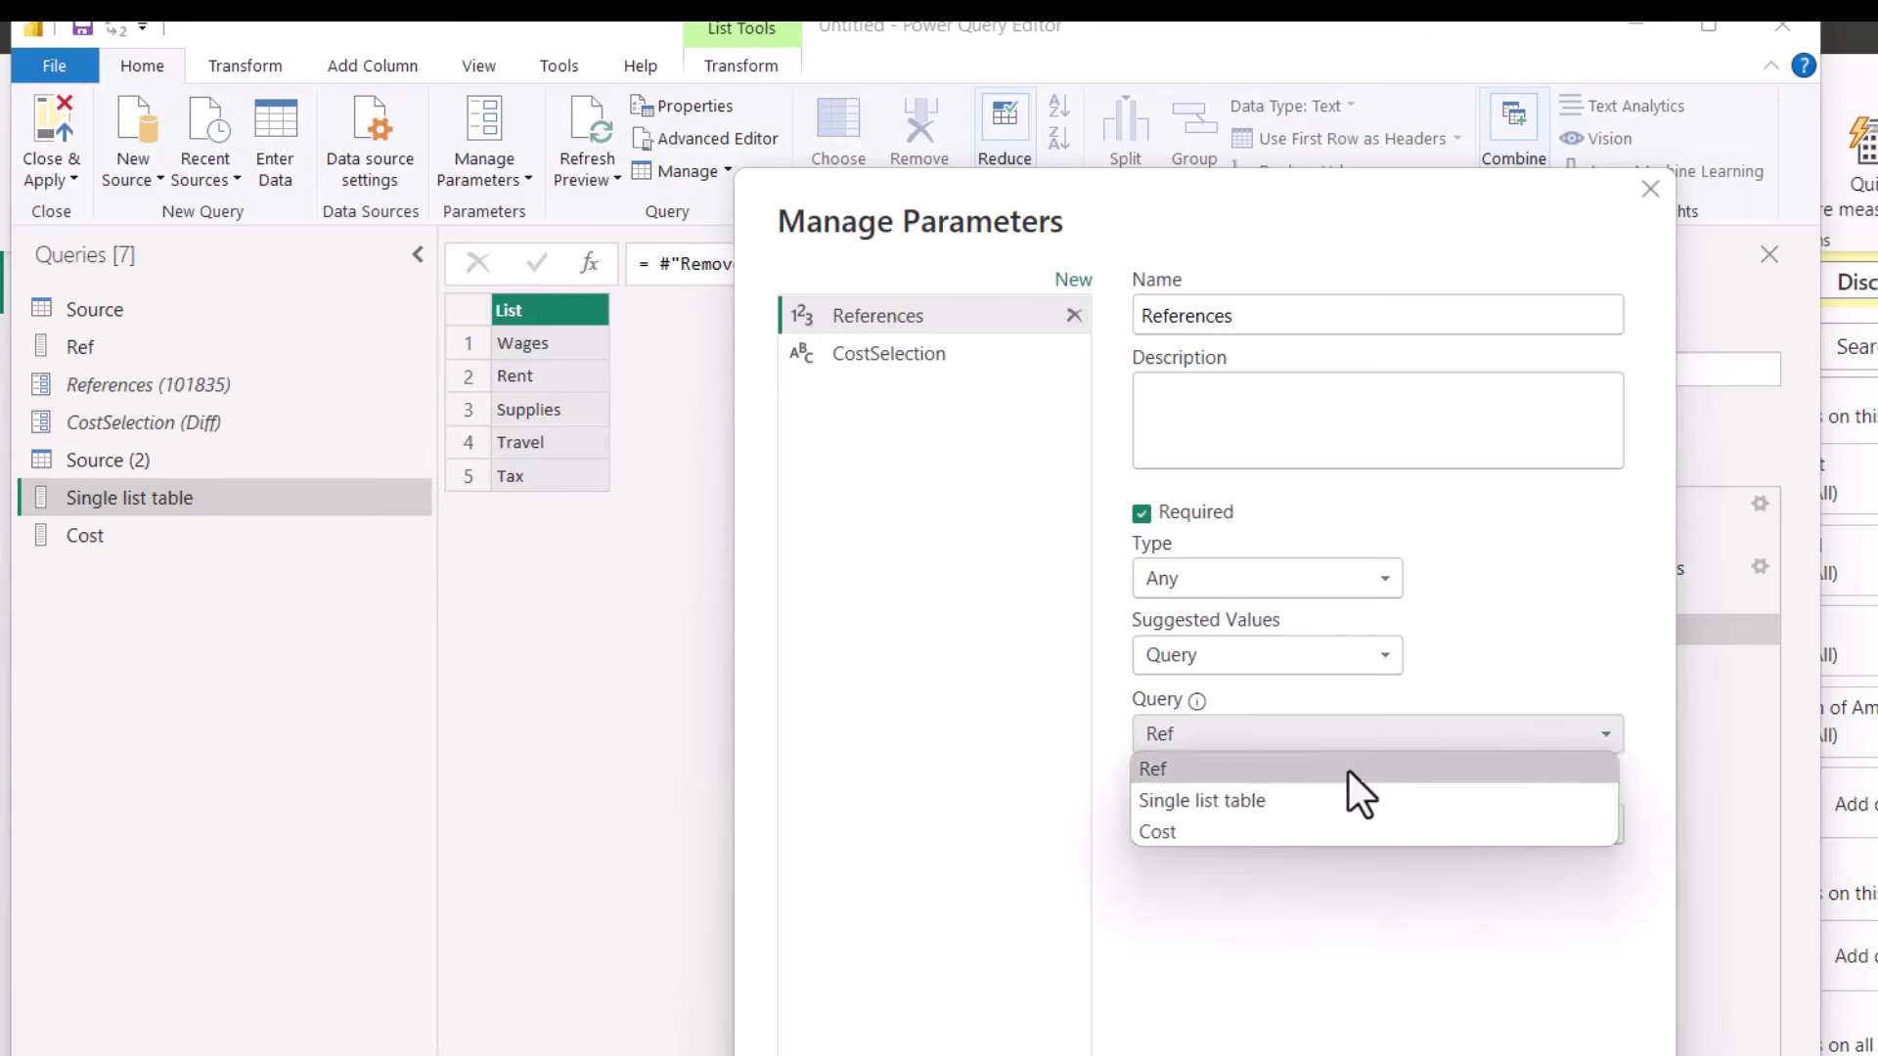
key("Escape")
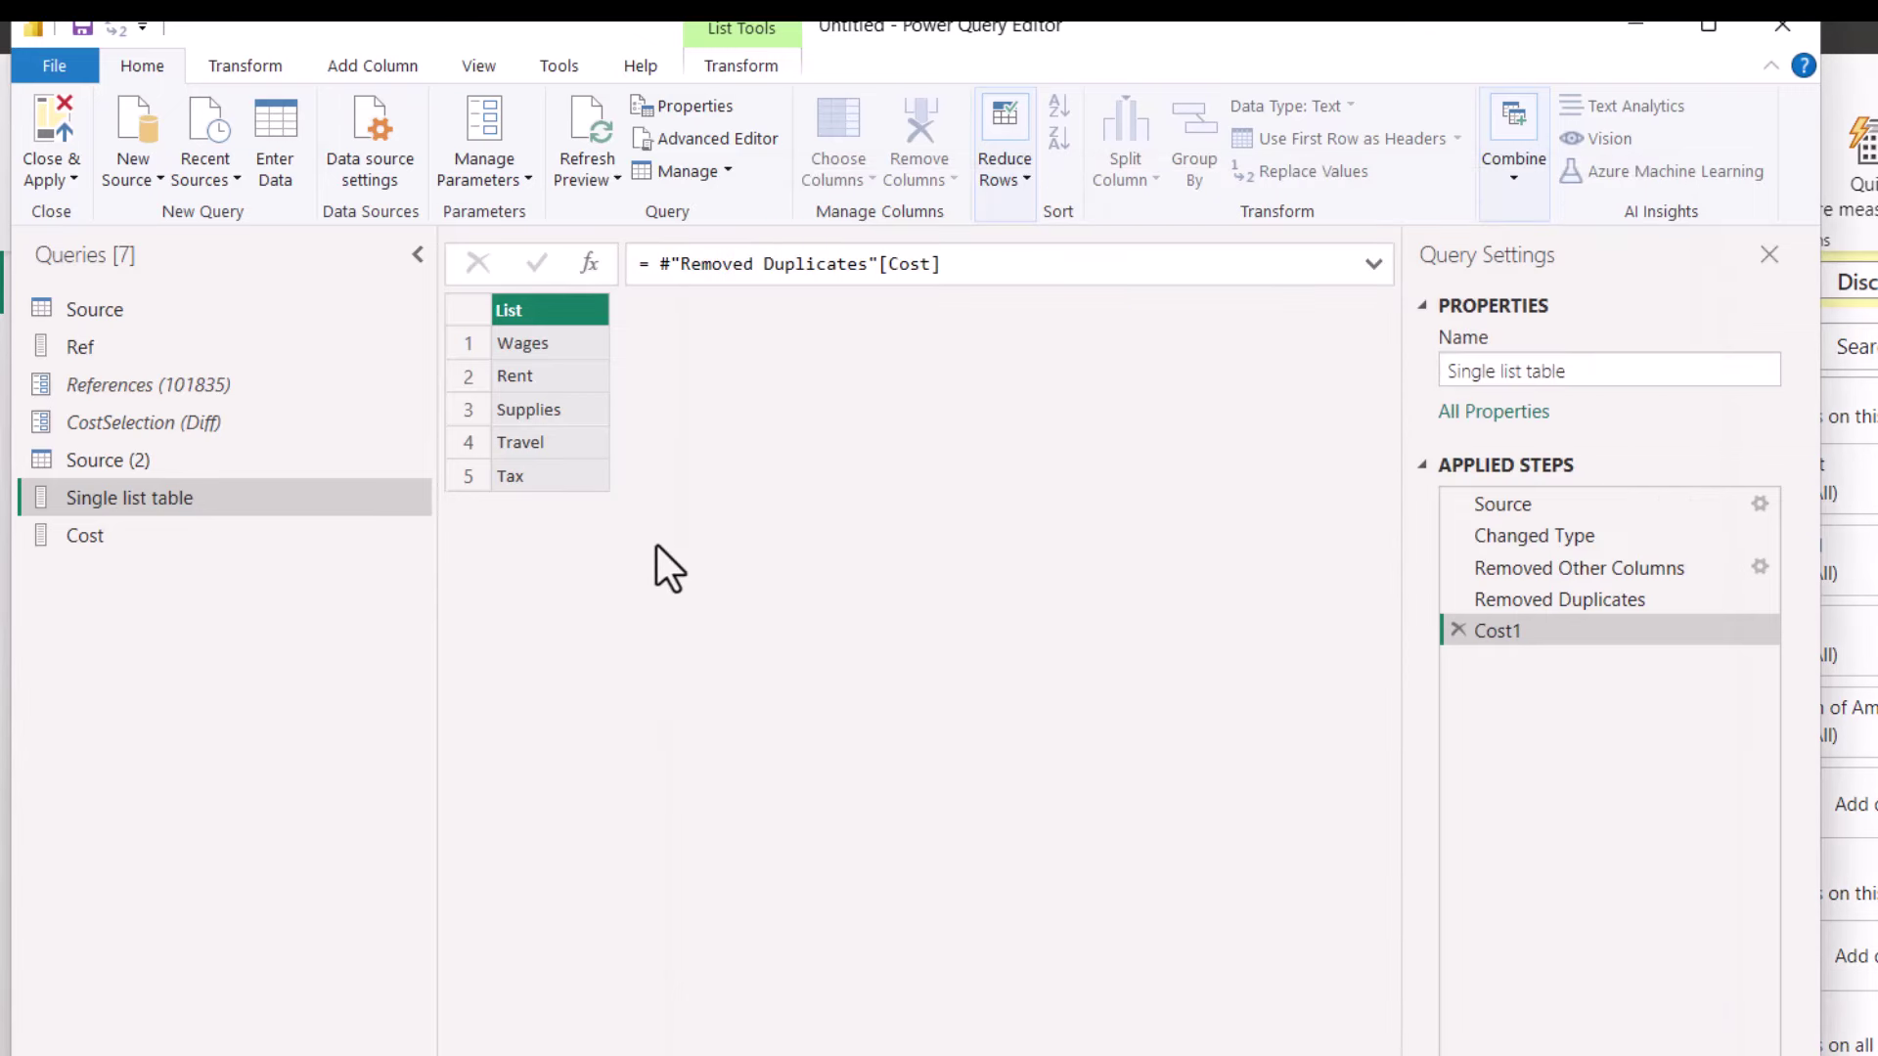
- Open the Source (2) query and look at the commands for adding columns to it
left_click(373, 66)
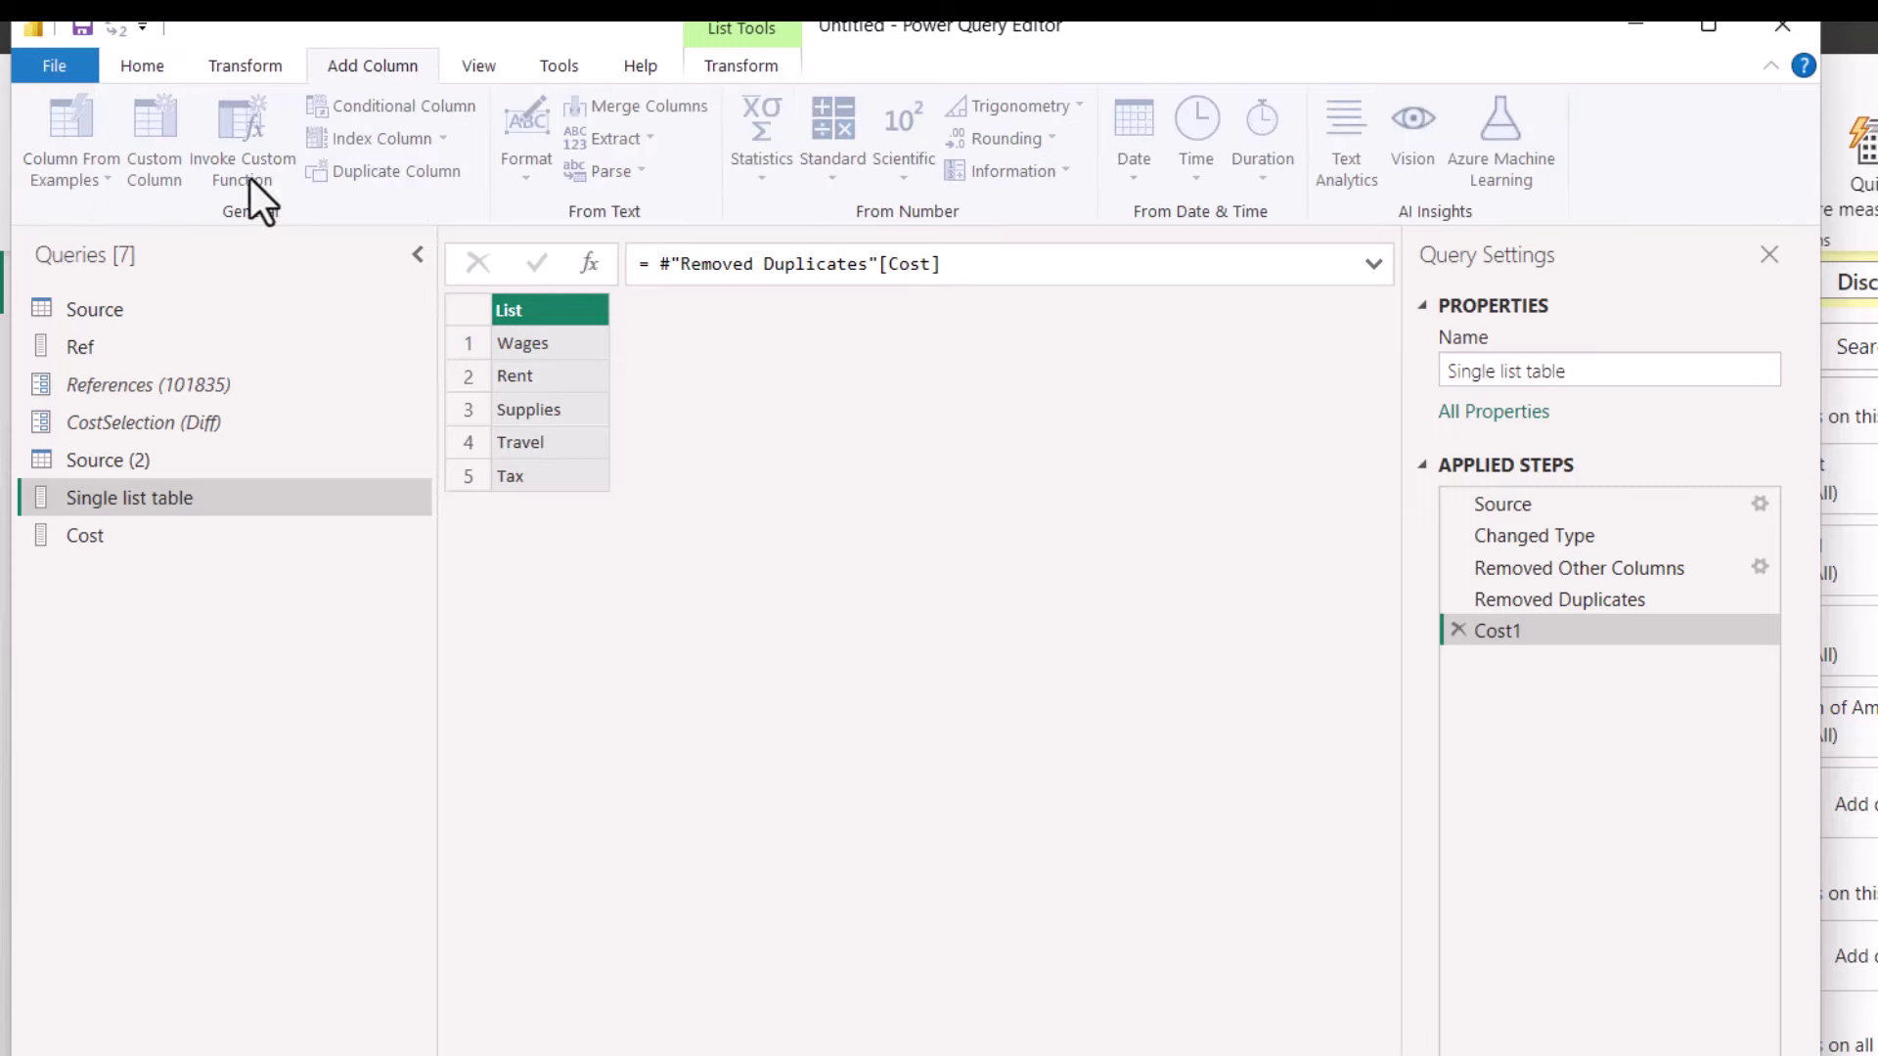
left_click(199, 455)
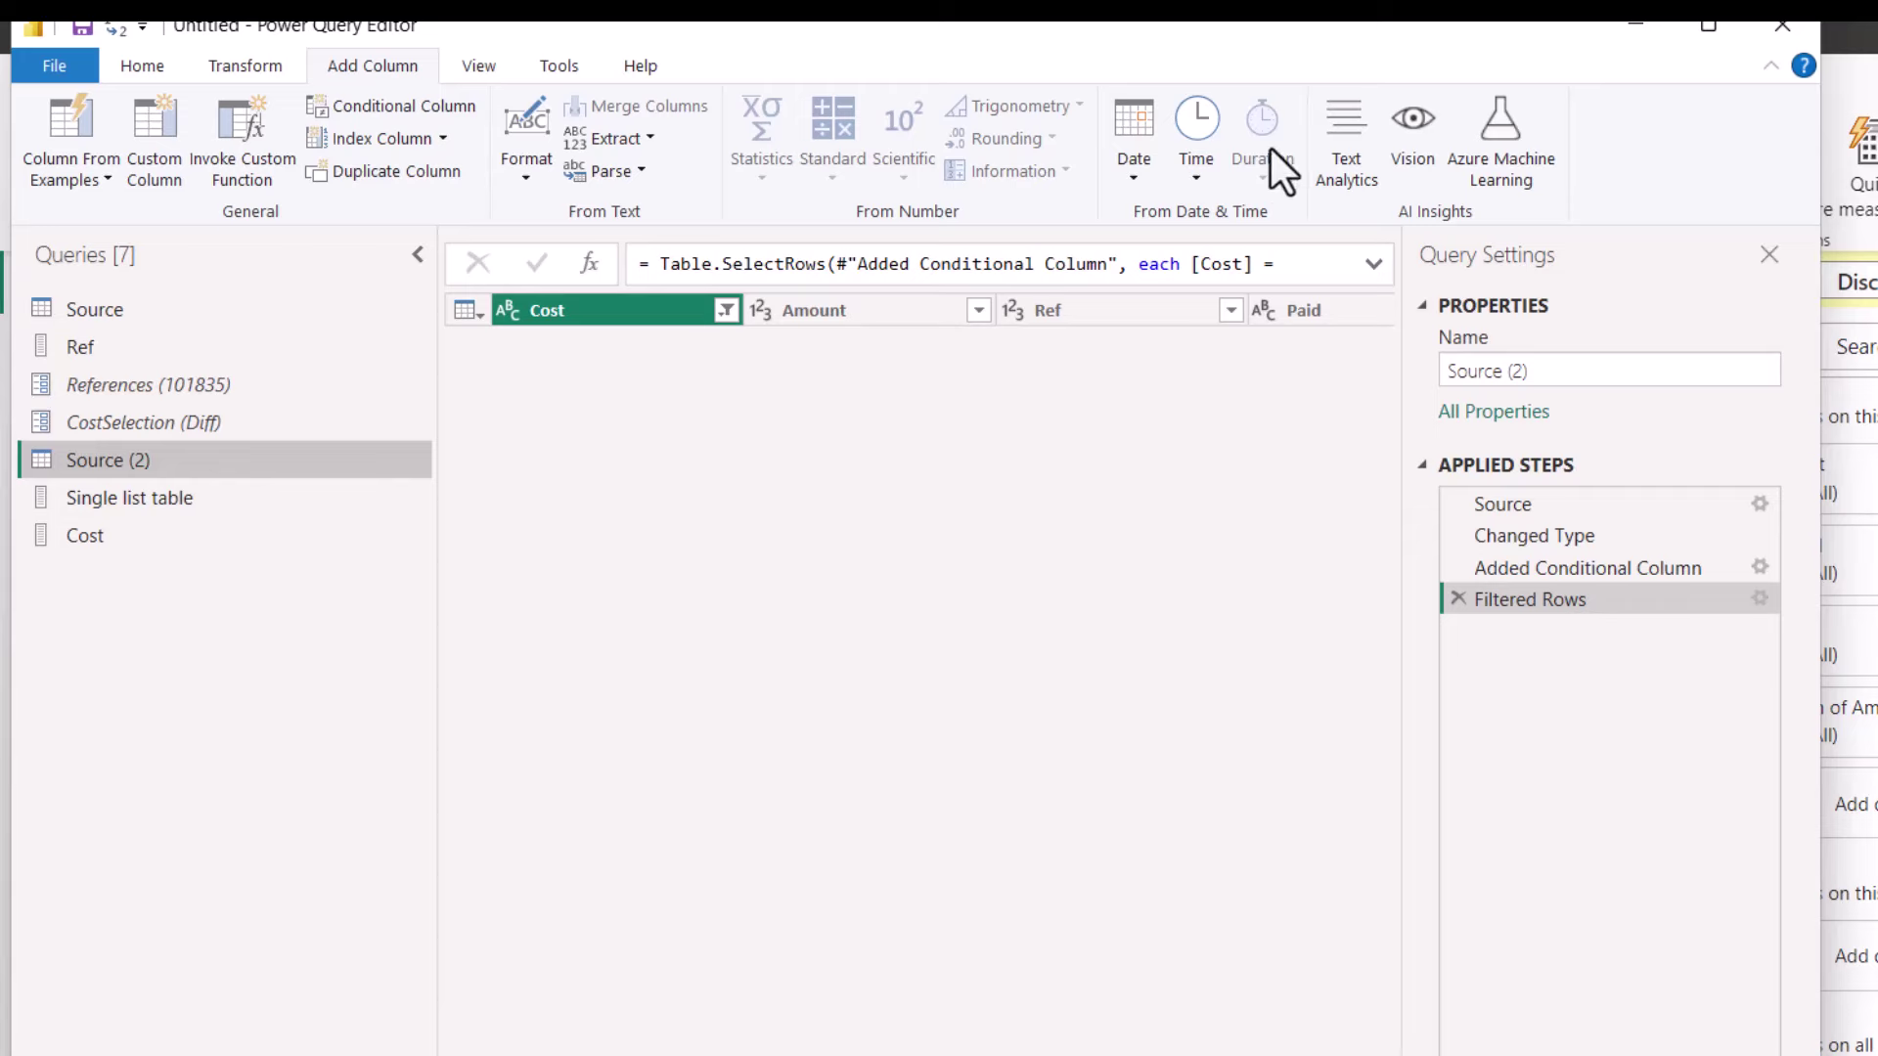
- Switch to Excel's Power Query Editor and start a new parameter with its suggested values set to Query
key("alt+Tab")
left_click(1053, 504)
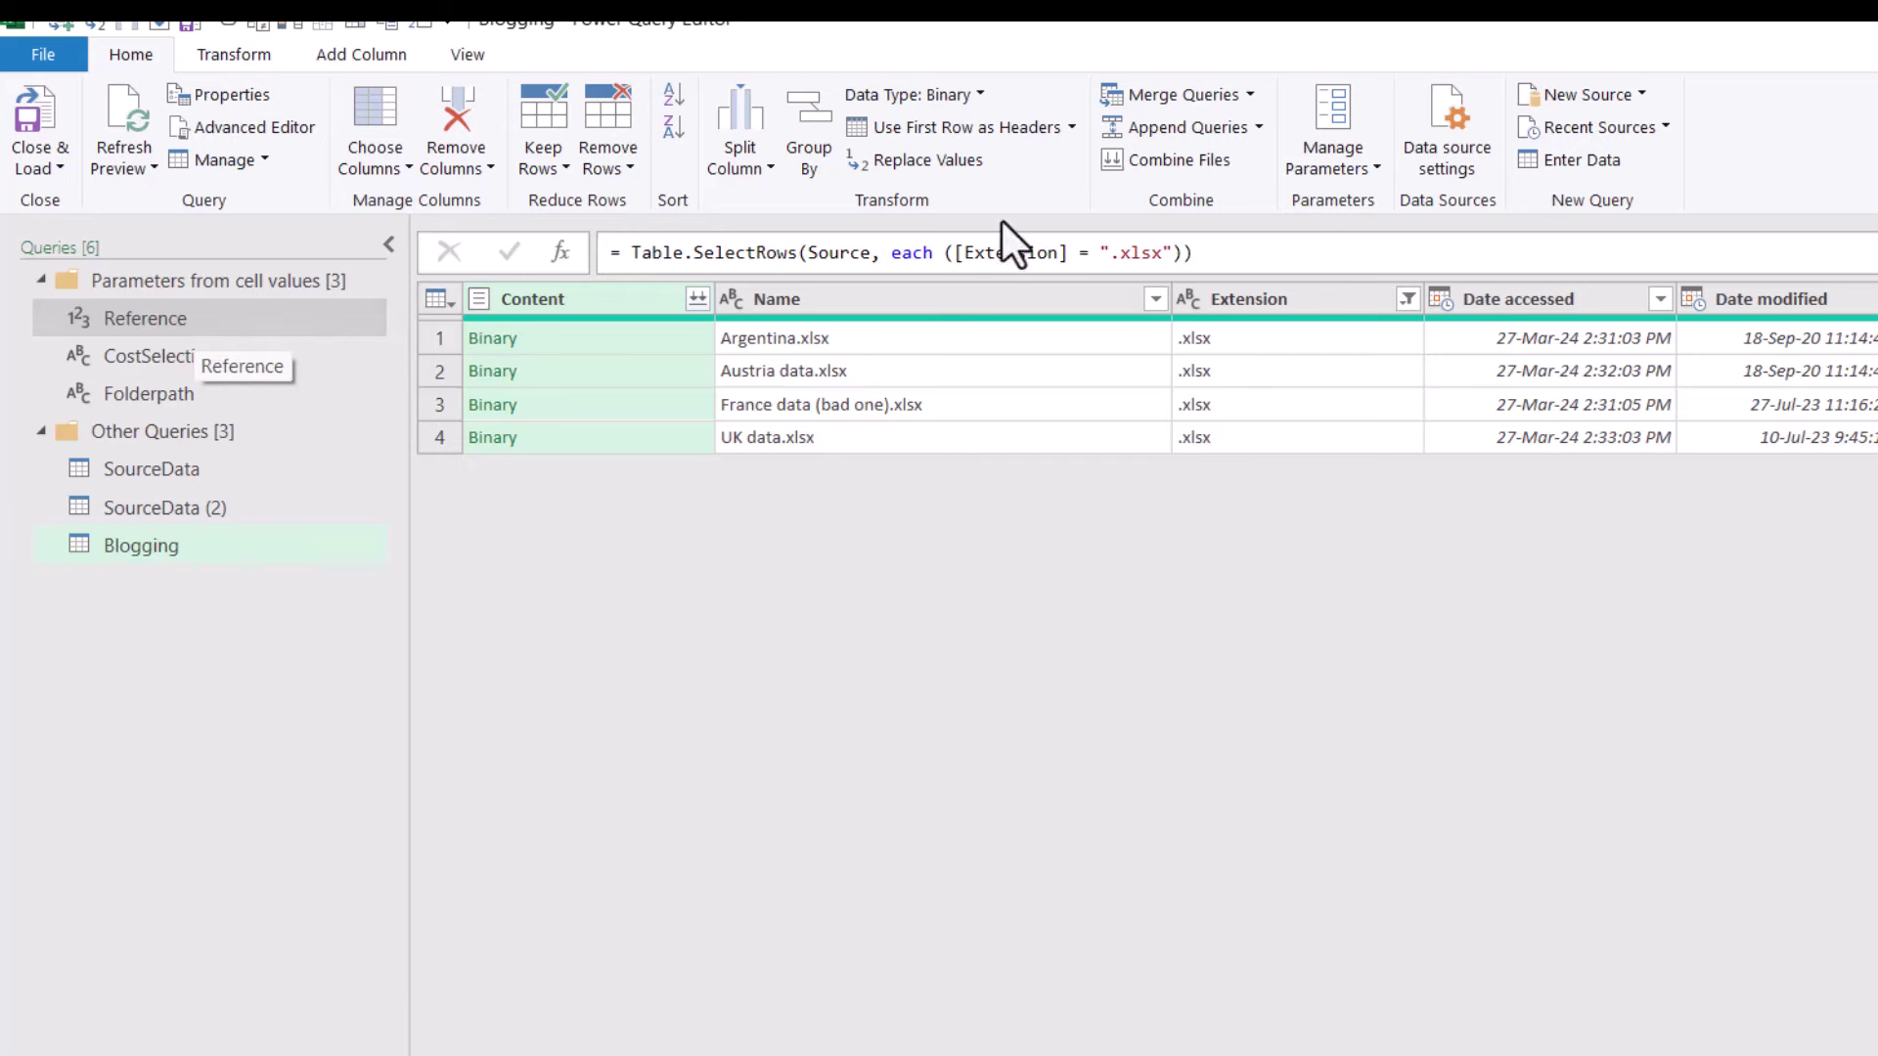
left_click(1323, 175)
left_click(1394, 280)
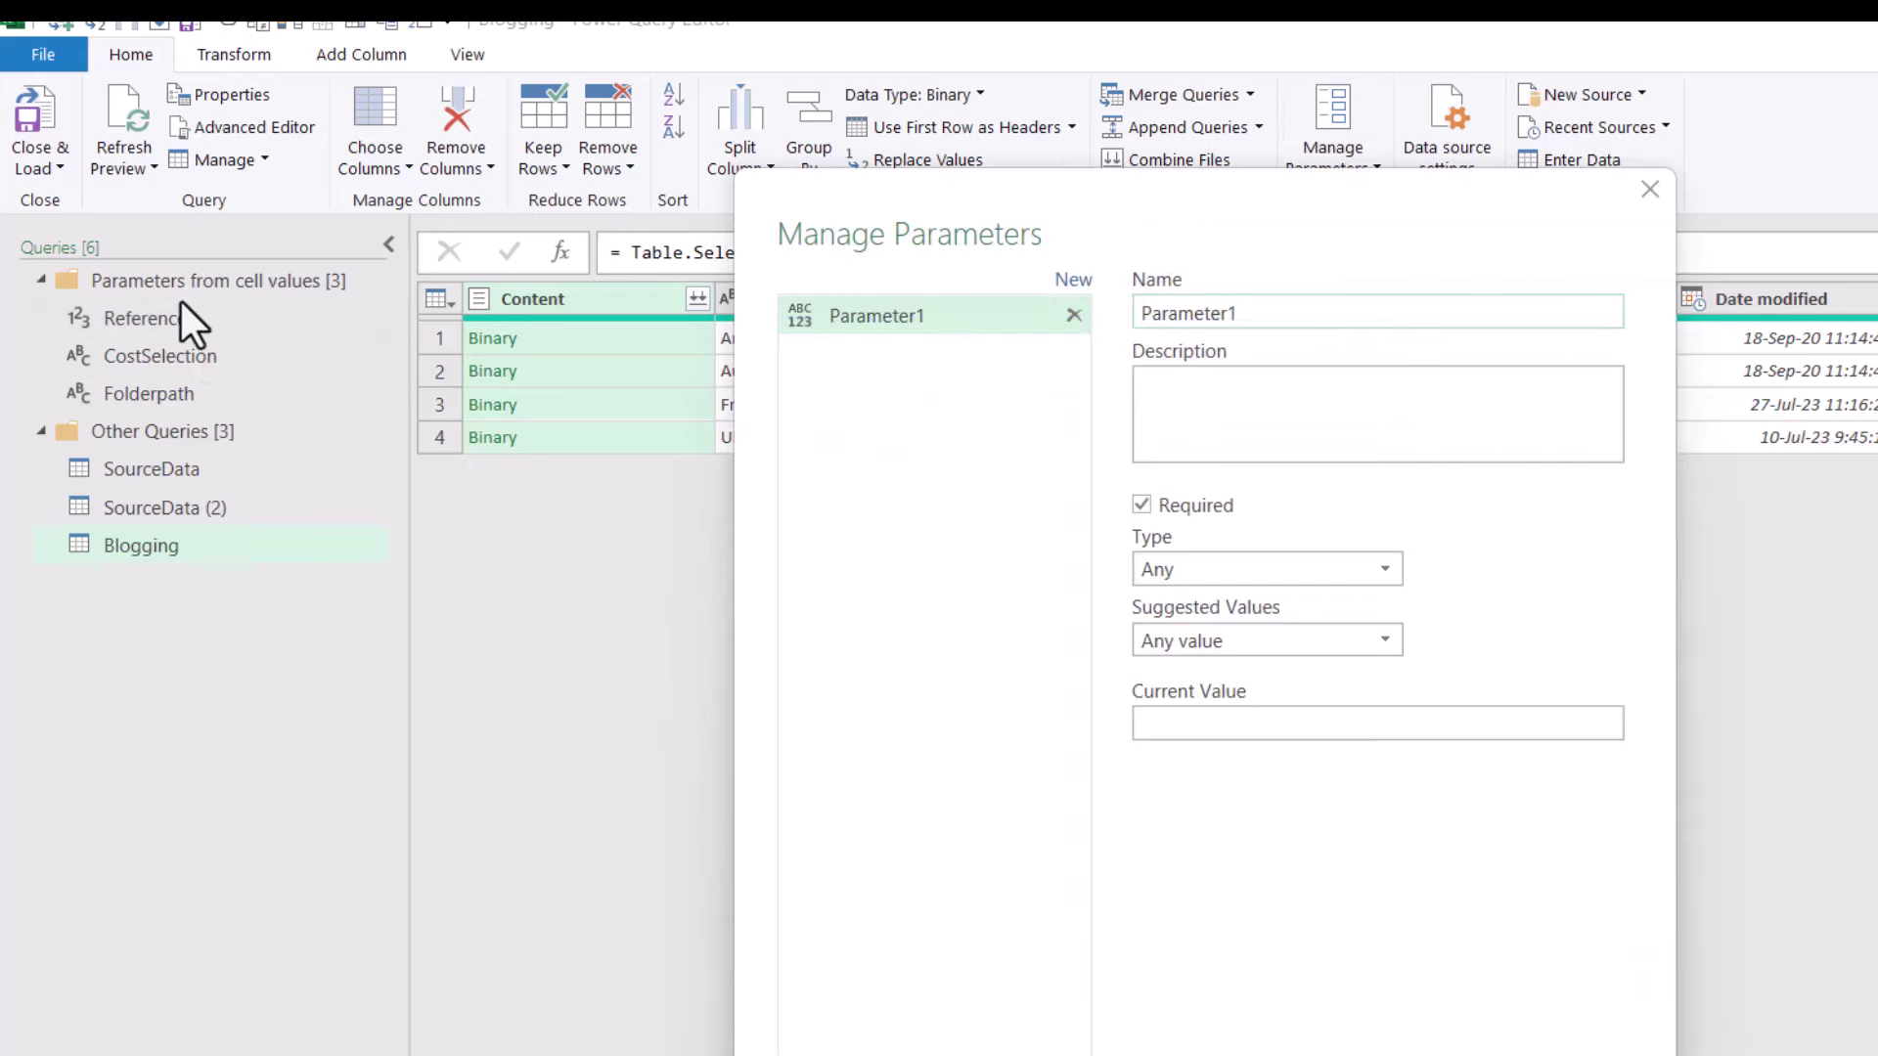
left_click(1287, 641)
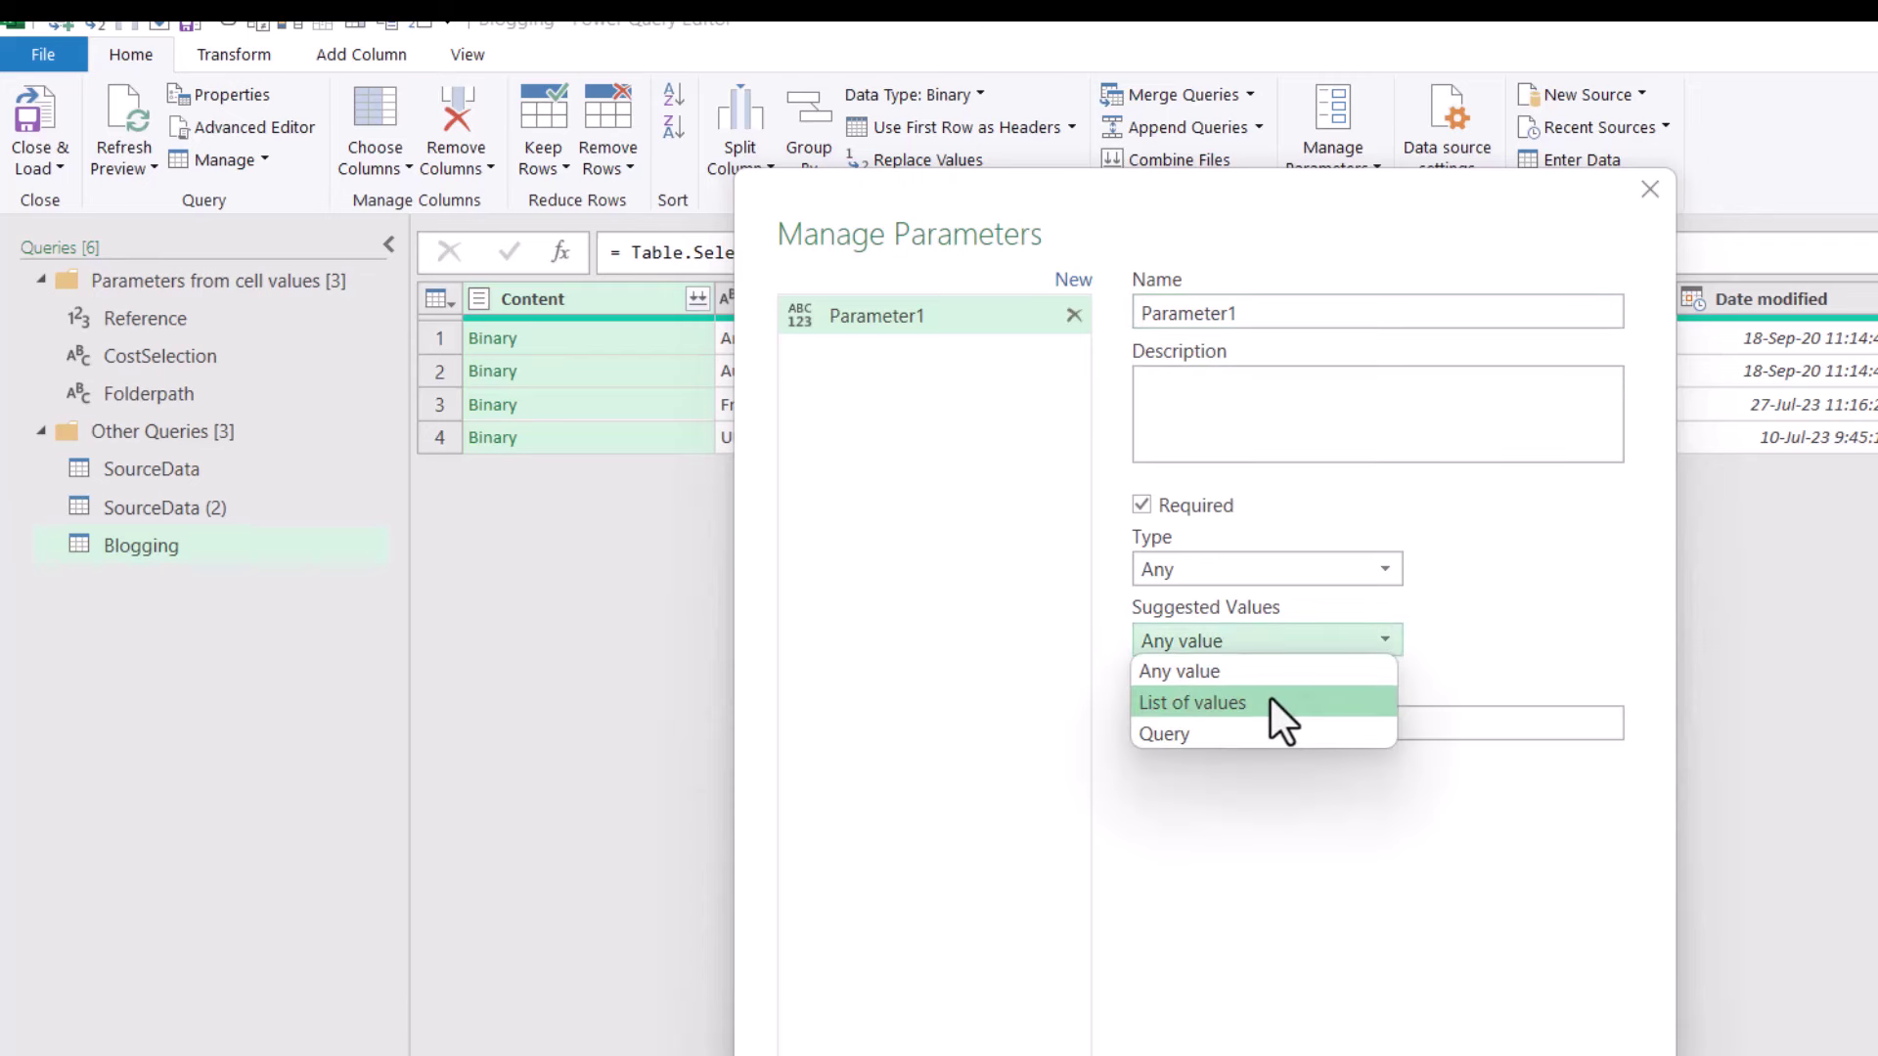
left_click(1264, 733)
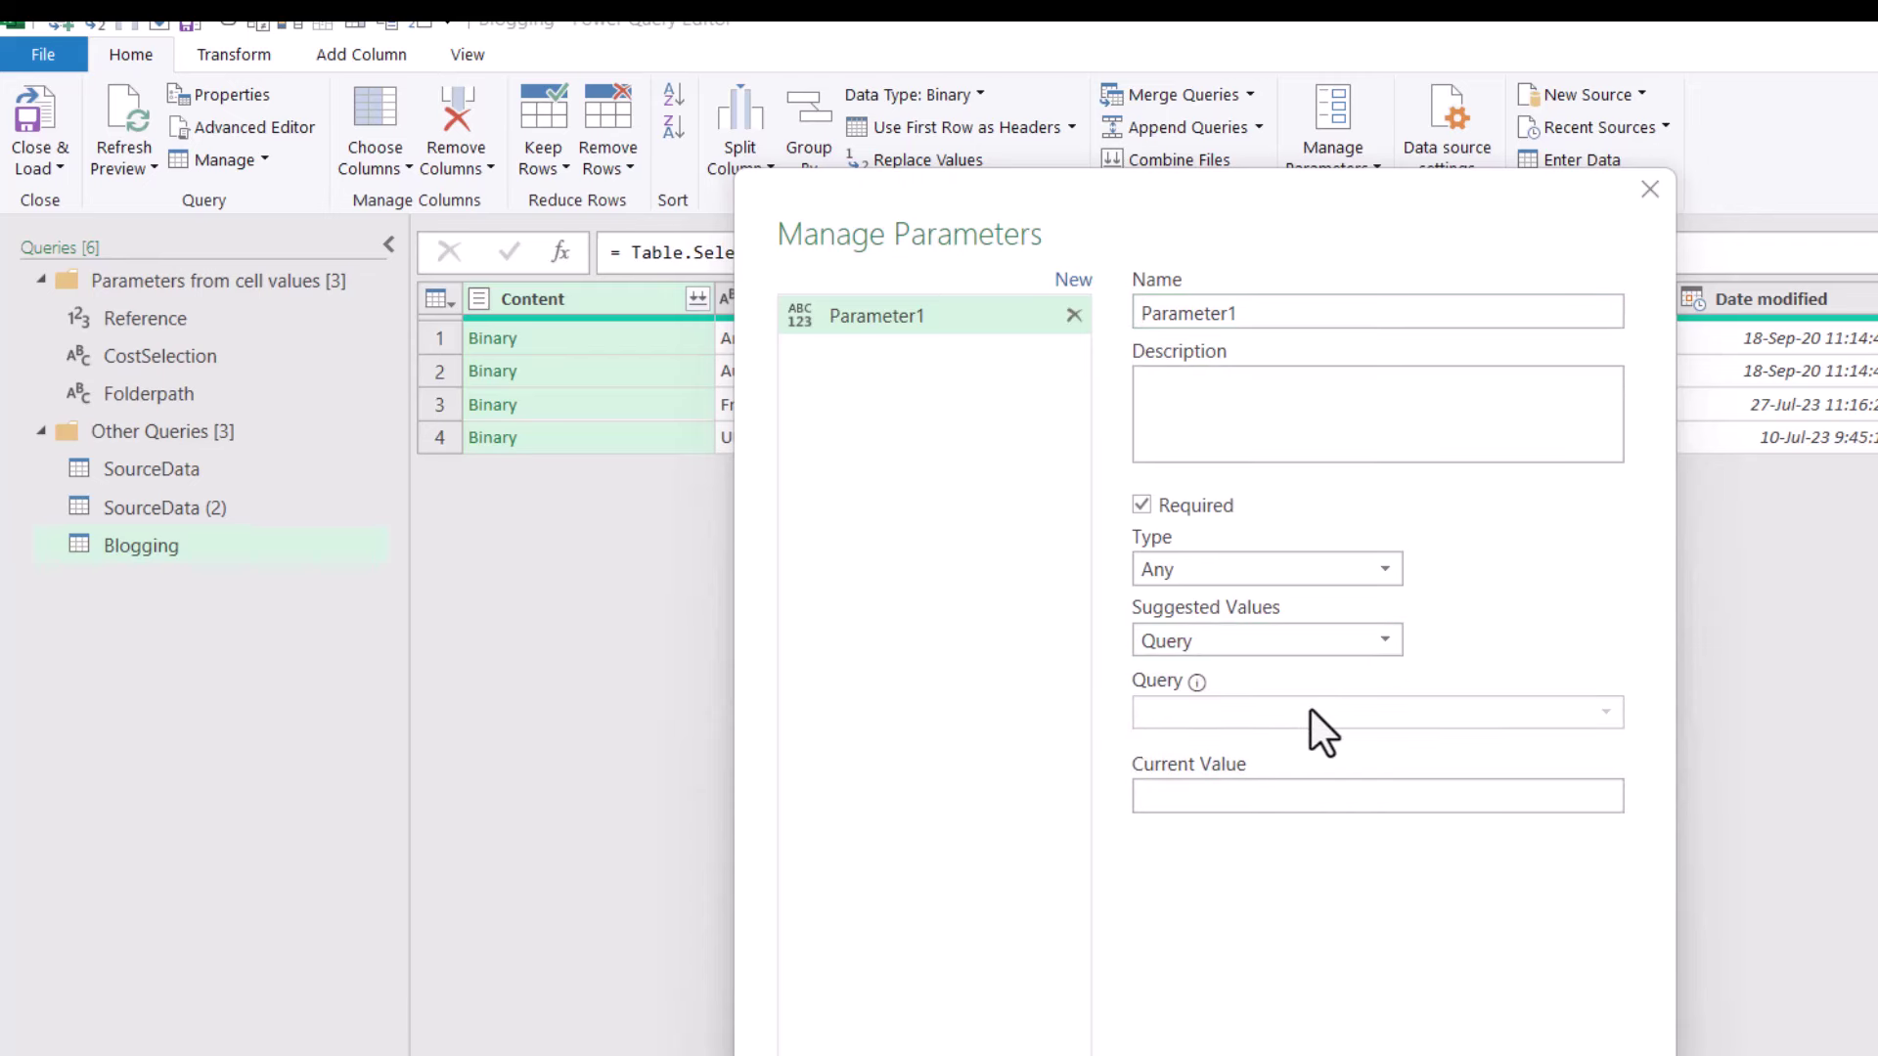